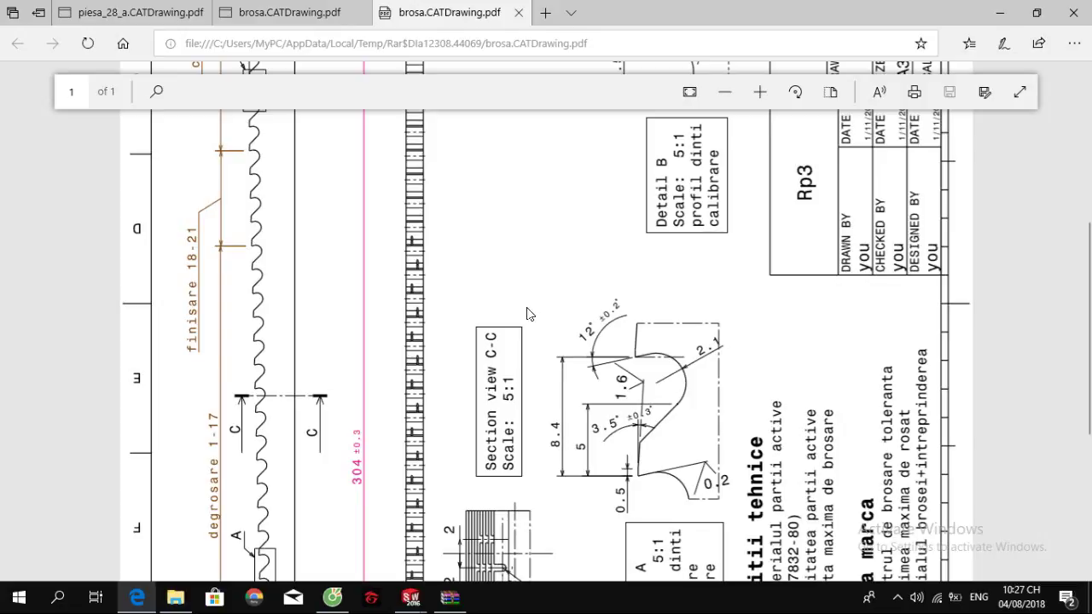
Step: Examine the front-end dimensions in the broach drawing PDF's front view, and switch to the SOLIDWORKS sketch
scroll(526, 314, "down", 2, "ctrl")
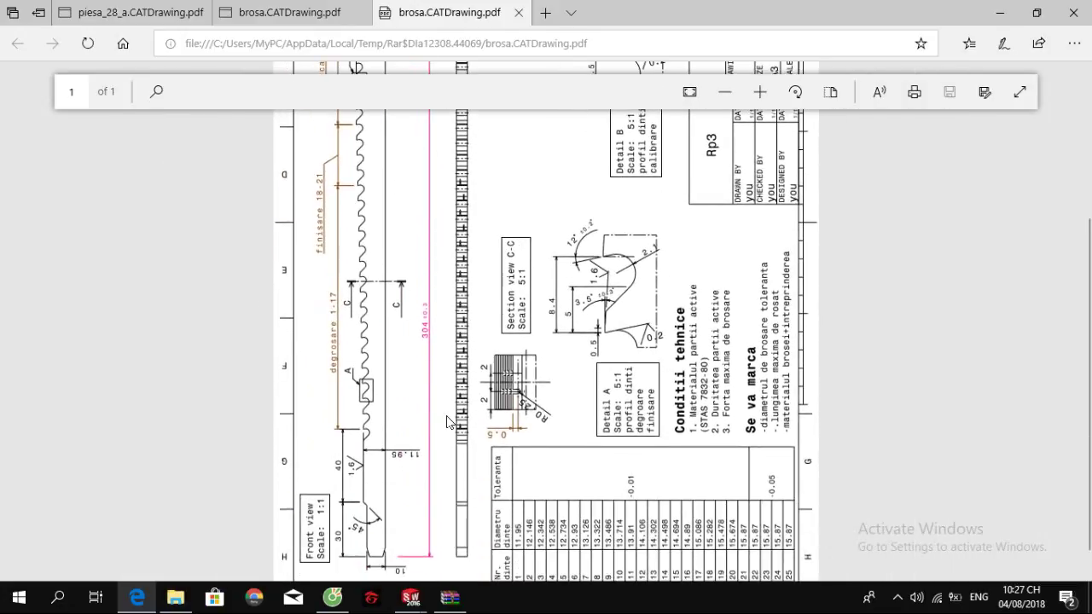
scroll(394, 474, "up", 5, "ctrl")
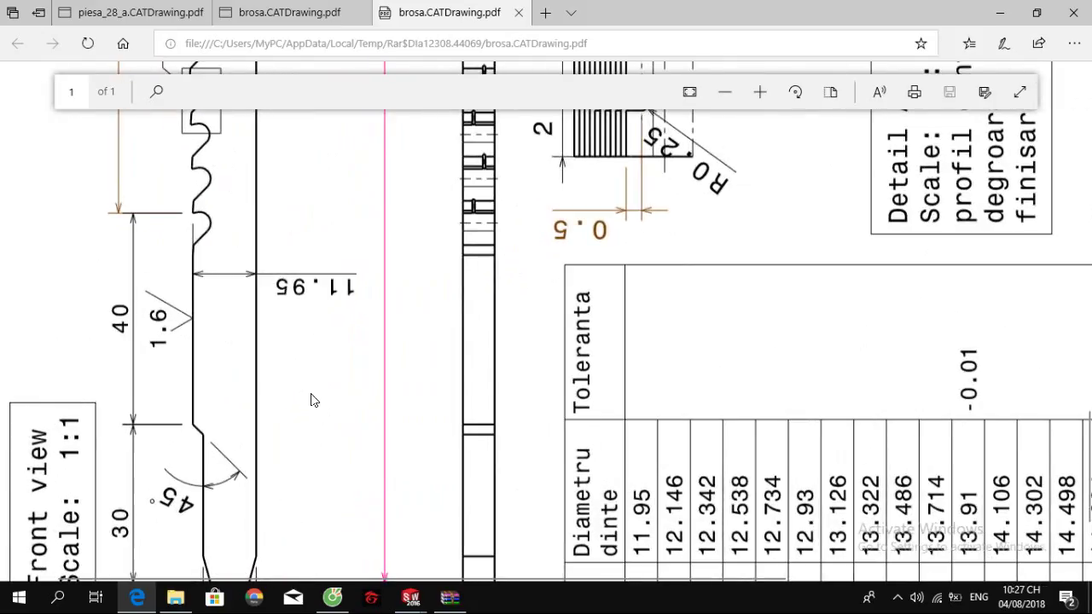
scroll(317, 396, "down", 1, "ctrl")
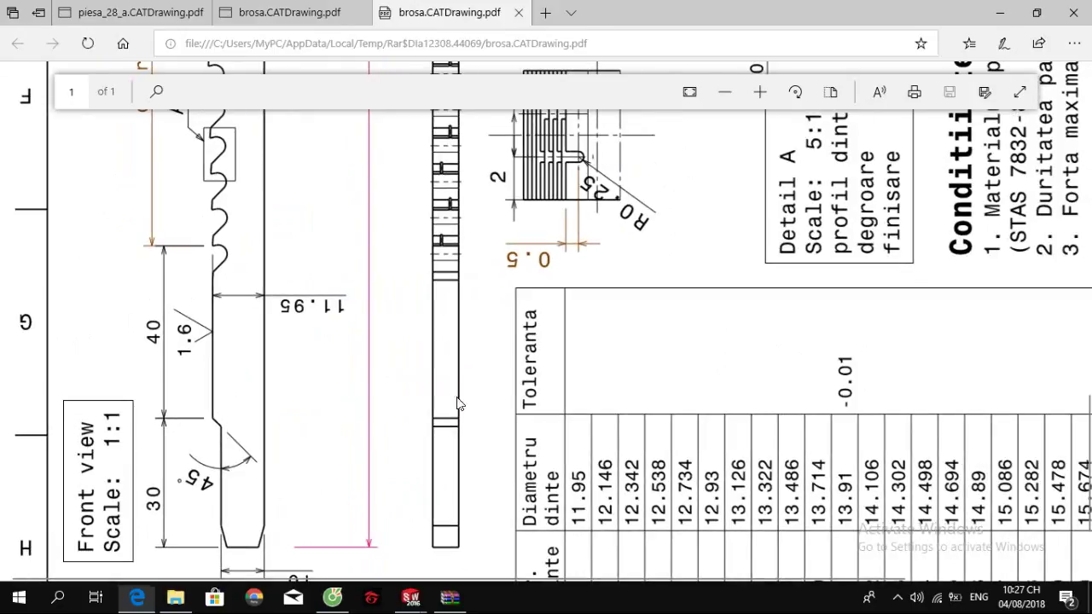
key("alt+Tab")
mouse_move(656, 355)
right_mouse_down()
mouse_move(624, 313)
mouse_move(546, 329)
right_mouse_up()
left_click(639, 311)
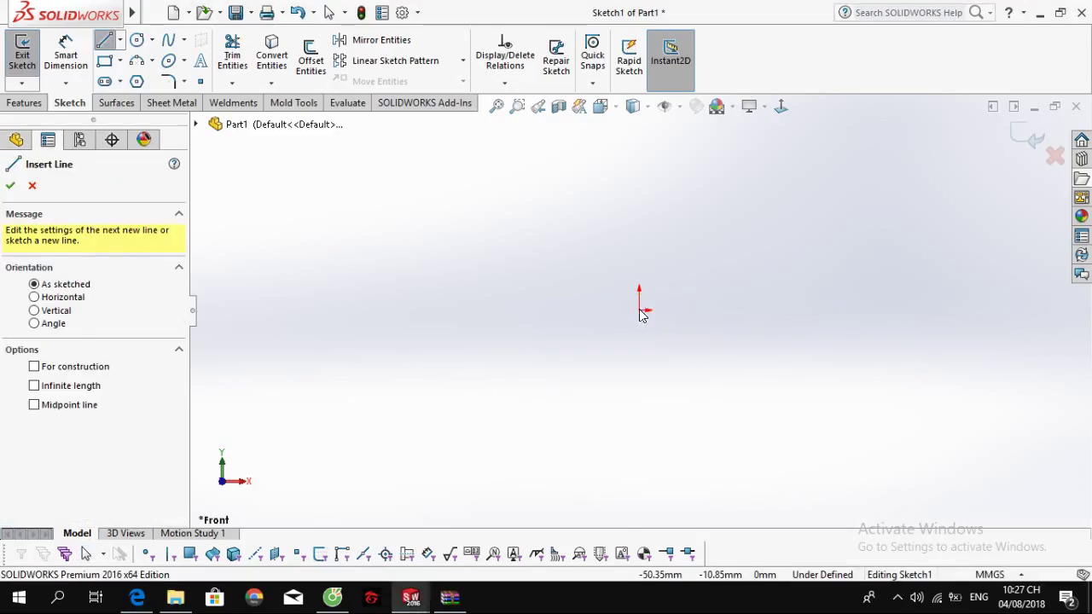
right_click_drag(639, 312, 641, 290)
key("Escape")
right_click_drag(713, 339, 641, 311)
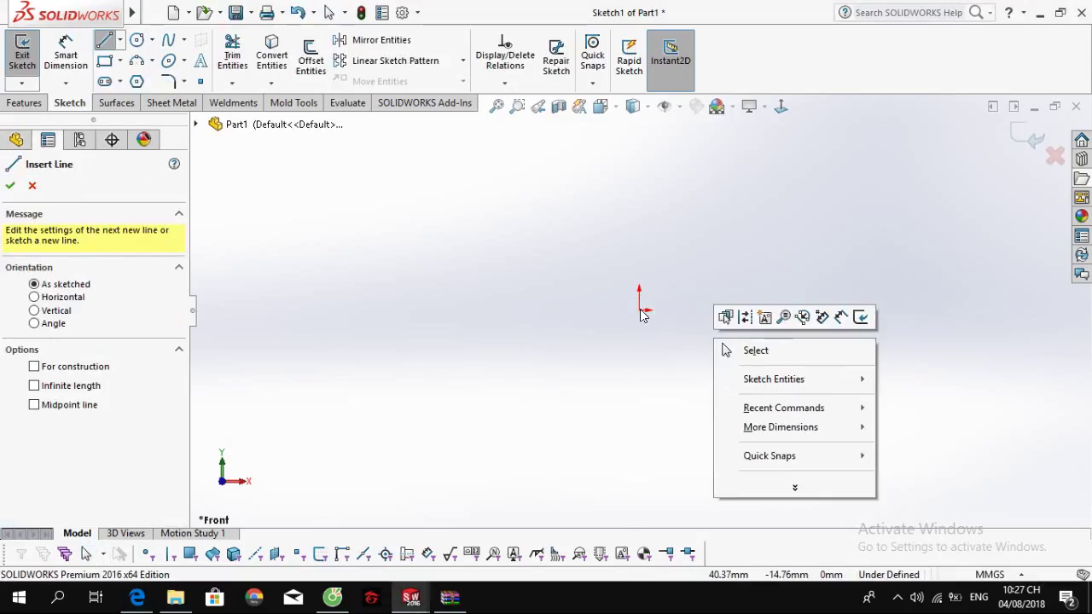
left_click(640, 310)
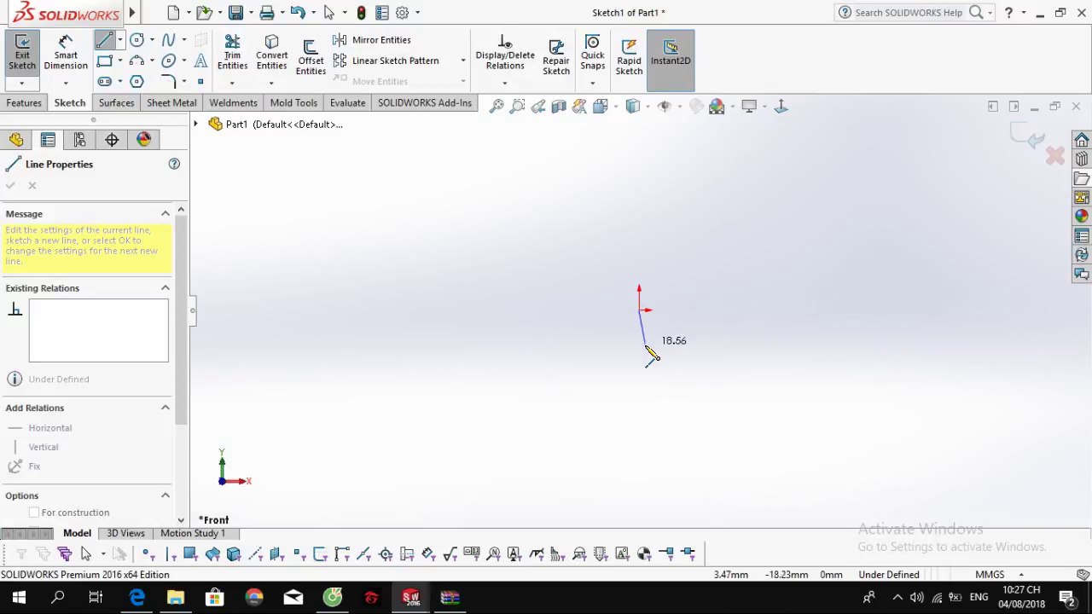
key("Escape")
key("Escape")
Step: Sketch from the origin a short vertical edge, a horizontal segment, a short upward ramp and a second horizontal segment
key("l")
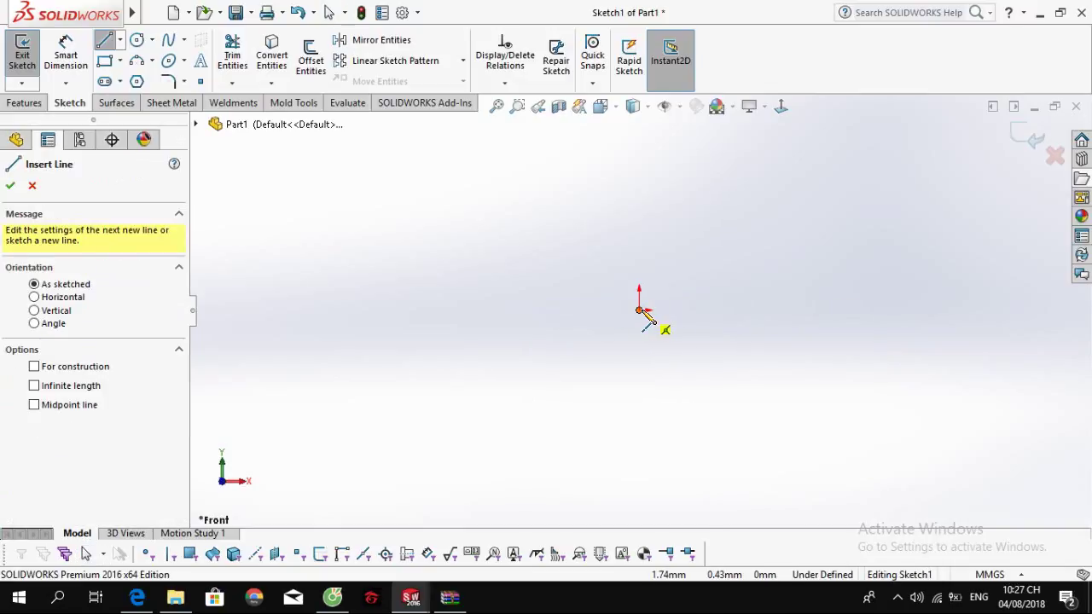
left_click(641, 310)
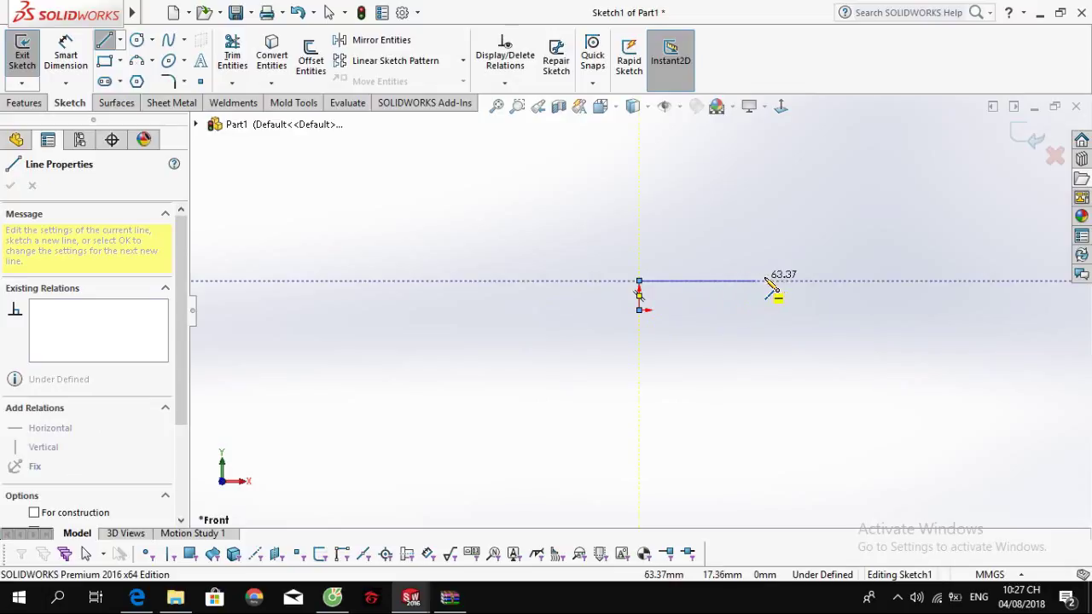
left_click(821, 291)
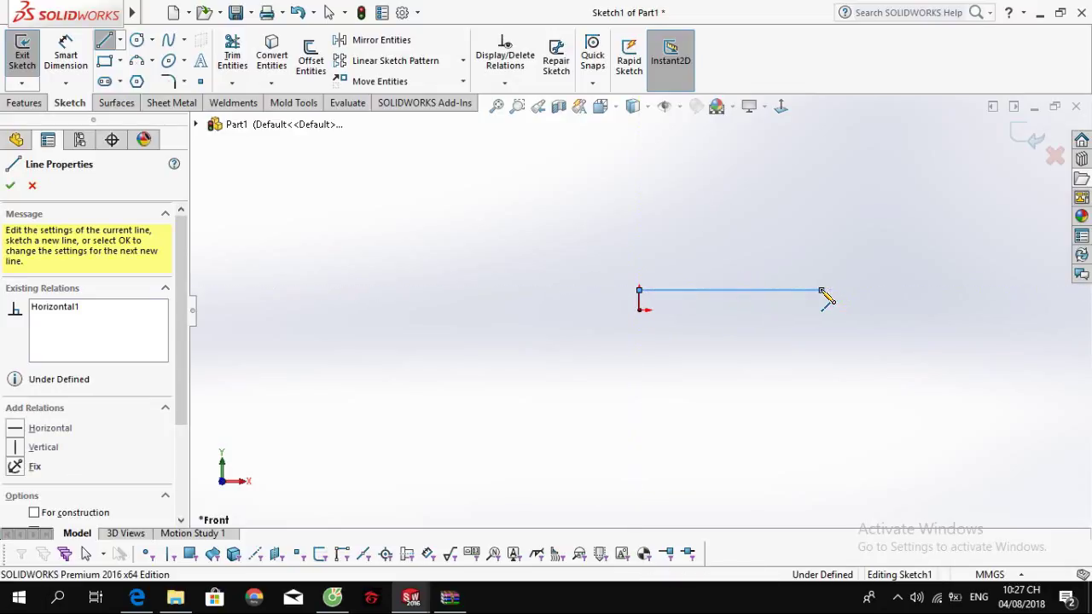
key("alt+Tab")
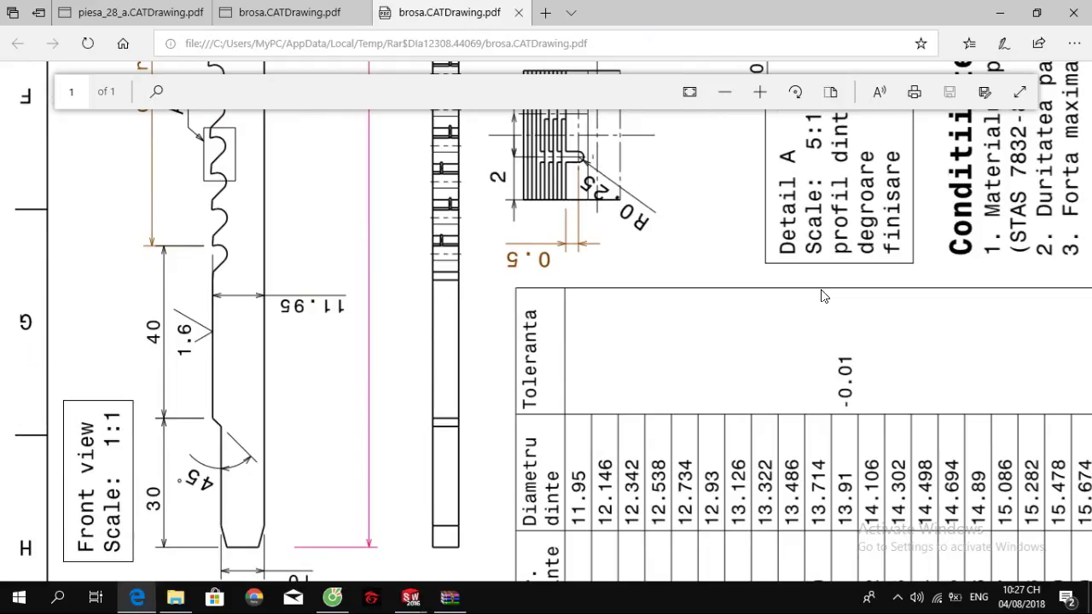
key("alt+Tab")
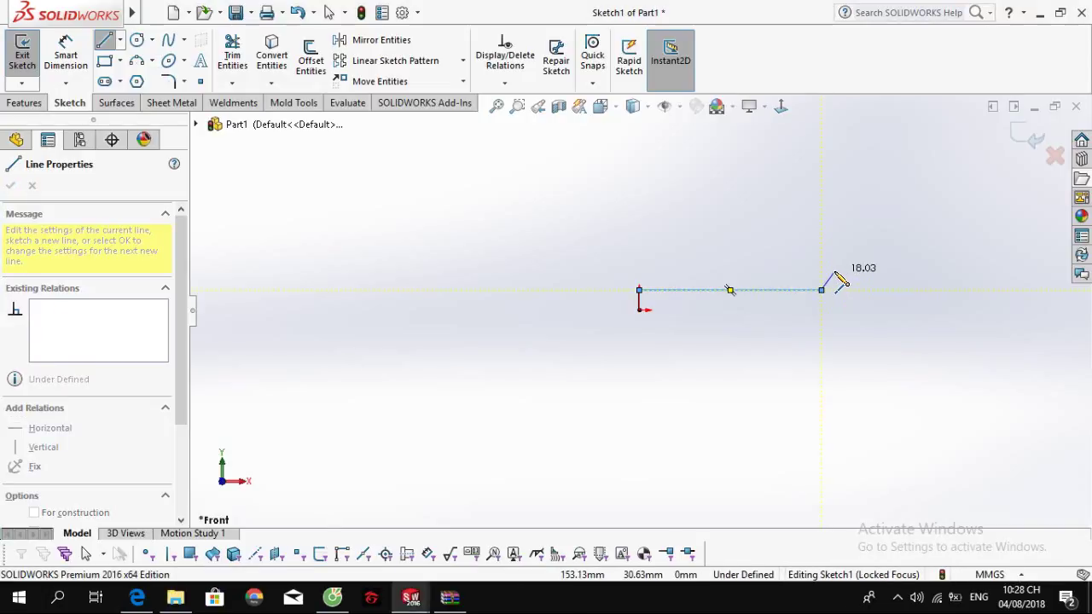
scroll(870, 277, "up", 3)
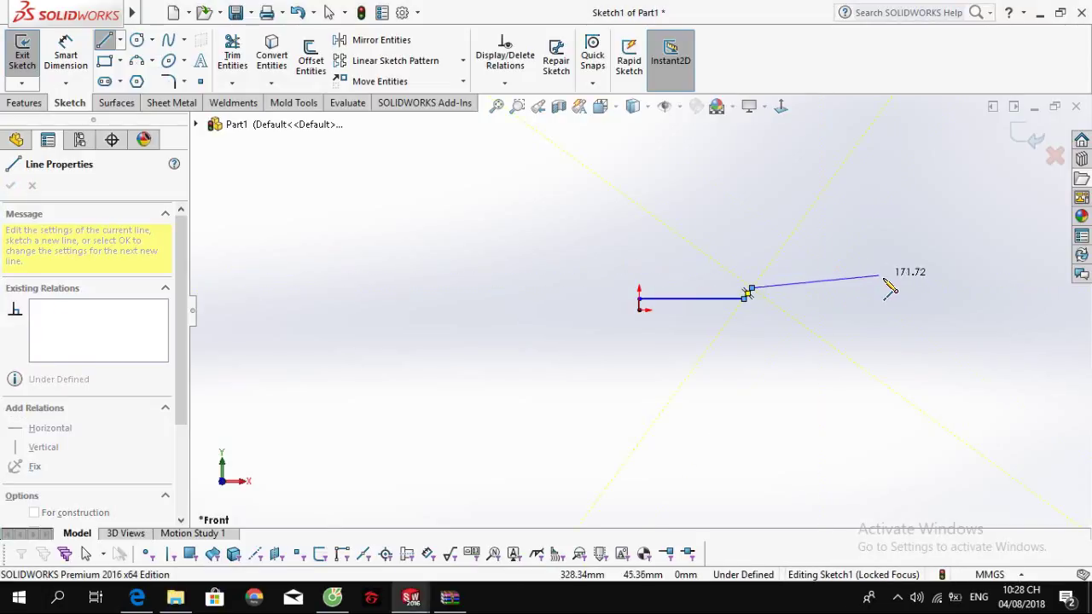
left_click(936, 290)
Step: Continue the profile with a long rising line, a short downward slope, a horizontal end segment and a vertical edge, closing it at the origin
scroll(938, 298, "up", 4)
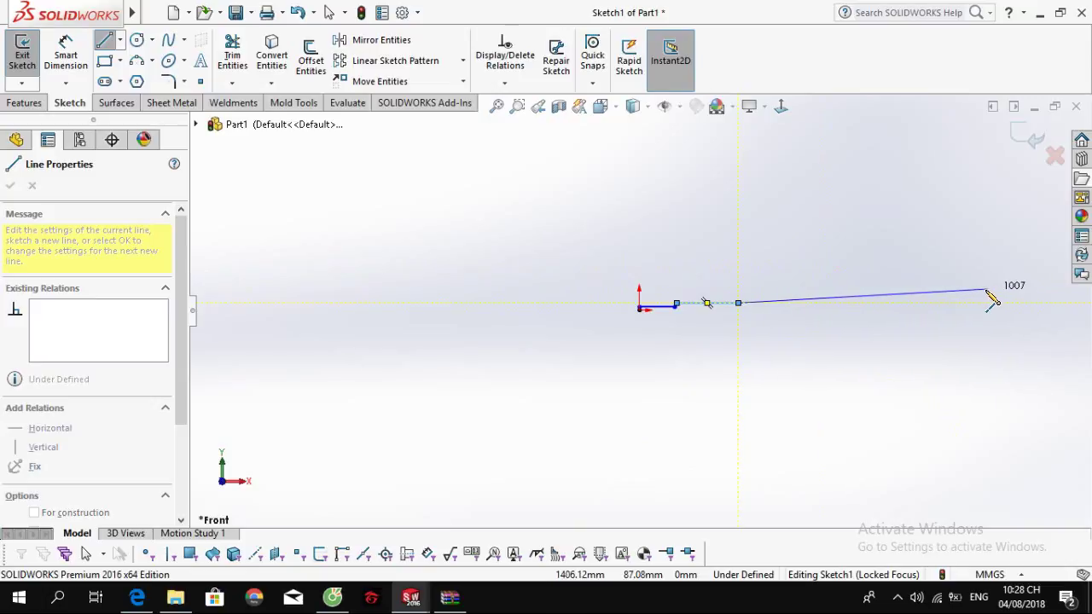
left_click(981, 292)
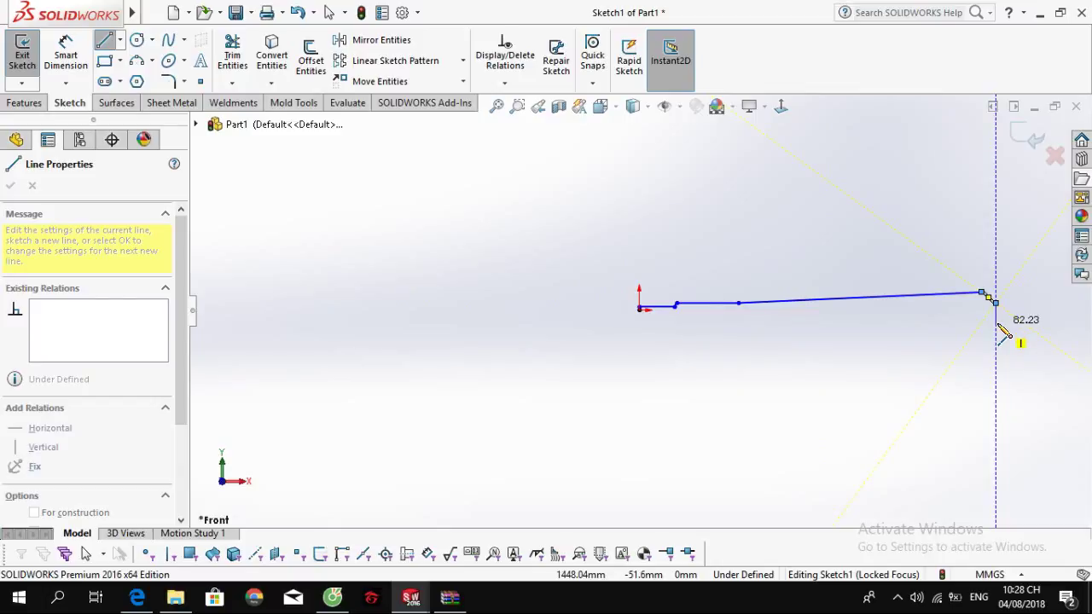
left_click(1055, 314)
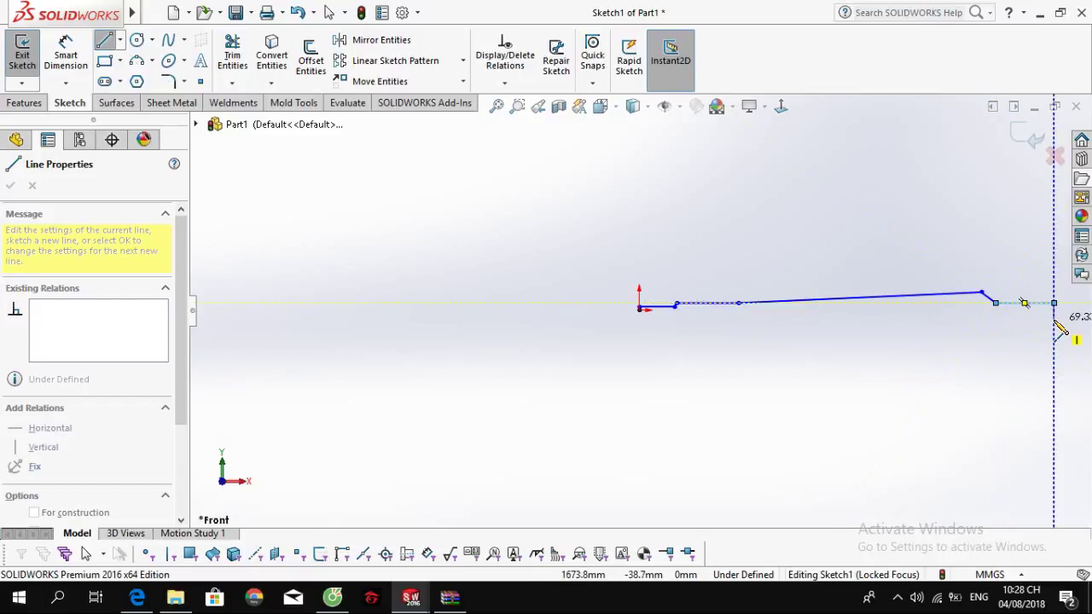
left_click(1055, 319)
left_click(648, 311)
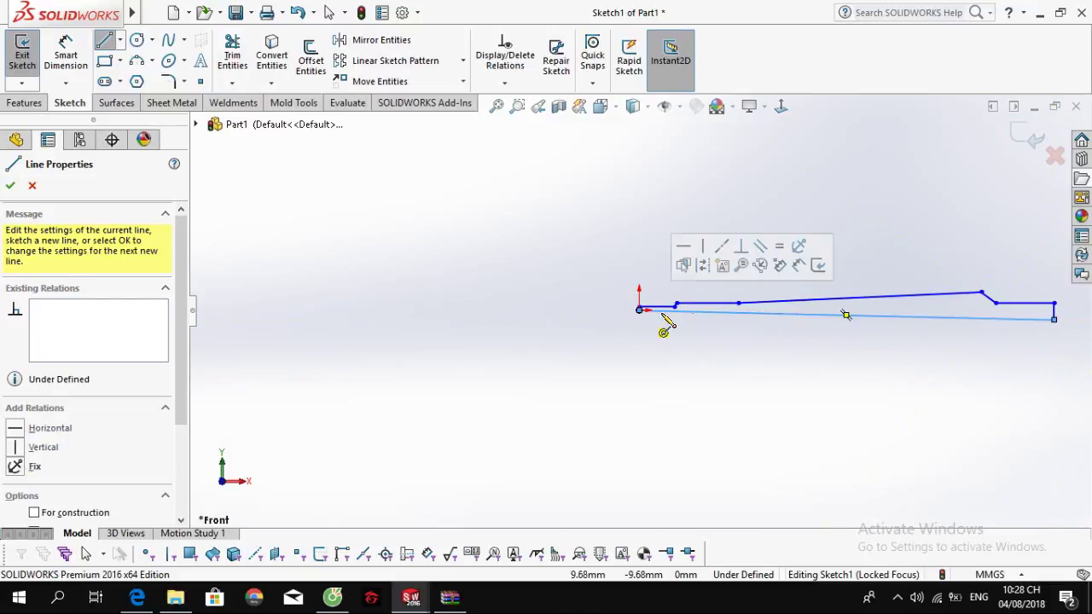
key("Escape")
Step: Make the long bottom line of the profile horizontal
left_click(787, 314)
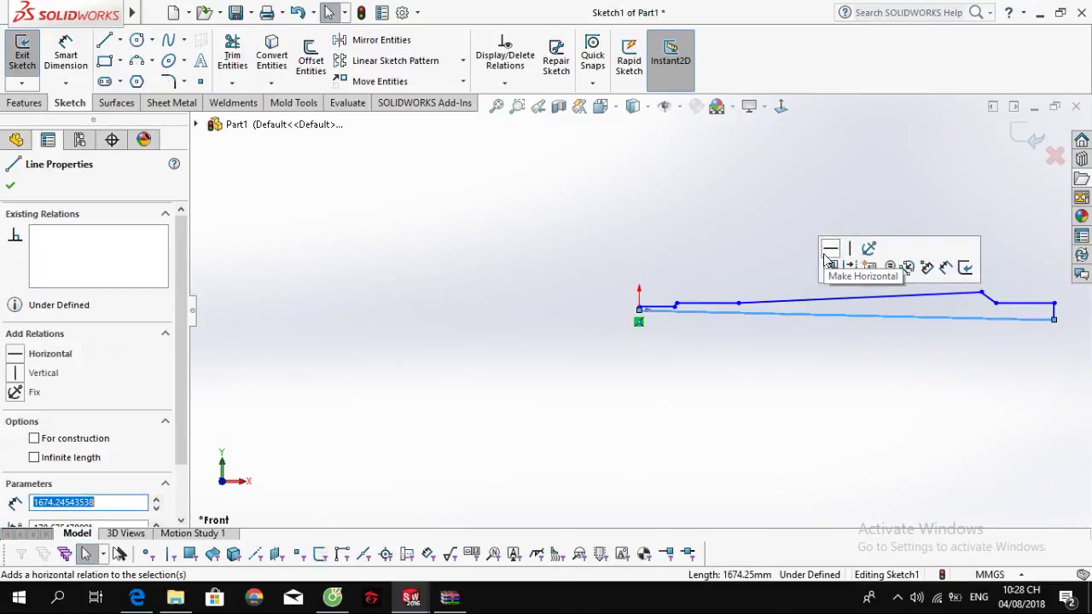
left_click(827, 252)
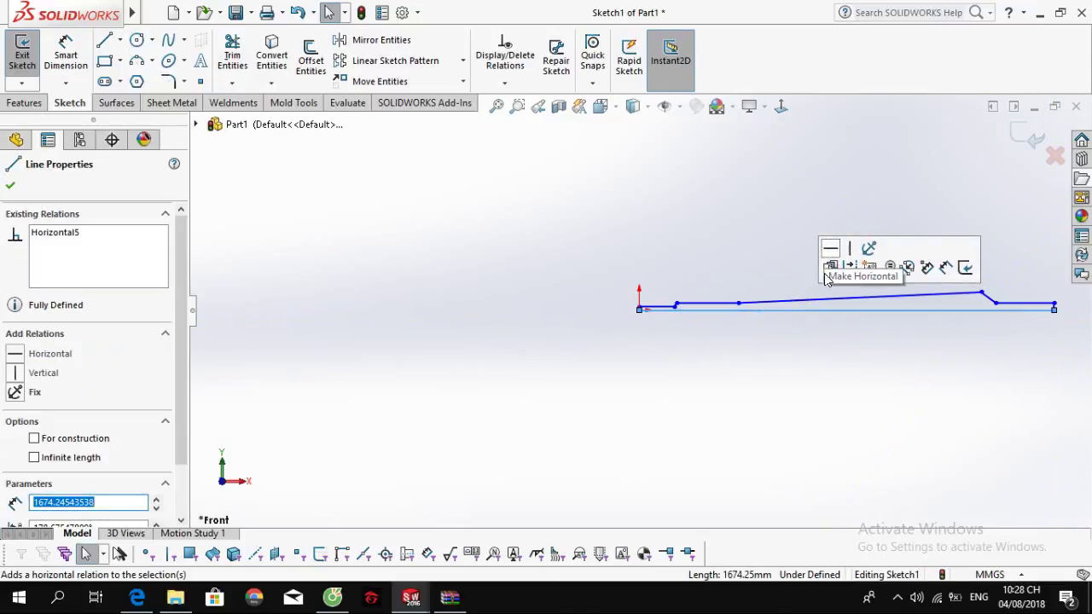
left_click(806, 372)
key("XF86AudioLowerVolume")
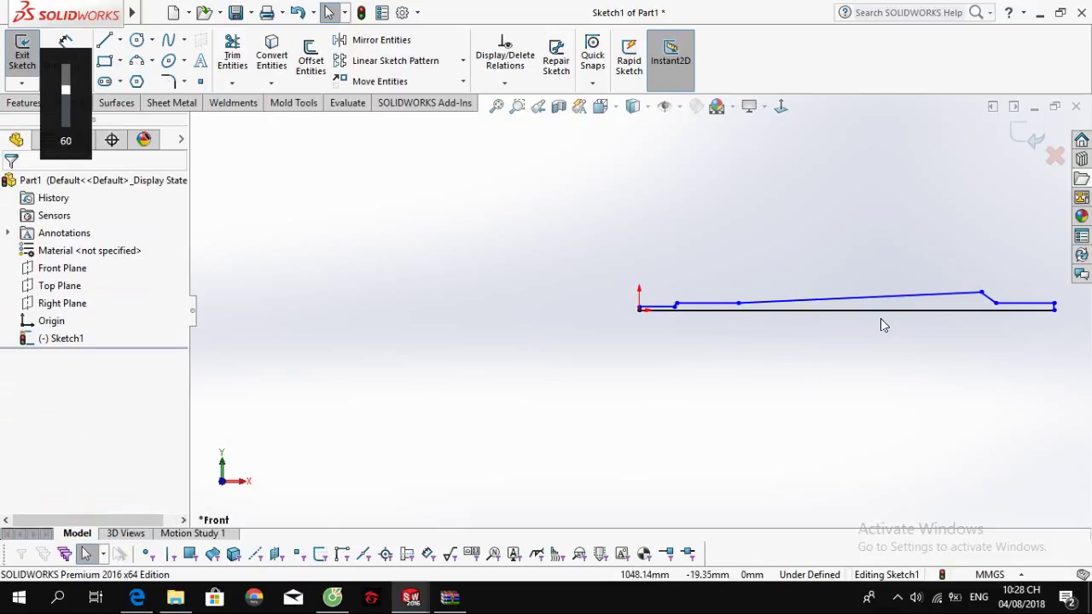
key("XF86AudioRaiseVolume")
key("XF86AudioRaiseVolume")
key("XF86AudioRaiseVolume")
Step: Dimension the short vertical edge at the origin to 10 mm, as given in the drawing PDF
scroll(687, 305, "up", 3)
scroll(684, 304, "down", 5)
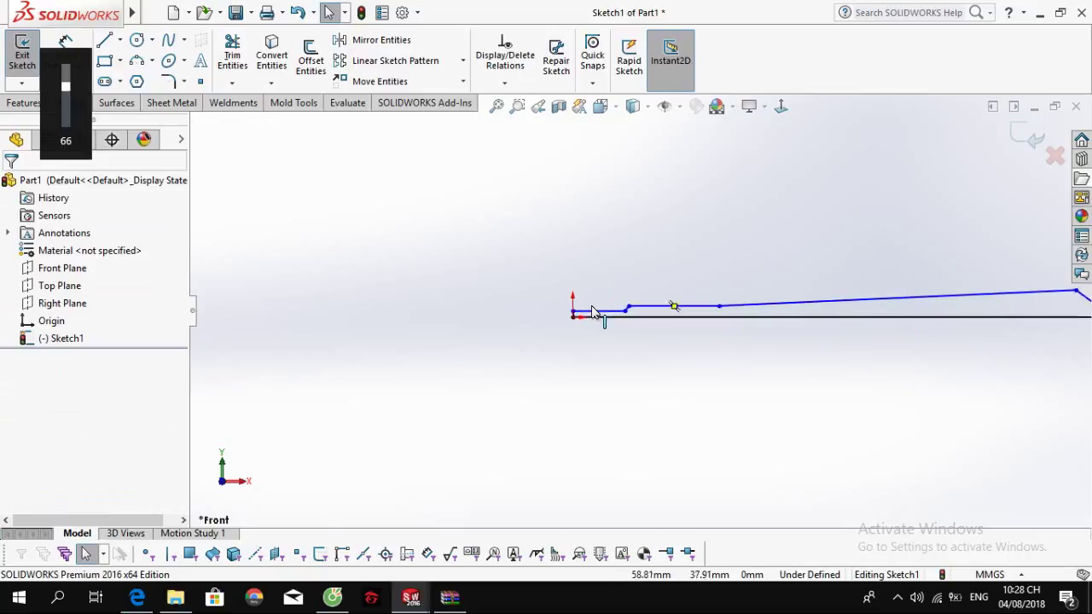
scroll(600, 328, "down", 3)
right_click_drag(549, 362, 551, 311)
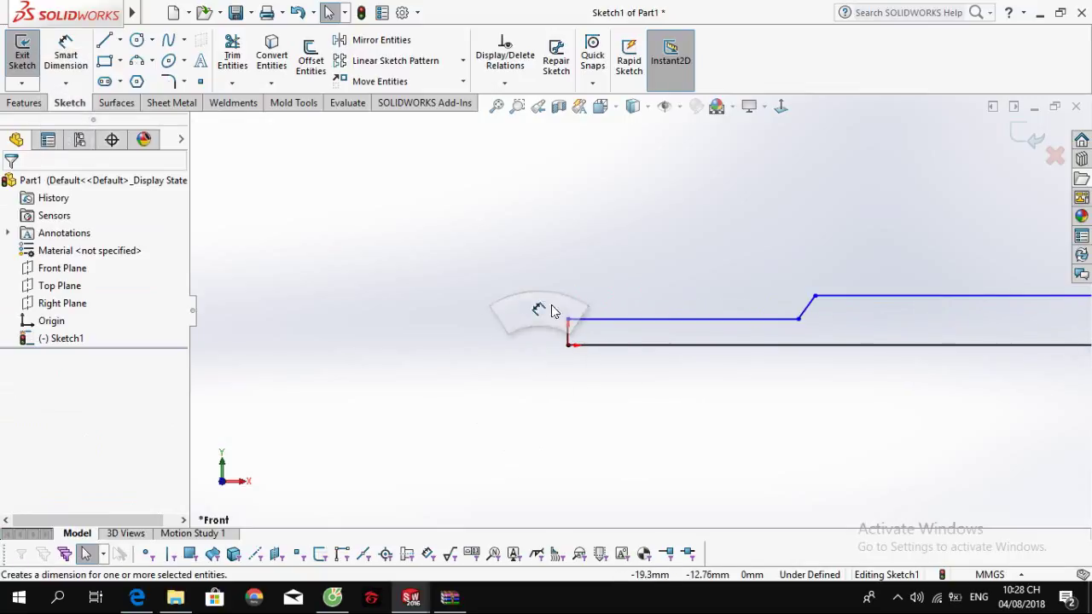
left_click(568, 337)
left_click(533, 341)
key("alt+Tab")
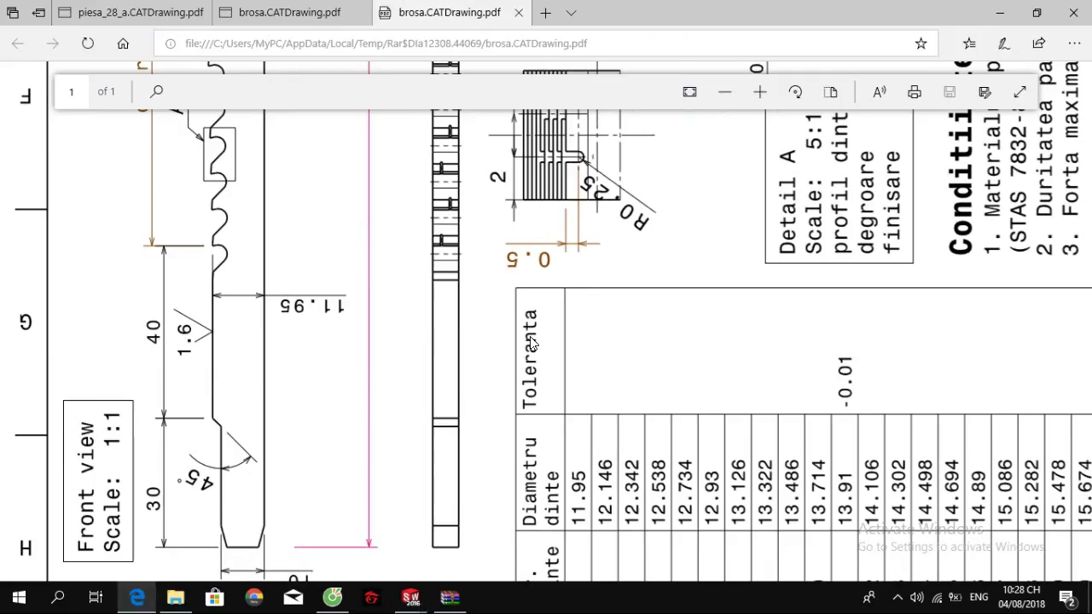
scroll(439, 307, "down", 1)
key("alt+Tab")
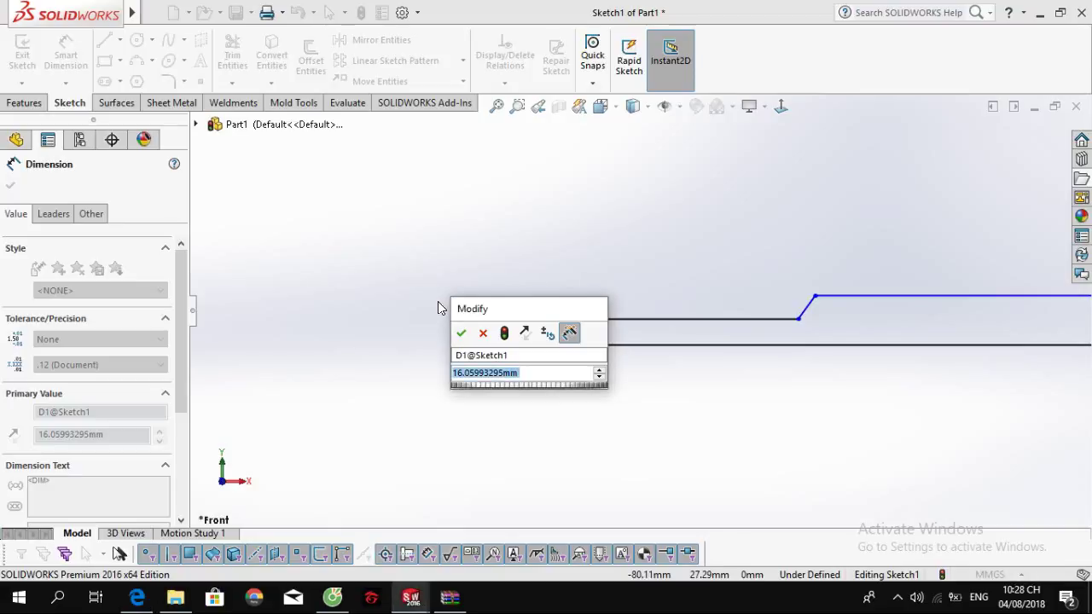
type("10")
key("Return")
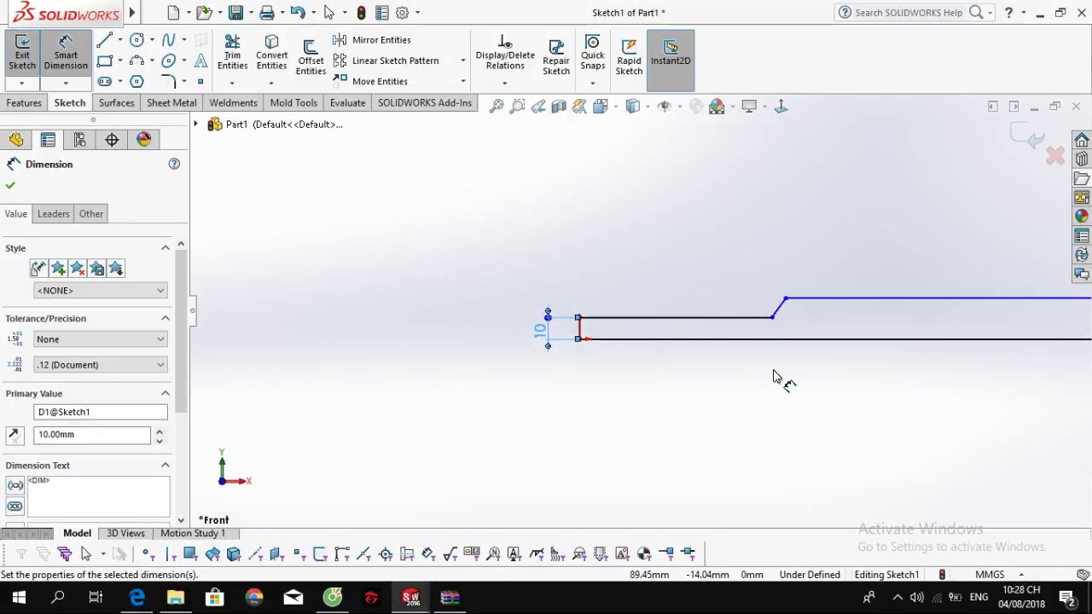
Step: Dimension the vertical edge at the profile's far end to 15 mm
scroll(773, 376, "up", 8)
scroll(918, 315, "down", 5)
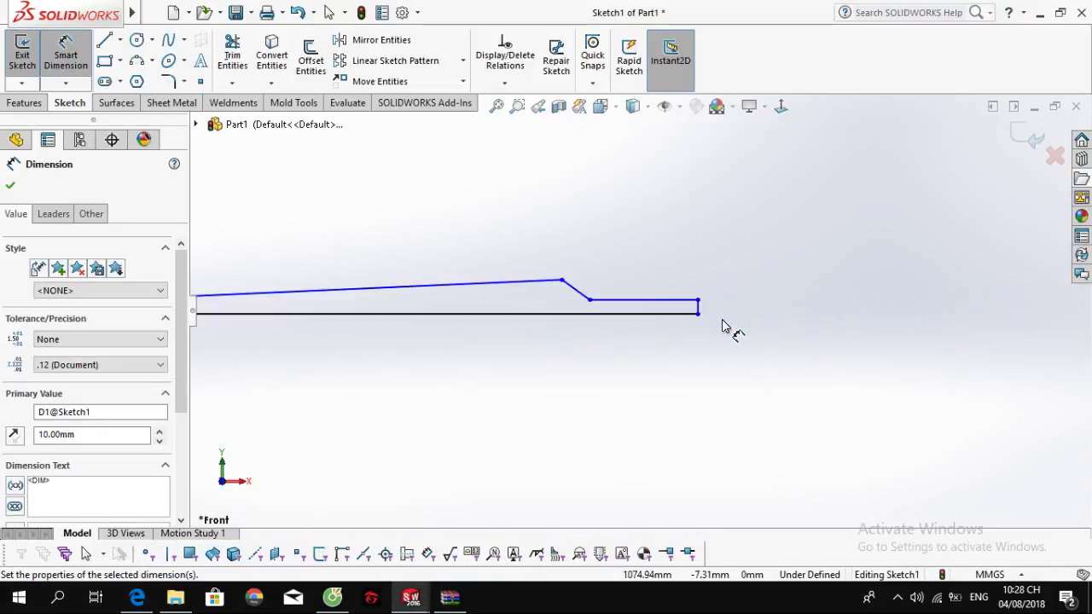
left_click_drag(723, 326, 611, 302)
left_click(649, 292)
left_click(714, 300)
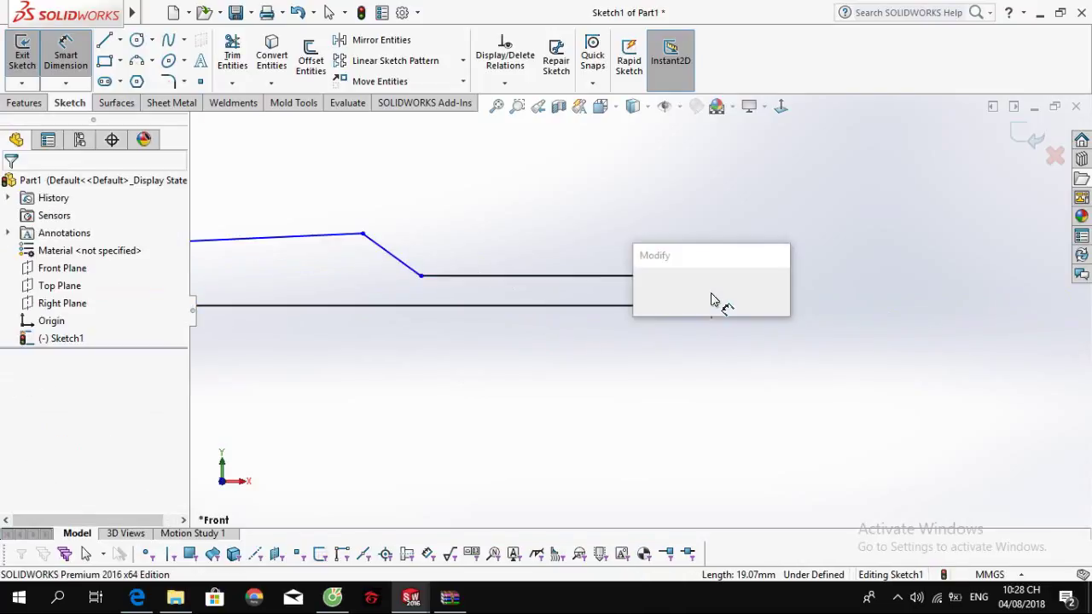
type("15")
key("Return")
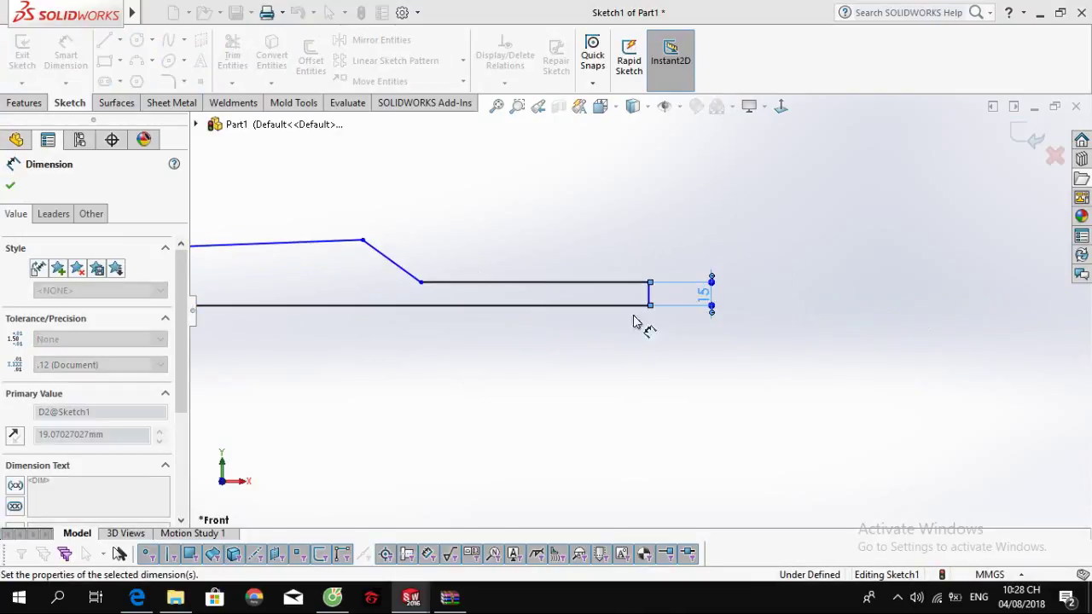
left_click(551, 306)
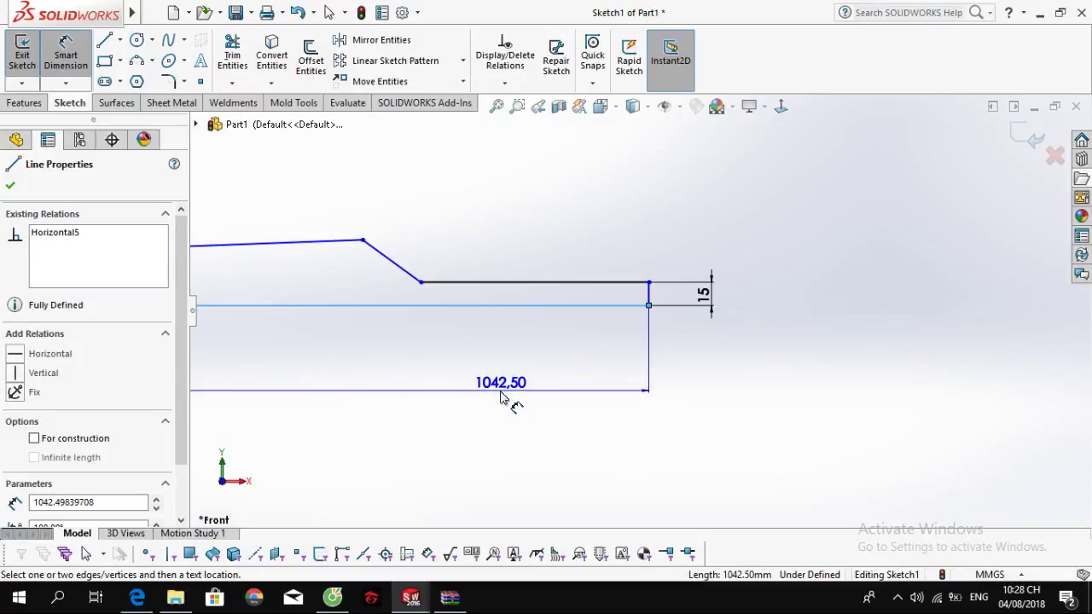
key("Escape")
Step: Dimension the length of the upper horizontal segment nearest the origin, checking it against the drawing PDF, and delete that dimension
scroll(499, 390, "up", 10)
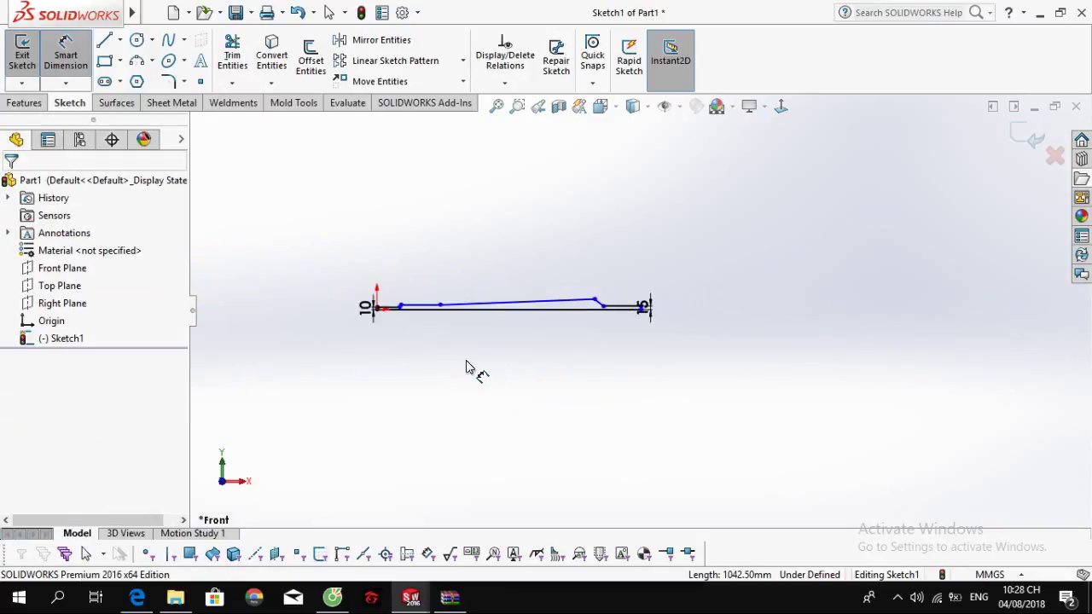
scroll(475, 333, "down", 5)
scroll(692, 242, "down", 6)
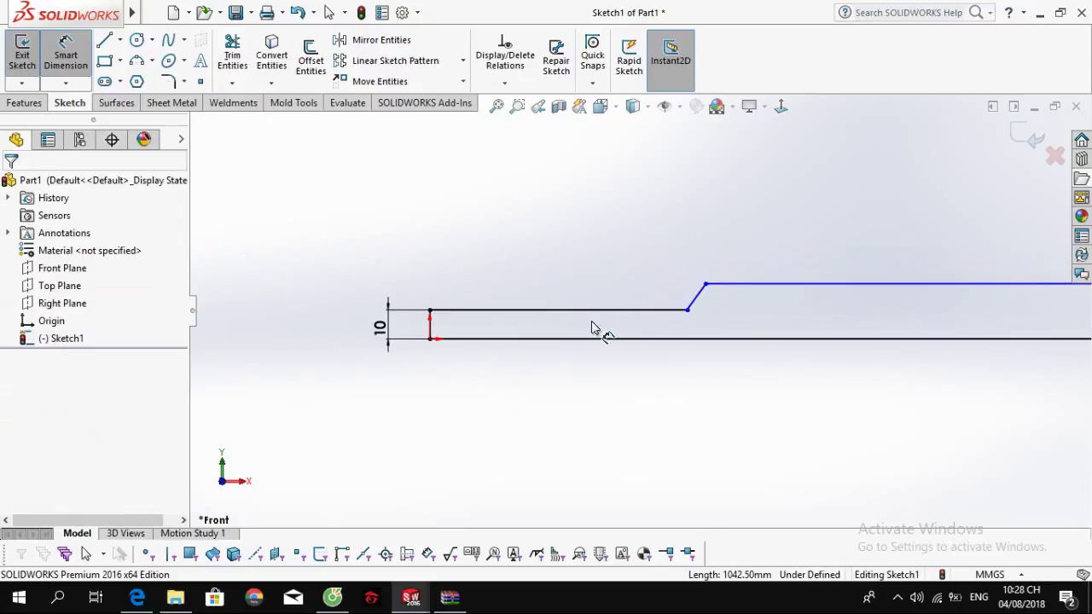
left_click(584, 315)
left_click(560, 214)
key("alt+Tab")
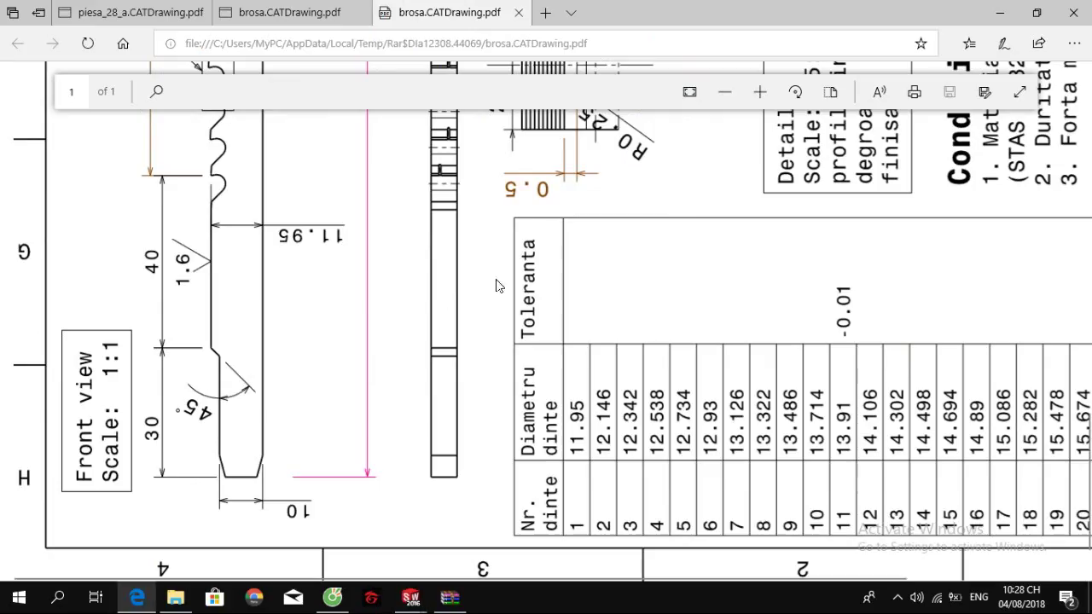
left_click_drag(457, 312, 445, 379)
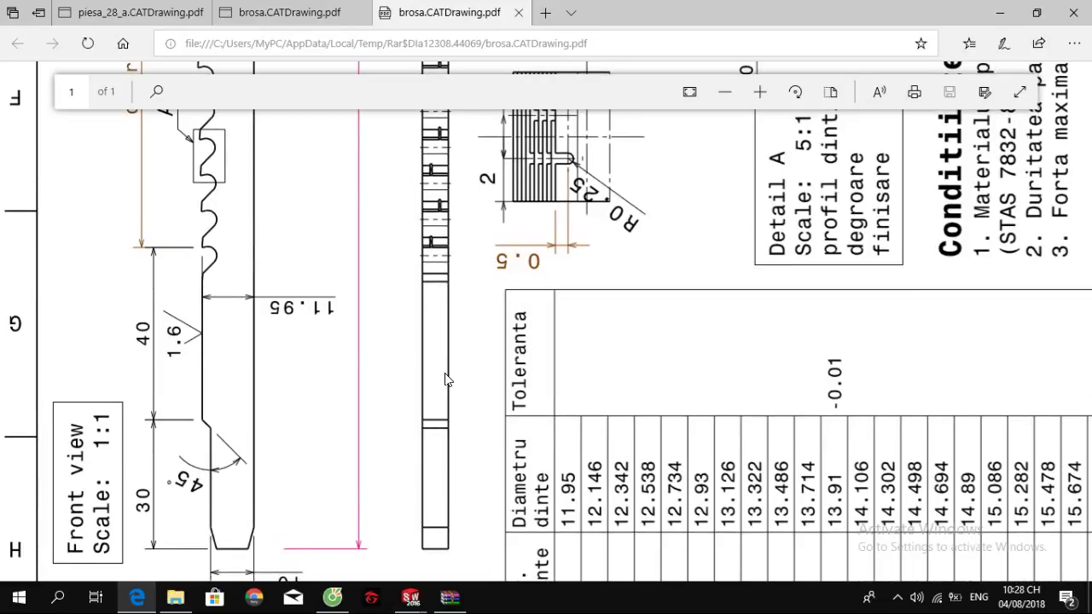
key("alt+Tab")
key("Return")
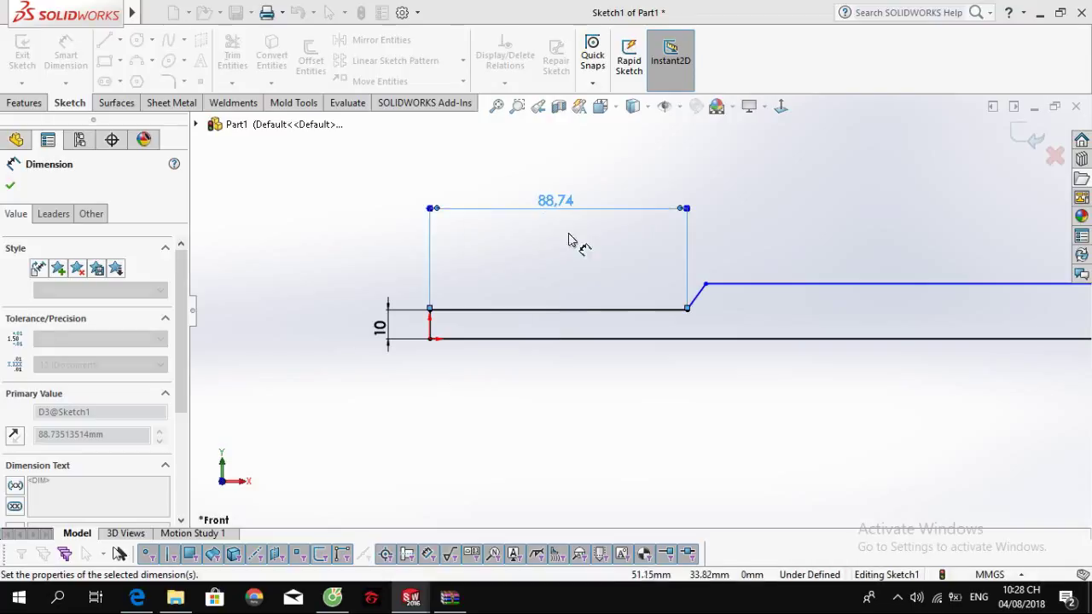
key("Escape")
left_click_drag(723, 249, 607, 210)
key("Delete")
Step: Look up the end length in the brosa drawing PDF and dimension the horizontal distance from the origin to the near slanted line's upper end to 30 mm
scroll(708, 255, "up", 4)
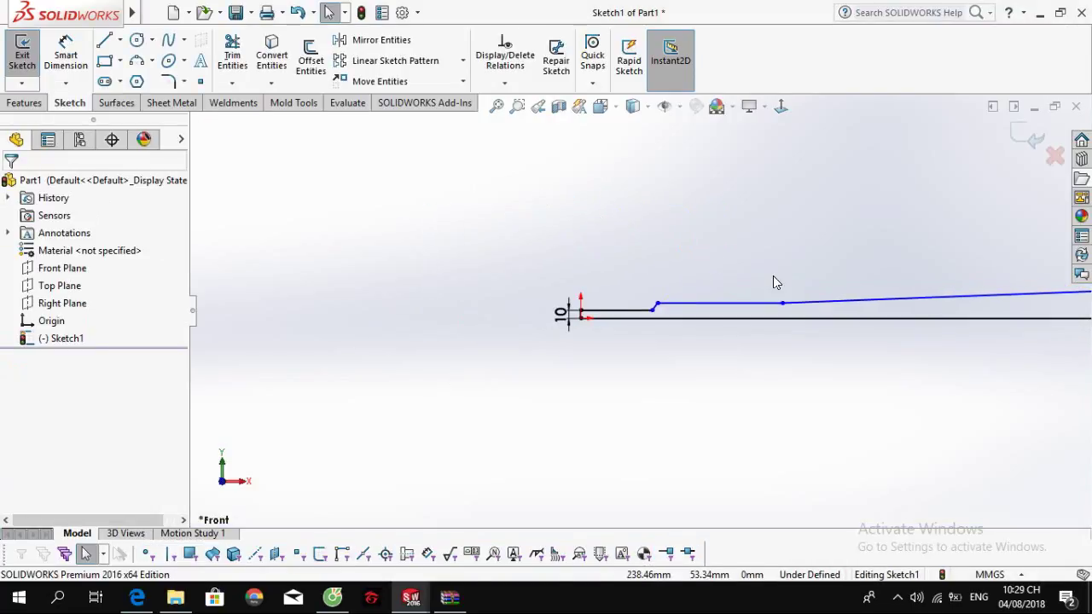
scroll(773, 275, "down", 3)
key("alt+Tab")
scroll(363, 357, "up", 2)
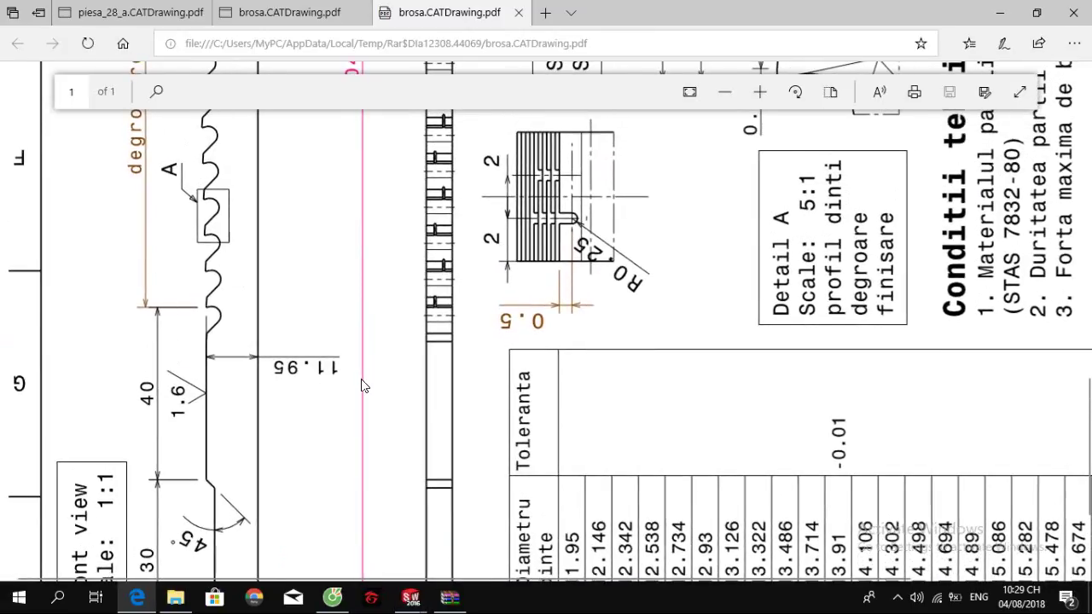
scroll(360, 386, "up", 1)
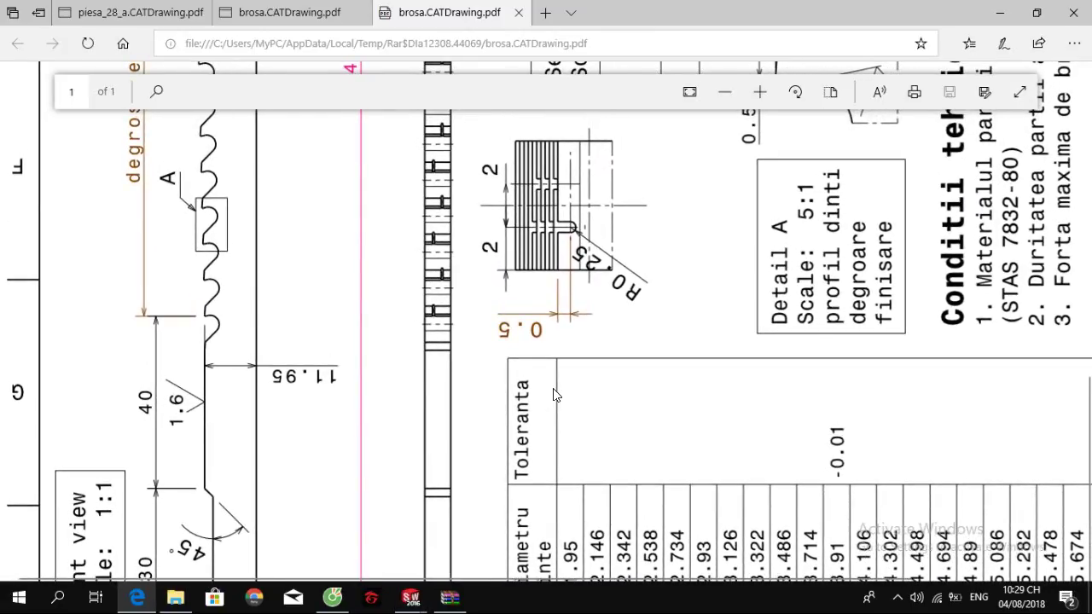
key("alt+Tab")
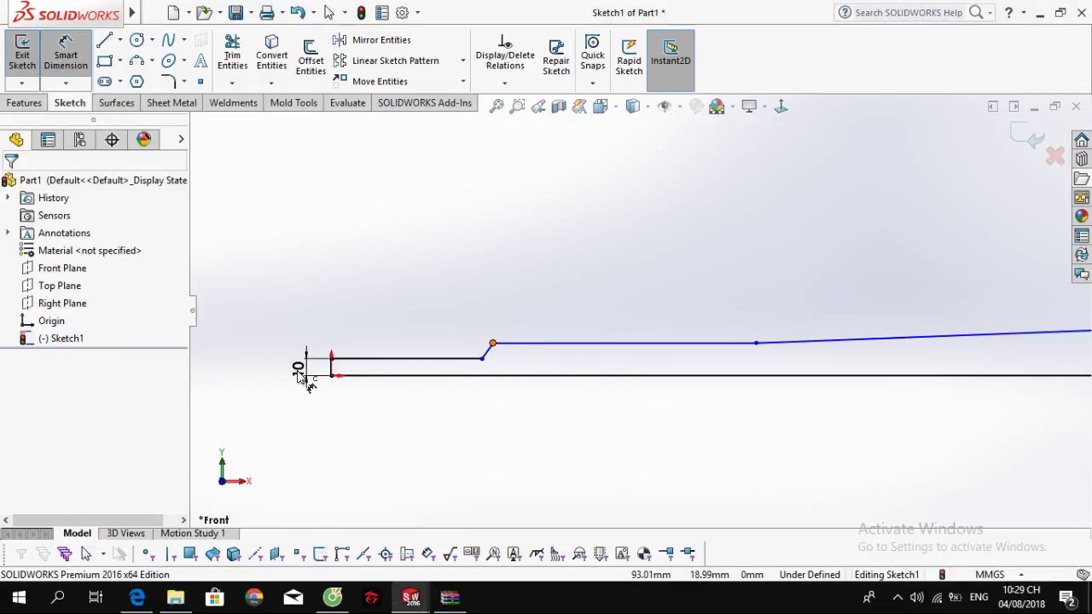
left_click(332, 376)
left_click(492, 343)
left_click(390, 286)
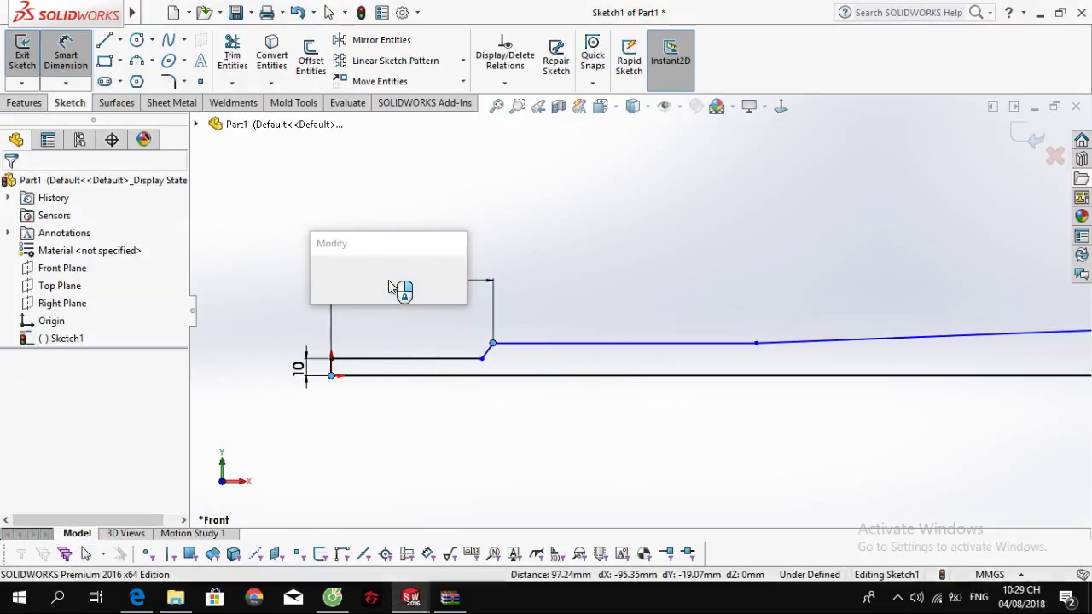
type("30")
key("Return")
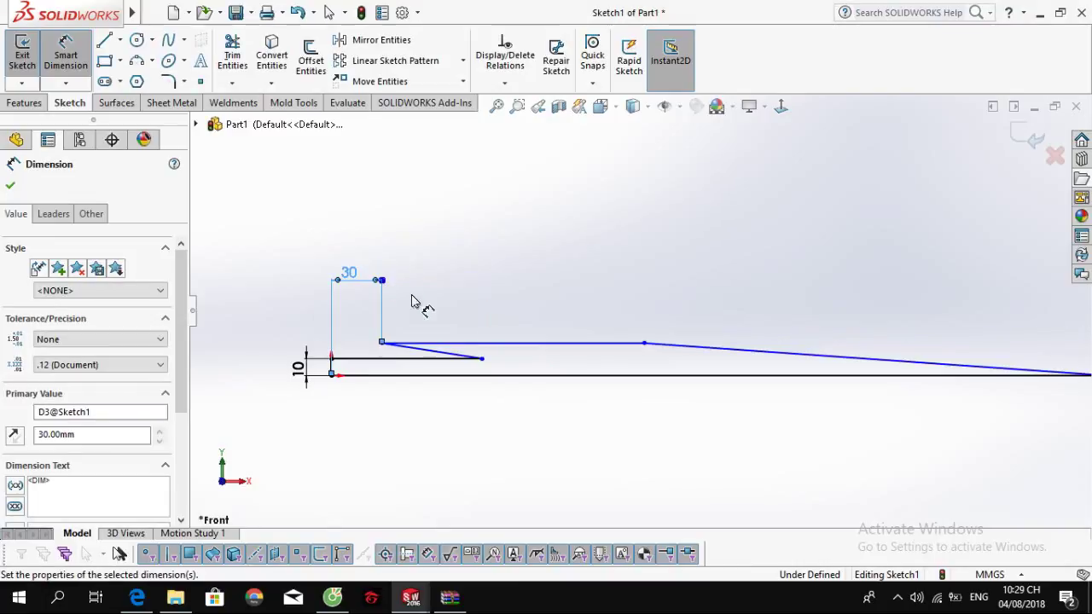
Step: Move the near slanted line's lower end back toward the origin, to about 20 mm from it
key("Escape")
key("Escape")
left_click_drag(483, 359, 367, 369)
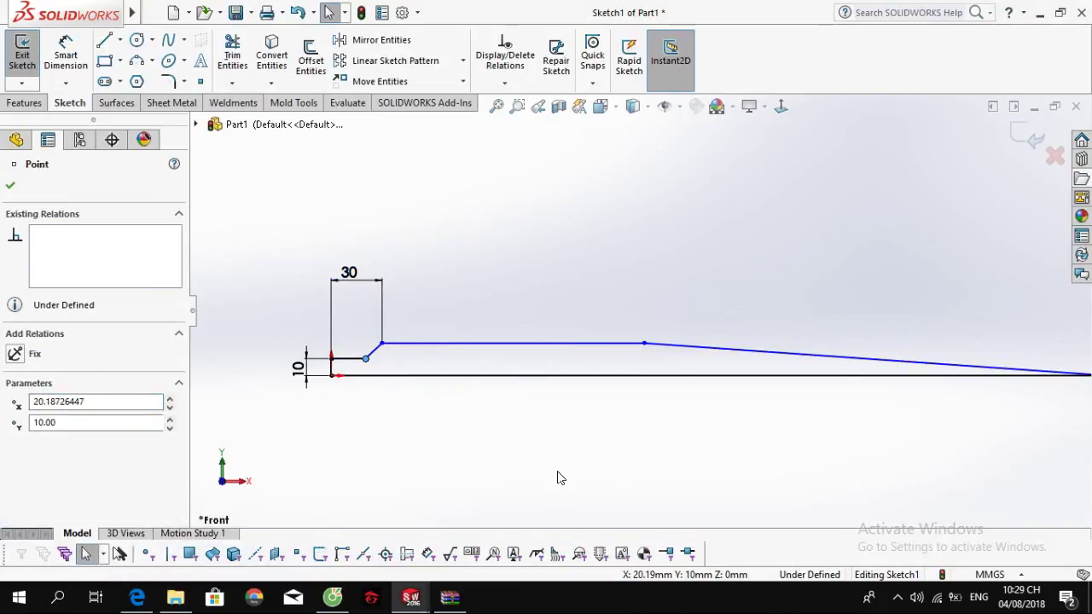
Step: Dimension the raised horizontal segment after the near slanted line to 40 mm
right_click_drag(558, 478, 559, 333)
left_click(569, 342)
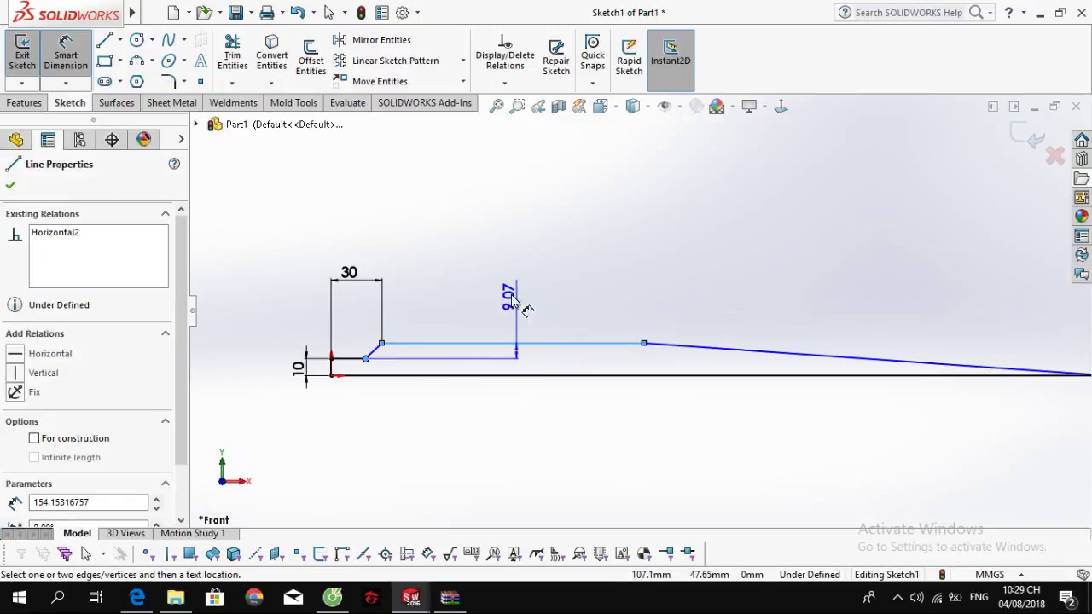
key("Escape")
left_click(510, 346)
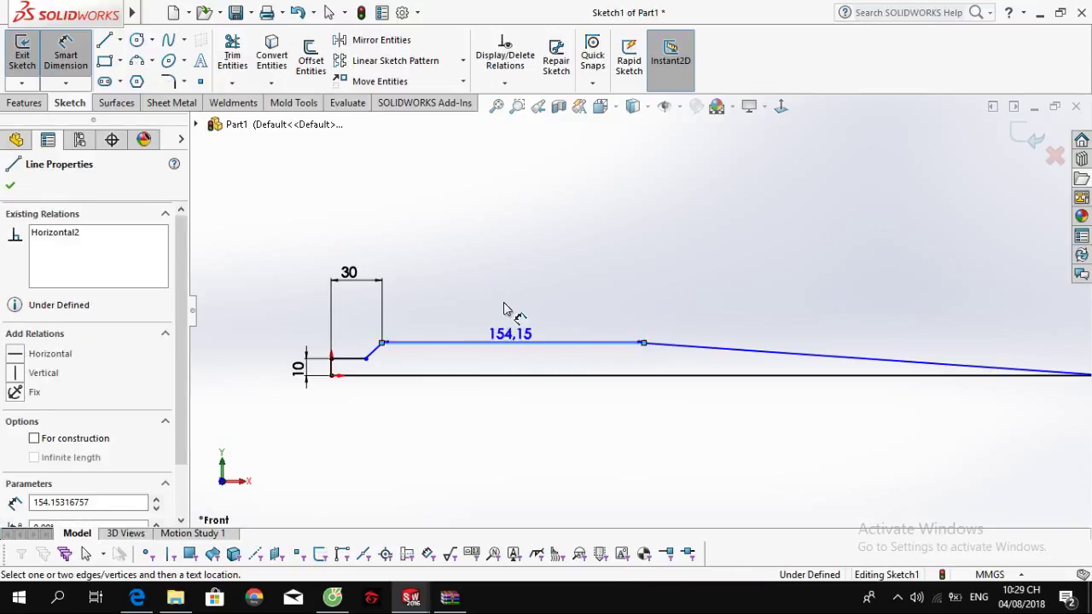
left_click(504, 297)
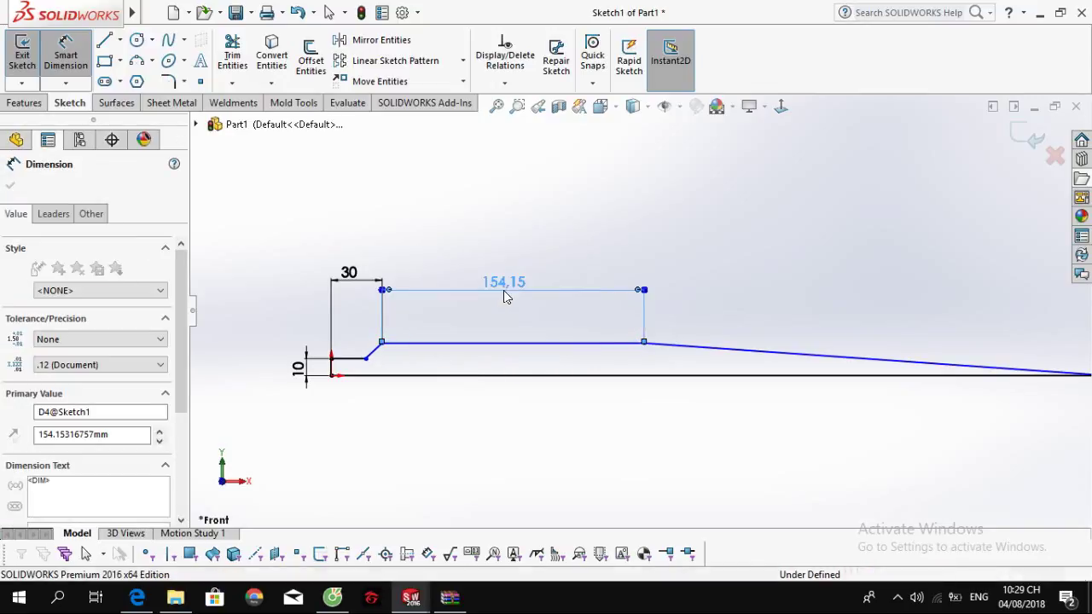
type("40")
key("Return")
key("Escape")
left_click(433, 343)
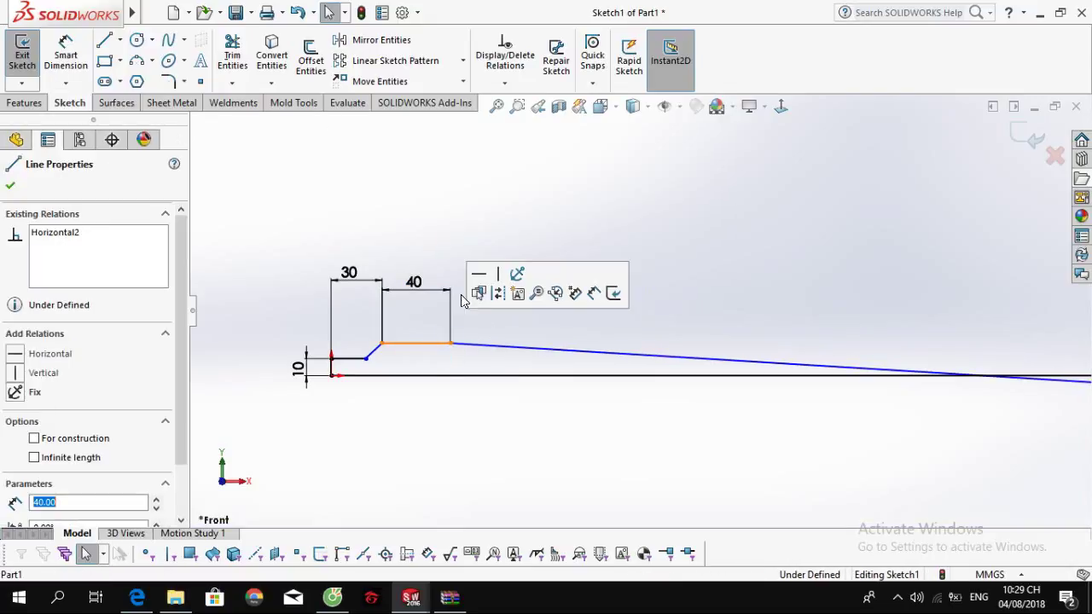
scroll(565, 373, "up", 2)
key("Escape")
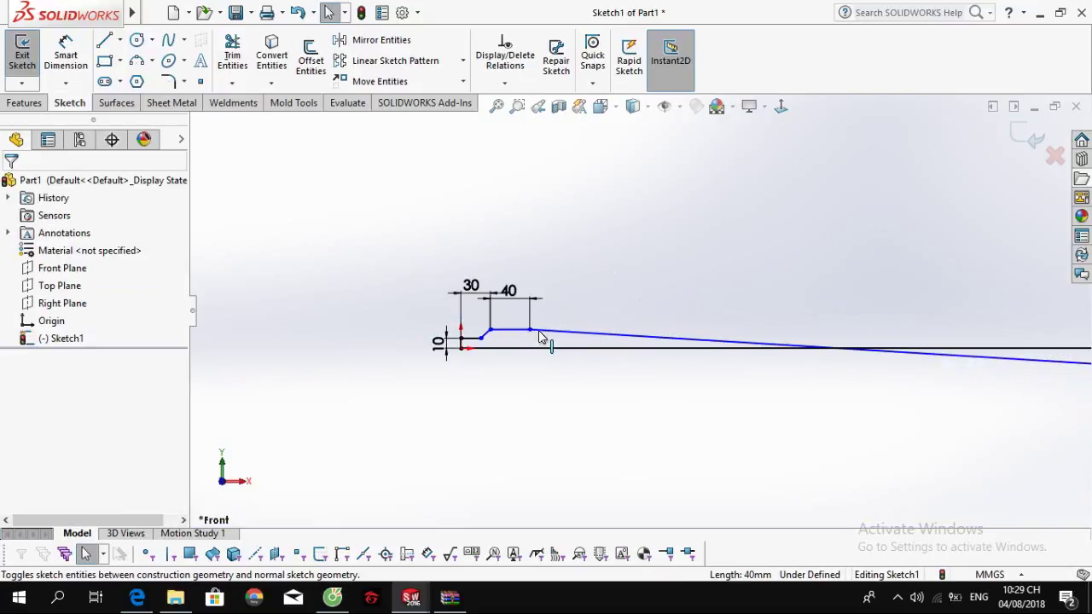
Step: Move the far end of the long tapered line above the base line, to about X 300 mm and Y 22 mm
scroll(908, 359, "up", 3)
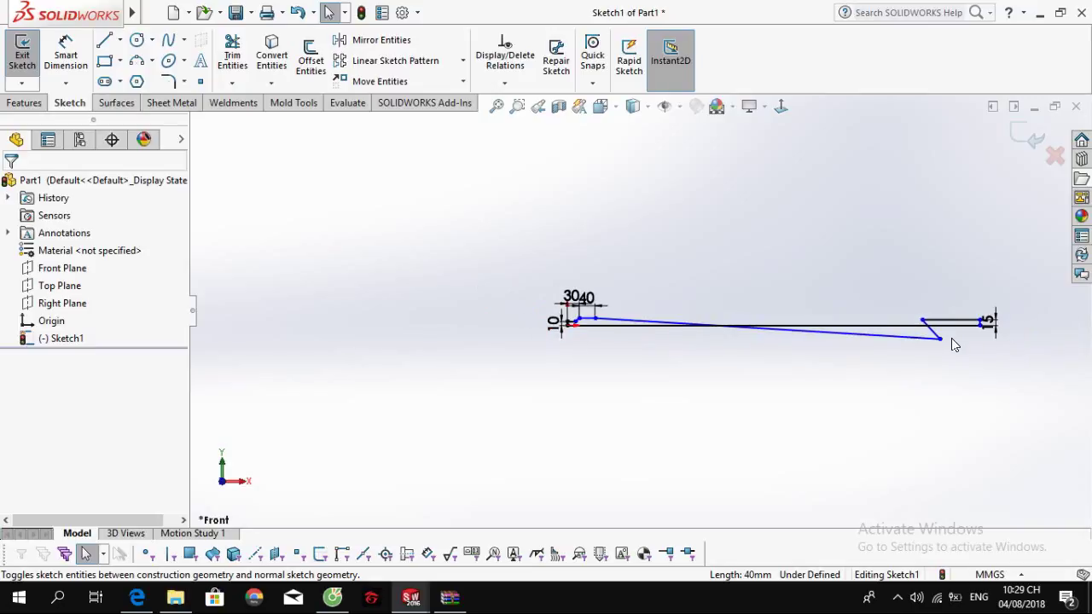
left_click_drag(938, 341, 786, 317)
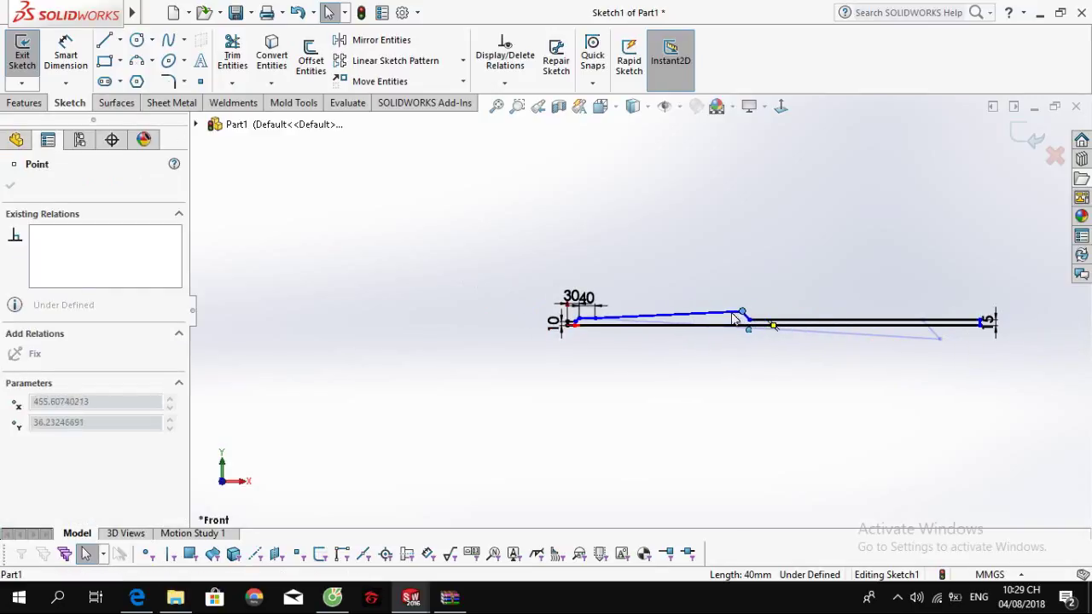
left_click_drag(686, 318, 687, 318)
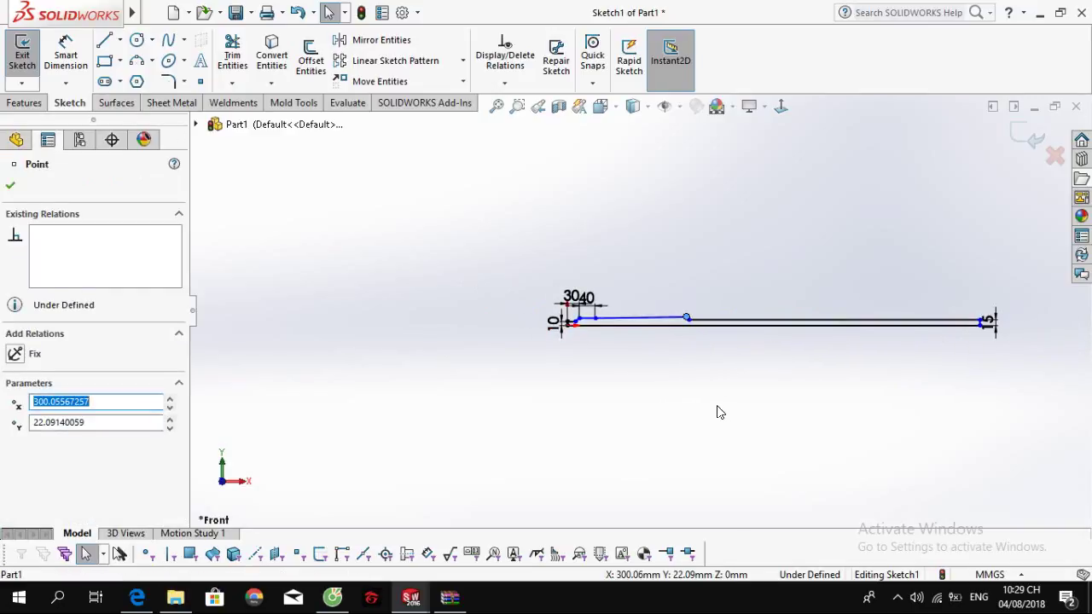
key("Escape")
Step: Dimension the long bottom line of the profile to 304 mm
right_click_drag(717, 411, 711, 330)
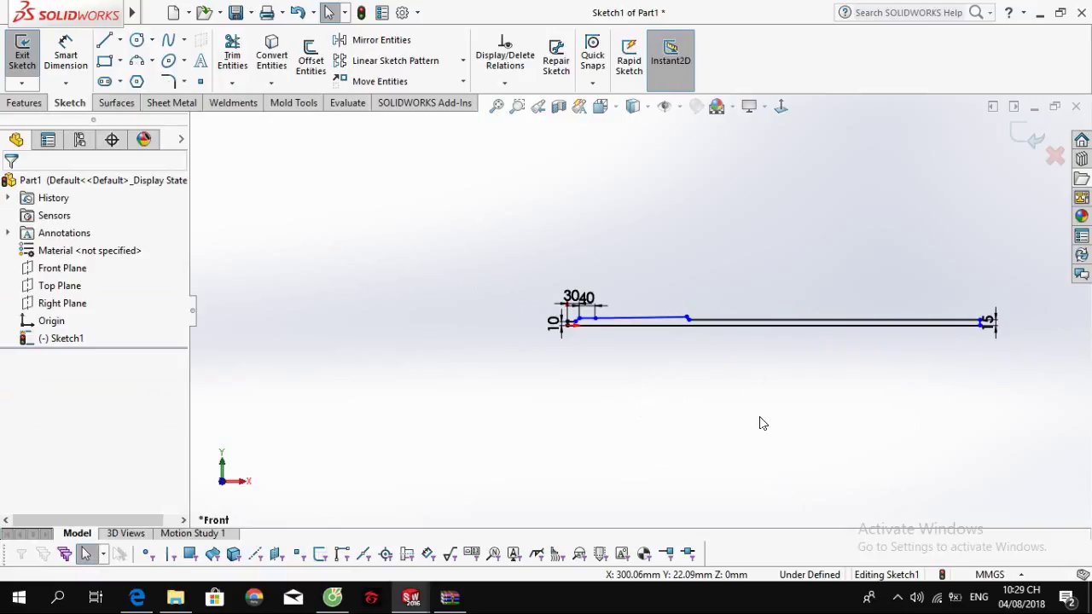
left_click(761, 334)
left_click(762, 376)
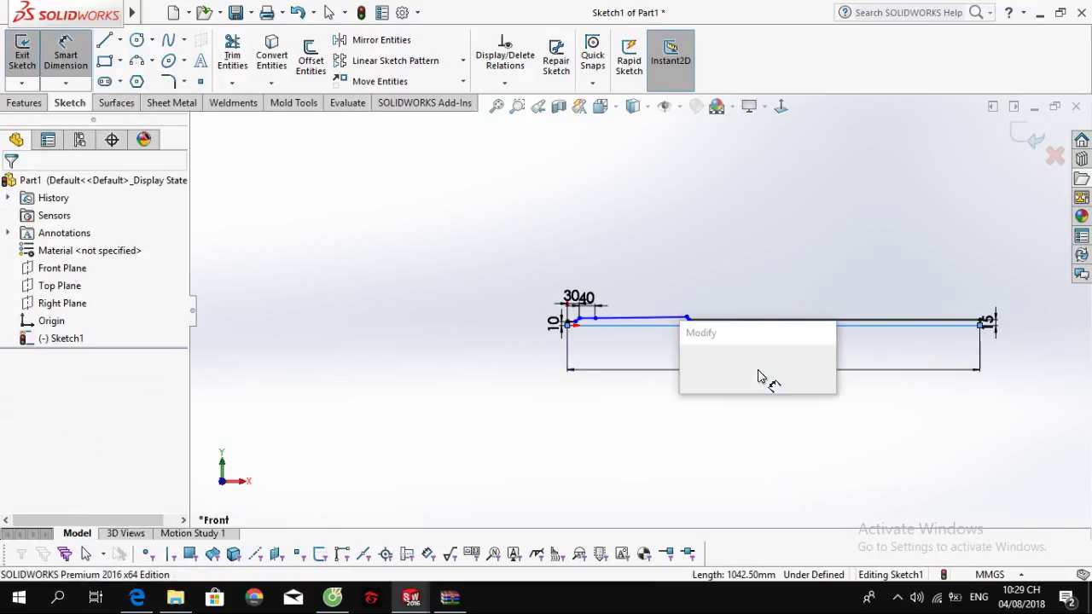
type("30")
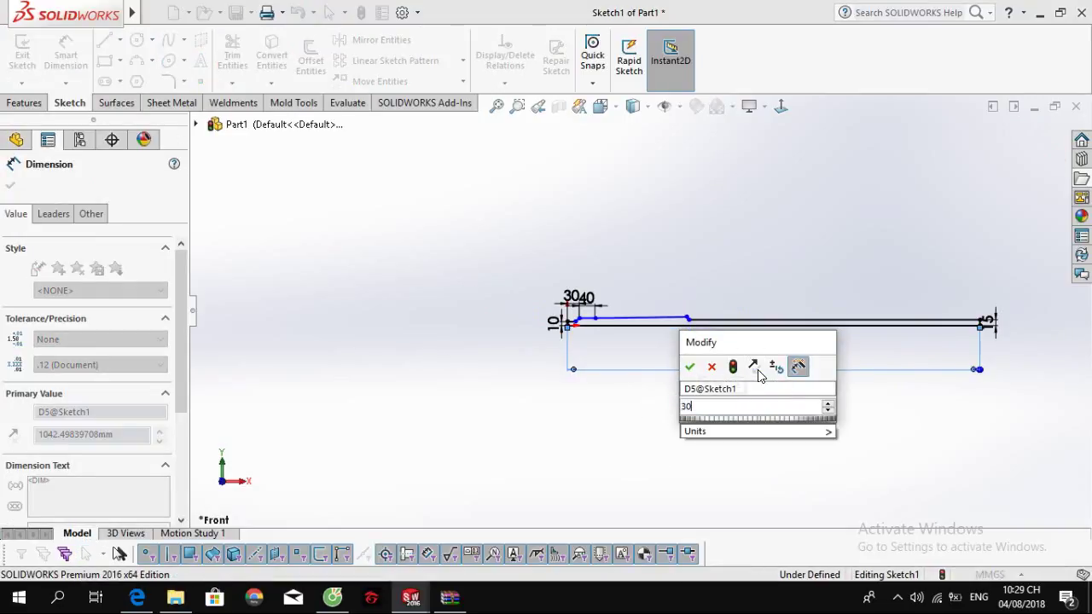
type("4")
key("Return")
key("Escape")
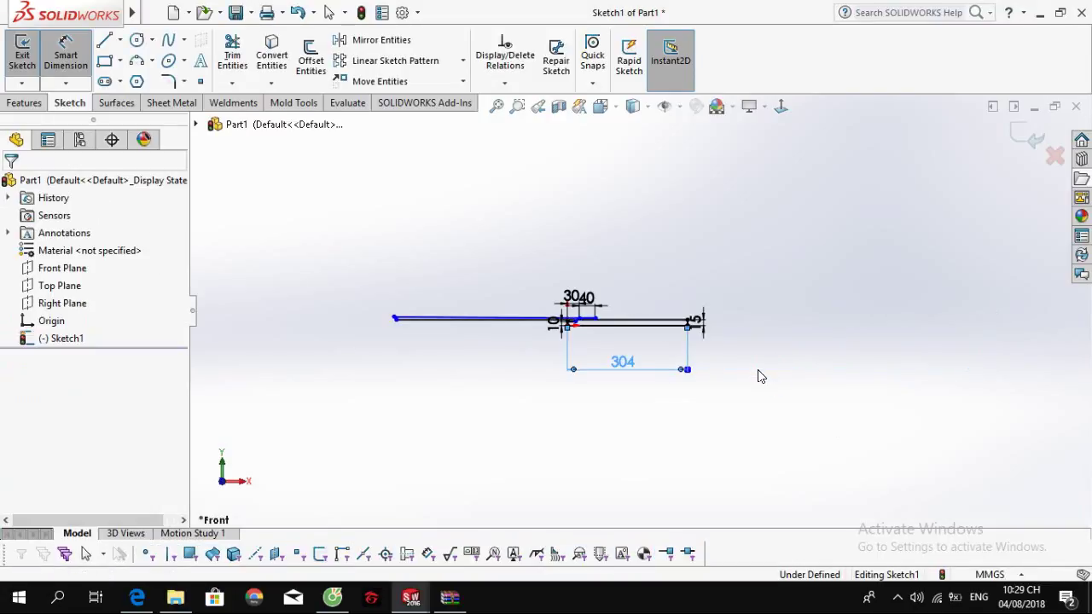
Step: Move the displaced far slanted line back over the base, with its lower end about 170 mm from the origin, and dismiss the over-defining warning
scroll(530, 324, "down", 4)
scroll(360, 337, "up", 2)
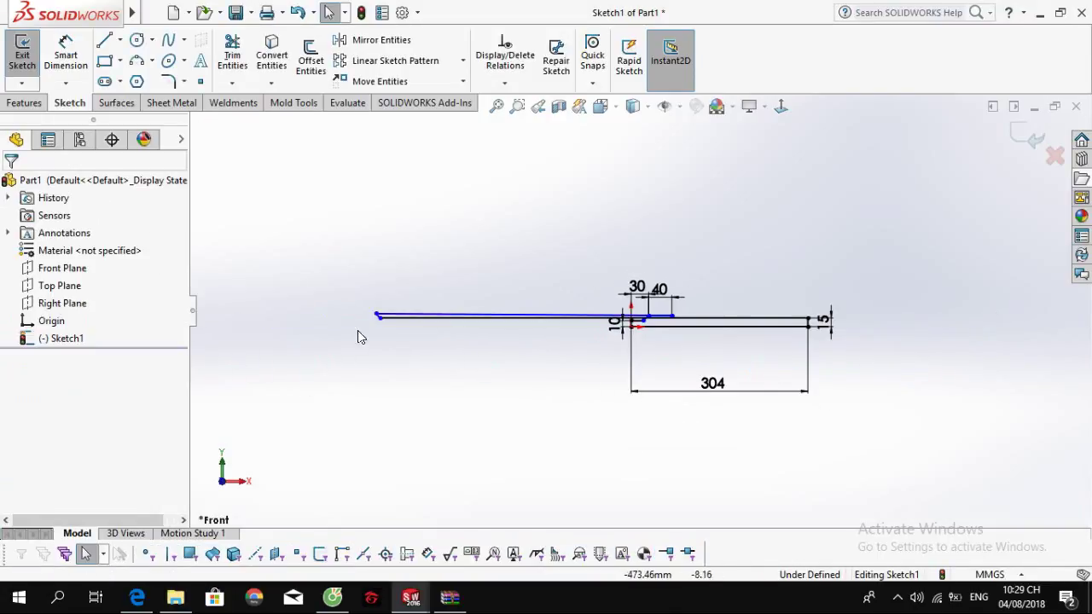
left_click_drag(381, 326, 732, 315)
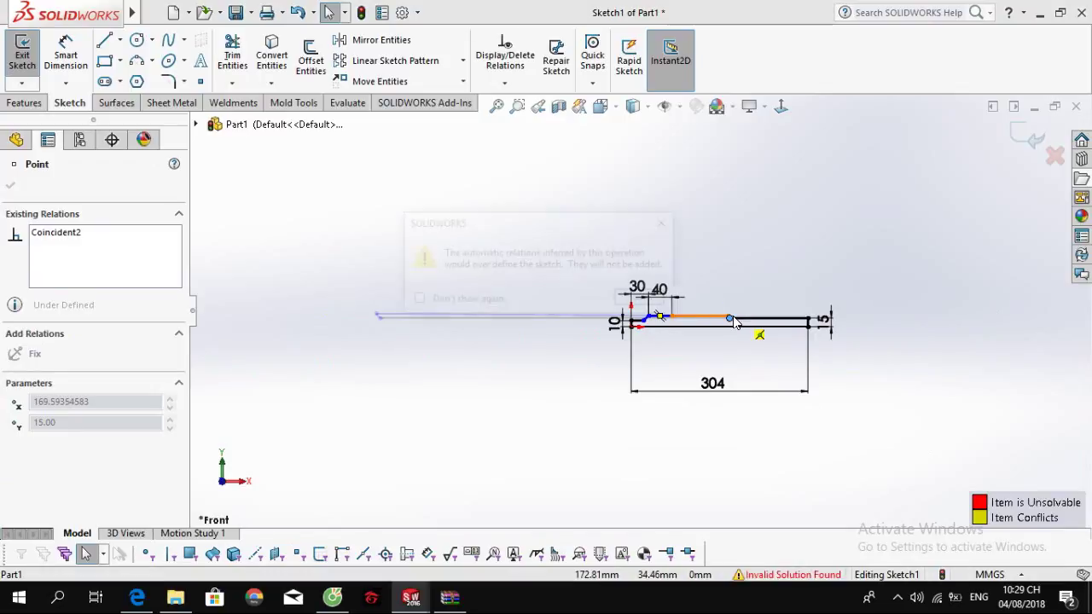
left_click(664, 304)
scroll(710, 327, "down", 5)
left_click(581, 325)
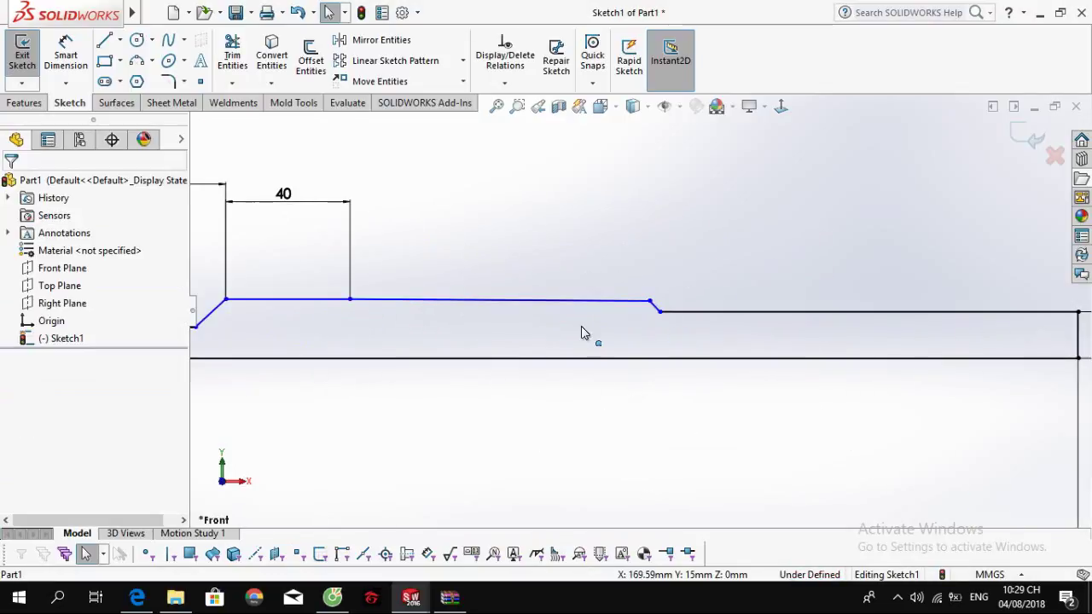
Step: Dimension the angle between the near slanted line and the short horizontal segment at the origin to 45°
scroll(478, 321, "up", 1)
scroll(733, 312, "down", 4)
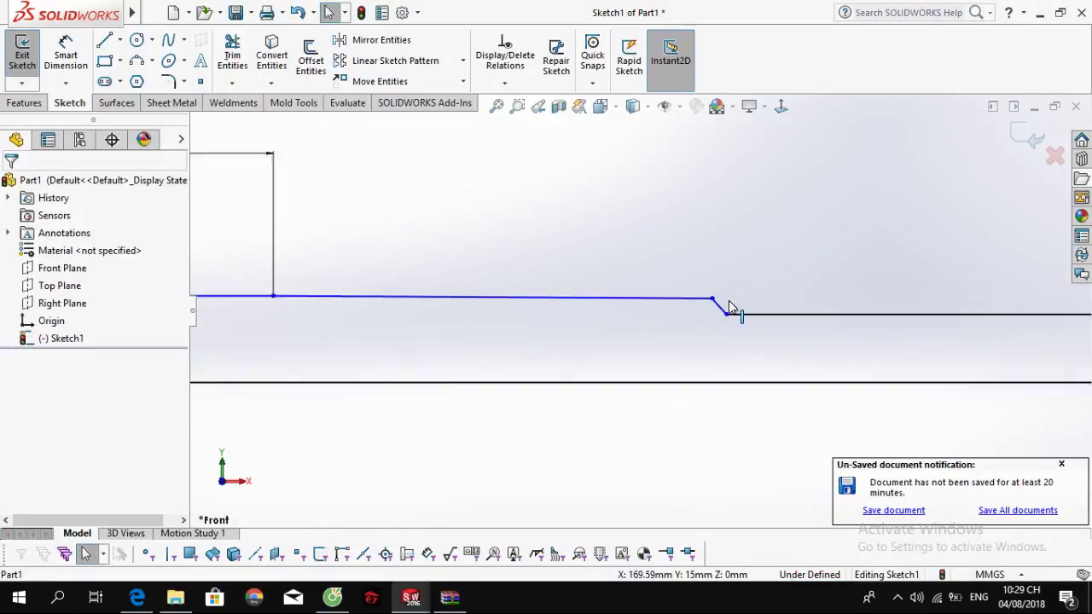
scroll(725, 307, "up", 5)
scroll(303, 313, "down", 3)
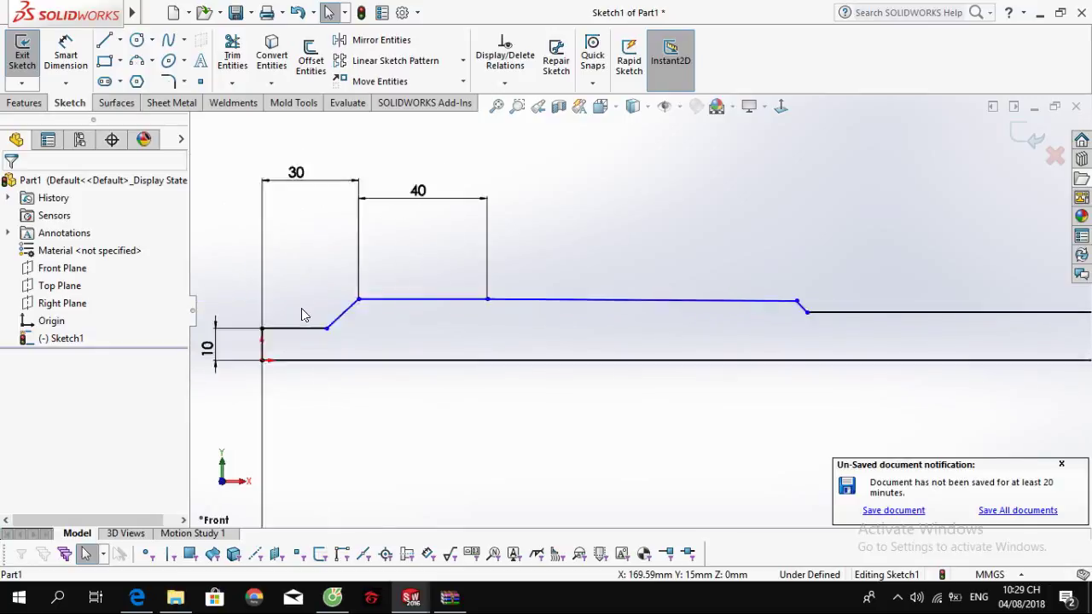
scroll(525, 340, "up", 4)
scroll(527, 343, "down", 3)
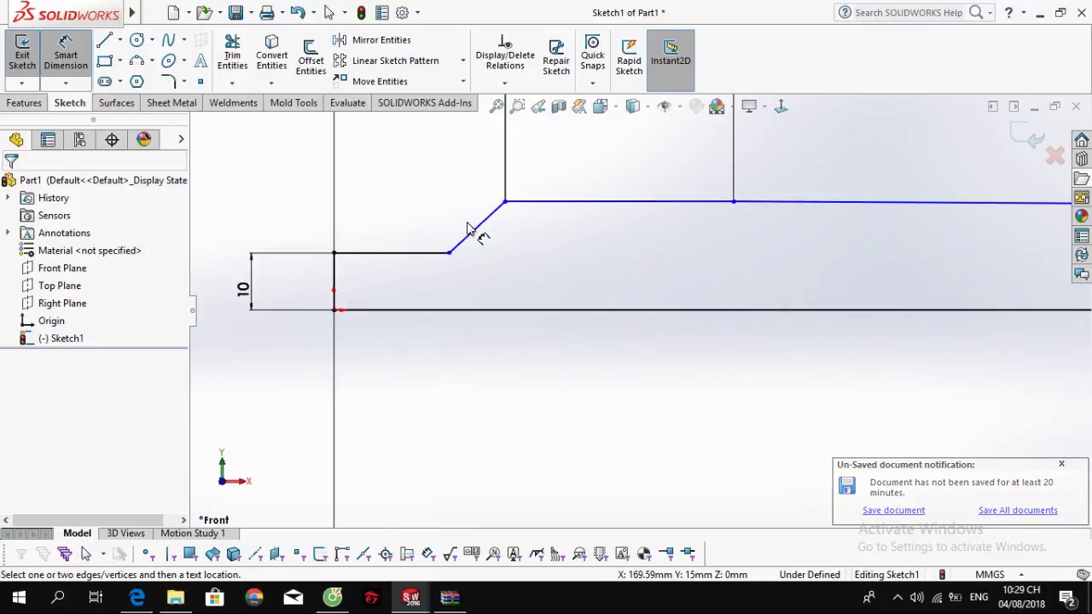
left_click(451, 251)
left_click(422, 254)
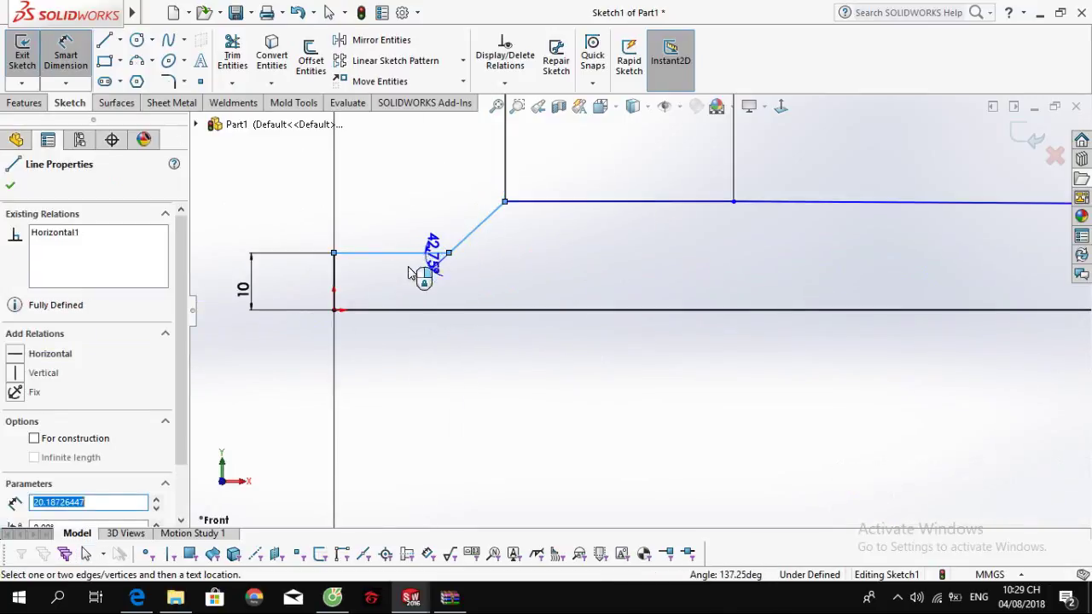
left_click(407, 269)
type("45")
key("Return")
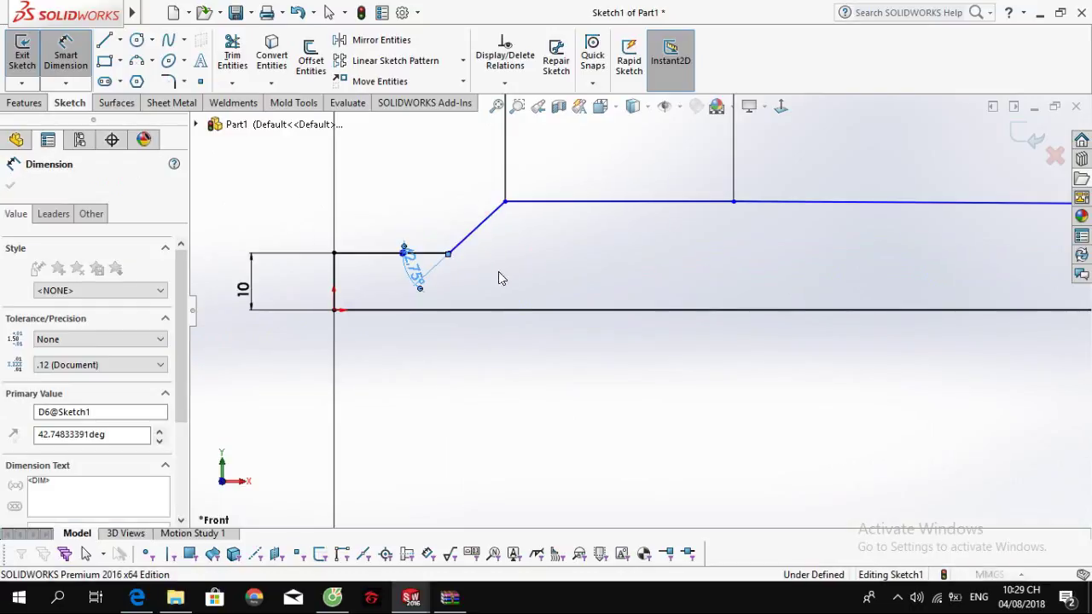
key("Escape")
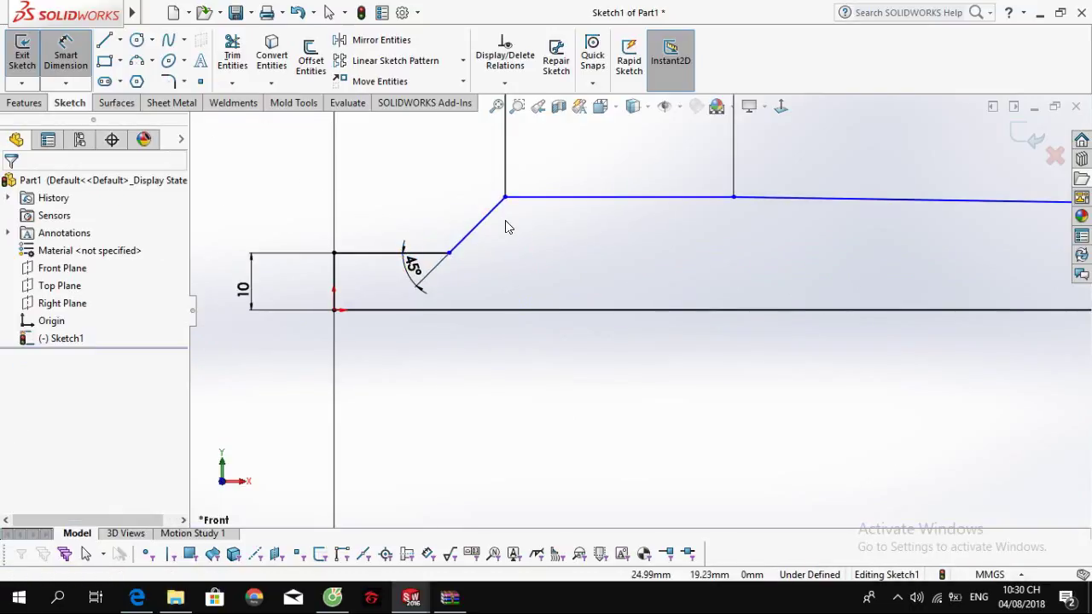
Step: Raise the far end of the tapered line to about X 202 mm and Y 31 mm so the taper slopes upward
scroll(546, 226, "up", 3)
scroll(668, 215, "down", 3)
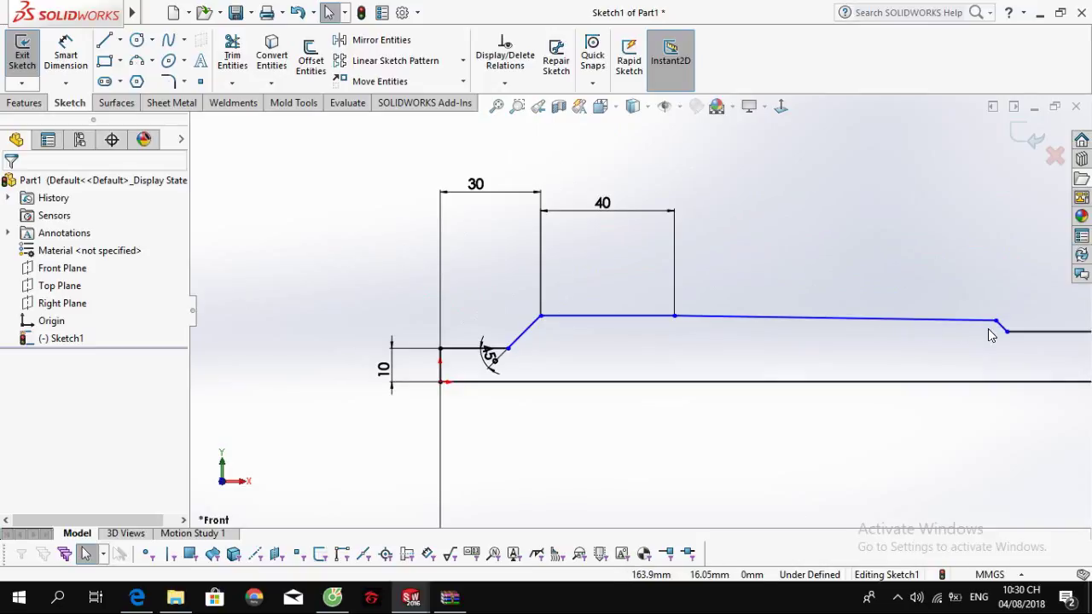
scroll(991, 335, "up", 3)
scroll(867, 326, "up", 4)
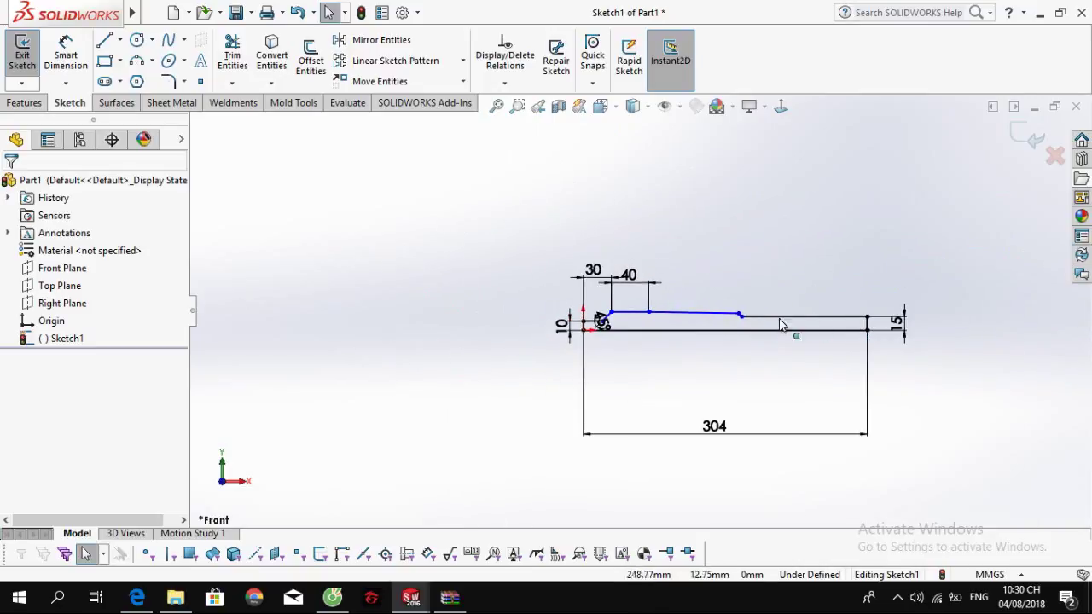
left_click_drag(739, 314, 750, 290)
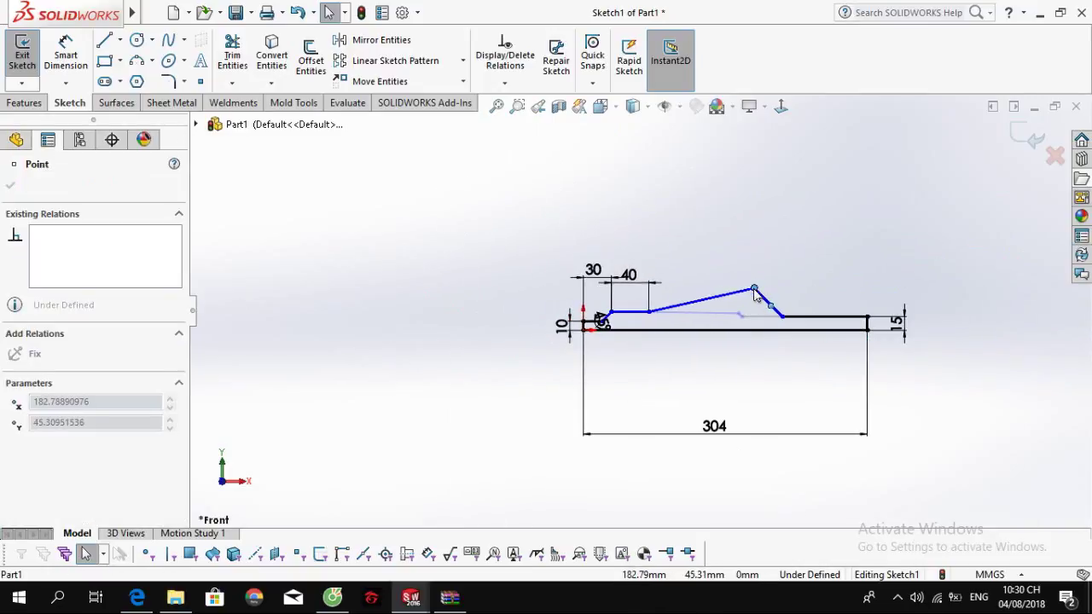
scroll(760, 312, "down", 3)
left_click(628, 383)
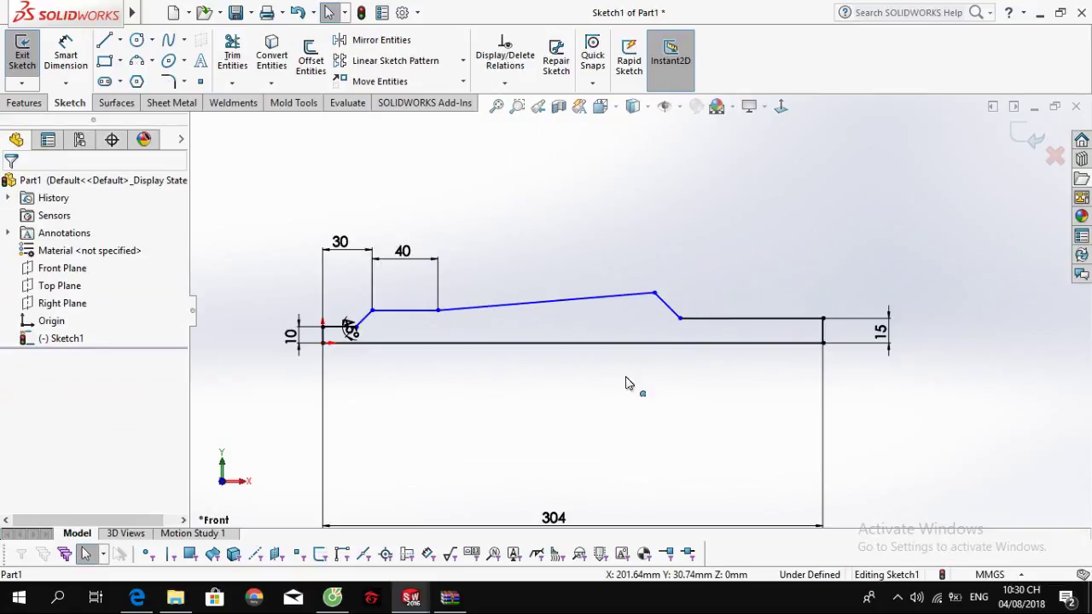
Step: Dimension the height of the 40 mm horizontal segment above the bottom line to 11.59 mm
right_click_drag(531, 410, 514, 348)
left_click(418, 310)
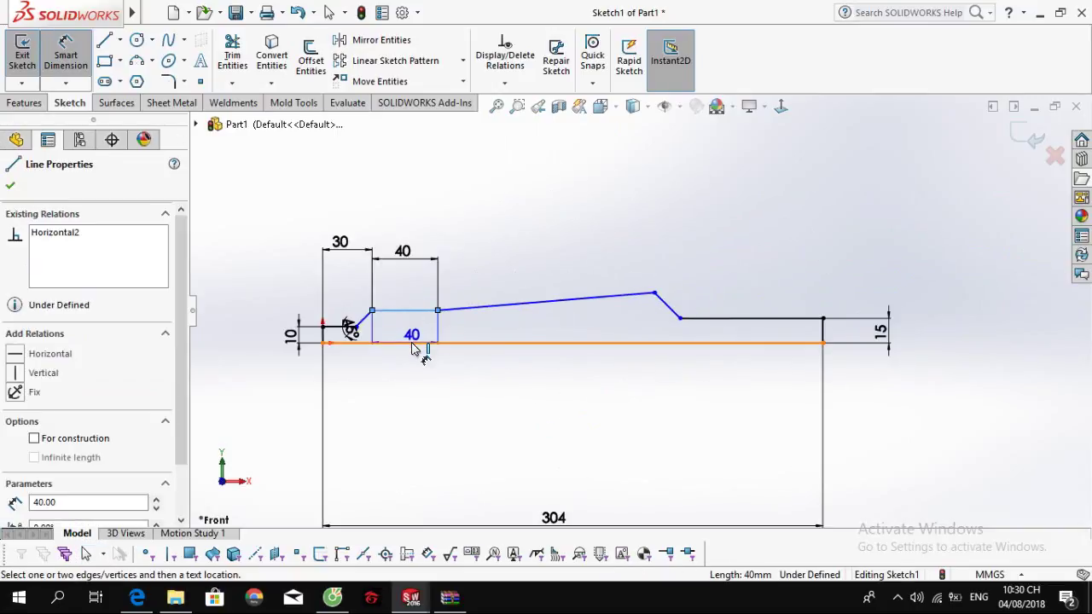
left_click(429, 343)
left_click(421, 336)
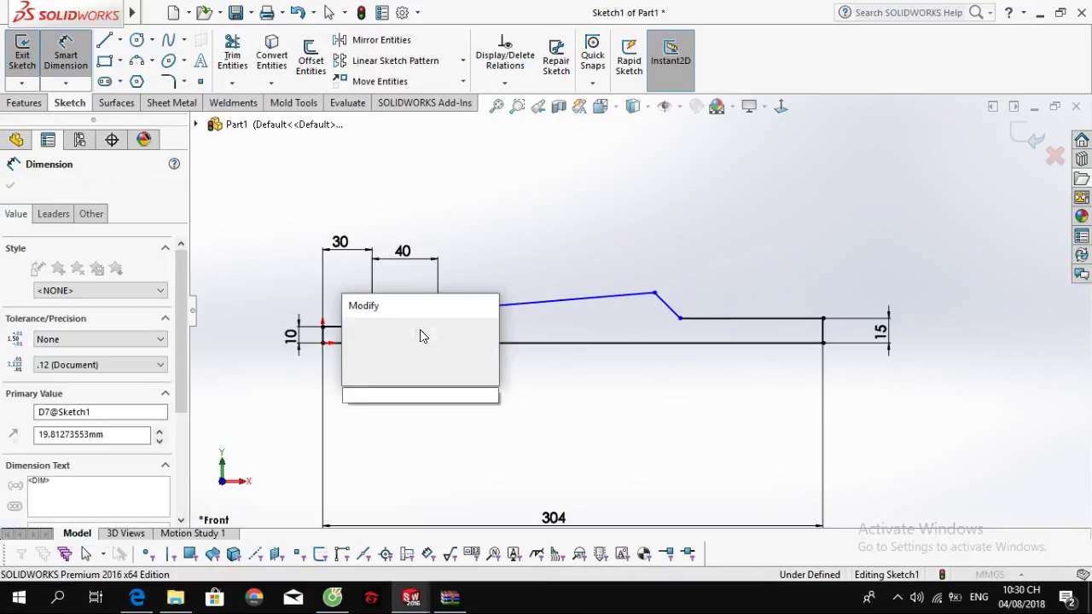
key("alt+Tab")
key("alt+Tab")
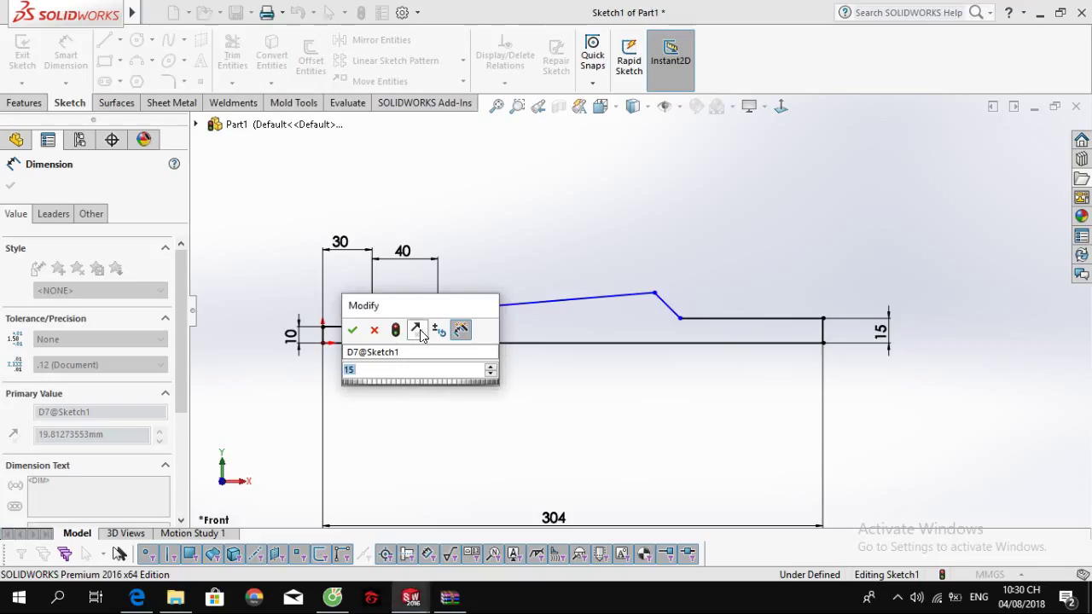
type("1")
type("1.50")
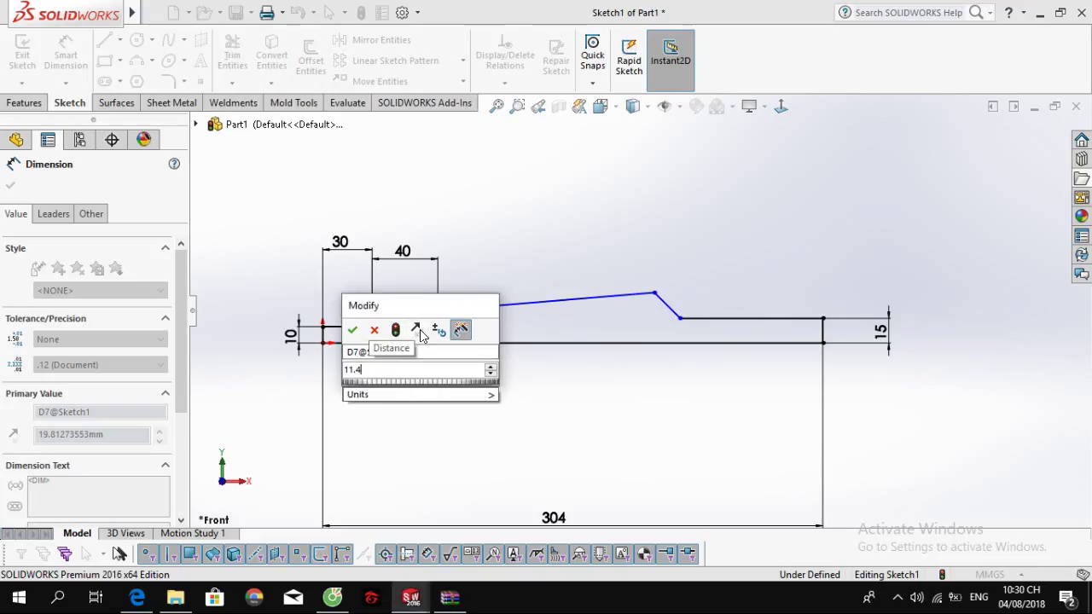
type("9")
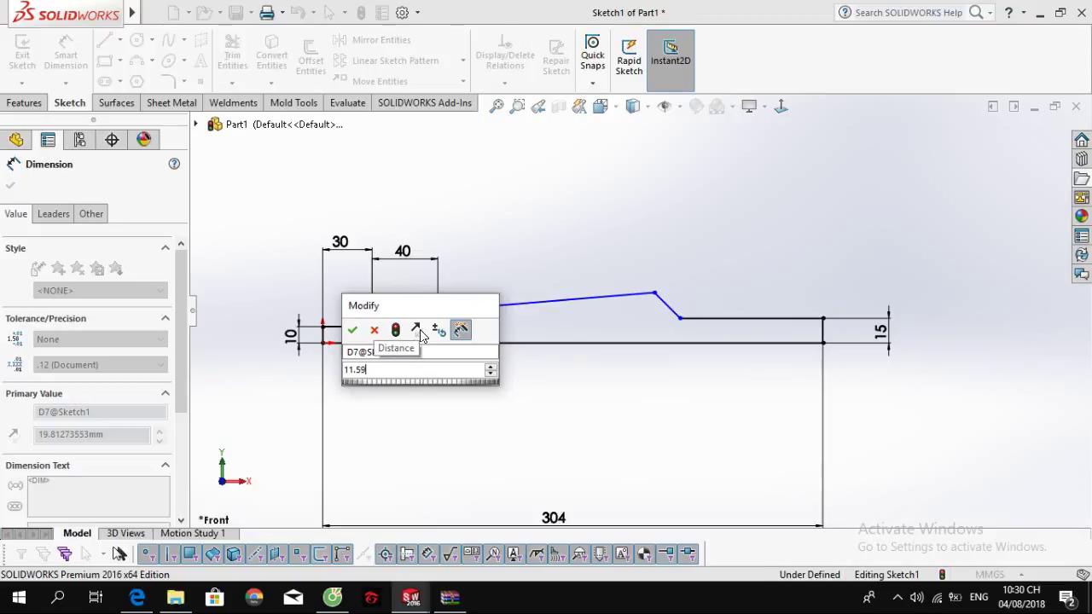
key("Return")
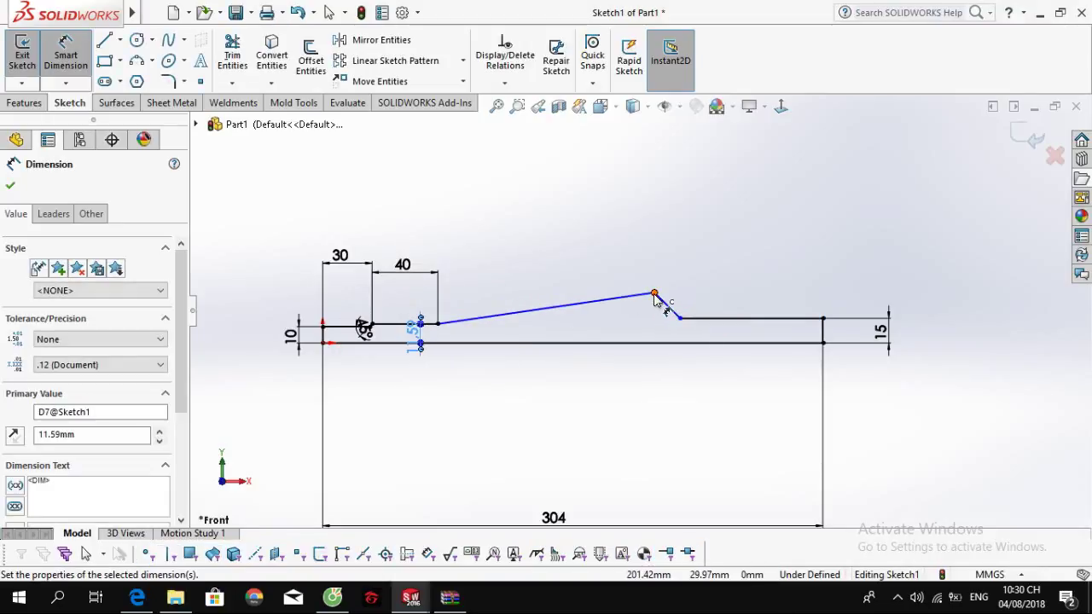
Step: Check the brosa drawing PDF and dimension the height of the taper's far end above the bottom line to 15.87 mm
left_click(654, 296)
left_click(673, 343)
left_click(664, 343)
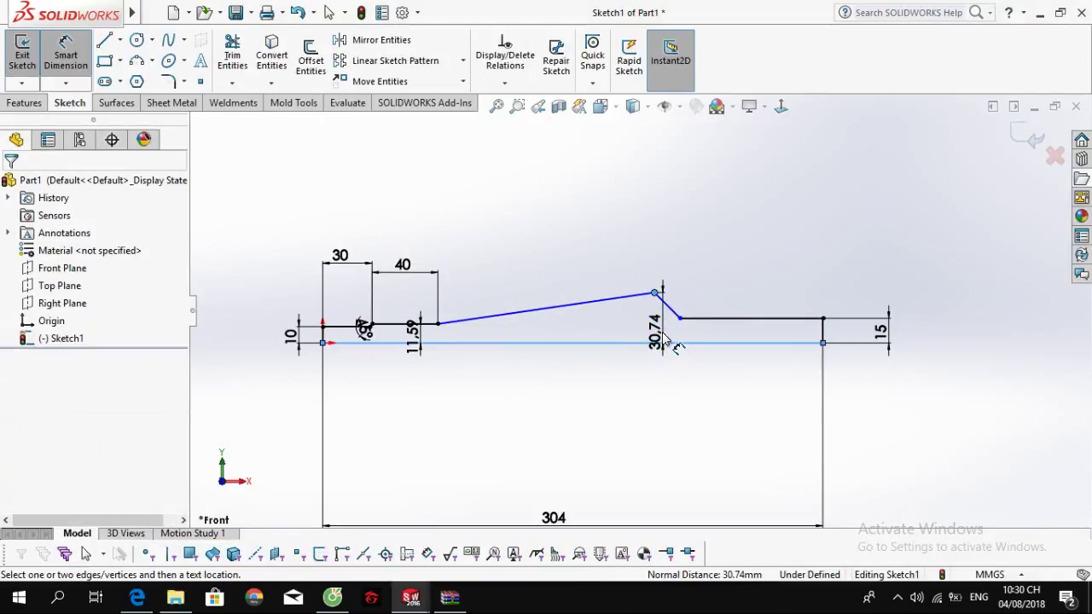
key("alt+Tab")
scroll(585, 341, "up", 1)
scroll(580, 438, "up", 5)
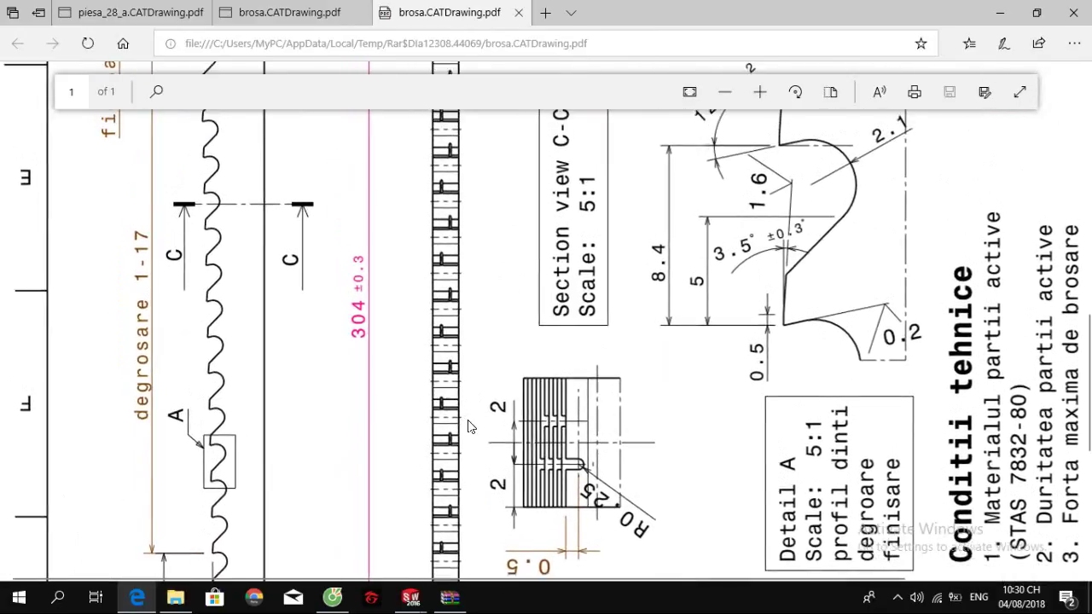
scroll(406, 503, "up", 3)
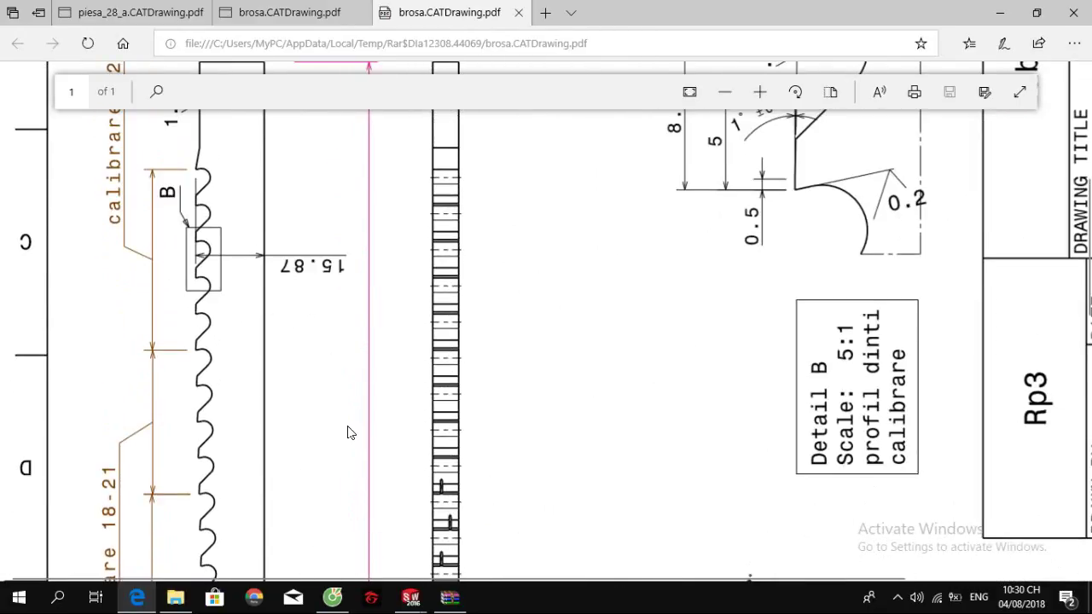
key("alt+Tab")
type("15.8")
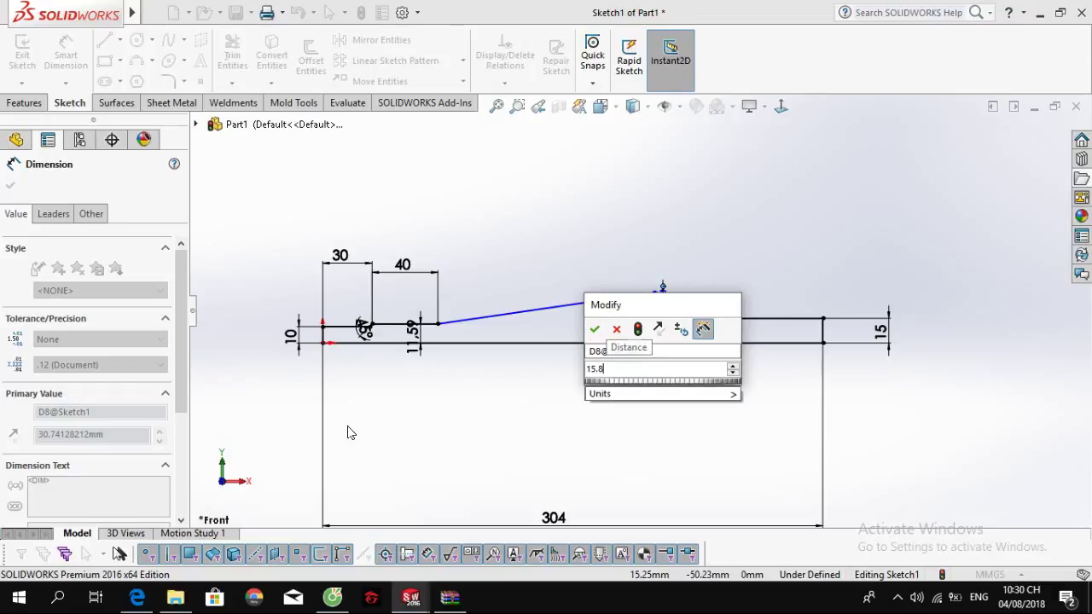
key("Return")
key("ctrl+z")
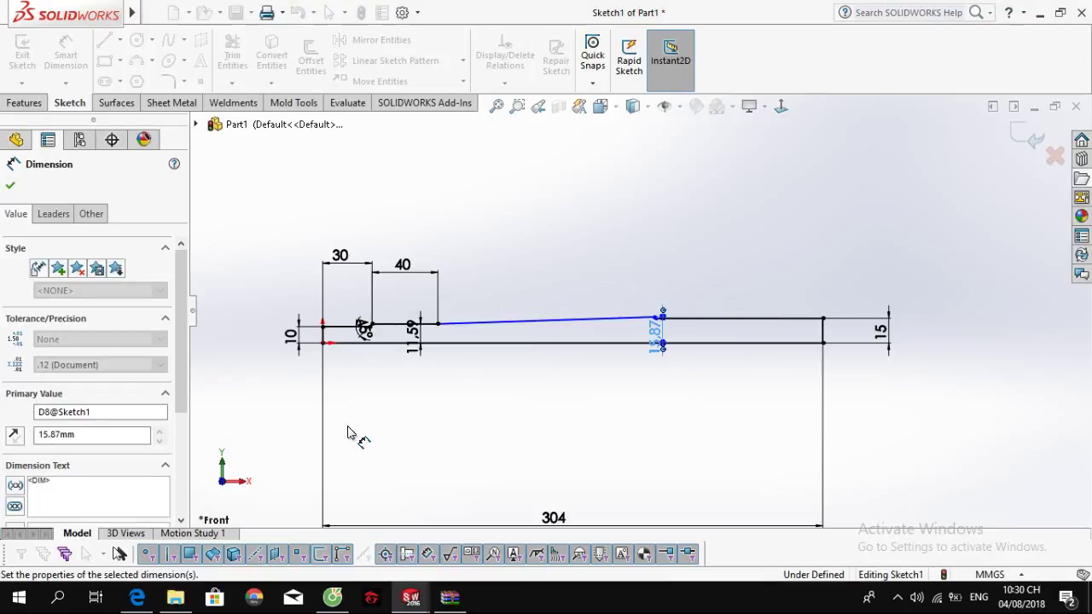
key("Escape")
scroll(682, 322, "down", 2)
scroll(642, 289, "down", 4)
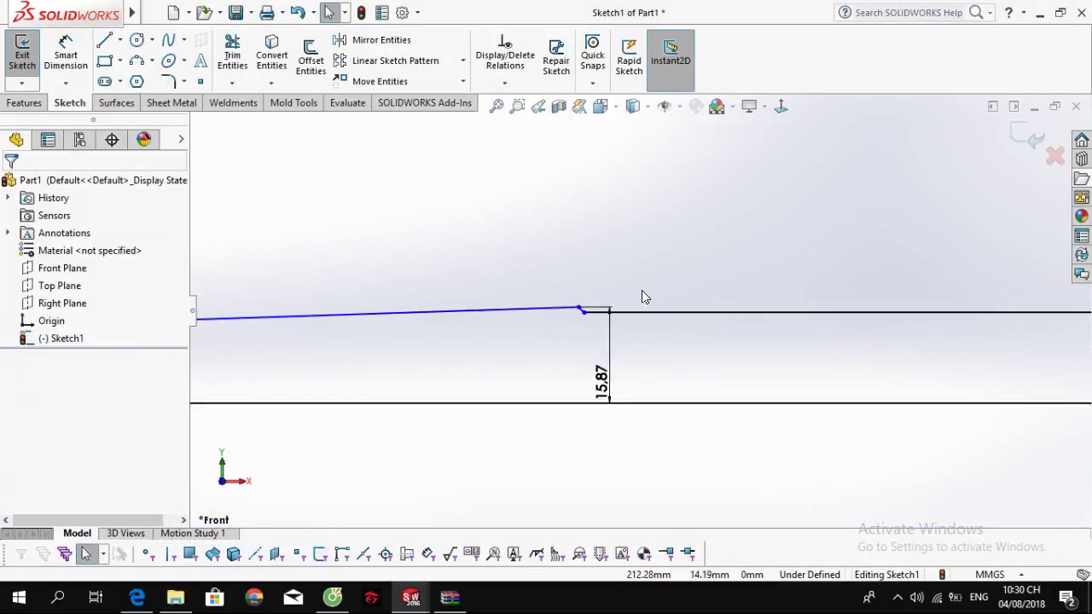
right_click_drag(642, 256, 641, 175)
scroll(550, 316, "down", 2)
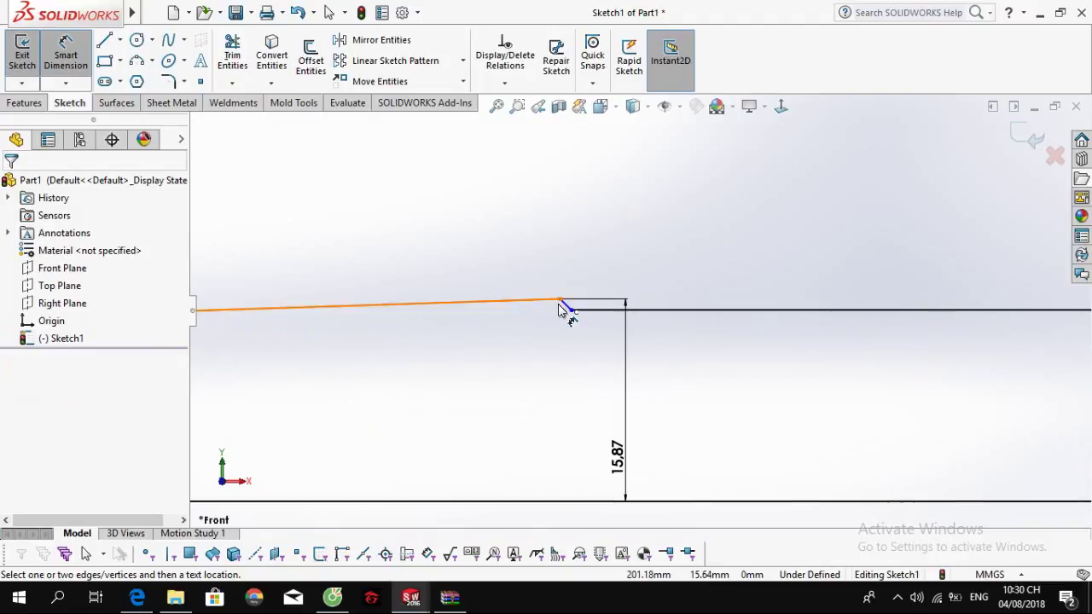
left_click(560, 306)
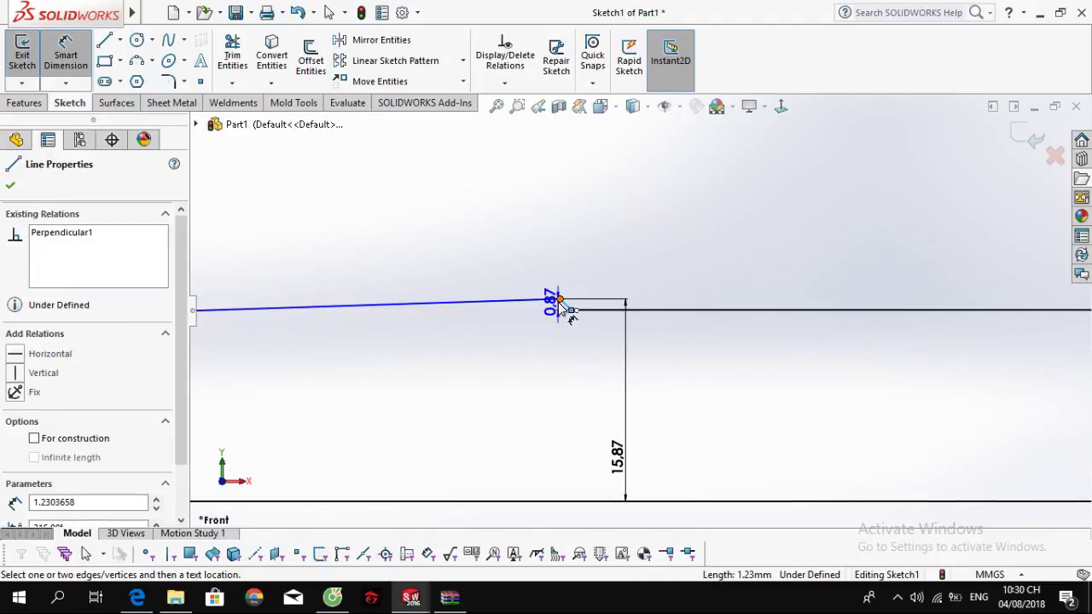
key("Escape")
key("Escape")
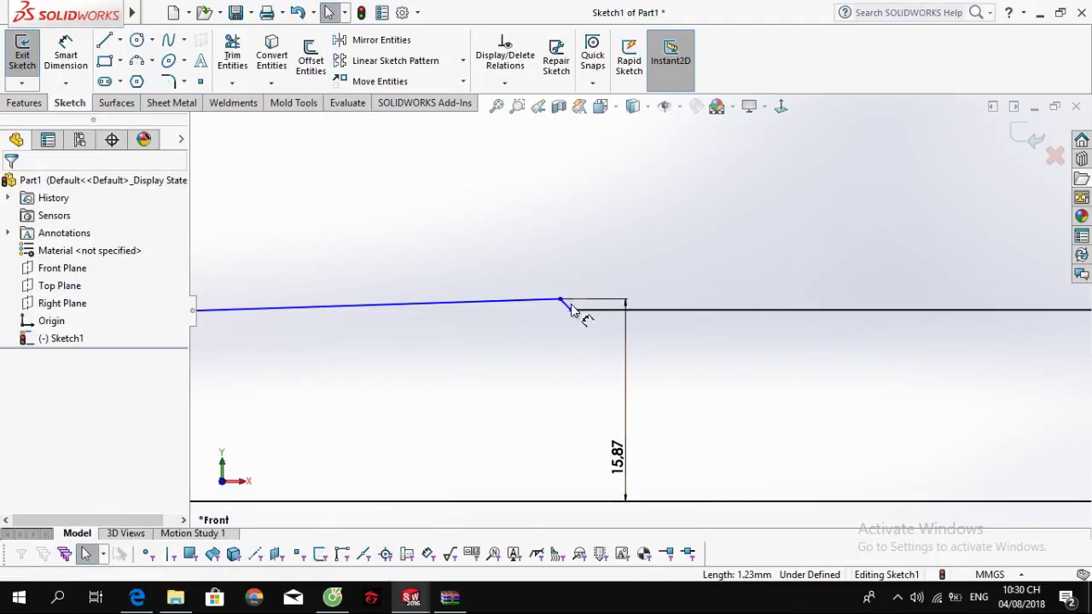
Step: Sketch a helper line about 16.7 mm long from the taper's far end, running over the 15 mm high segment
key("l")
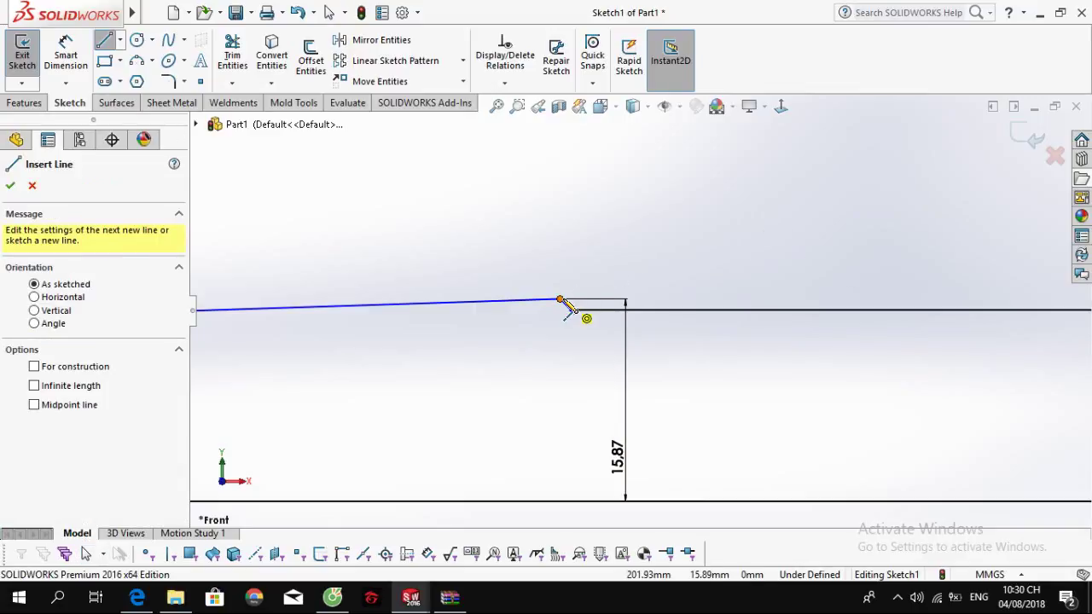
left_click(560, 300)
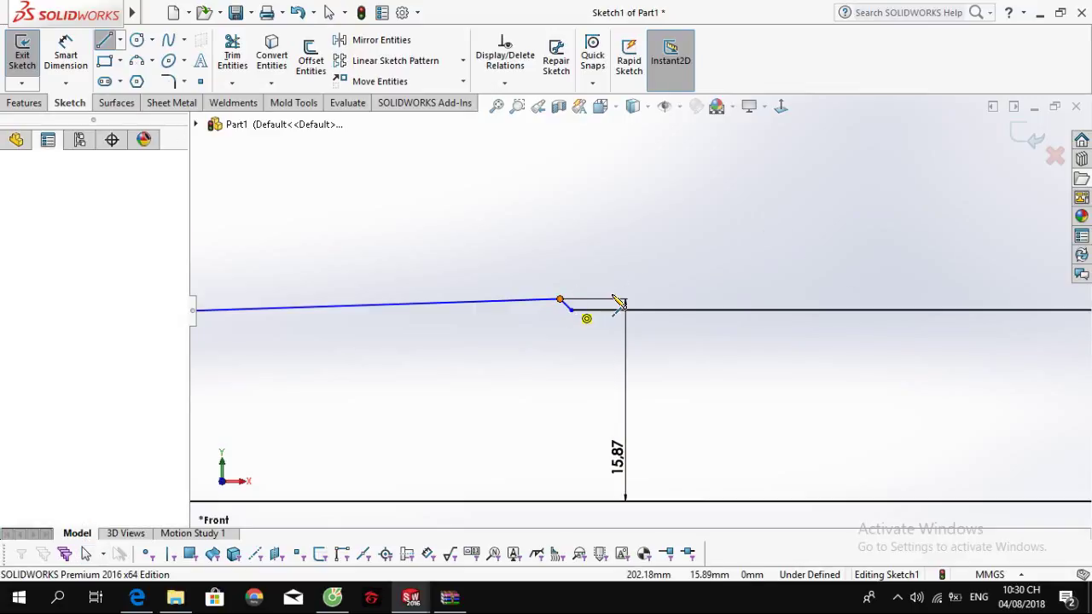
left_click(772, 293)
key("Escape")
Step: Make the helper line horizontal and delete its collinear relation with the taper
left_click(758, 293)
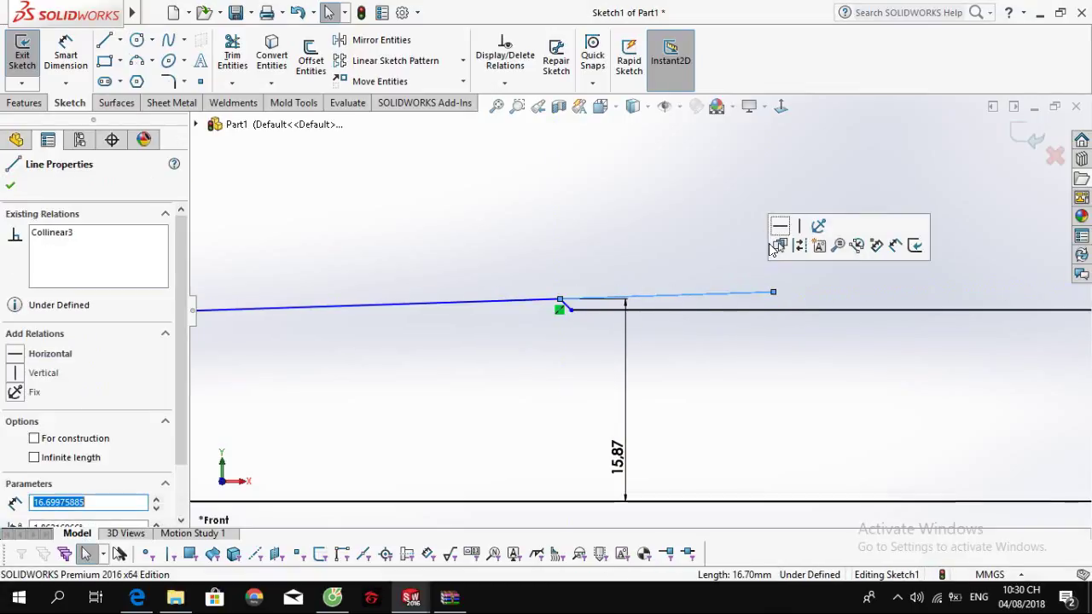
left_click(780, 227)
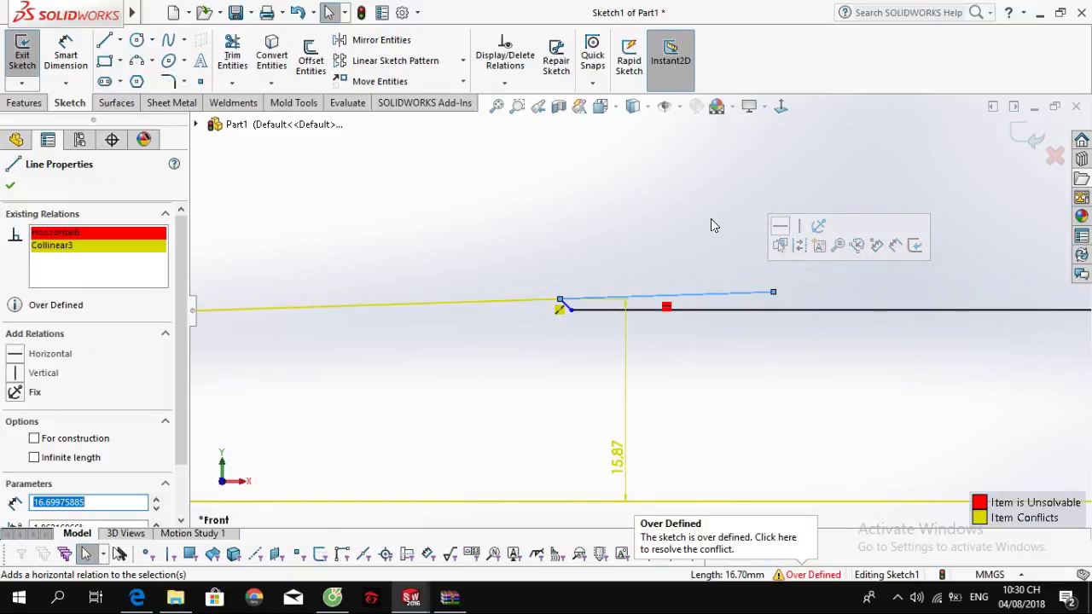
left_click(560, 311)
key("Delete")
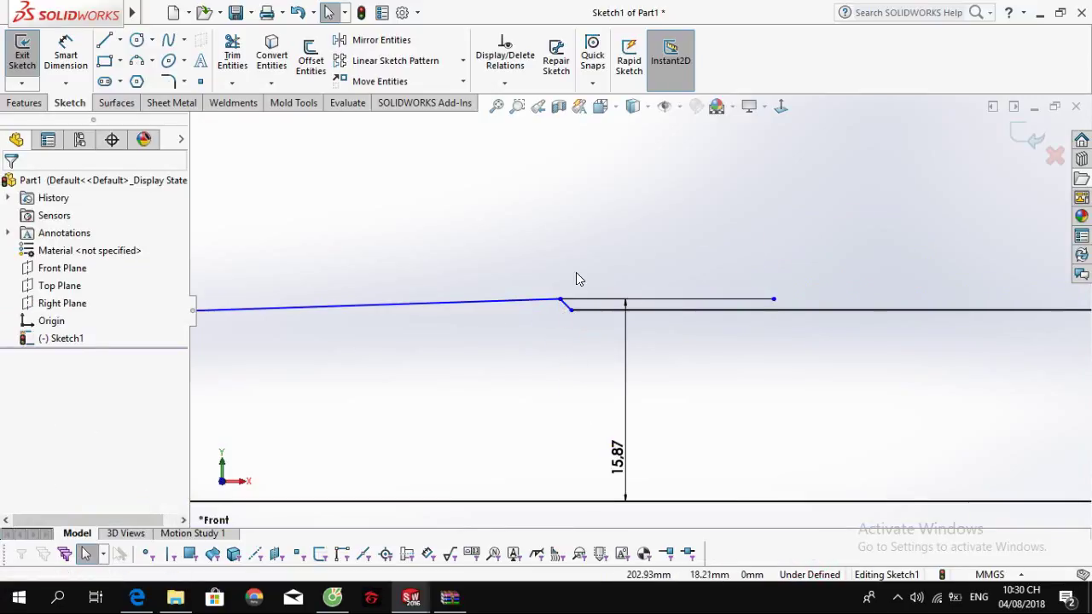
Step: Try to dimension the angle between the short far slanted line and the horizontal helper line
key("d")
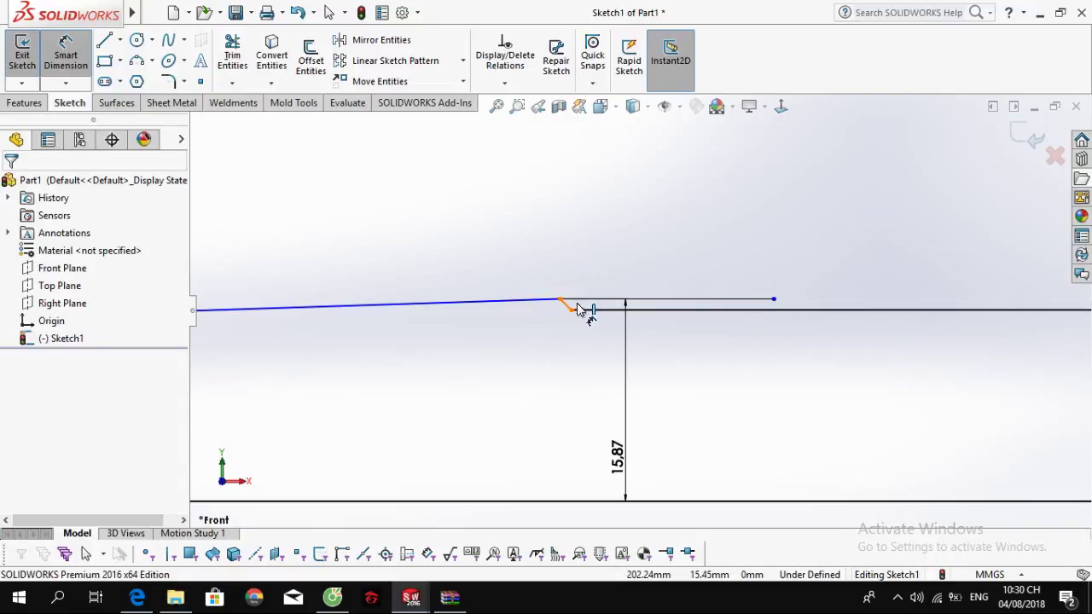
left_click(577, 305)
left_click(597, 310)
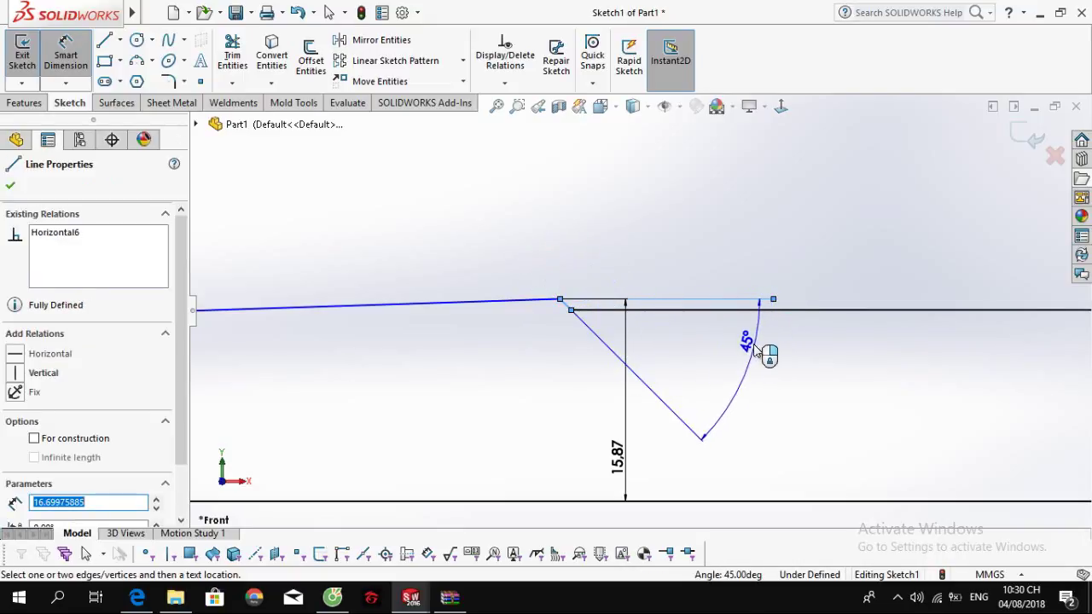
left_click(759, 351)
key("Return")
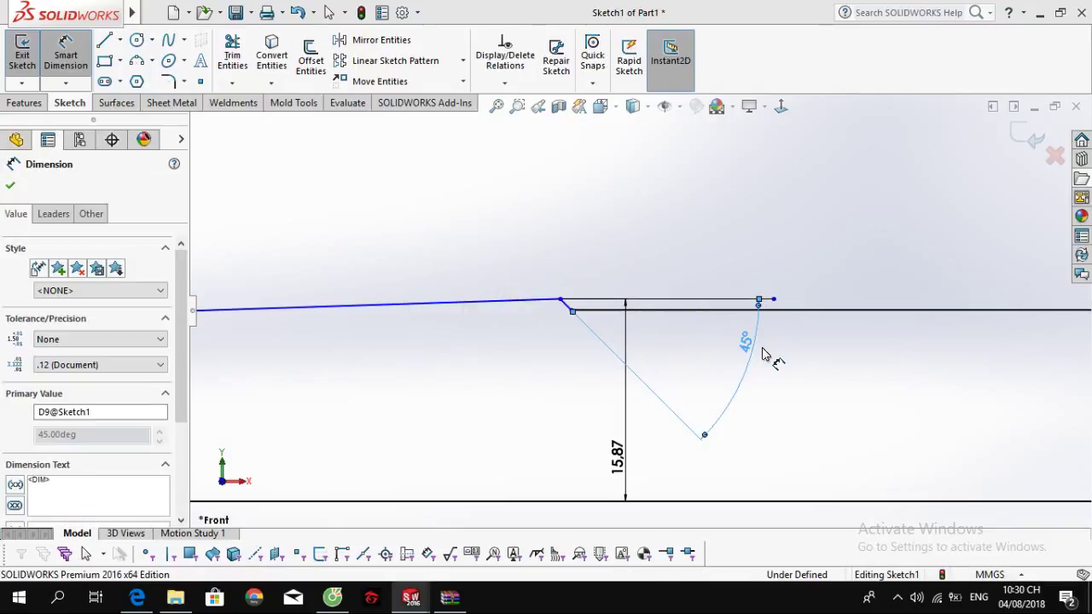
key("Escape")
Step: Release the short far slanted line from its perpendicular relation and delete the driven angle dimension to the helper line
left_click(564, 312)
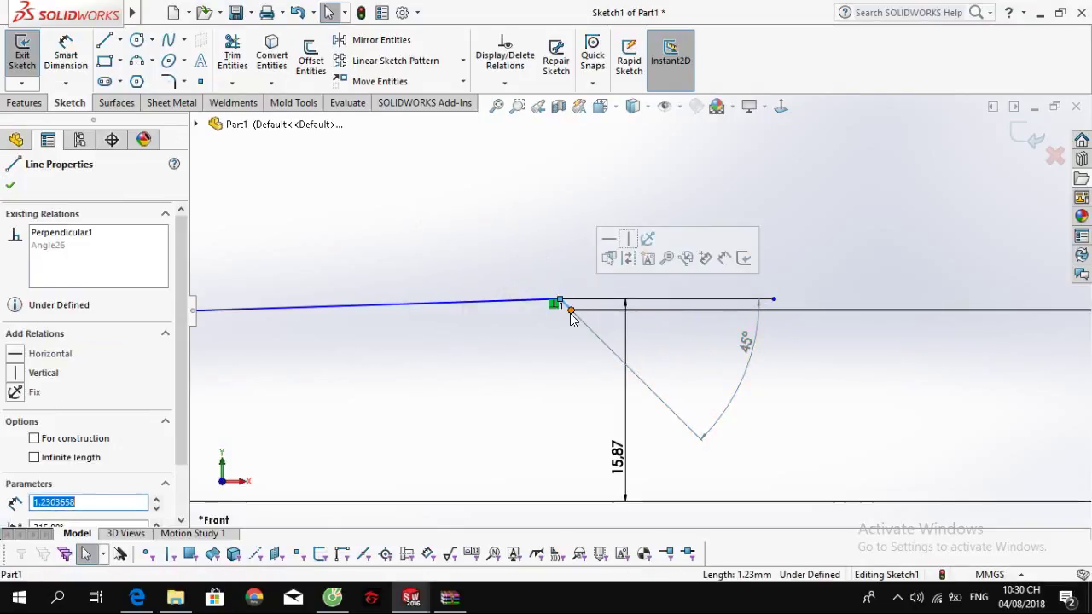
key("Escape")
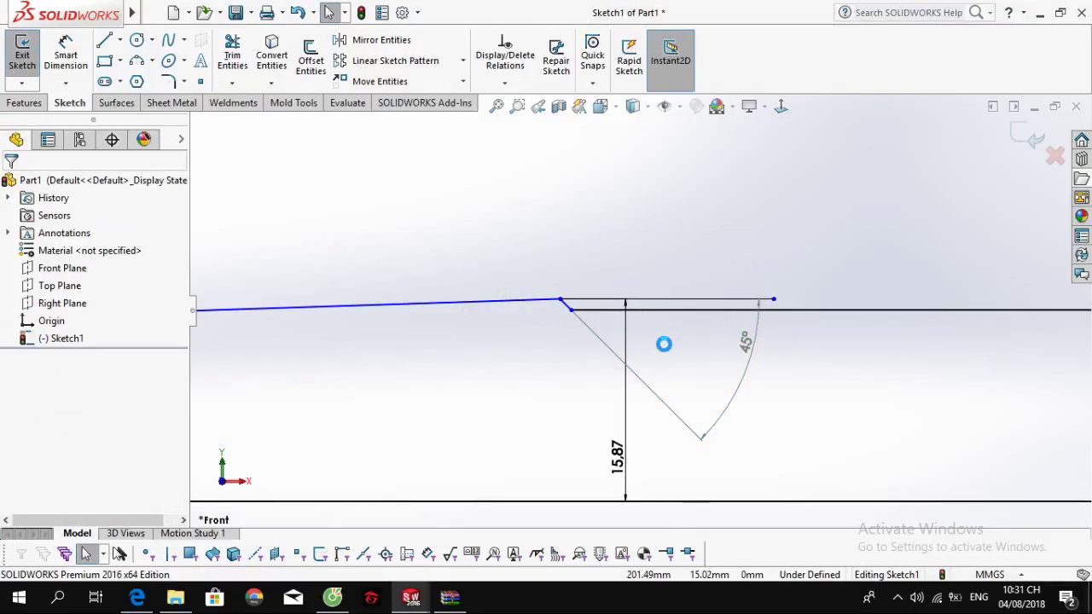
double_click(748, 350)
left_click(657, 300)
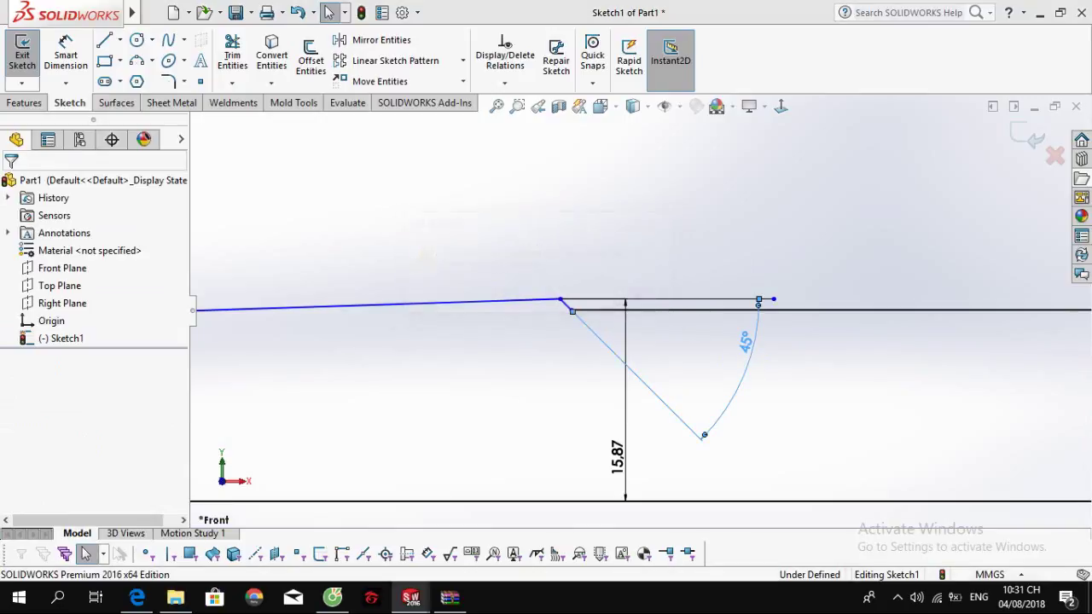
key("Delete")
Step: Dimension the angle between the short far slanted line and the horizontal helper line to 5°
right_click_drag(711, 398, 725, 252)
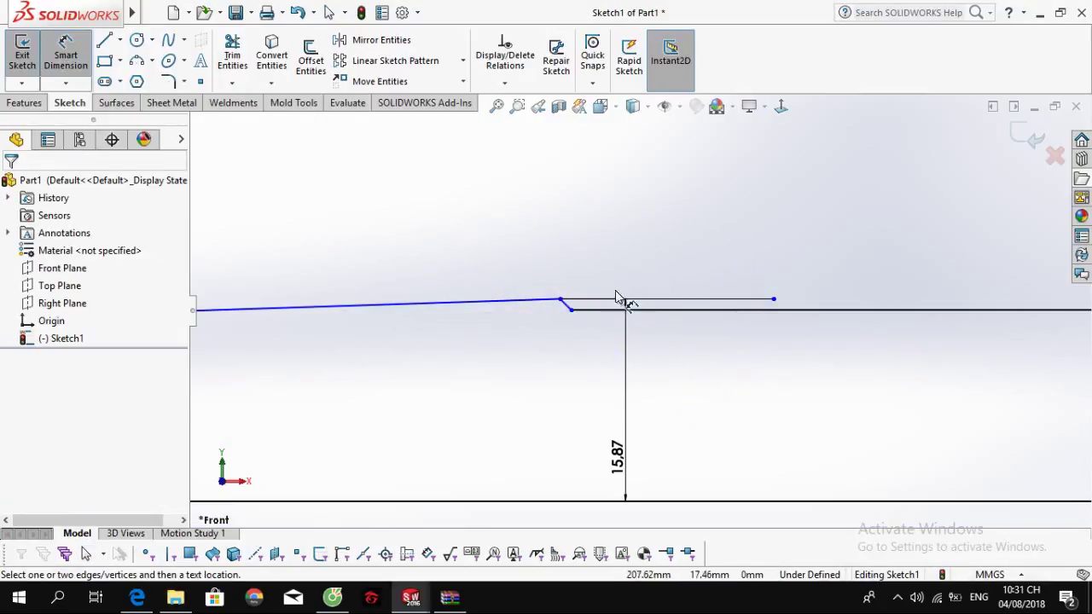
left_click(567, 305)
left_click(583, 298)
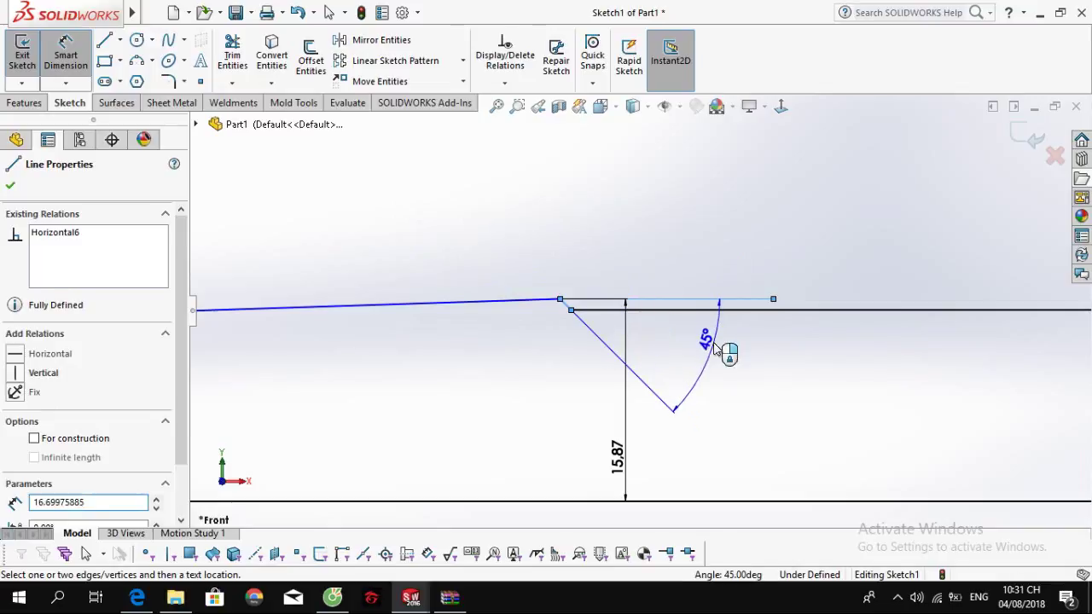
left_click(726, 349)
key("Return")
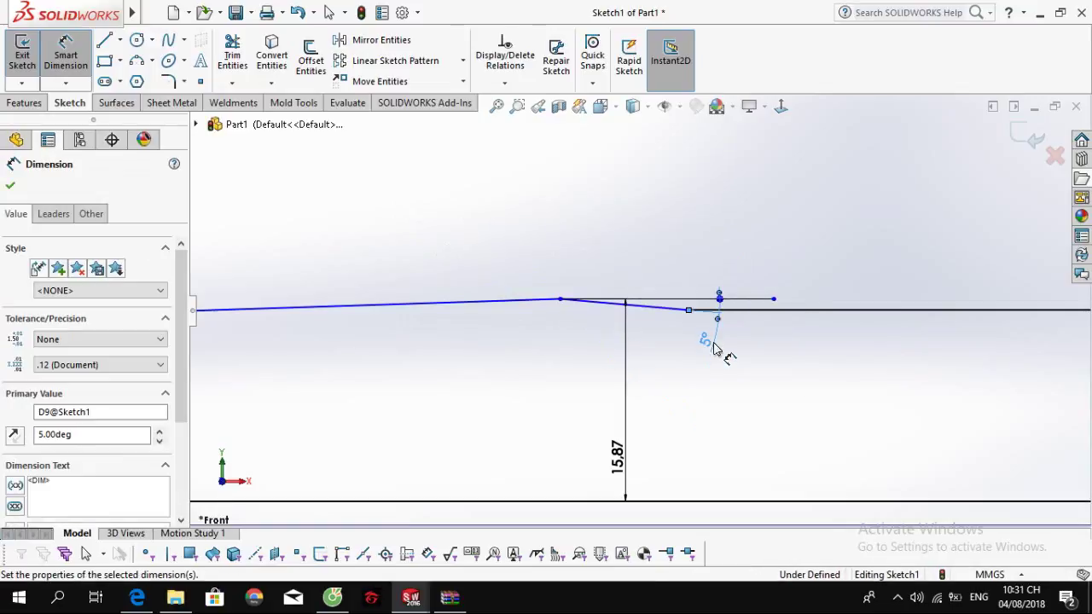
key("Escape")
Step: Switch to the brosa drawing PDF and examine the toothed edge of the side view across the calibrare, finisare and degrosare zones
key("z")
key("alt+Tab")
scroll(583, 348, "down", 4, "ctrl")
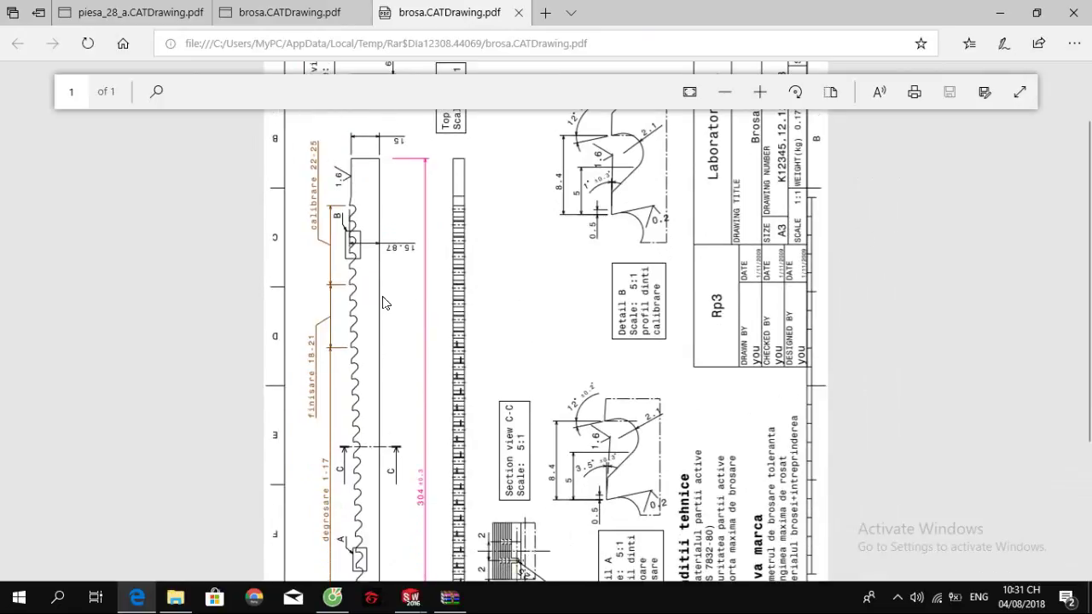
scroll(382, 302, "up", 4, "ctrl")
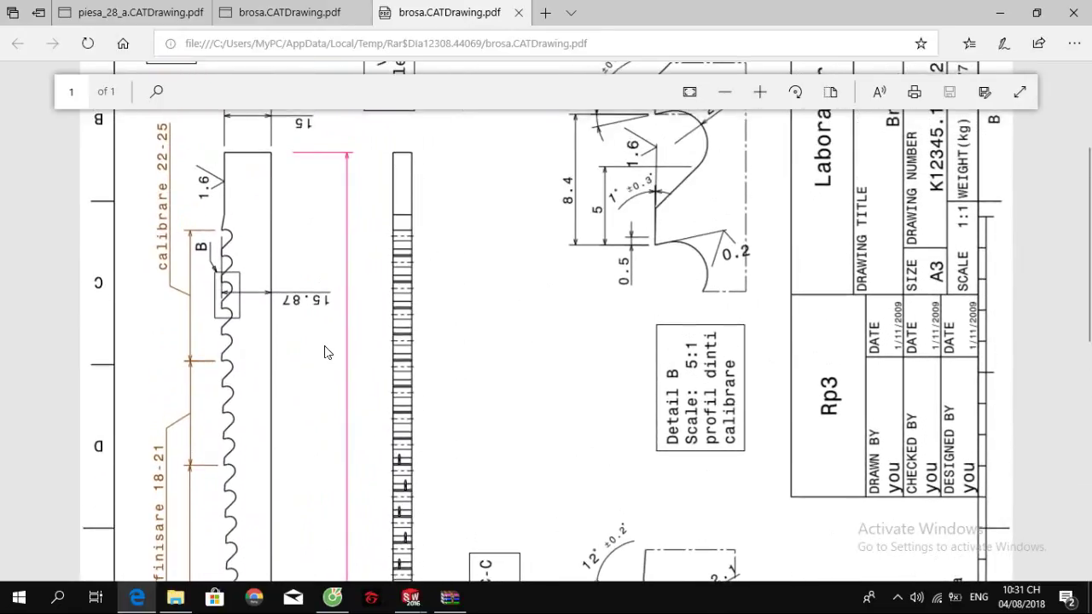
scroll(295, 275, "up", 2, "ctrl")
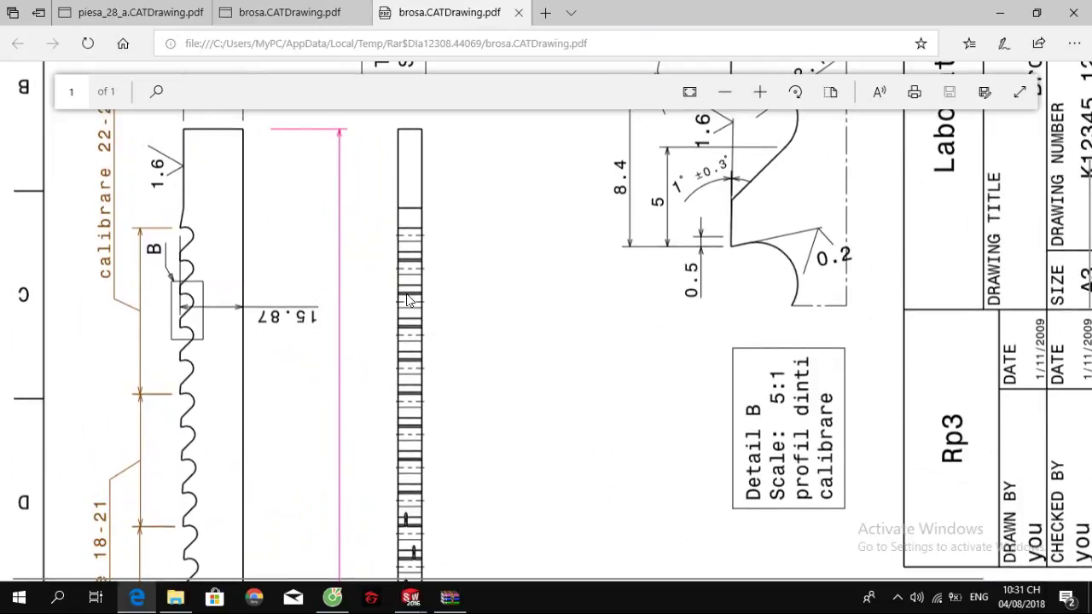
scroll(329, 230, "down", 1)
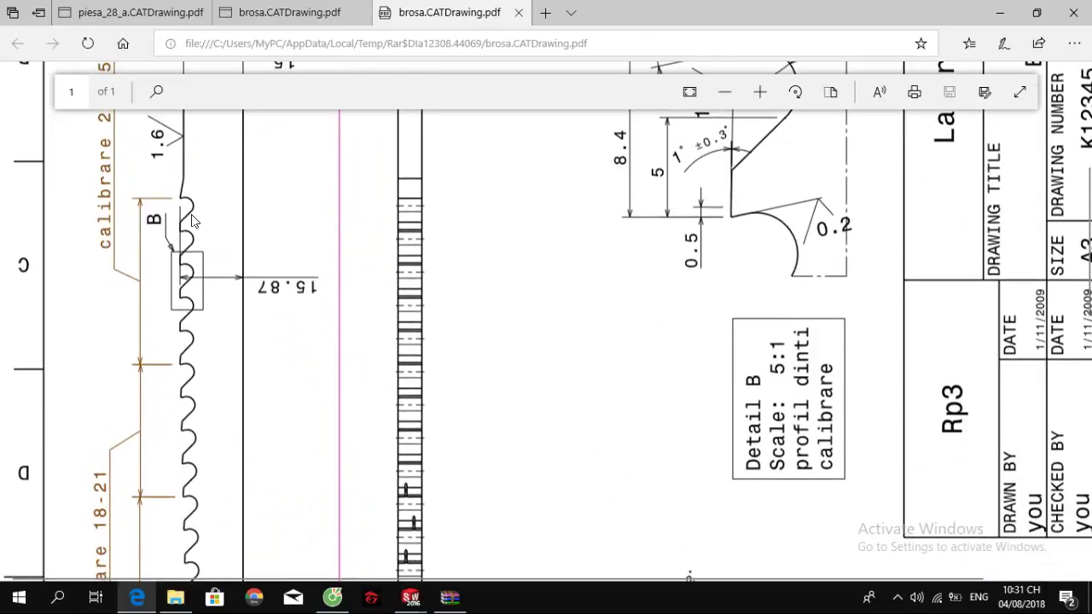
scroll(205, 216, "down", 5)
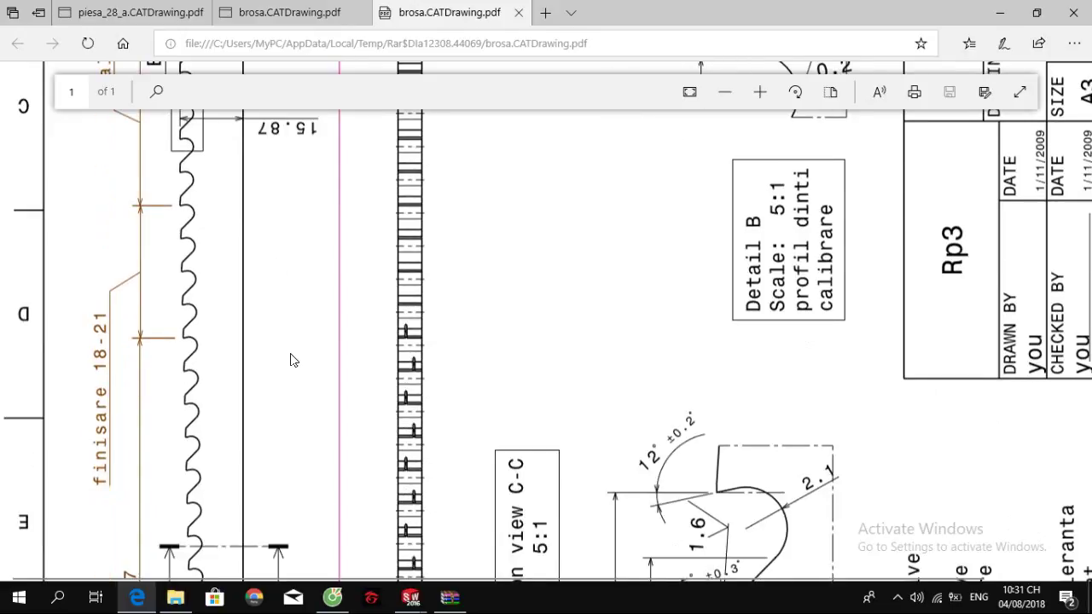
scroll(318, 286, "down", 4)
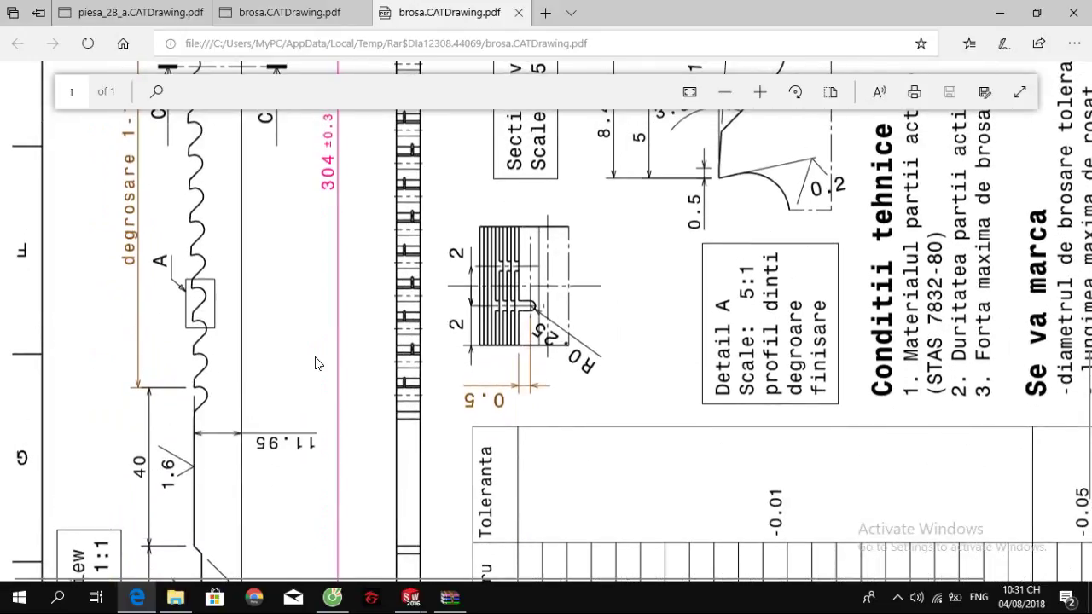
scroll(240, 413, "up", 1)
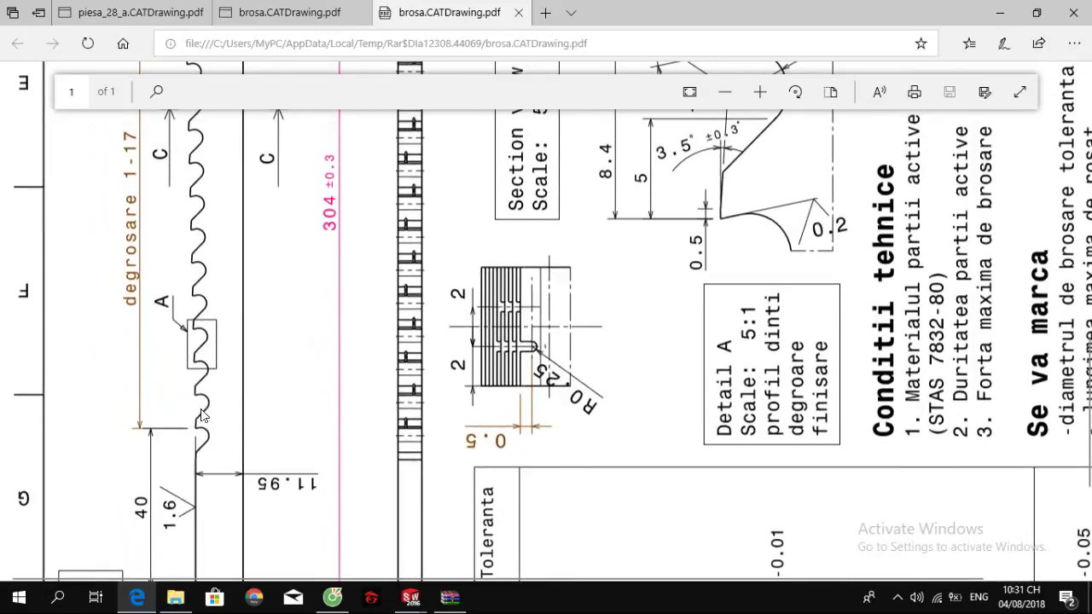
scroll(206, 416, "up", 5, "ctrl")
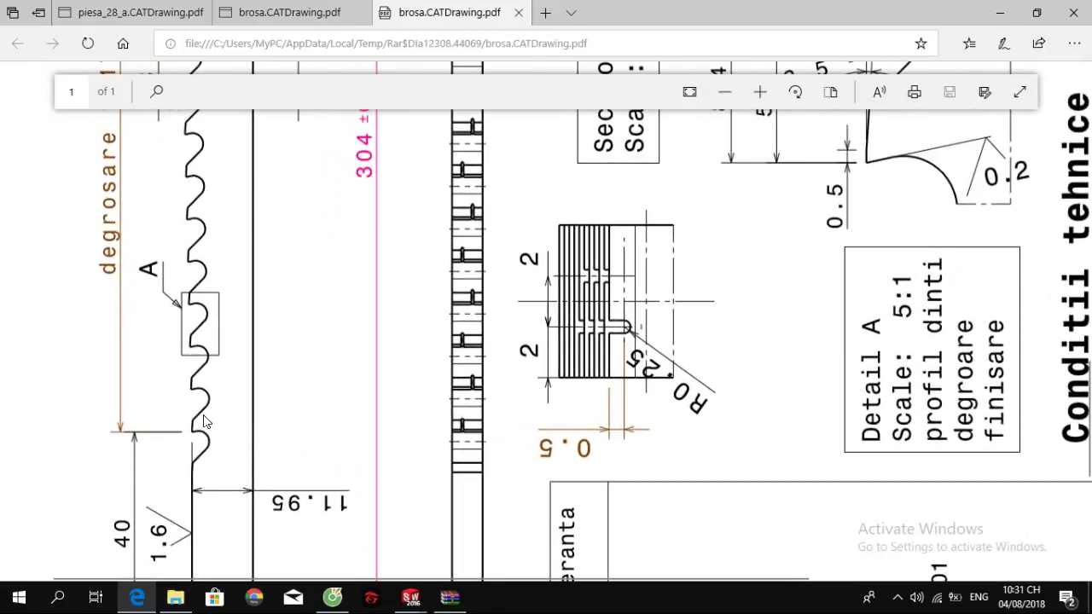
scroll(207, 419, "down", 3, "ctrl")
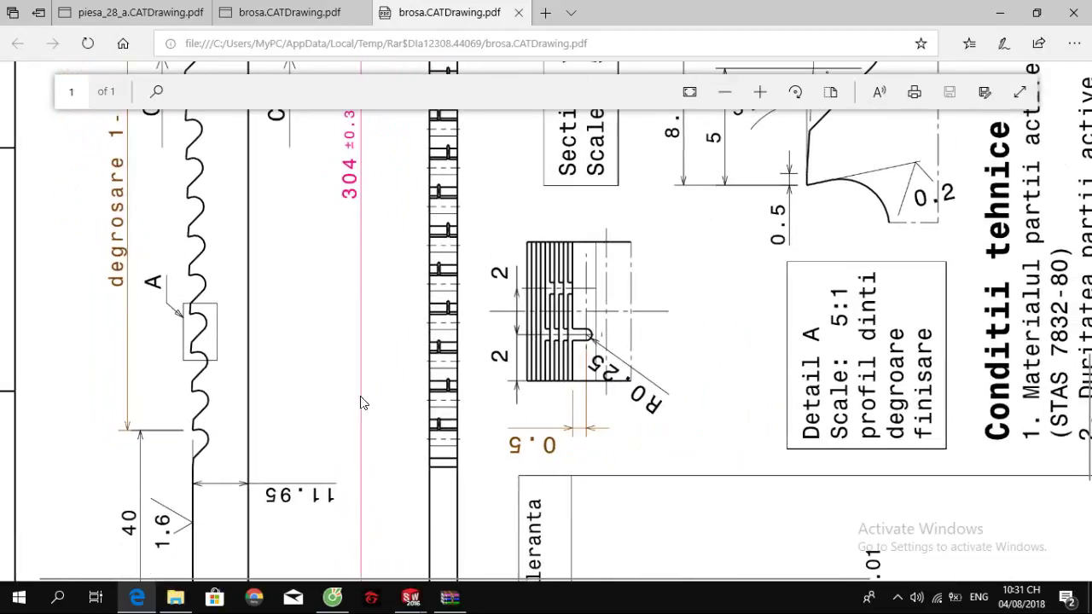
scroll(636, 353, "down", 3)
scroll(626, 388, "down", 2, "ctrl")
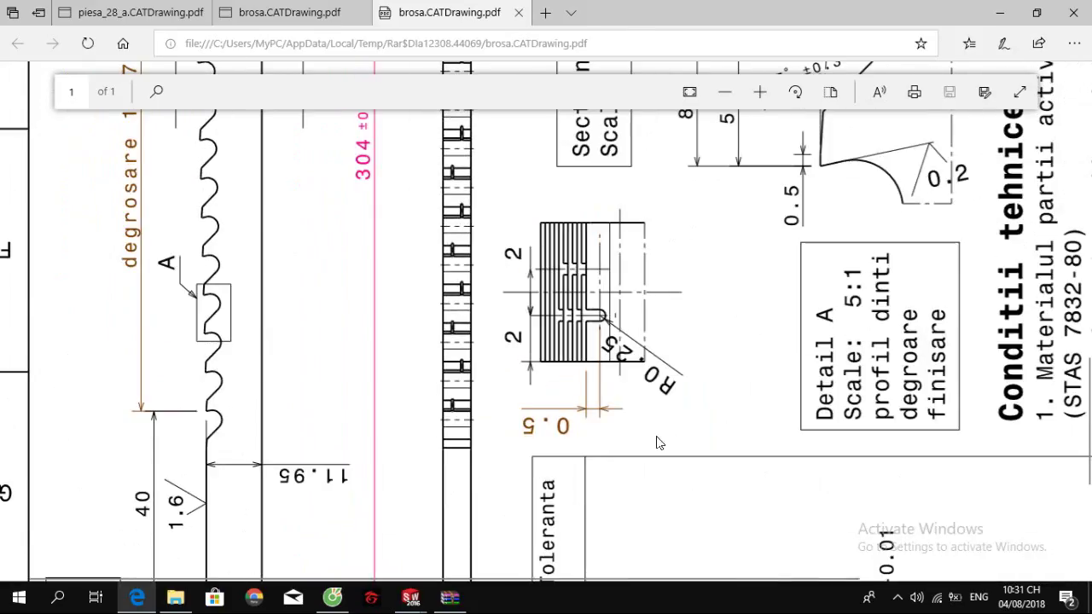
Step: Examine the tooth profile dimensions in Detail A and follow the row of teeth along the side view
scroll(725, 376, "up", 3, "ctrl")
left_click_drag(725, 369, 632, 386)
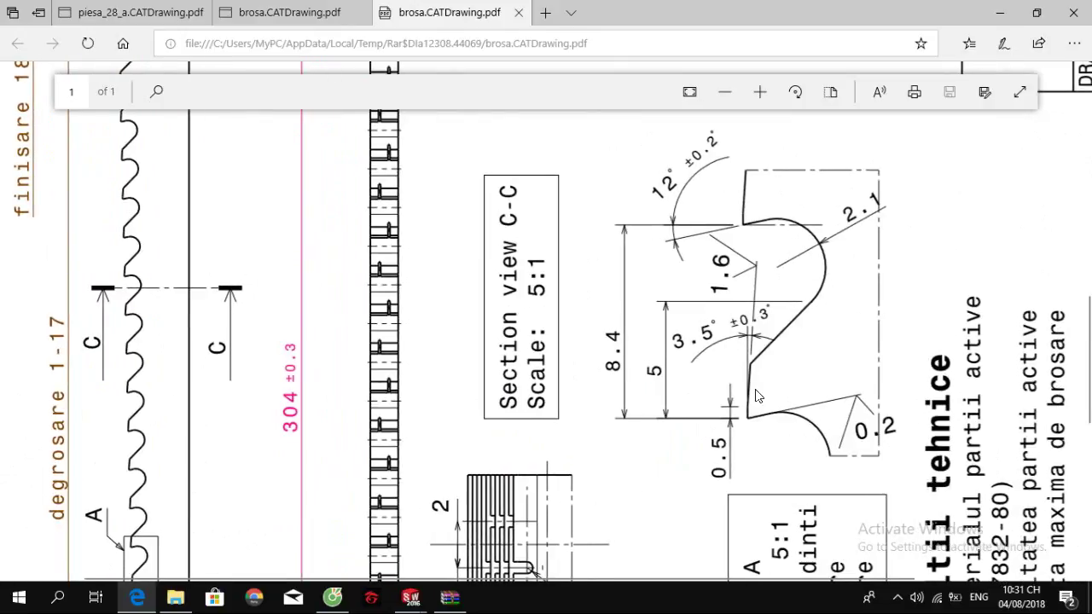
scroll(756, 389, "up", 1, "ctrl")
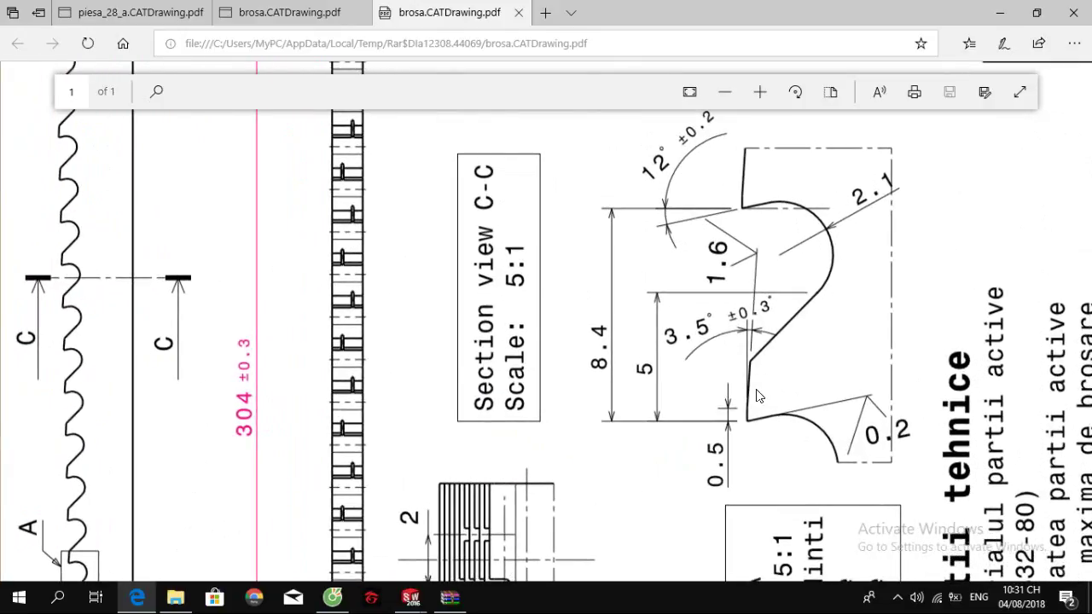
scroll(757, 395, "down", 2, "ctrl")
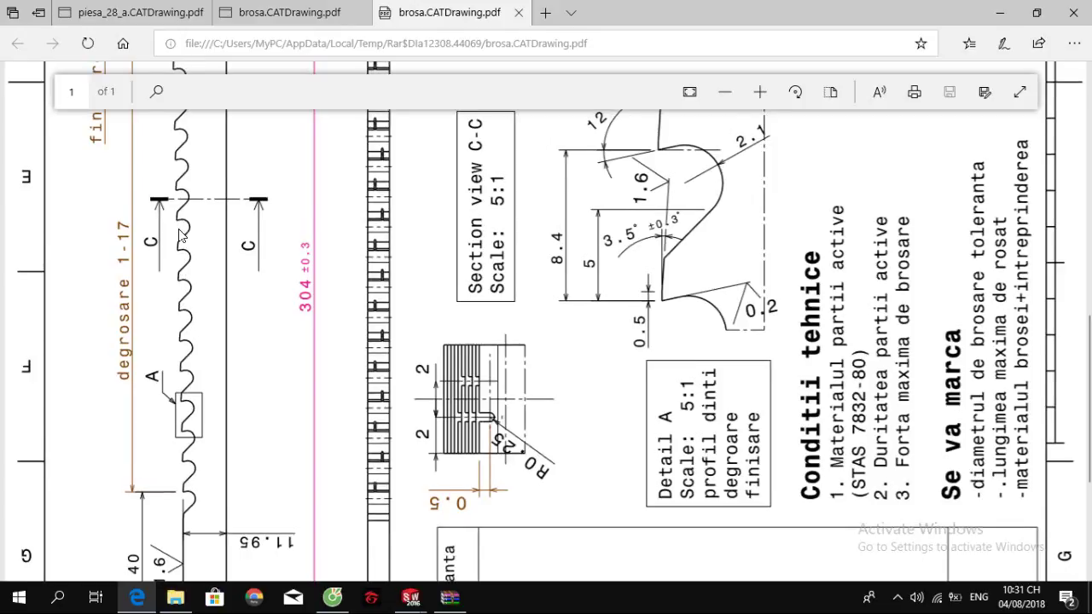
left_click_drag(179, 229, 179, 442)
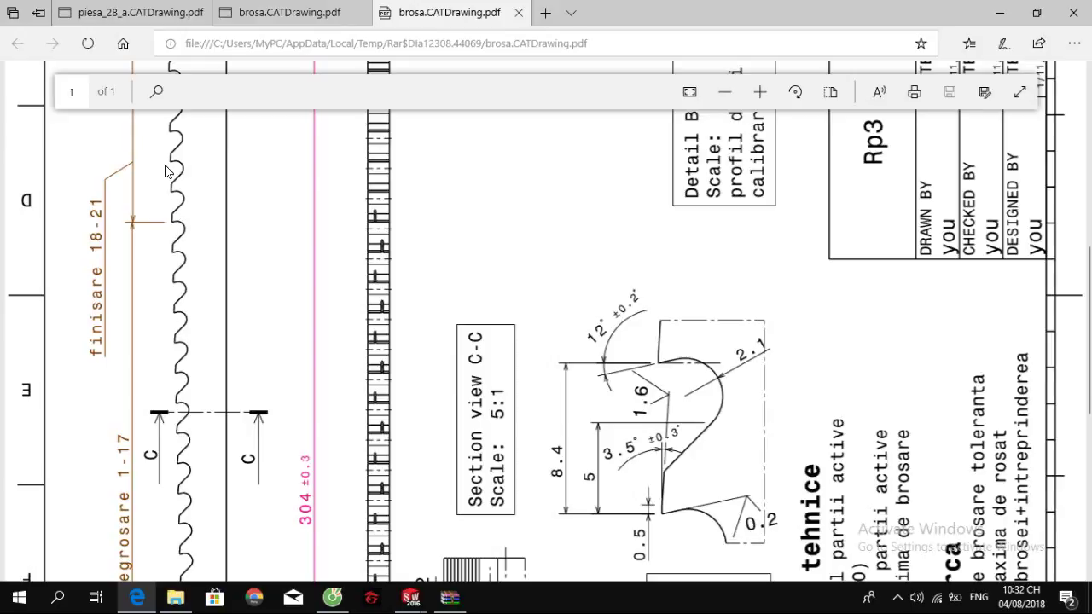
left_click_drag(173, 174, 178, 388)
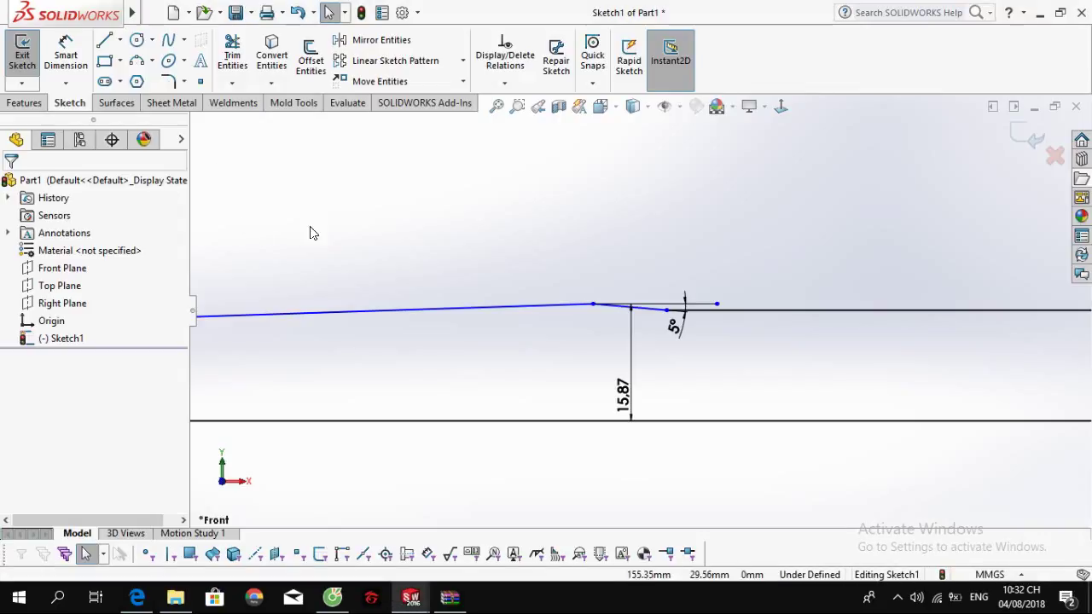
Step: Back in SOLIDWORKS, dimension the horizontal length of the long tapered line between its endpoints to 210 mm
right_click_drag(370, 259, 368, 145)
left_click(555, 253)
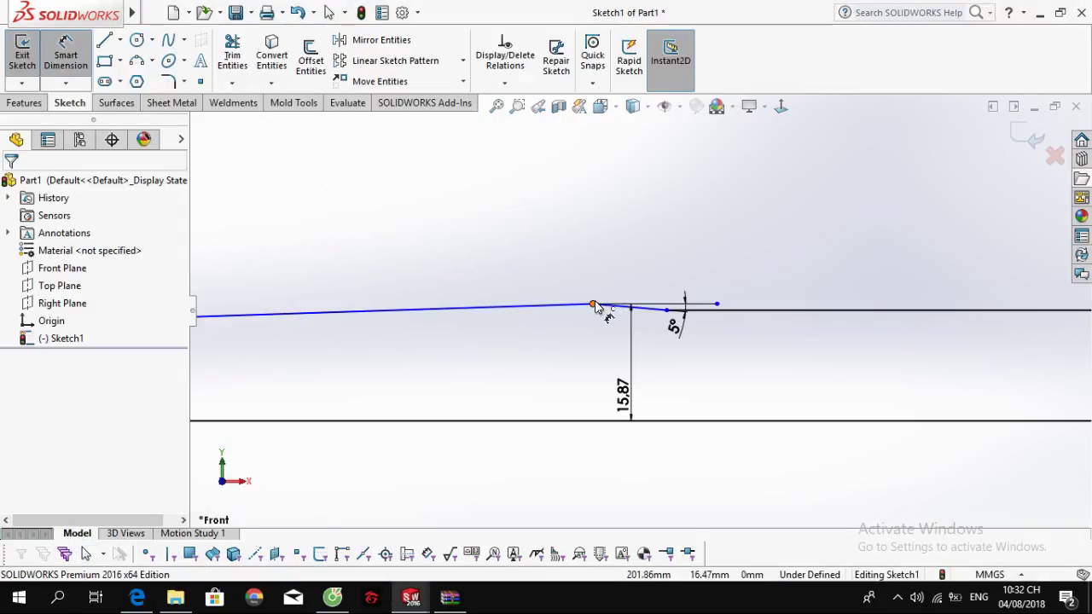
left_click(593, 303)
left_click(593, 304)
scroll(446, 336, "up", 8)
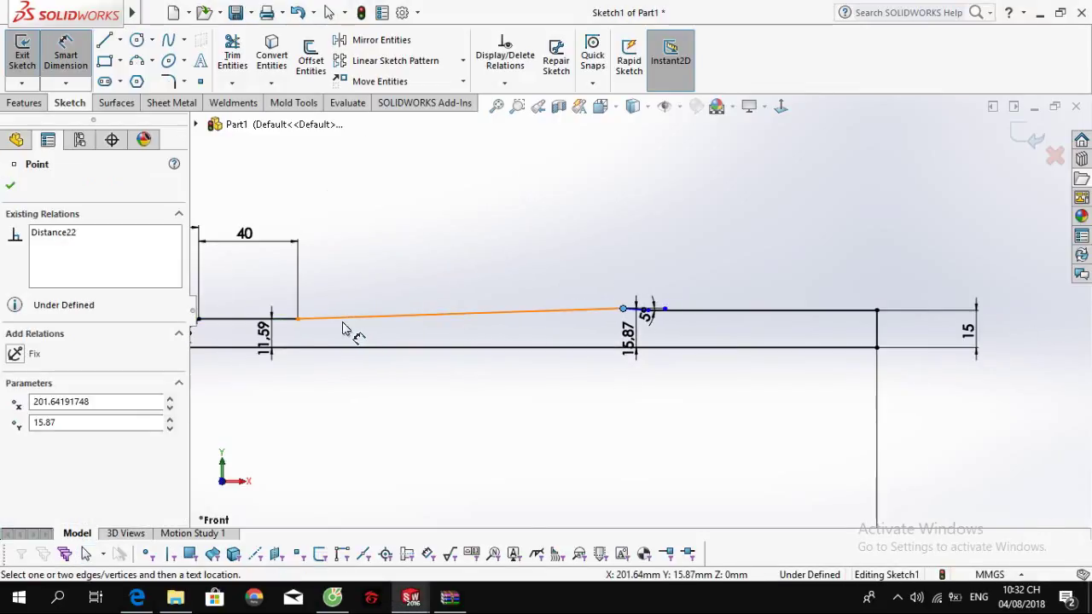
left_click(403, 319)
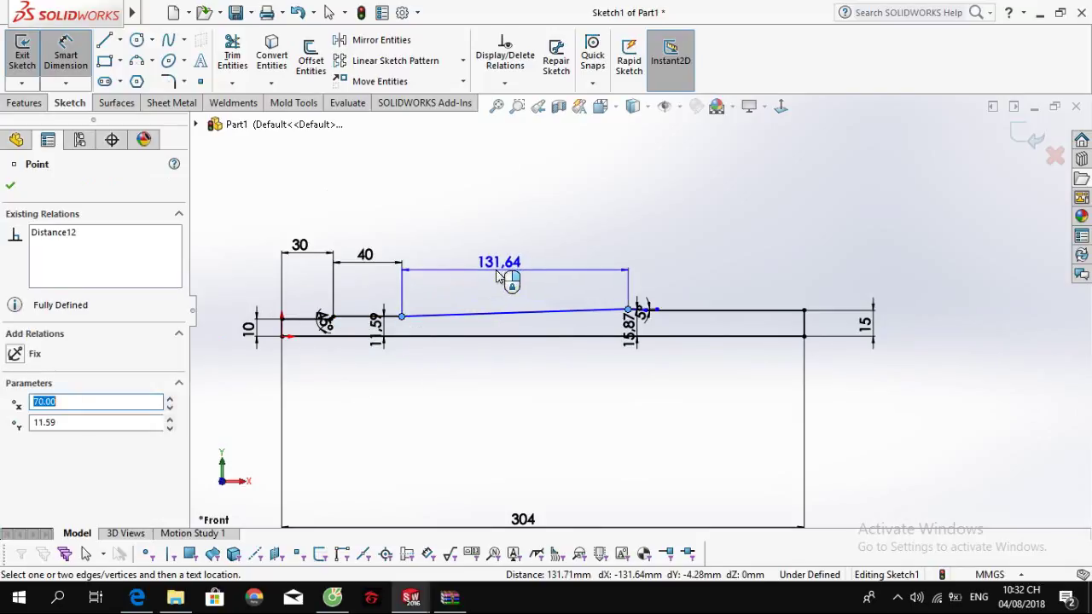
left_click(507, 282)
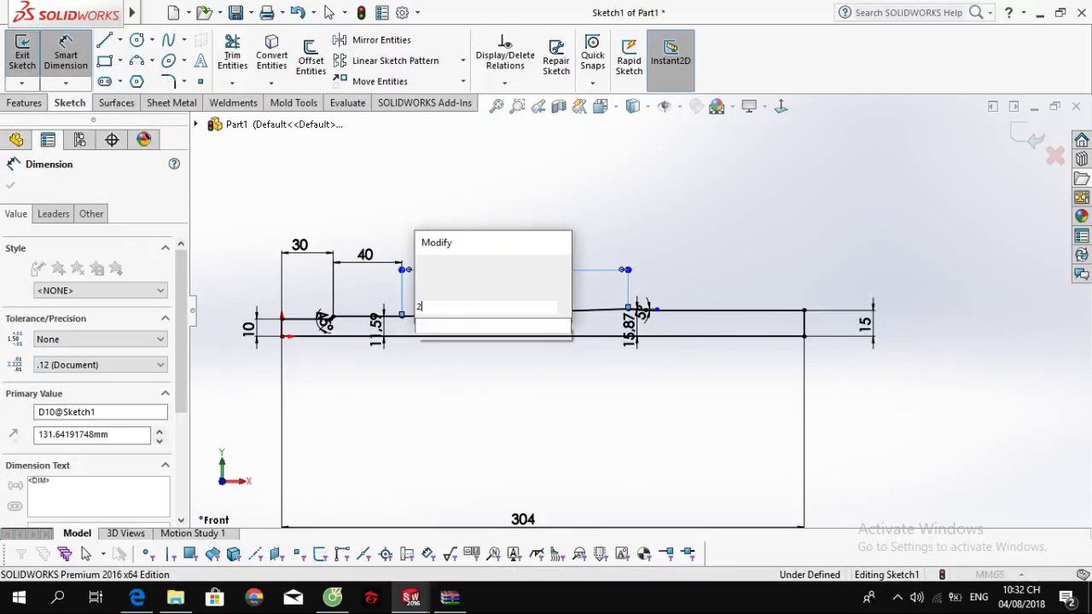
type("210")
key("Return")
key("Escape")
scroll(669, 317, "down", 4)
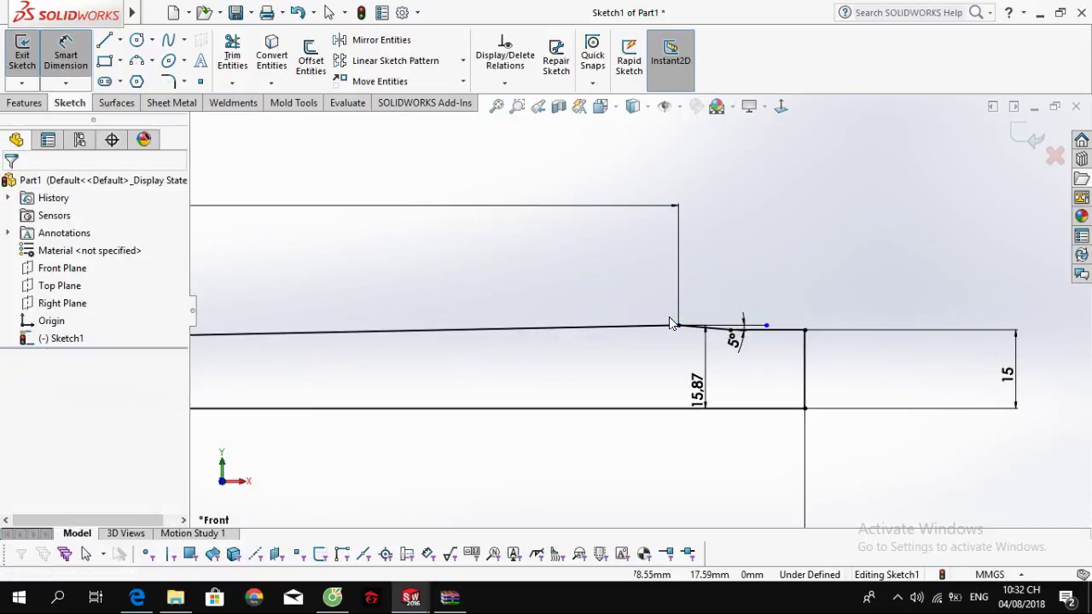
key("Escape")
Step: Extrude the closed region of the side profile 6 mm with the Mid Plane end condition
scroll(669, 326, "up", 3)
scroll(537, 339, "up", 2)
scroll(305, 333, "down", 8)
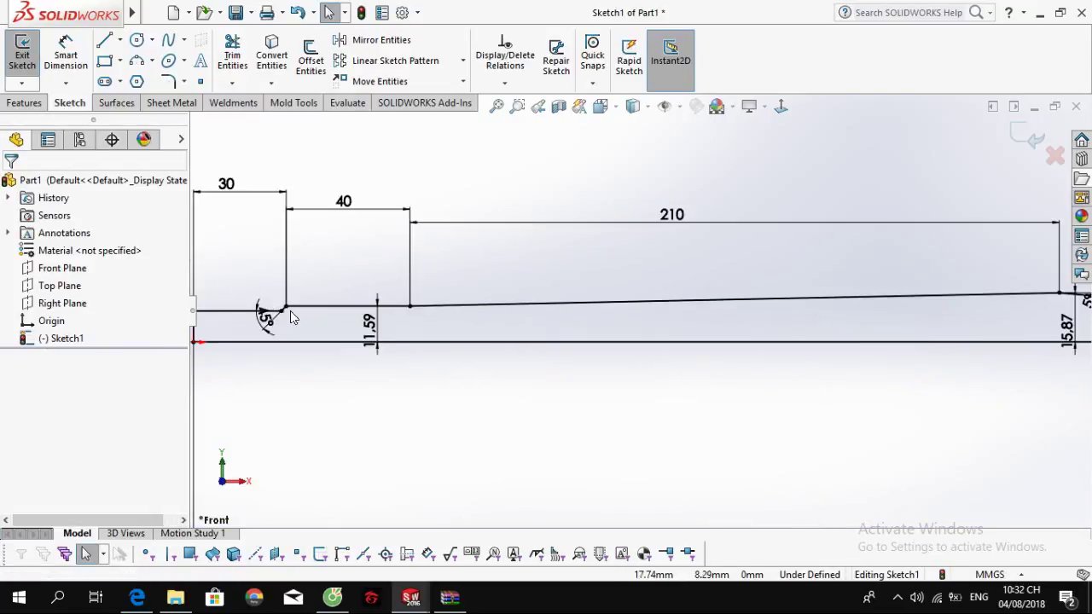
left_click(22, 102)
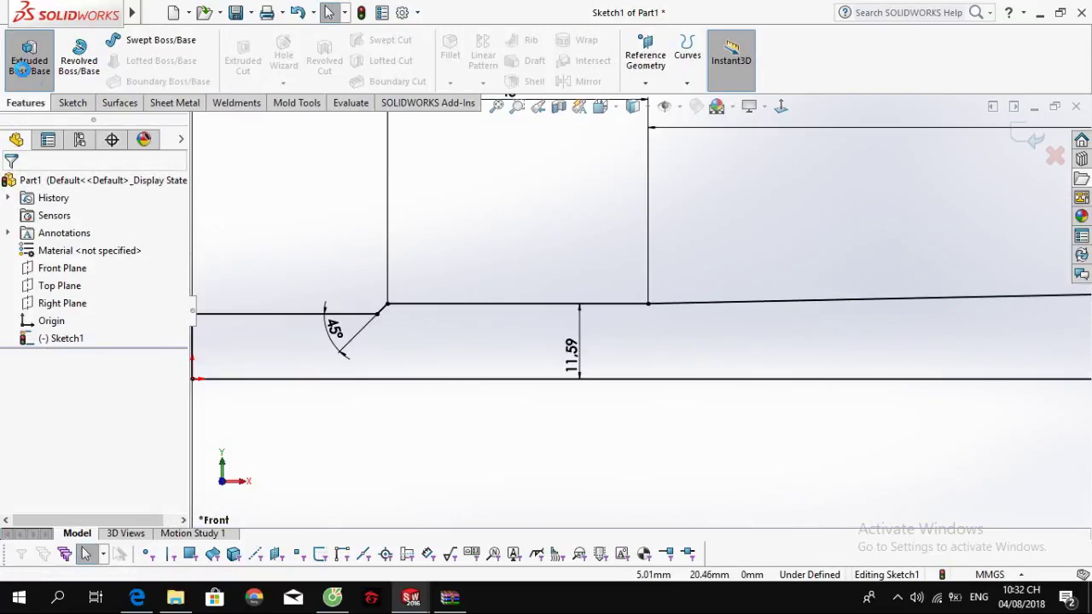
type("6")
left_click(93, 288)
left_click(86, 347)
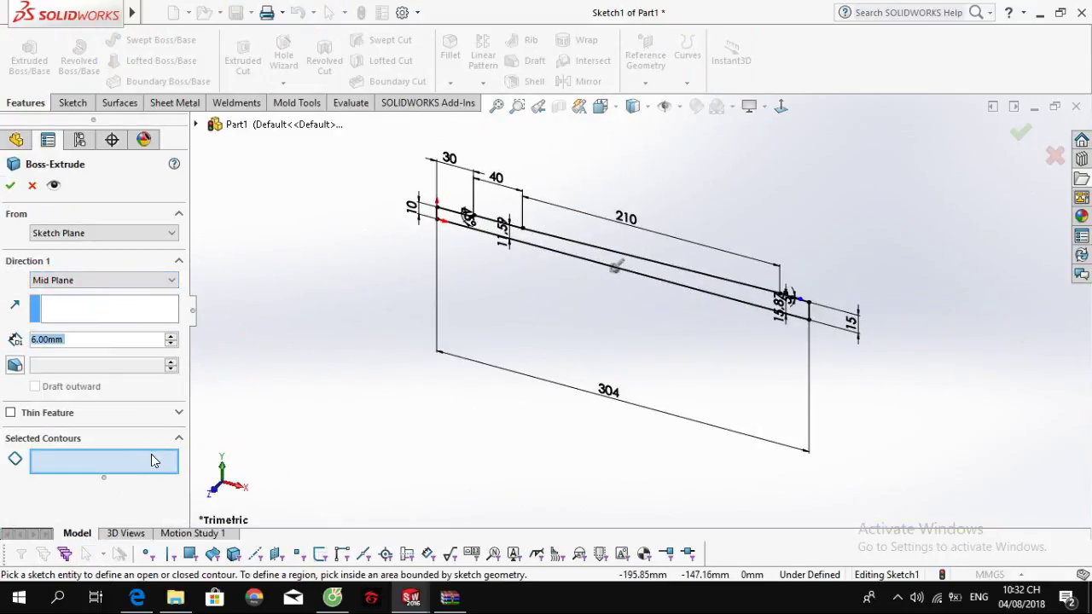
left_click(595, 257)
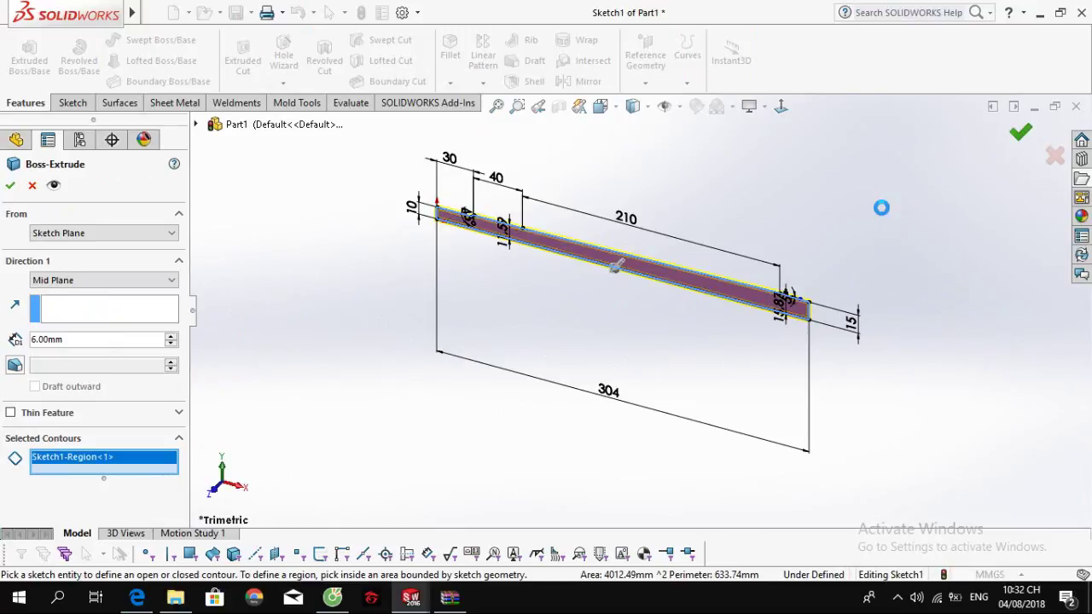
key("Return")
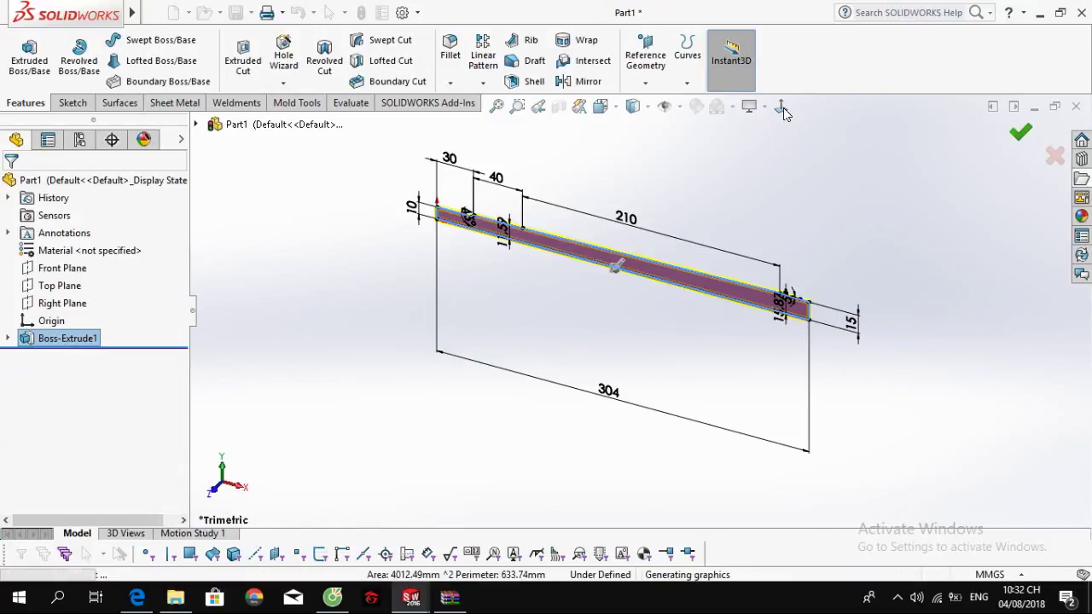
Step: View the body normal to its side, start a new sketch on the Front Plane and activate the Line tool
left_click(783, 107)
scroll(519, 295, "down", 3)
left_click(494, 450)
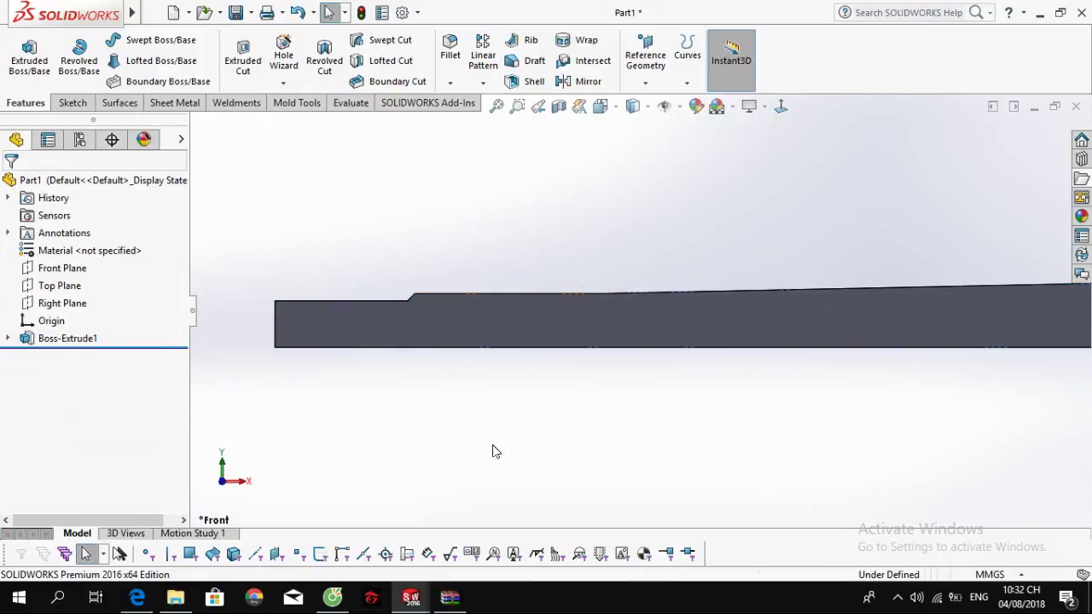
left_click(500, 322)
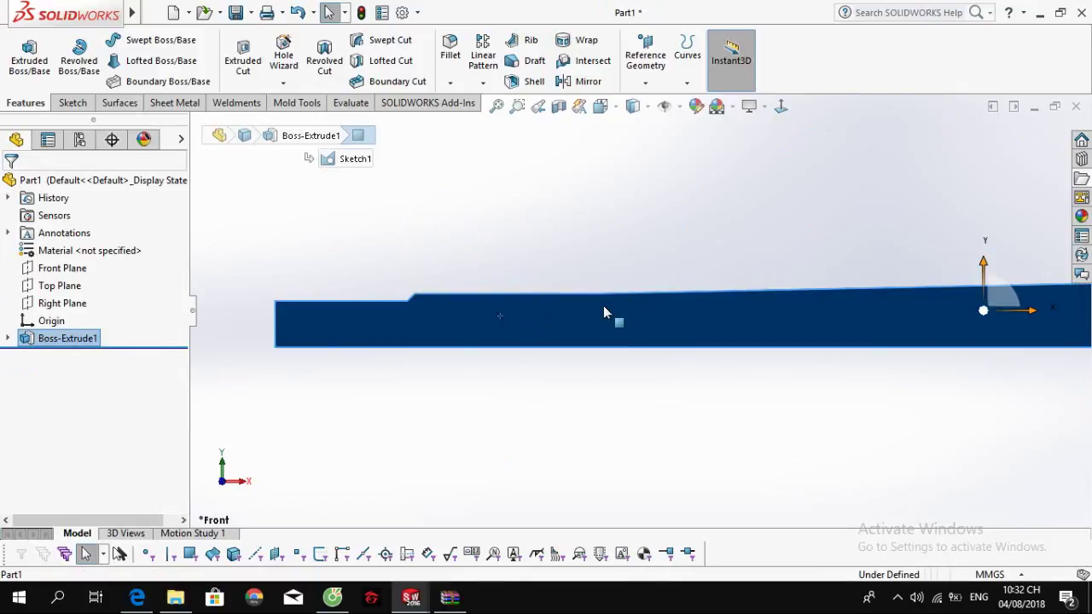
left_click(53, 271)
left_click(170, 242)
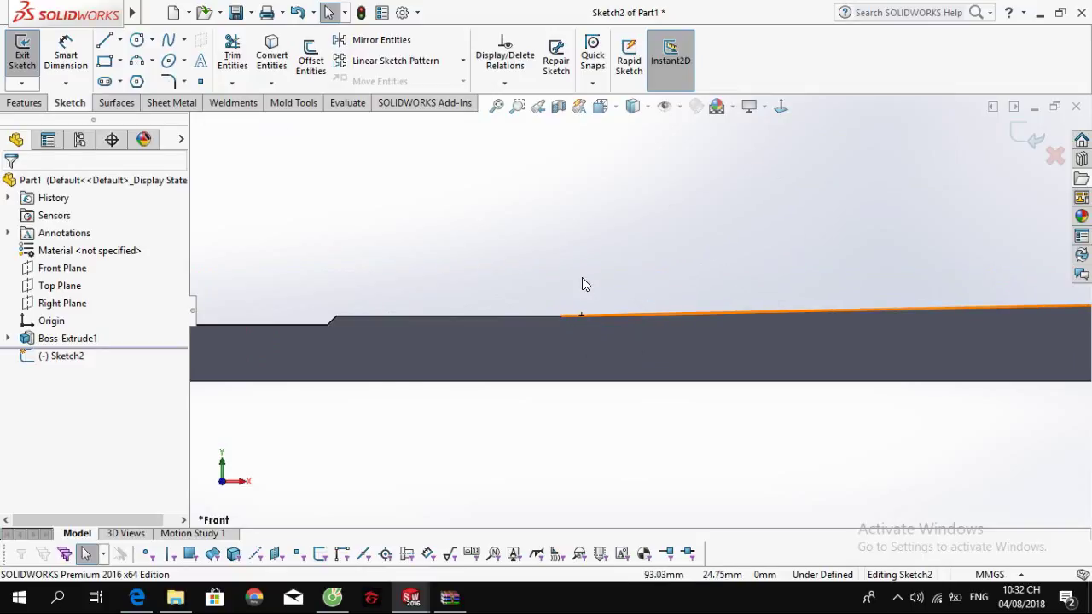
key("l")
Step: Check the drawing PDF for the roughing tooth's pitch, angles and radii in Detail A, and return to the SOLIDWORKS sketch
key("alt+Tab")
scroll(588, 207, "down", 2)
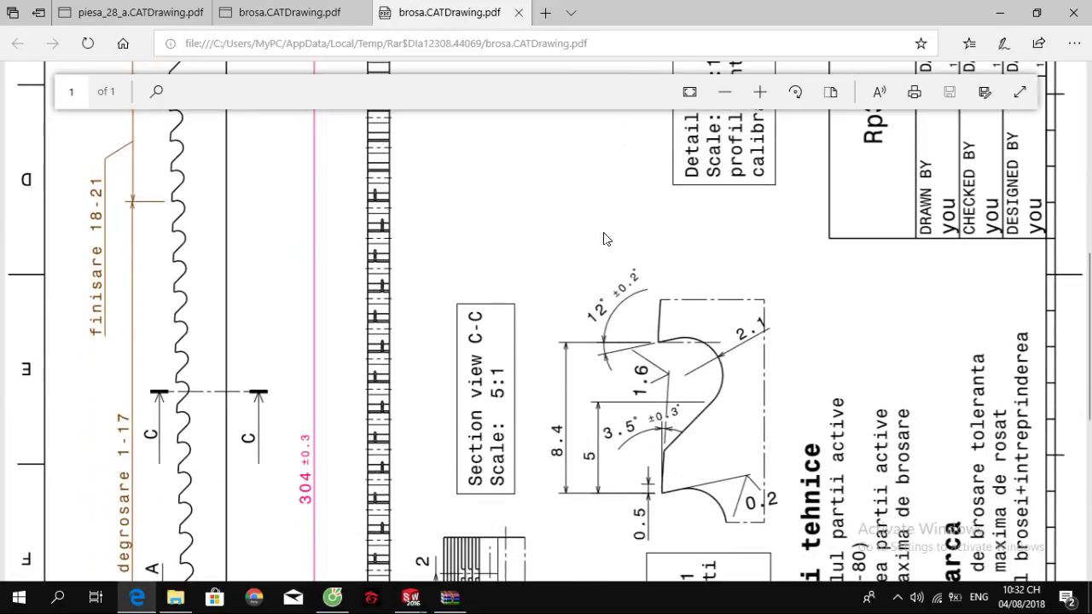
scroll(604, 241, "down", 3)
scroll(595, 250, "down", 3)
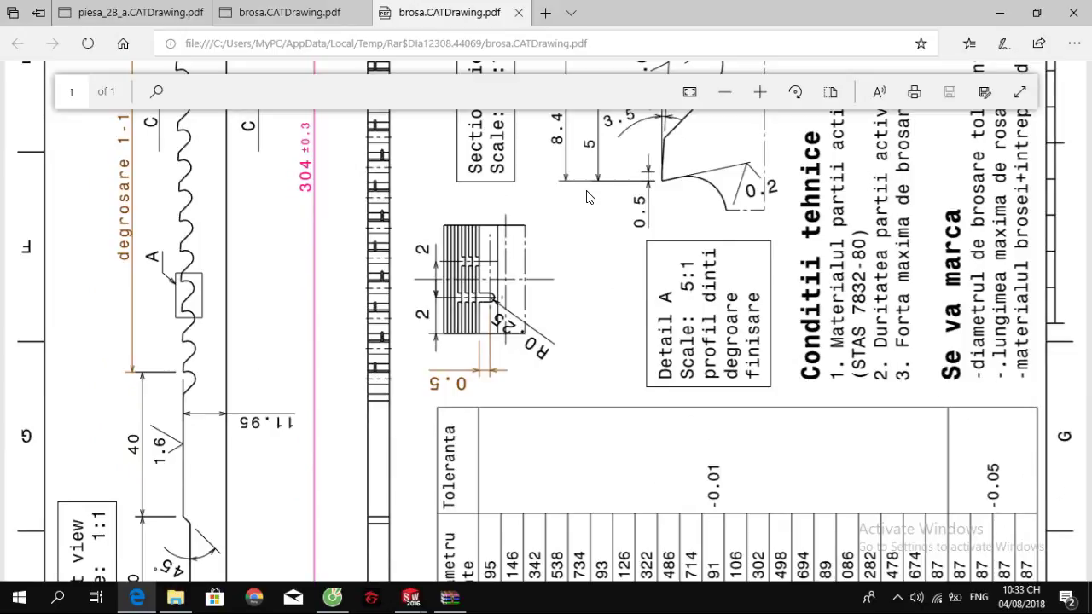
scroll(610, 338, "up", 2)
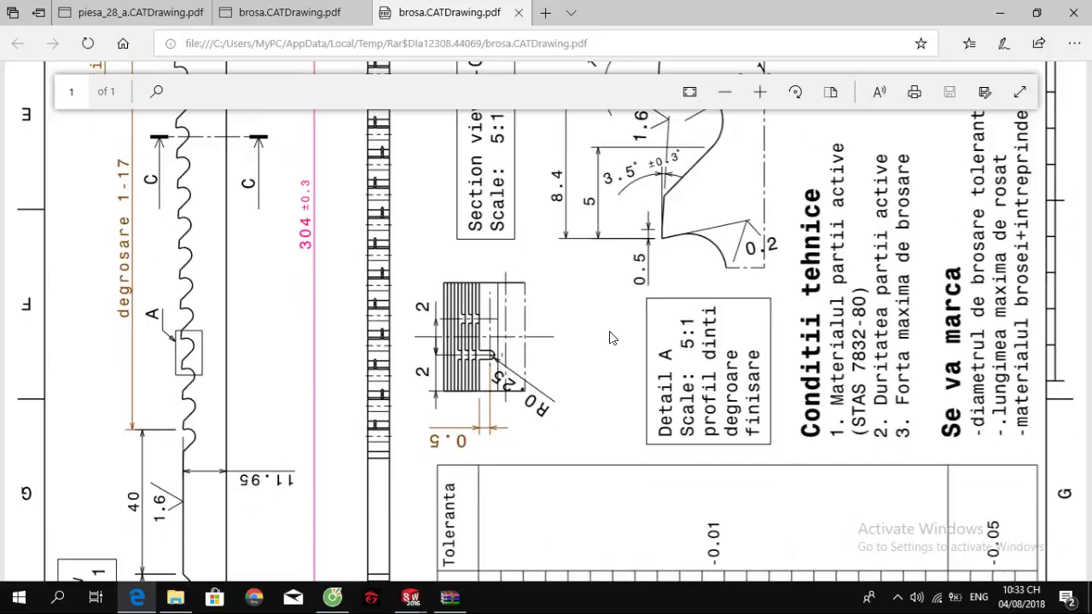
scroll(597, 341, "up", 4)
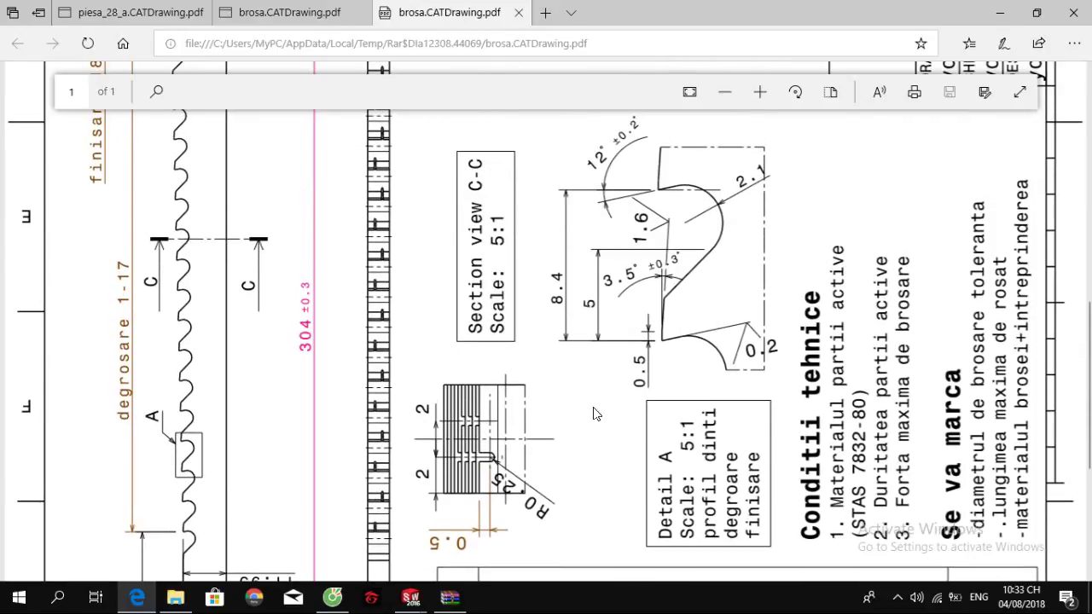
scroll(595, 413, "up", 1)
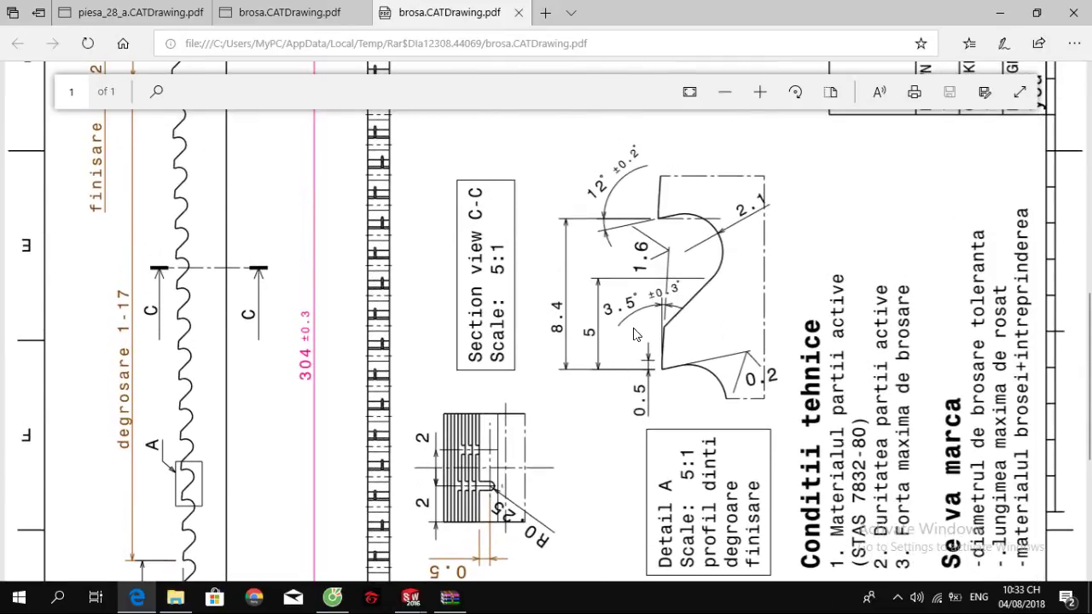
scroll(634, 334, "up", 1, "ctrl")
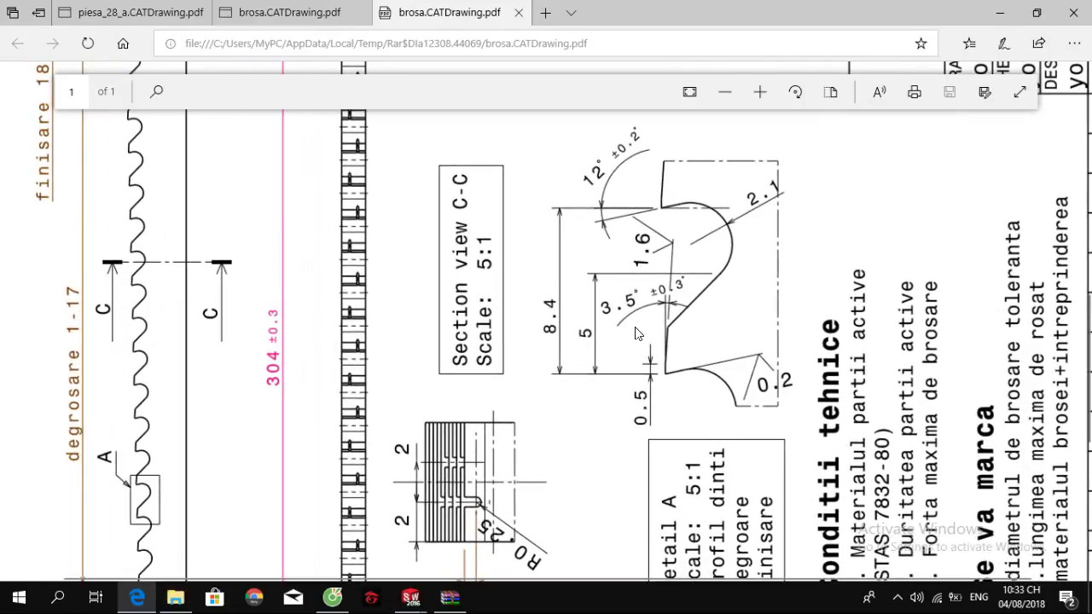
key("alt+Tab")
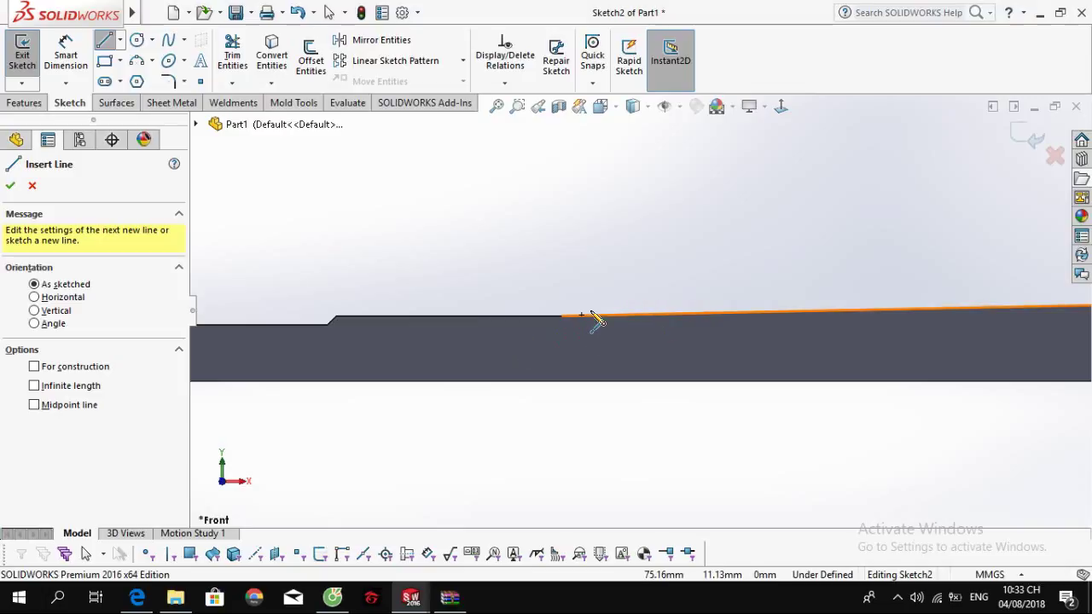
scroll(562, 316, "down", 4)
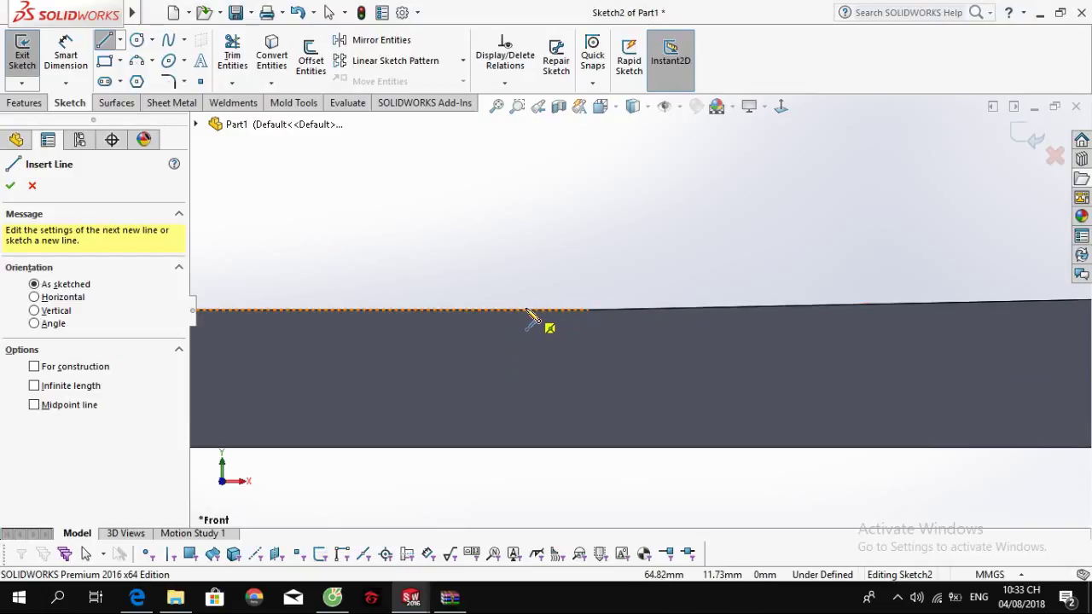
left_click(587, 311)
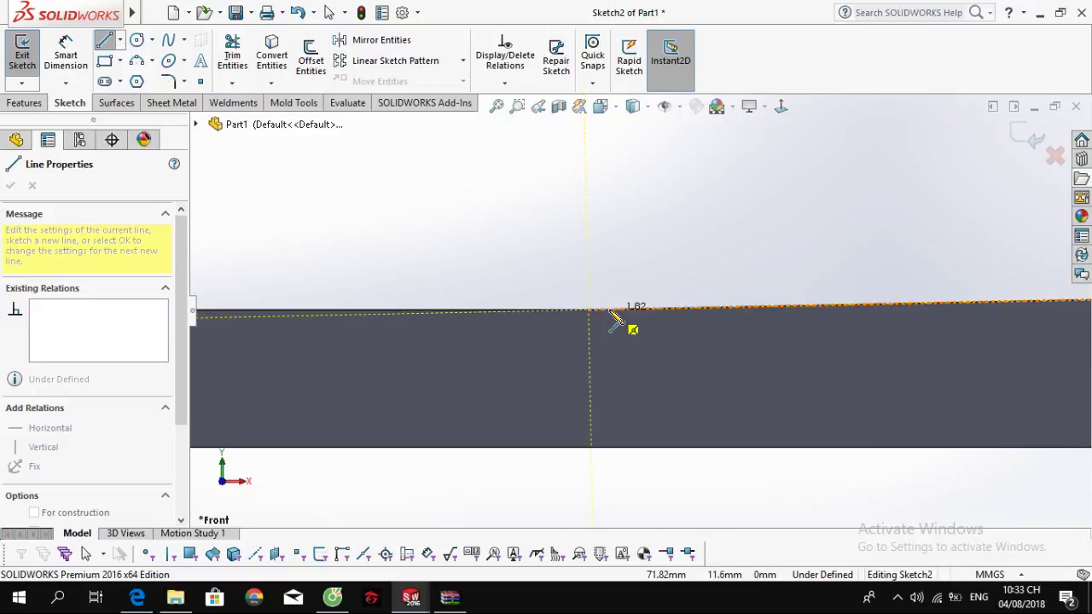
key("Escape")
Step: Check the drawing PDF for the first roughing tooth's location and Detail A's tooth dimensions, and return to the SOLIDWORKS sketch
key("alt+Tab")
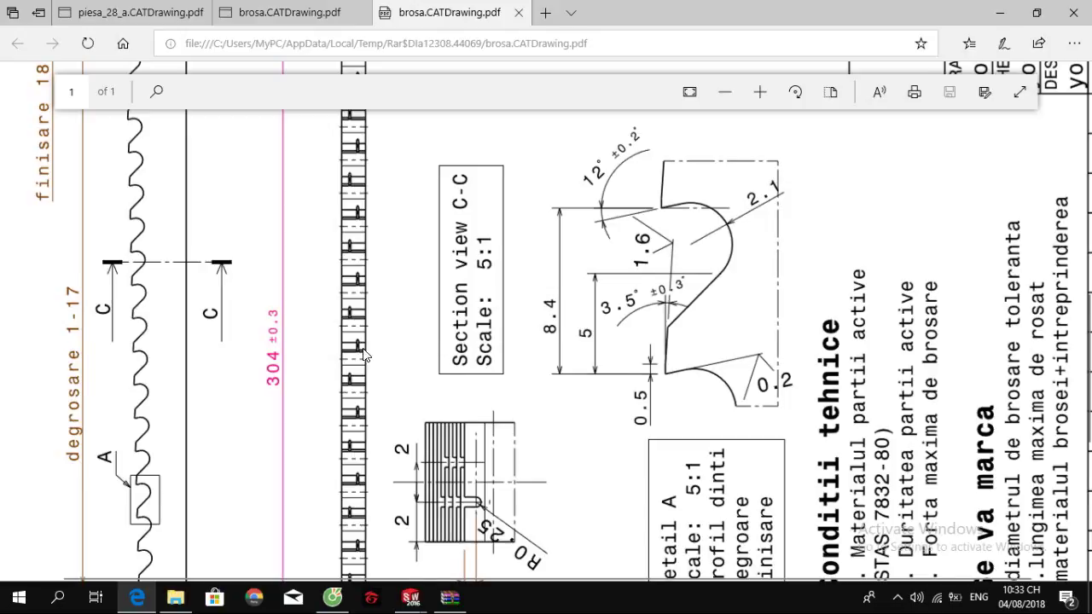
scroll(428, 183, "down", 1)
scroll(428, 183, "down", 1)
scroll(428, 183, "left", 1)
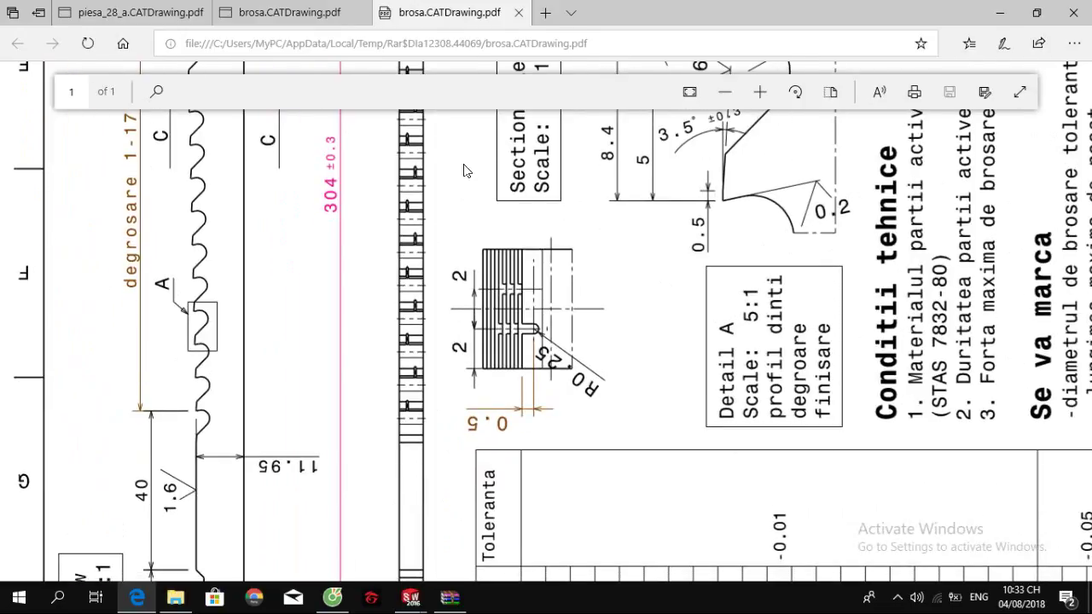
mouse_move(463, 169)
left_mouse_down()
mouse_move(468, 146)
mouse_move(462, 256)
mouse_move(432, 378)
left_mouse_up()
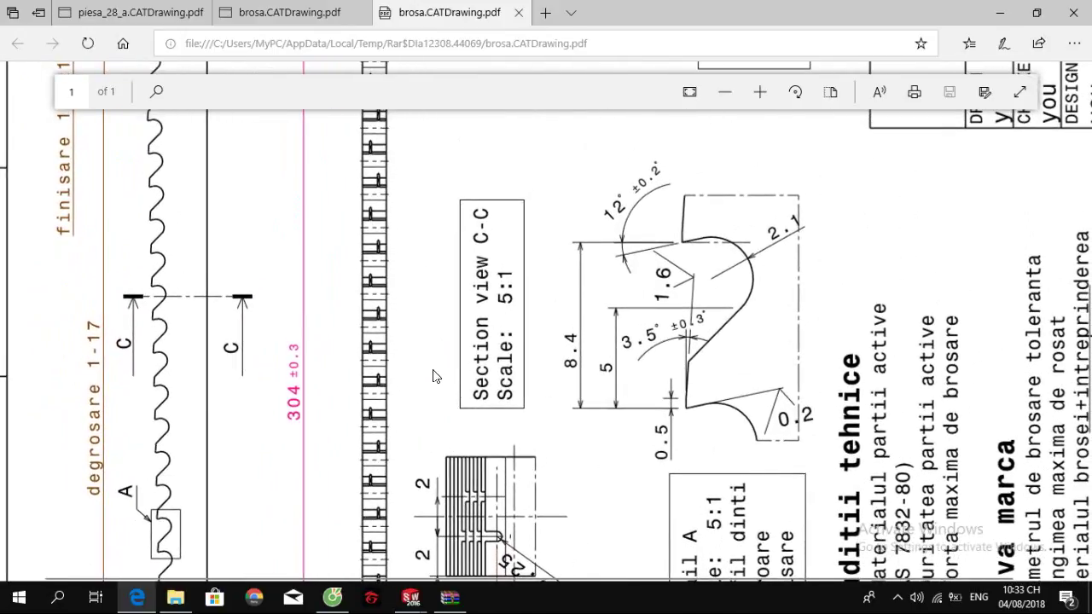
key("alt+Tab")
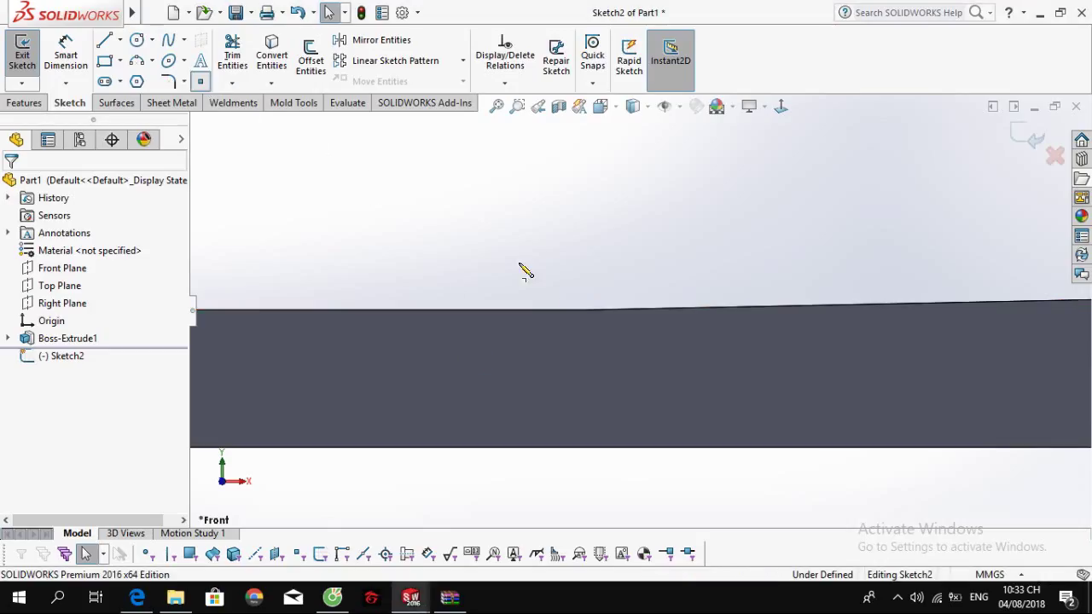
Step: Place a sketch point on the flat upper edge about 10 mm before the taper start and make it coincident with that edge
middle_click_drag(590, 312, 595, 358)
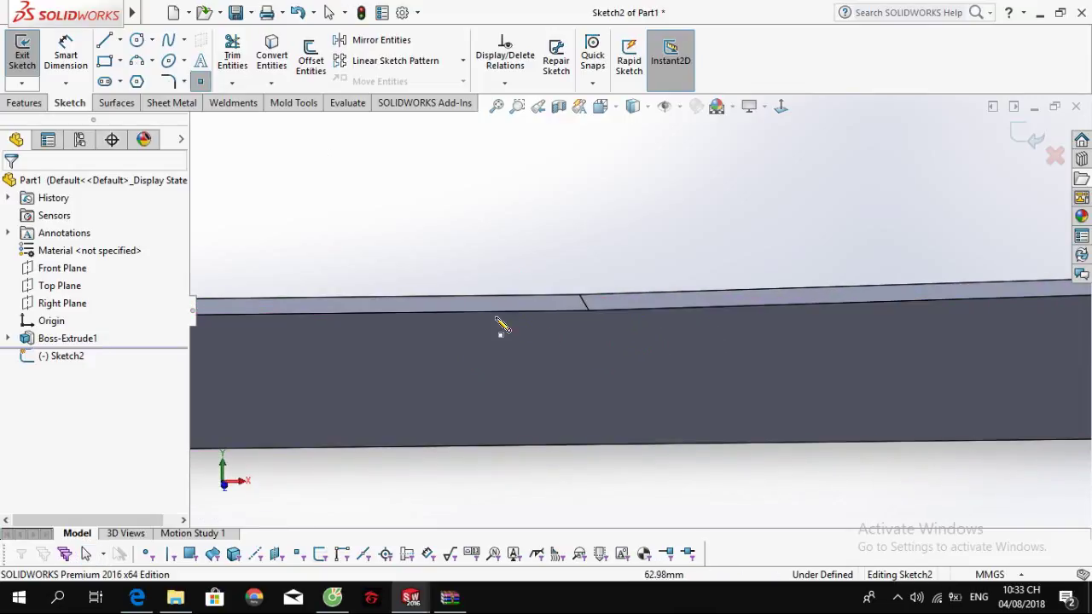
left_click(466, 314)
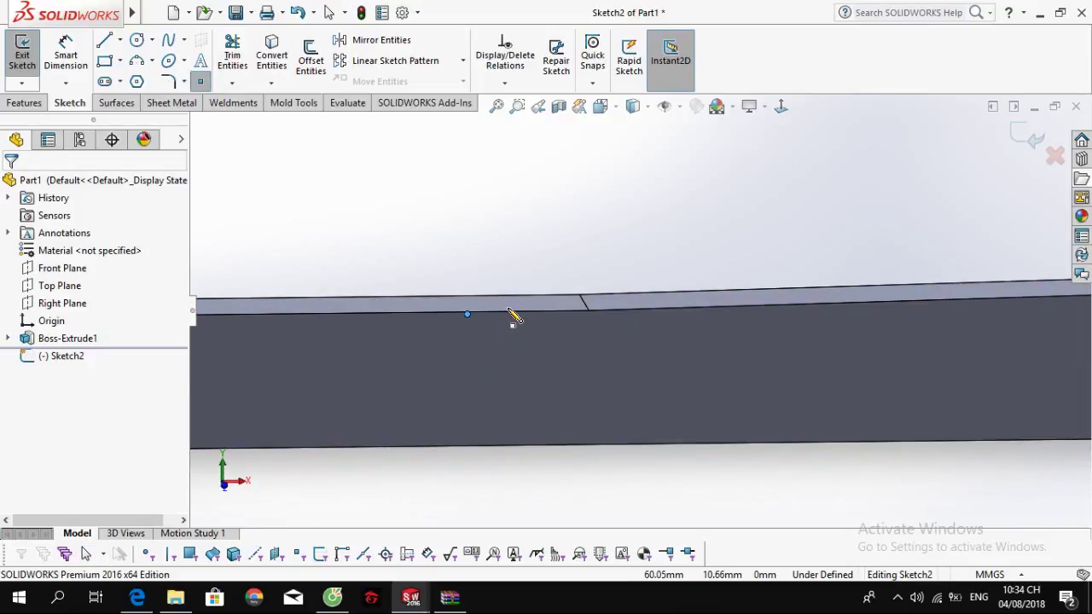
key("Escape")
mouse_move(468, 313)
left_mouse_down()
mouse_move(492, 302)
mouse_move(461, 314)
left_mouse_up()
left_click(474, 314)
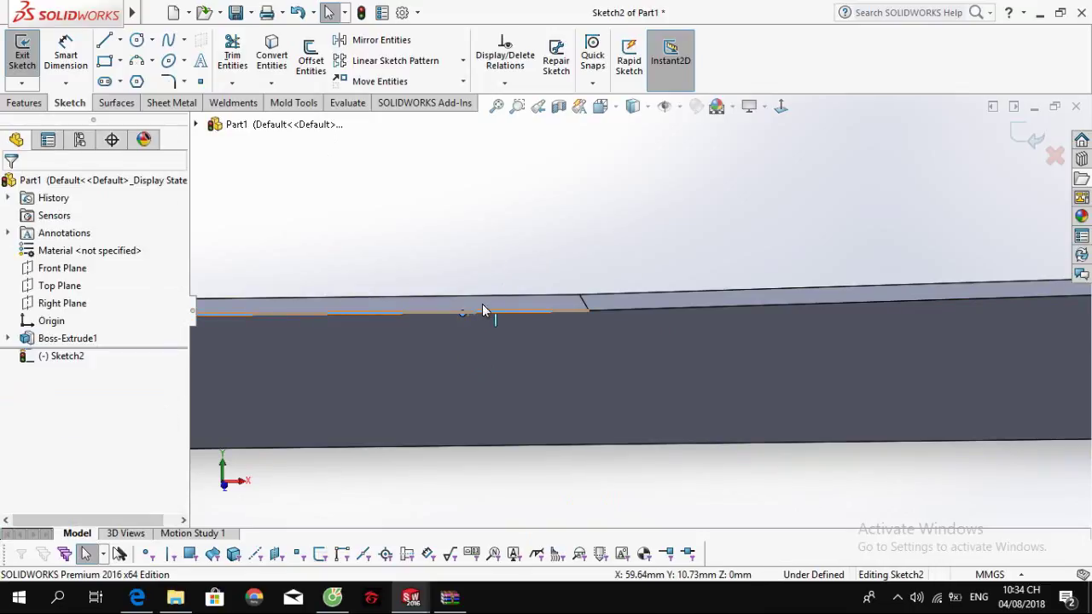
left_click(462, 313, "ctrl")
left_click(542, 251)
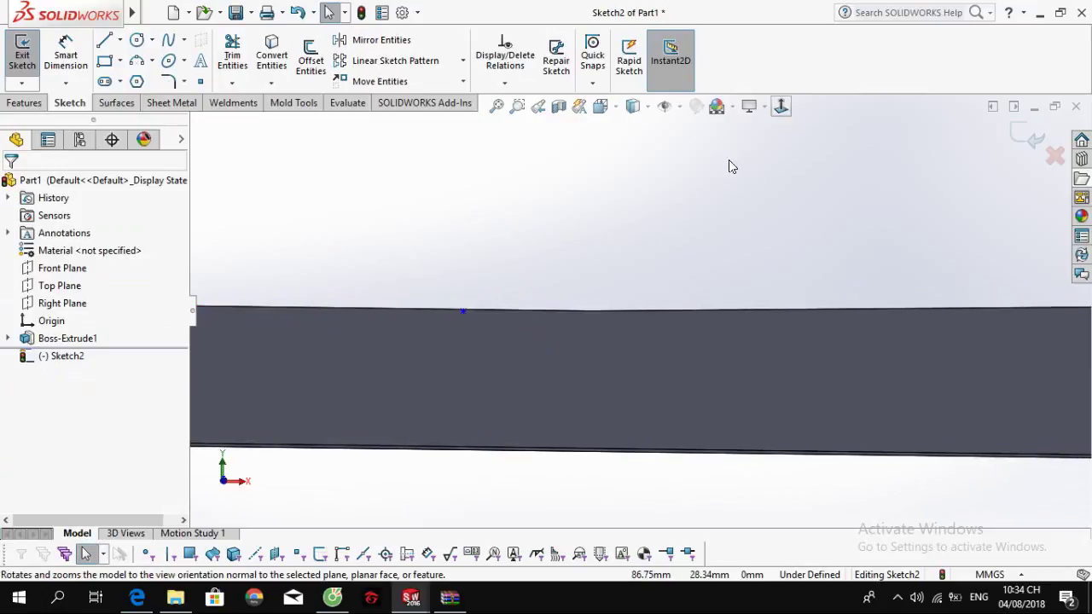
Step: Dimension the distance from the sketch point to the vertex where the taper starts as 8.4 mm
right_click_drag(513, 231, 515, 170)
left_click(463, 310)
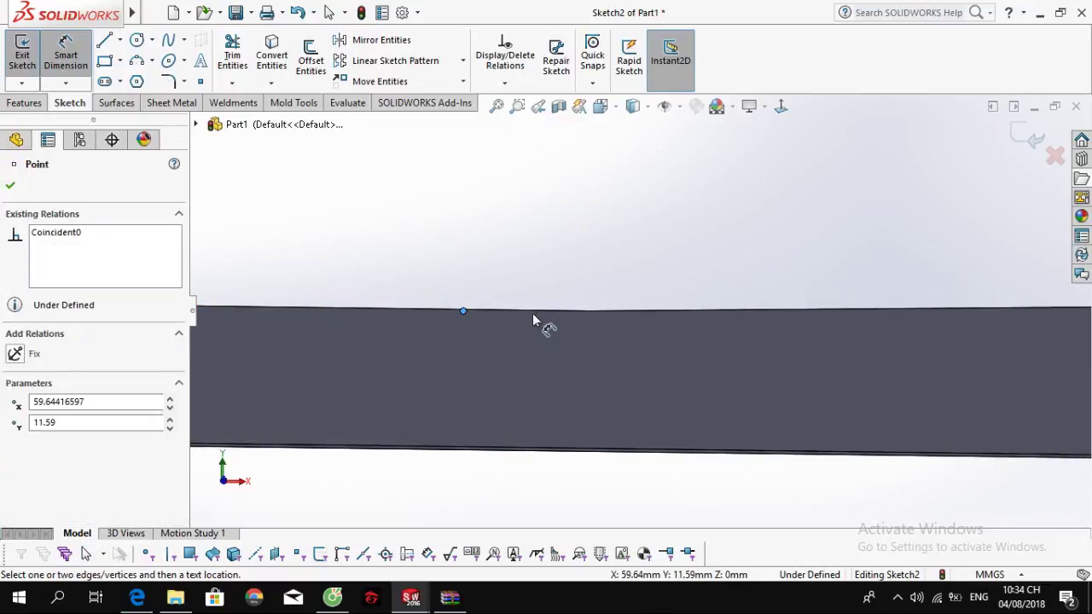
left_click(588, 312)
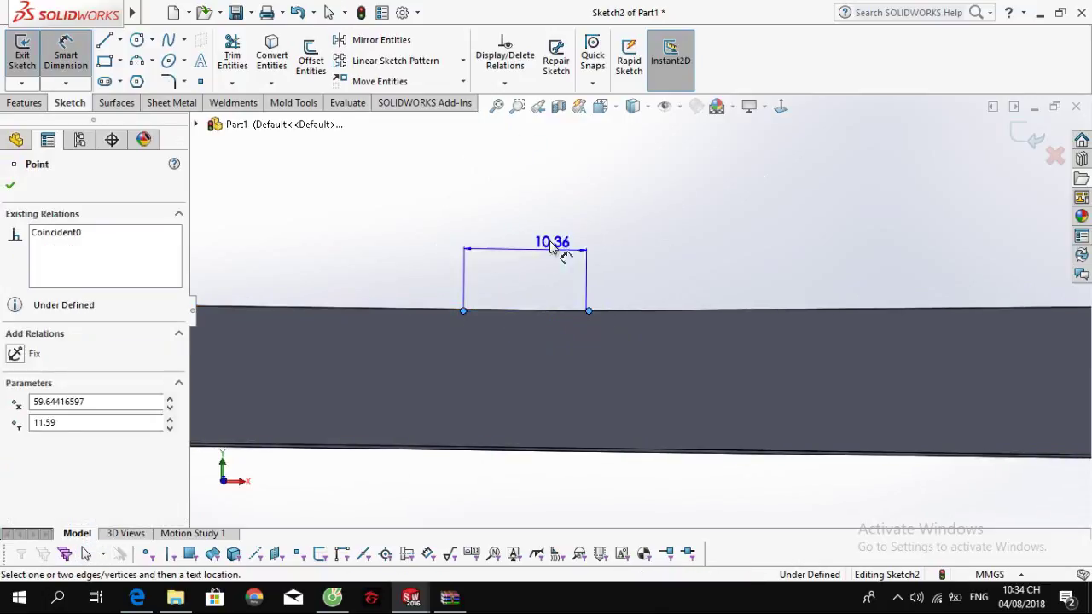
left_click(529, 228)
type("8.")
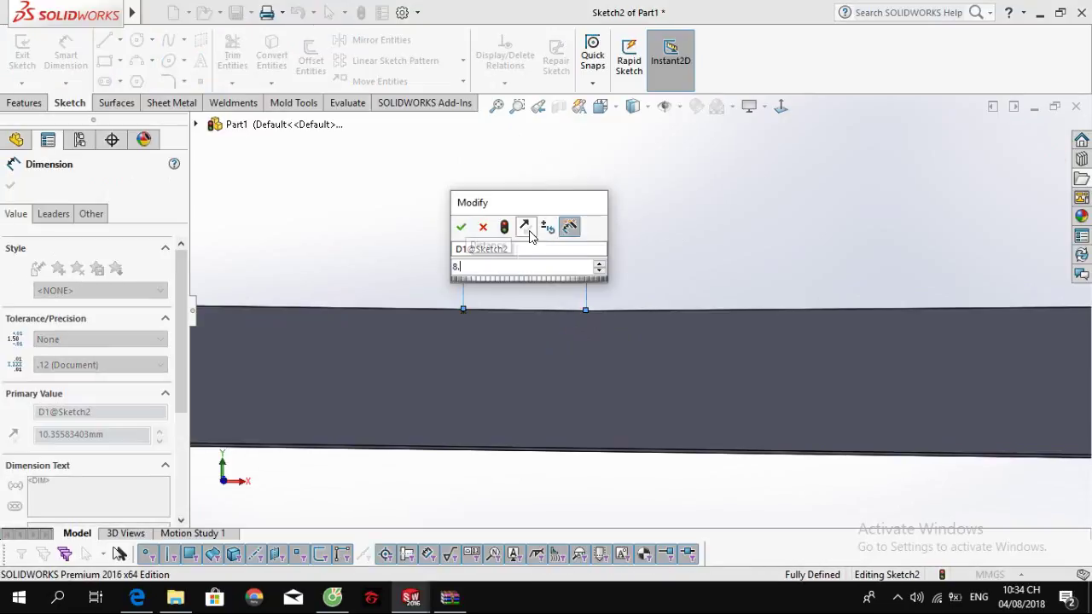
type("4")
key("Return")
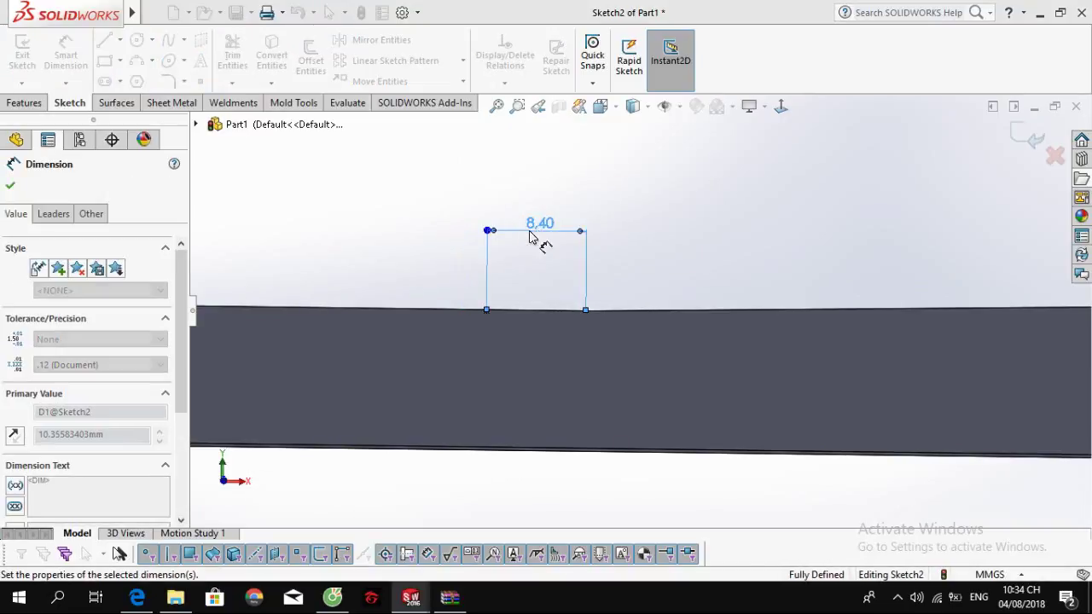
key("Escape")
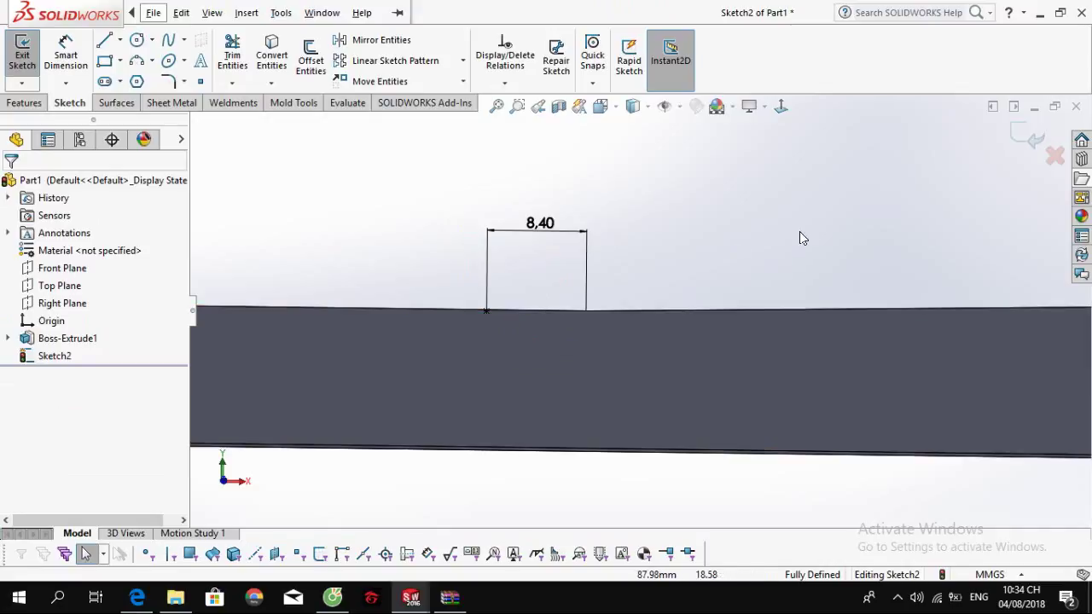
Step: Sketch a short line from the point along the upper edge, followed by a shallow descending line about 2 mm long, comparing with the PDF
key("l")
left_click_drag(486, 310, 505, 311)
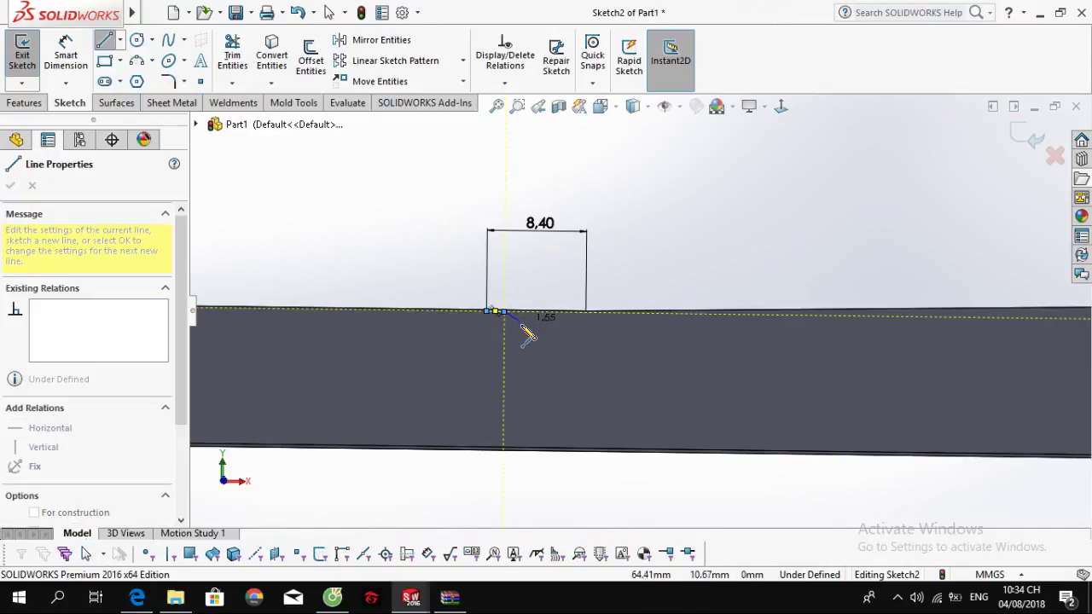
left_click(525, 331)
key("alt+Tab")
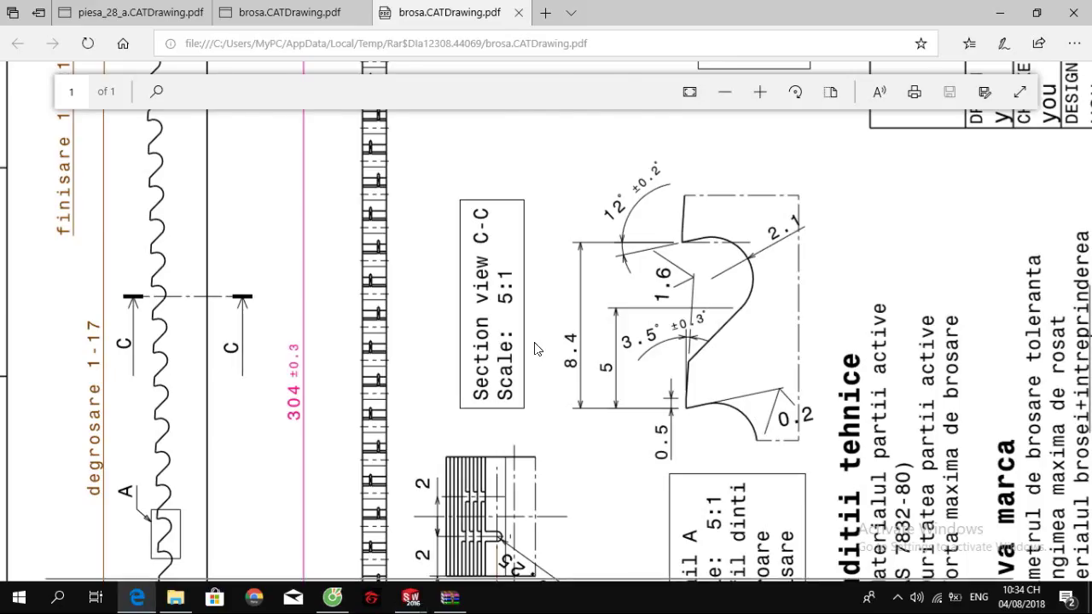
key("alt+Tab")
key("Escape")
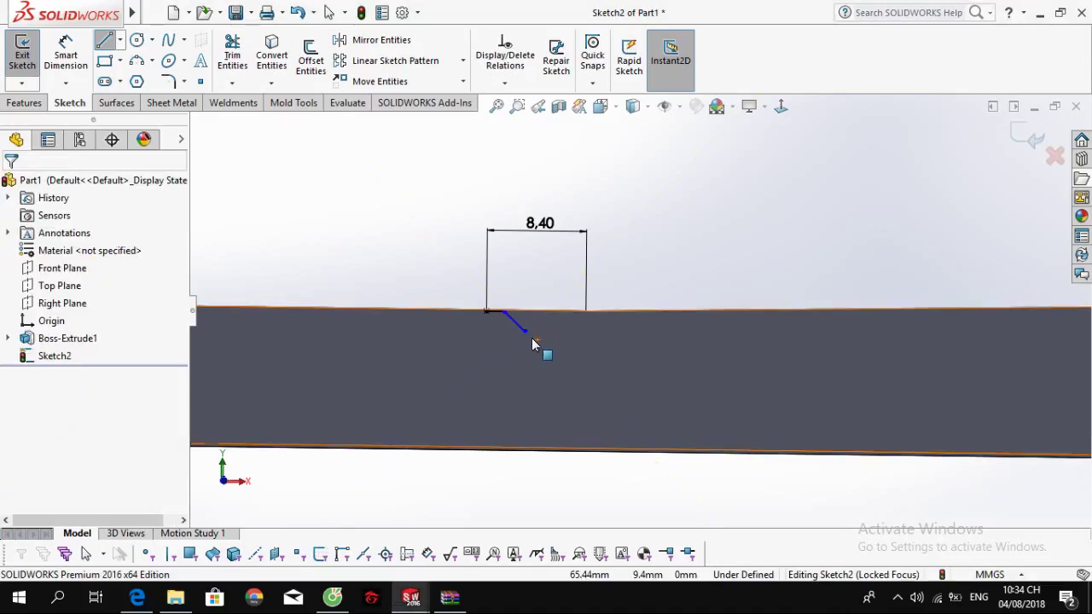
left_click_drag(524, 331, 527, 316)
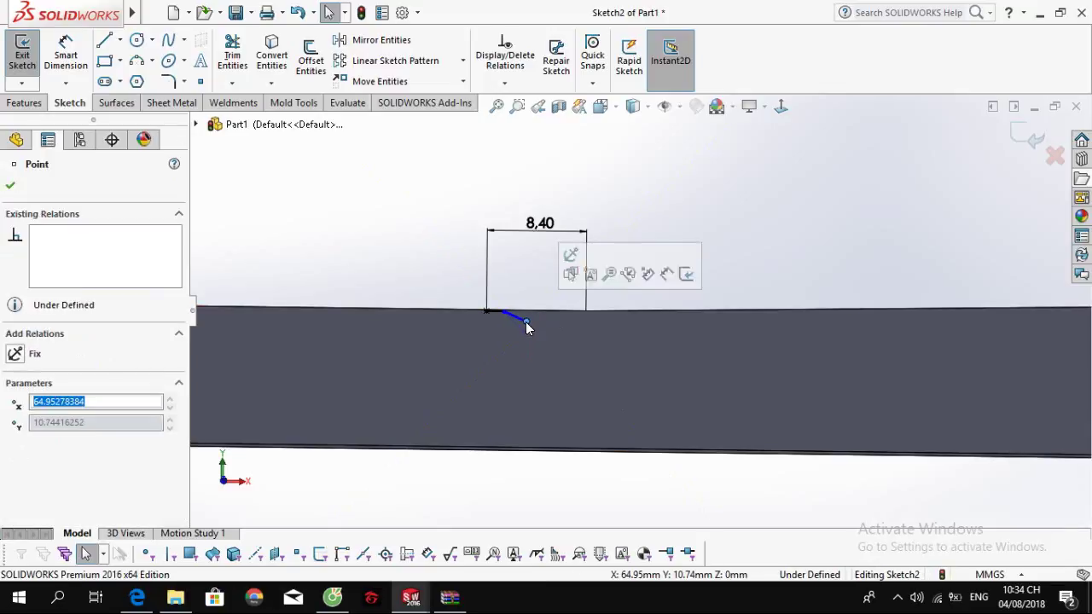
left_click(753, 258)
Step: Continue the profile with a steeper descending line and a tangent arc of about 2.1 mm radius curving up below the taper start
key("l")
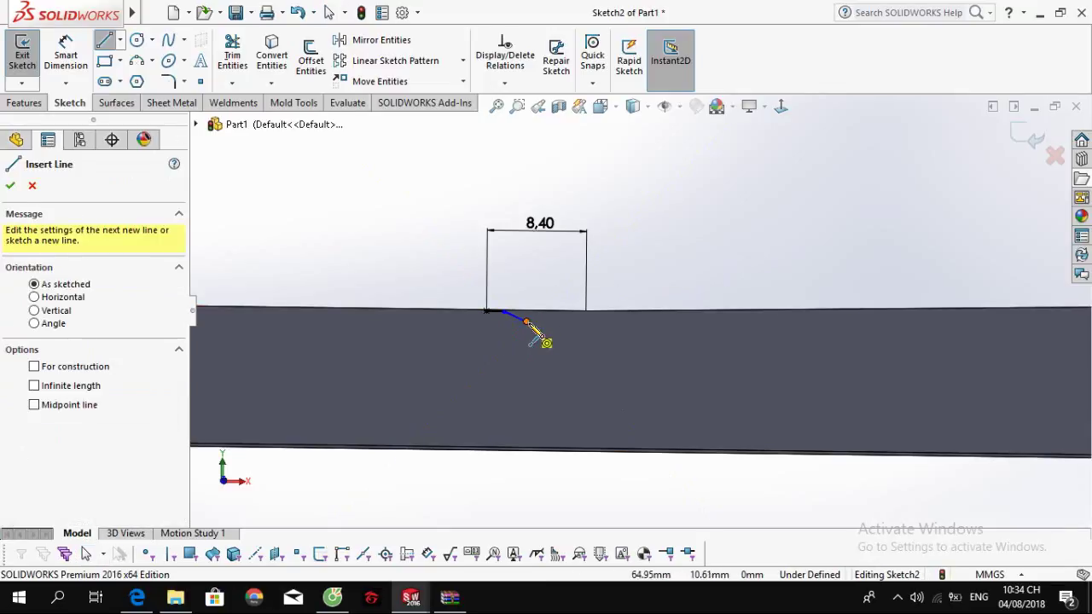
left_click(527, 321)
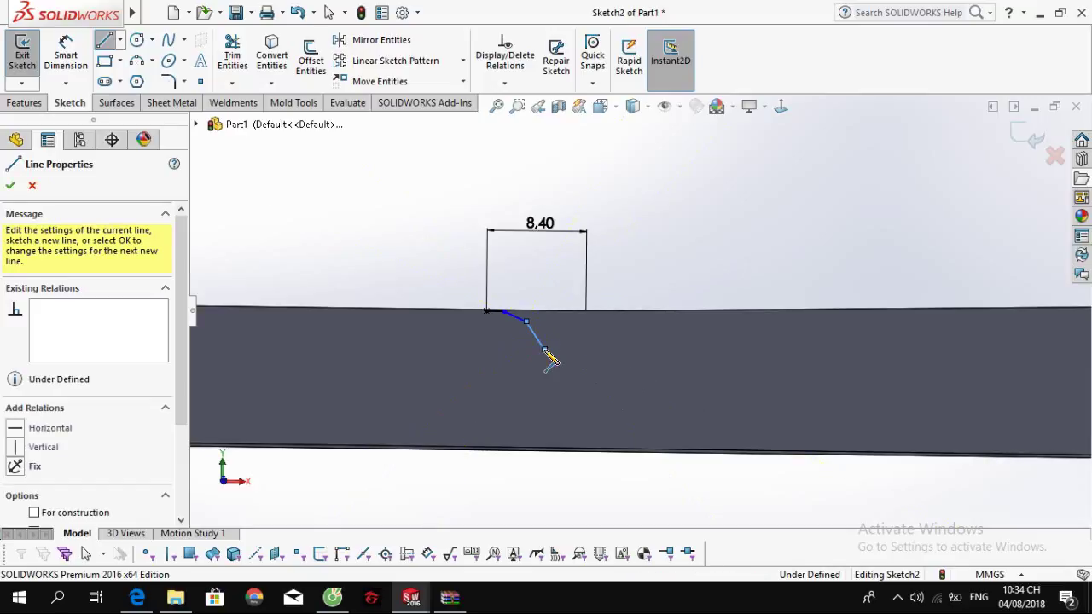
left_click(590, 336)
left_click(589, 336)
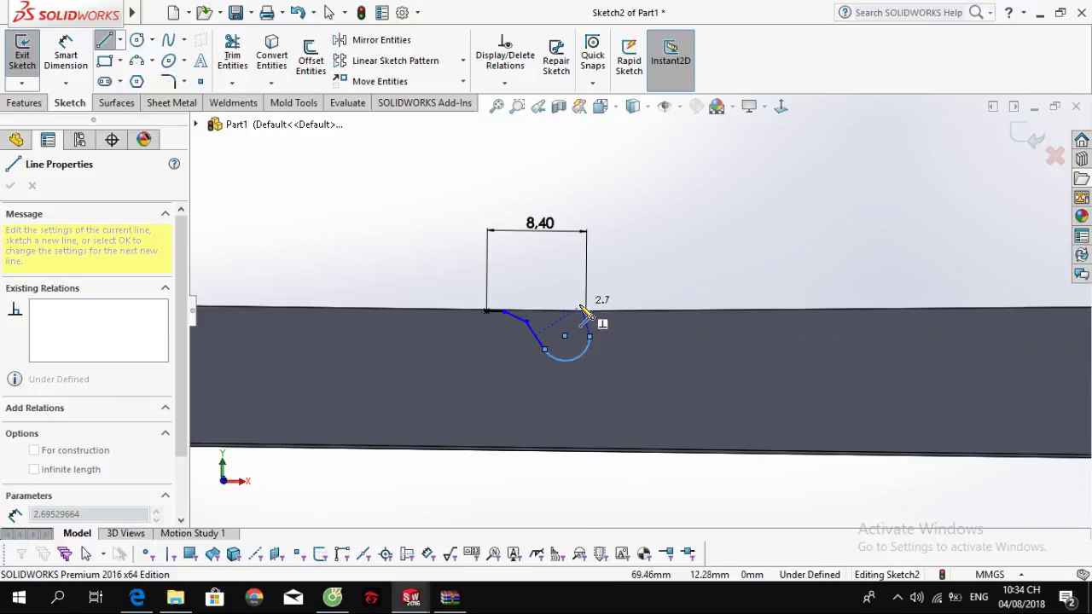
Step: Draw a short line from the arc's end up to the taper start and pull its free end clear of that vertex
scroll(585, 312, "down", 3)
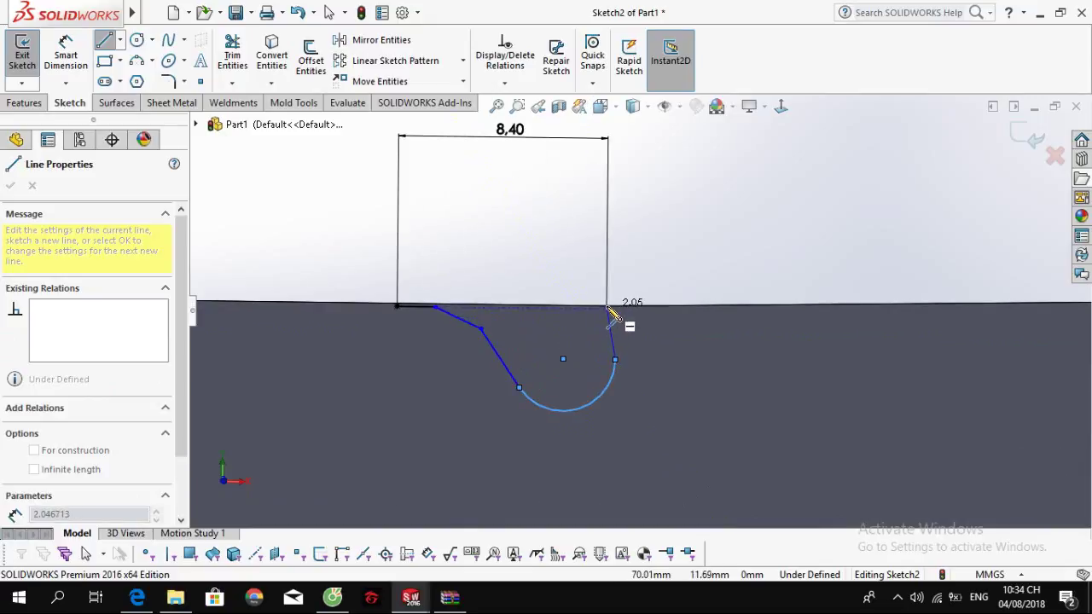
left_click(607, 305)
key("Escape")
mouse_move(606, 312)
left_mouse_down()
mouse_move(614, 329)
mouse_move(617, 315)
left_mouse_up()
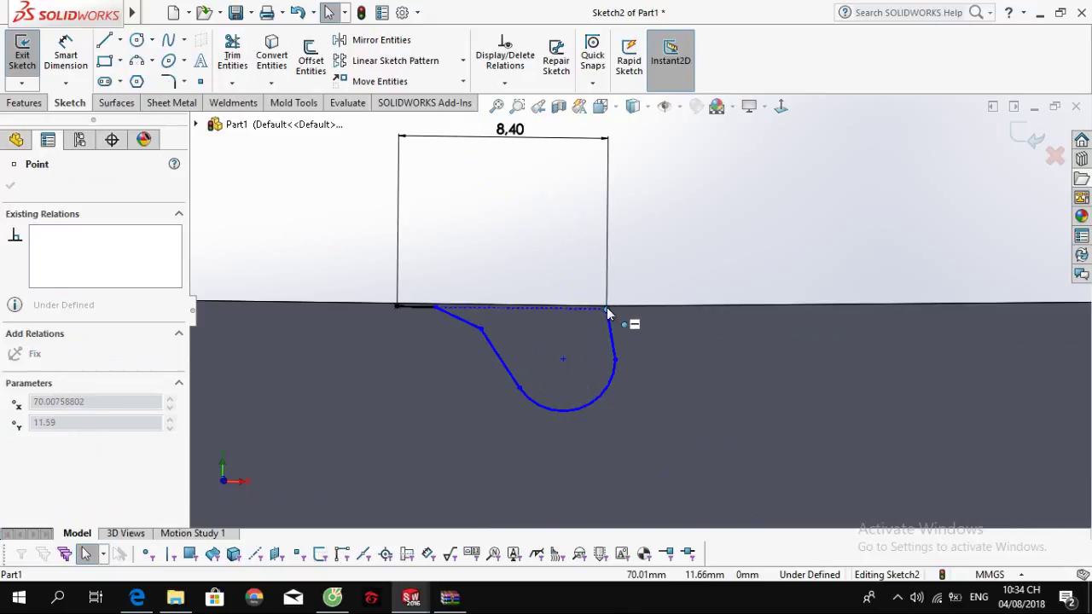
left_click_drag(606, 307, 586, 322)
left_click(633, 283)
key("Escape")
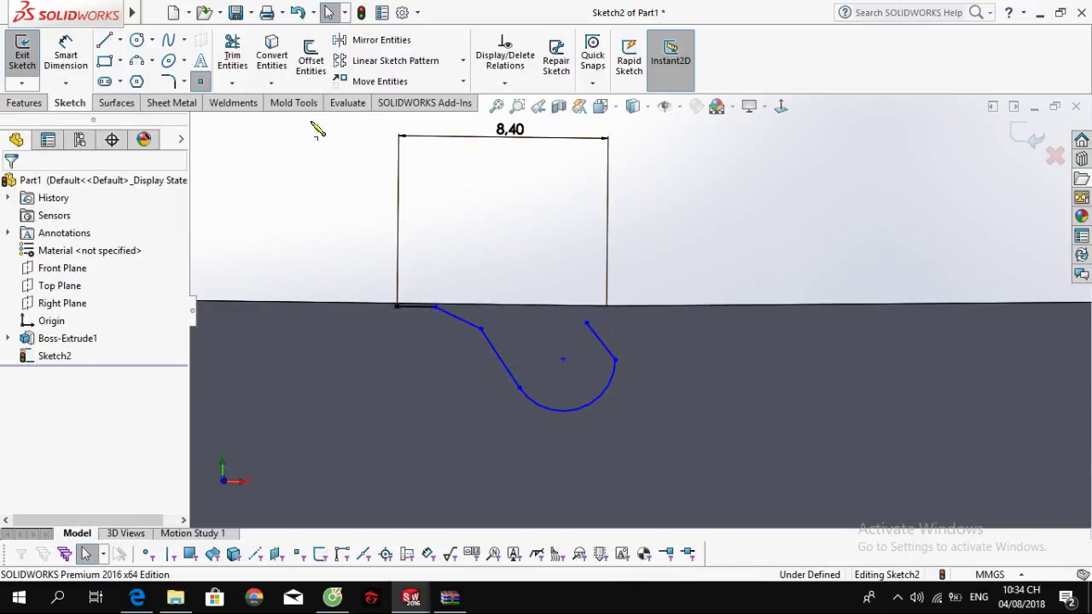
Step: Place a sketch point at the taper start and constrain it to the body's transverse edge with a Pierce relation
key("l")
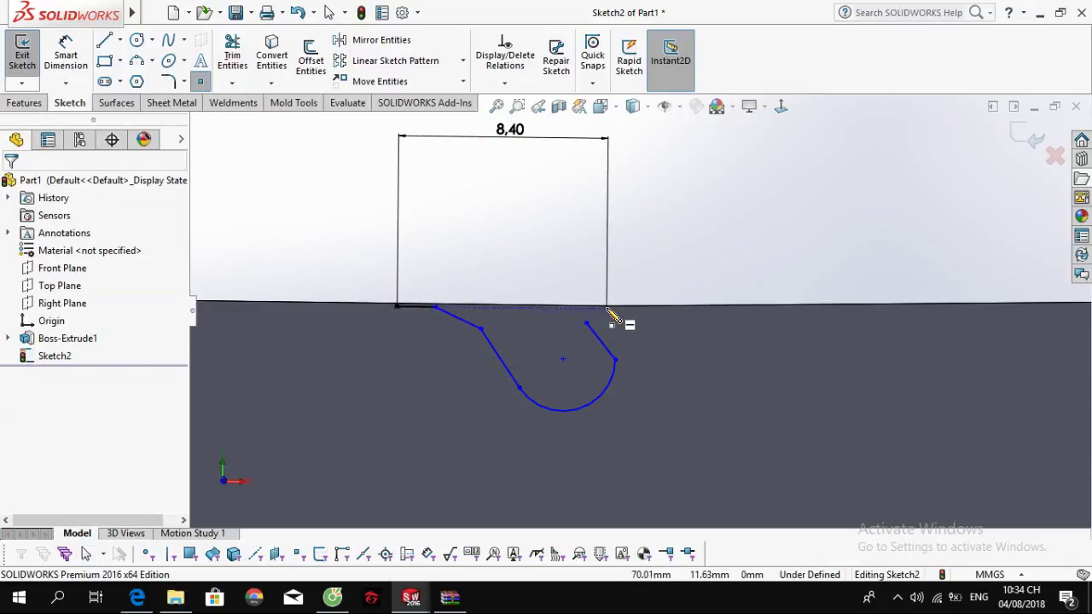
left_click(607, 309)
middle_click_drag(616, 309, 619, 350)
key("Escape")
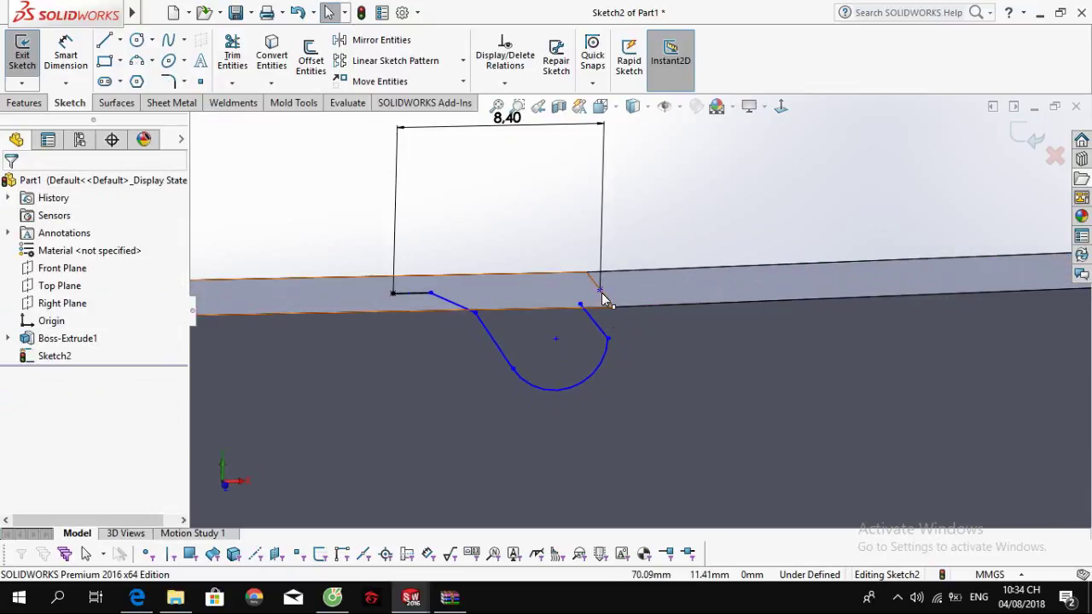
left_click(600, 290)
left_click(608, 299, "ctrl")
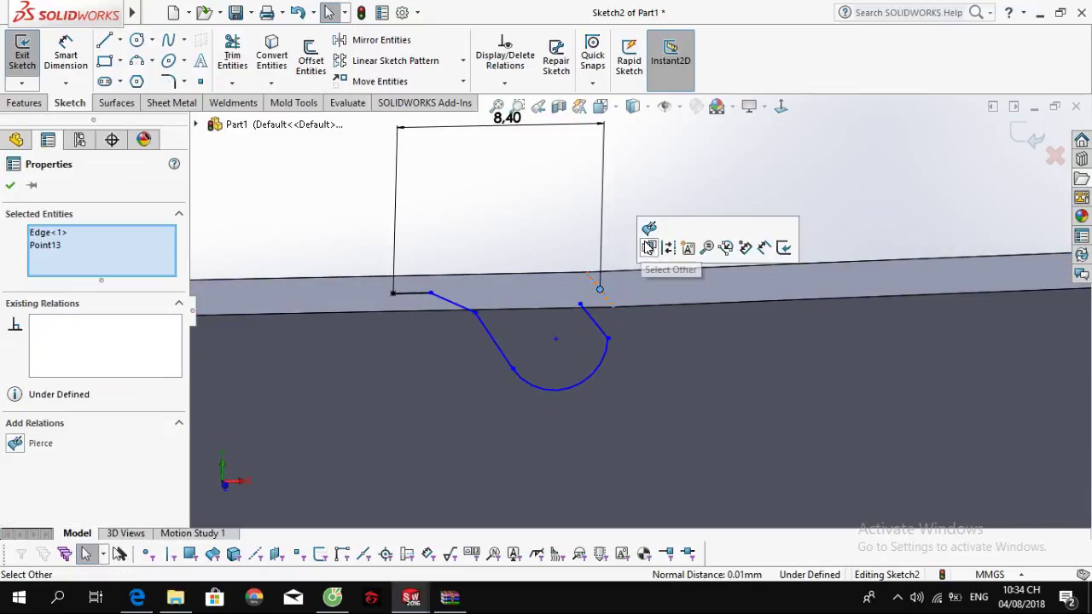
left_click(624, 246)
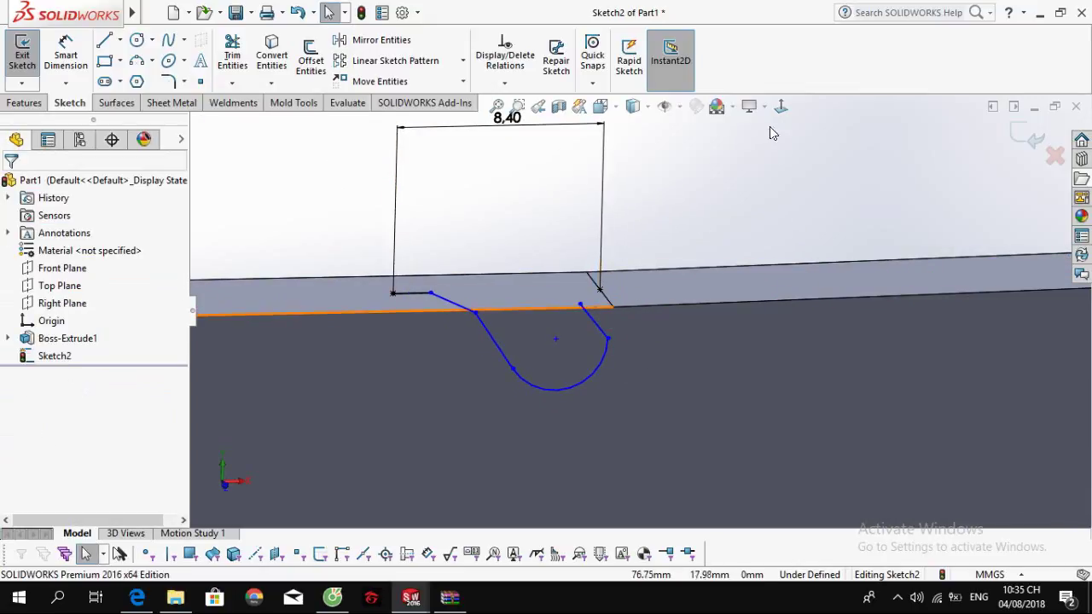
Step: View the sketch face-on, attach the short line's free end to the taper-start point and make the line tangent to the arc
left_click(780, 105)
scroll(499, 308, "down", 12)
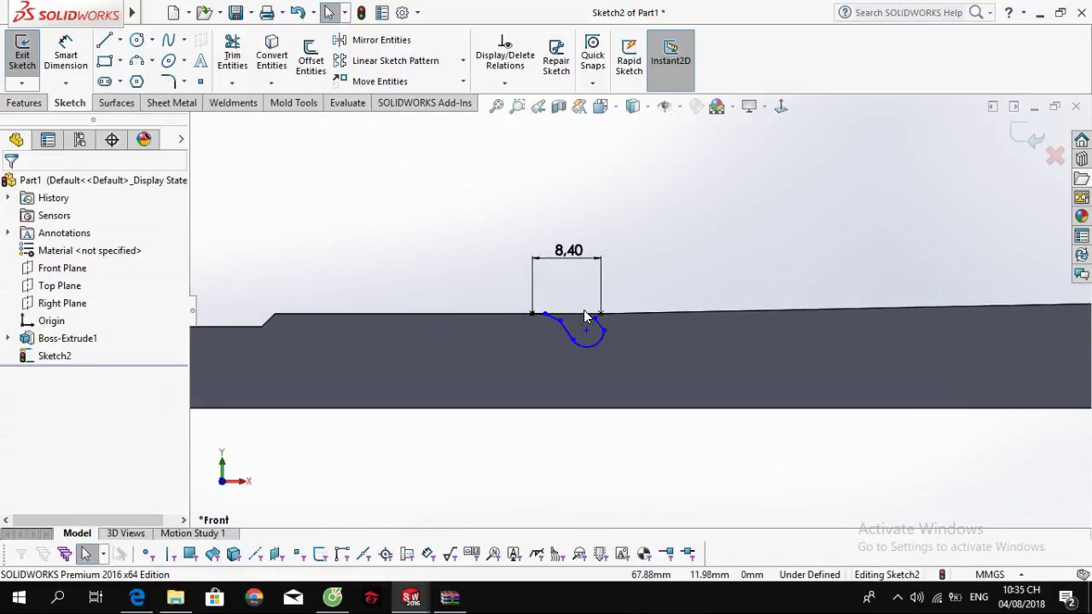
left_click_drag(614, 316, 642, 295)
left_click(571, 255)
left_click_drag(675, 400, 620, 327)
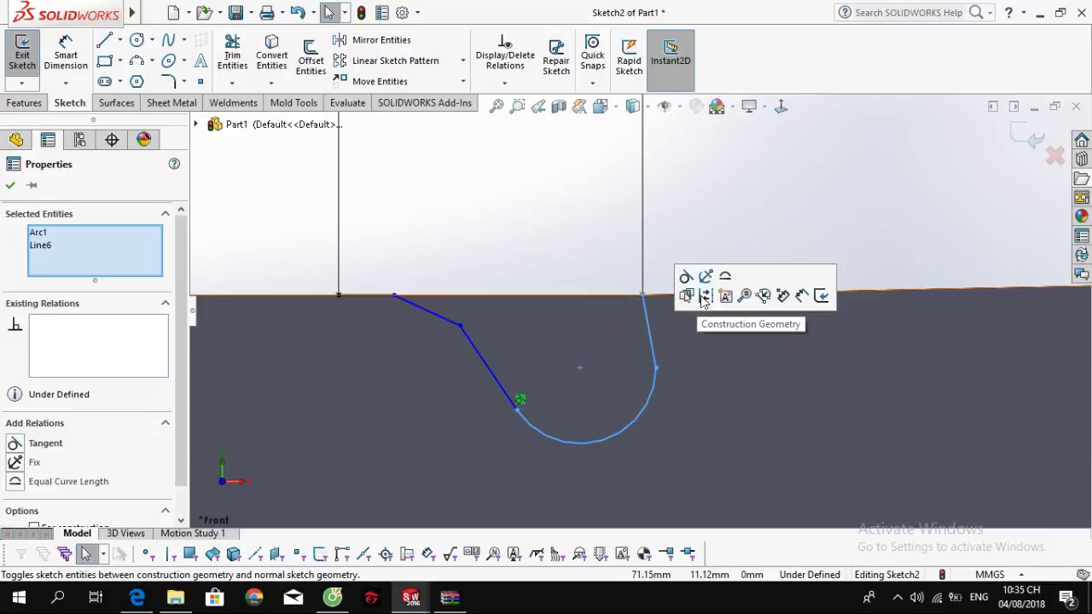
left_click(702, 281)
left_click(712, 437)
Step: Dimension the gullet arc's radius as 2.1 mm
key("d")
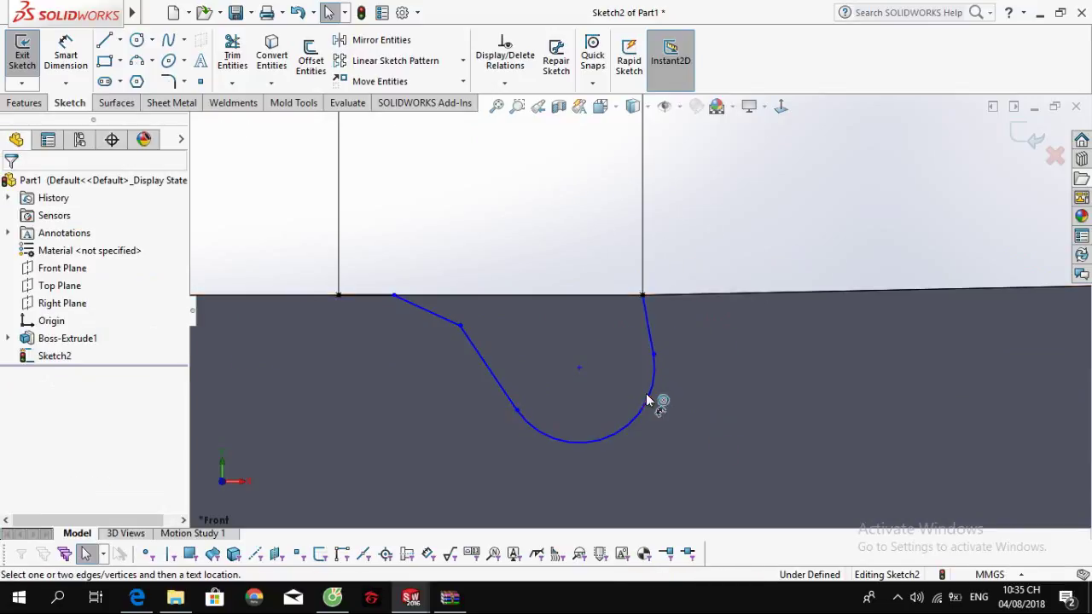
left_click(646, 401)
left_click(676, 431)
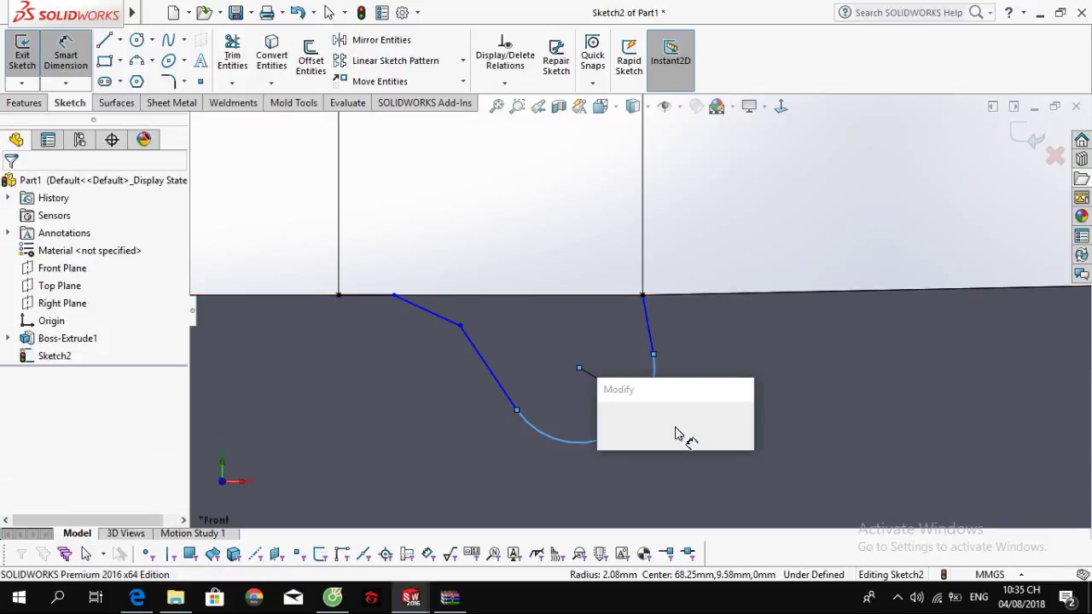
type("2.1")
key("Return")
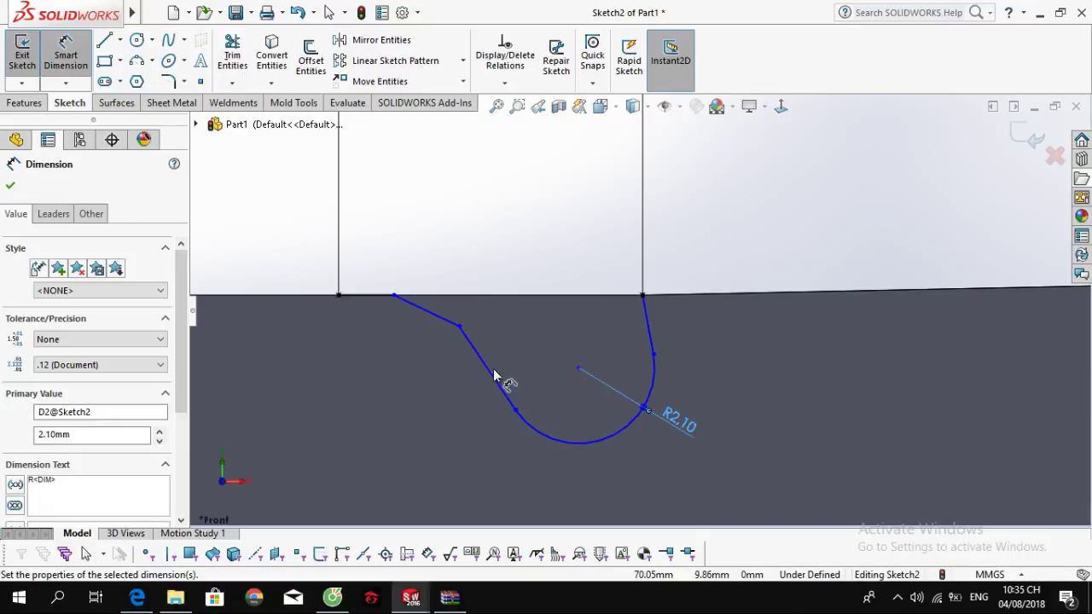
Step: Check Detail A in the drawing PDF and dimension the angle between the short relief line and the horizontal land as 3.5 degrees
left_click(435, 320)
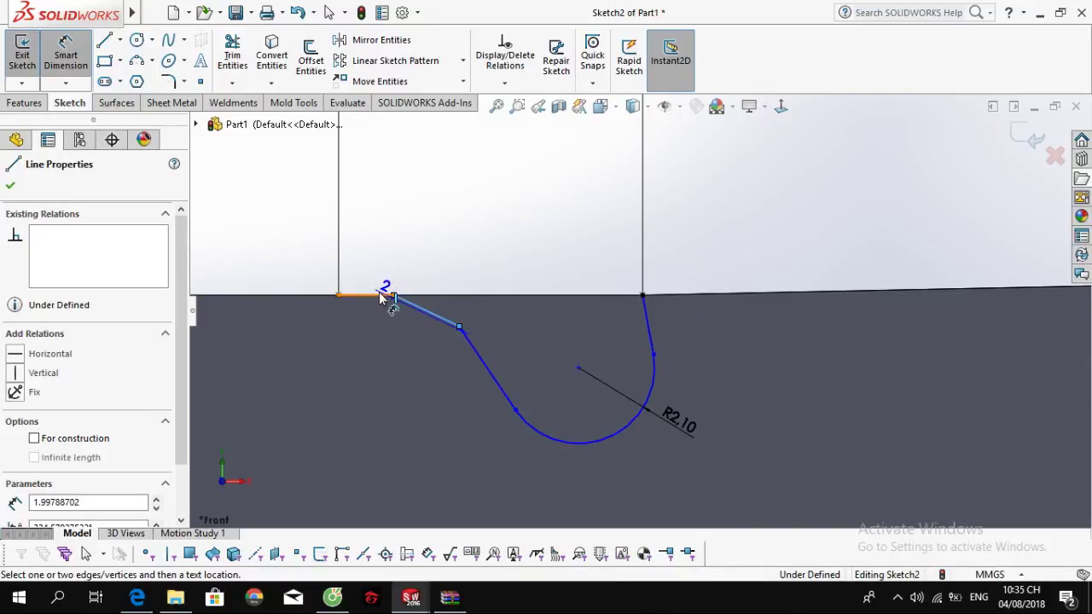
left_click(381, 296)
left_click(432, 303)
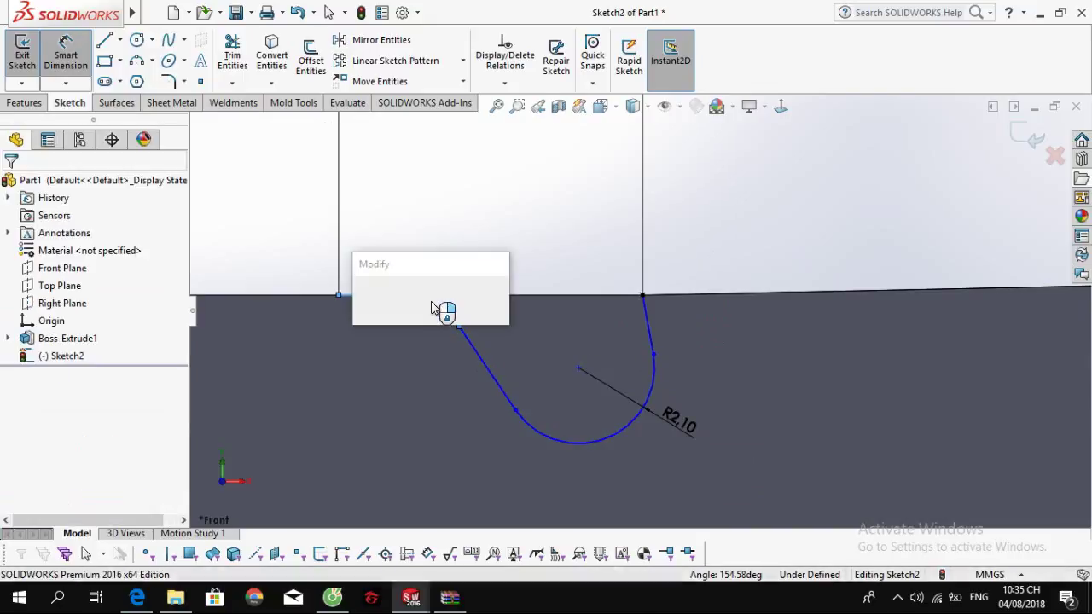
key("alt+Tab")
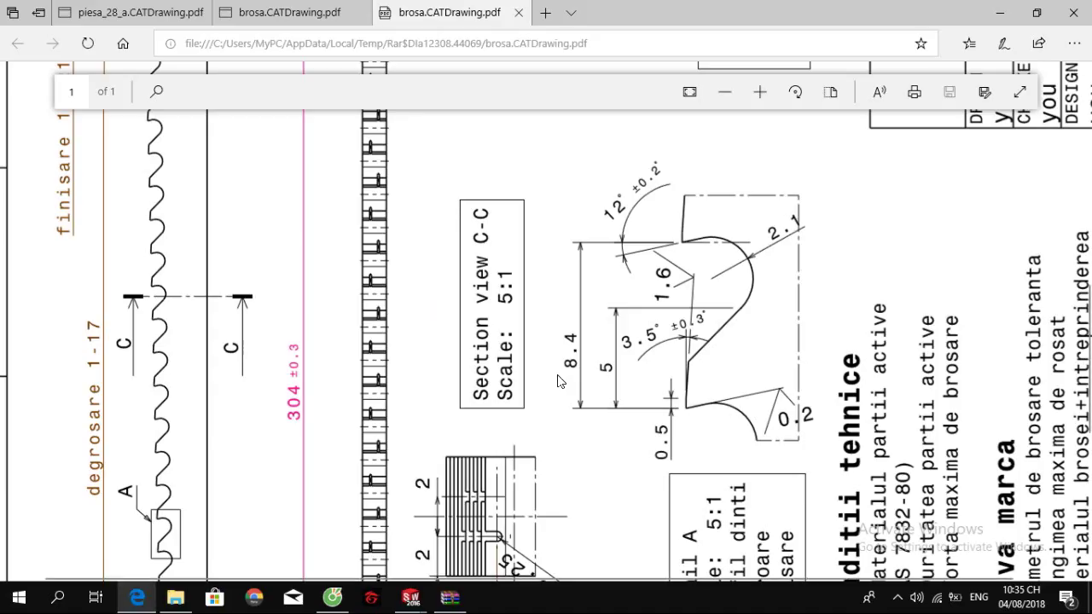
key("alt+Tab")
type("3.5")
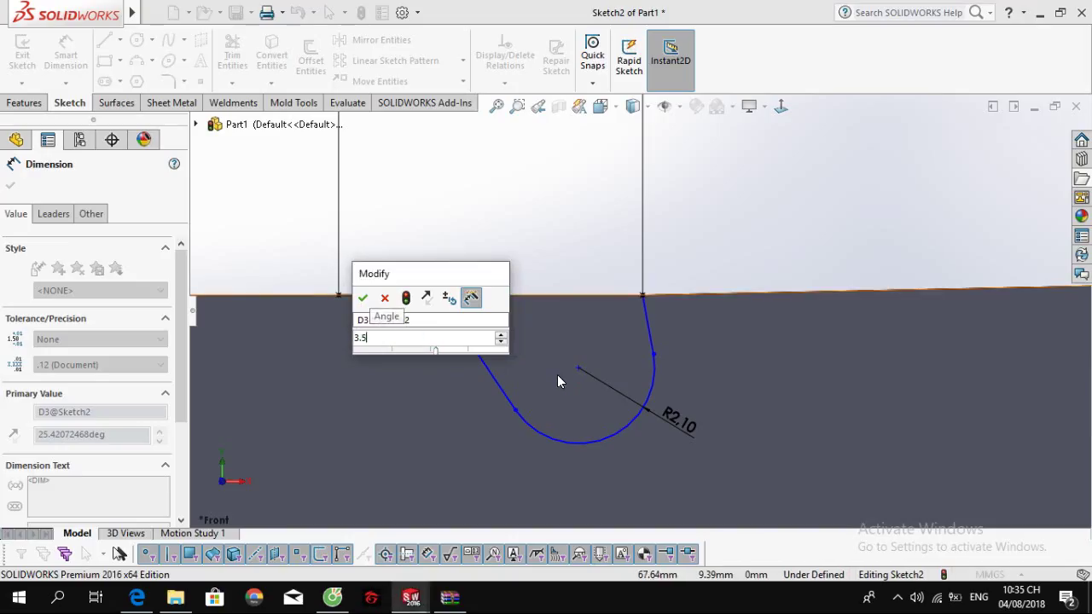
key("Return")
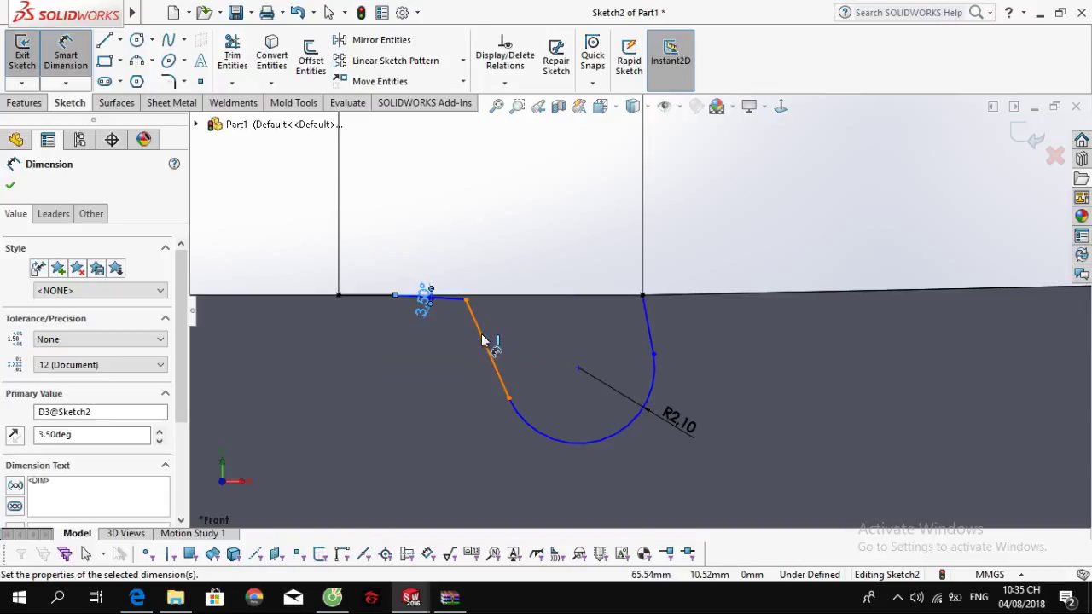
Step: Dimension the angle between the sloped flank line and the horizontal land as 45 degrees
mouse_move(482, 341)
left_mouse_down()
mouse_move(487, 331)
mouse_move(401, 298)
mouse_move(375, 300)
left_mouse_up()
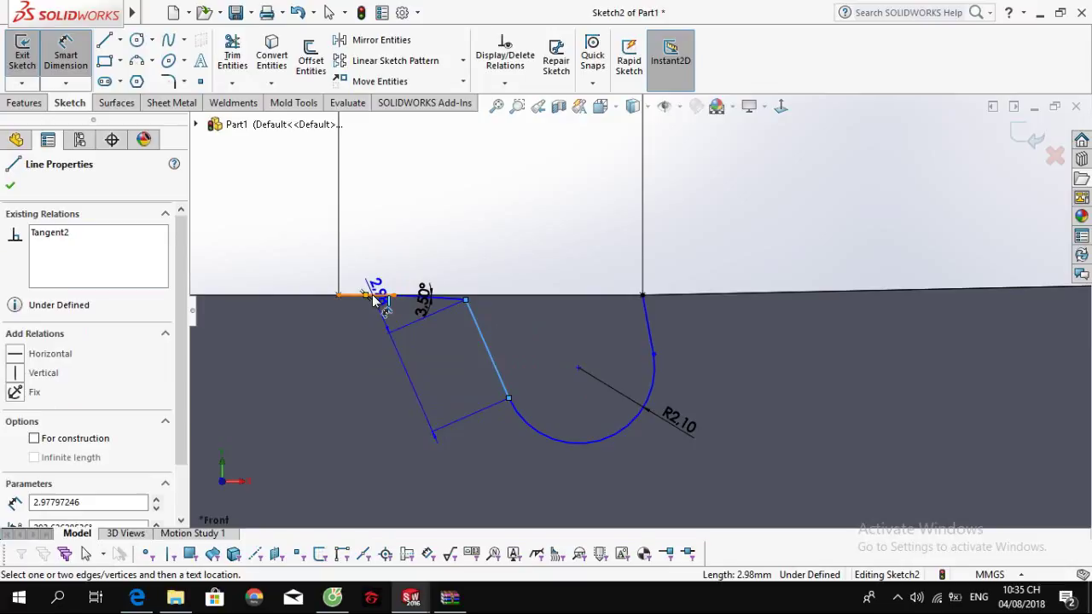
left_click(376, 298)
left_click(526, 329)
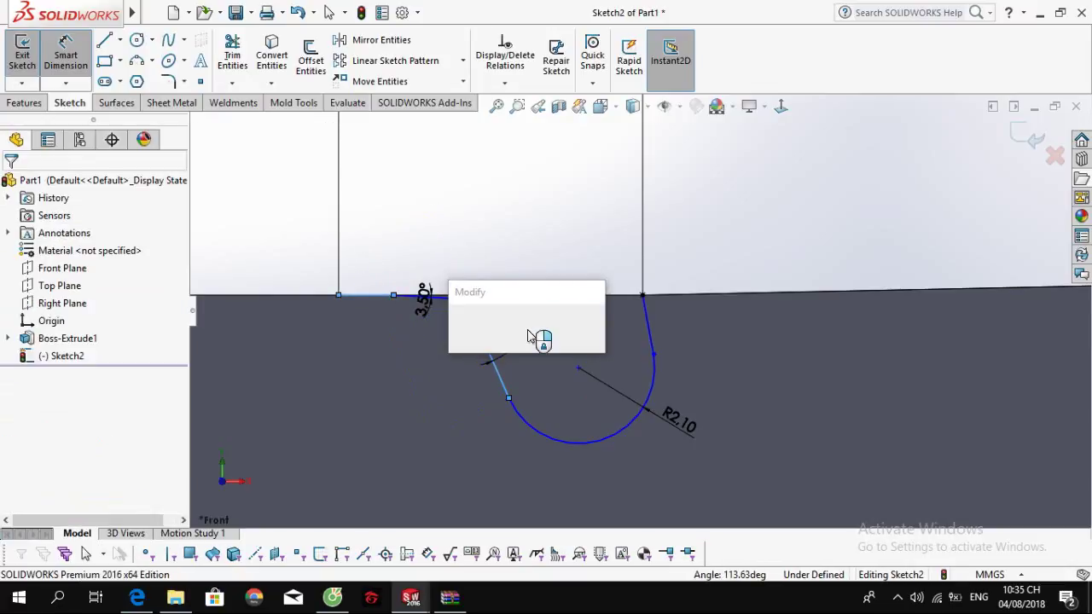
type("45")
key("Return")
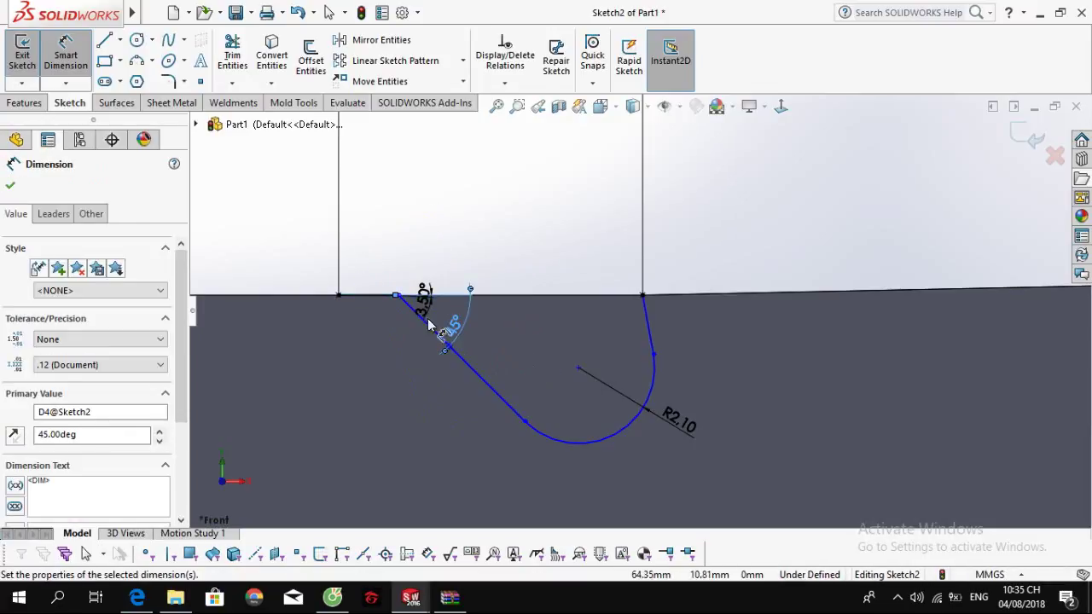
key("Escape")
Step: Dimension the length of the horizontal land at the tooth tip as 0.5 mm
scroll(402, 299, "down", 5)
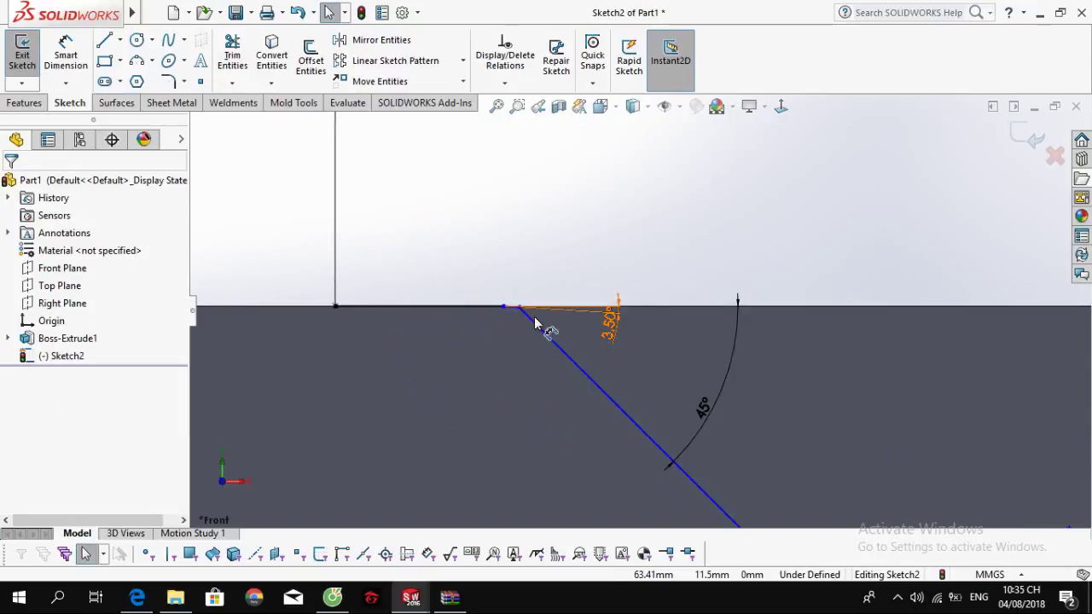
mouse_move(520, 310)
left_mouse_down()
mouse_move(609, 330)
mouse_move(470, 316)
mouse_move(490, 321)
left_mouse_up()
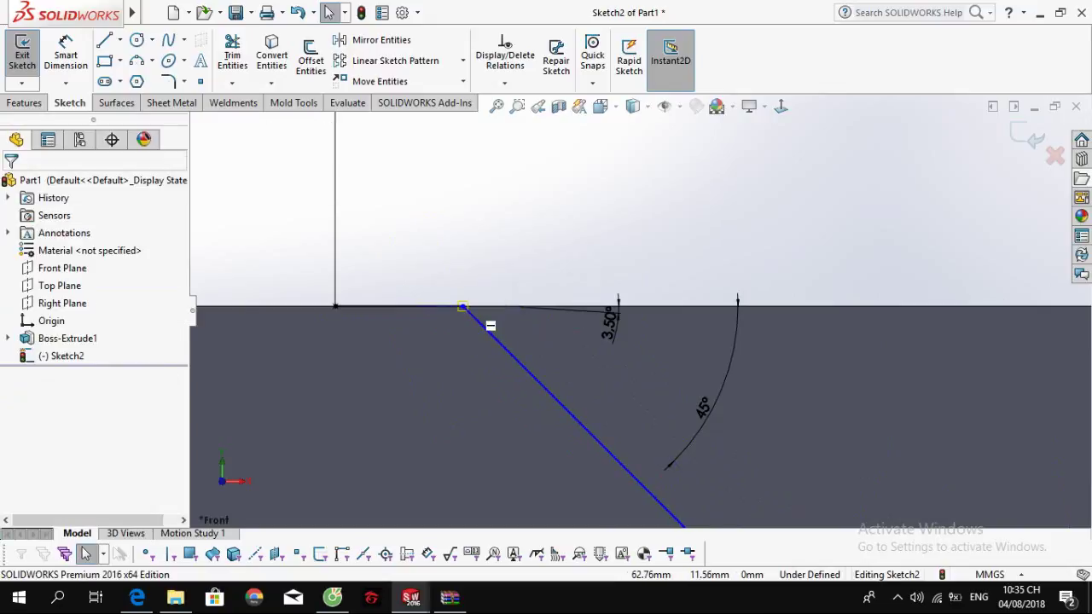
right_click_drag(421, 242, 447, 157)
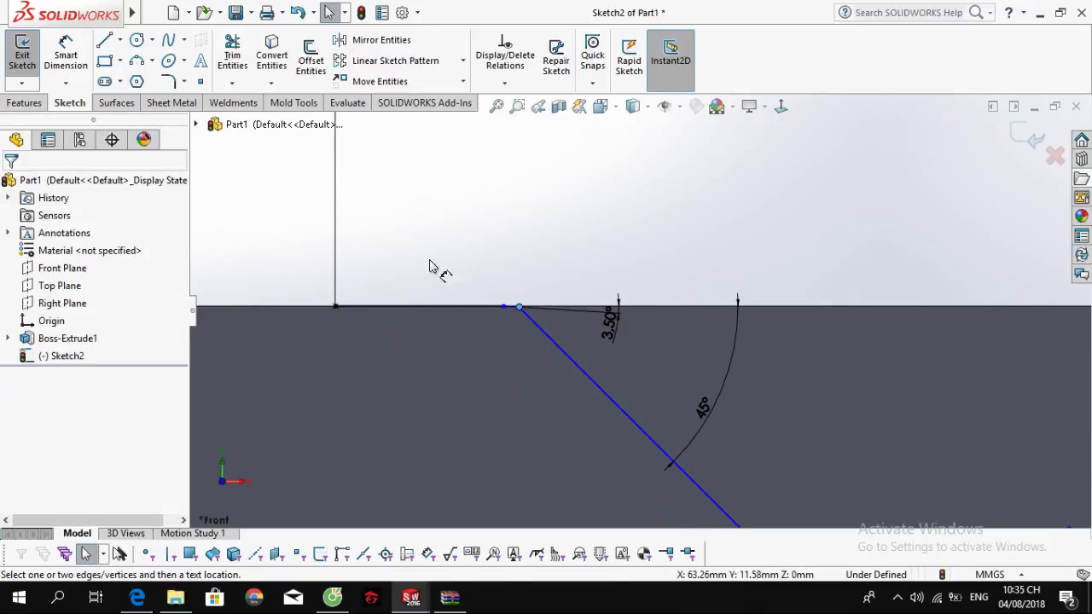
left_click(440, 306)
key("Escape")
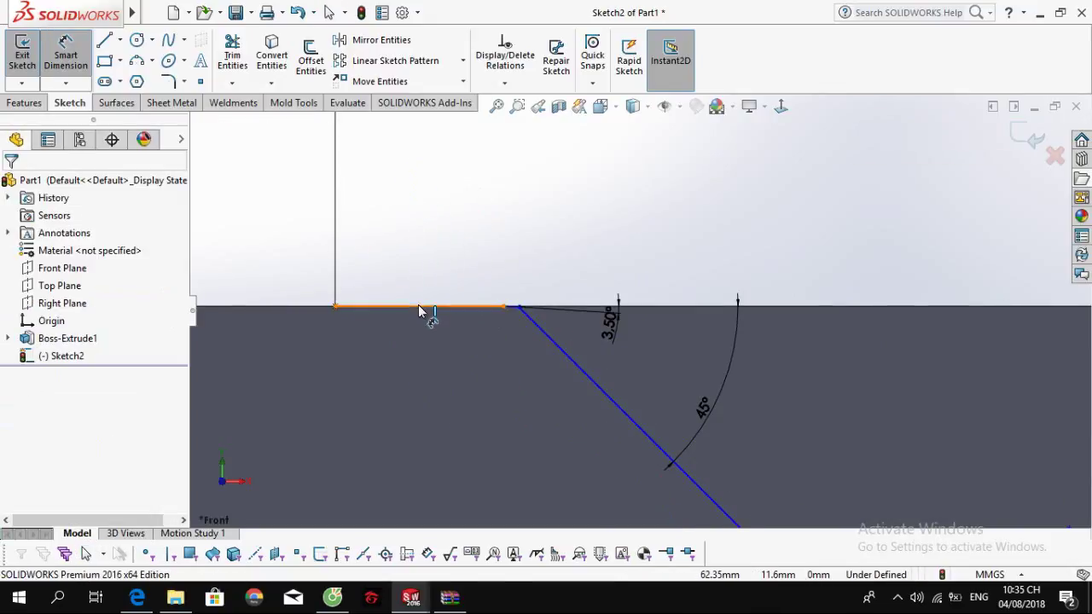
left_click(422, 307)
left_click(408, 177)
type("0.5")
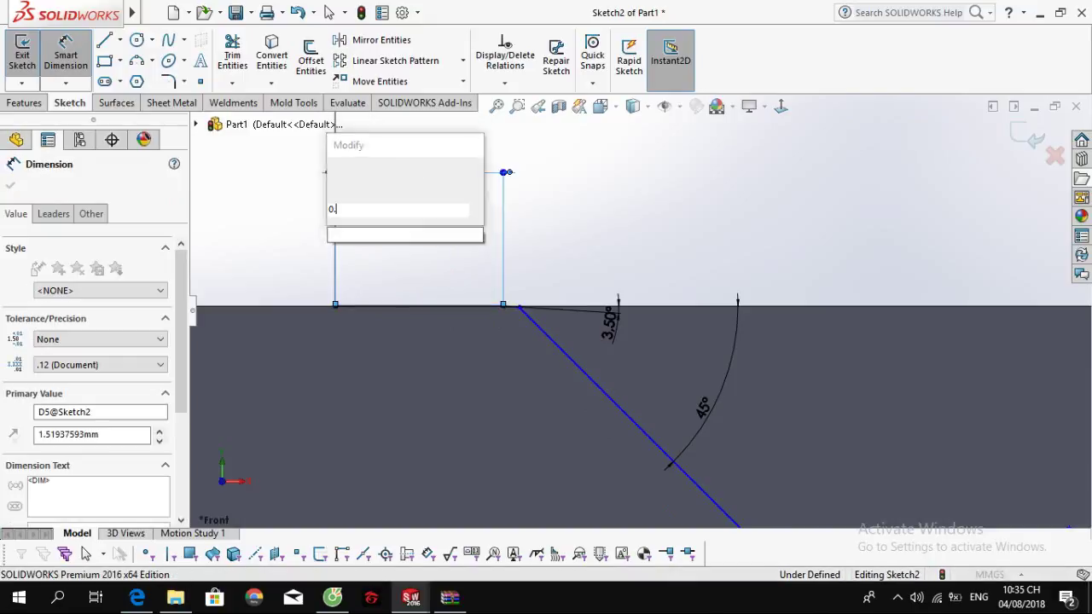
key("Return")
scroll(469, 264, "up", 5)
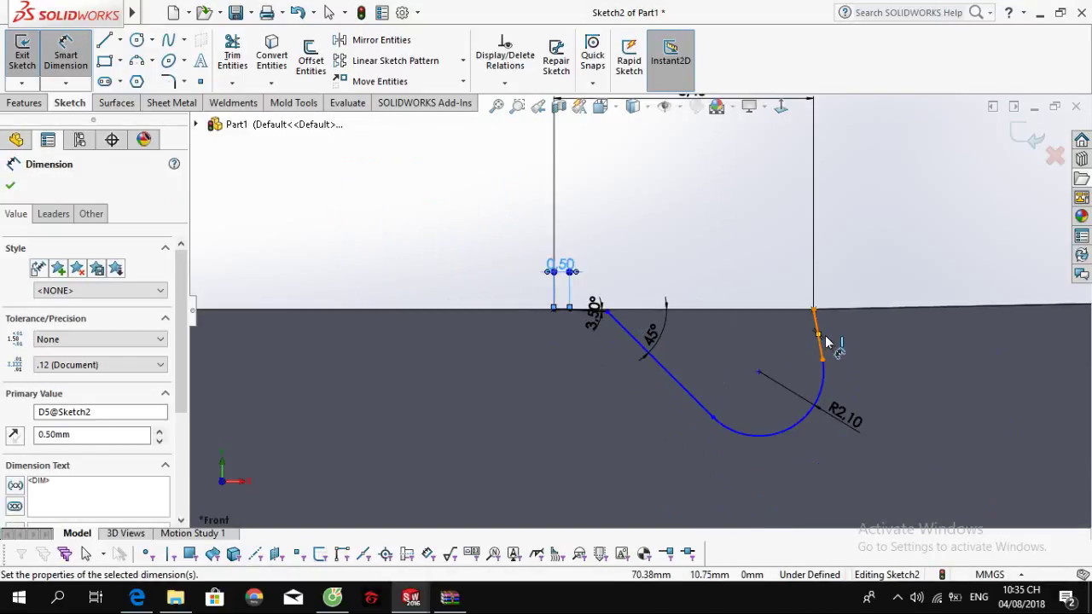
Step: Draw a vertical line about 1.77 mm long upward from the taper-start point
left_click(820, 339)
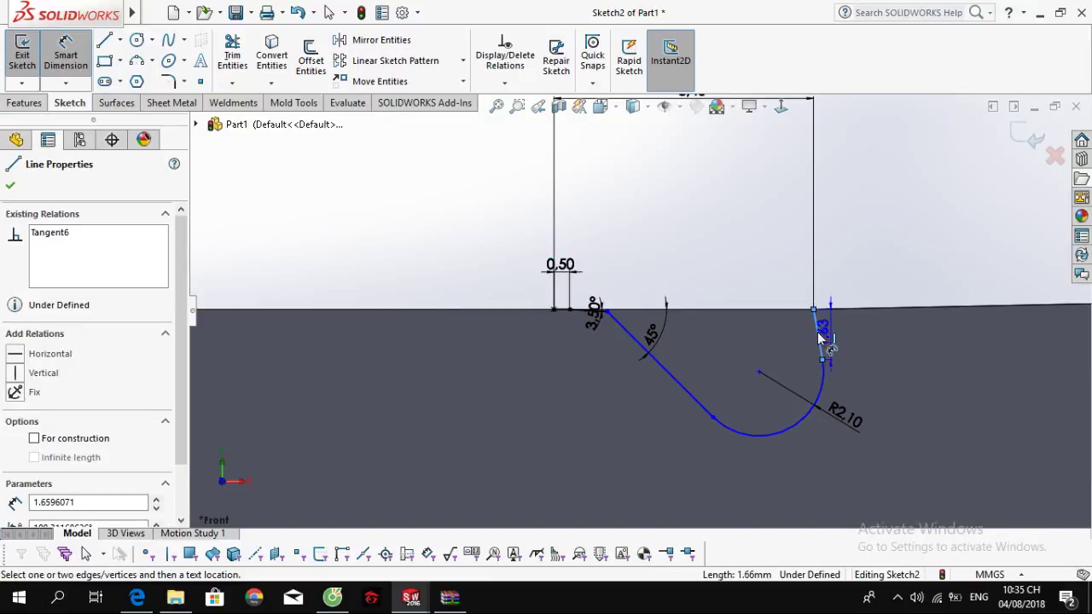
key("Escape")
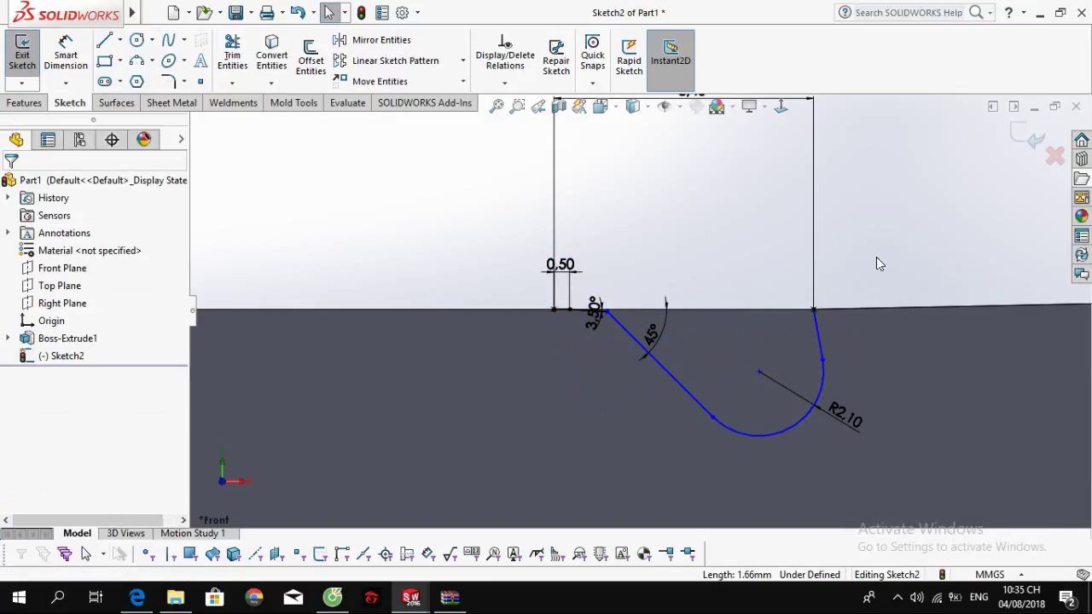
key("l")
left_click(813, 310)
left_click(814, 255)
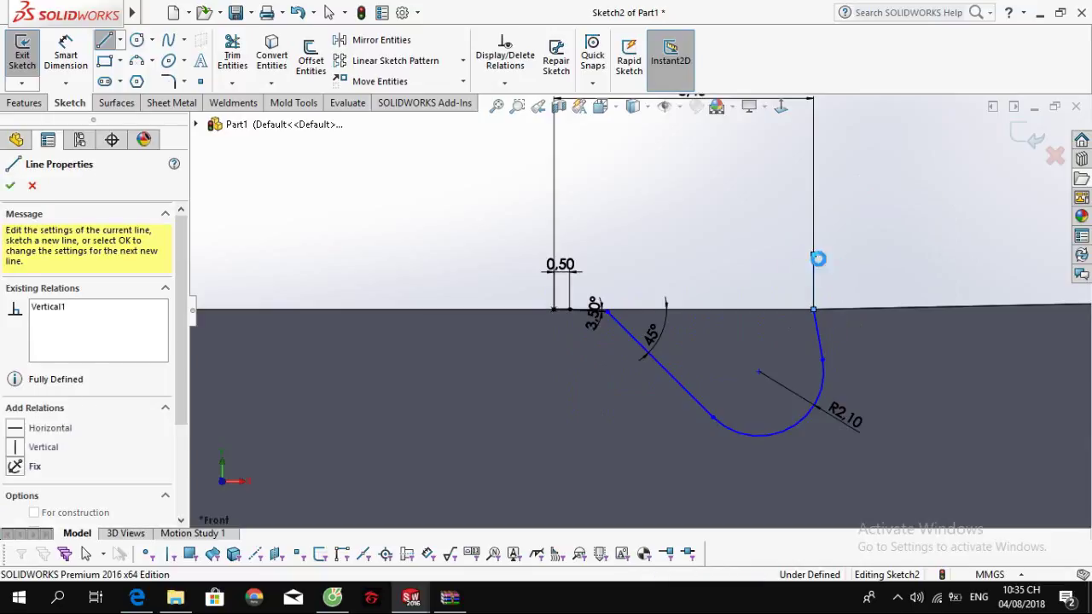
key("Escape")
Step: Convert the vertical line above the taper-start point to construction geometry
left_click_drag(841, 291, 748, 220)
key("Escape")
left_click(690, 93)
scroll(59, 478, "down", 2)
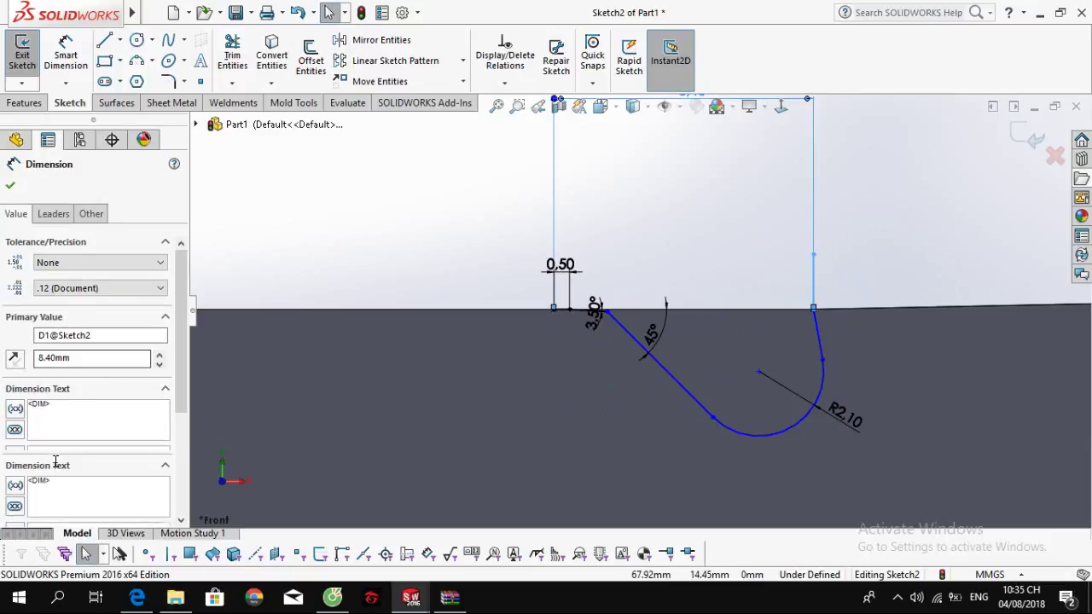
scroll(153, 392, "down", 2)
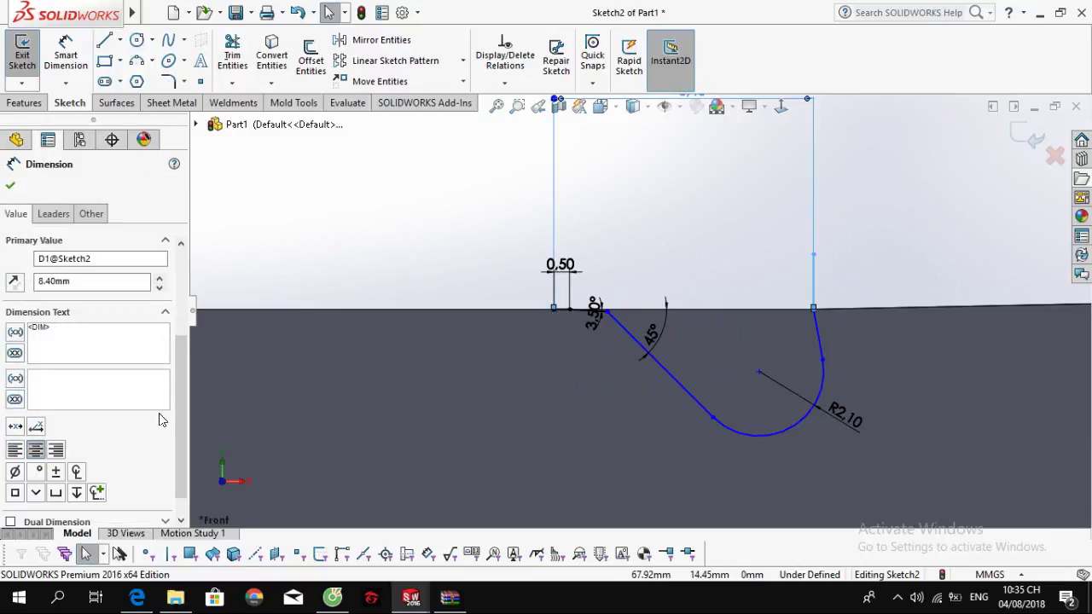
scroll(83, 450, "up", 1)
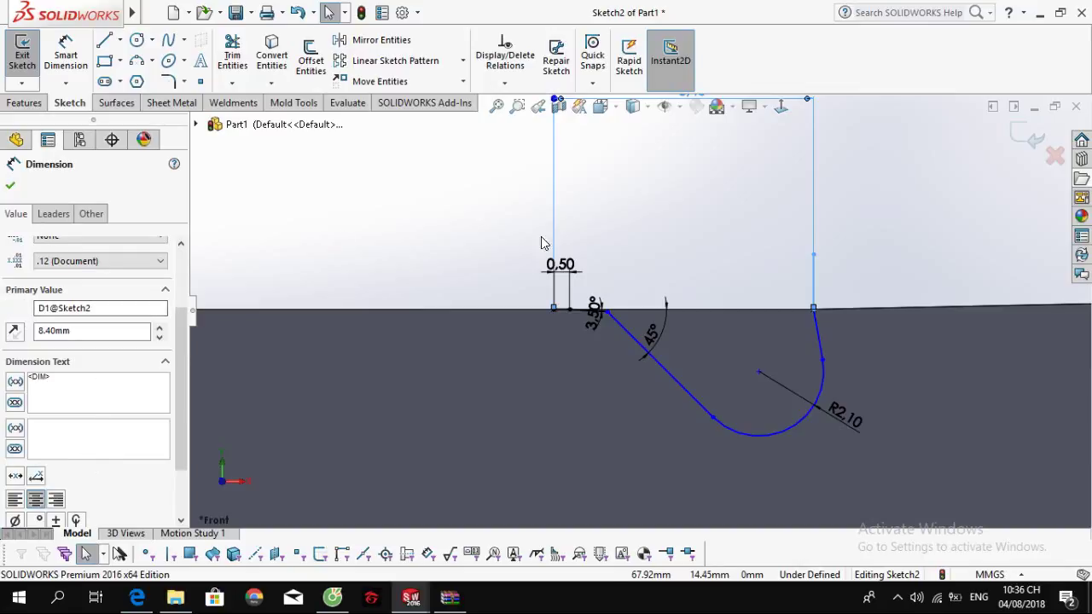
left_click(758, 236)
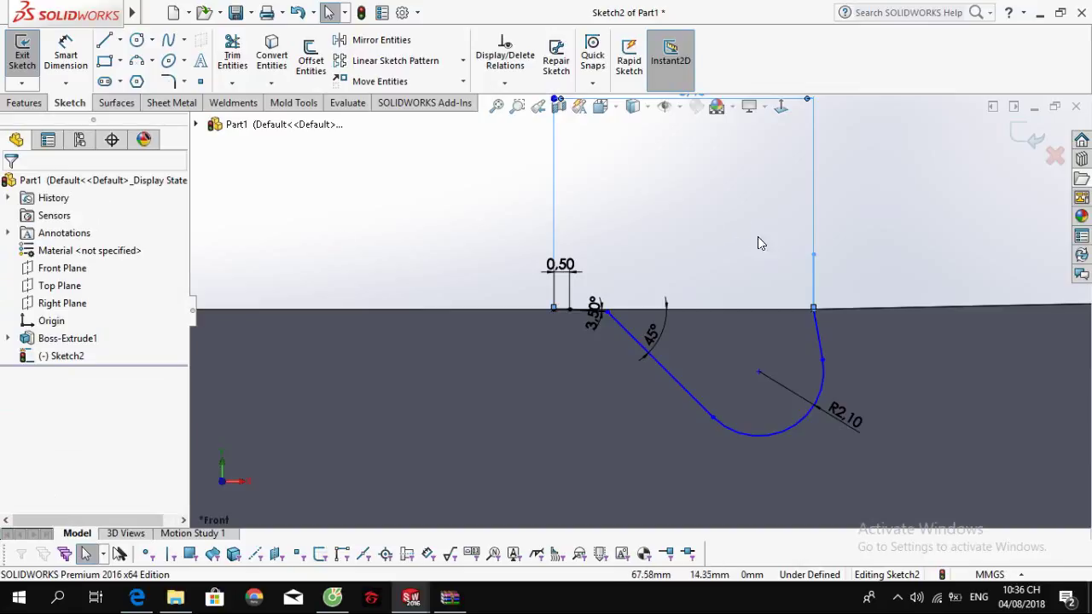
left_click(817, 273)
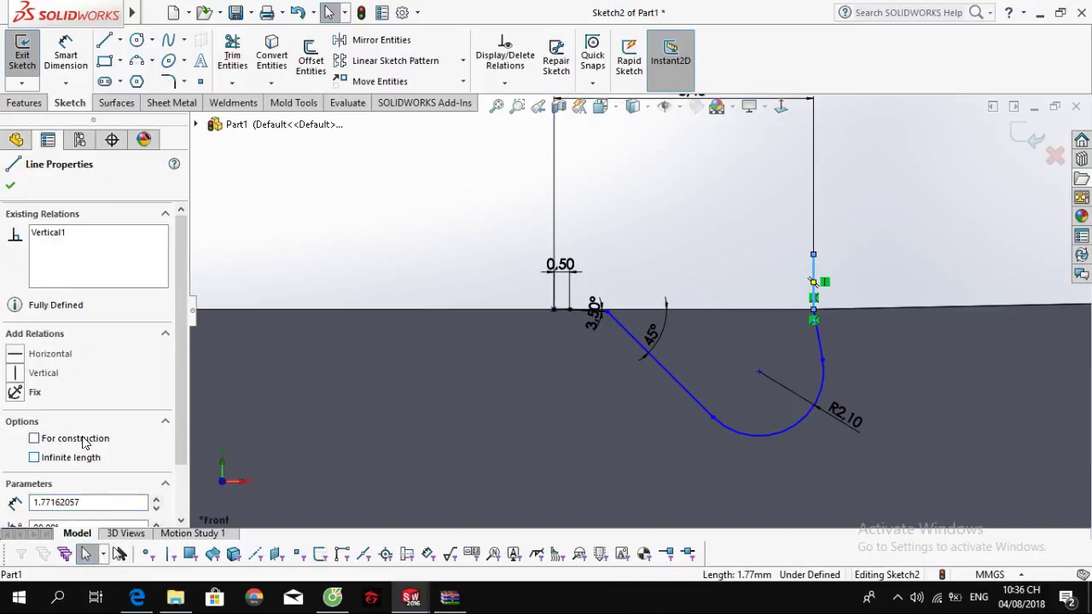
left_click(344, 203)
Step: Dimension the angle between the short tooth-face line and the vertical construction line as 12 degrees
right_click_drag(736, 203, 749, 105)
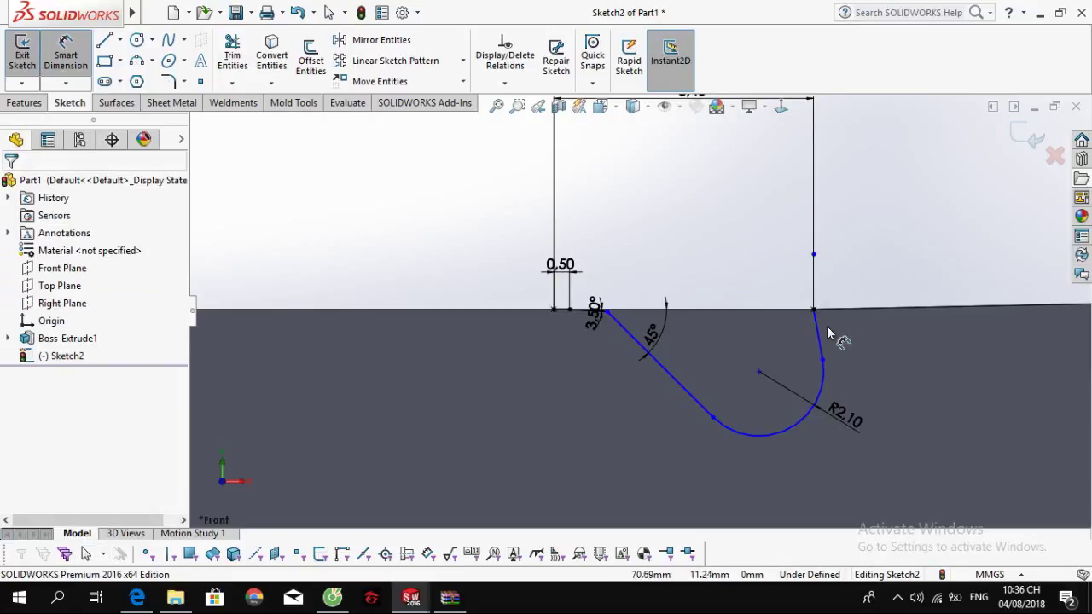
left_click(816, 314)
left_click(812, 281)
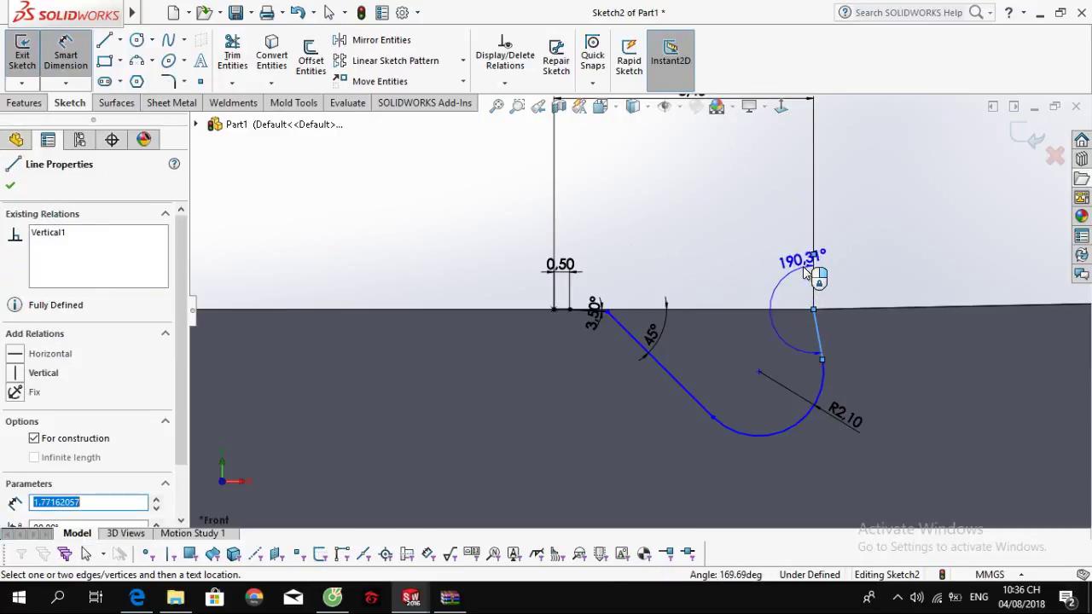
left_click(814, 270)
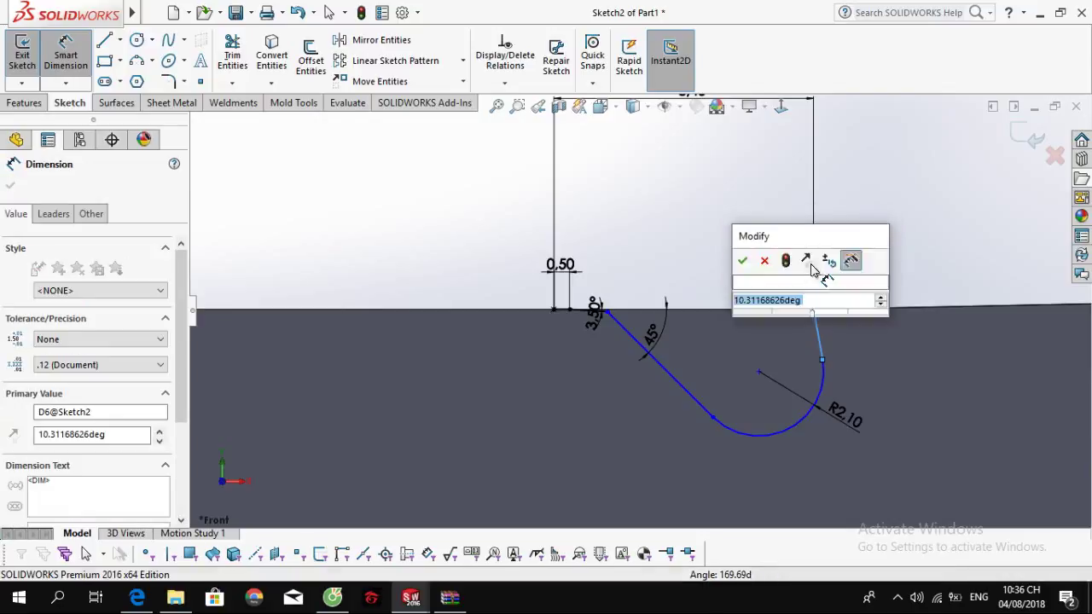
type("12")
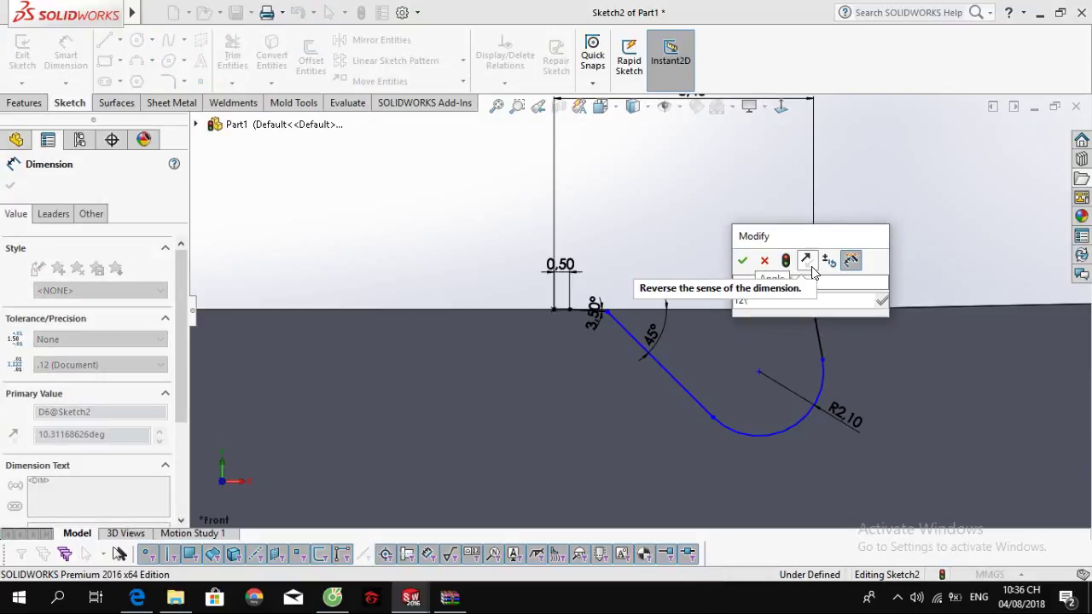
key("Escape")
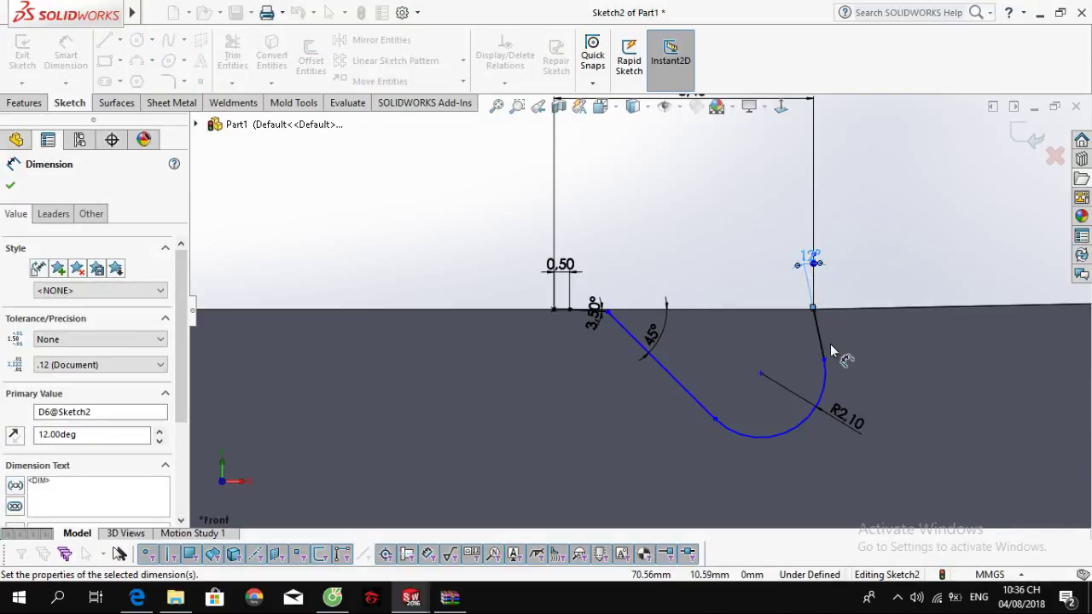
key("Escape")
Step: Pull the arc's upper end upward and dimension the horizontal distance from the tooth tip to the flank's tangent point as 5 mm
mouse_move(825, 363)
left_mouse_down()
mouse_move(825, 379)
mouse_move(821, 347)
left_mouse_up()
right_click_drag(685, 211, 693, 166)
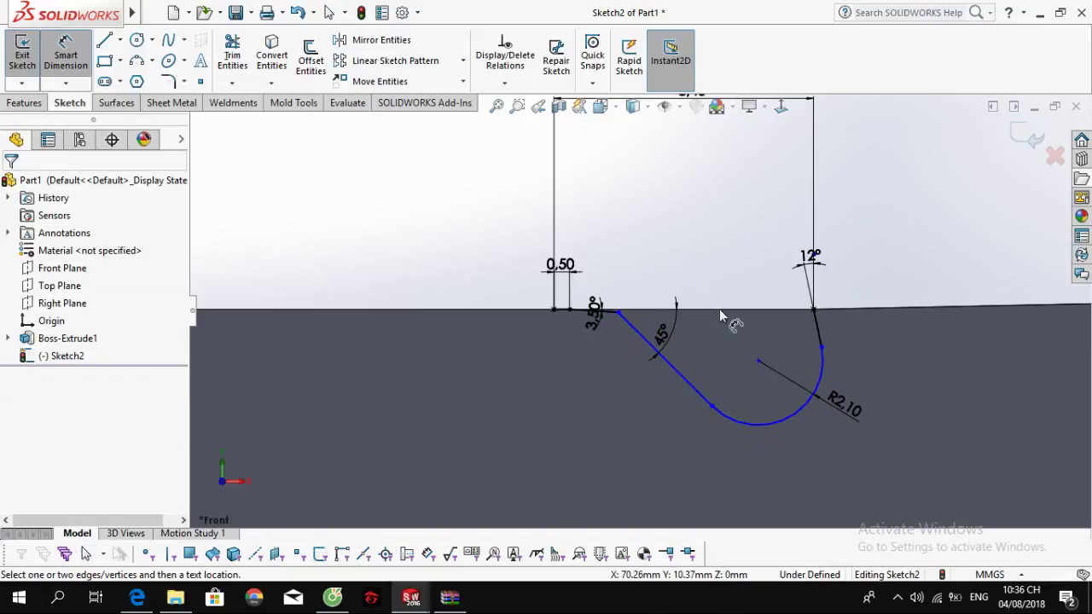
left_click(712, 406)
left_click(555, 309)
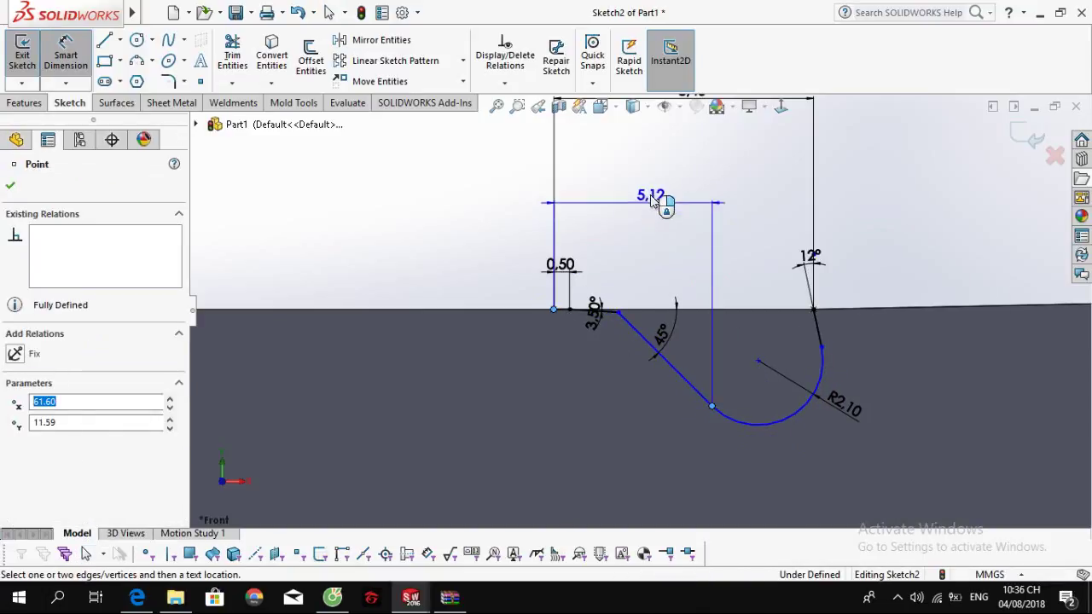
left_click(625, 190)
type("5.11998458mm")
key("Return")
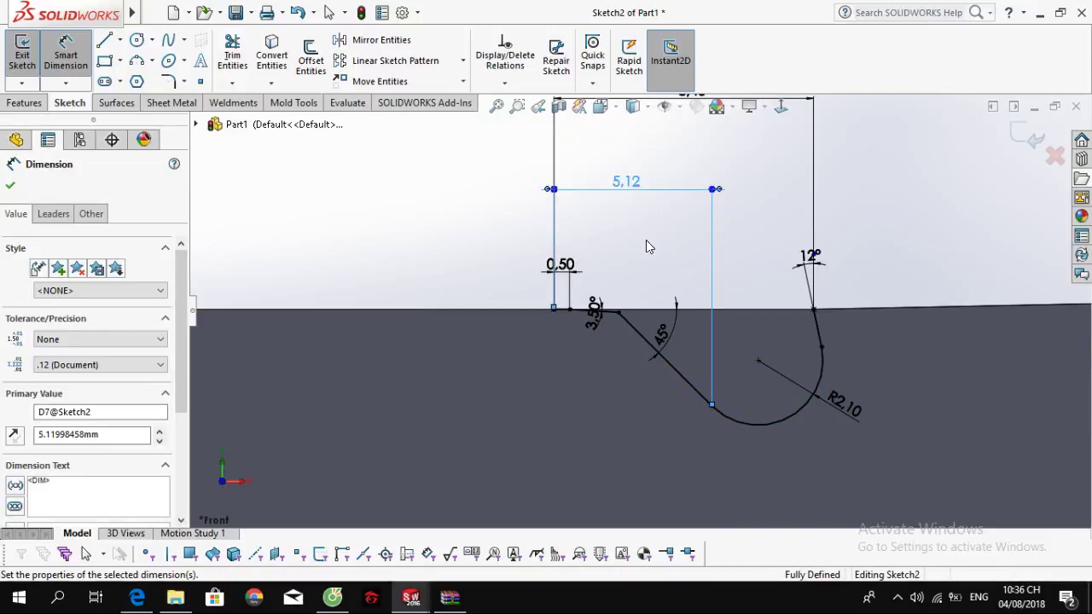
key("Escape")
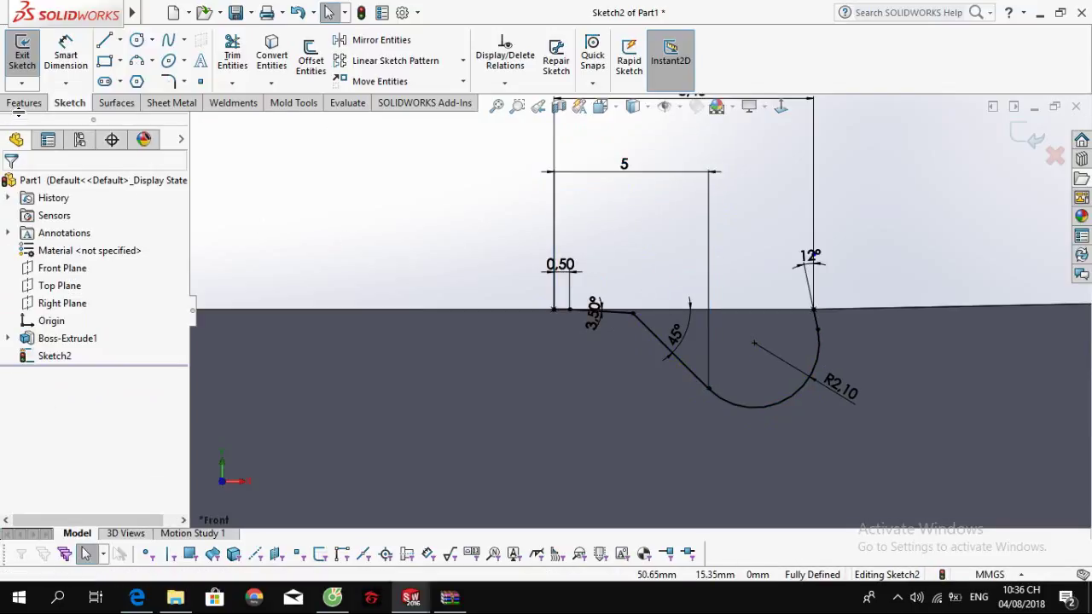
left_click(26, 103)
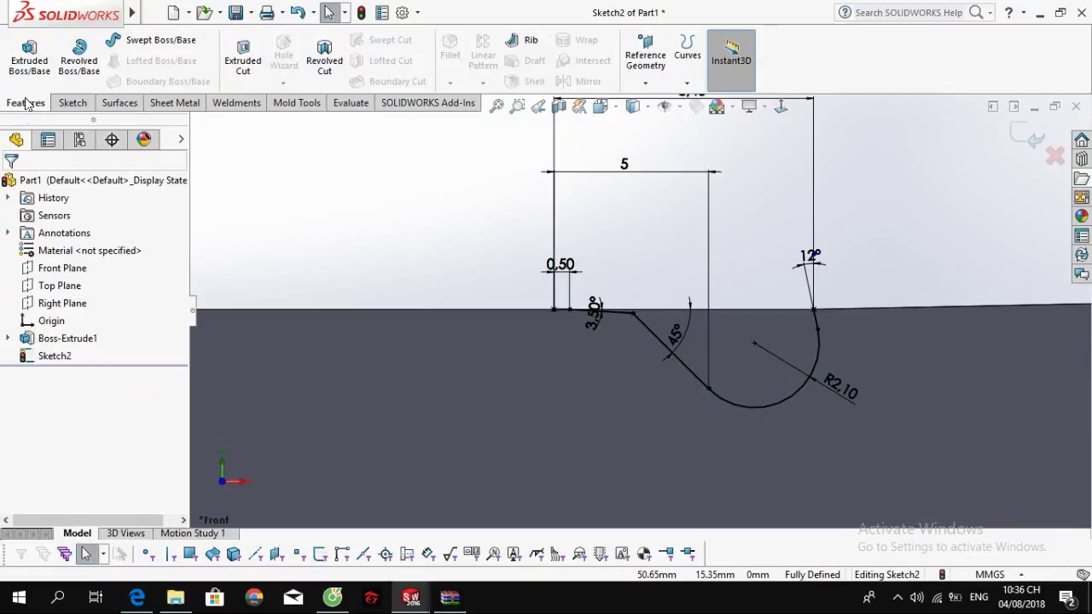
left_click(243, 59)
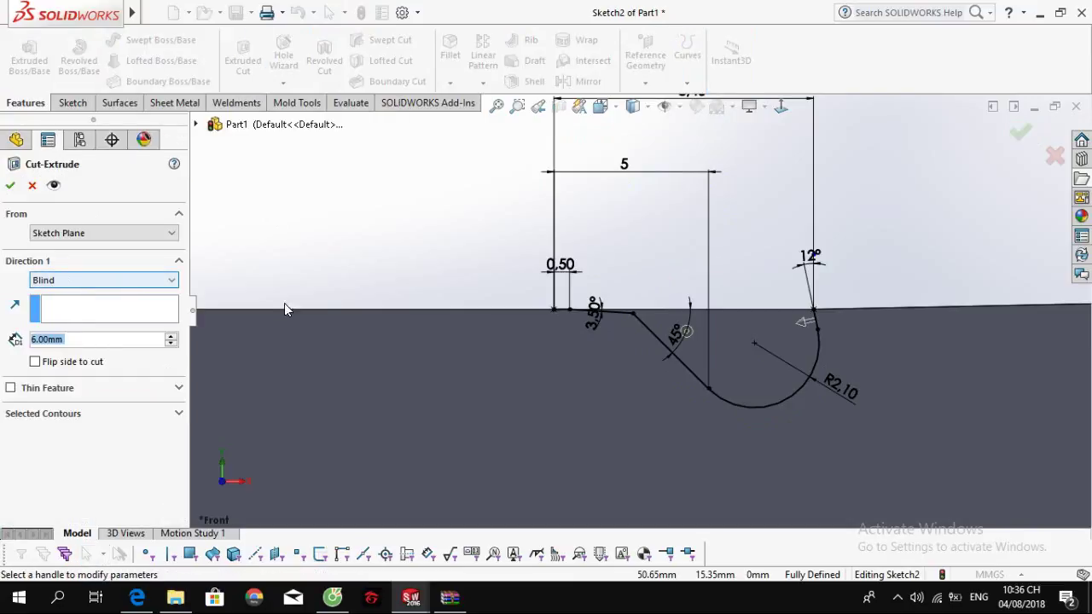
left_click(33, 185)
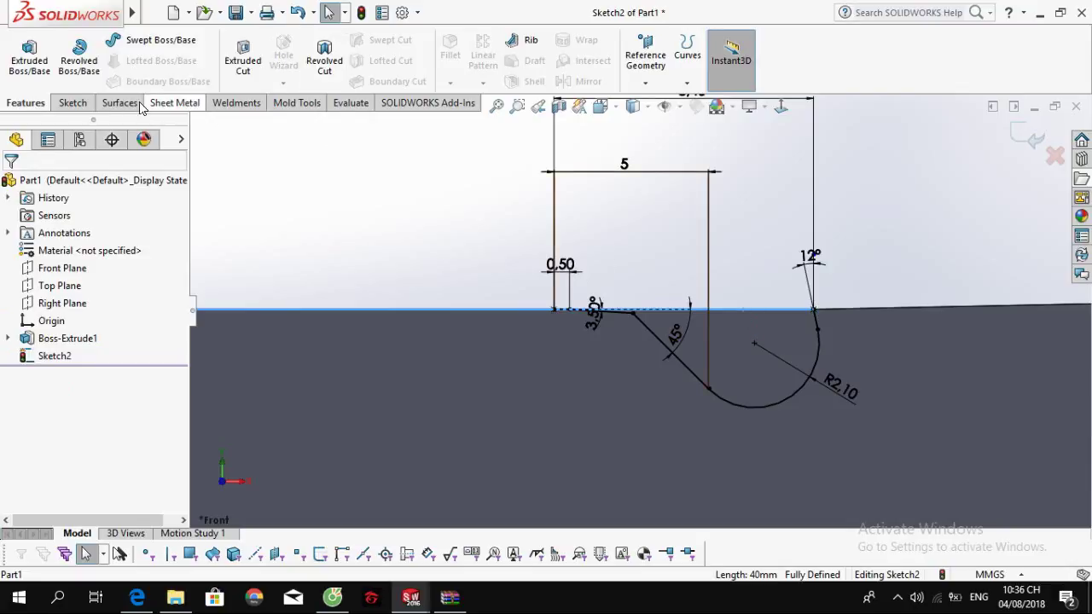
left_click(77, 102)
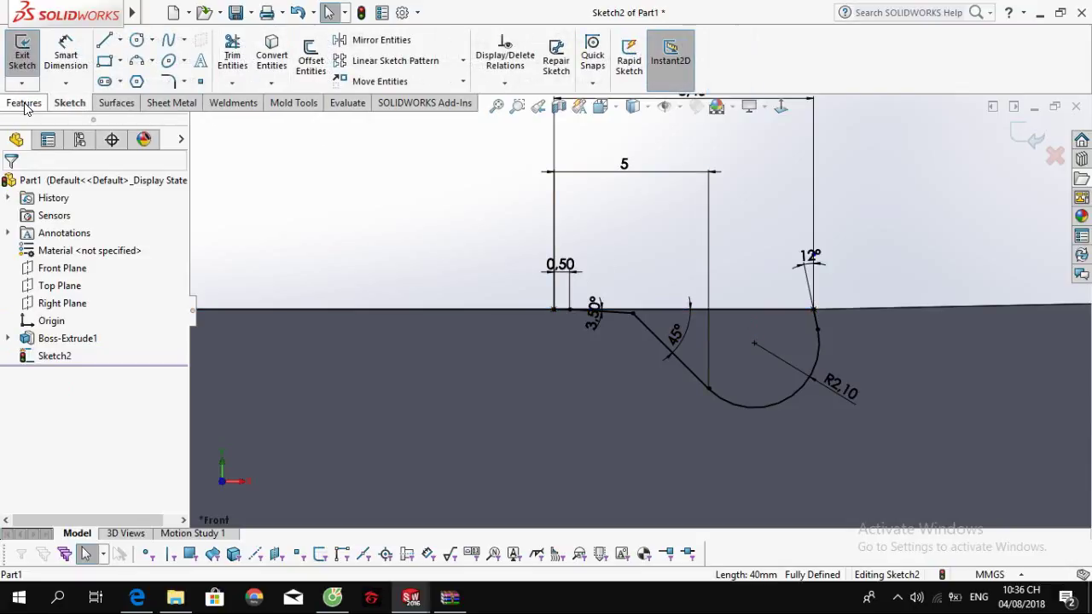
Step: Cut-extrude the closed tooth profile through the bar with a 6 mm mid-plane depth
left_click(24, 102)
left_click(226, 67)
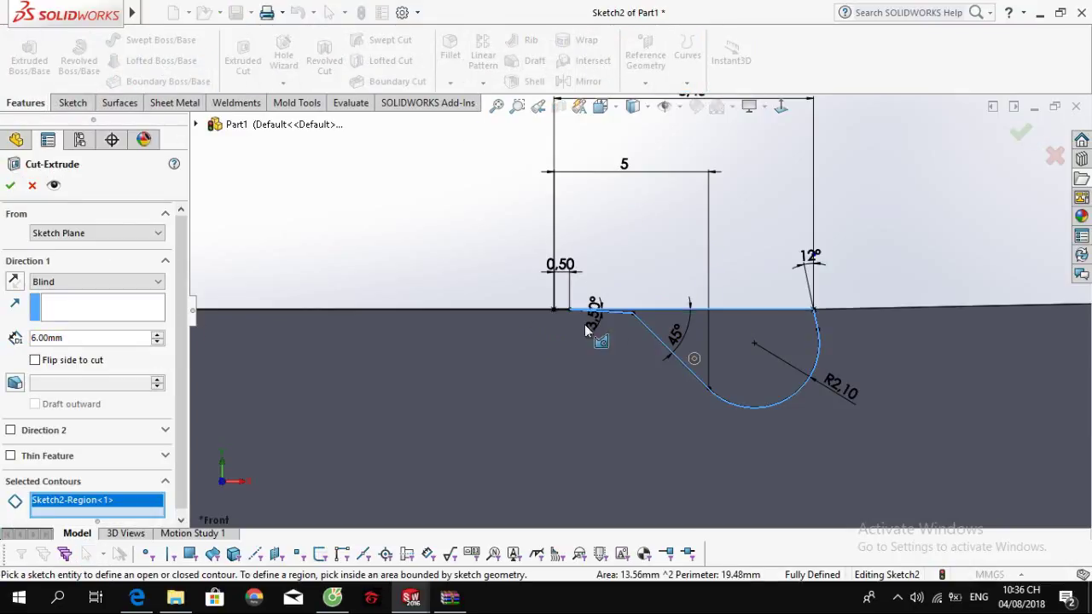
left_click(112, 284)
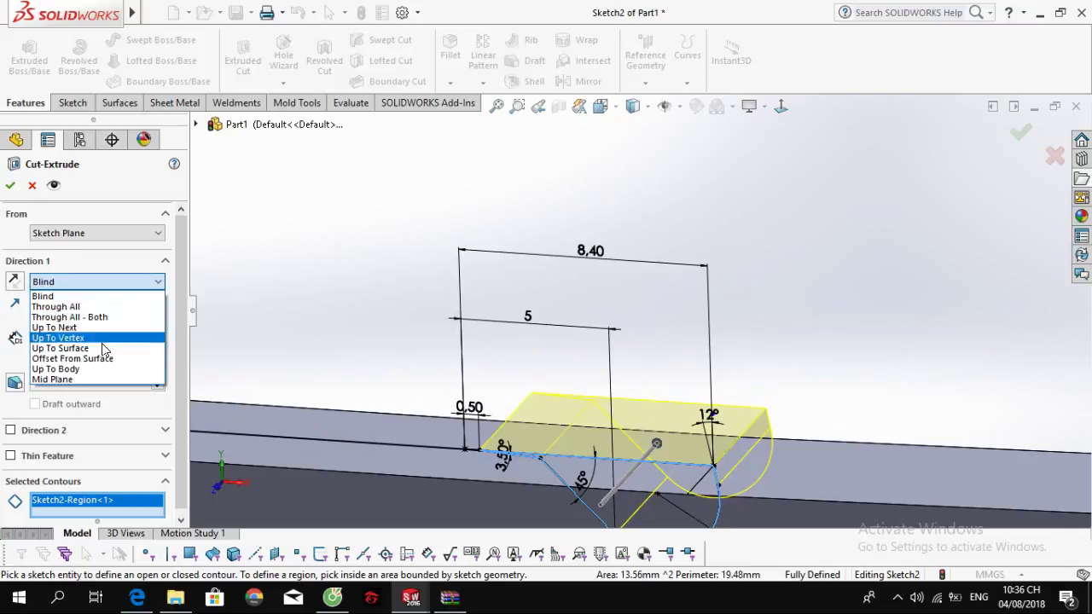
left_click(100, 374)
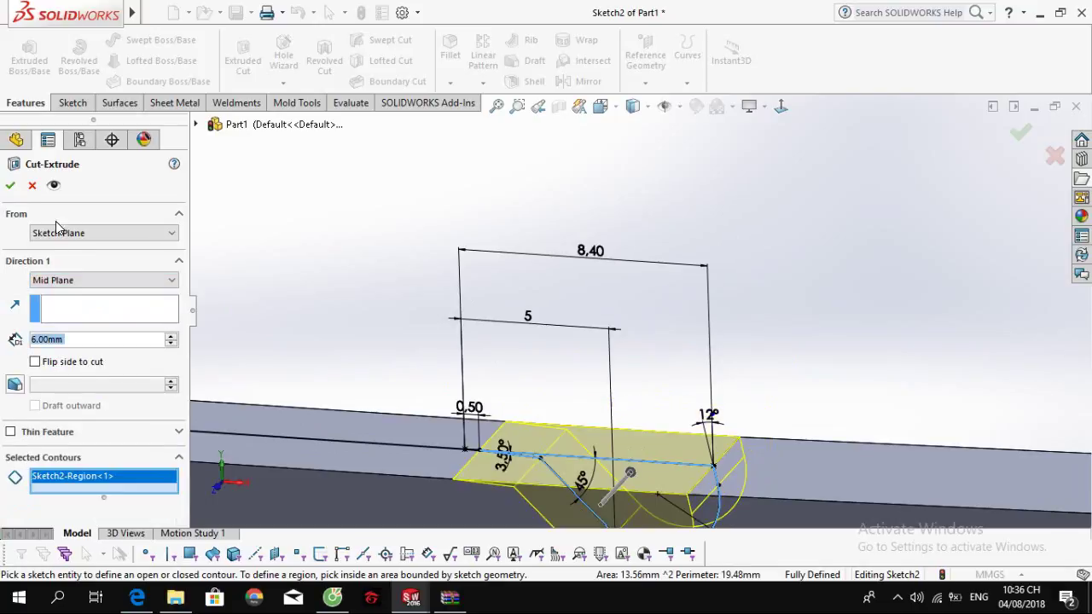
key("Return")
left_click(789, 298)
Step: Start a linear pattern of the tooth cut, using the bar's long tapered upper edge as the direction
scroll(789, 299, "up", 4)
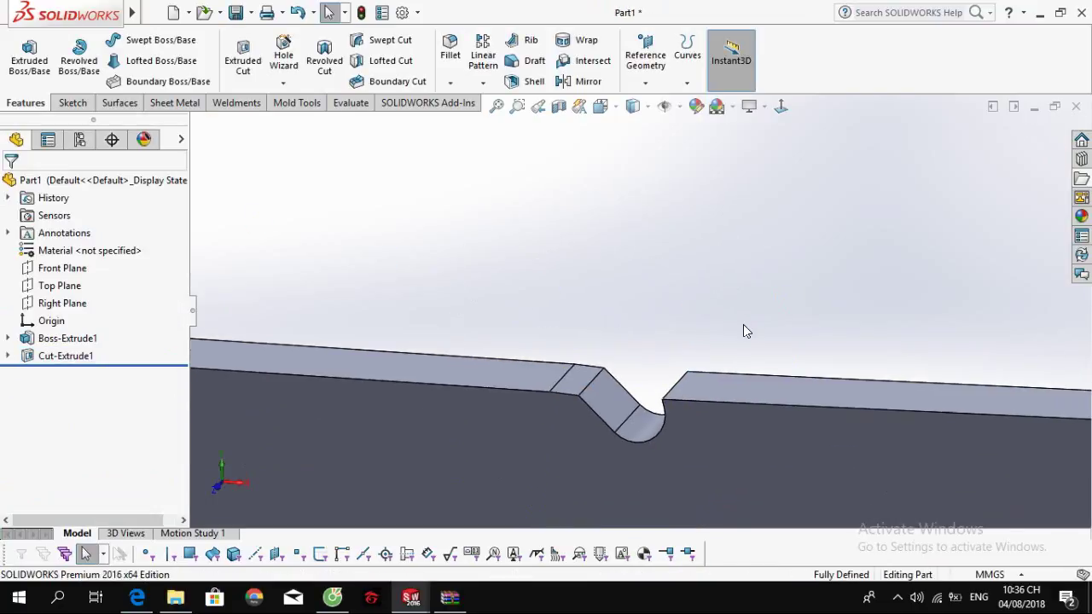
middle_click_drag(787, 375, 730, 310)
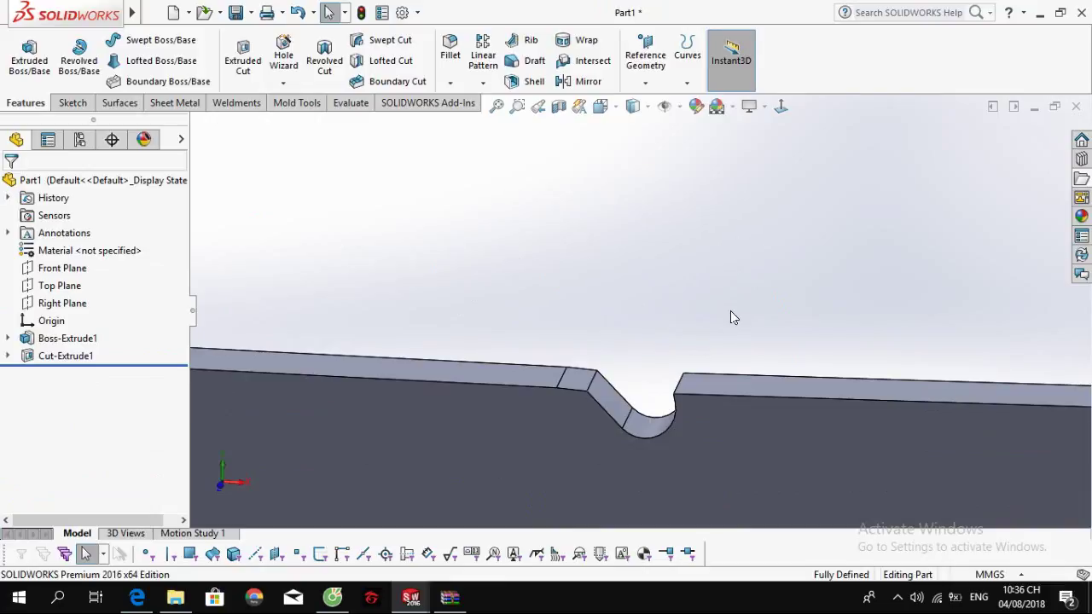
left_click(483, 83)
left_click(512, 104)
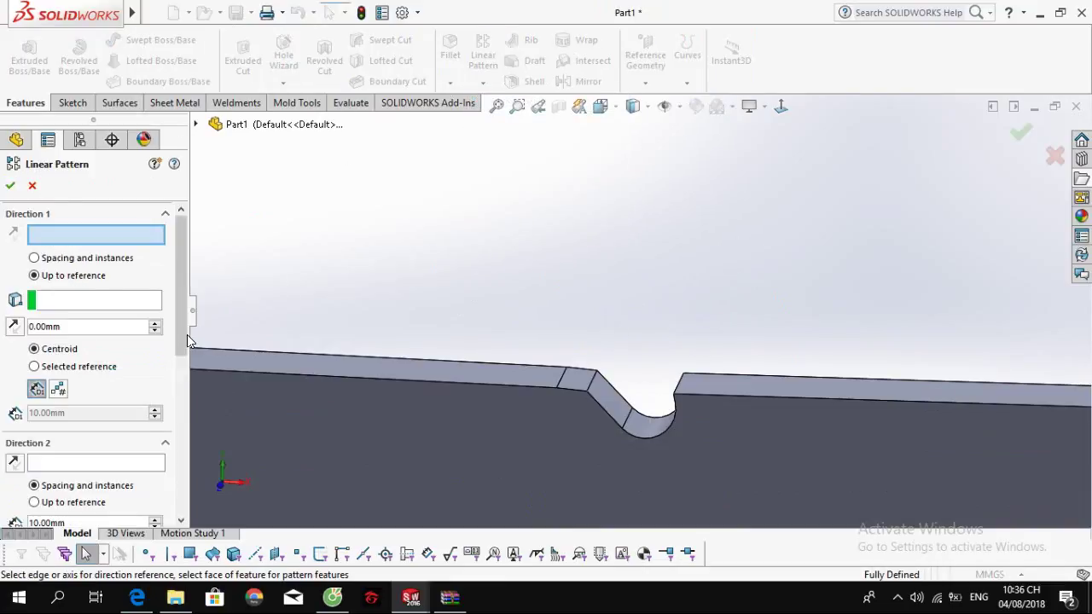
left_click(762, 400)
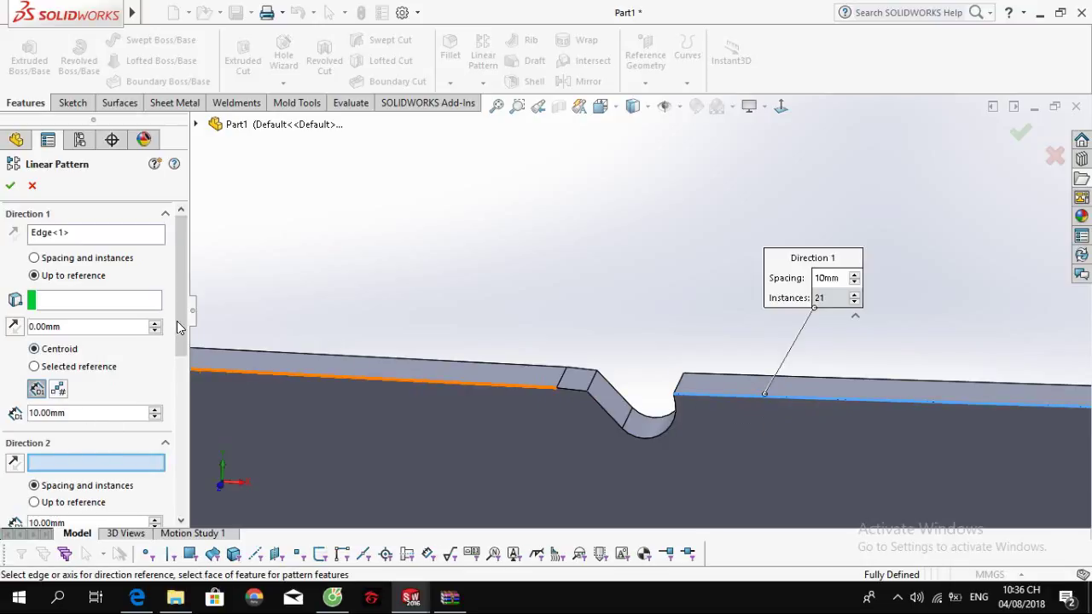
scroll(177, 321, "down", 10)
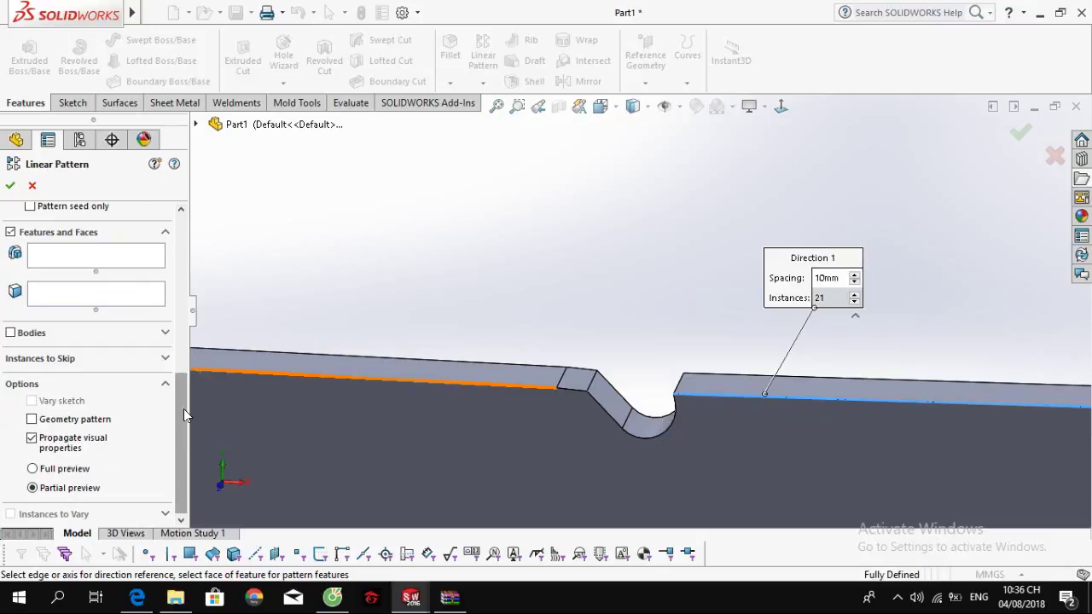
left_click(116, 259)
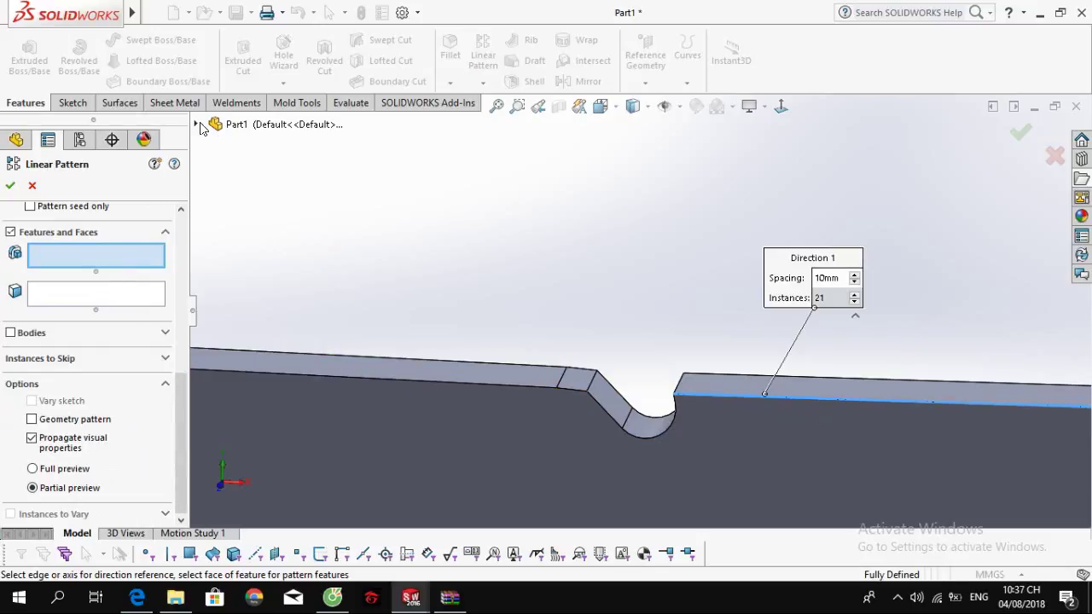
left_click(198, 125)
left_click(273, 300)
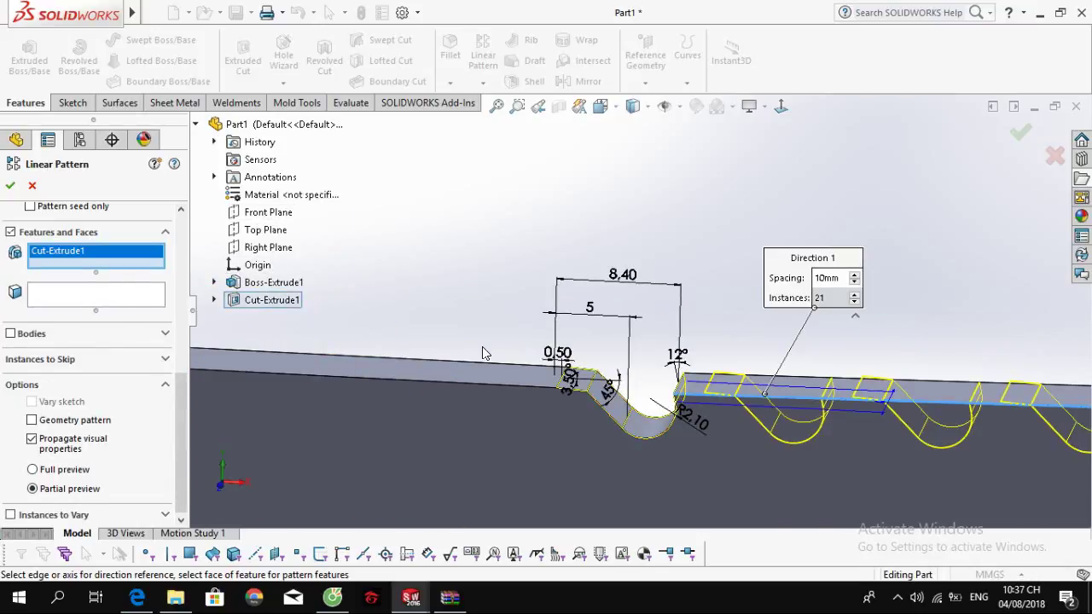
Step: Define the pattern by spacing and instances instead of up to a reference, with 10 instances
scroll(183, 279, "up", 5)
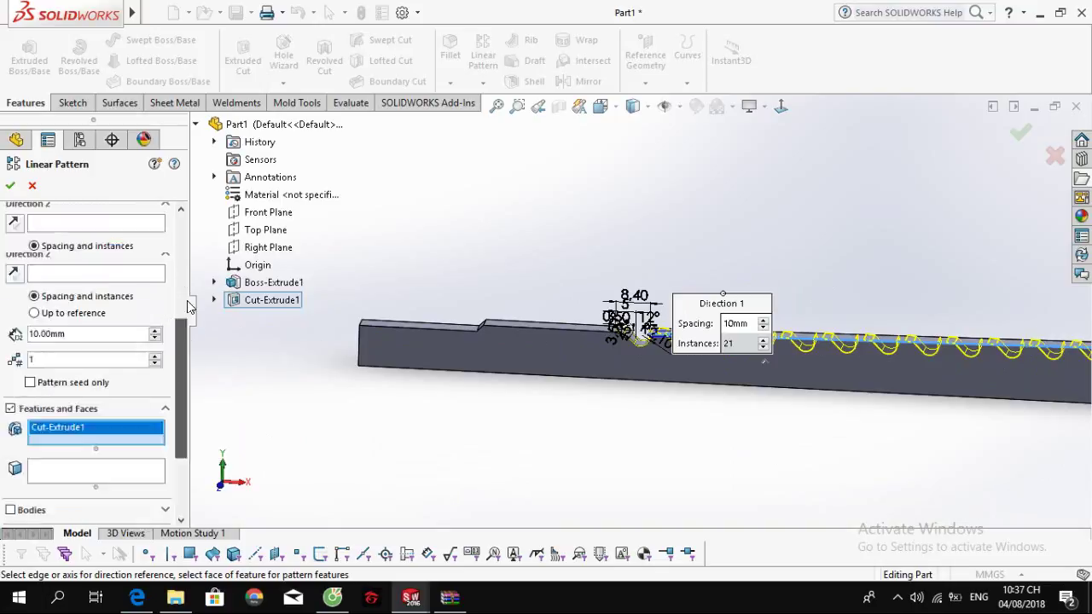
scroll(196, 242, "up", 1)
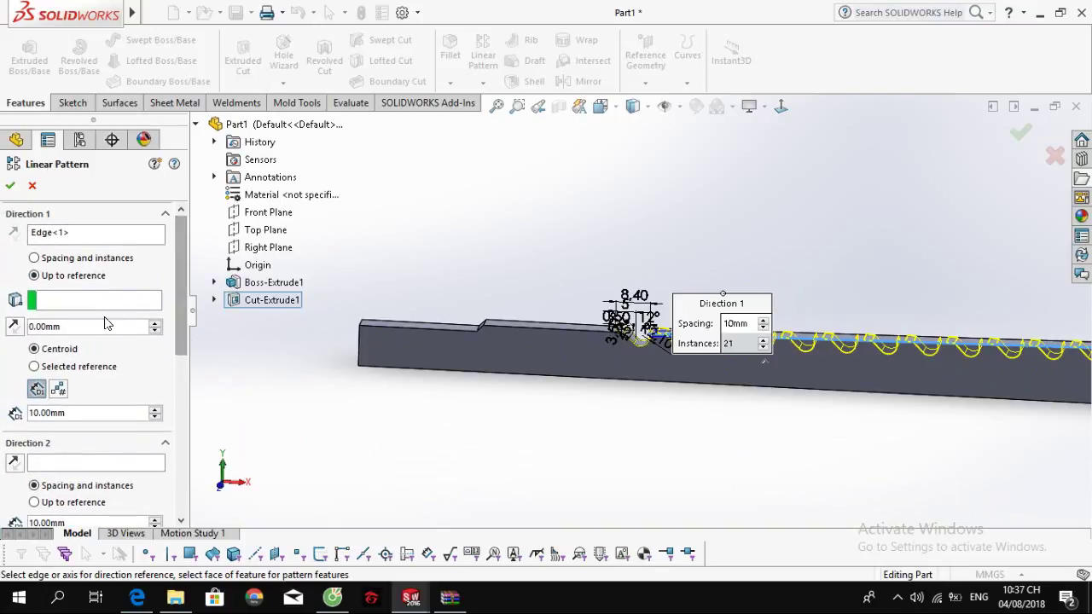
left_click_drag(177, 266, 178, 279)
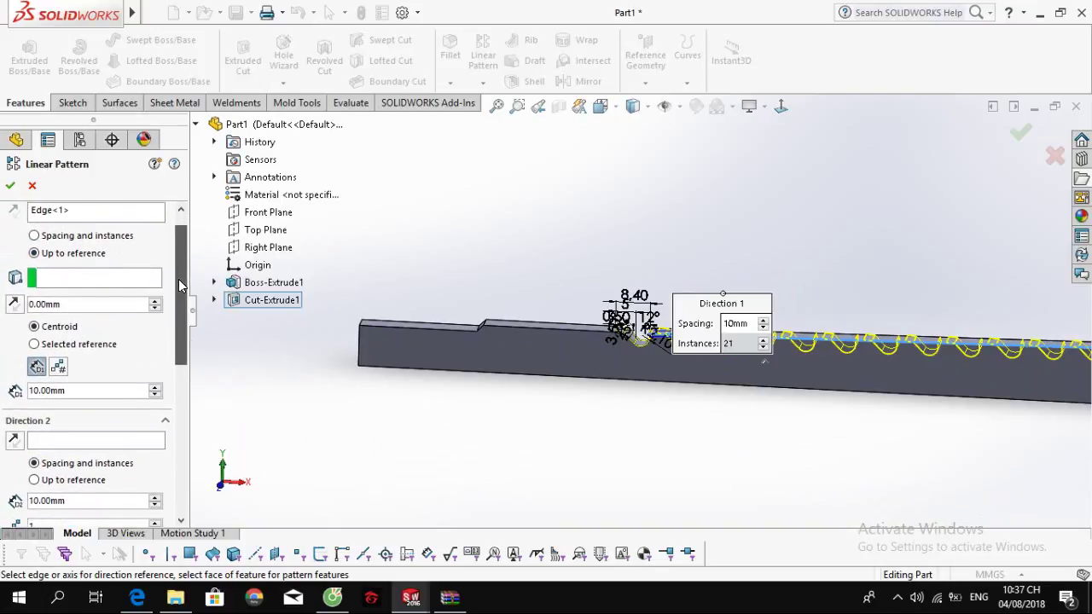
left_click(59, 231)
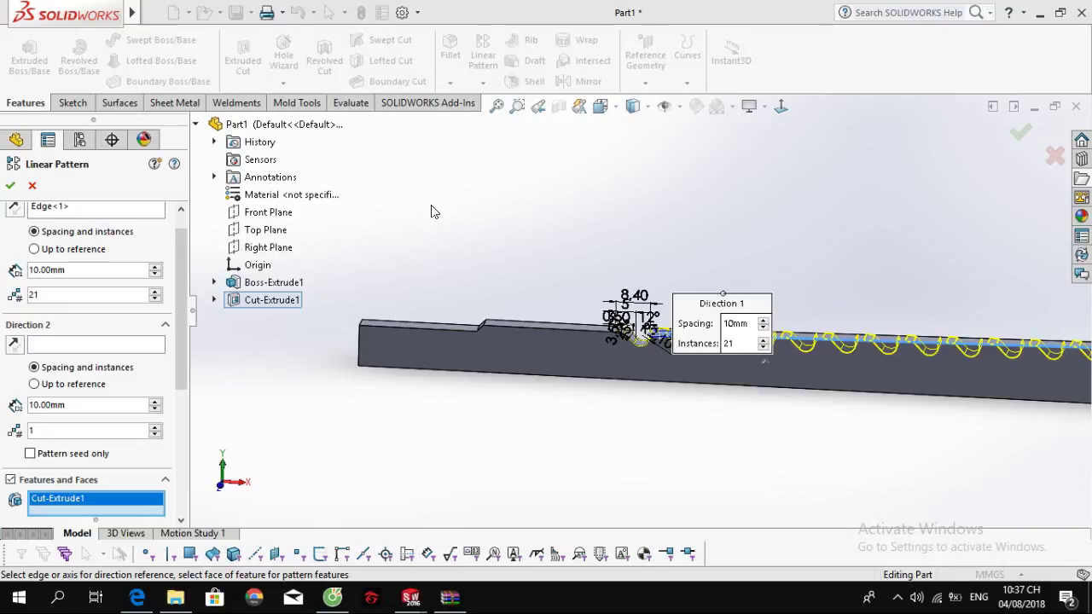
scroll(751, 311, "up", 5)
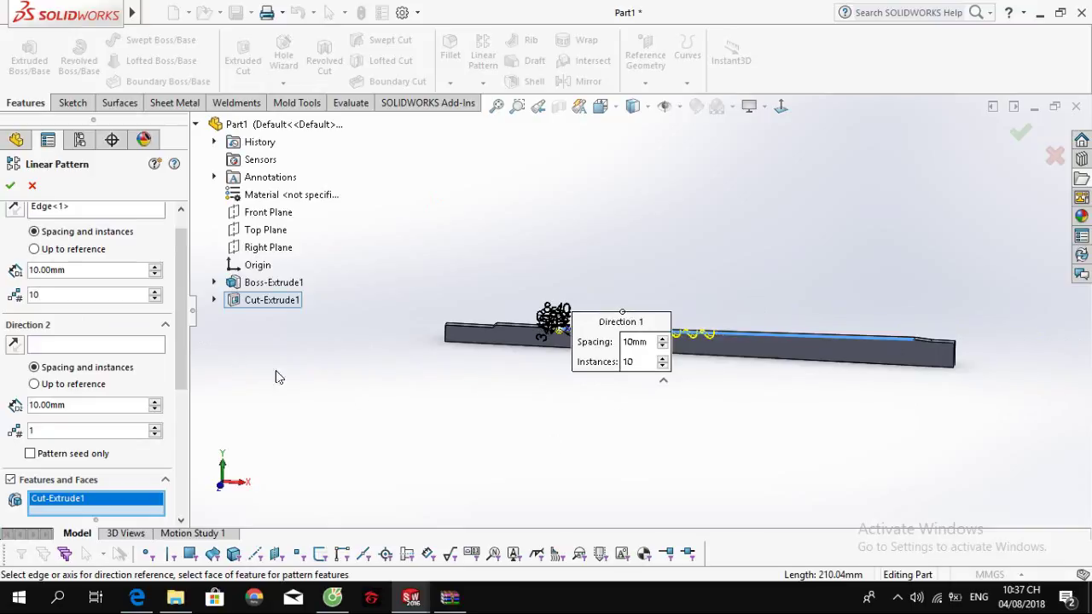
Step: Set the spacing of the tooth pattern to 8.5 mm
scroll(734, 337, "down", 5)
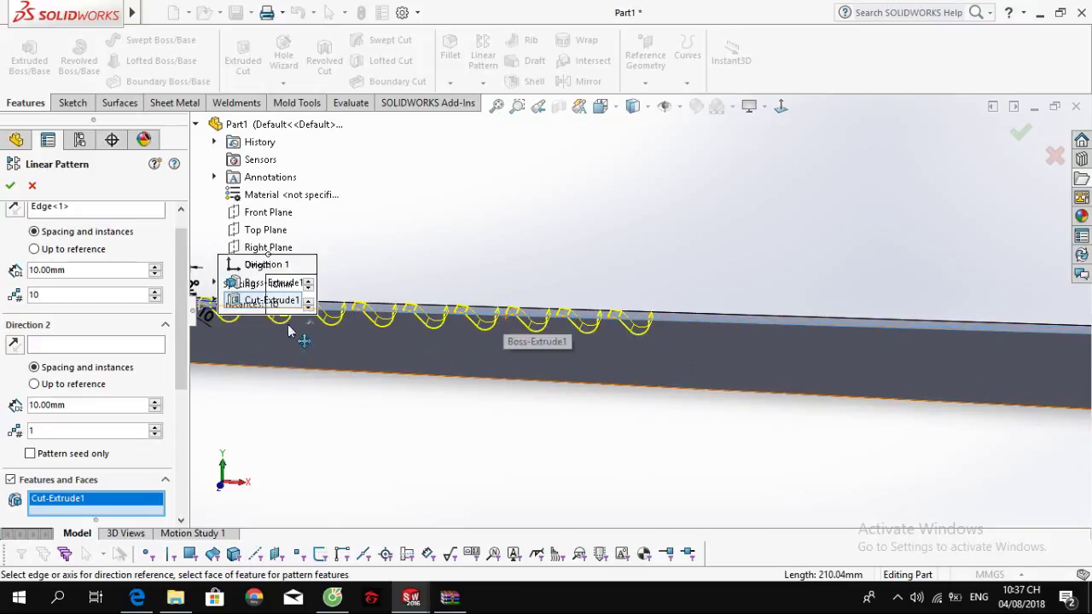
type("8.")
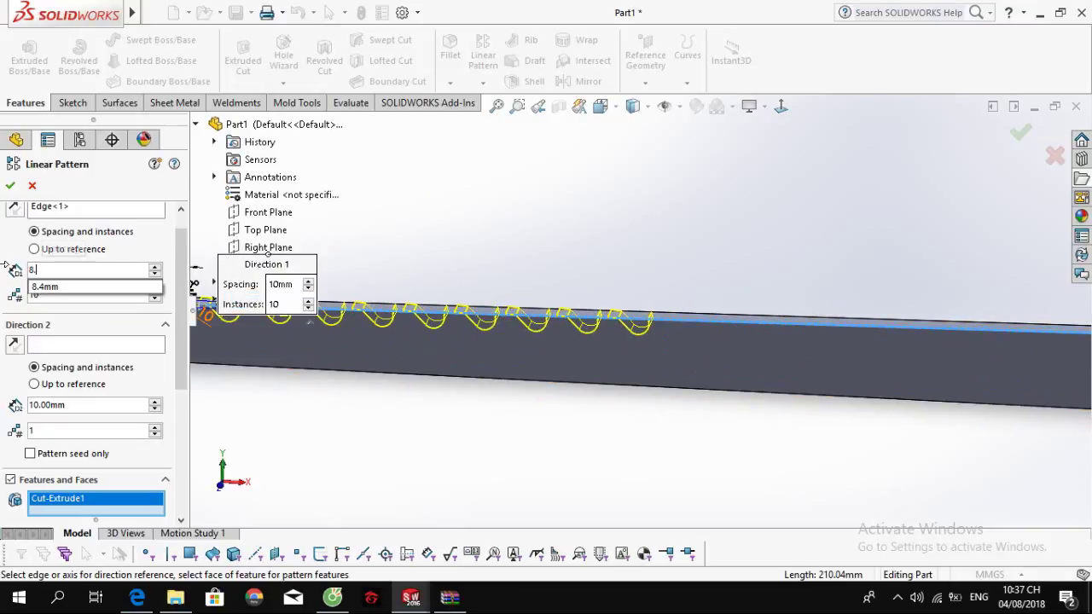
type("5")
key("Return")
Step: Examine in the pattern preview how the repeated tooth cuts line up with the first tooth along the upper edge
scroll(530, 324, "down", 4)
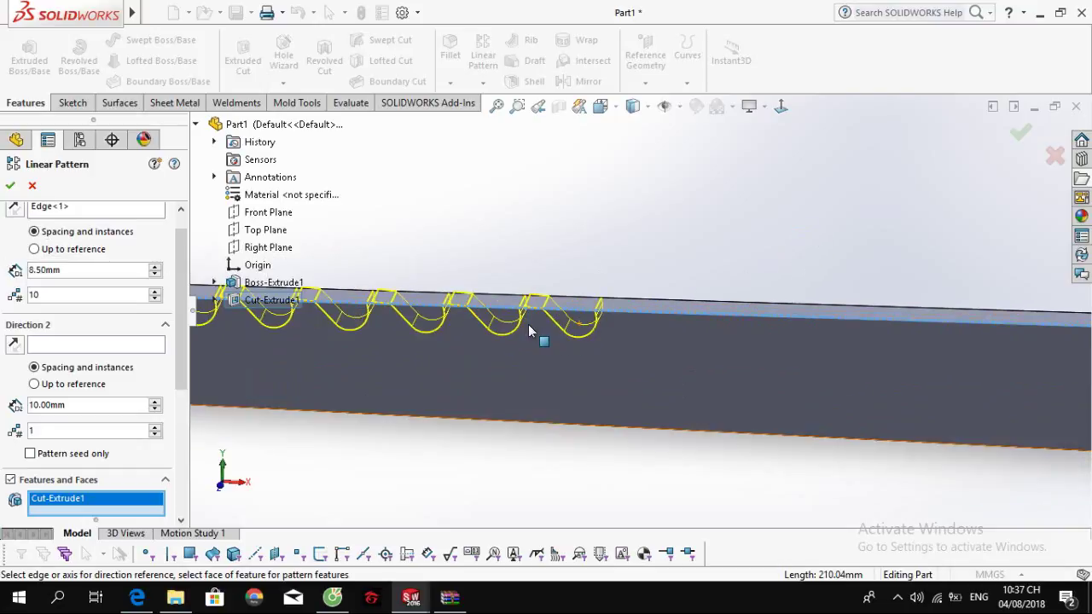
scroll(536, 324, "down", 6)
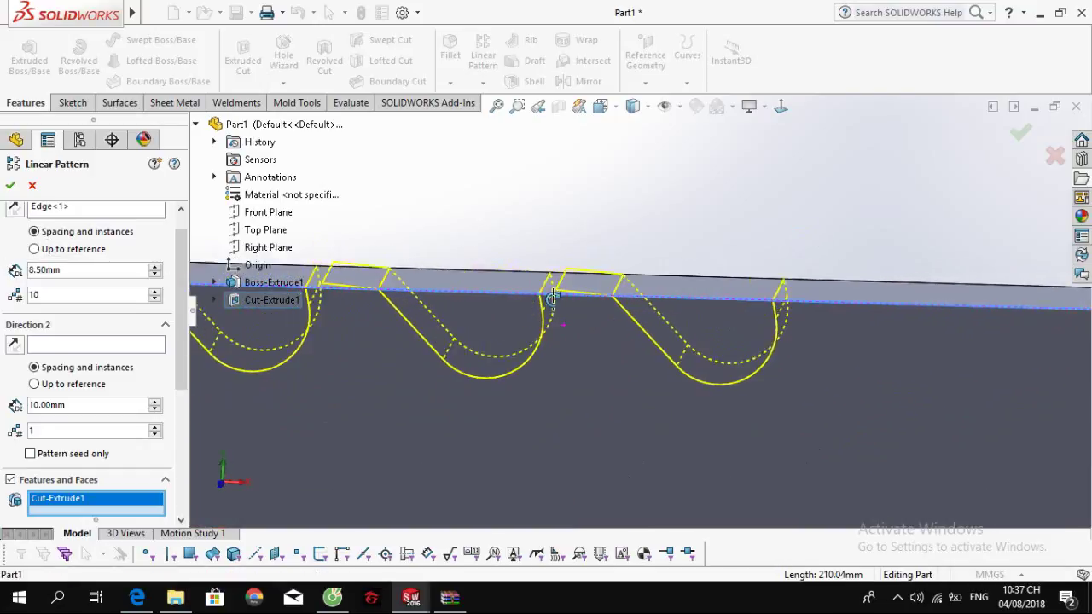
scroll(452, 317, "up", 6)
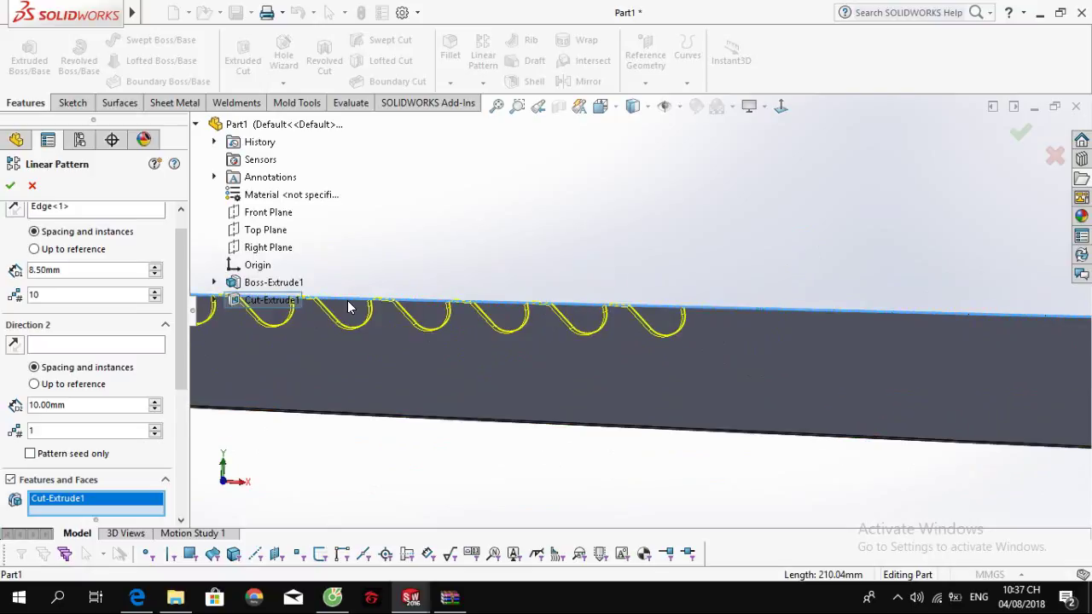
scroll(367, 312, "down", 4)
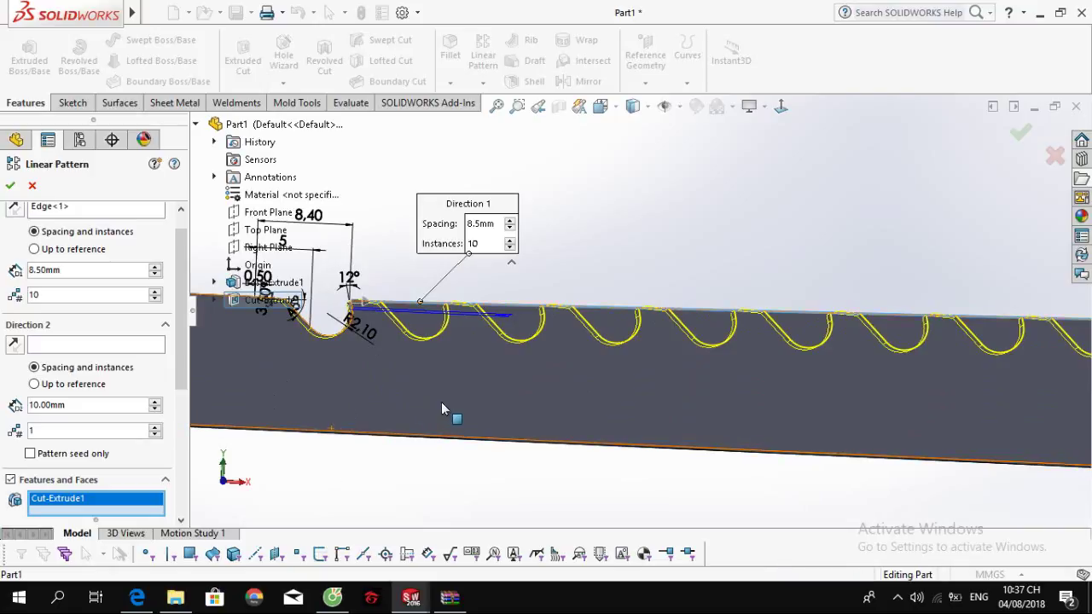
left_click(446, 429)
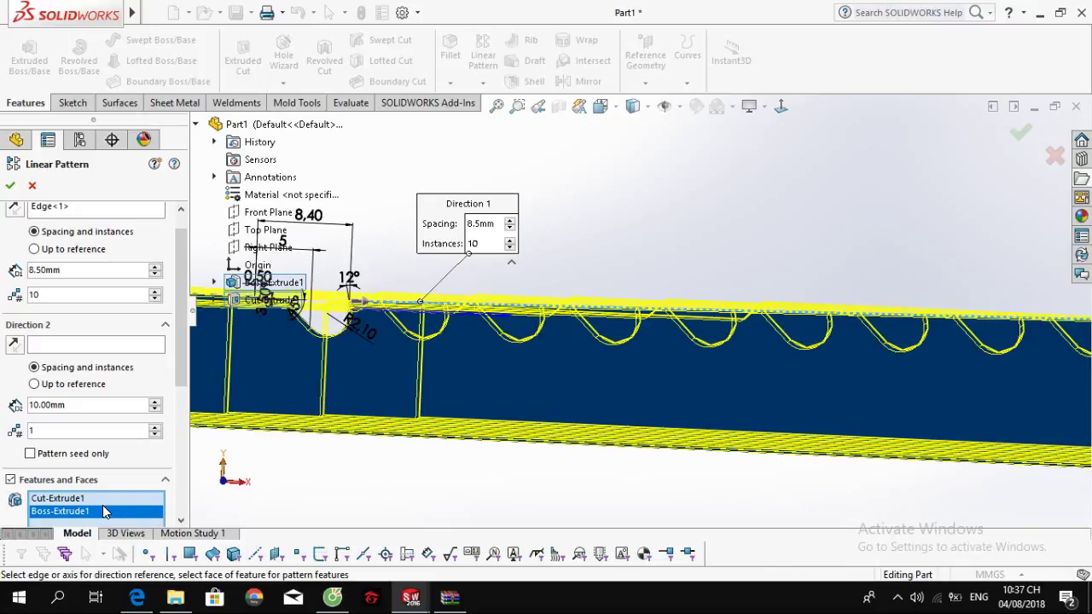
key("Delete")
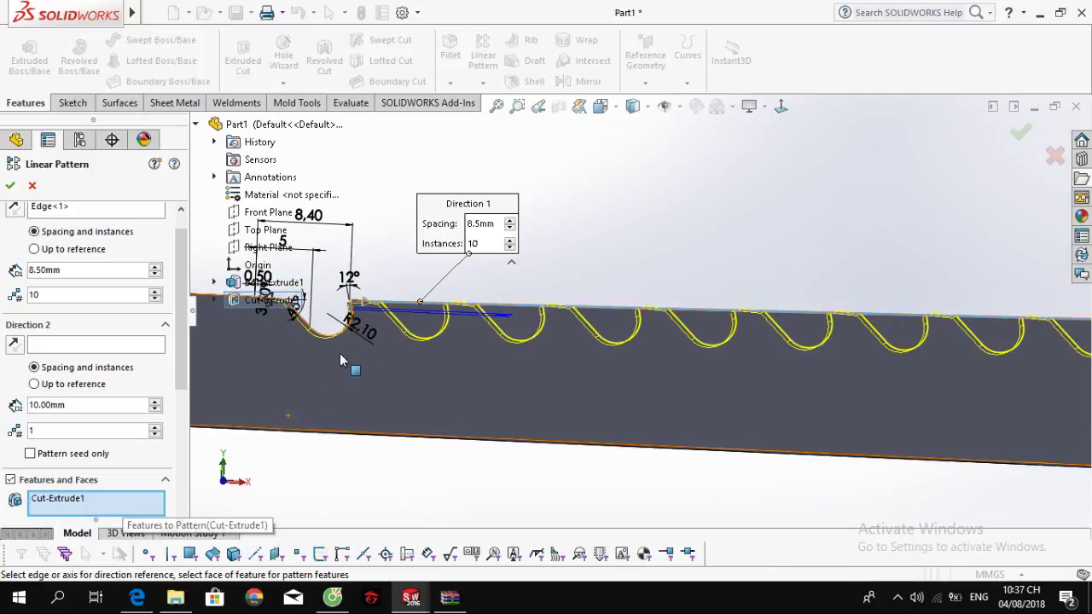
scroll(670, 239, "up", 3)
scroll(402, 291, "down", 4)
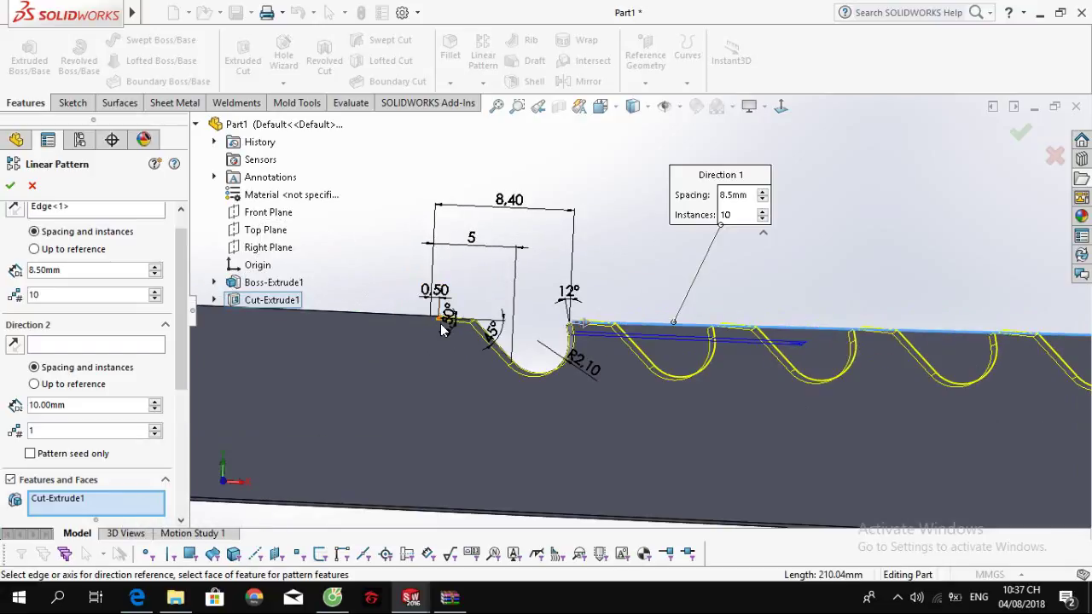
scroll(441, 331, "down", 4)
scroll(492, 325, "up", 5)
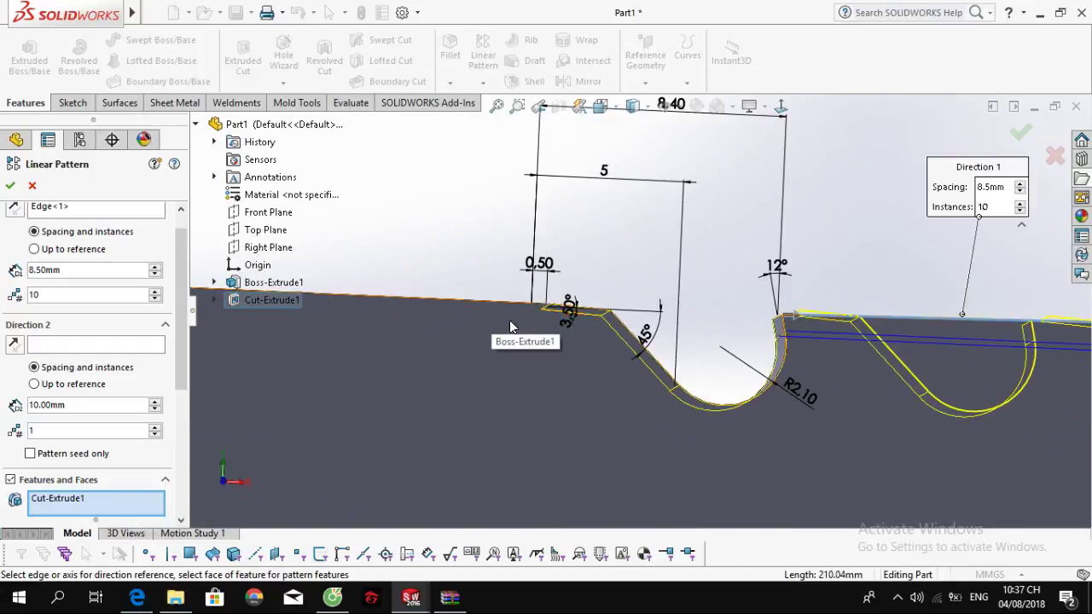
middle_click_drag(696, 323, 694, 337)
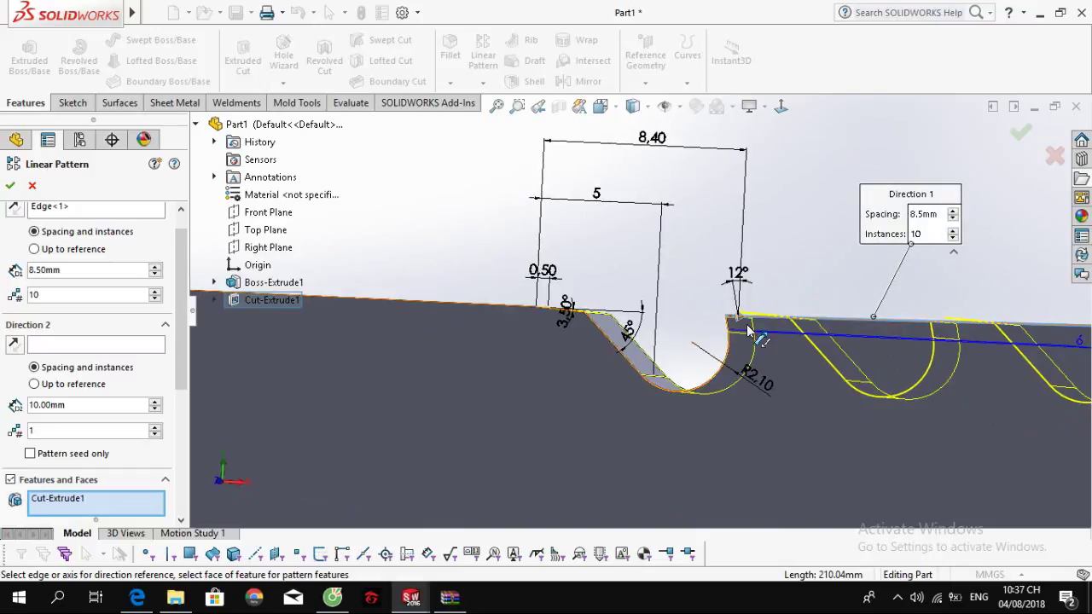
scroll(694, 333, "down", 5)
mouse_move(699, 319)
middle_mouse_down()
mouse_move(717, 303)
mouse_move(716, 317)
middle_mouse_up()
scroll(711, 322, "up", 3)
scroll(717, 319, "up", 4)
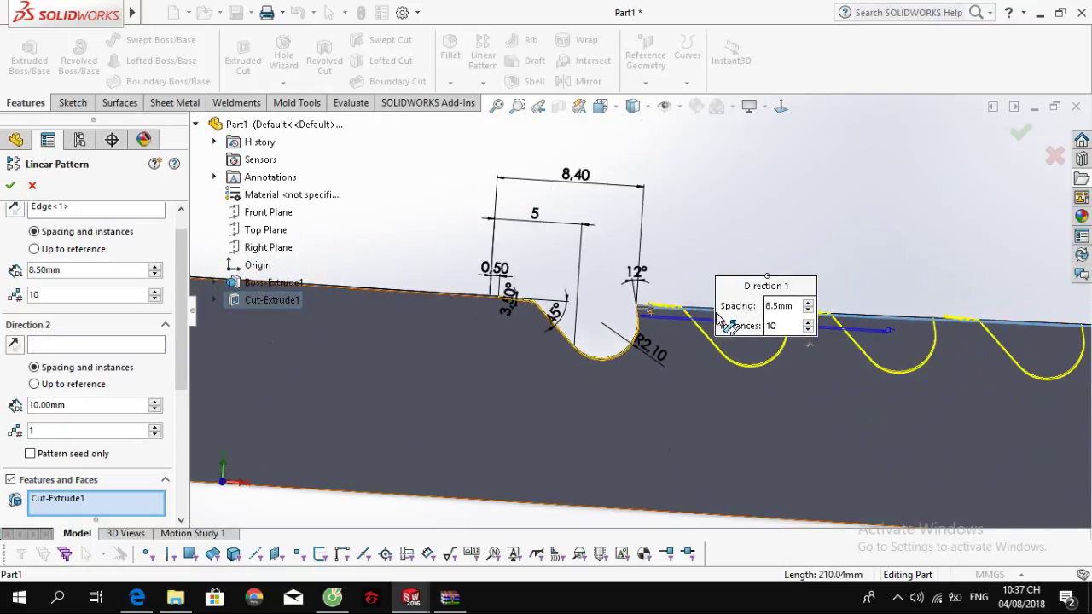
scroll(679, 322, "down", 2)
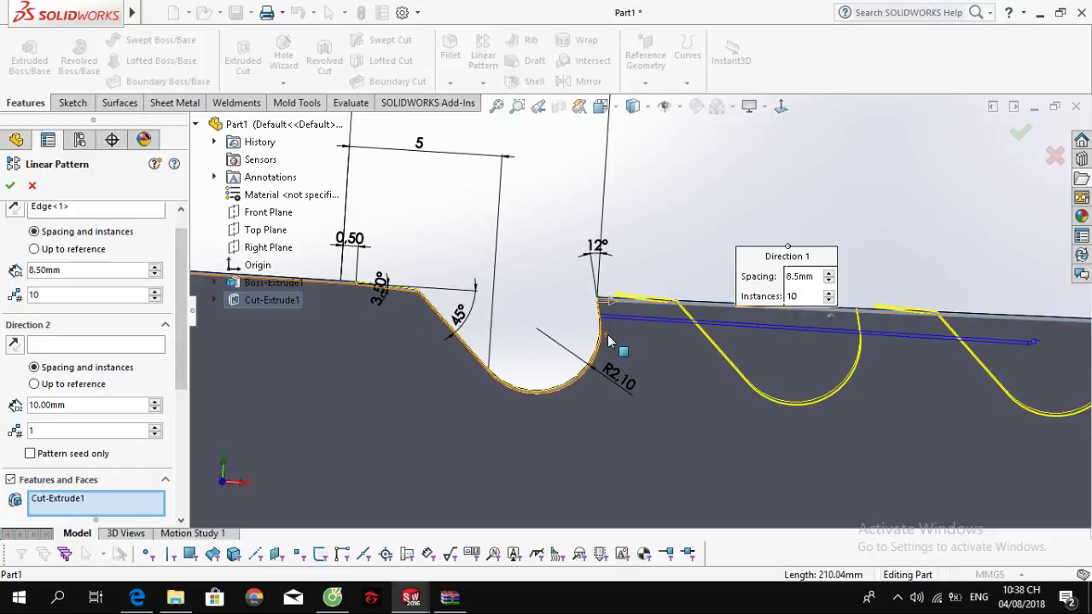
scroll(627, 341, "up", 3)
scroll(623, 314, "down", 2)
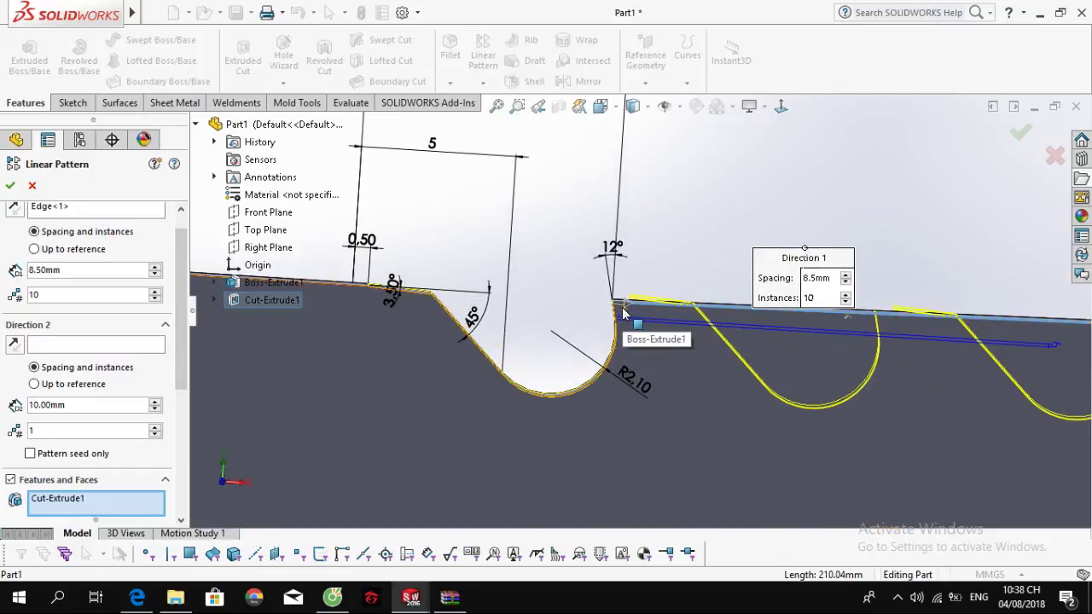
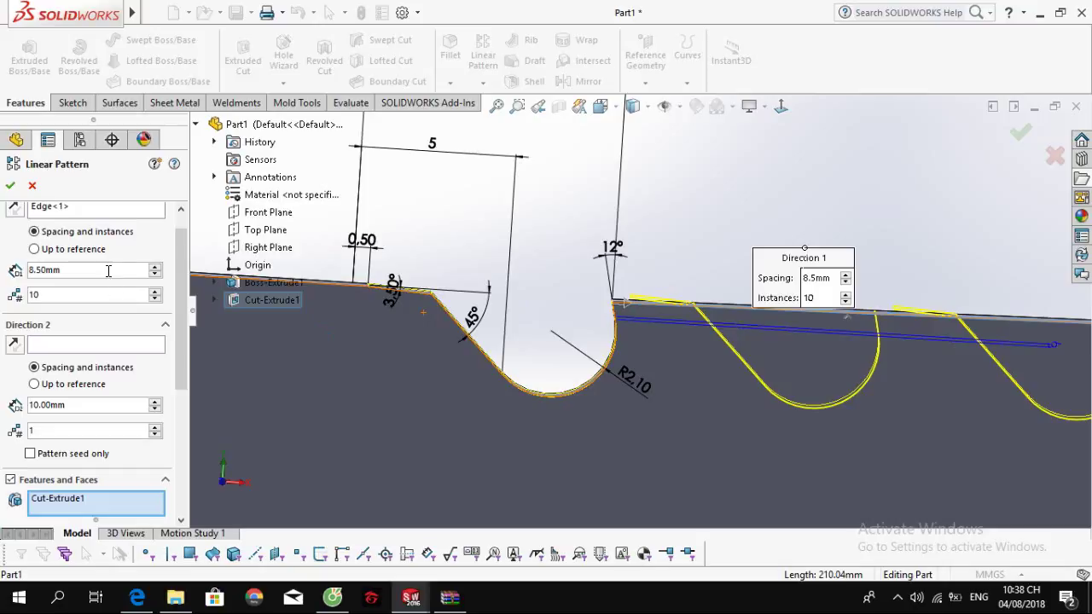
Step: Try a spacing of 8.9 mm for the tooth pattern and inspect the land between the first two teeth
type("8.9")
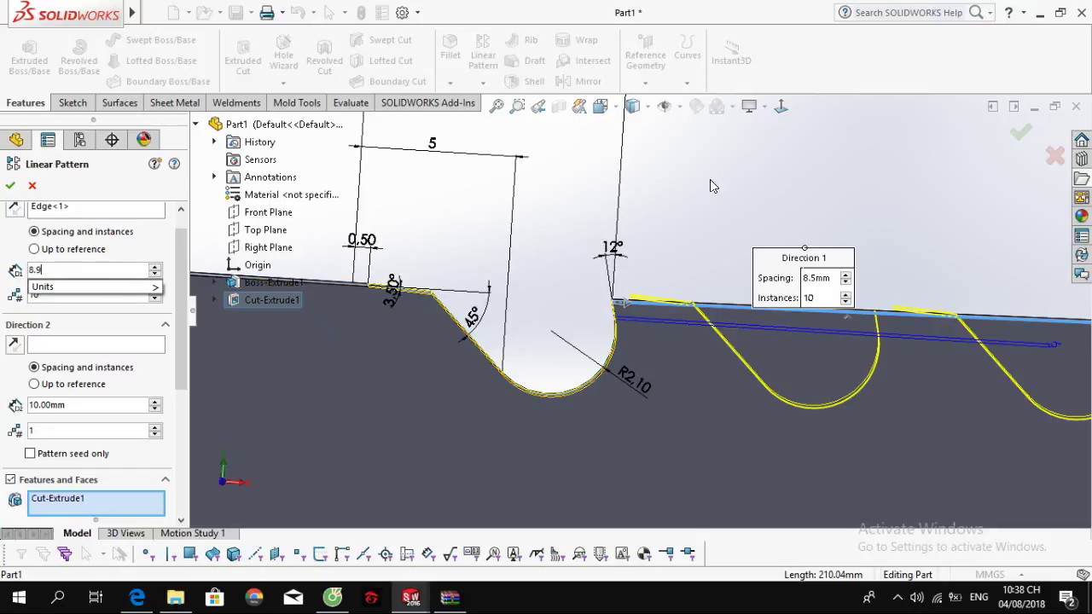
key("Return")
scroll(653, 318, "down", 4)
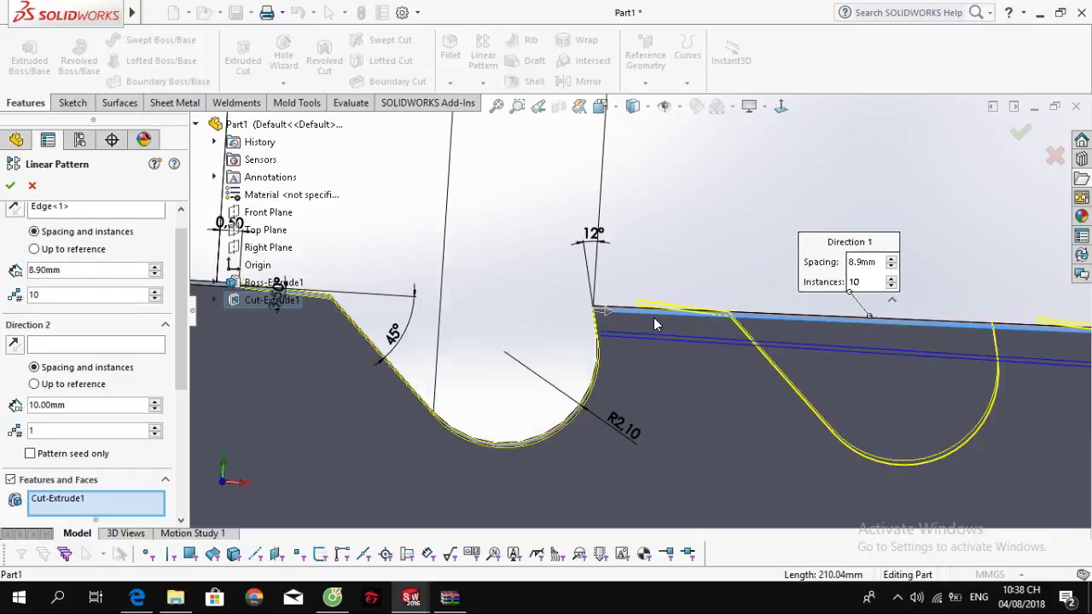
mouse_move(655, 320)
middle_mouse_down()
mouse_move(660, 333)
mouse_move(650, 328)
middle_mouse_up()
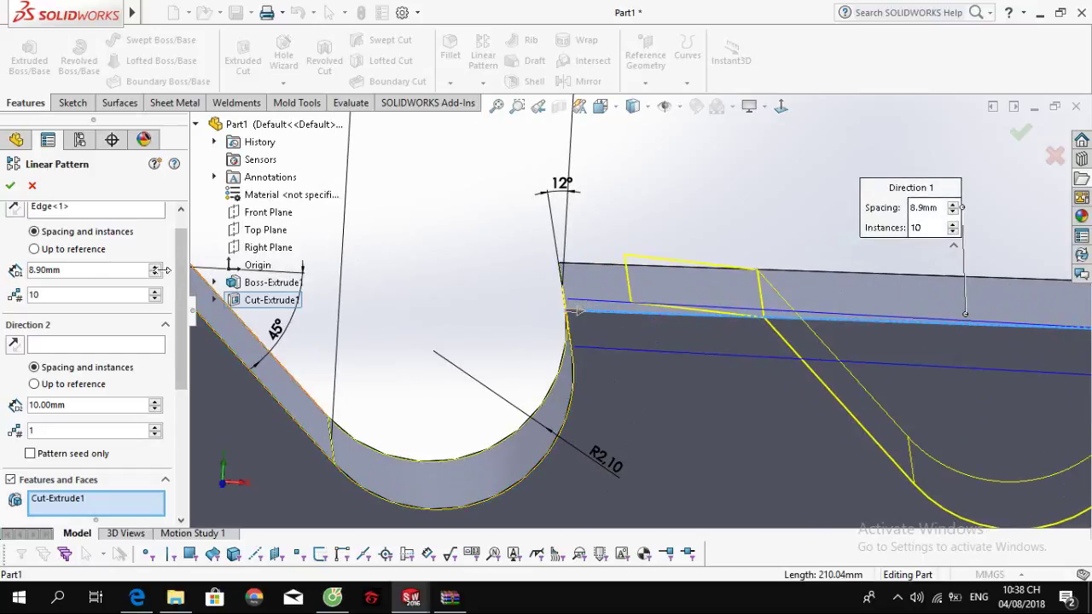
Step: Return the tooth pattern's spacing to 8.5 mm and finish the linear pattern
type("8.5")
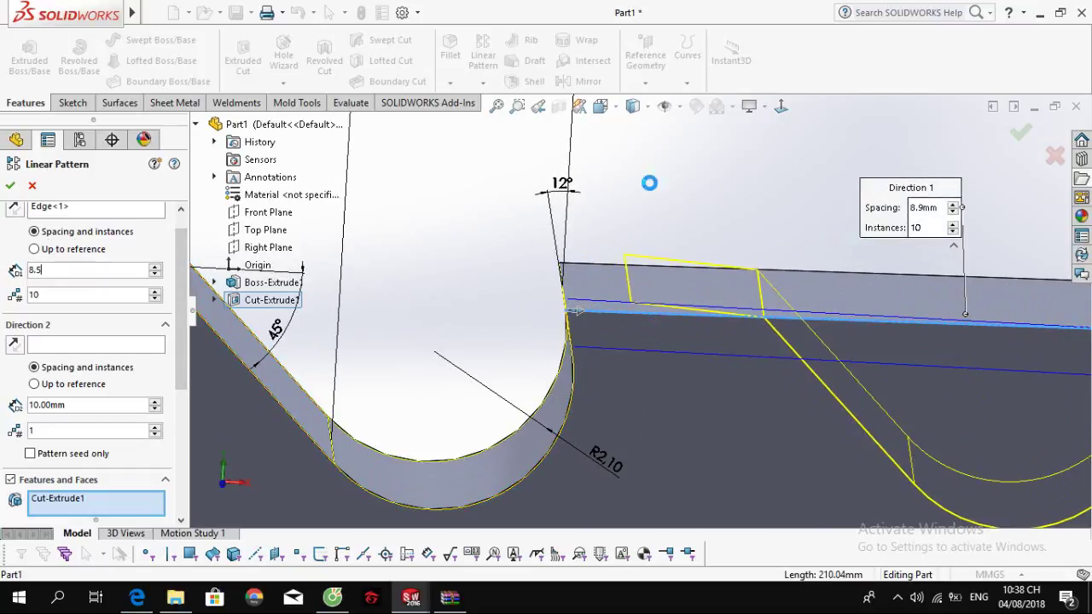
key("Return")
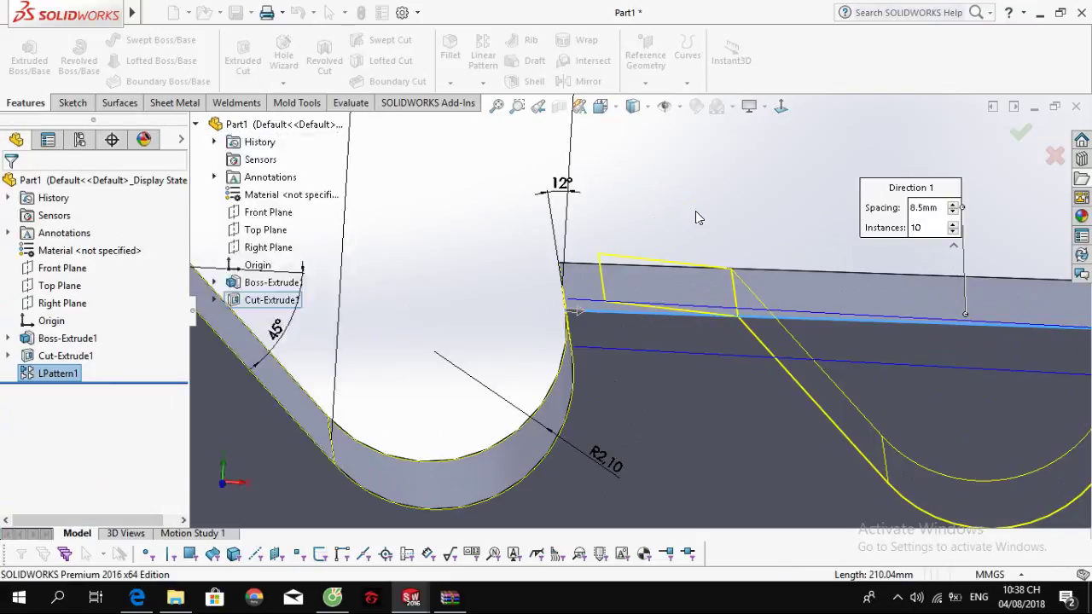
Step: Examine the patterned teeth up close and along the whole broach to check their shape and how far they extend
left_click(696, 218)
scroll(701, 265, "down", 5)
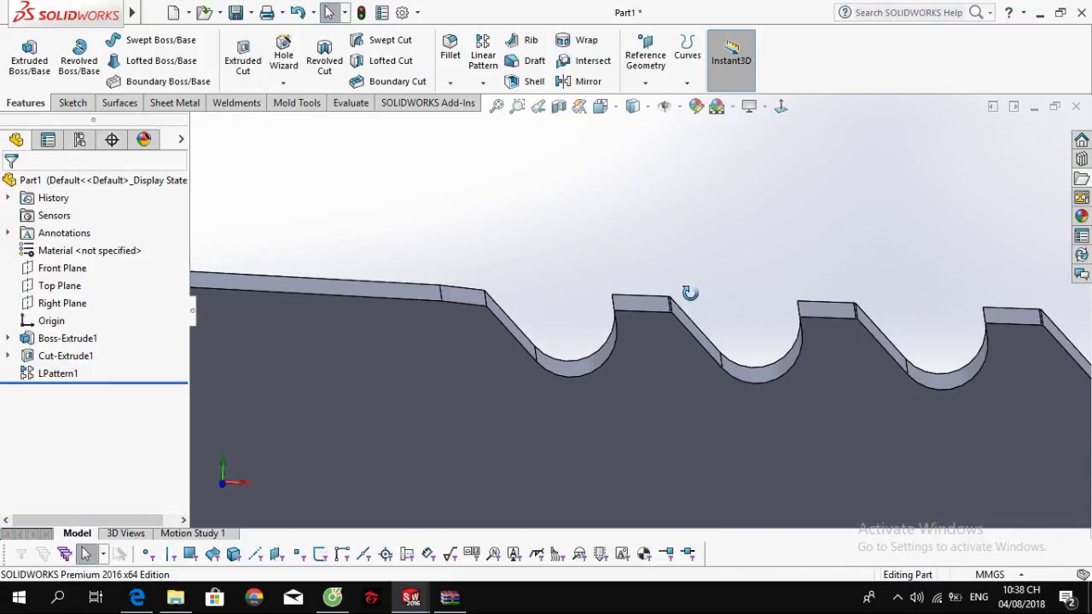
middle_click_drag(673, 298, 622, 298)
left_click(661, 317)
left_click(622, 281)
scroll(626, 298, "down", 6)
scroll(637, 311, "up", 3)
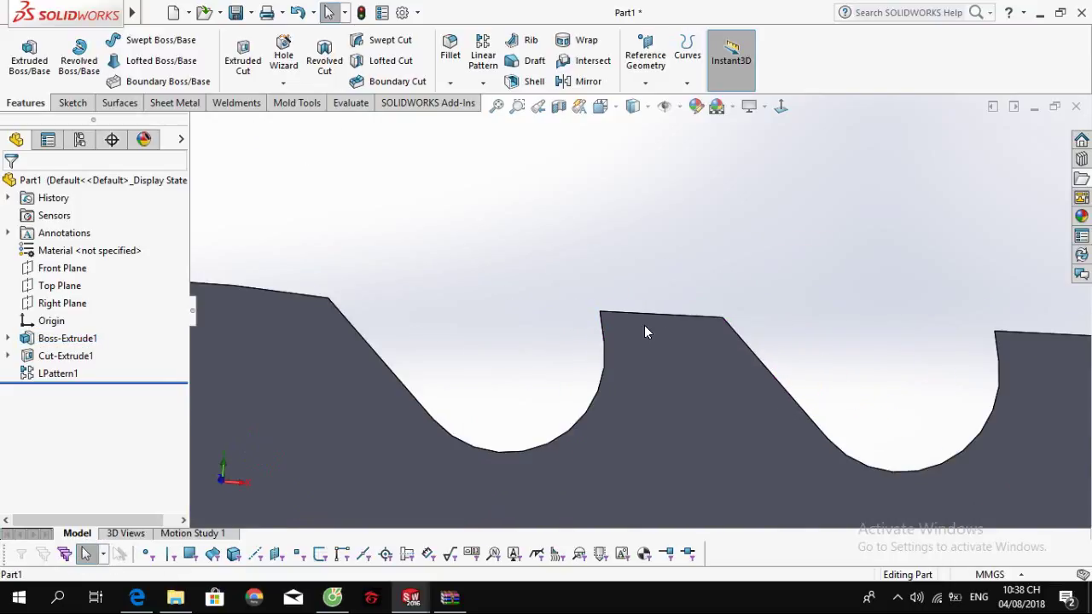
scroll(645, 331, "up", 3)
scroll(841, 339, "up", 3)
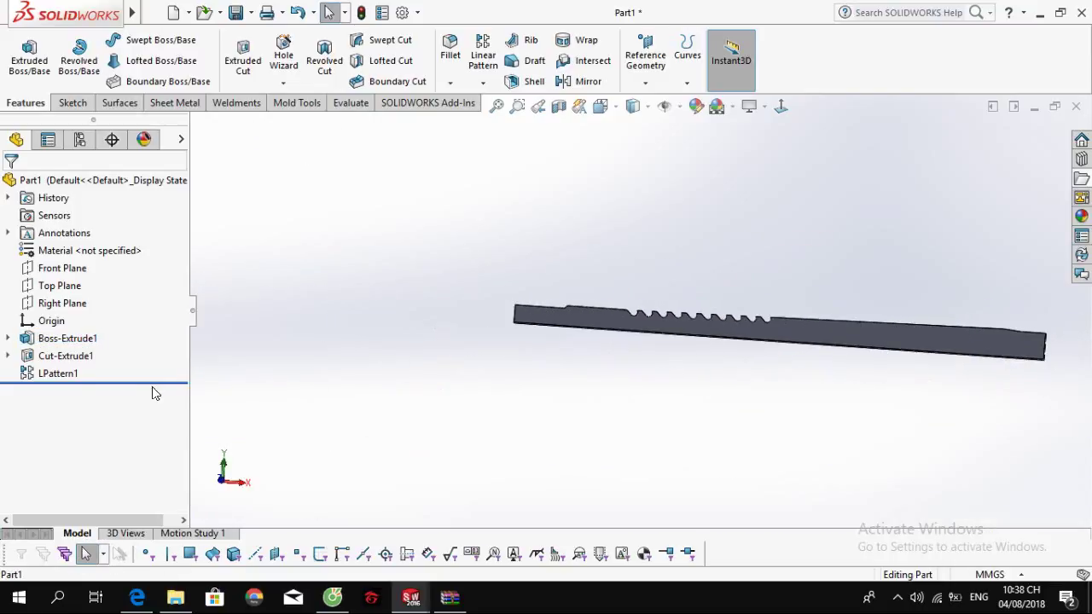
Step: Check the tooth numbering in the brosa drawing PDF and set the tooth pattern's number of instances to 22
left_click(26, 376)
left_click(39, 331)
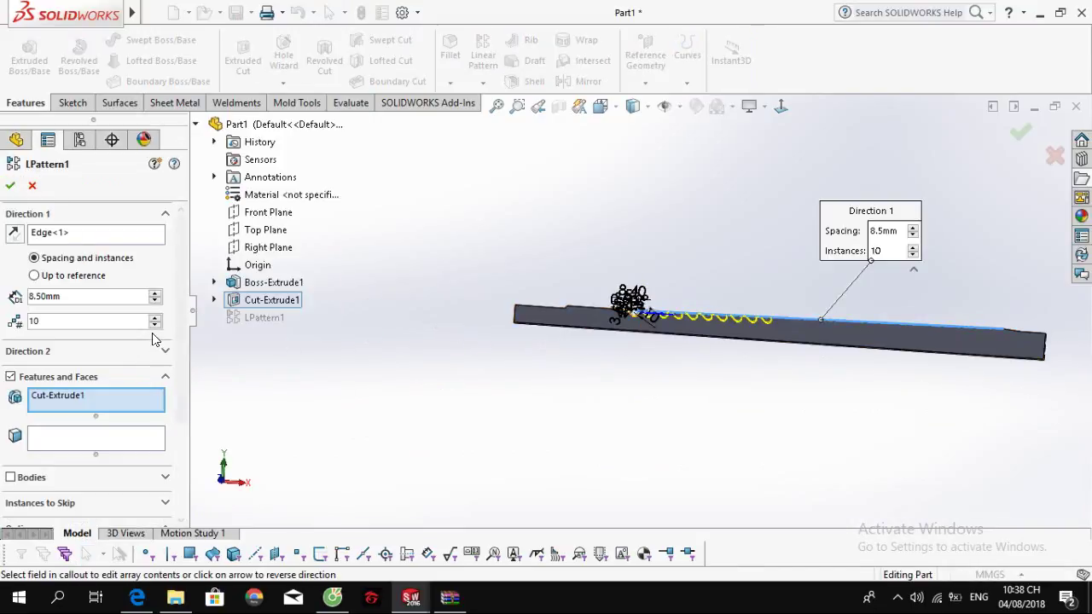
key("alt+Tab")
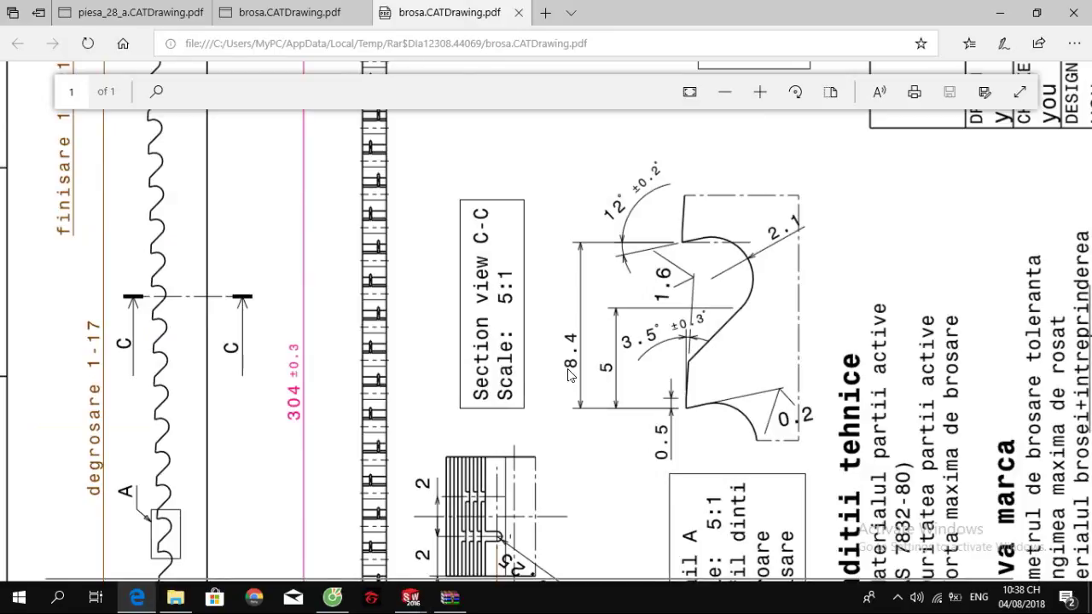
scroll(292, 363, "down", 3, "ctrl")
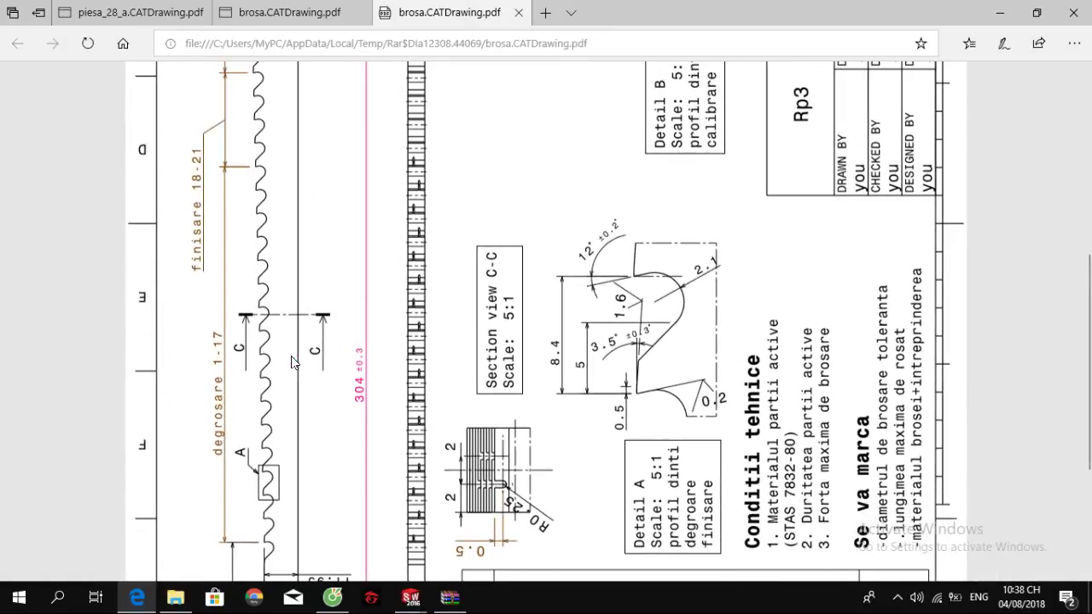
scroll(321, 503, "up", 3, "ctrl")
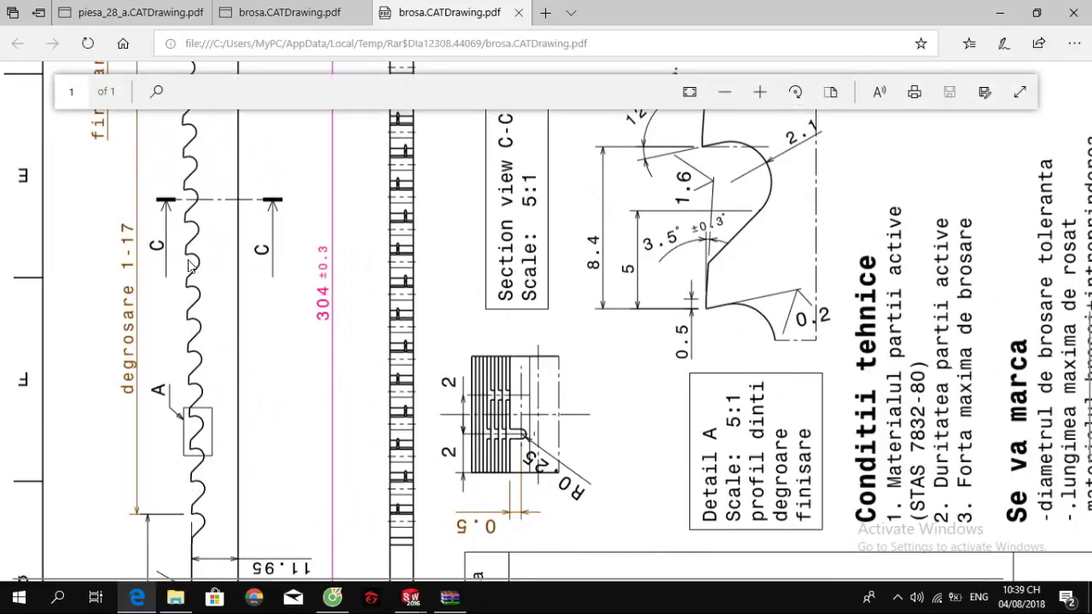
scroll(190, 232, "up", 3)
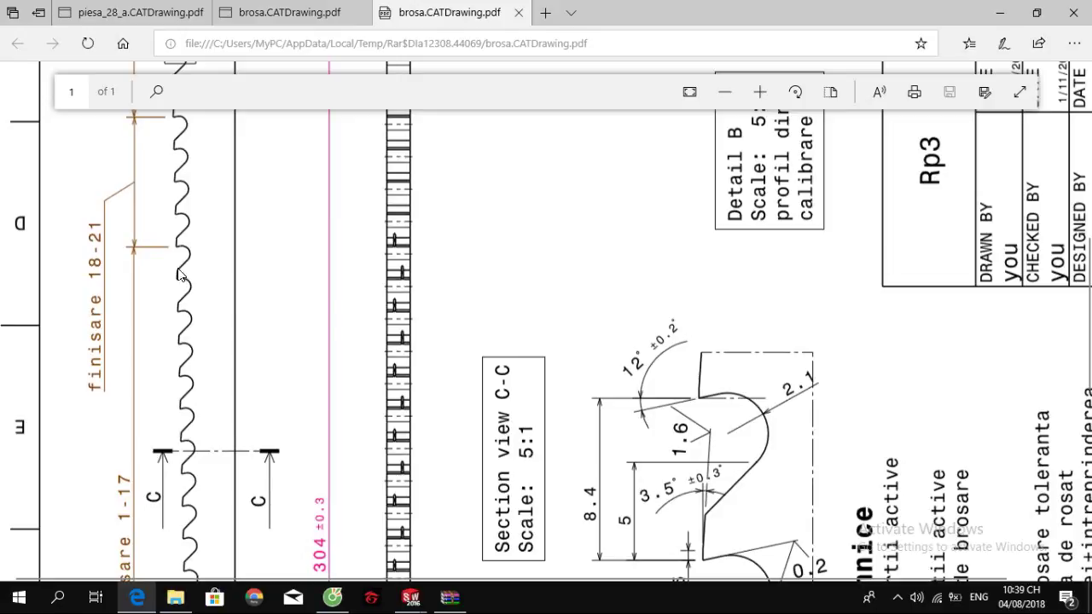
scroll(177, 223, "up", 3)
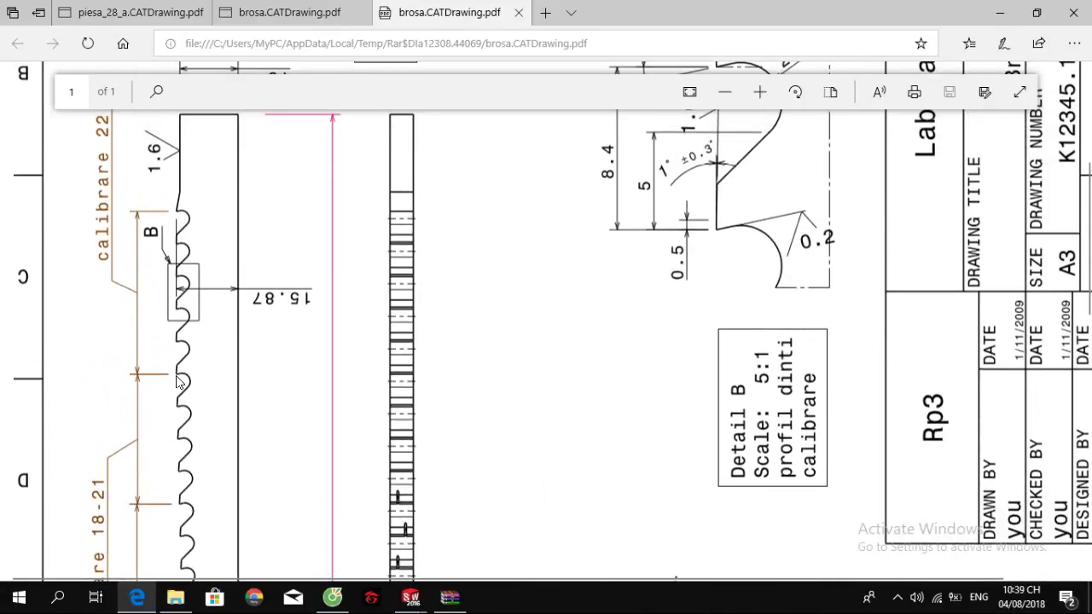
scroll(177, 381, "up", 1)
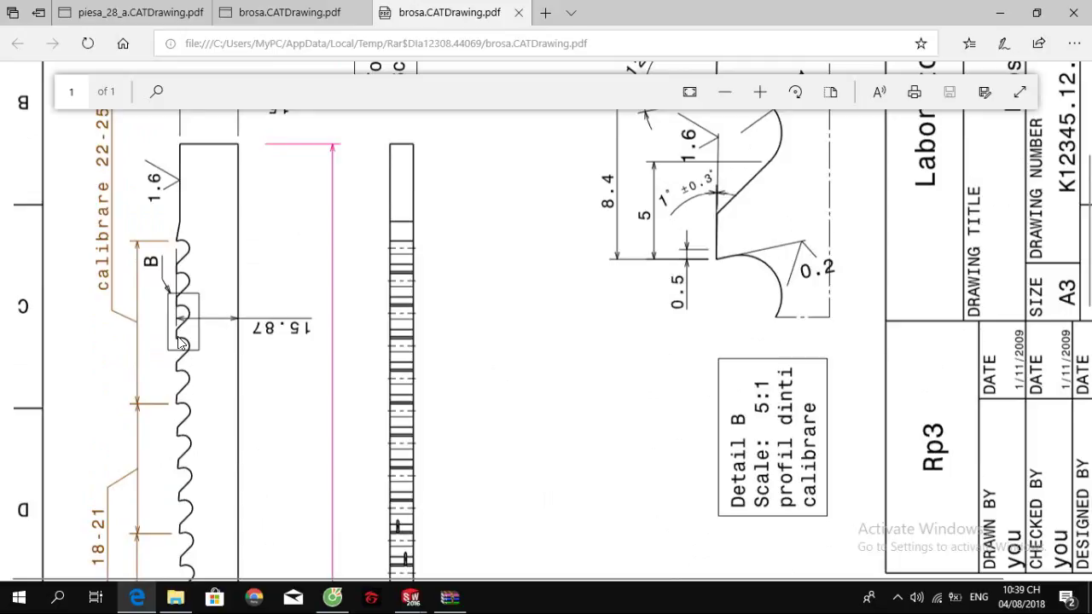
key("alt+Tab")
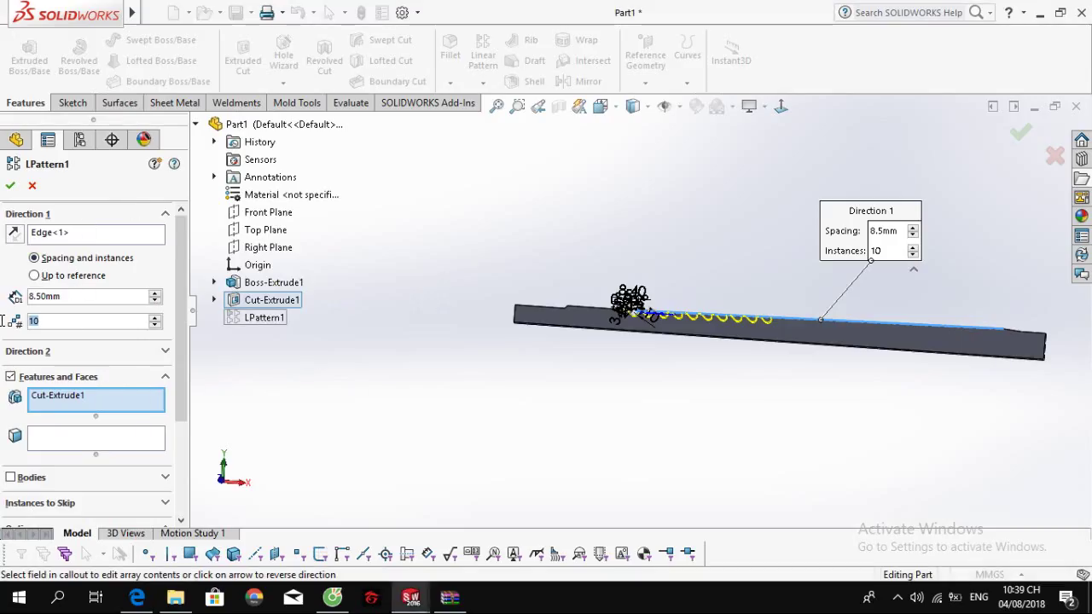
type("22")
left_click(11, 185)
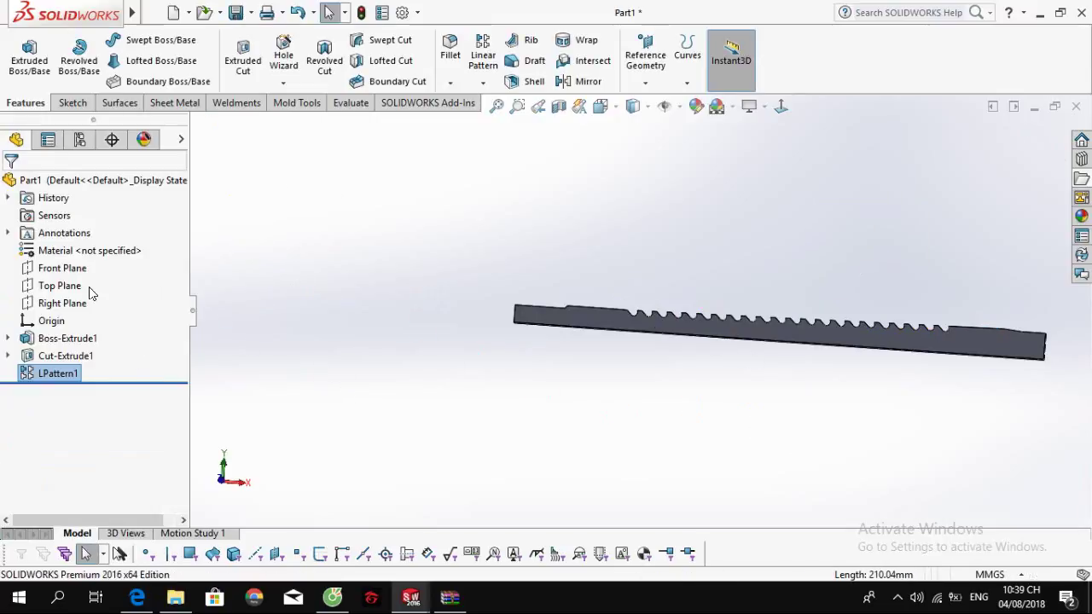
Step: Start a sketch on the Front Plane and draw a line about 0.74 mm long along the upper edge from the last tooth's tip
left_click(62, 268)
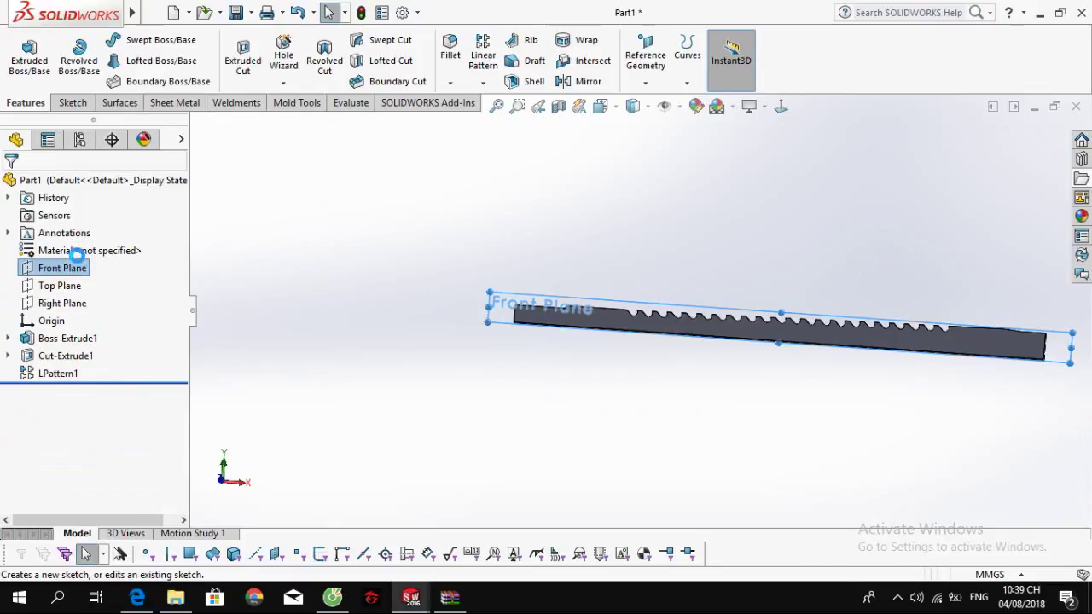
left_click(81, 251)
left_click(783, 107)
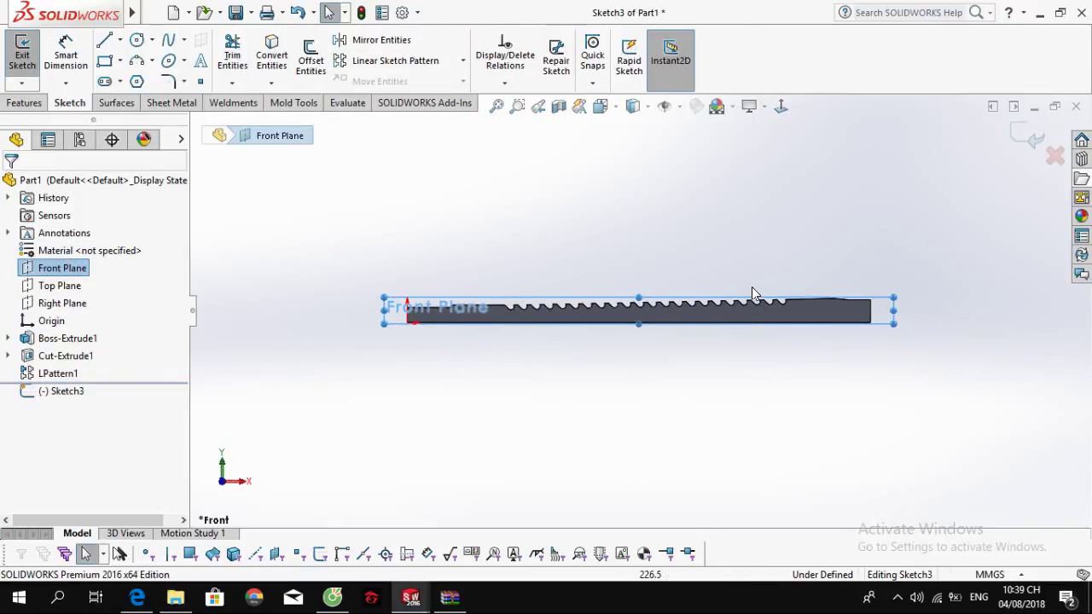
scroll(785, 320, "down", 6)
scroll(736, 344, "down", 2)
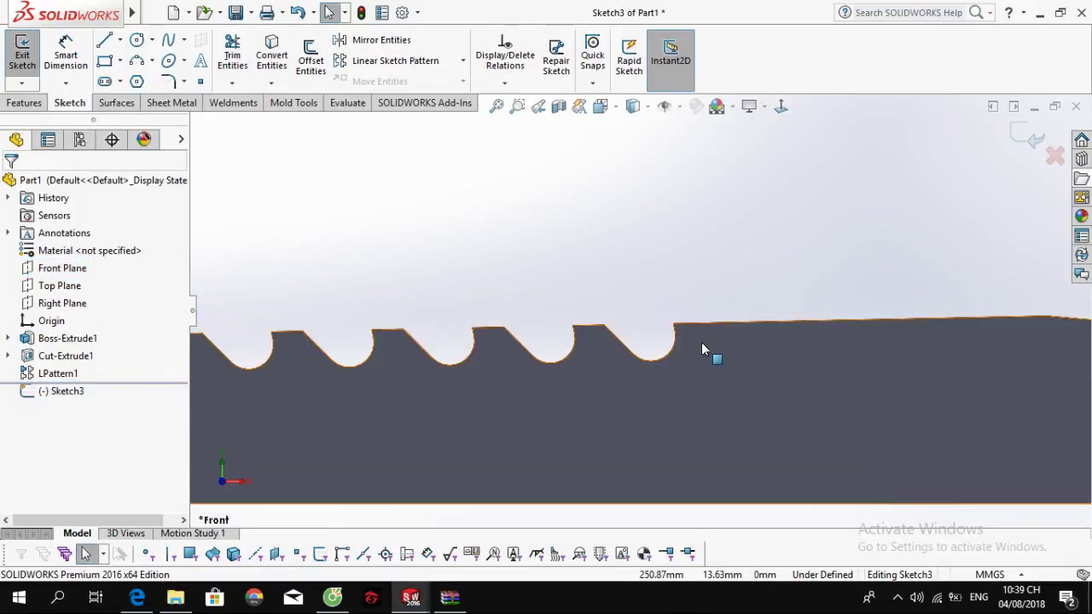
key("l")
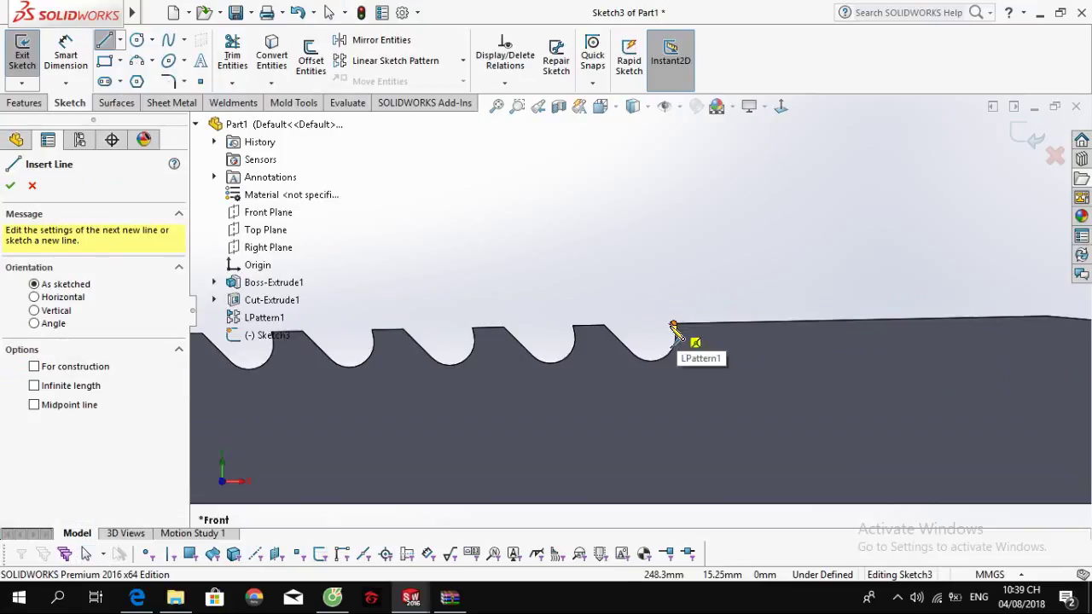
scroll(672, 325, "down", 2)
left_click(671, 315)
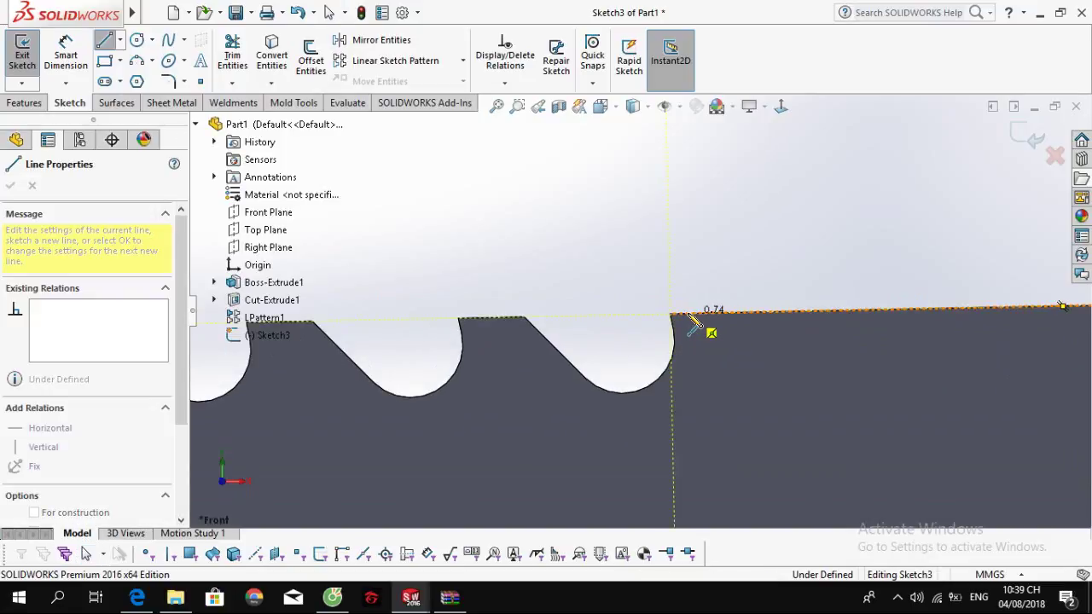
left_click(688, 314)
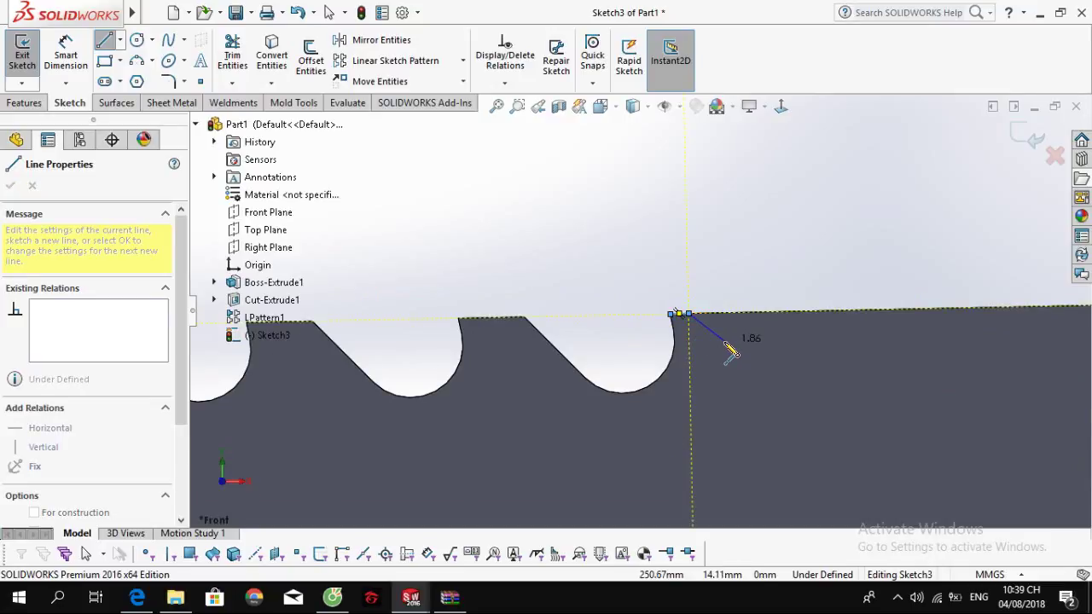
Step: Continue the tooth profile with two descending lines, a tangent gullet arc and a line about 2.38 mm long back to the upper edge
left_click(726, 330)
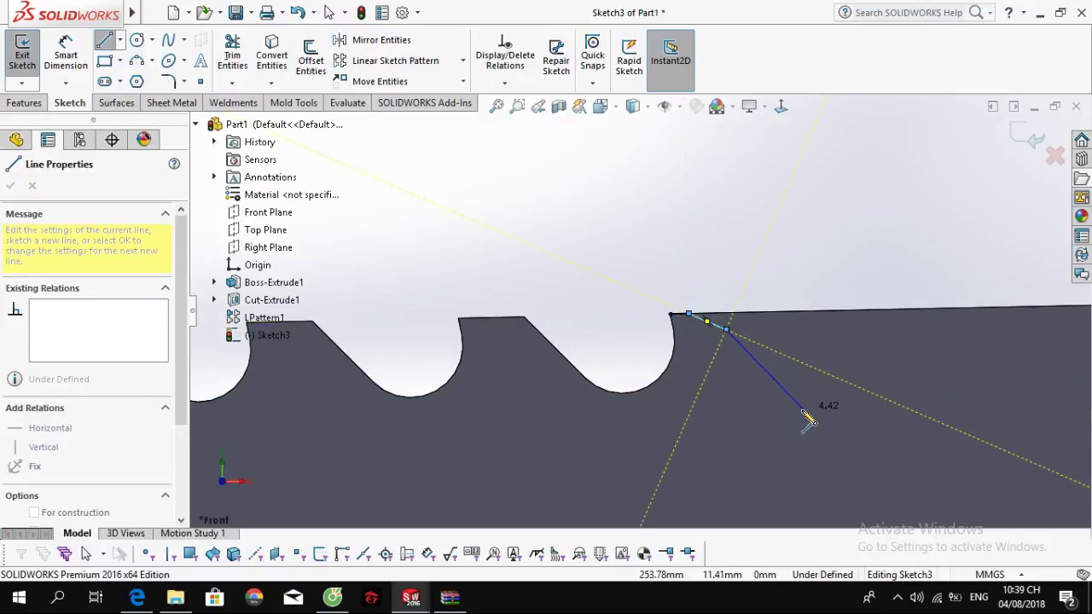
left_click(781, 377)
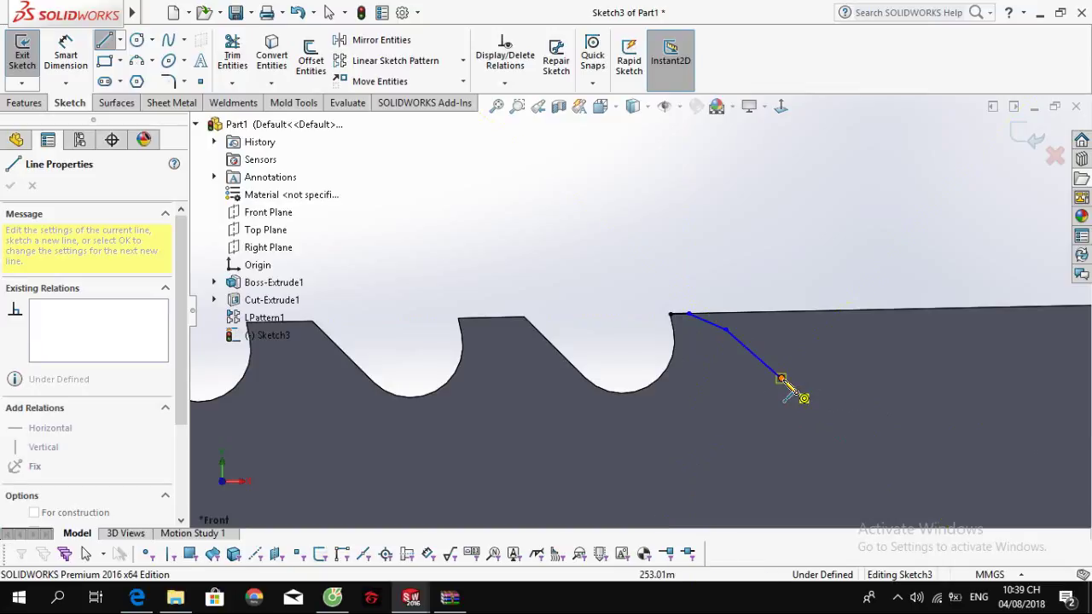
key("a")
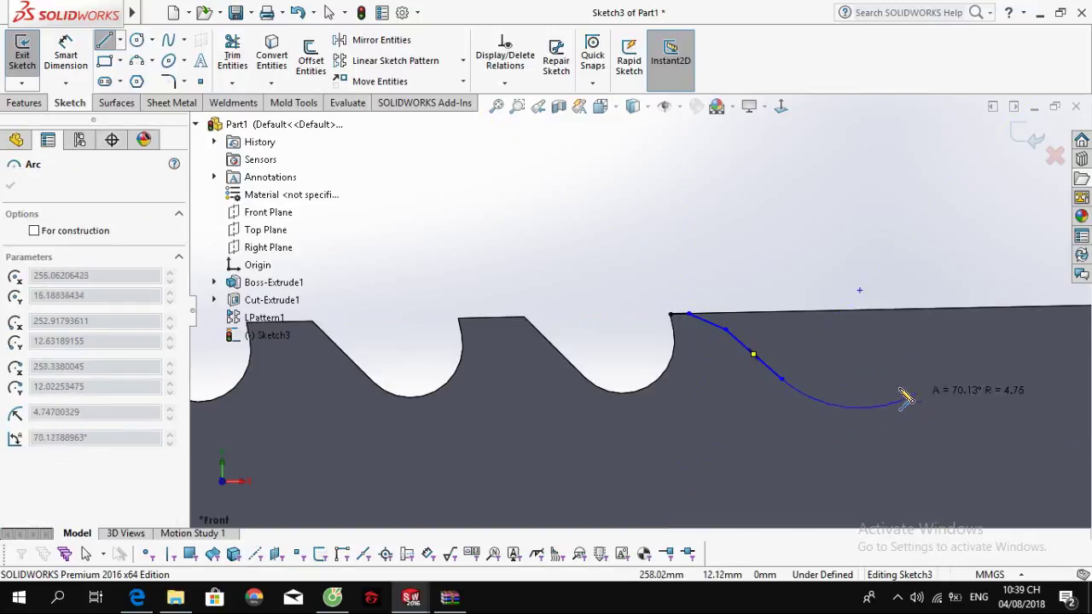
left_click(860, 360)
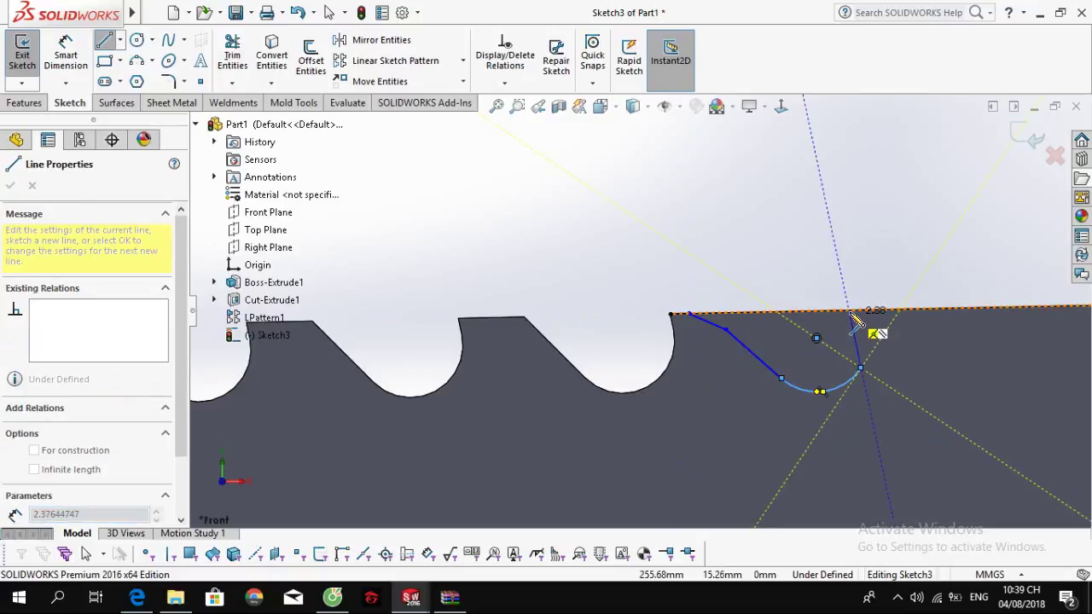
double_click(848, 310)
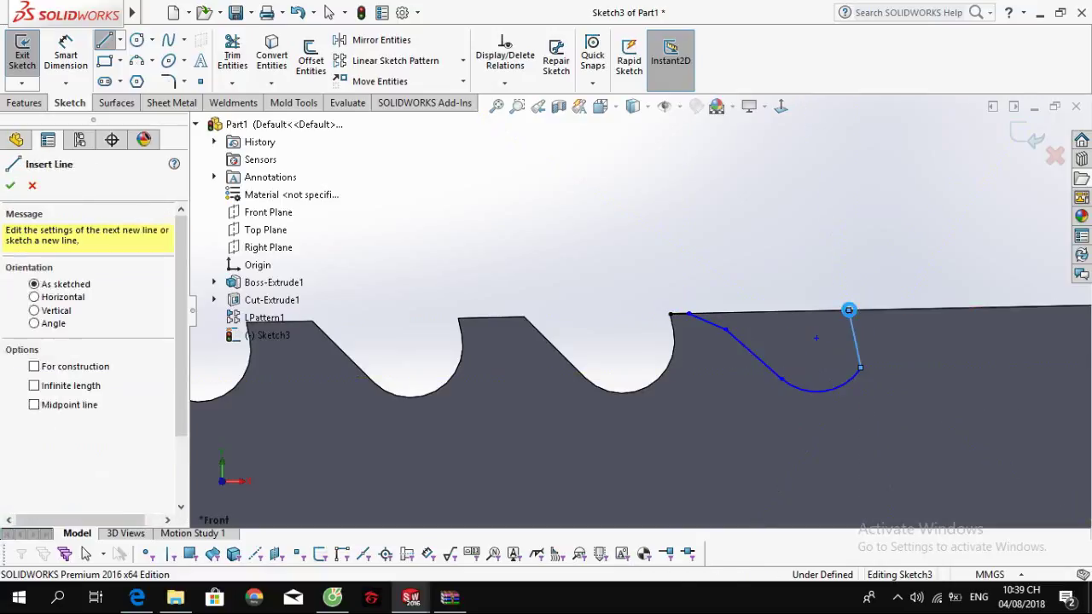
key("Escape")
Step: Dimension the horizontal distance from the last patterned tooth's tip to the end of the new profile as 8.4 mm
key("d")
left_click(849, 310)
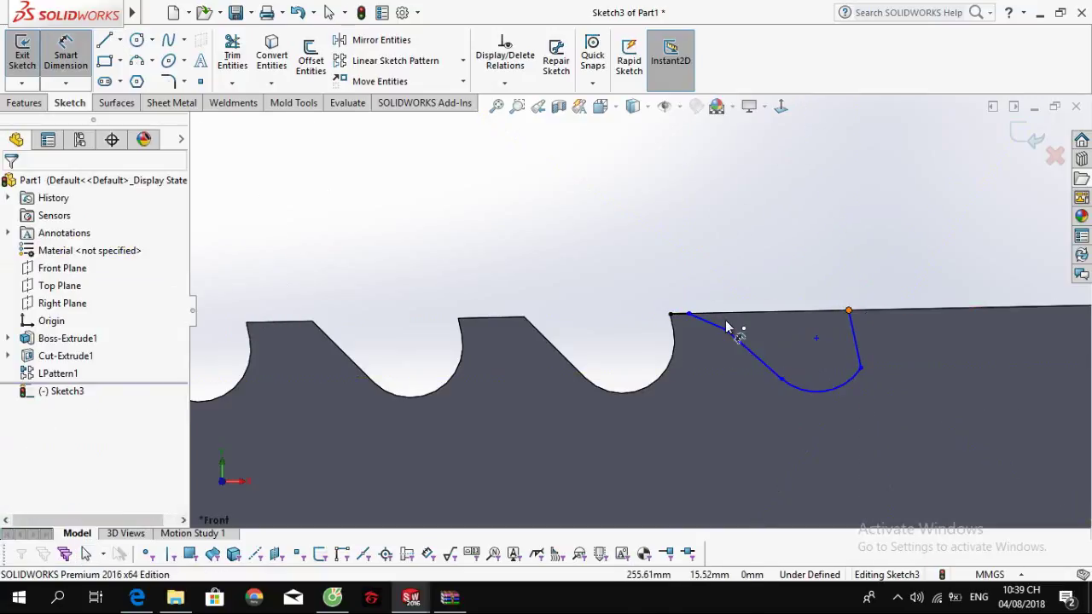
left_click(671, 314)
left_click(743, 236)
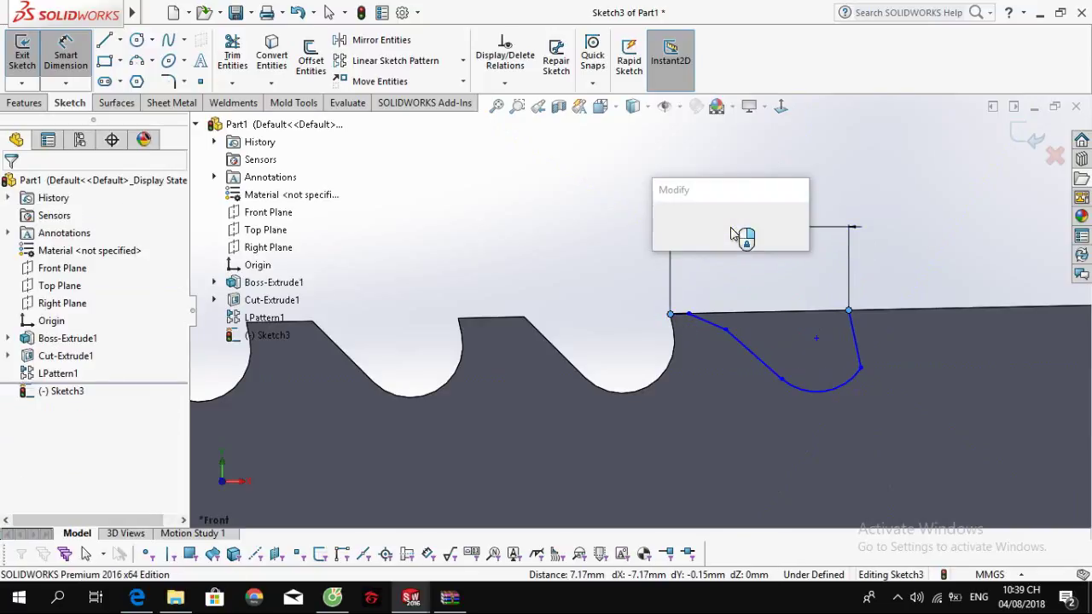
type("9")
key("BackSpace")
type("8.4")
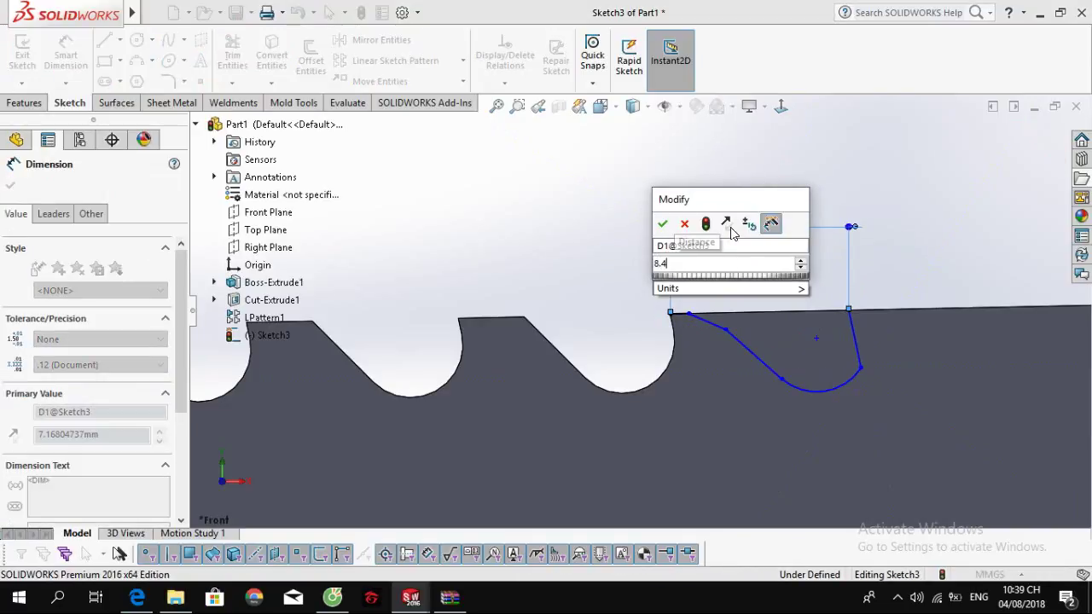
key("Return")
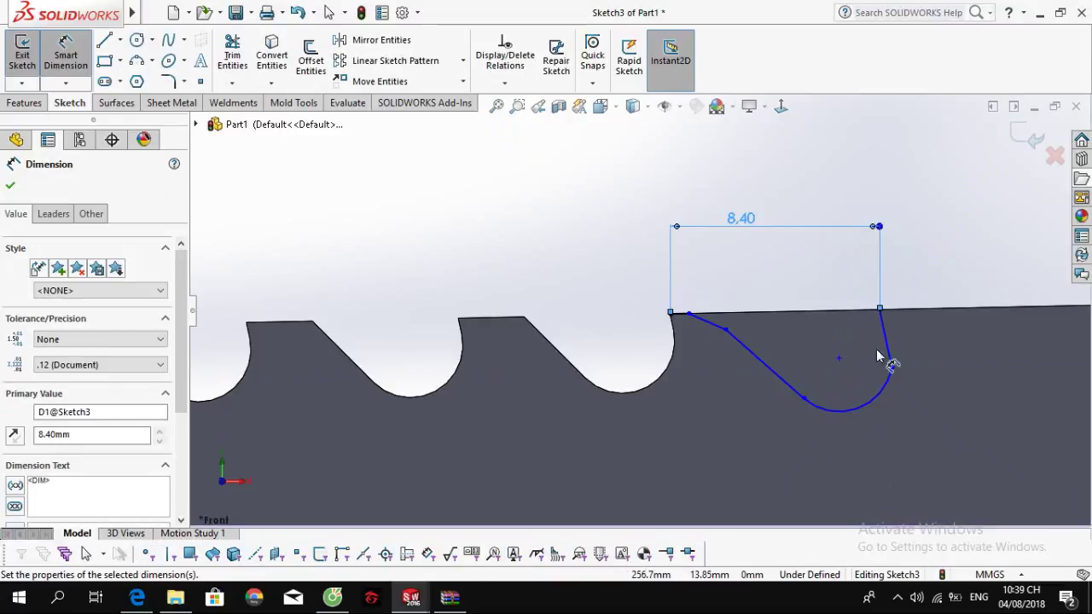
Step: Dimension the angle between the short line on the upper edge and the relief line following it as 1 degree
left_click(681, 317)
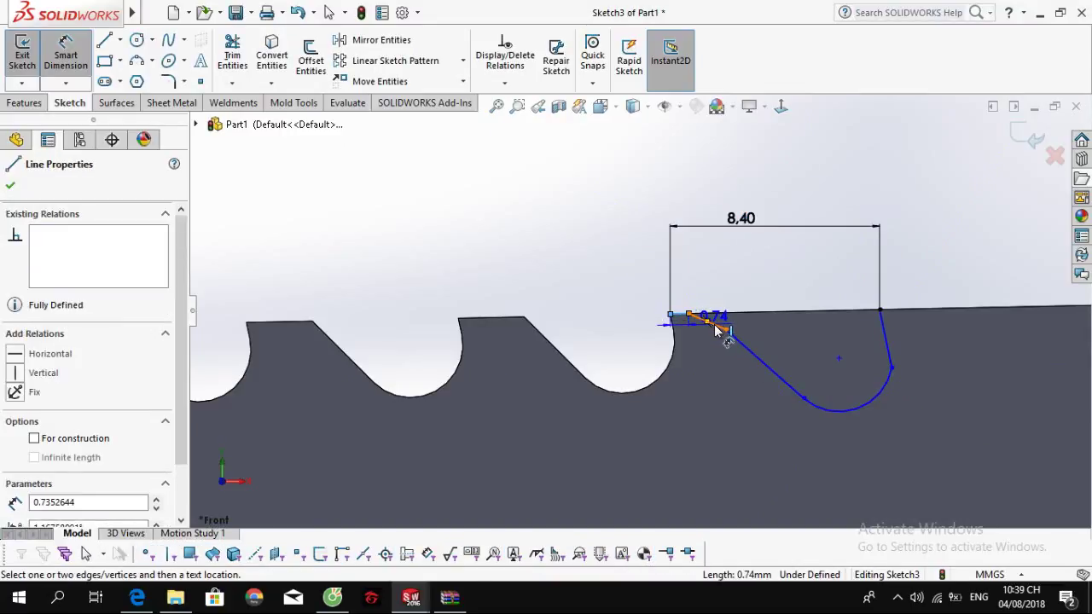
left_click(719, 331)
left_click(722, 325)
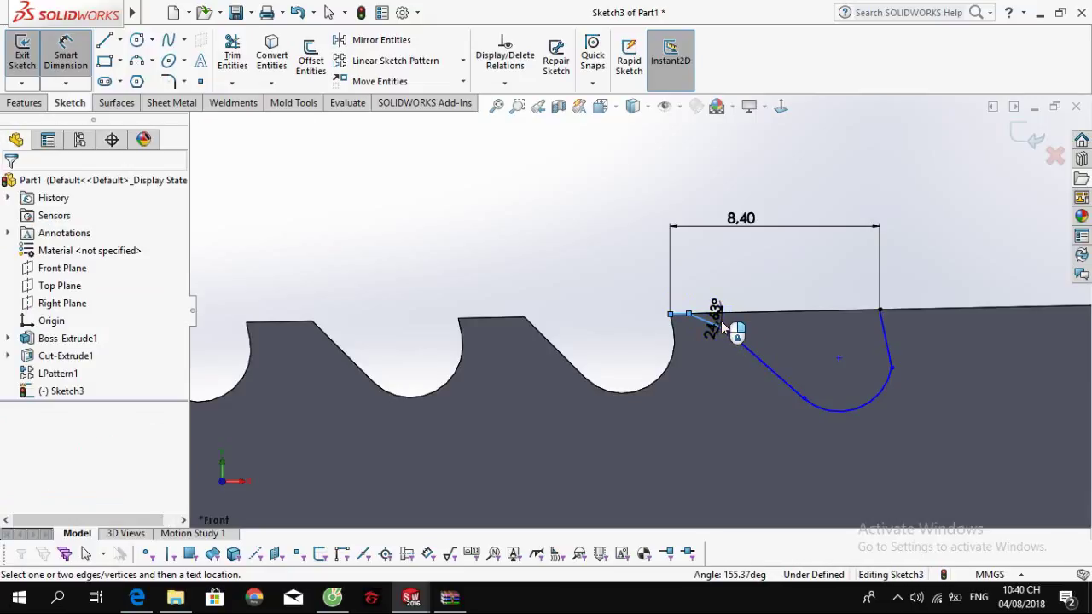
key("Return")
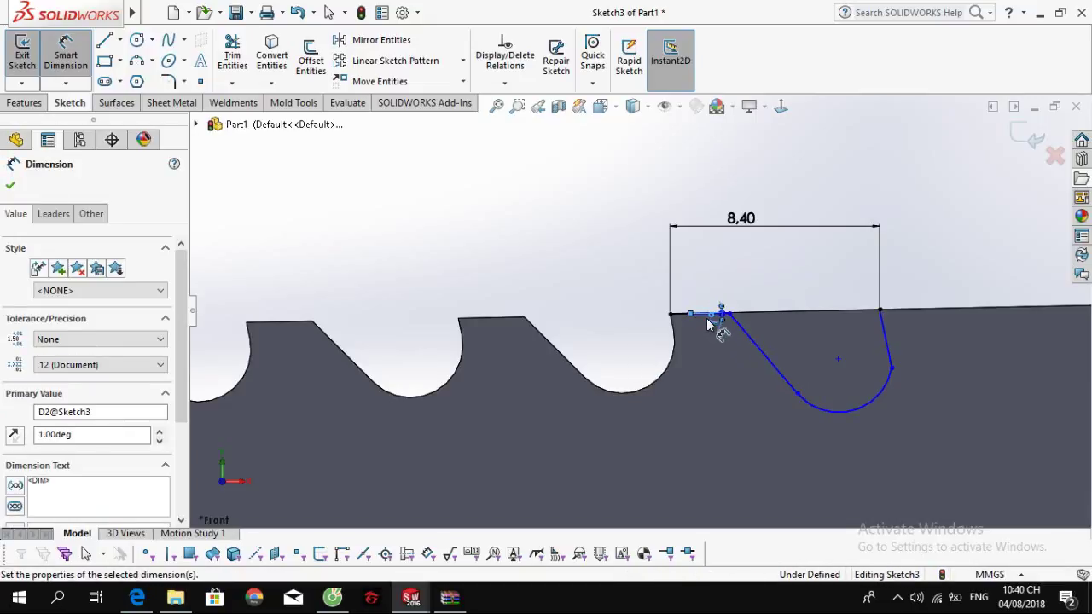
Step: Set the angle between the short line on the upper edge and the profile's long sloping line to 45 degrees
scroll(721, 337, "down", 5)
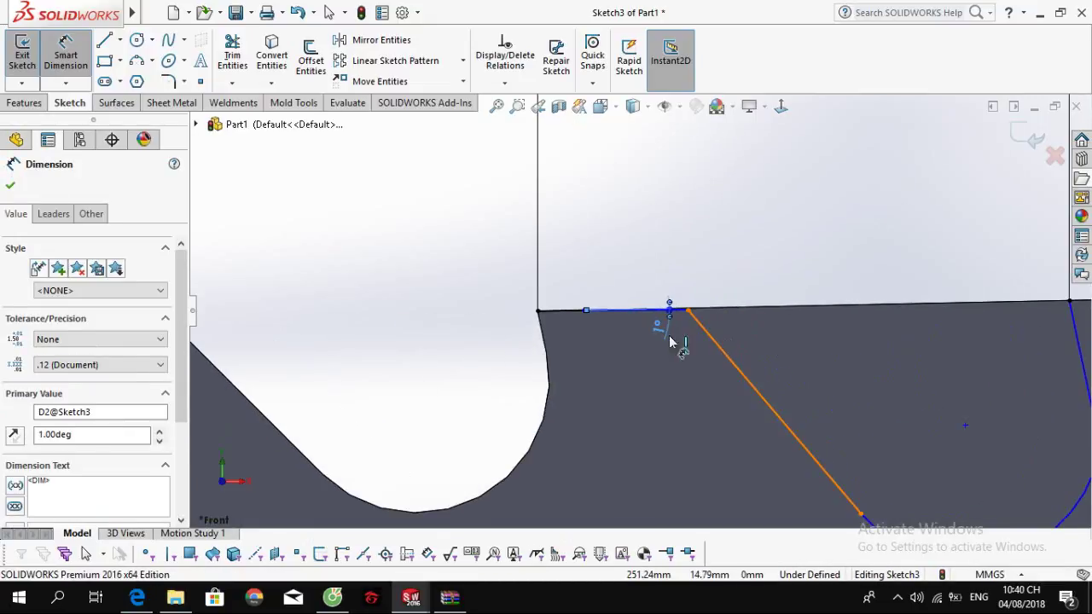
left_click(717, 347)
left_click(572, 310)
left_click(797, 372)
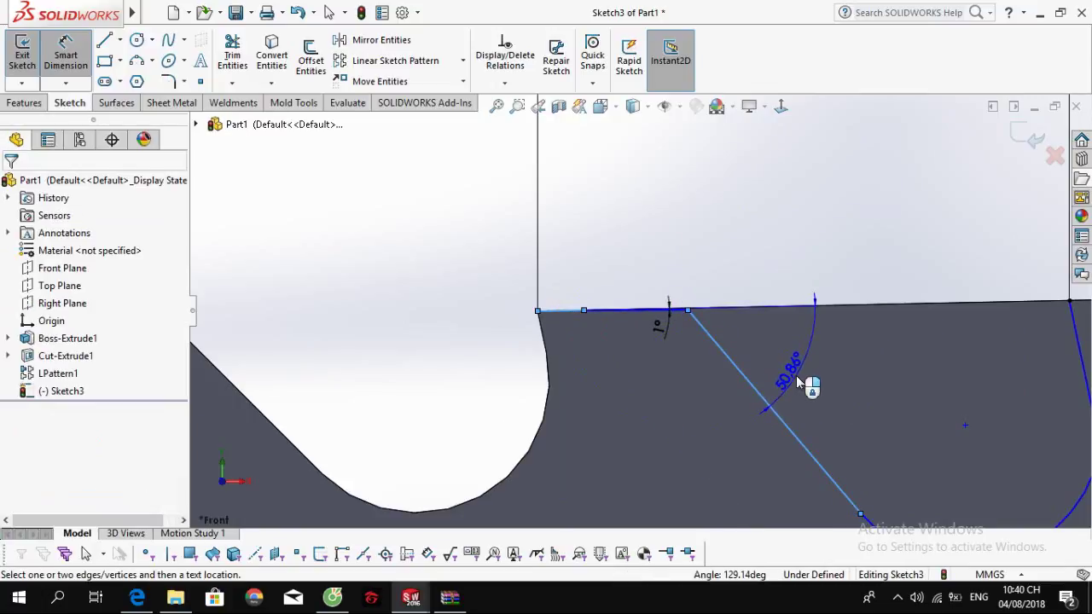
type("45")
key("Return")
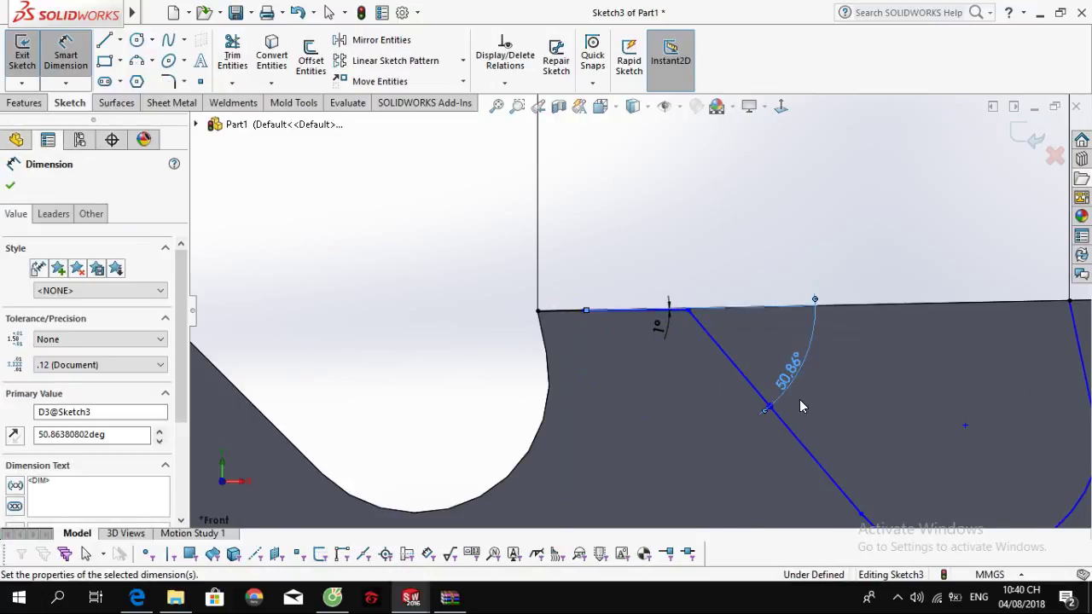
scroll(822, 402, "up", 4)
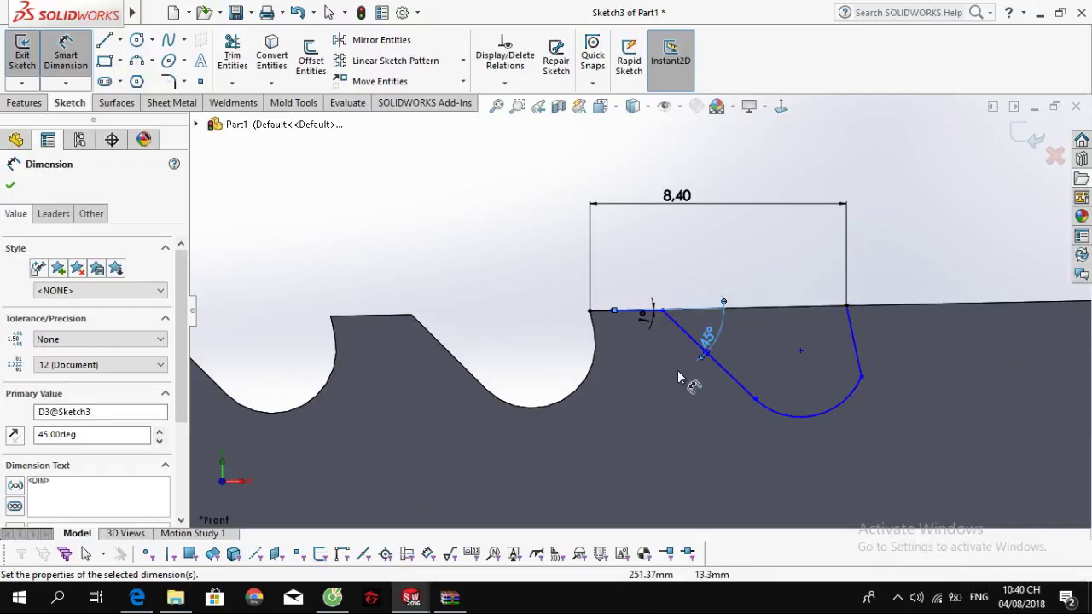
Step: Add a radius dimension to the gullet arc of the new tooth profile
left_click(808, 424)
left_click(853, 450)
key("Return")
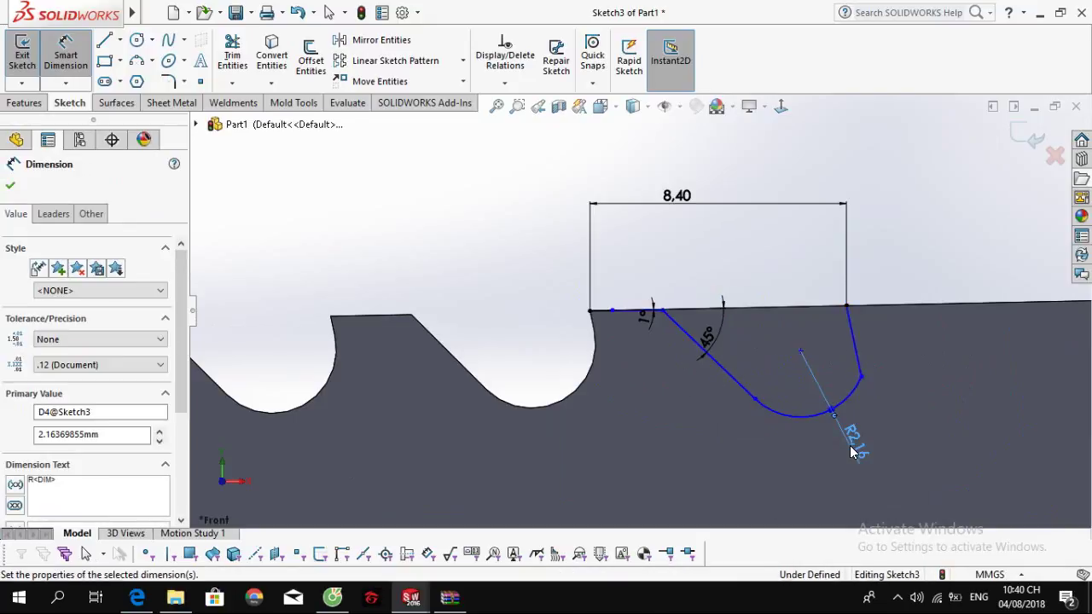
Step: Set the gullet arc's radius to 2.1 mm and dimension the horizontal distance from the last tooth's tip to the arc's lower start as 5 mm
left_click(764, 411)
key("Escape")
left_click(594, 311)
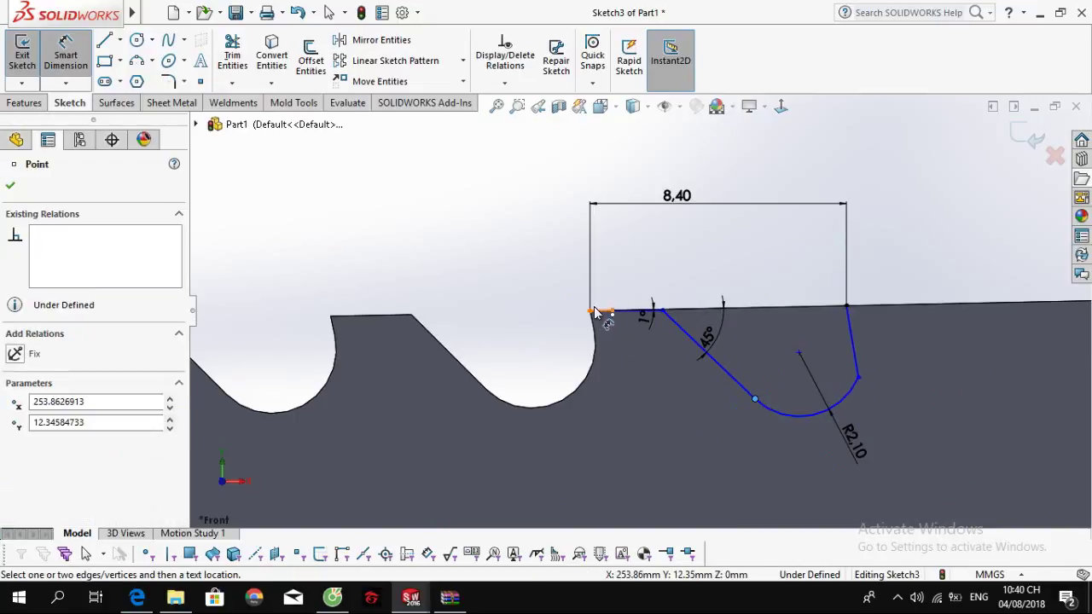
left_click(755, 399)
left_click(668, 246)
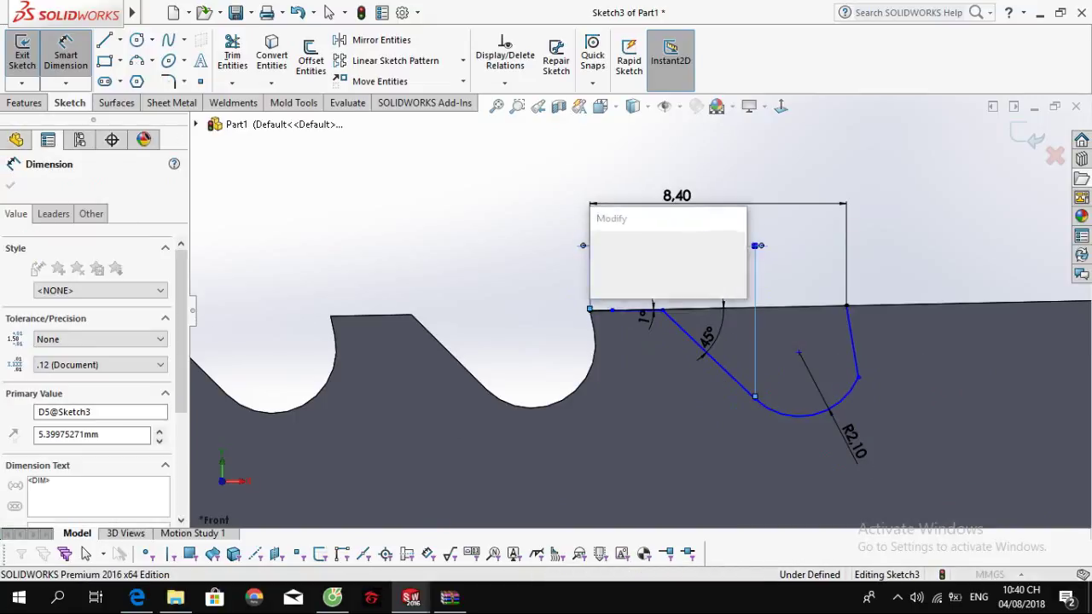
type("5")
key("Return")
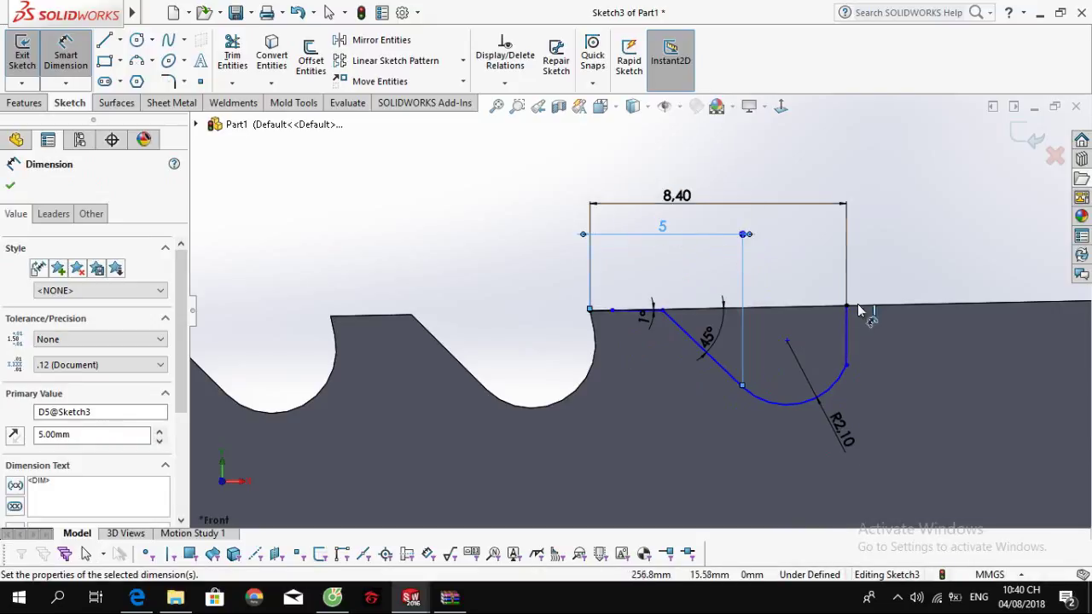
key("Escape")
key("Escape")
Step: Move the arc's upper end point toward the upper edge so the short rake line tilts away from vertical
left_click(845, 365)
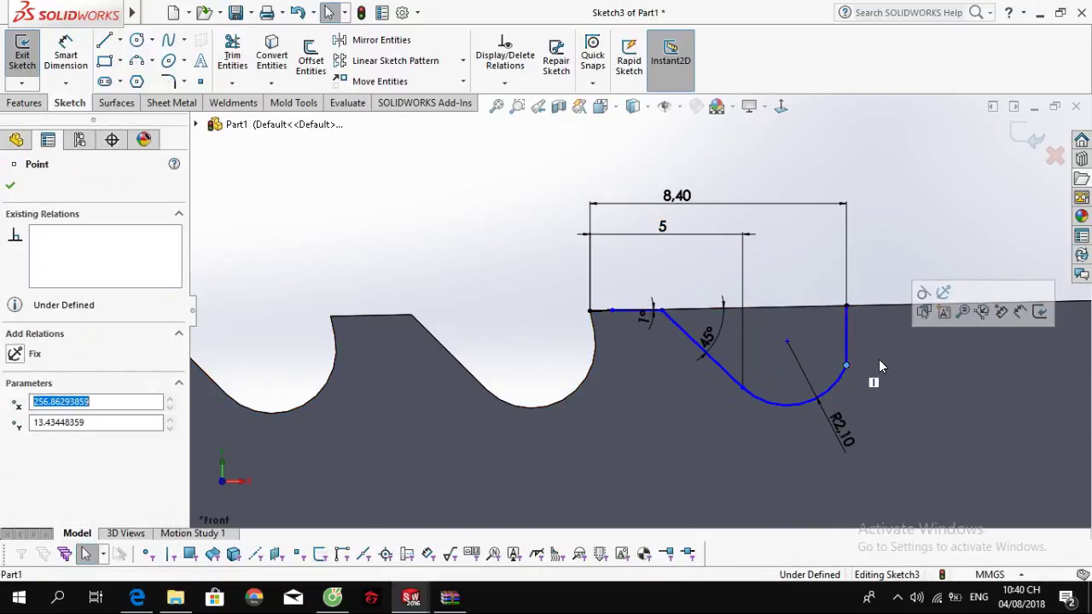
left_click(847, 334)
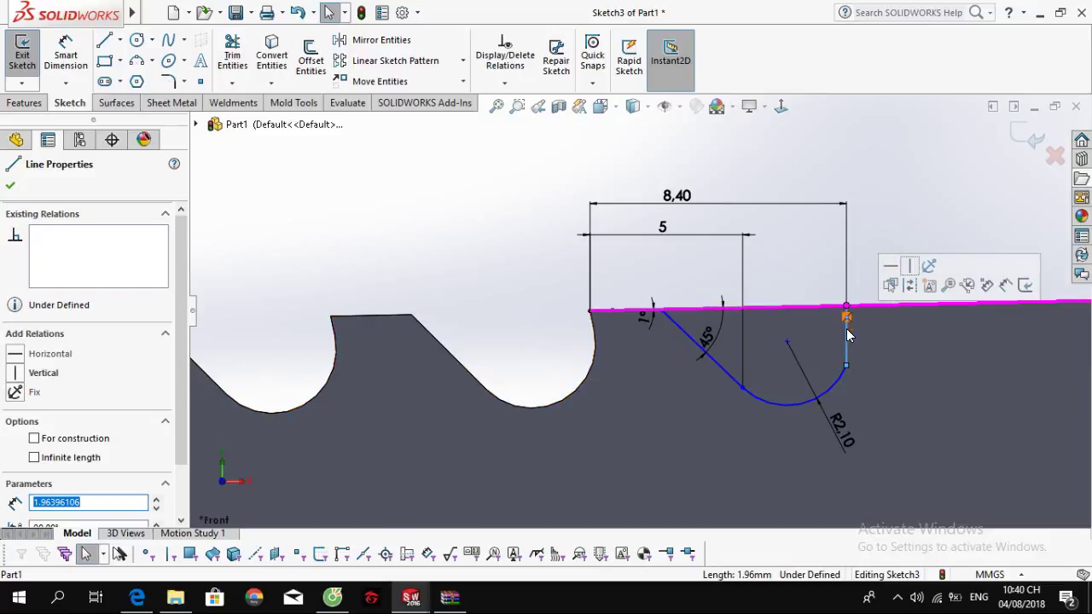
left_click(845, 365)
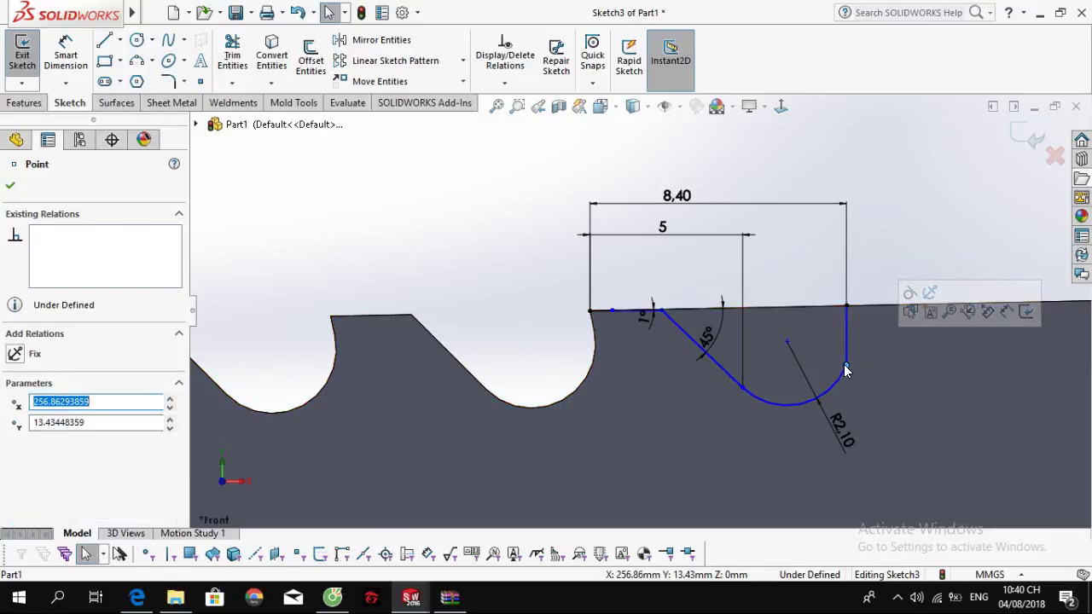
left_click(846, 349)
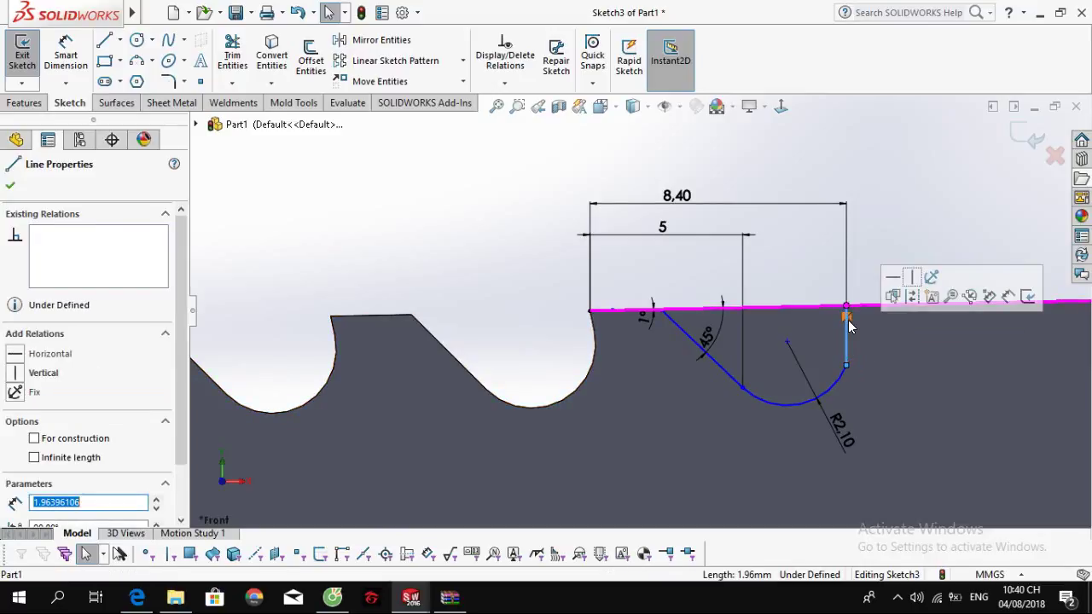
key("Escape")
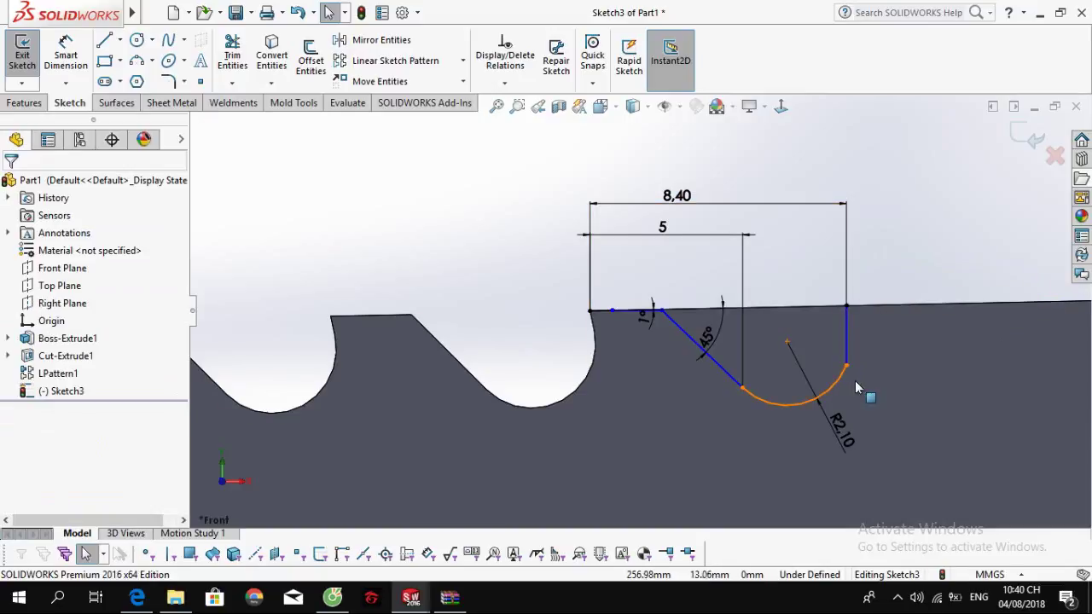
left_click_drag(854, 382, 824, 328)
left_click(882, 270)
left_click(886, 231)
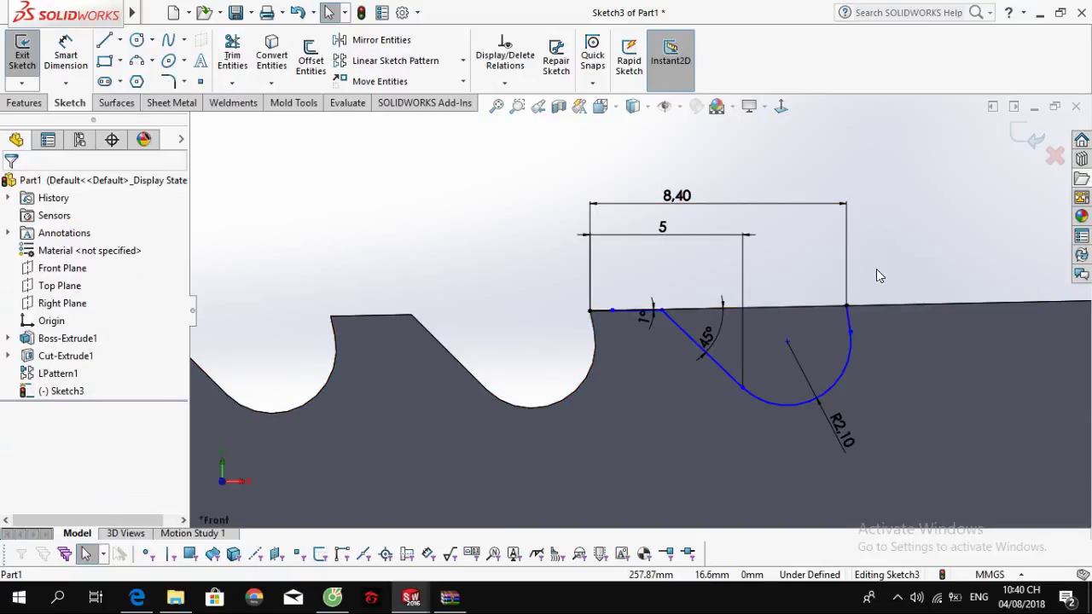
Step: Draw a vertical line about 1.67 mm long upward from the rake line's end on the upper edge and make it construction geometry
key("l")
left_click(846, 306)
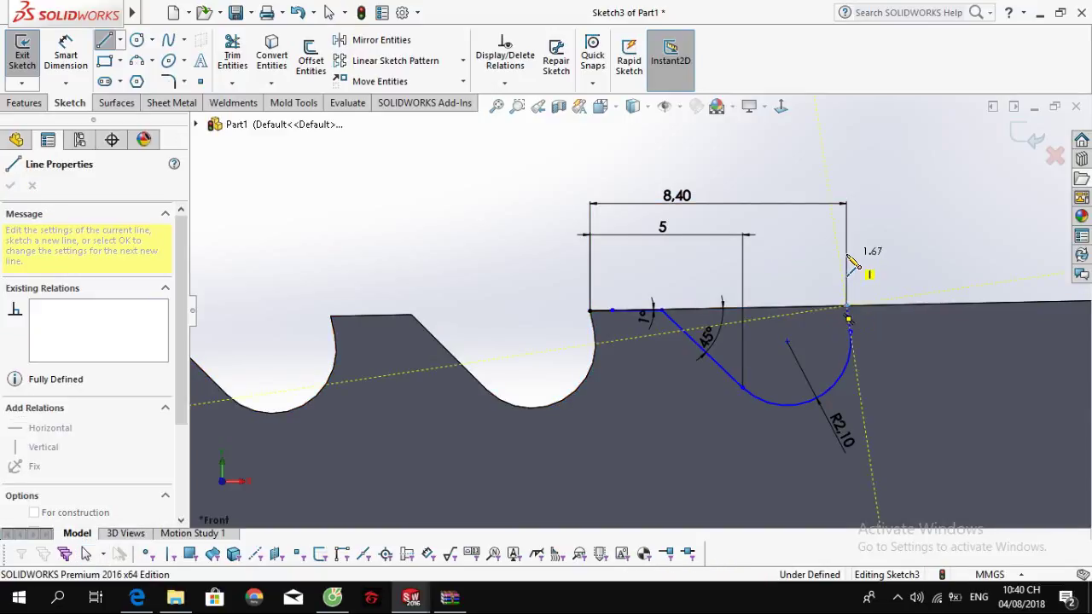
left_click(846, 255)
key("Escape")
left_click(844, 268)
left_click(849, 271)
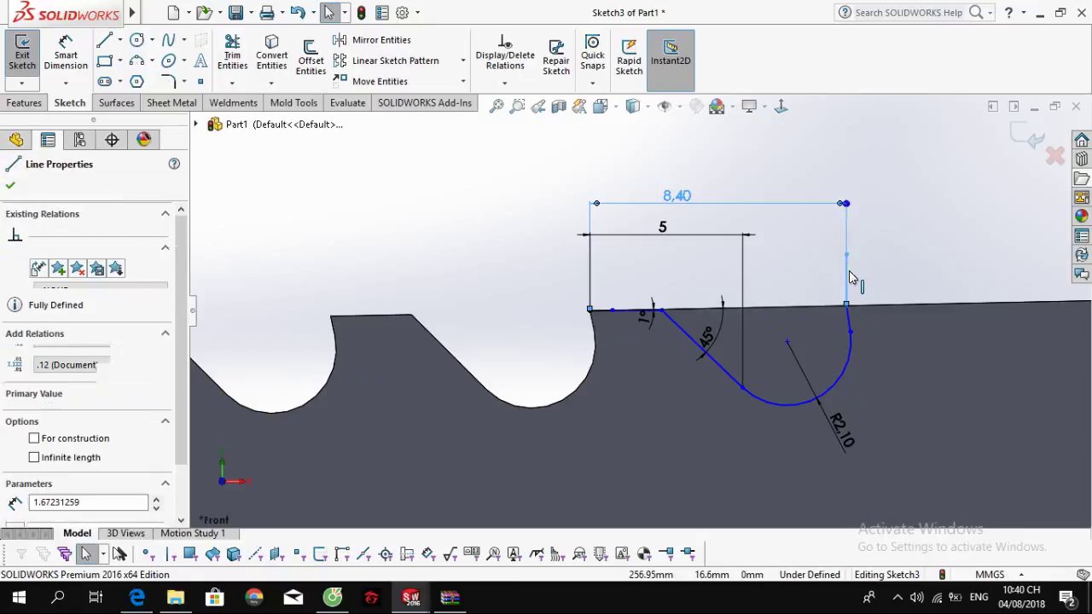
key("Escape")
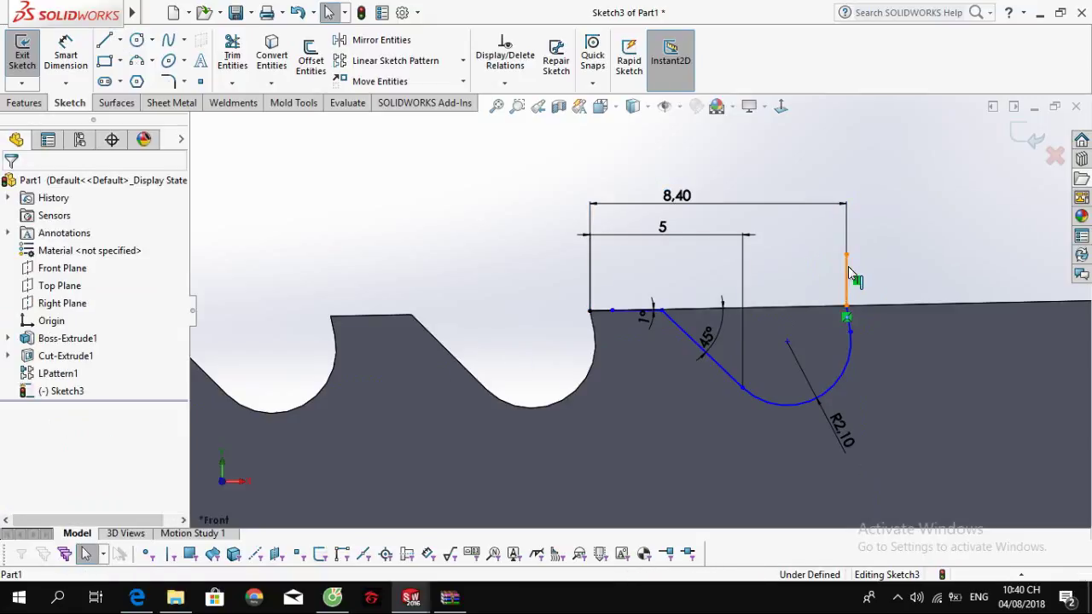
left_click(850, 274)
left_click(62, 439)
key("Escape")
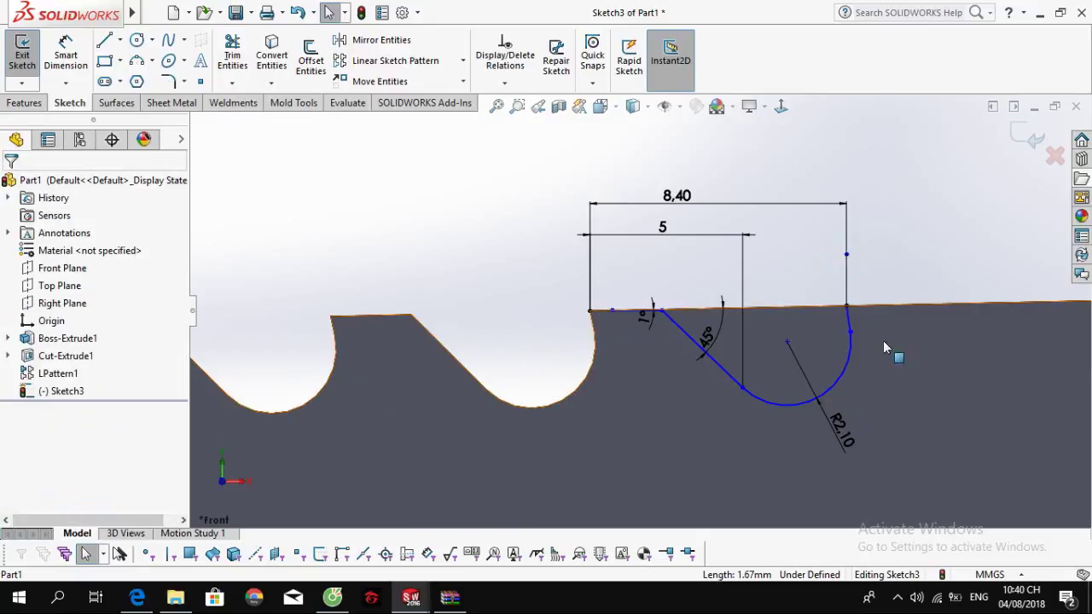
Step: Try to dimension the angle between the short rake line and the vertical construction line, and undo that dimension
right_click_drag(905, 256, 906, 189)
left_click(846, 295)
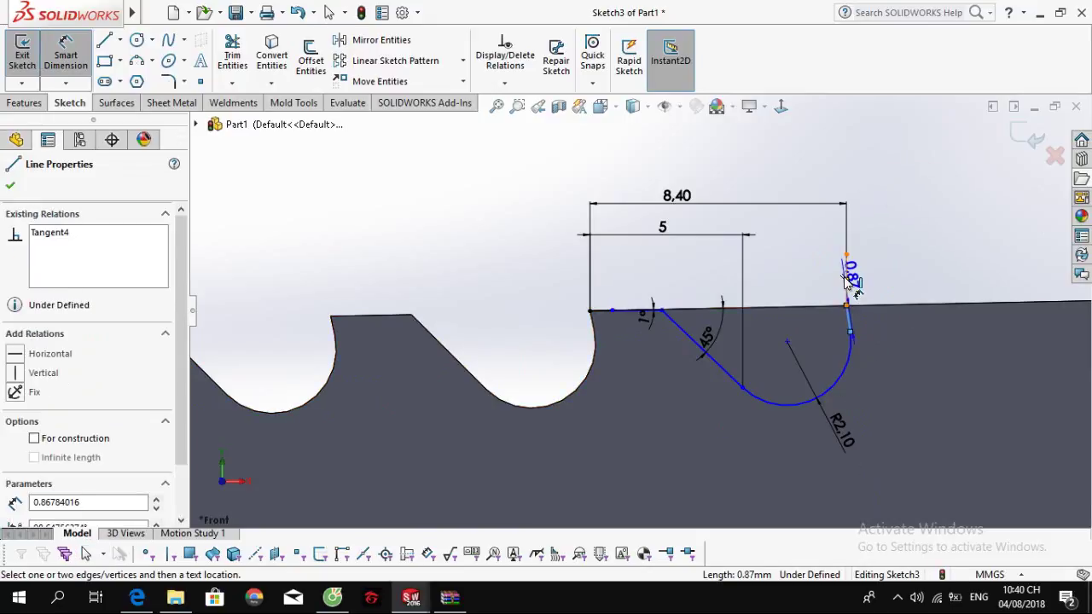
left_click(845, 274)
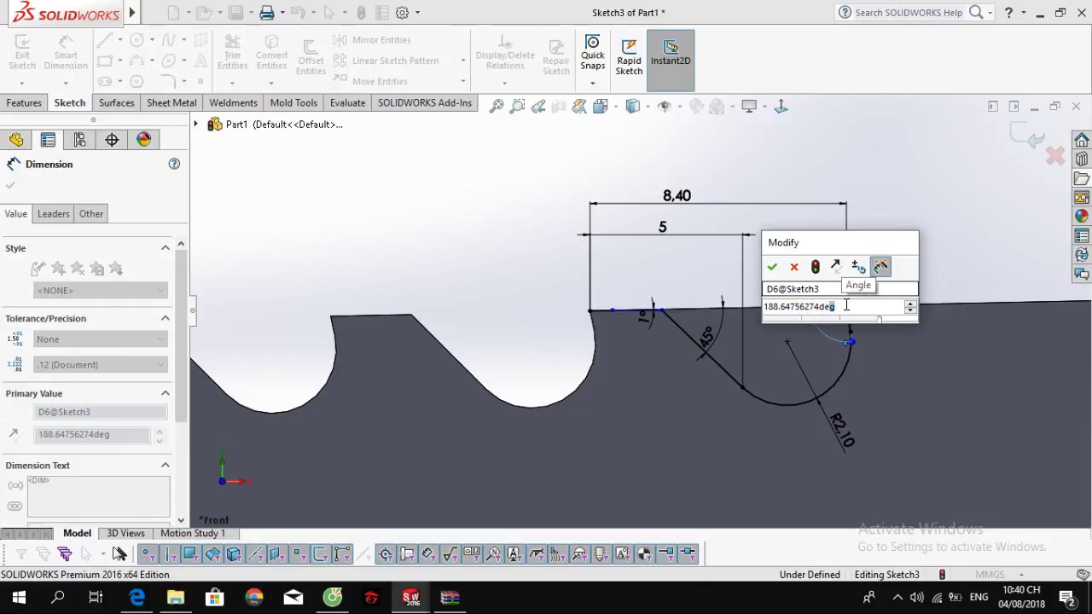
left_click_drag(846, 305, 742, 277)
left_click(794, 266)
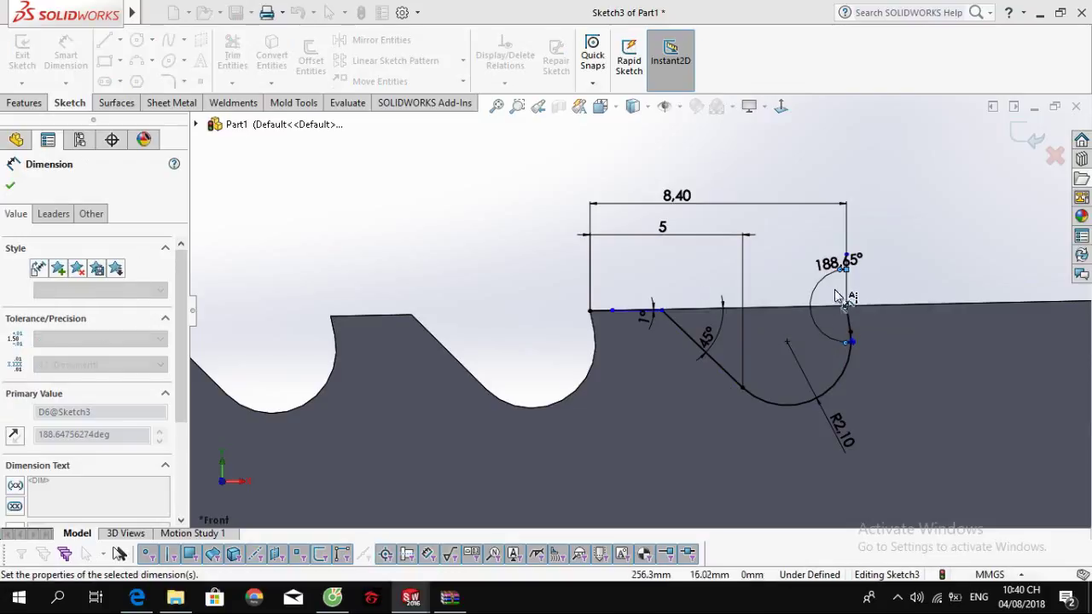
key("Escape")
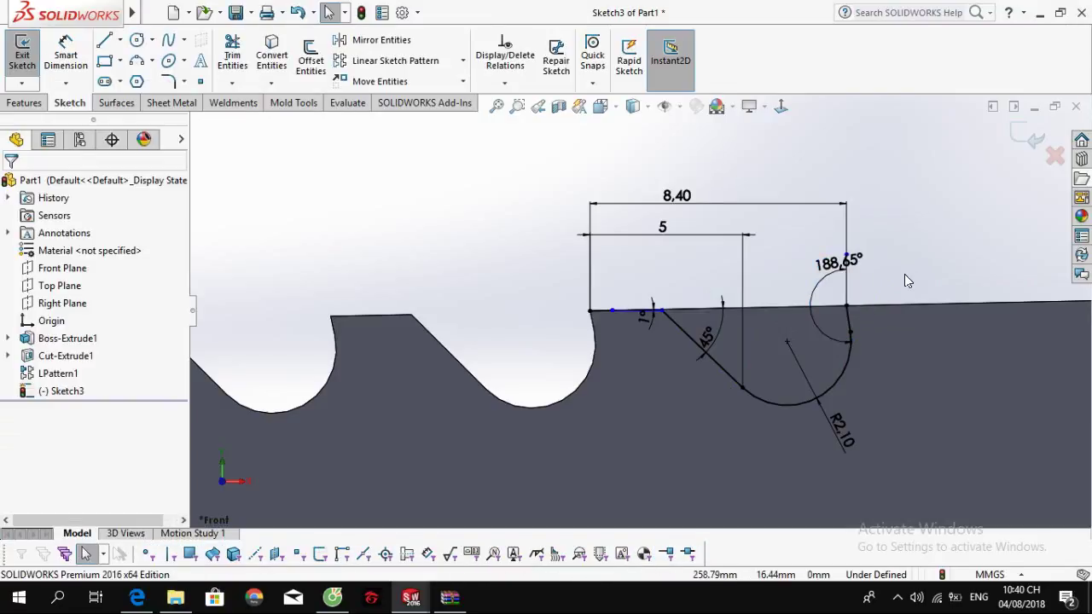
key("ctrl+z")
Step: Dimension the acute angle between the short rake line and the vertical construction line as 12 degrees
right_click(892, 147)
left_click(917, 223)
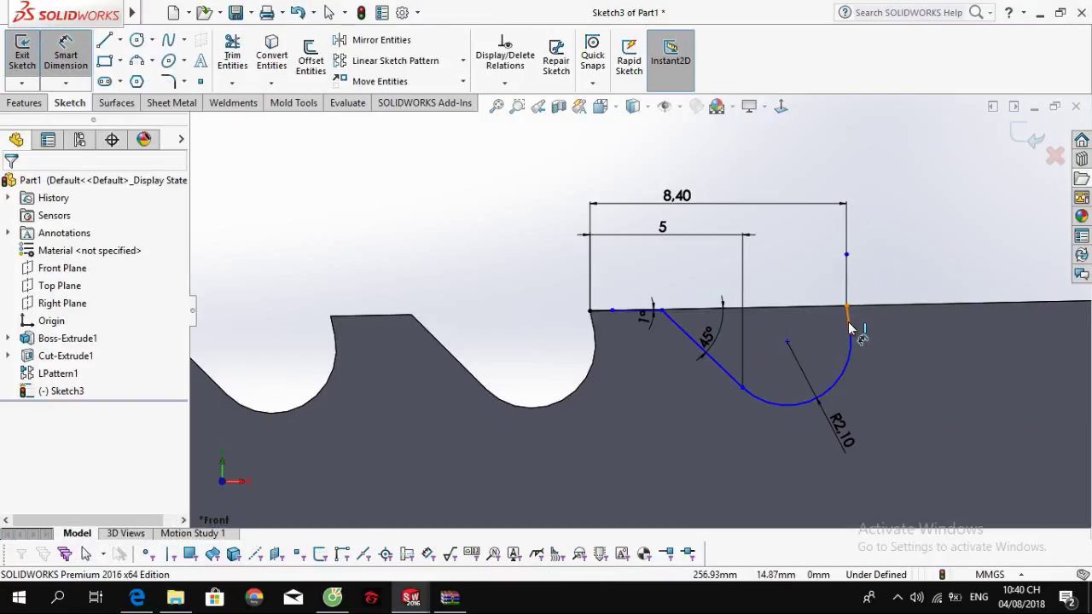
left_click(851, 321)
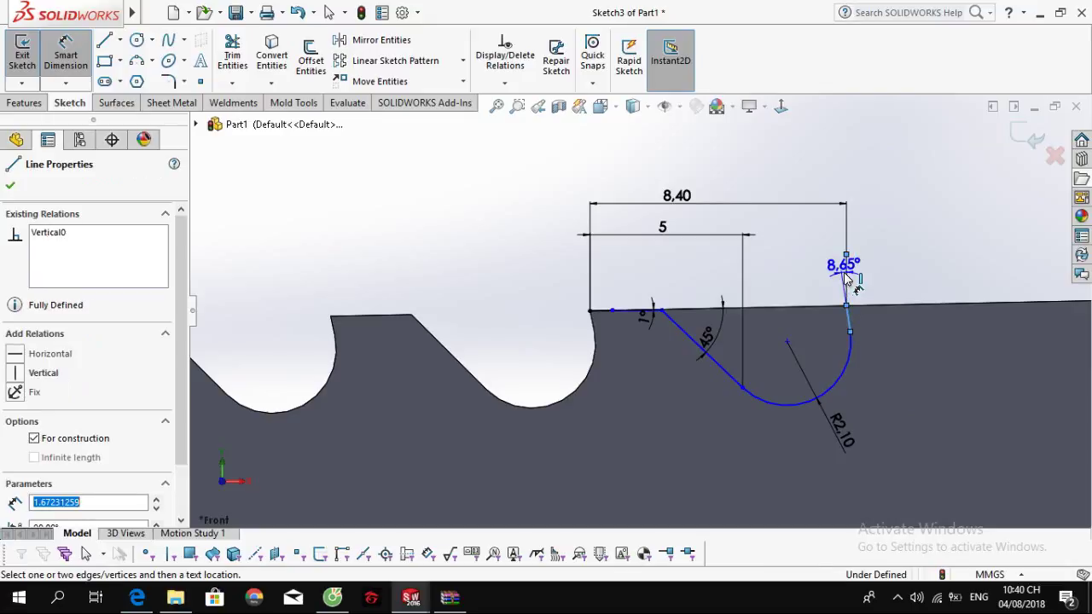
left_click(844, 260)
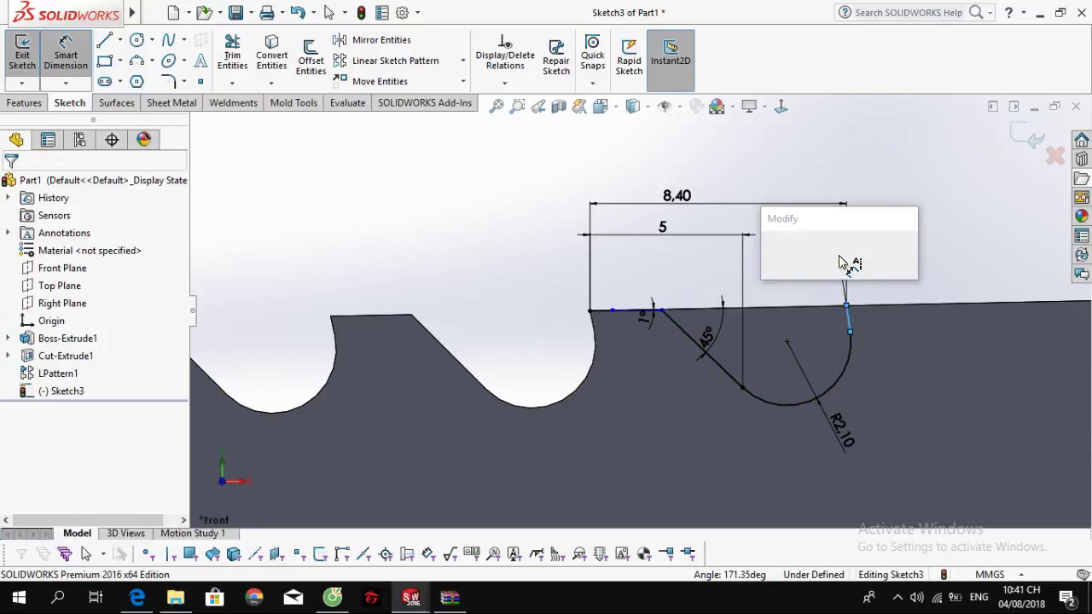
type("12")
key("Return")
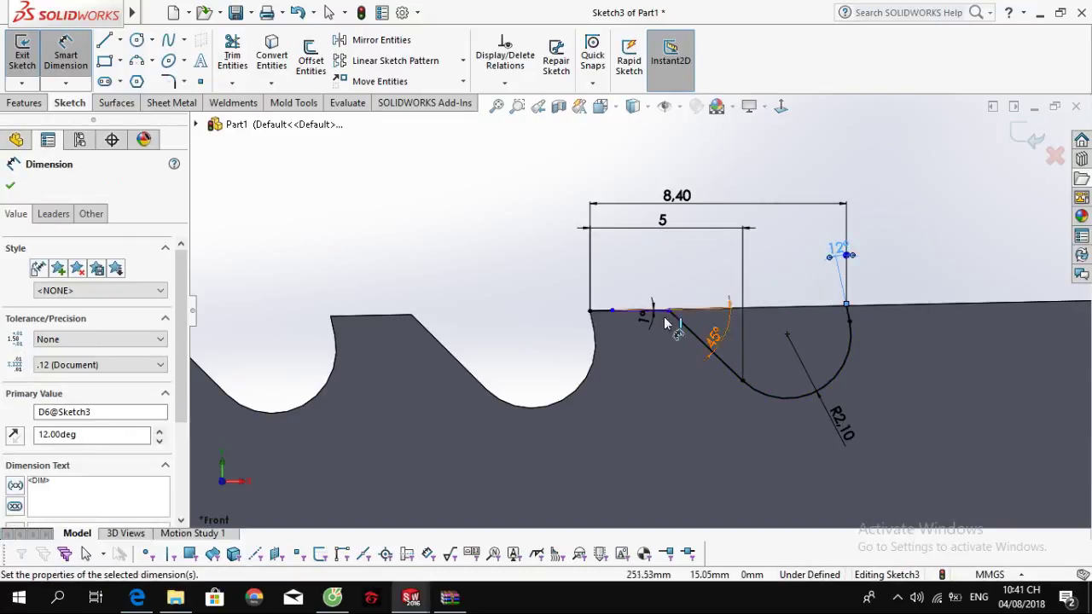
key("Escape")
Step: Try to move the corner between the relief line and the long sloping line to a new position
scroll(674, 317, "down", 5)
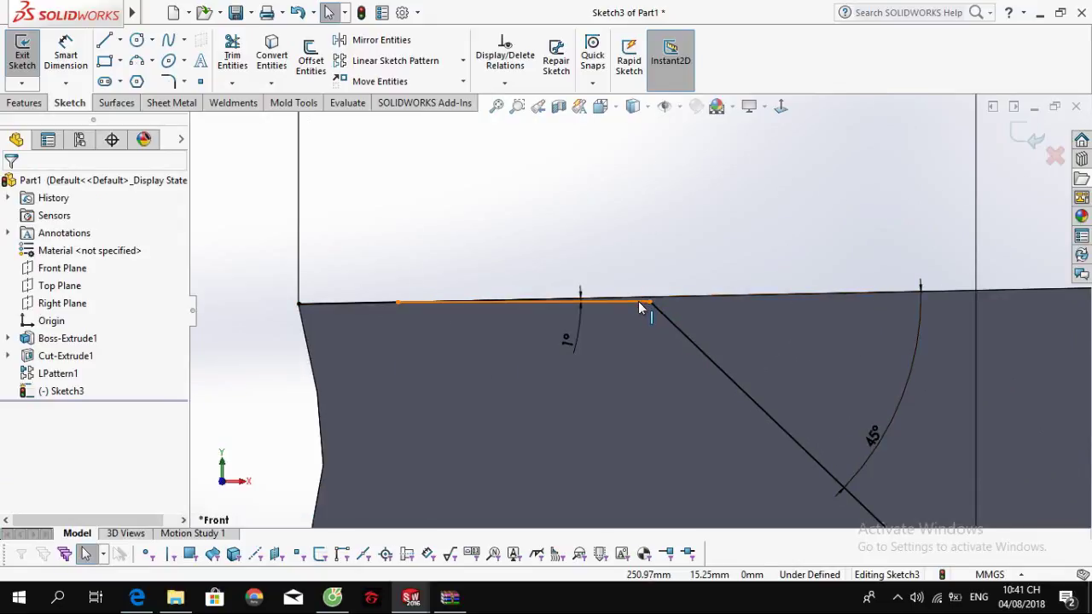
left_click(646, 301)
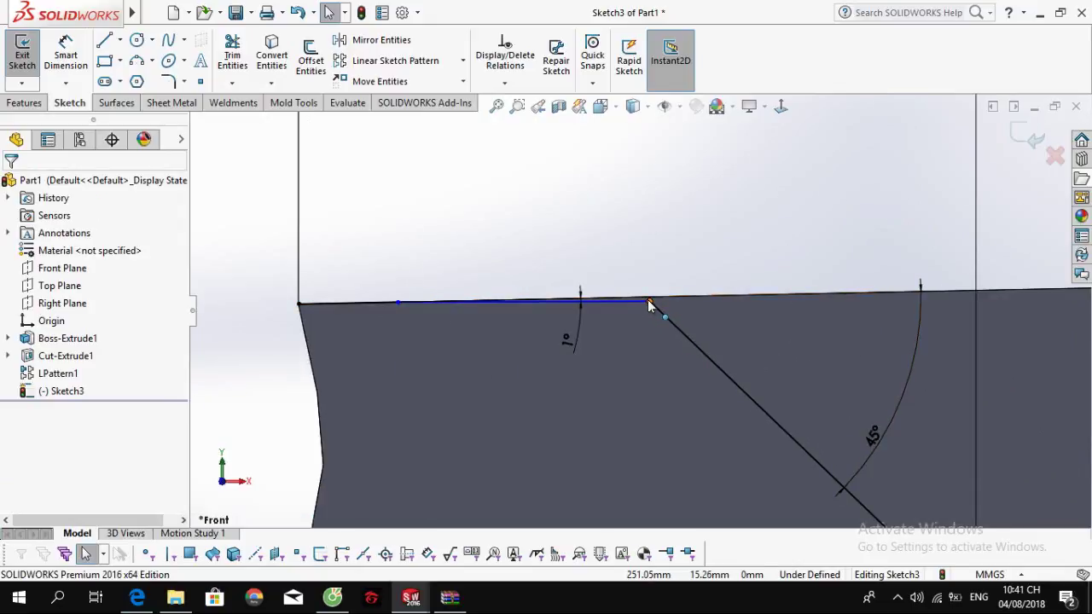
left_click_drag(647, 302, 674, 315)
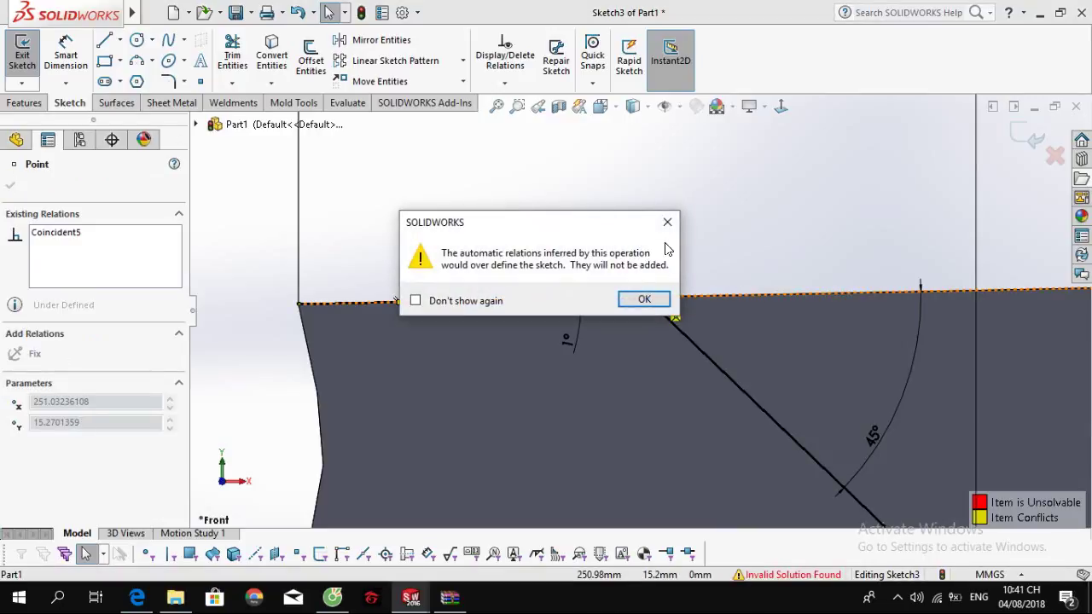
left_click(664, 222)
Step: Dimension the horizontal length of the short line on the upper edge beside the last tooth's tip as 0.5 mm
right_click_drag(455, 300, 452, 171)
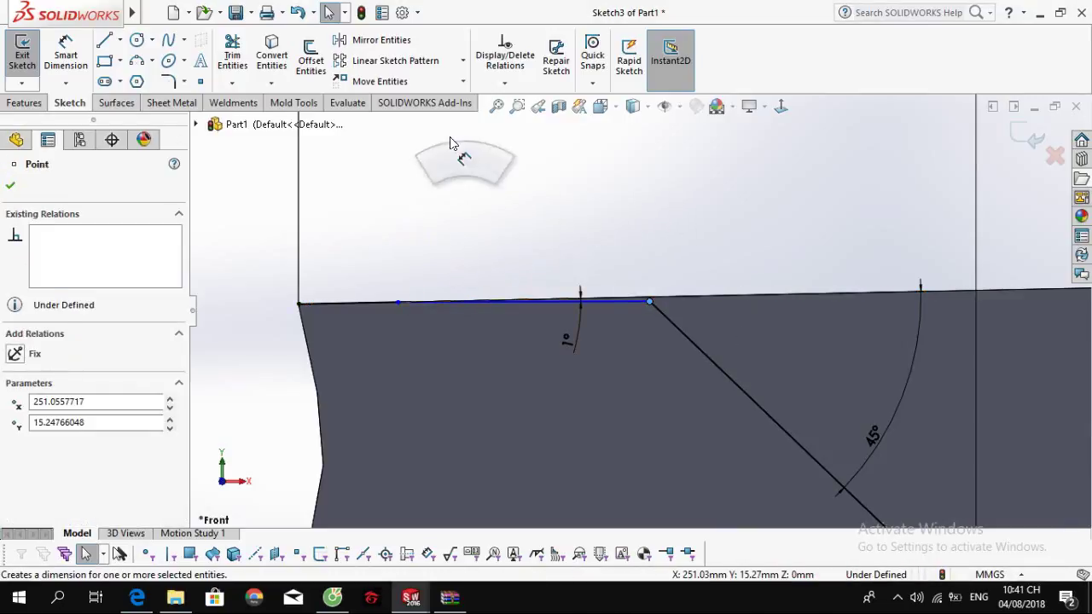
left_click(369, 300)
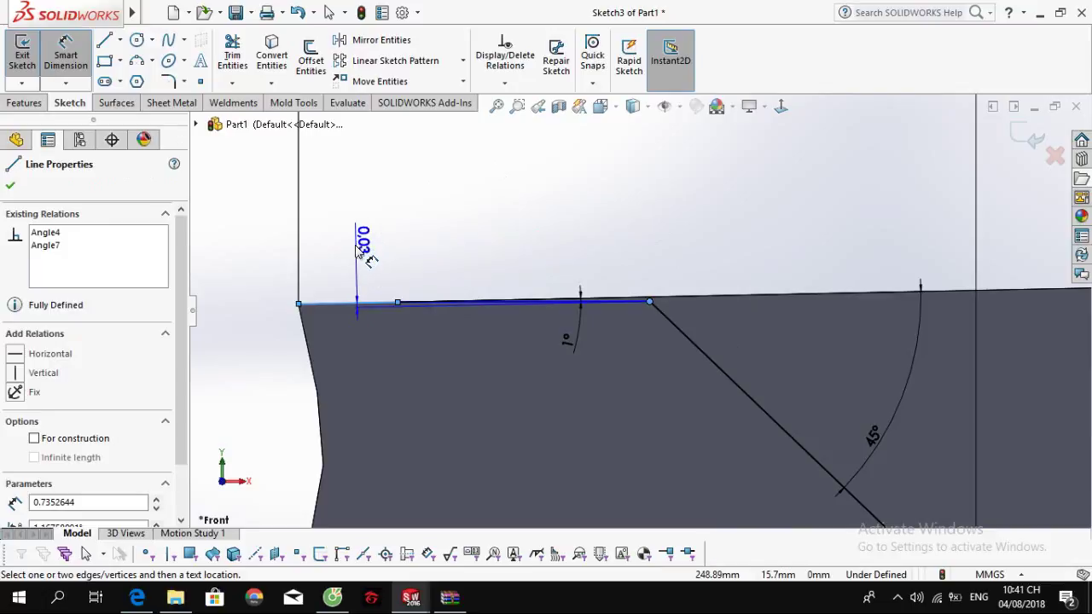
key("Escape")
left_click(373, 304)
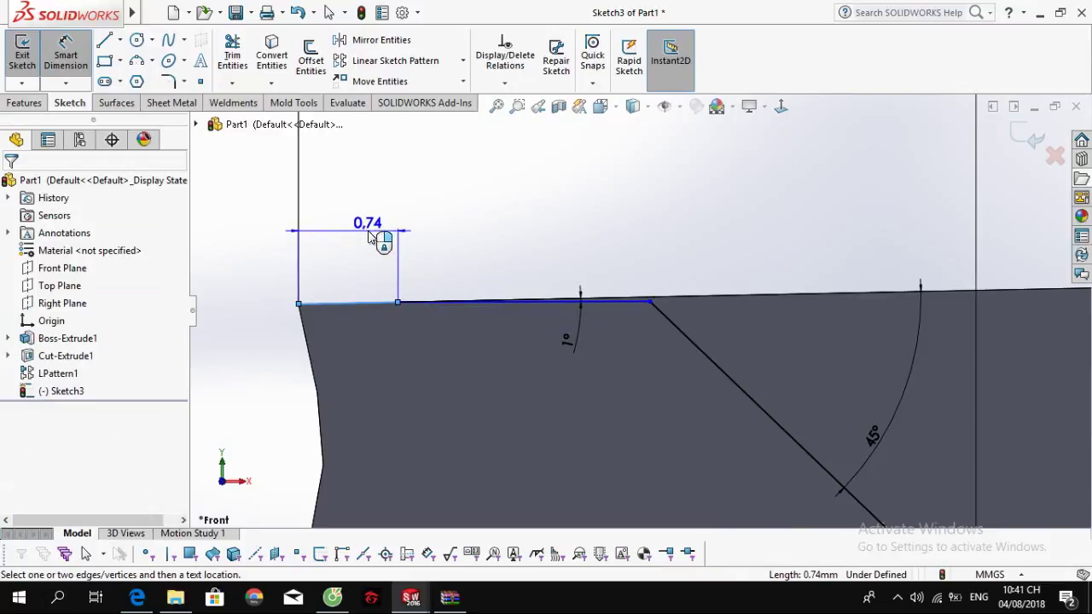
left_click(367, 230)
type("0.5")
key("Return")
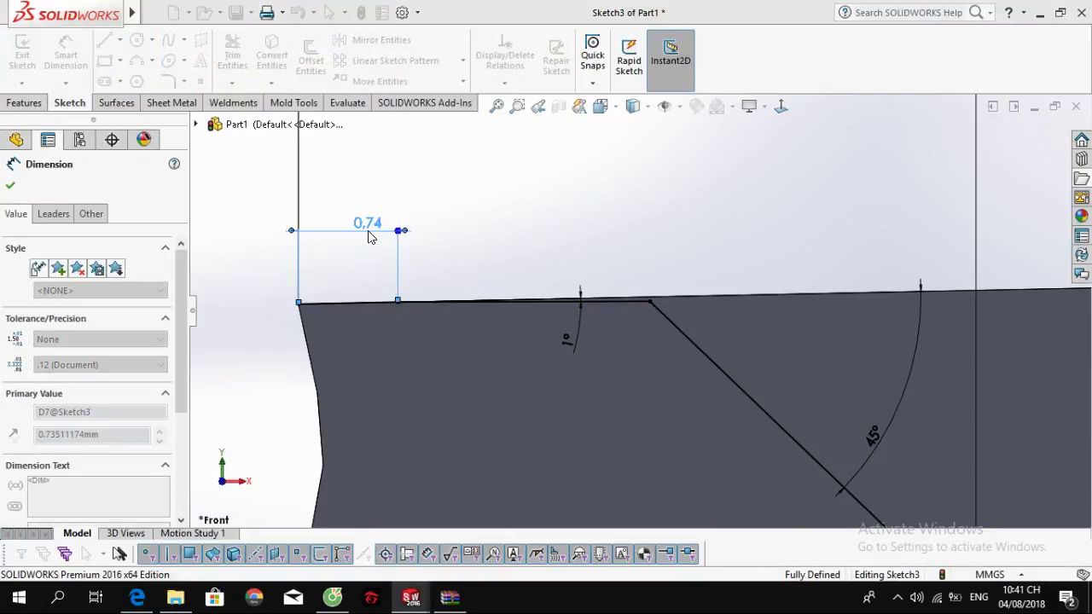
key("Escape")
Step: Convert the body's long upper edge above the new tooth profile into a sketch line
scroll(637, 280, "up", 5)
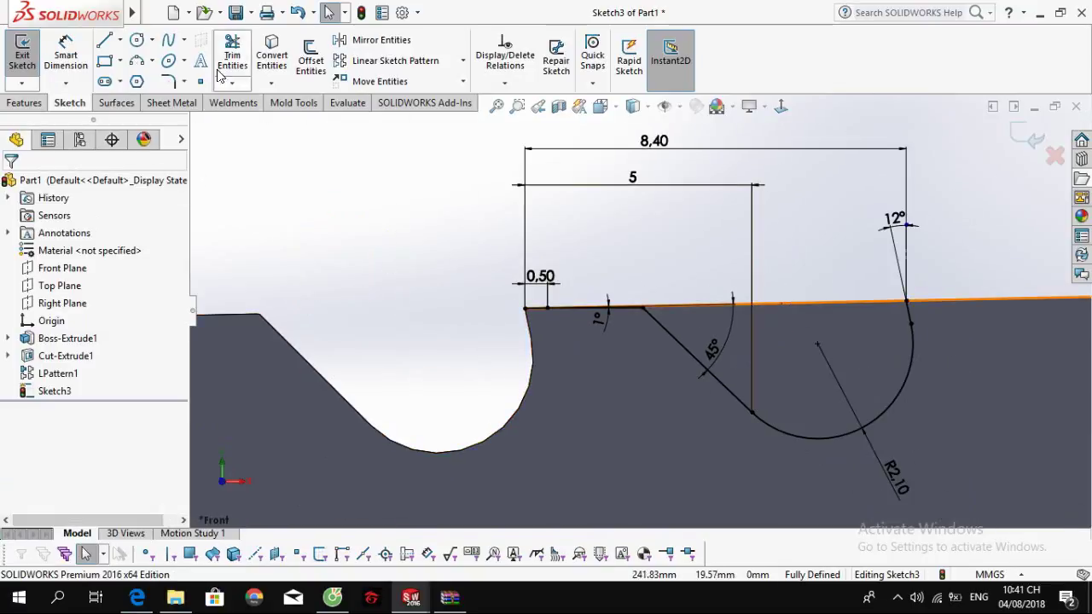
left_click(271, 53)
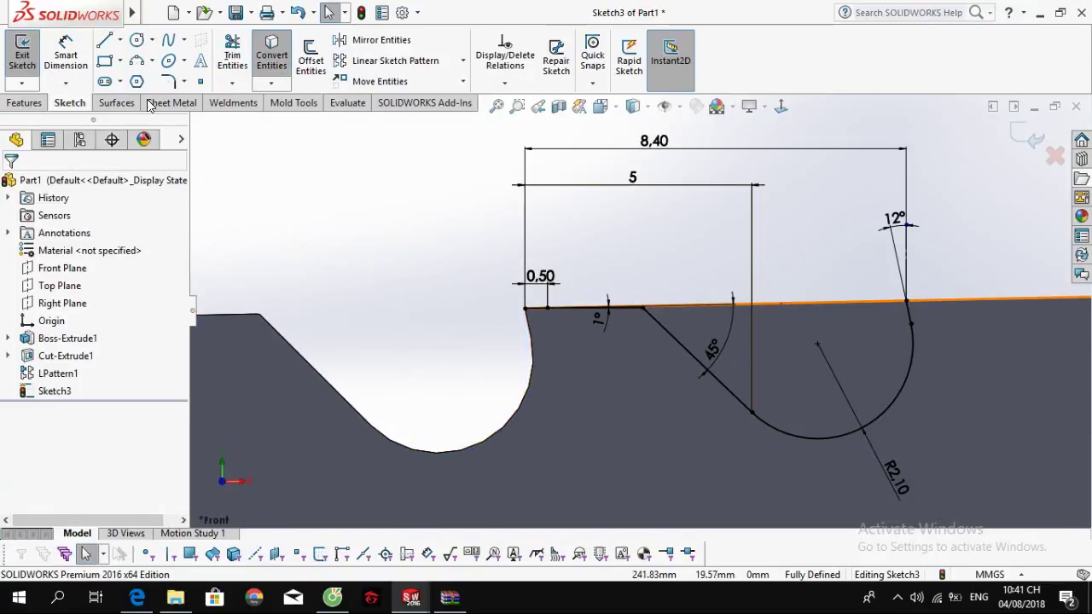
left_click(824, 302)
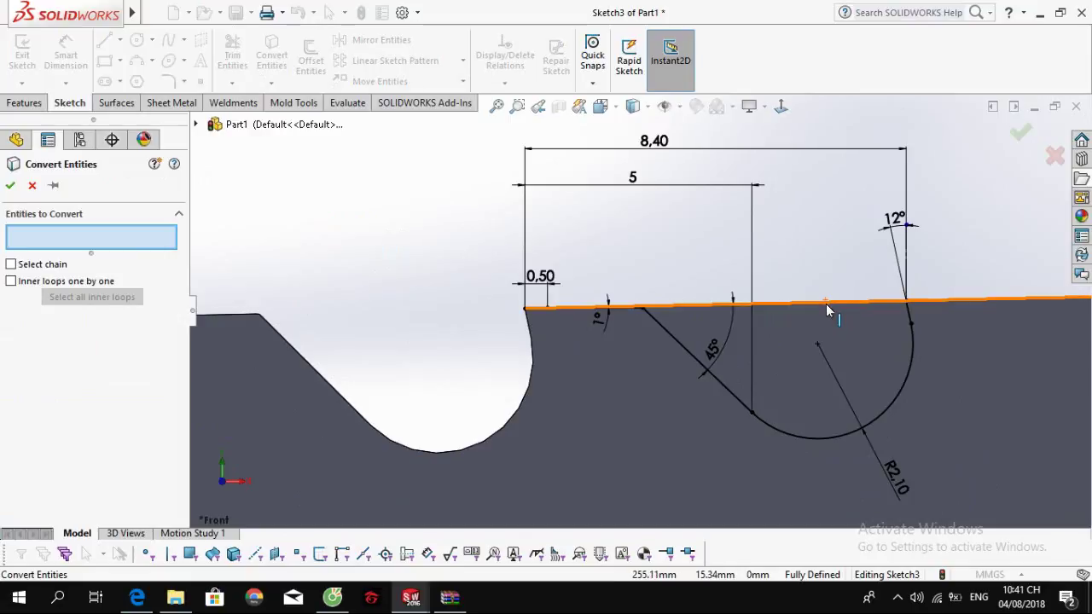
left_click(11, 186)
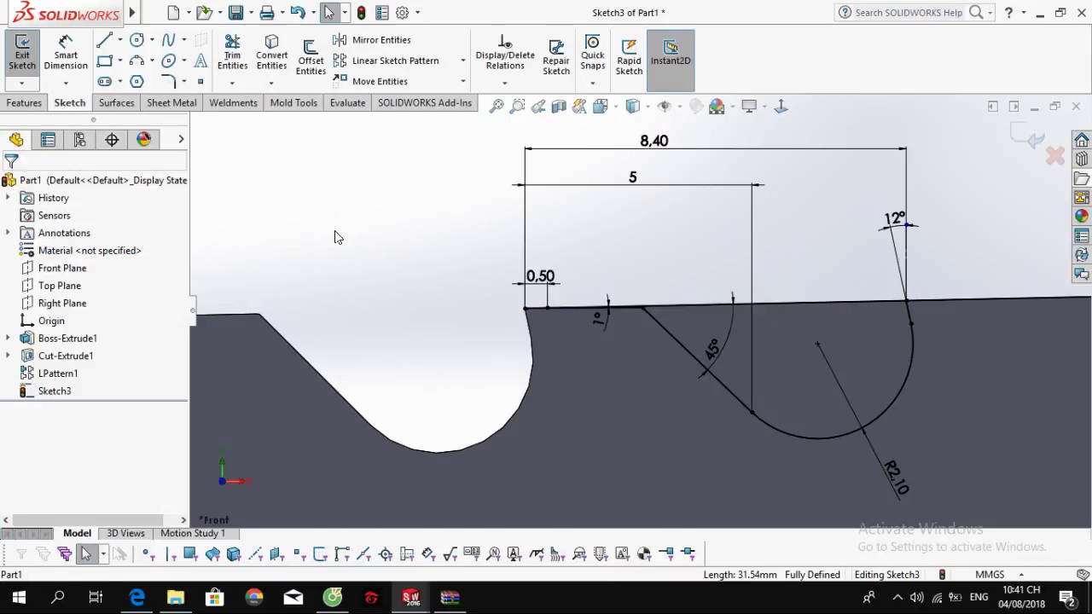
Step: Extrude-cut the tooth gap region of the sketch with a Mid Plane end condition
left_click(25, 102)
left_click(243, 55)
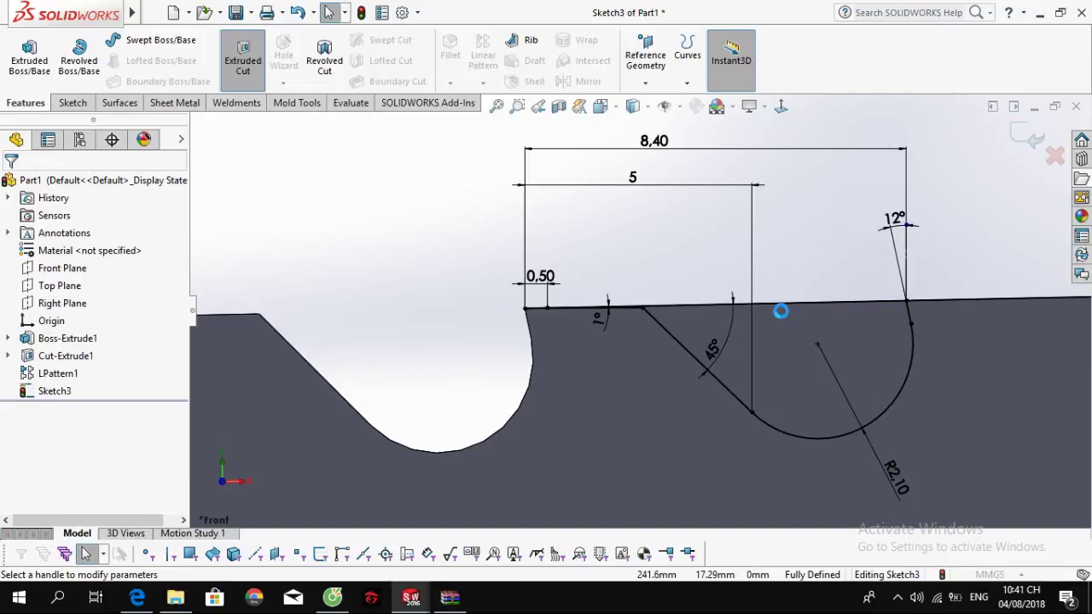
left_click(847, 346)
left_click(121, 282)
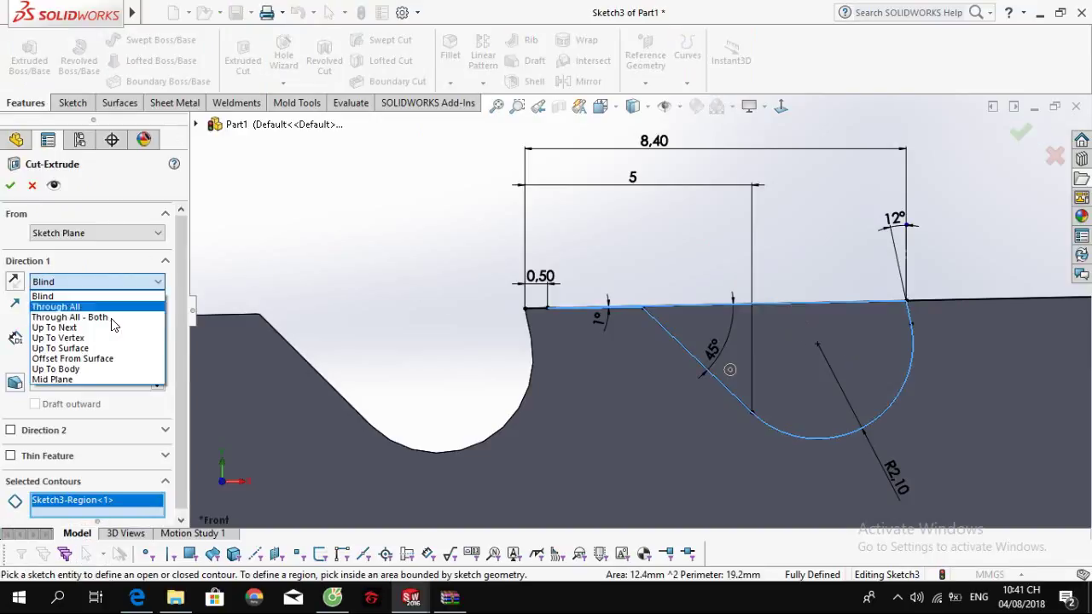
left_click(117, 380)
left_click(10, 185)
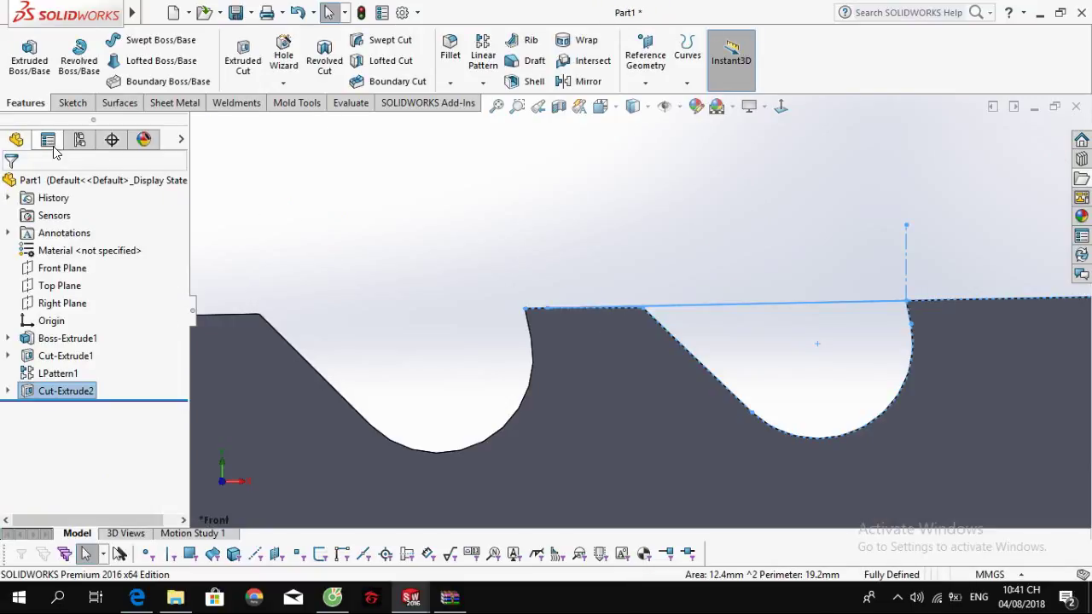
Step: Try a linear pattern of the new tooth cut along the sloped upper edge with 8.5 mm spacing and 10 instances
left_click(483, 82)
left_click(504, 106)
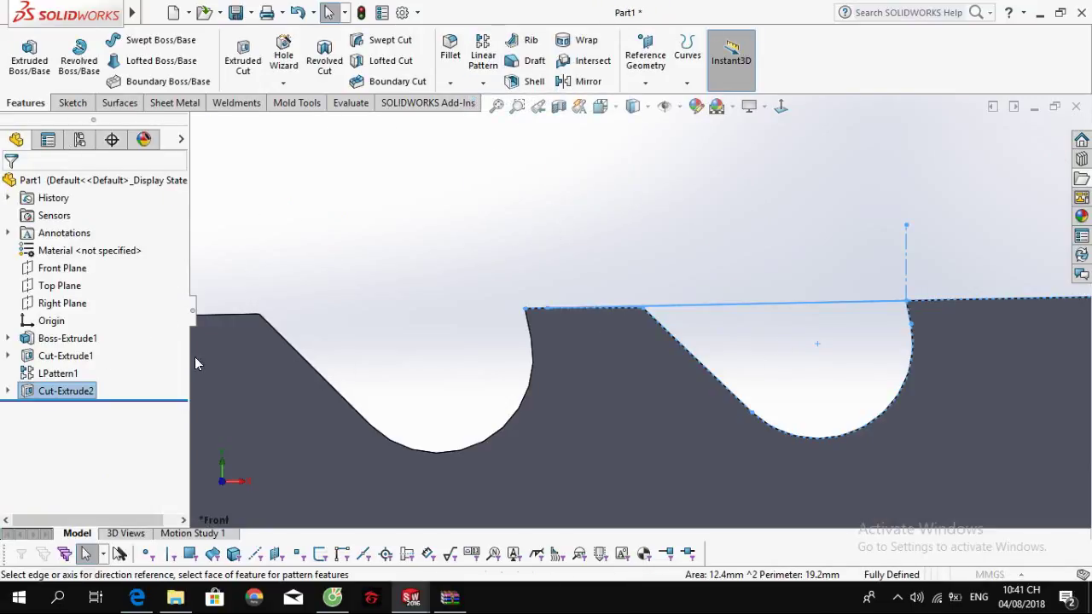
left_click(953, 301)
key("z")
key("z")
key("z")
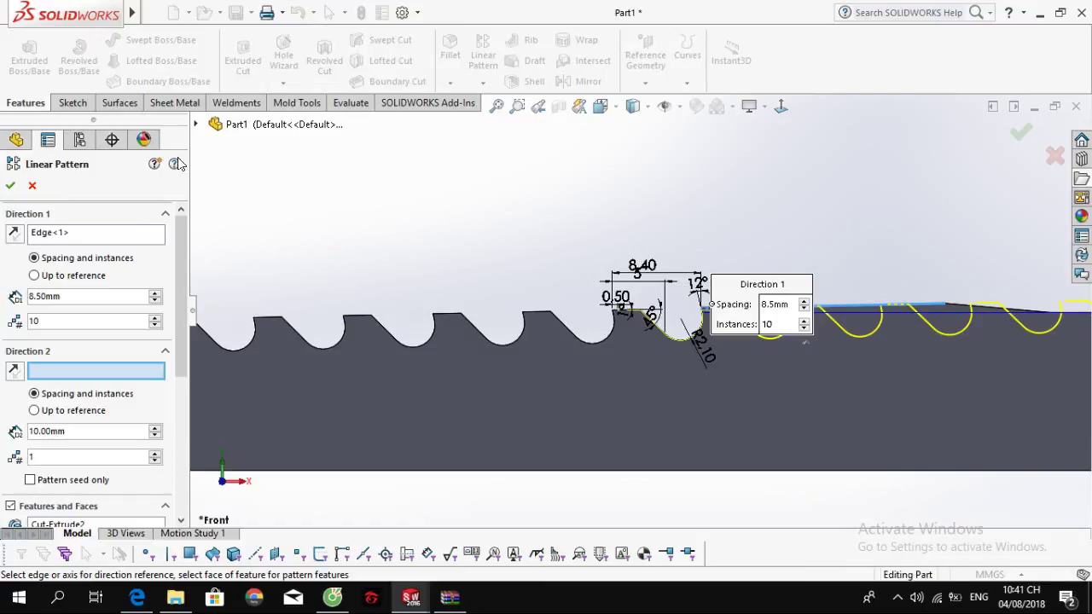
left_click_drag(181, 298, 179, 368)
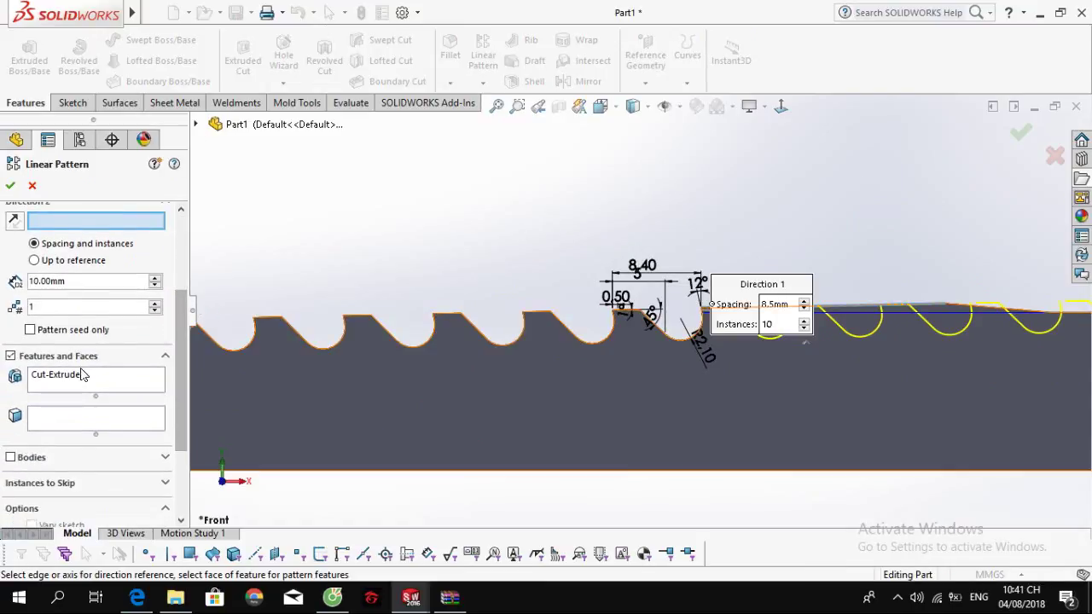
key("z")
key("z")
scroll(560, 322, "down", 4)
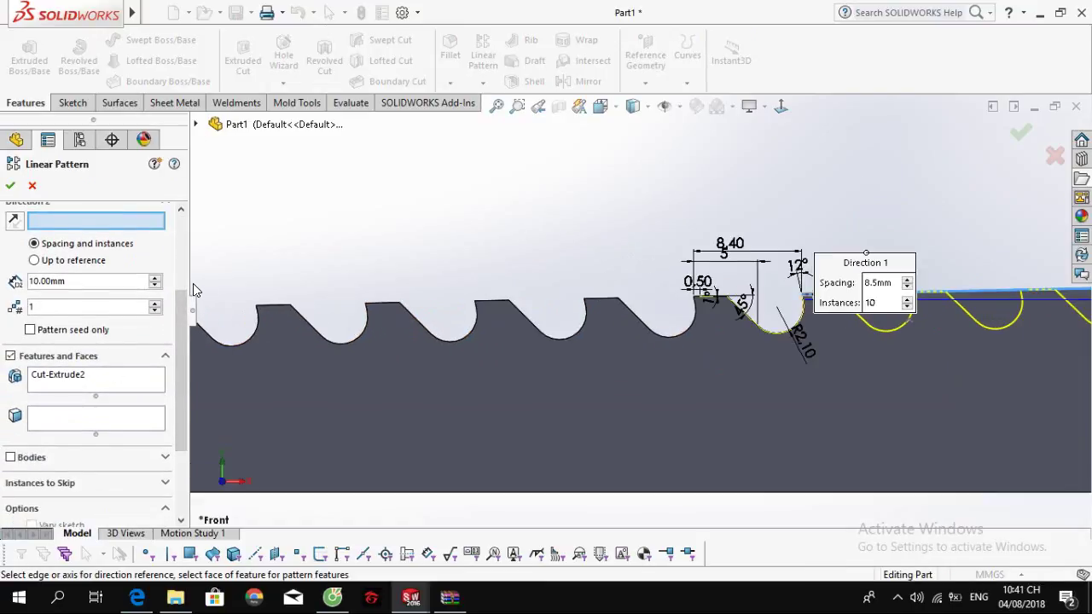
Step: Try defining the pattern's Direction 2 up to the slope's end vertex with a 10 mm offset
left_click(104, 262)
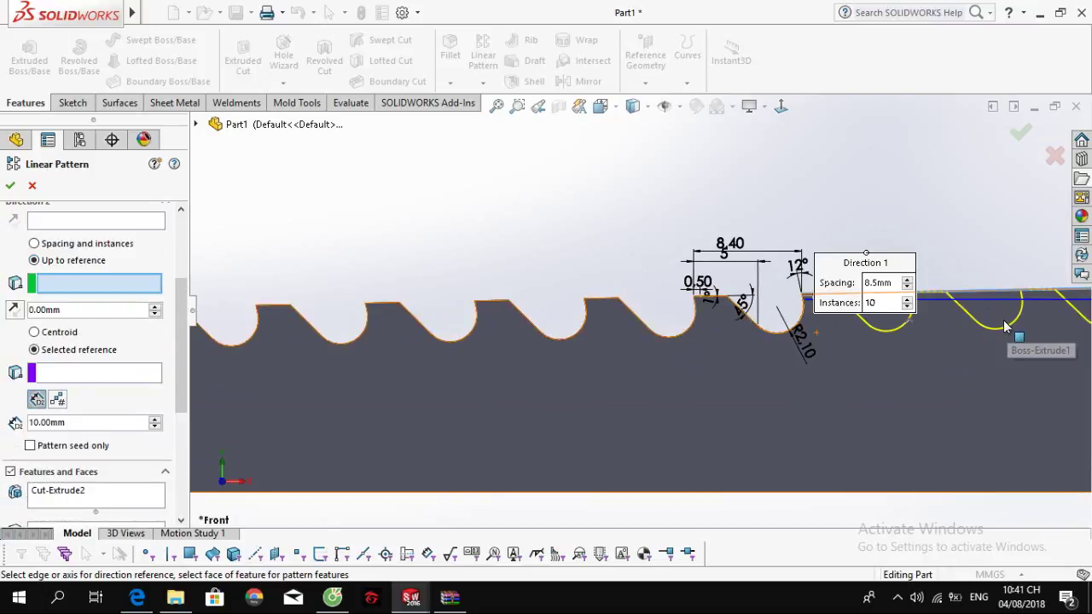
scroll(1004, 324, "up", 5)
scroll(865, 302, "down", 3)
scroll(741, 314, "down", 3)
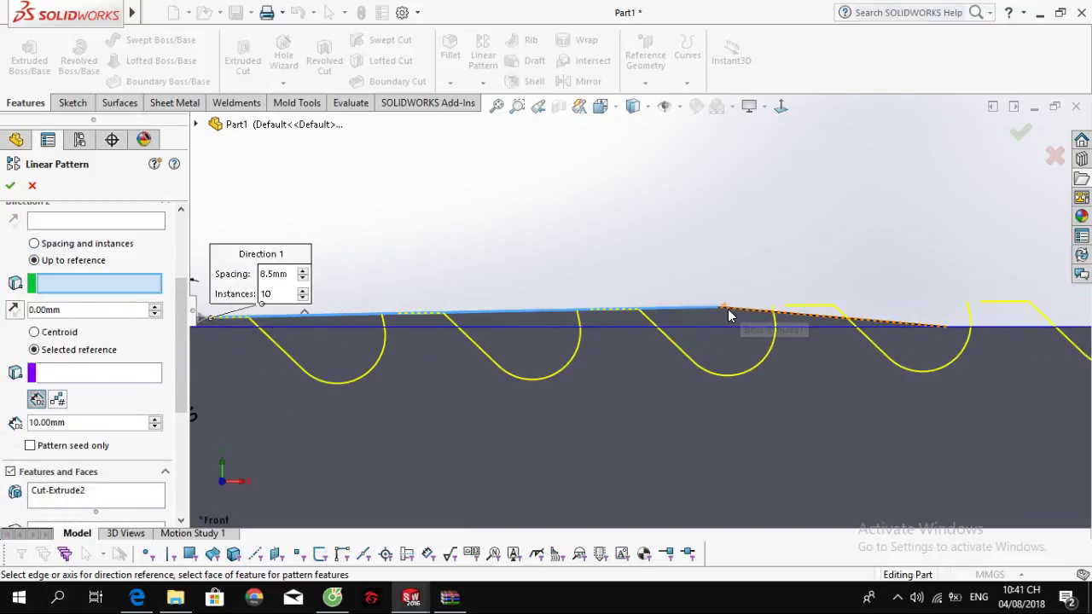
left_click(717, 307)
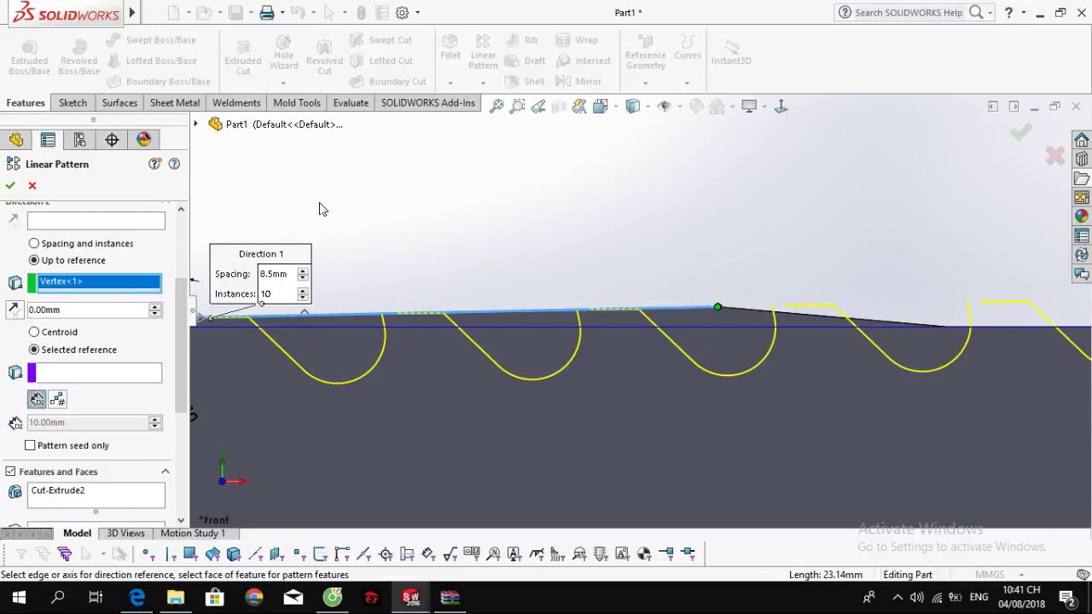
left_click(153, 309)
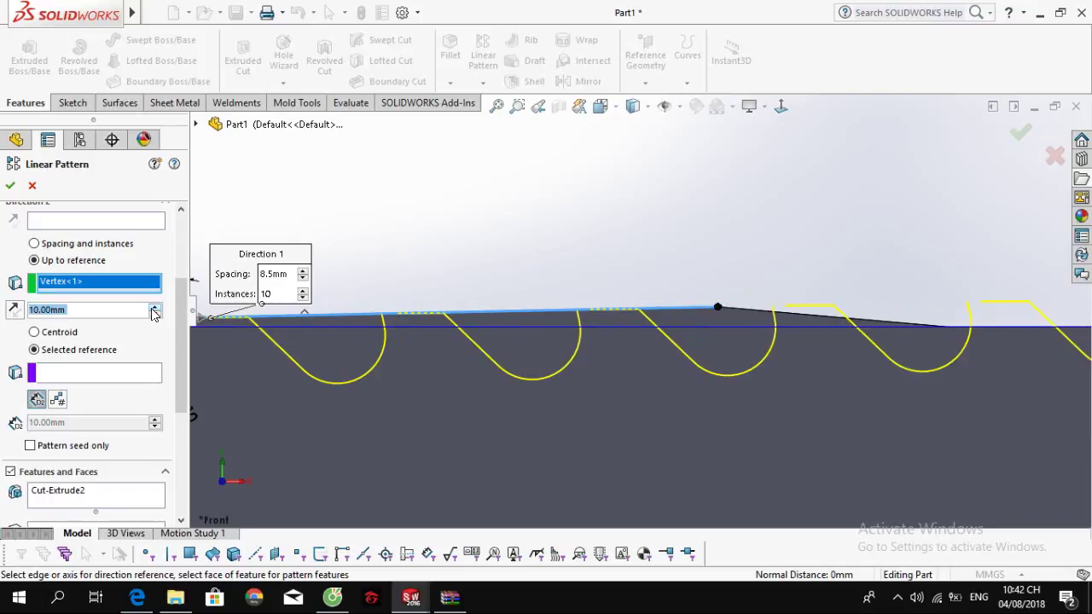
left_click(154, 310)
left_click(155, 314)
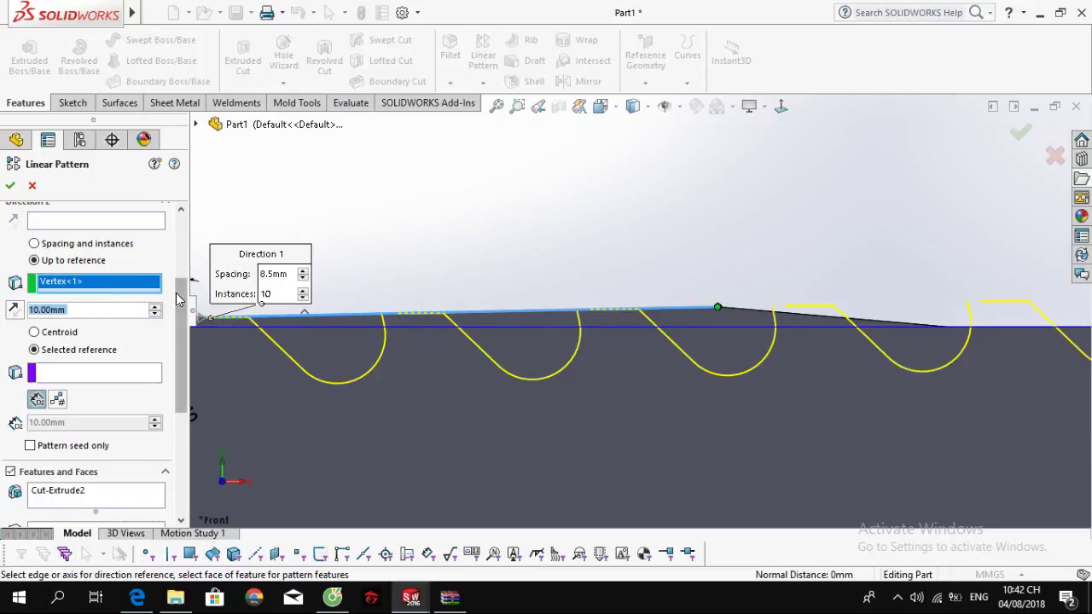
scroll(182, 283, "up", 5)
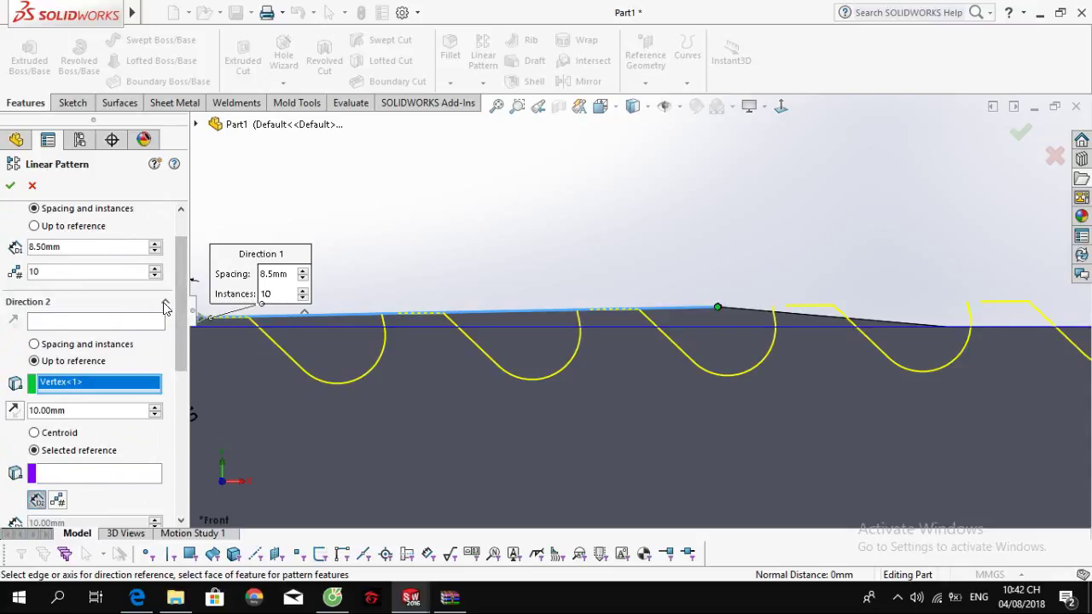
scroll(181, 303, "up", 2)
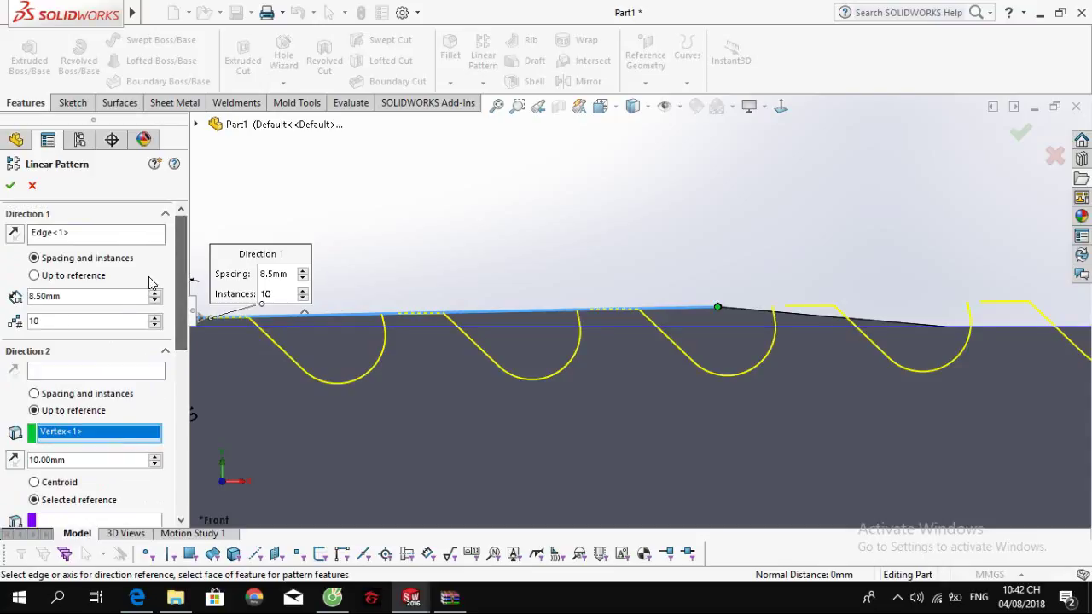
Step: Try limiting the pattern's Direction 1 up to the vertex at the end of the slope
left_click(81, 278)
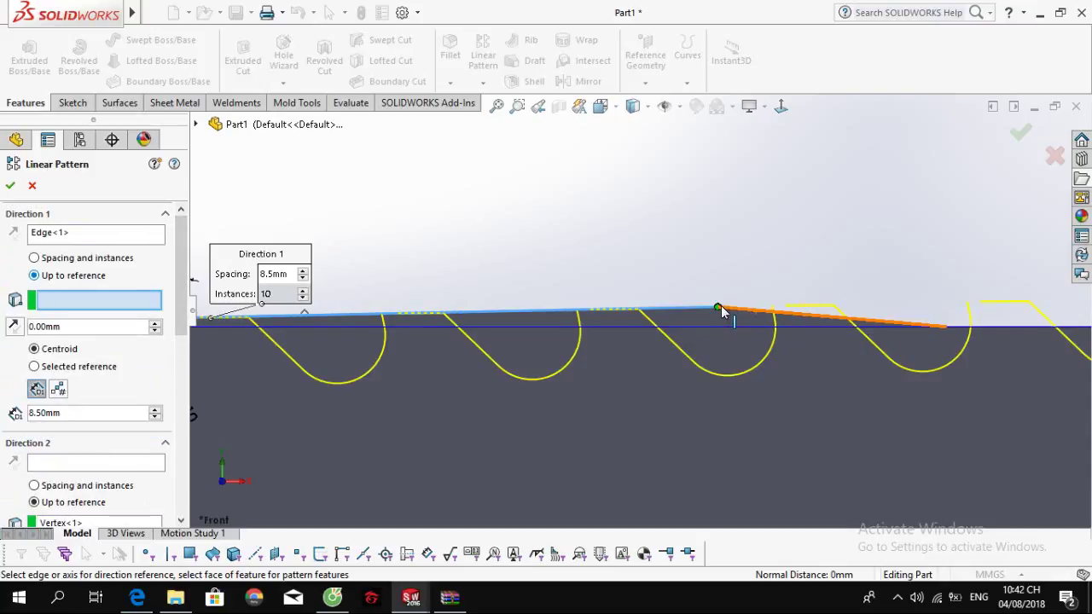
left_click(718, 308)
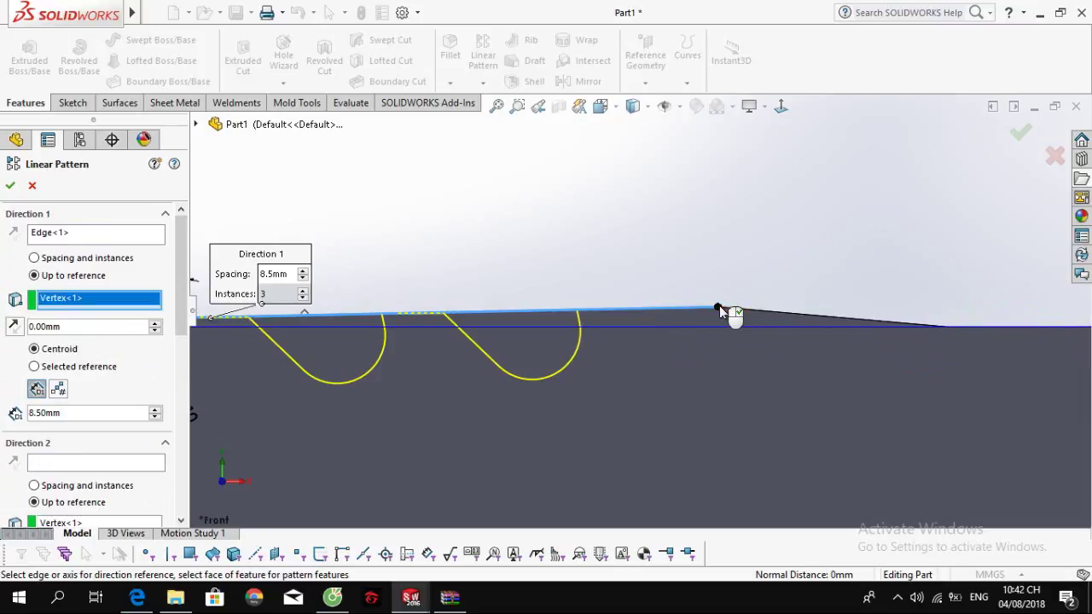
middle_click_drag(719, 354, 739, 386)
scroll(739, 386, "up", 4)
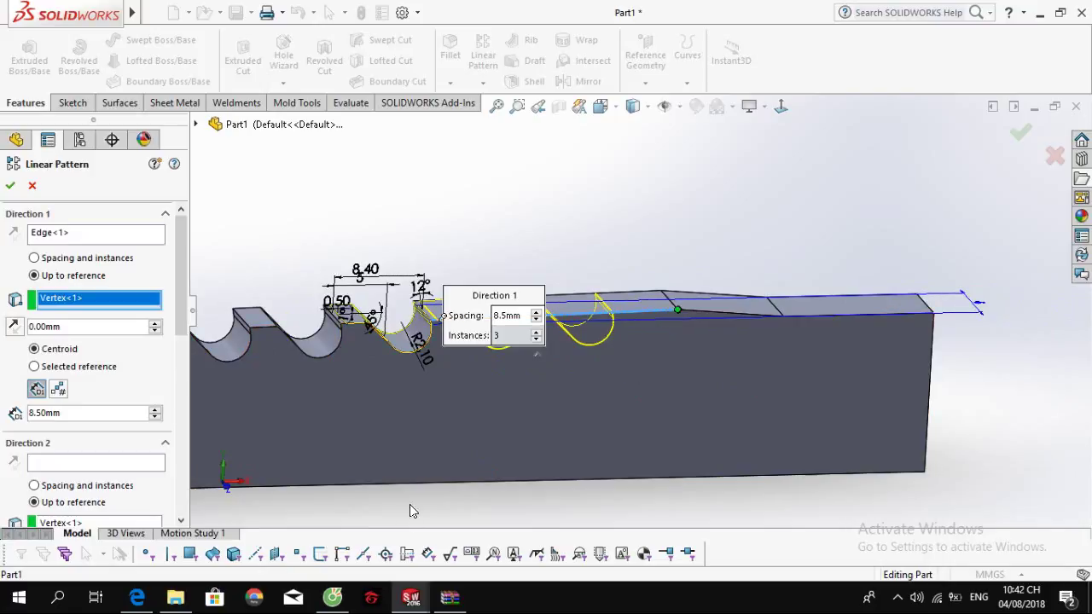
Step: Switch to the brosa drawing in Edge and examine the calibration teeth around detail B
left_click(142, 597)
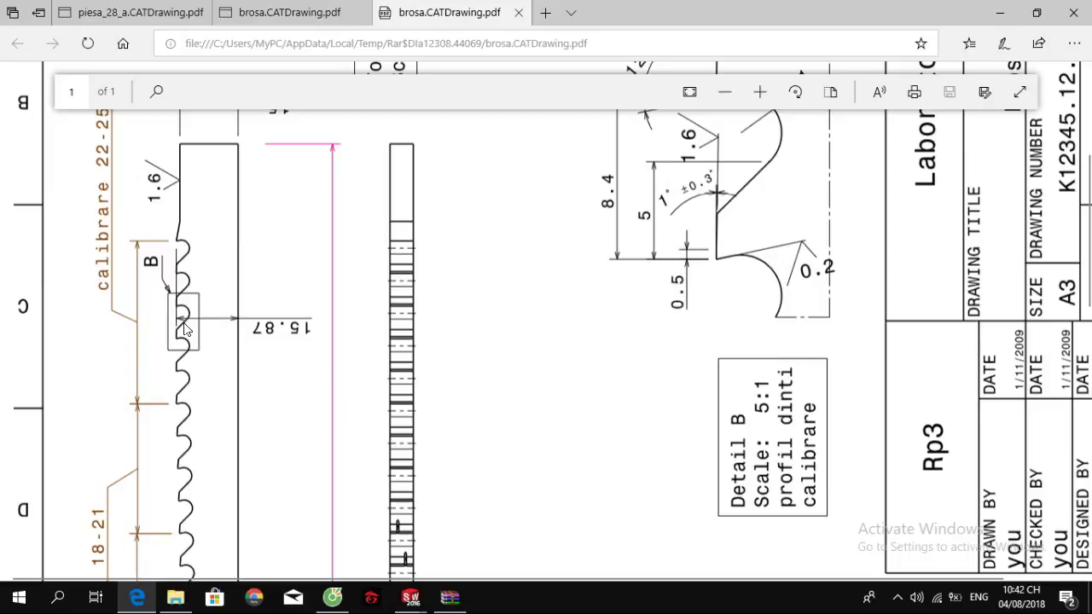
mouse_move(414, 588)
scroll(162, 254, "up", 2, "ctrl")
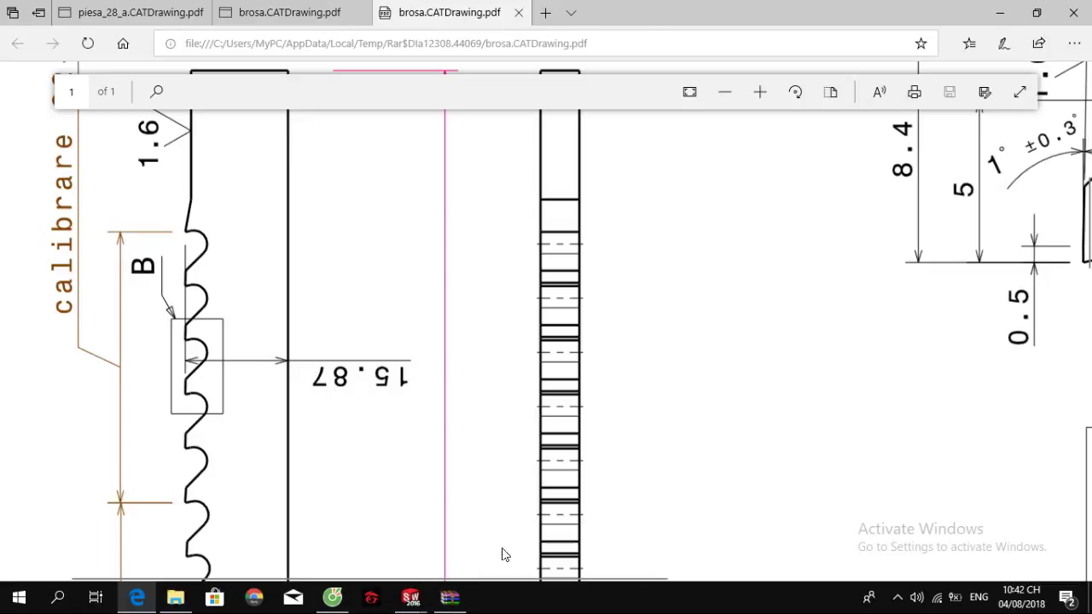
left_click(410, 597)
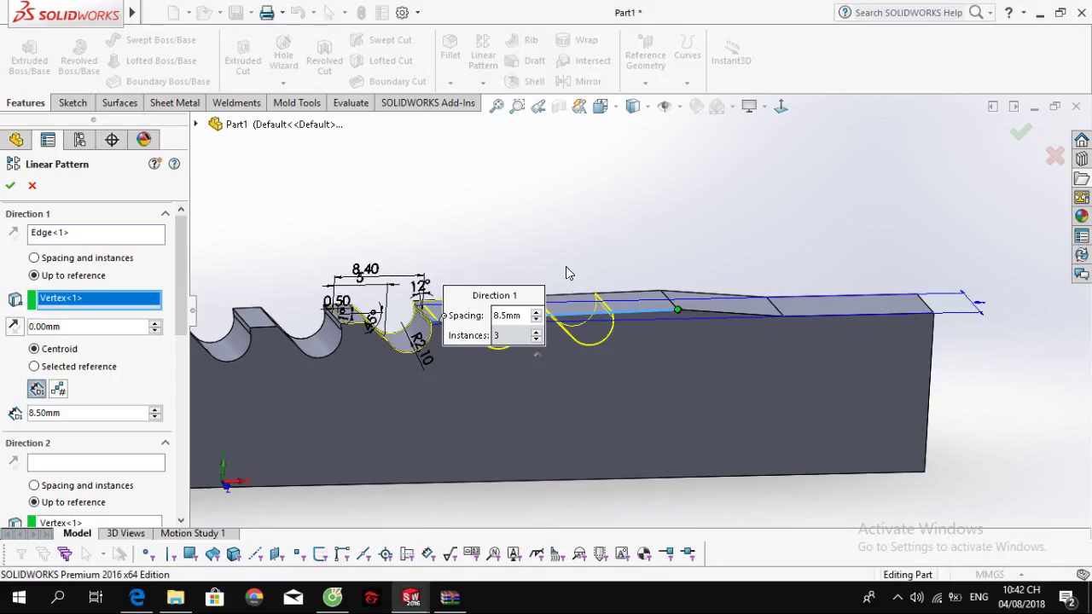
Step: Try the Direction 1 pattern by spacing and instances, with 4 instances at 8.5 mm, and cancel the command
scroll(661, 314, "up", 2)
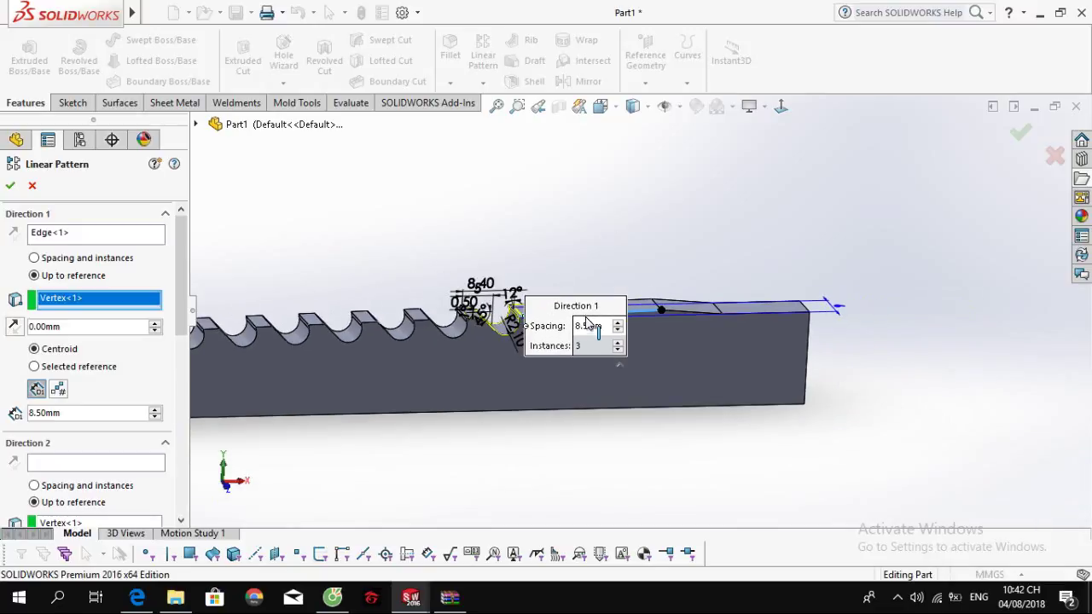
scroll(623, 320, "down", 4)
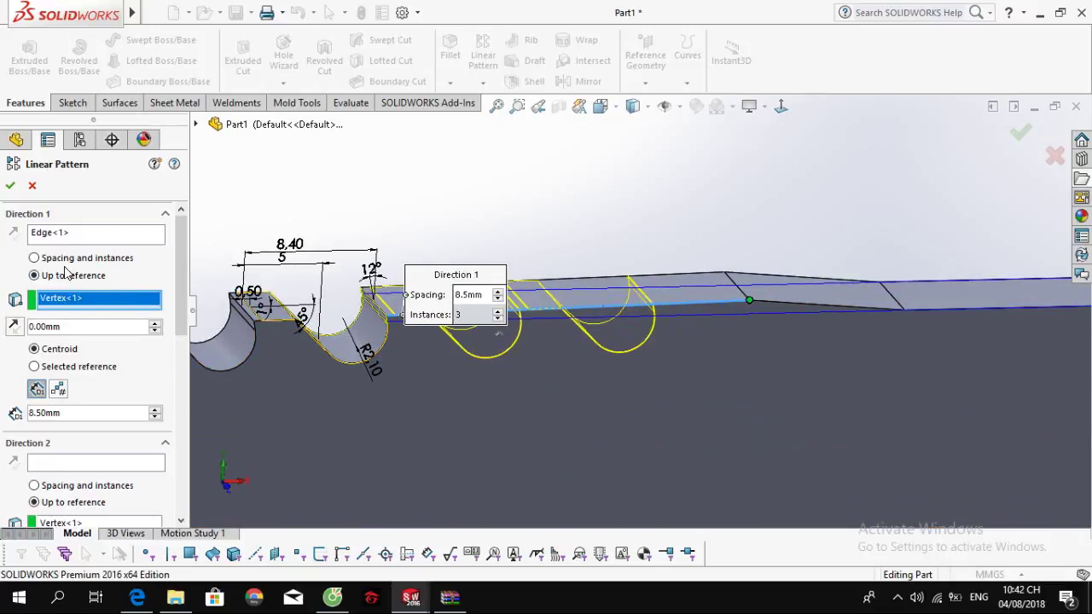
left_click(68, 258)
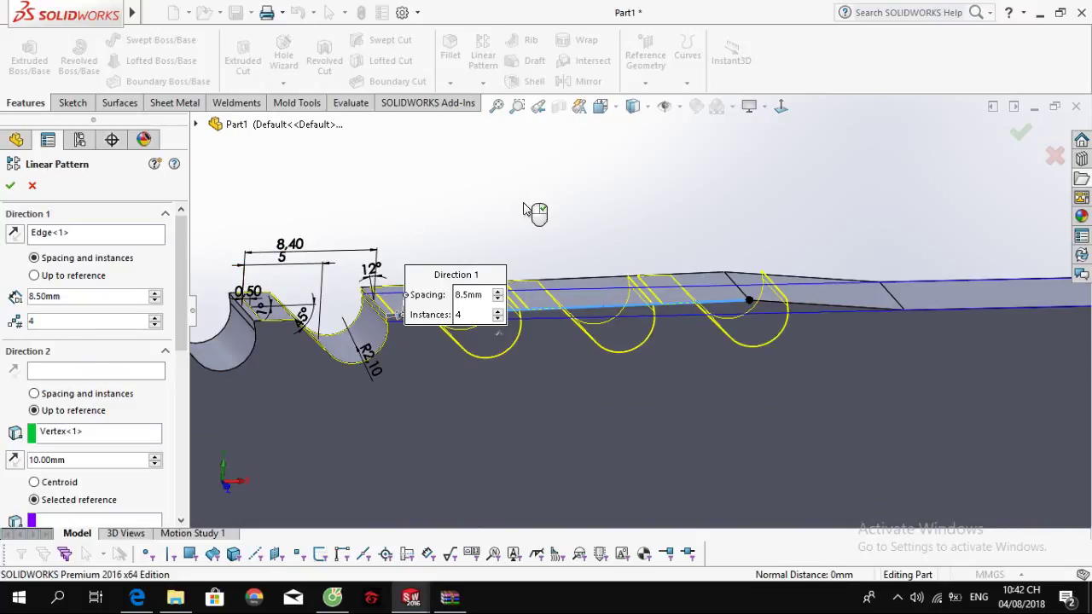
middle_click_drag(624, 254, 601, 196)
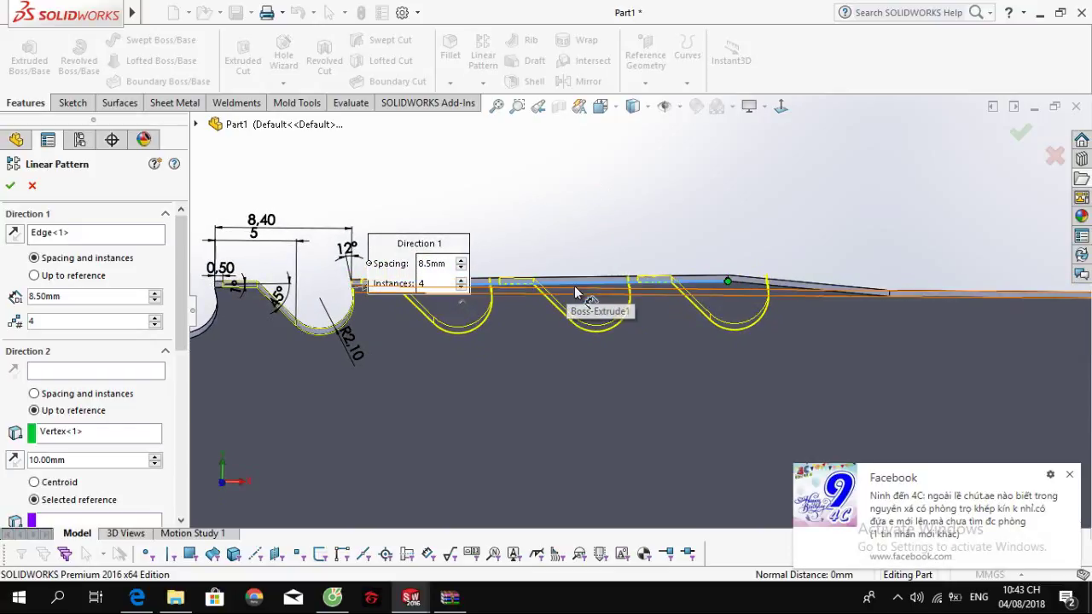
left_click(1068, 474)
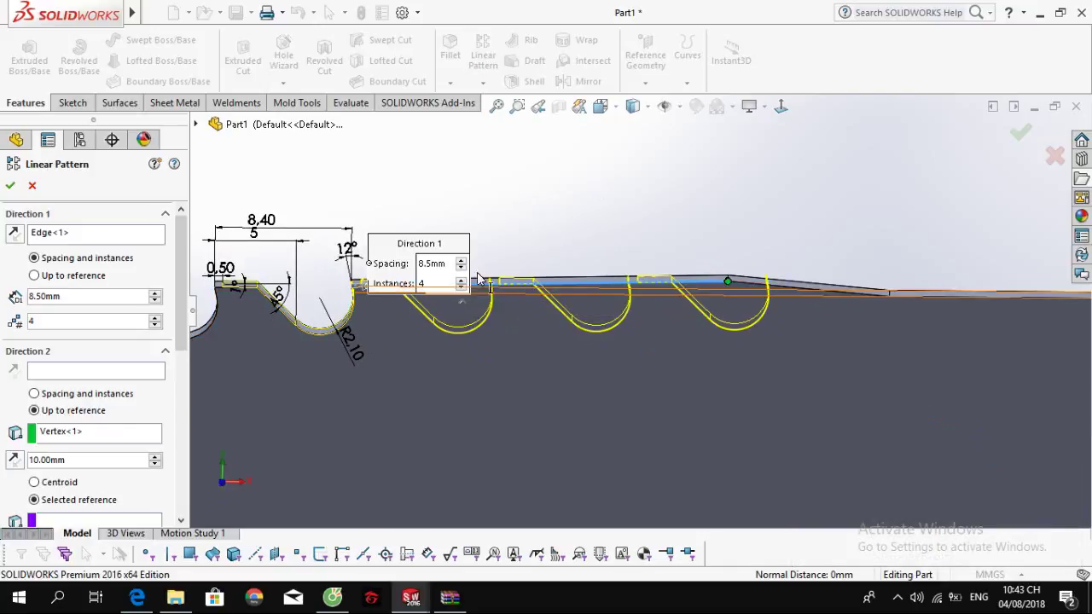
scroll(460, 286, "down", 3)
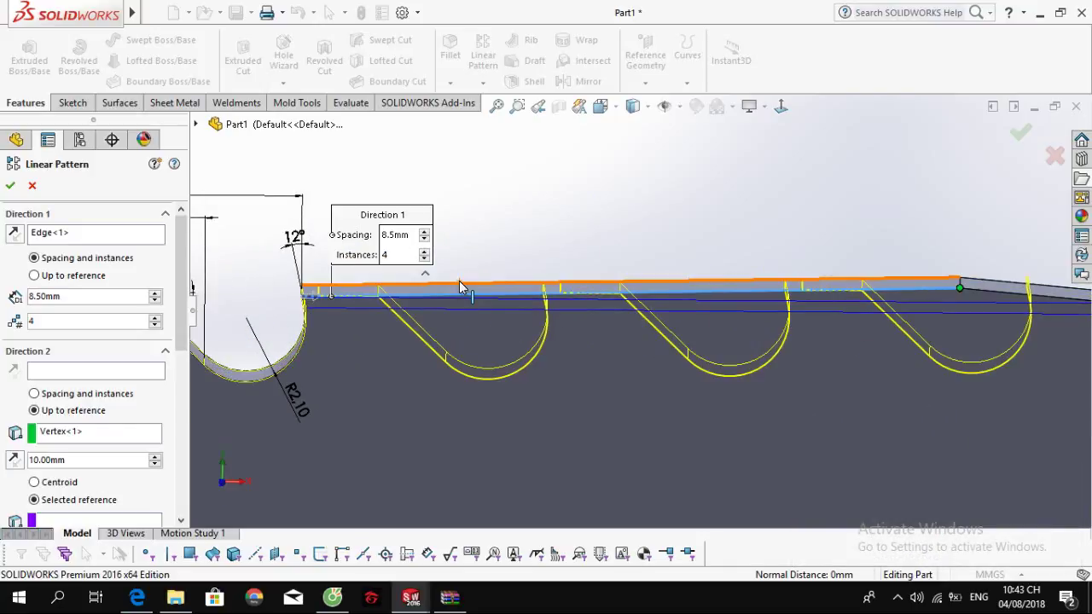
mouse_move(460, 280)
middle_mouse_down()
mouse_move(455, 263)
mouse_move(454, 274)
middle_mouse_up()
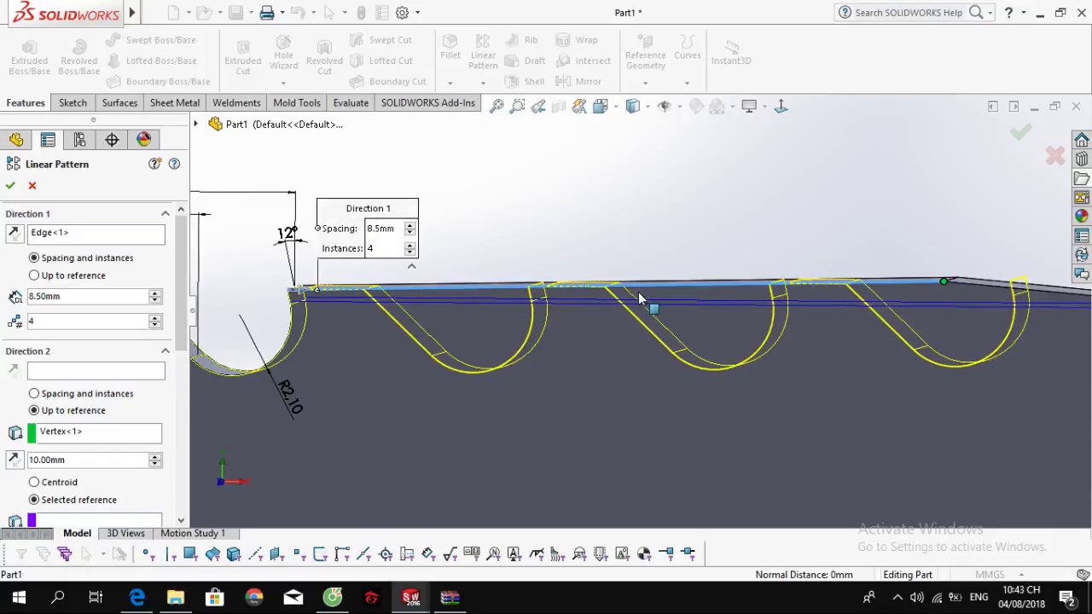
scroll(645, 299, "up", 2)
middle_click_drag(661, 297, 663, 292)
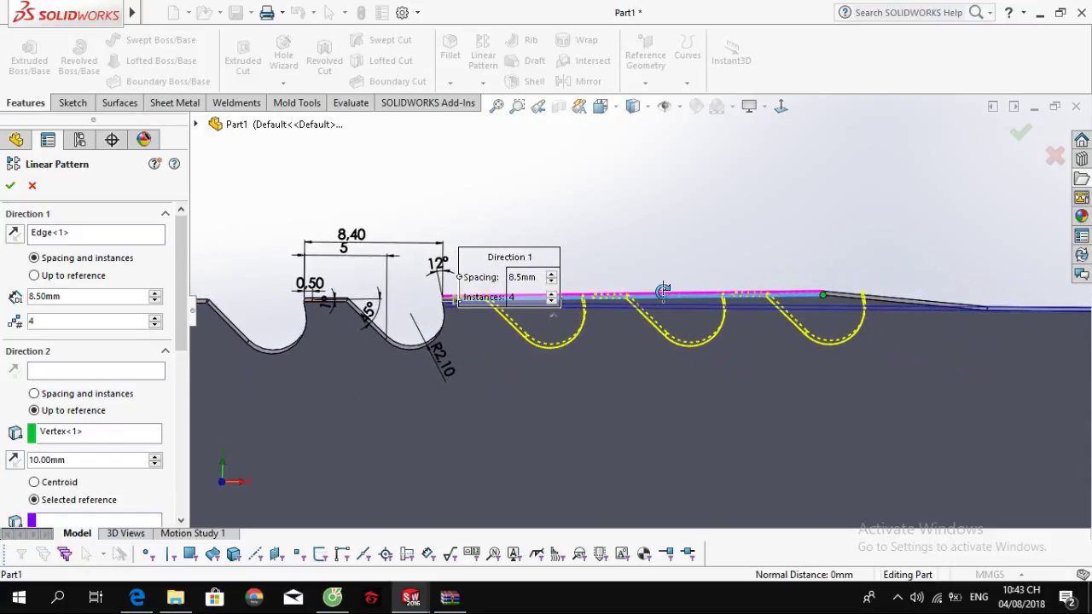
left_click(10, 186)
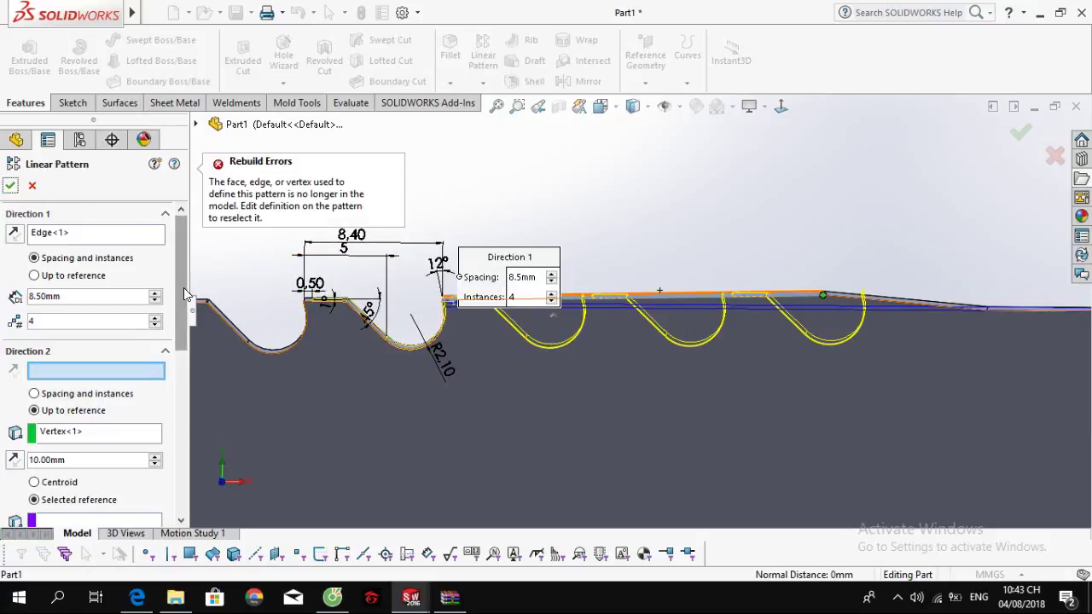
left_click(33, 187)
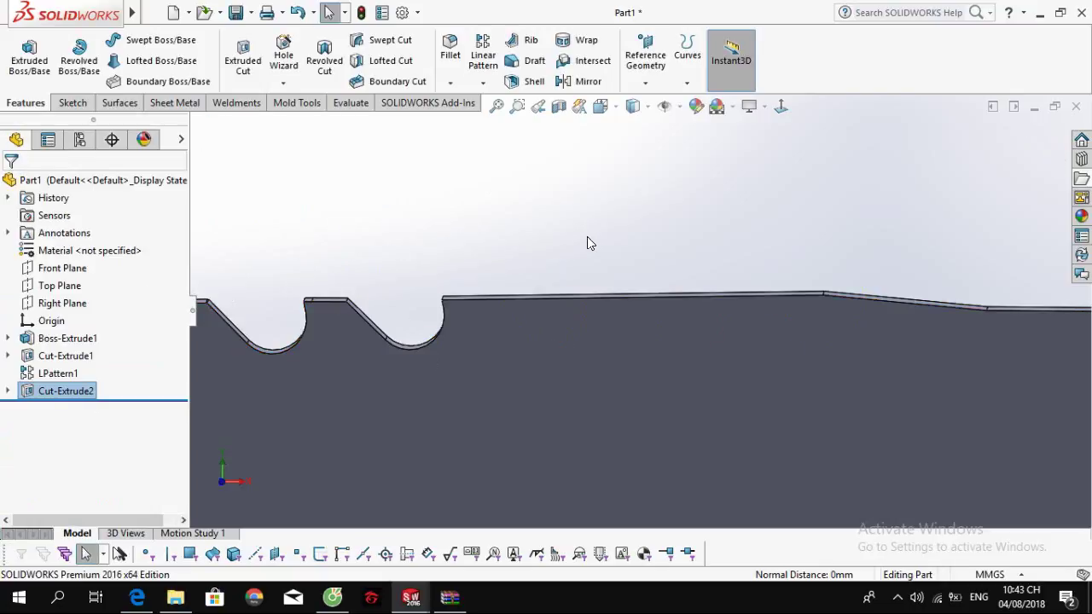
Step: Show the base extrusion's sketch dimensions and compare them with the calibration tooth section of the brosa drawing in Edge
left_click(6, 339)
left_click(75, 355)
scroll(489, 337, "up", 2)
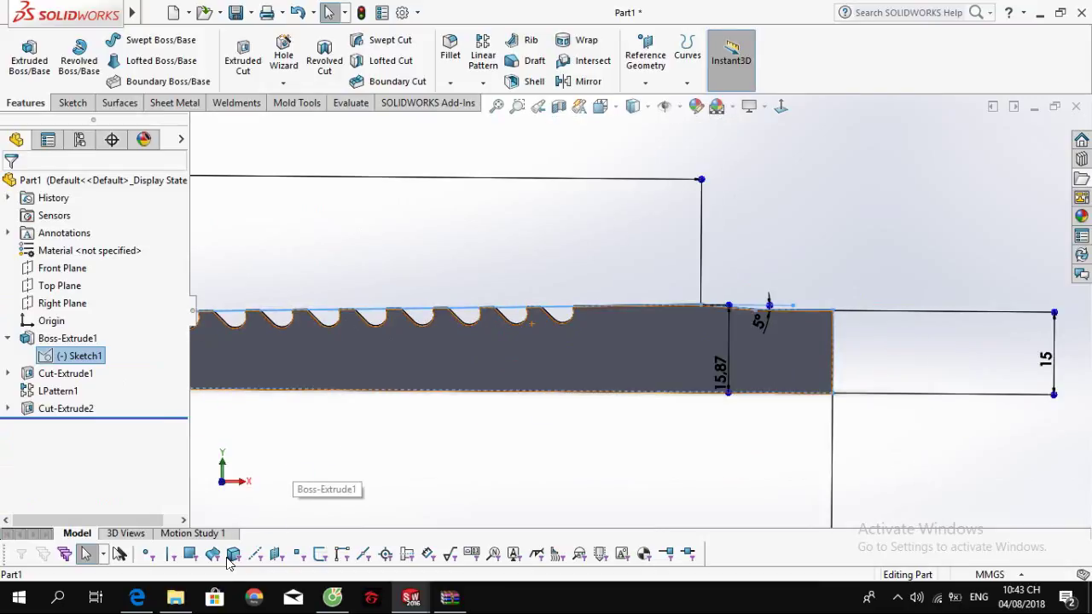
key("alt+Tab")
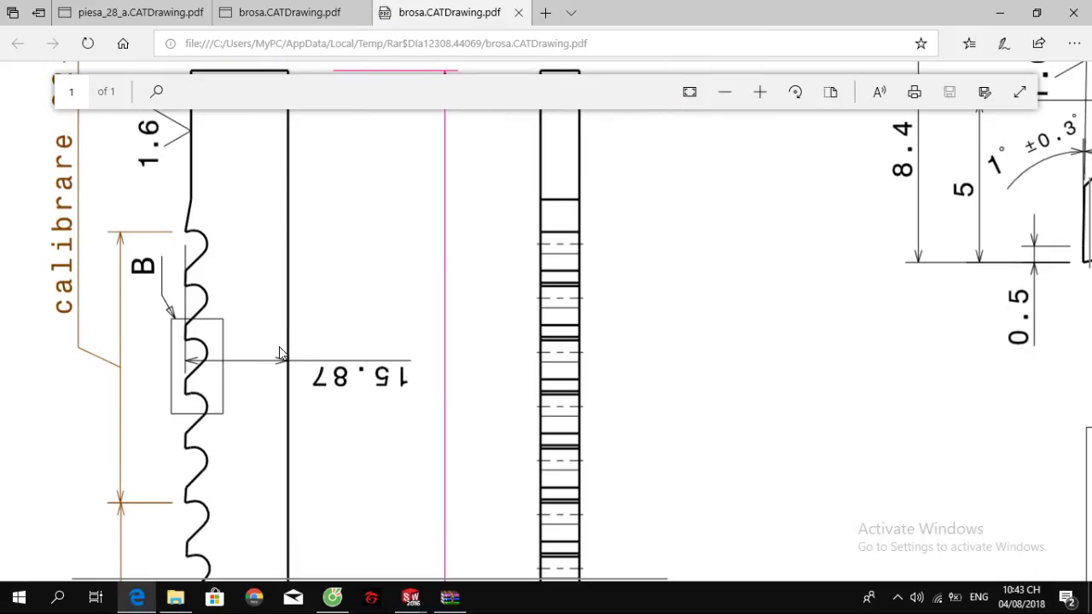
scroll(279, 353, "down", 3, "ctrl")
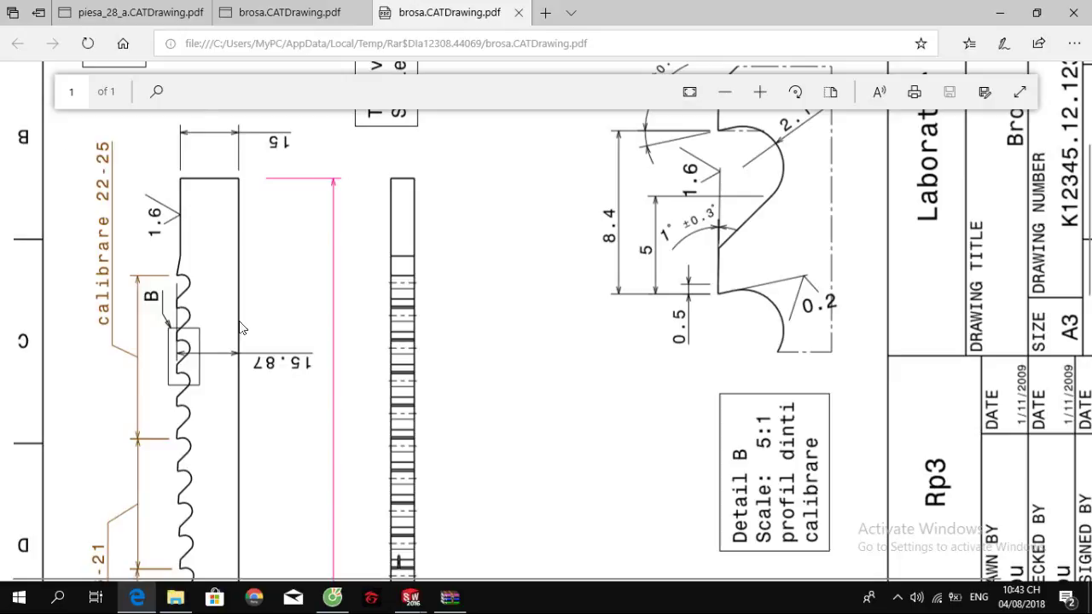
mouse_move(410, 597)
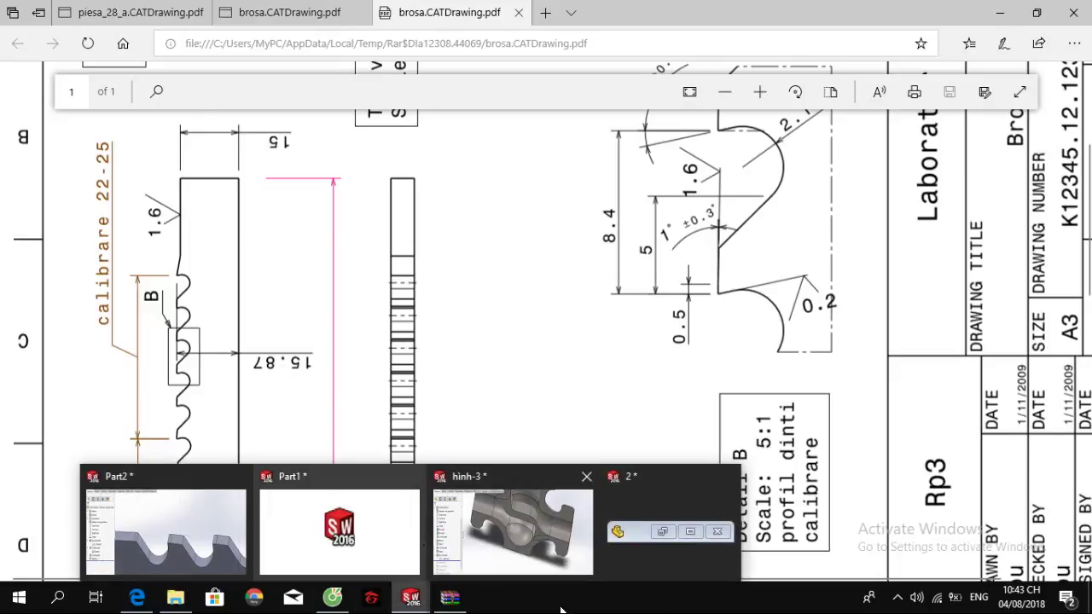
scroll(573, 456, "down", 1)
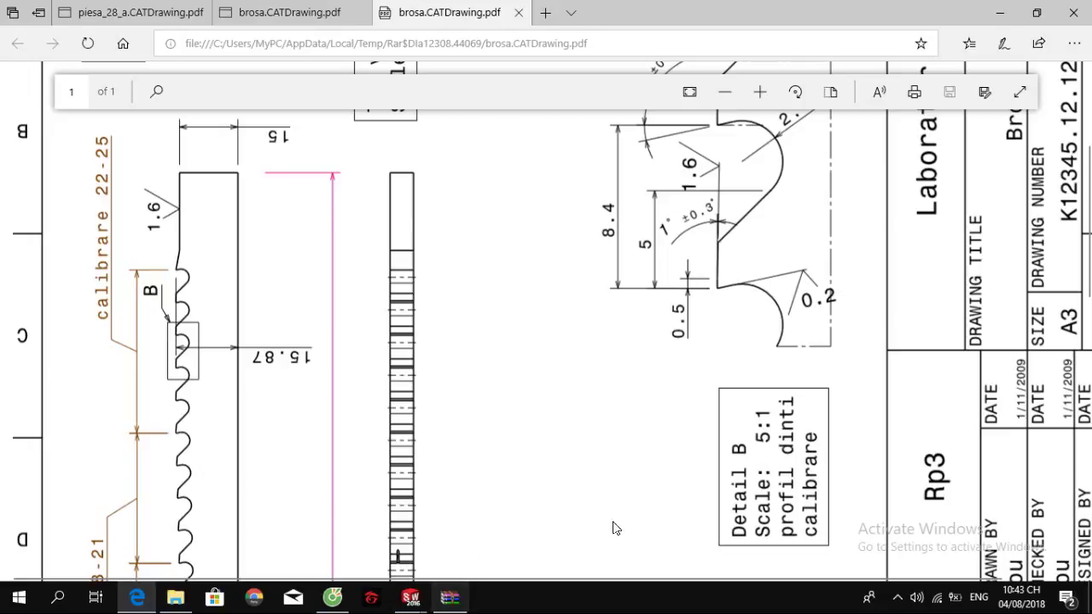
Step: Switch back to SOLIDWORKS, set the toothed section's length in the base extrusion's sketch to 218.4 mm and rebuild the part
key("alt+Tab")
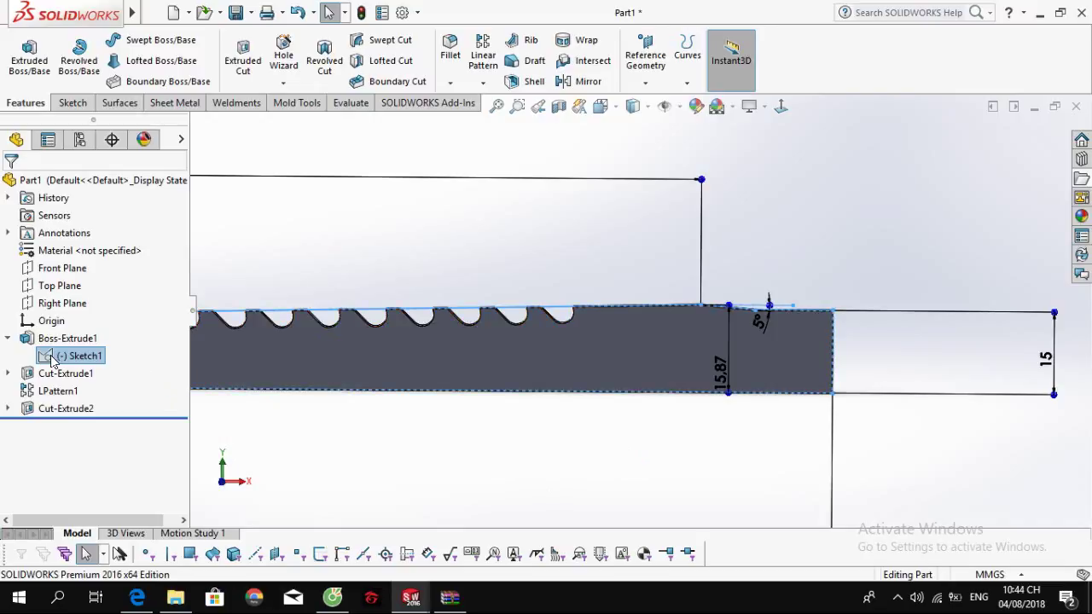
left_click(408, 258)
scroll(408, 258, "up", 4)
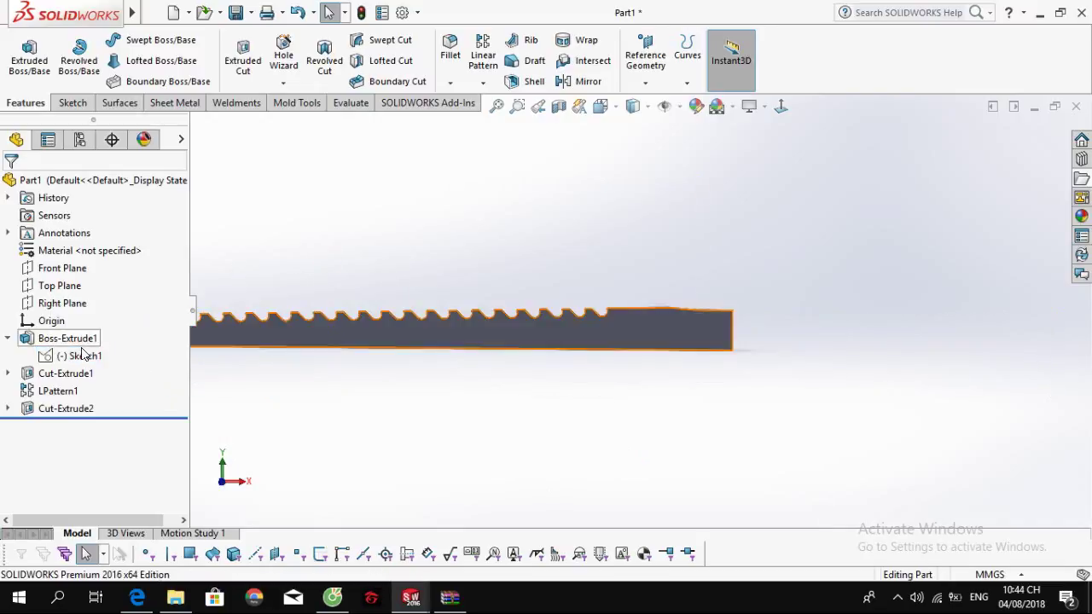
left_click(82, 355)
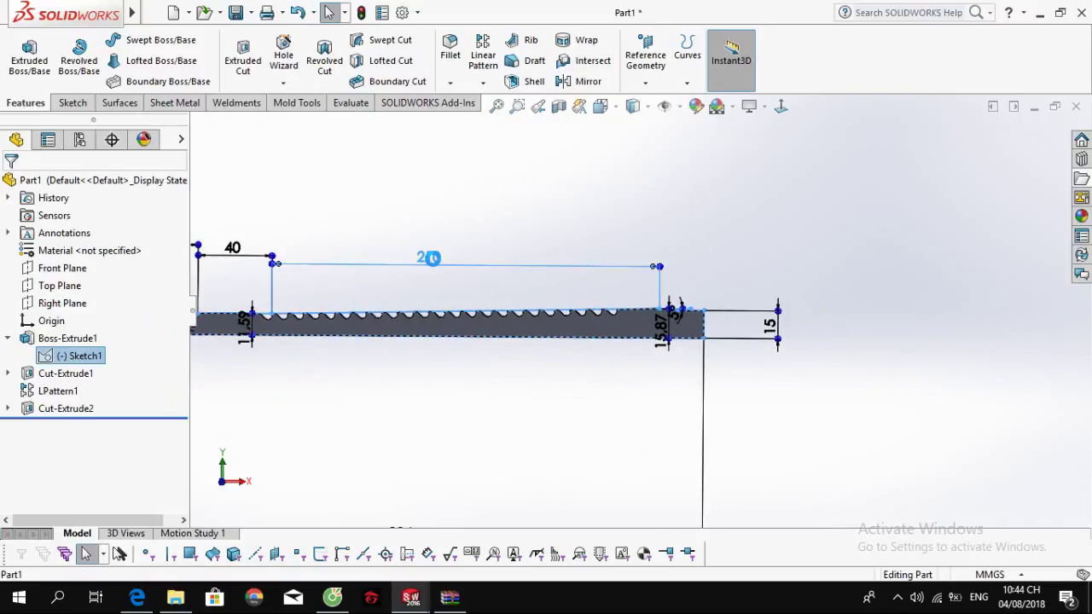
double_click(428, 258)
type("218")
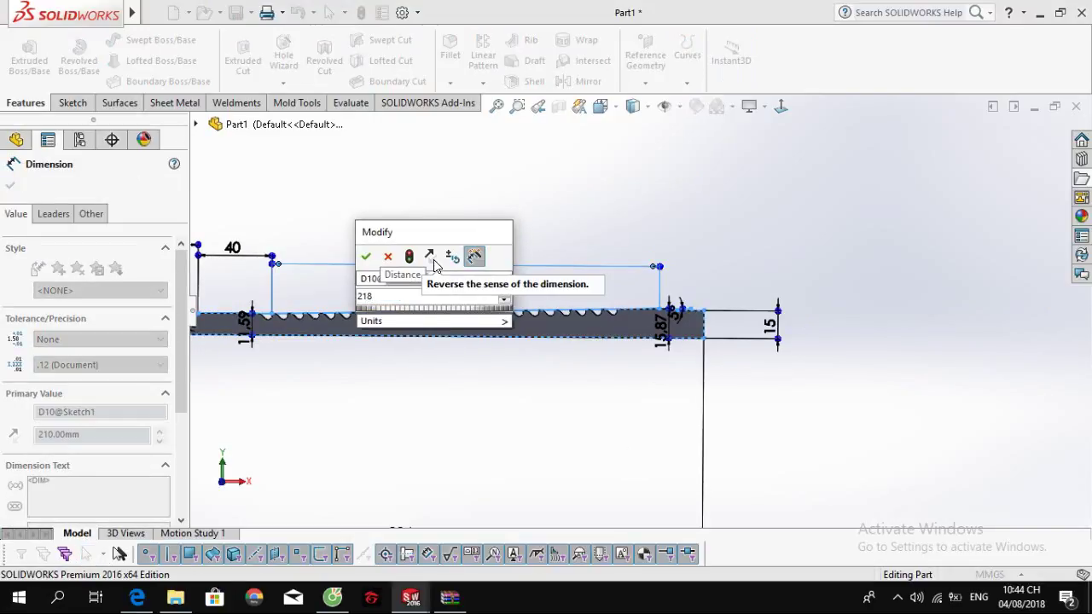
type(",4")
key("Return")
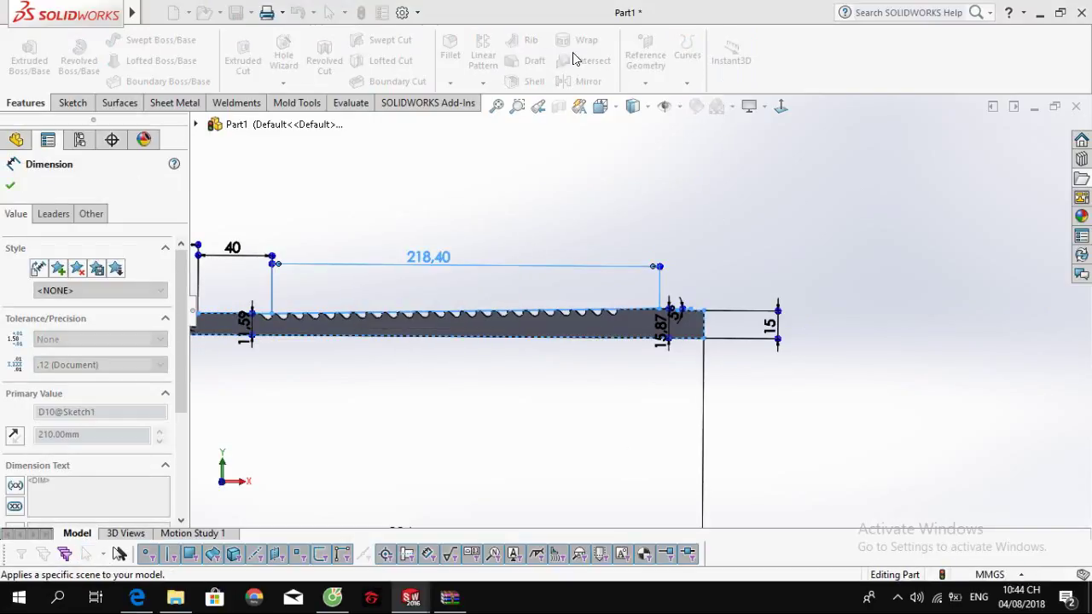
left_click(361, 13)
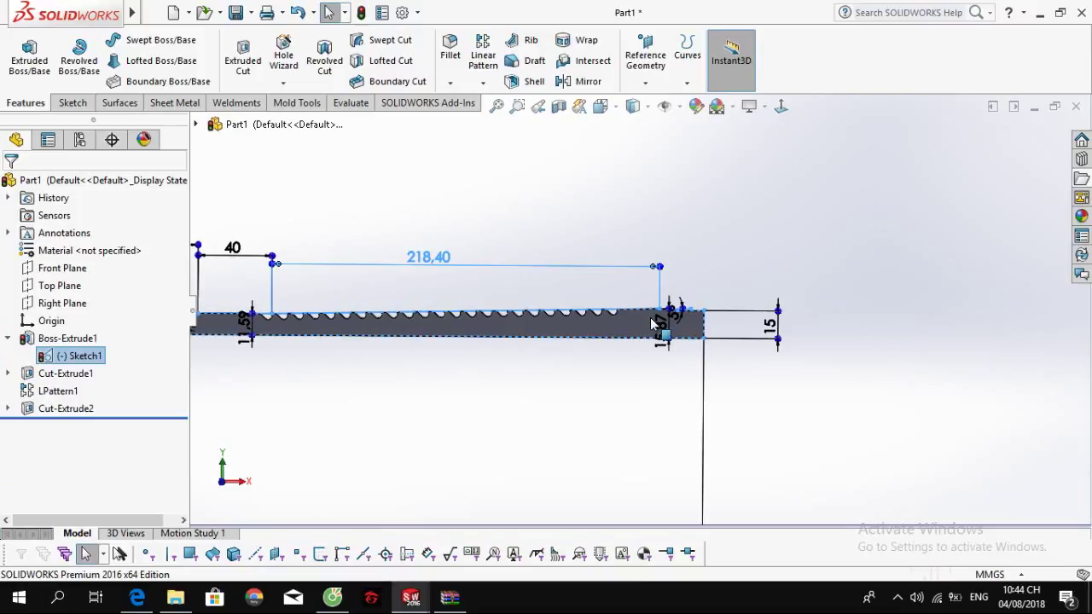
key("ctrl+b")
scroll(657, 314, "down", 5)
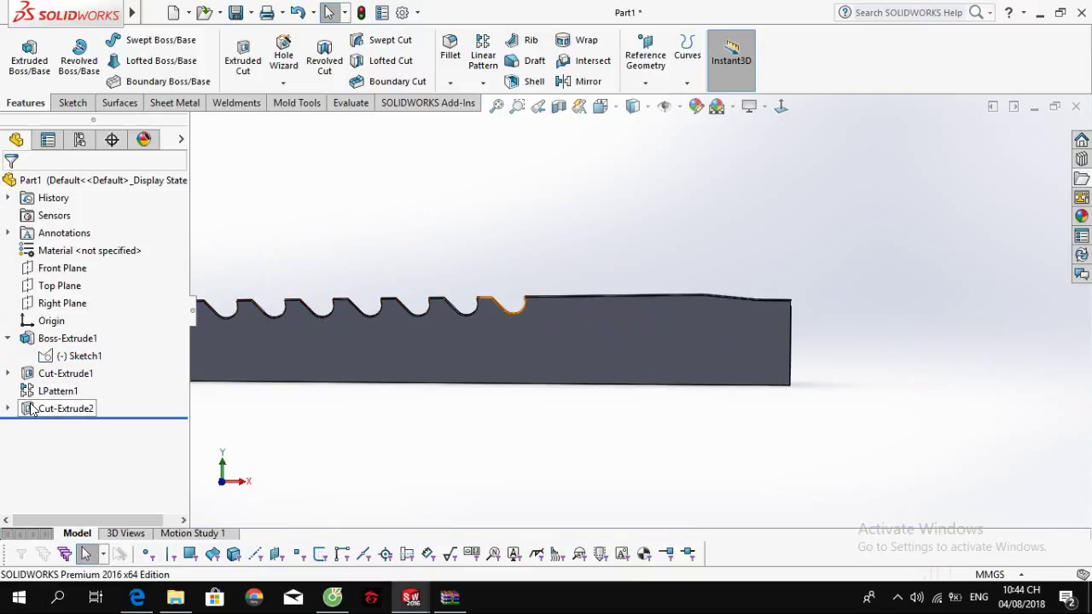
Step: Set up a linear pattern of the calibration tooth cut along the sloped upper edge, with 4 instances spaced 8.5 mm
left_click(483, 53)
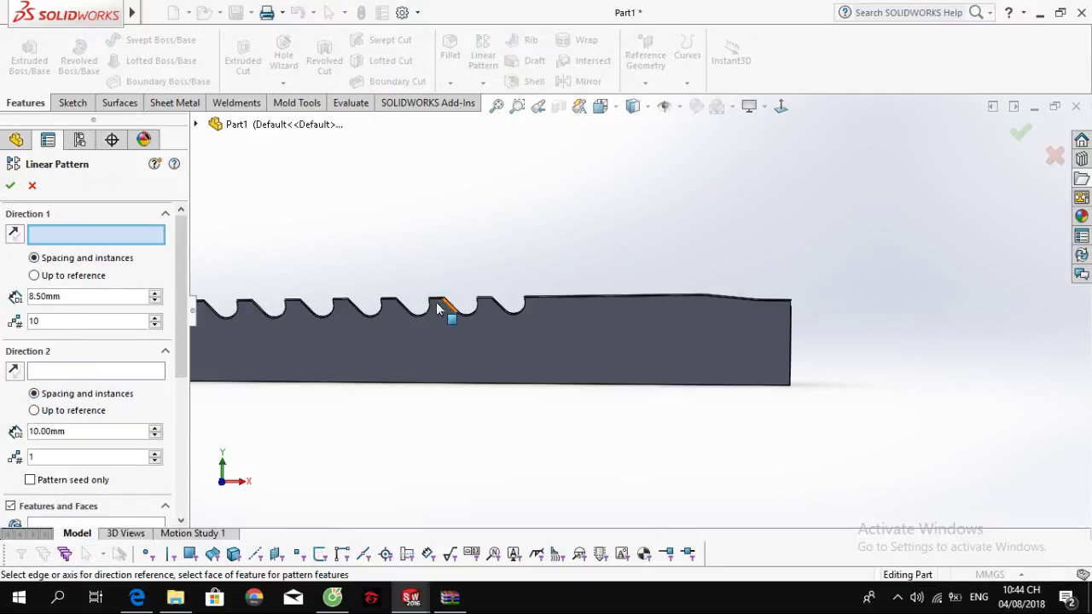
left_click(546, 297)
left_click_drag(180, 269, 180, 413)
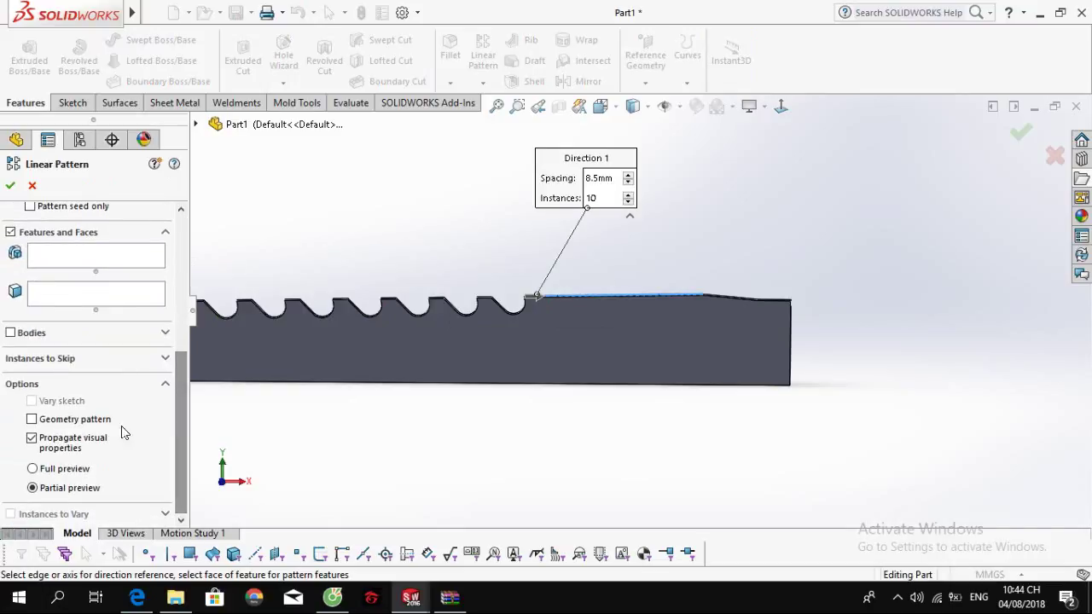
left_click(94, 261)
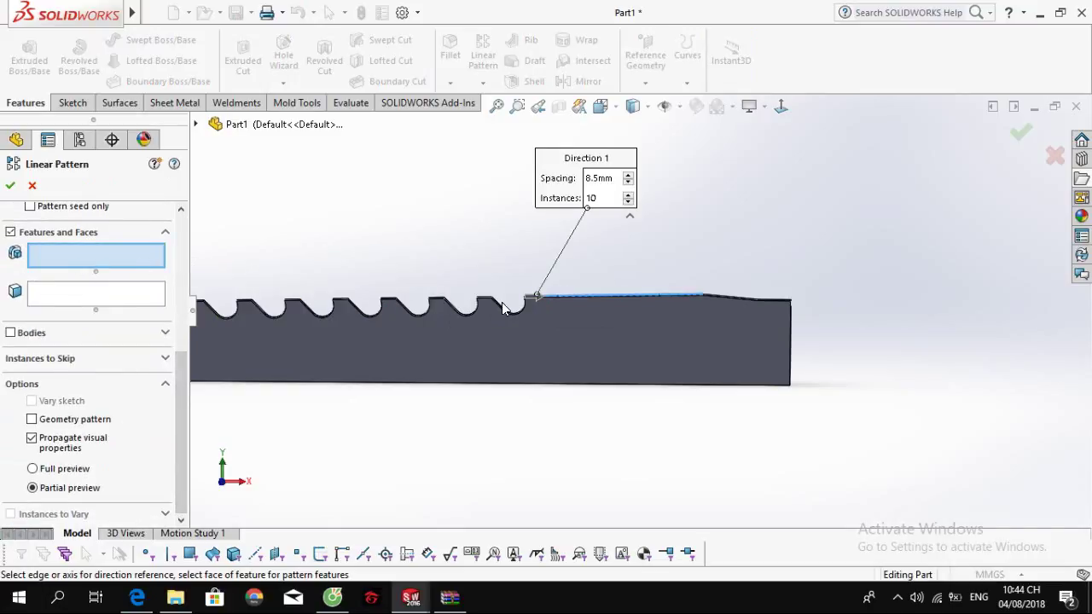
left_click(510, 311)
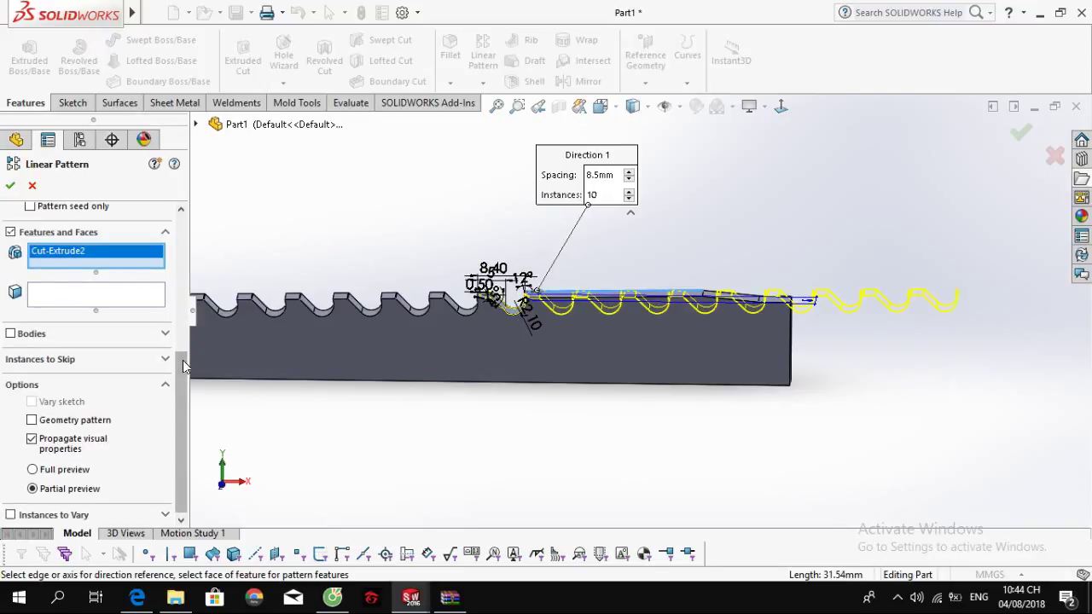
left_click_drag(177, 387, 178, 238)
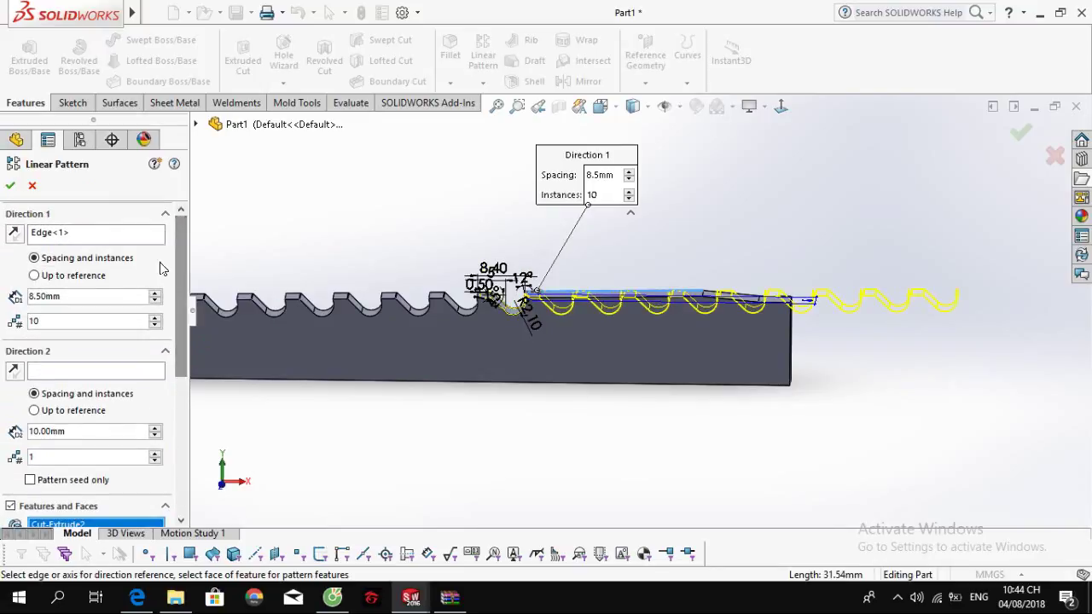
left_click_drag(95, 318, 5, 316)
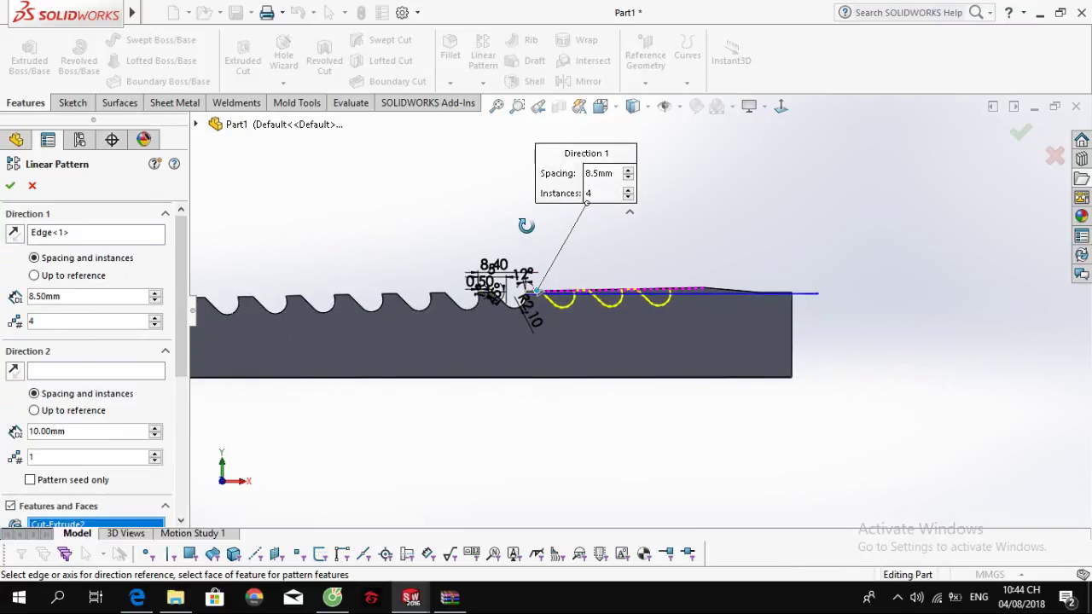
scroll(537, 278, "down", 3)
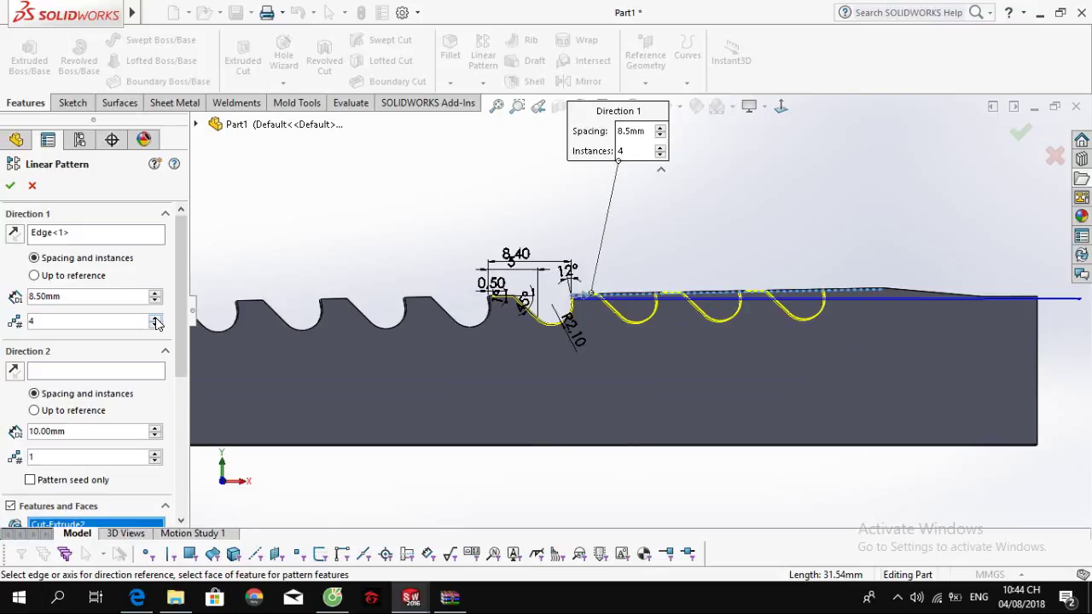
Step: Limit the pattern's Direction 1 up to the vertex at the end of the slope, keeping 8.5 mm spacing, and create it
left_click(82, 278)
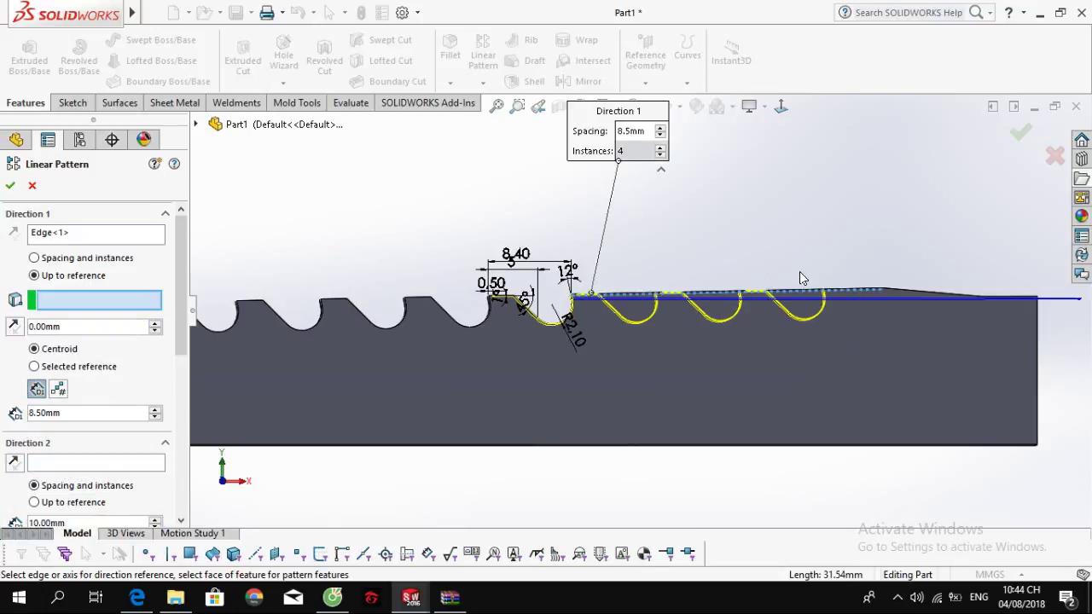
left_click(882, 291)
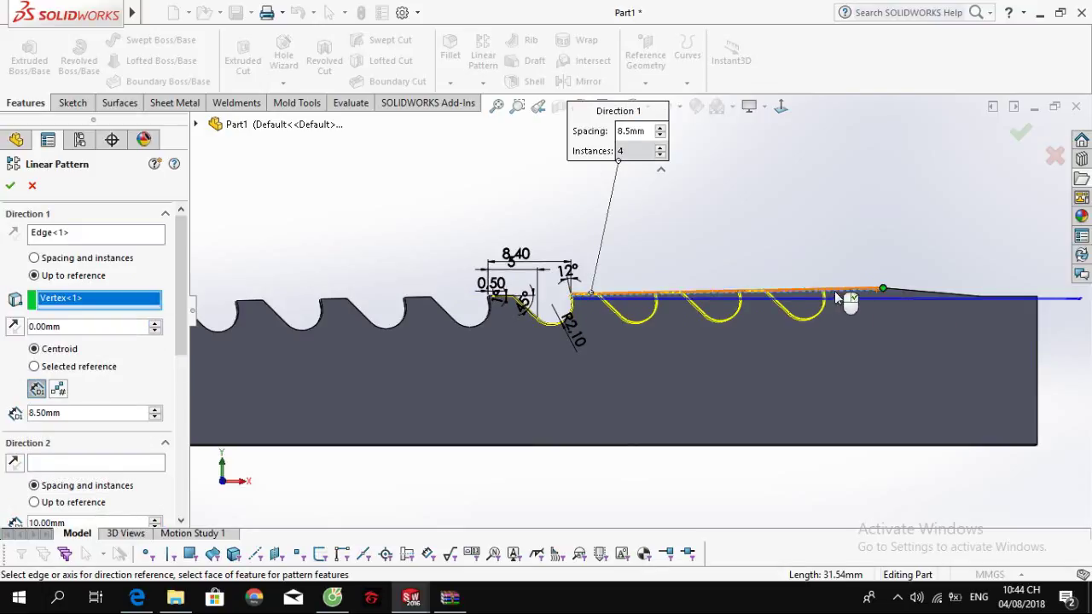
left_click(11, 190)
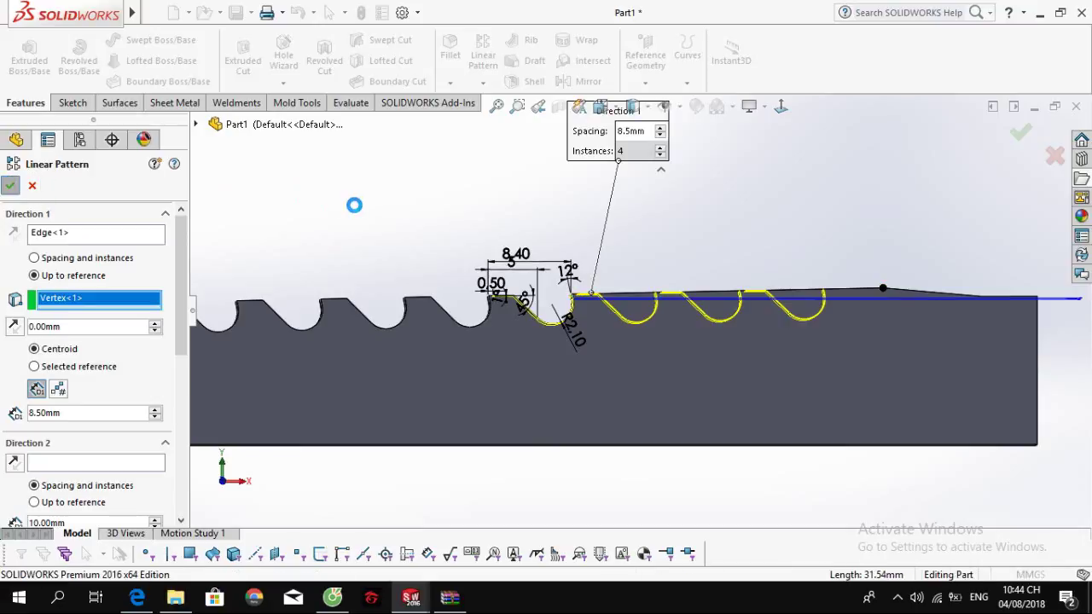
middle_click_drag(713, 340, 717, 378)
scroll(648, 313, "up", 5)
middle_click_drag(648, 312, 671, 325)
Step: Switch to the brosa drawing in Edge and examine the calibration and finishing teeth
left_click(138, 596)
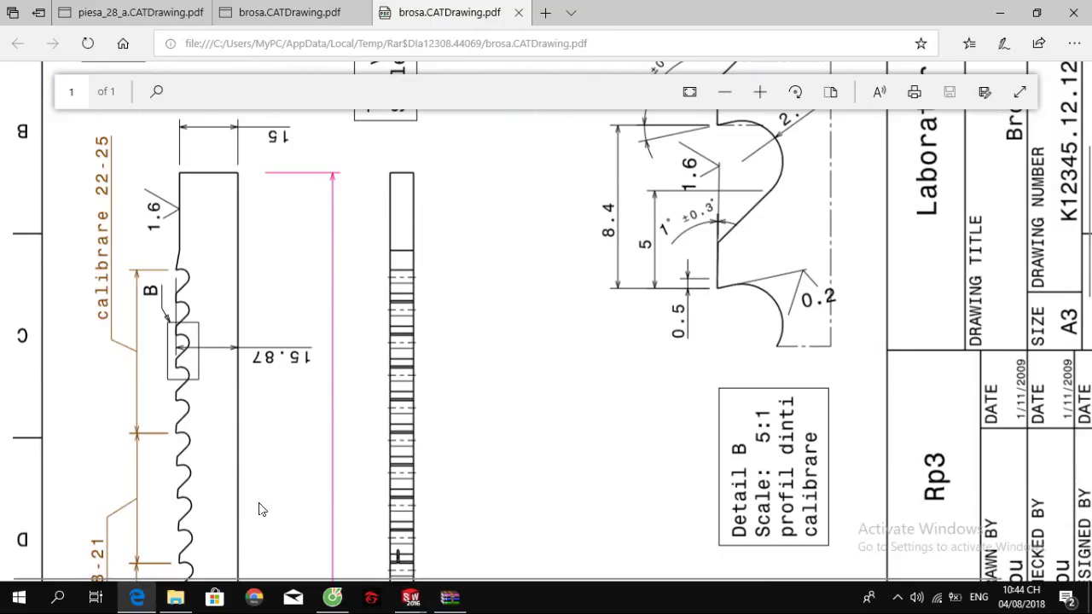
scroll(445, 416, "down", 3)
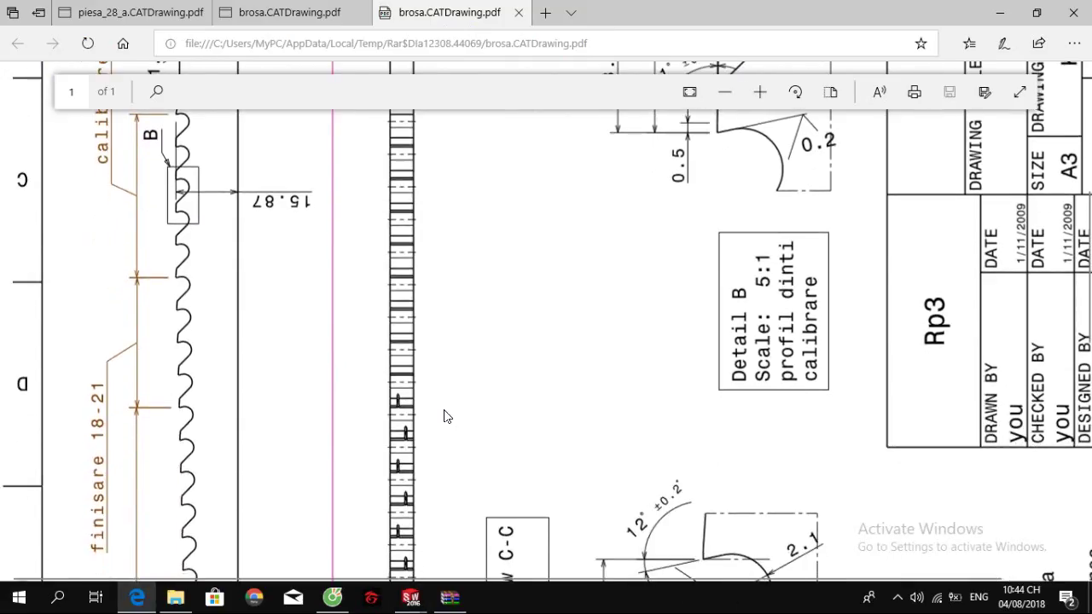
scroll(443, 417, "up", 3)
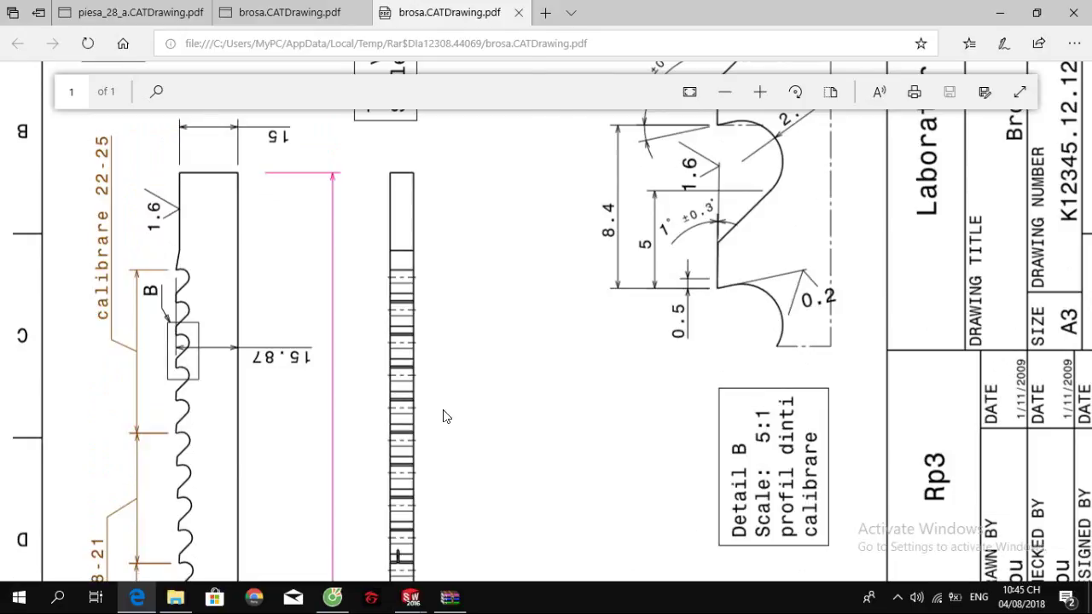
Step: Switch back to SOLIDWORKS and inspect the patterned teeth along the broach, from the calibration end to the first teeth
key("alt+Tab")
scroll(610, 290, "down", 5)
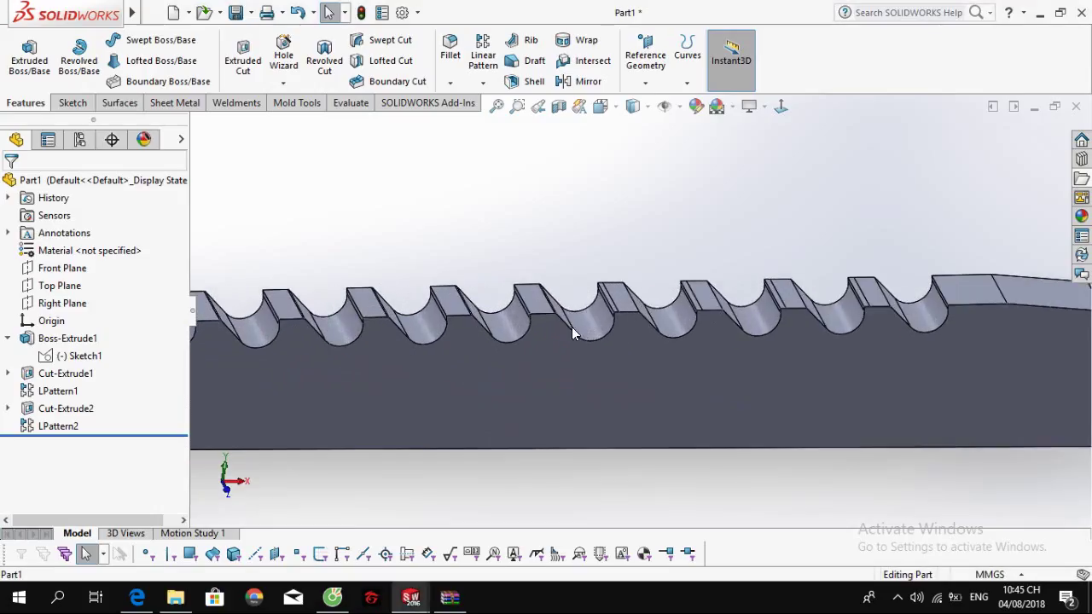
middle_click_drag(571, 327, 585, 290)
scroll(558, 339, "up", 4)
scroll(423, 342, "up", 4)
middle_click_drag(424, 341, 408, 375)
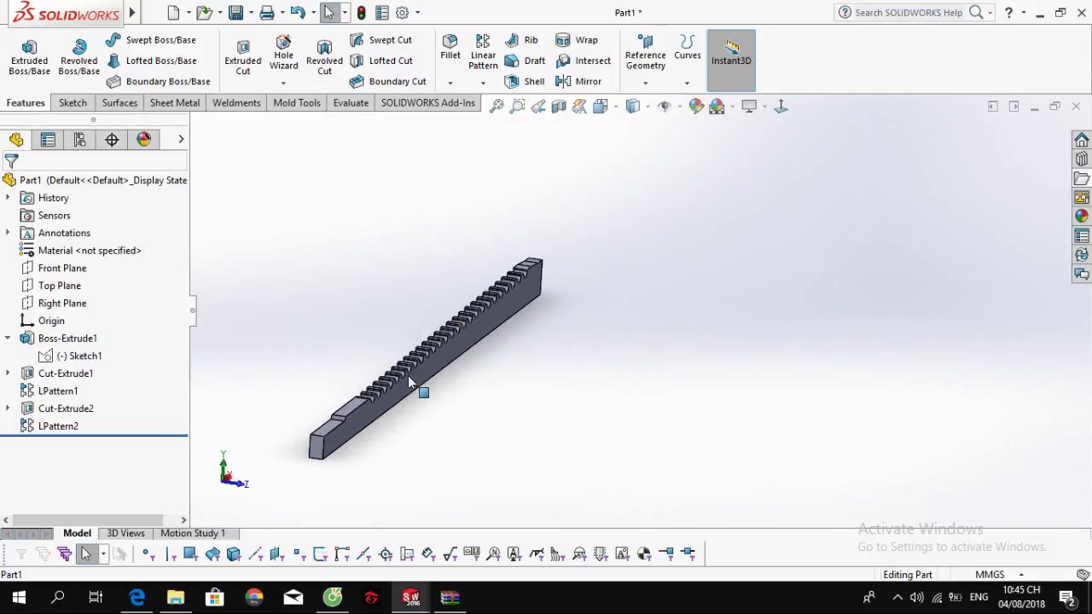
scroll(448, 414, "down", 5)
middle_click_drag(550, 391, 539, 335)
scroll(516, 409, "down", 5)
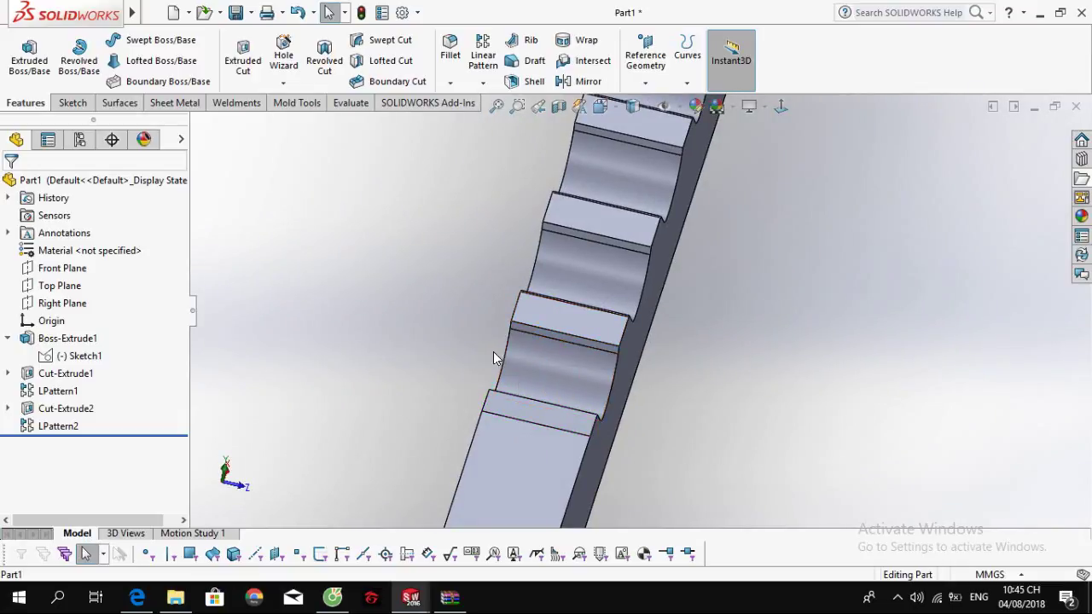
scroll(500, 362, "up", 3)
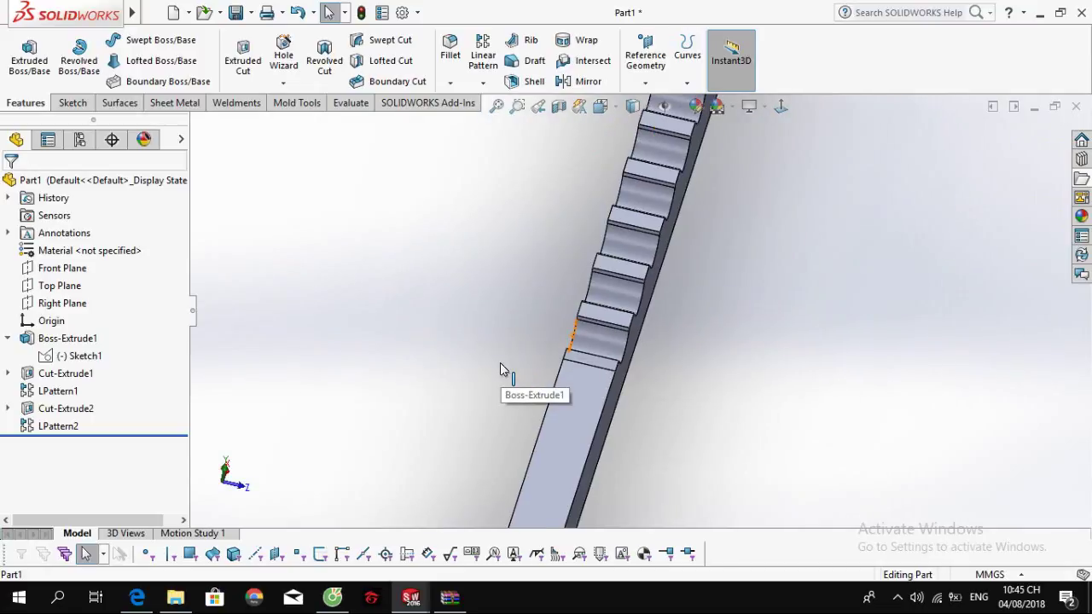
left_click(896, 597)
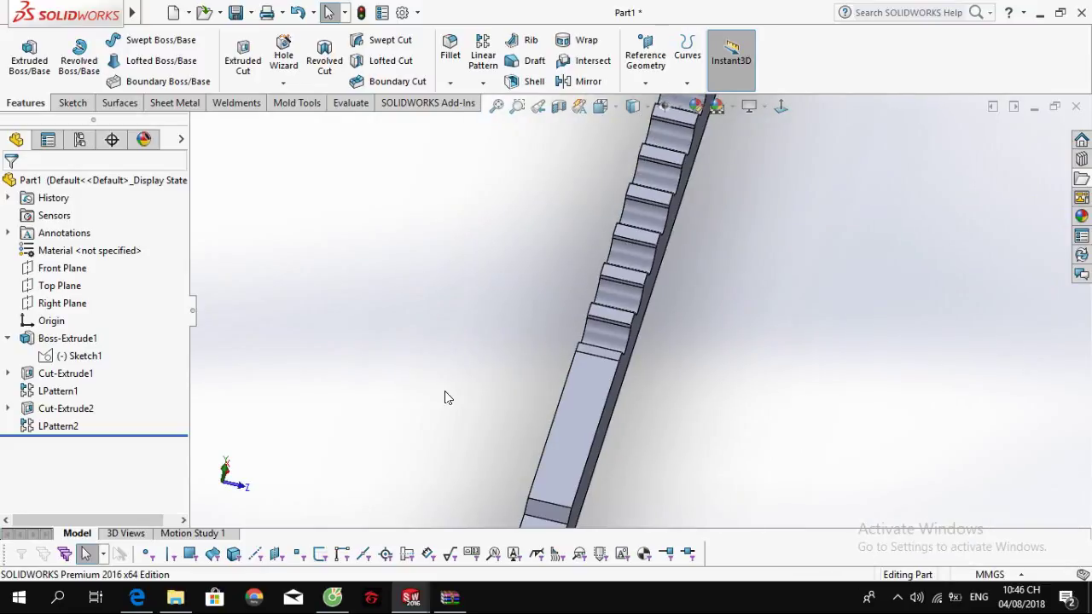
left_click(898, 595)
left_click(833, 432)
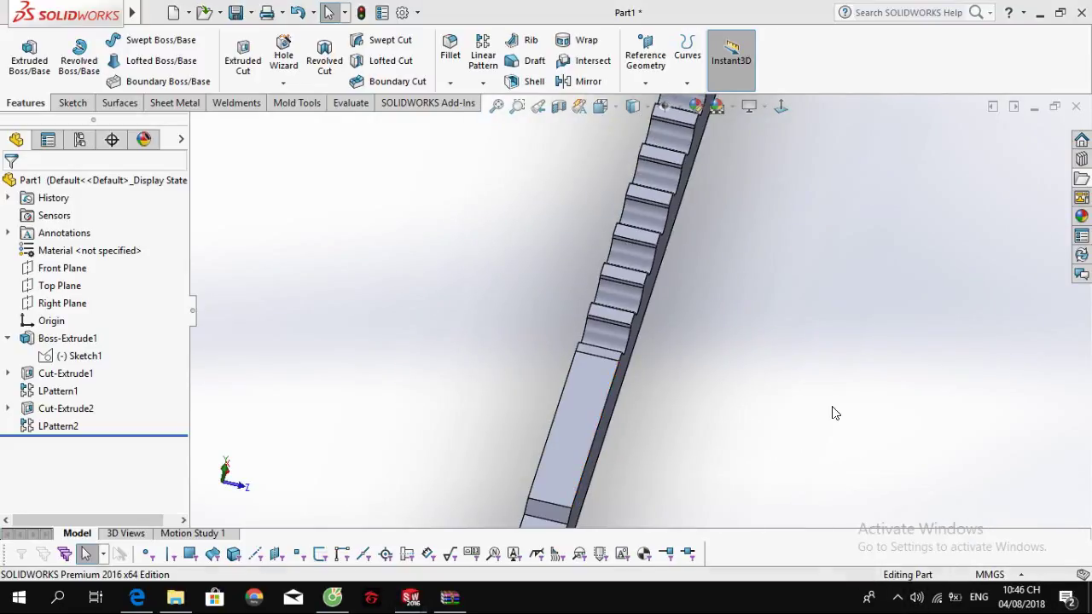
middle_click_drag(637, 319, 585, 261)
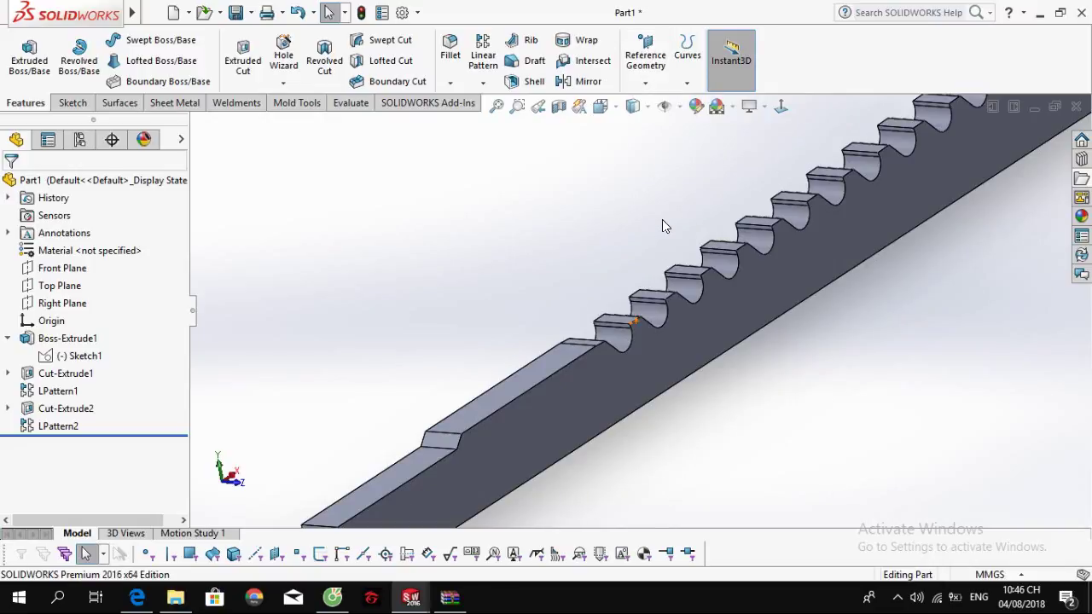
scroll(641, 291, "down", 6)
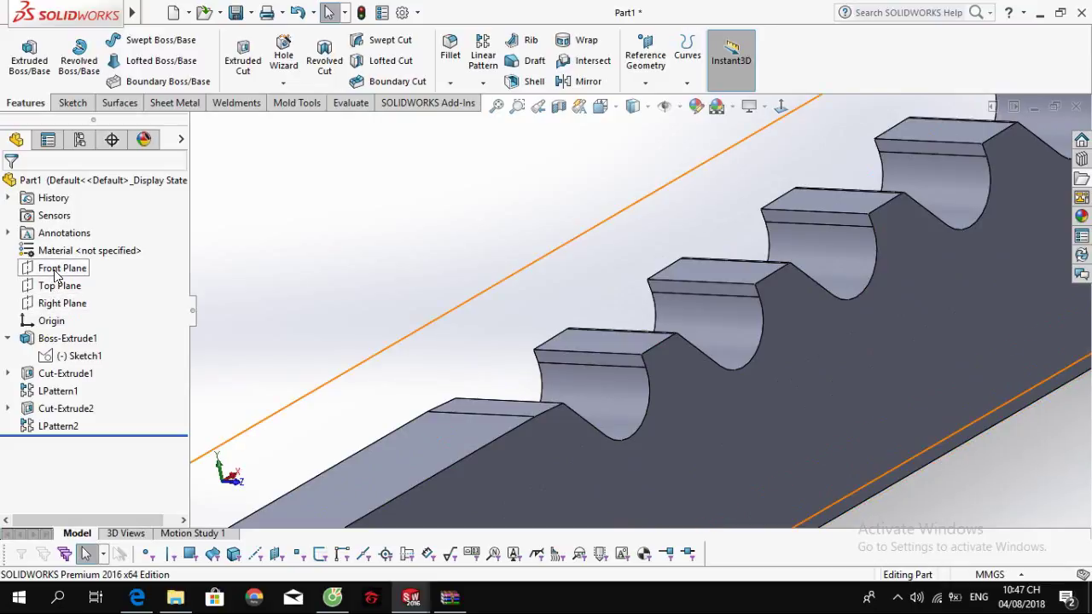
left_click(62, 303)
scroll(469, 381, "up", 6)
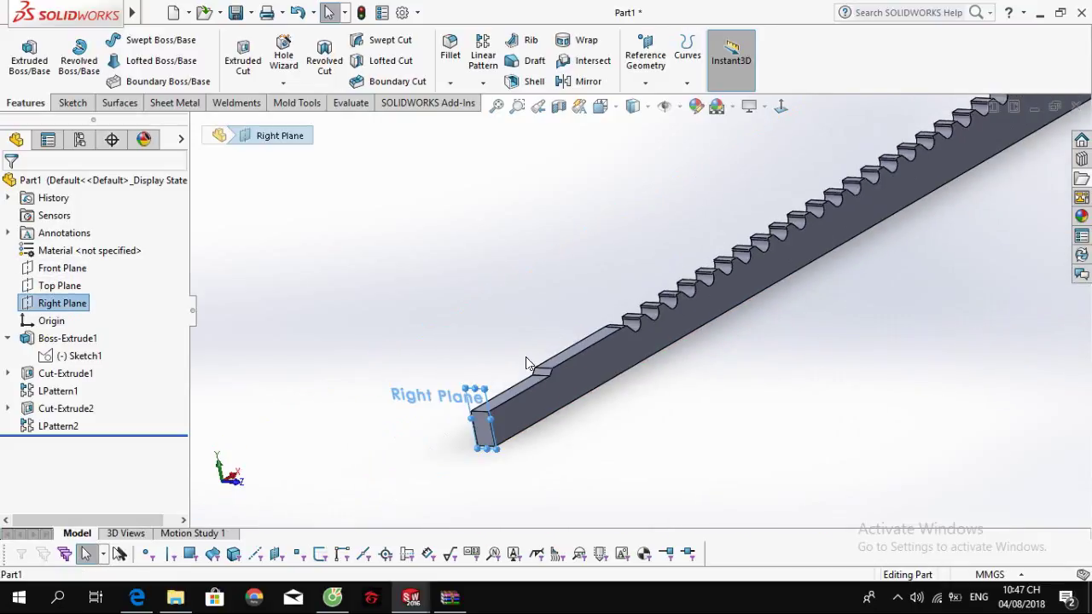
left_click(324, 282)
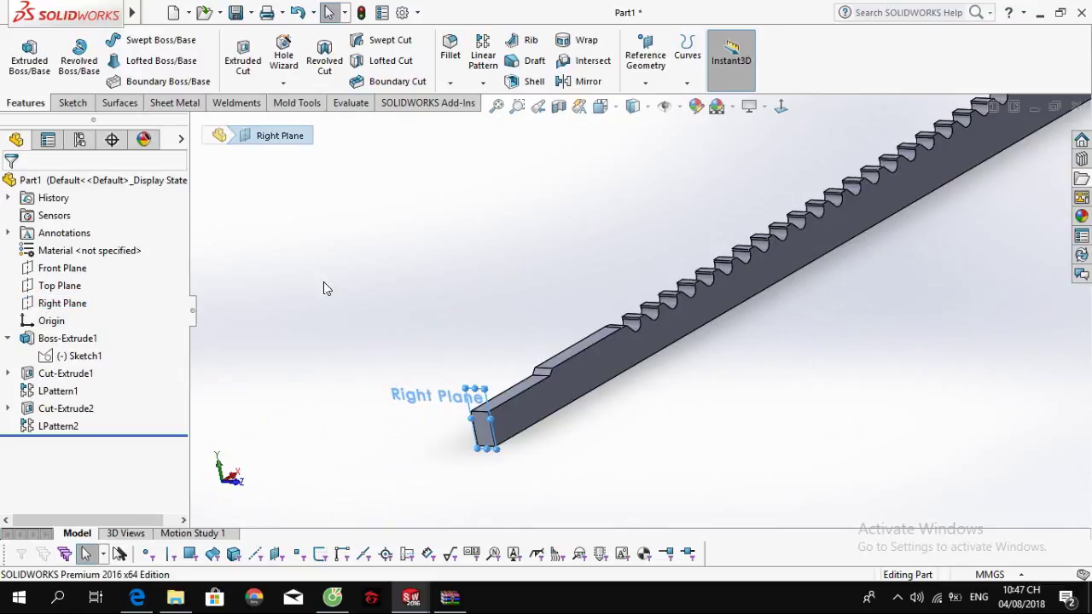
left_click(34, 304)
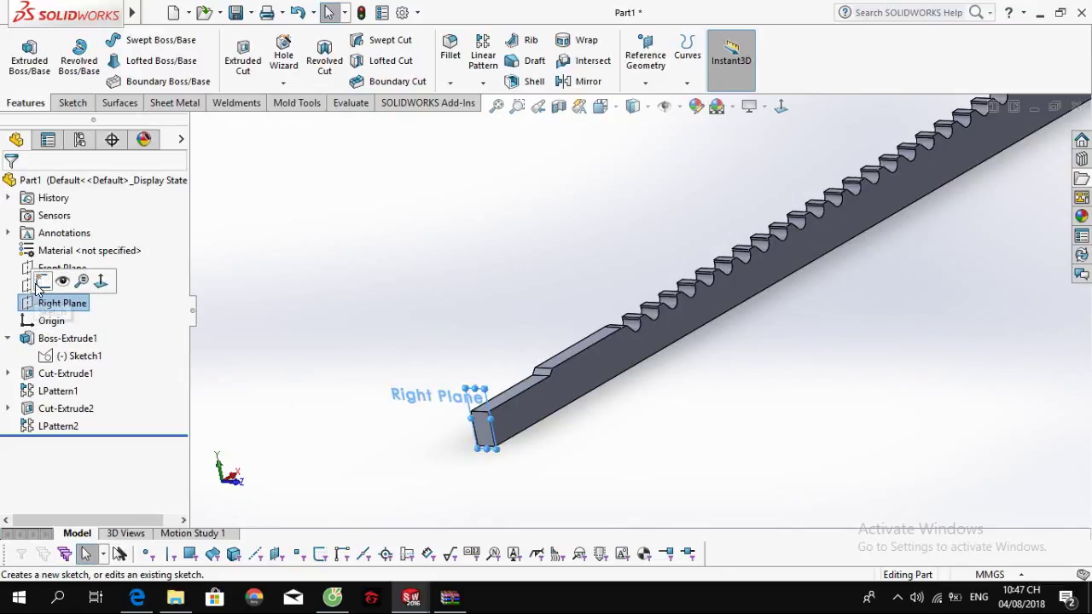
left_click(40, 284)
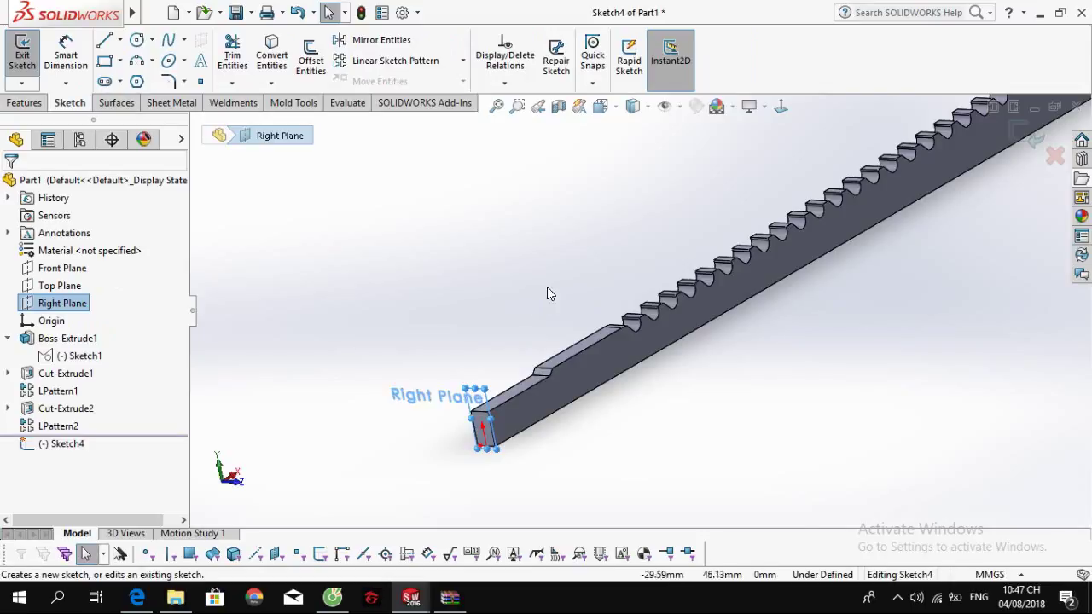
left_click(778, 106)
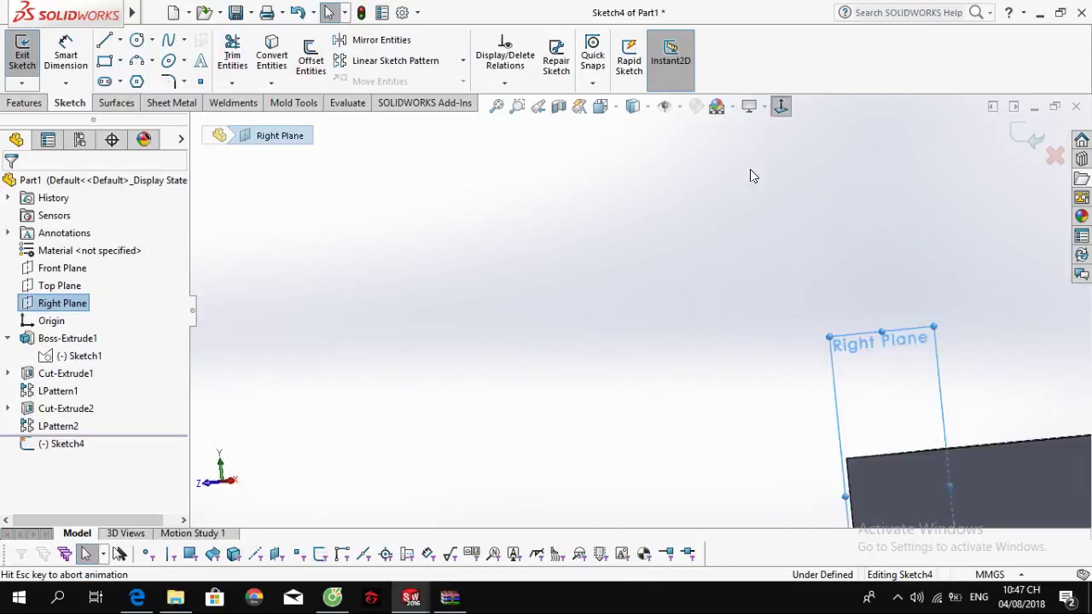
scroll(659, 164, "down", 4)
middle_click_drag(655, 182, 660, 188)
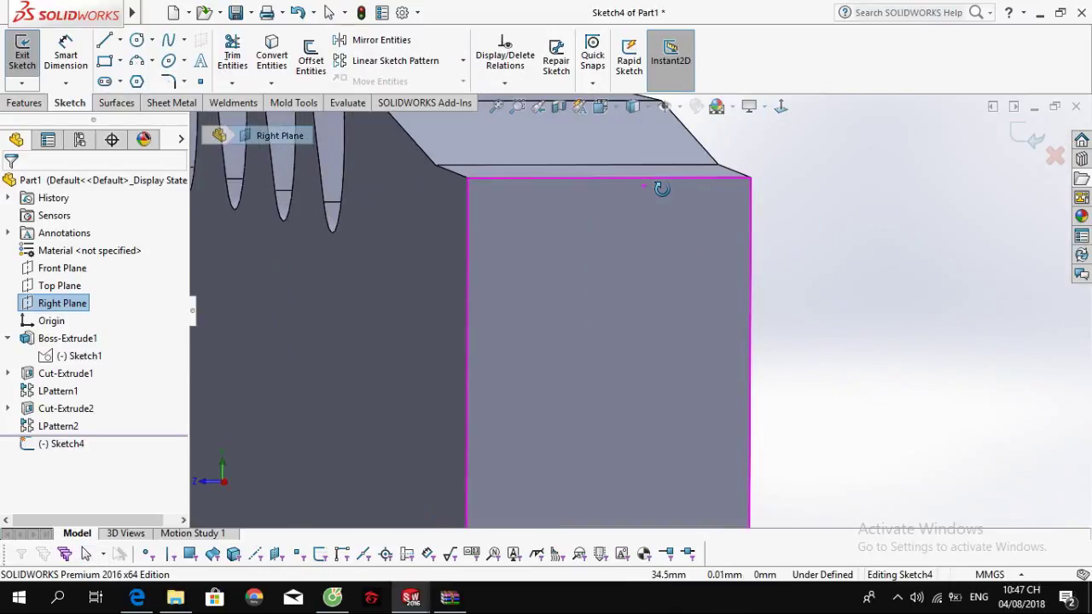
scroll(661, 191, "up", 4)
scroll(605, 214, "up", 5)
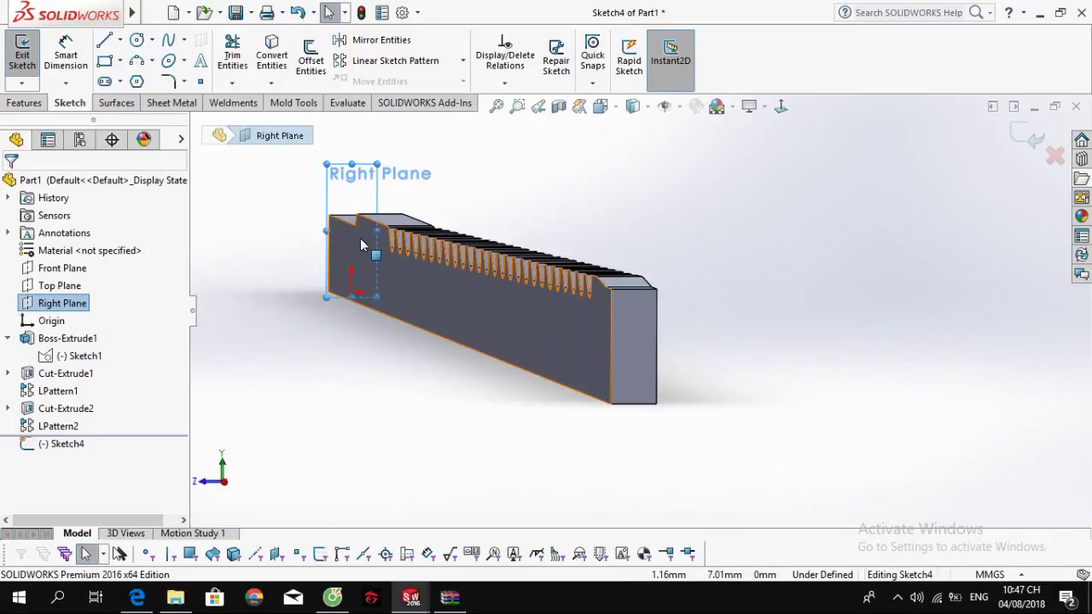
scroll(375, 243, "down", 3)
middle_click_drag(427, 238, 511, 256)
scroll(444, 245, "up", 4)
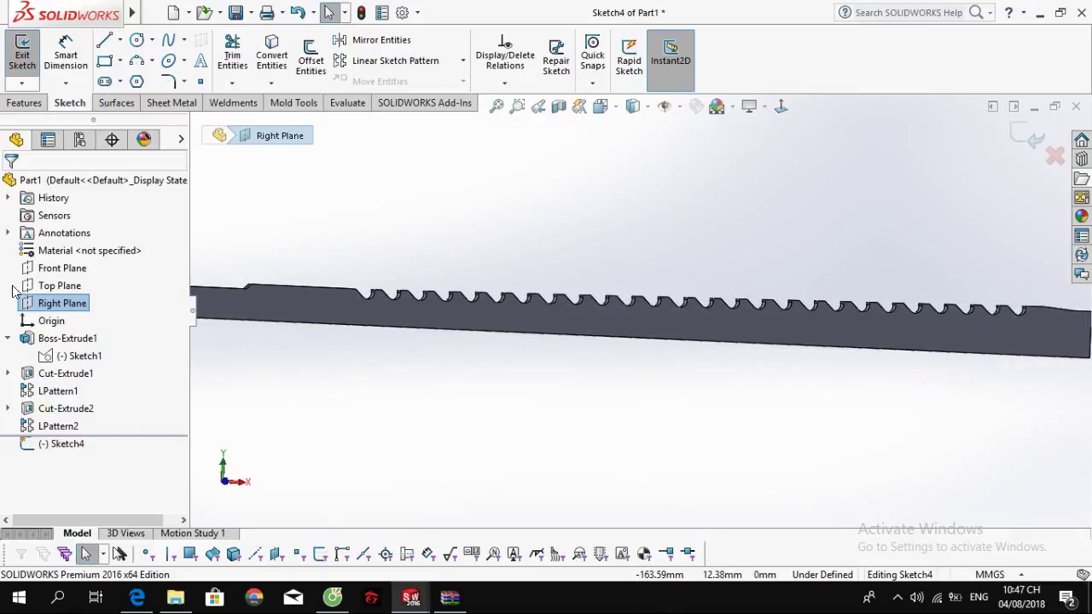
left_click(44, 270)
scroll(279, 279, "up", 4)
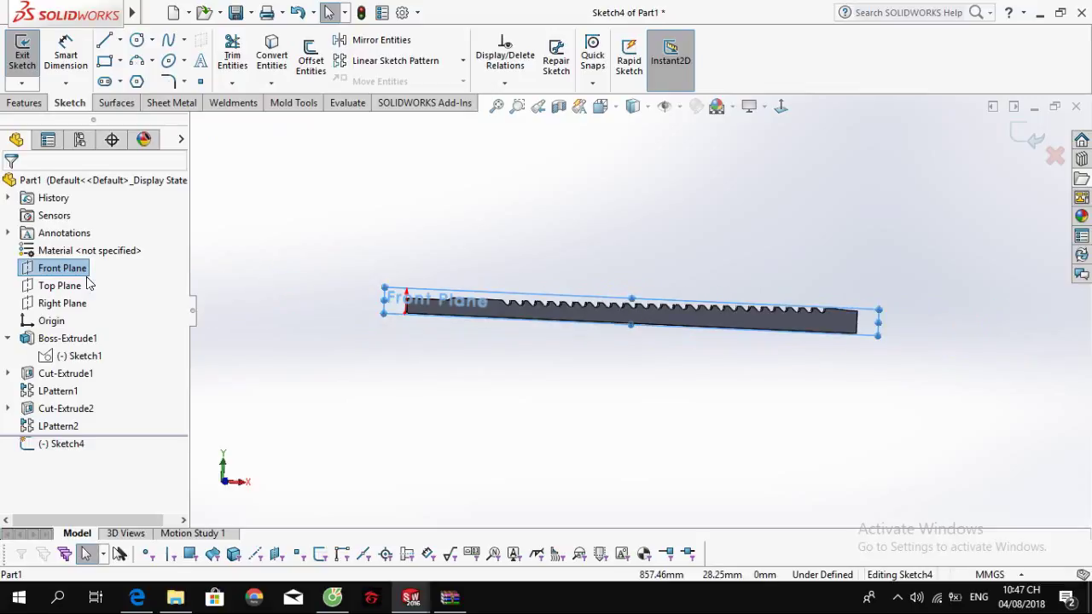
left_click(1029, 128)
Step: Start a new sketch on the flat end face at the broach's shank end and view it straight on
middle_click_drag(424, 311, 480, 299)
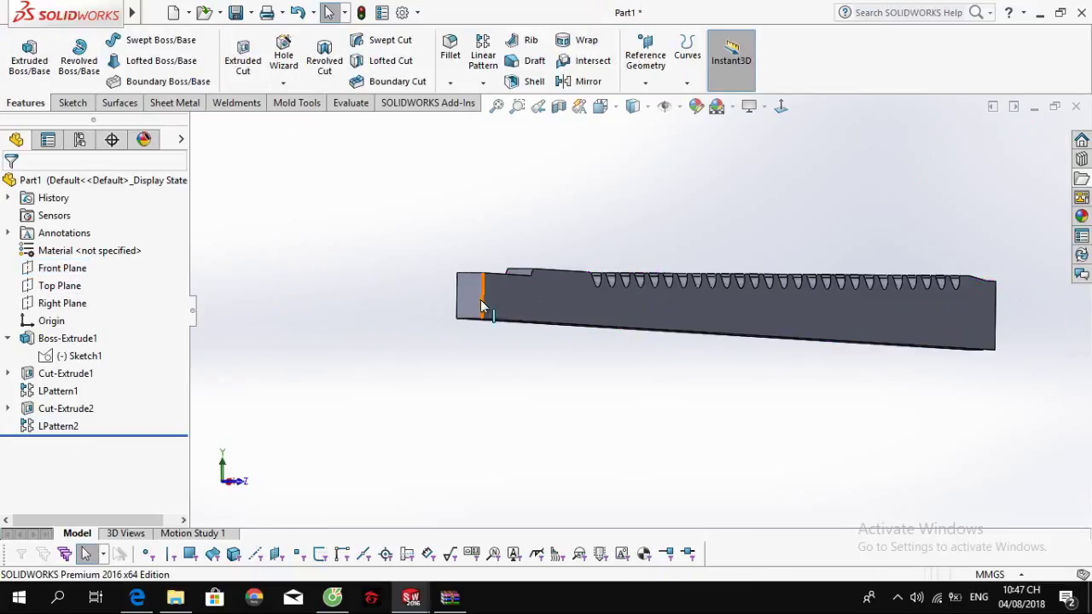
left_click(476, 292)
left_click(537, 254)
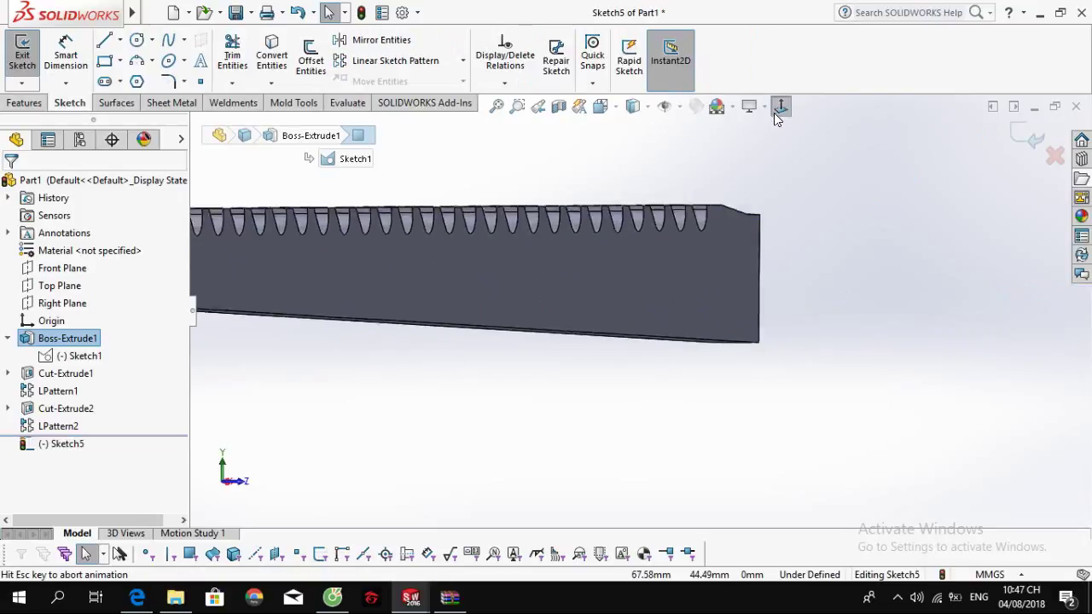
scroll(677, 220, "down", 3)
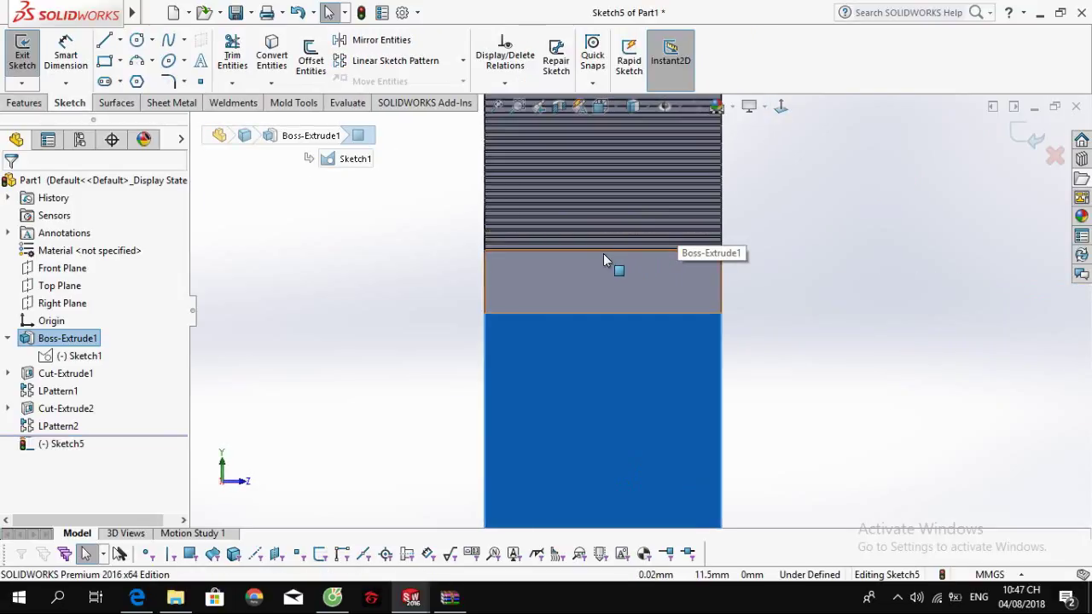
middle_click_drag(603, 254, 617, 254)
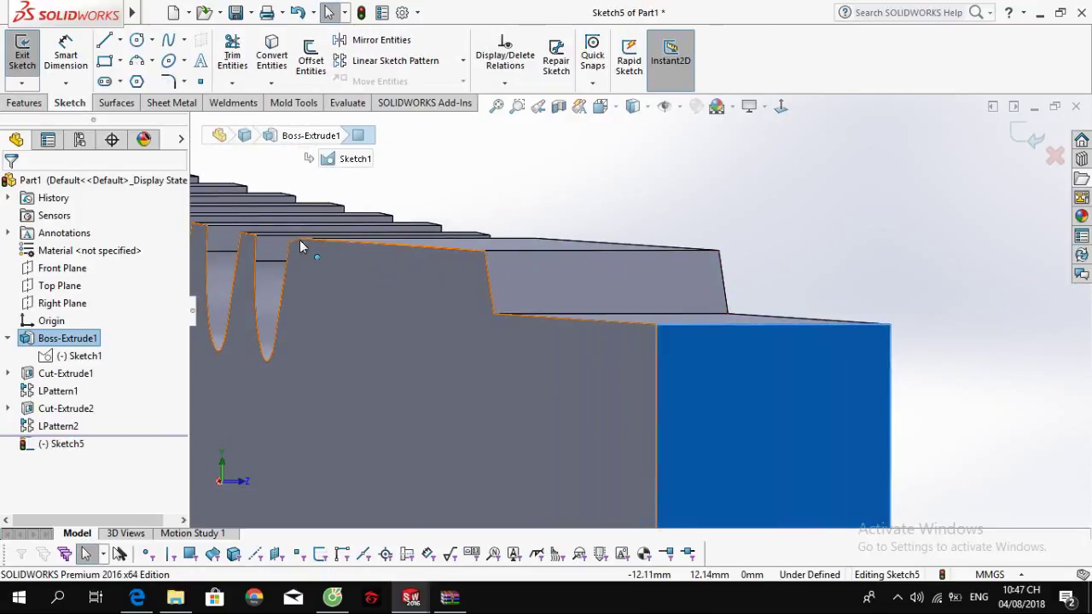
scroll(423, 228, "up", 3)
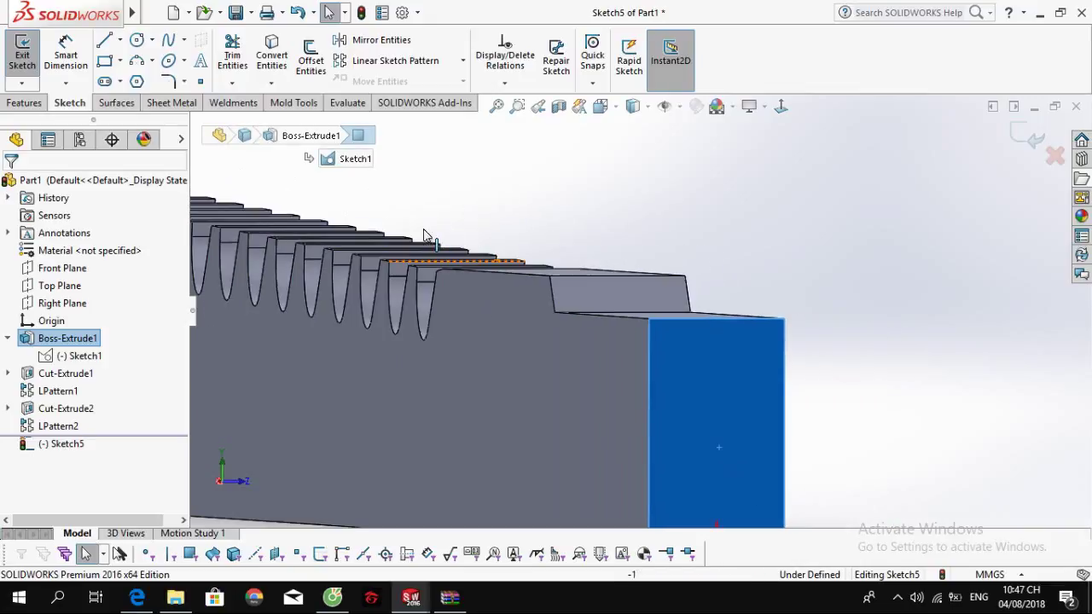
middle_click_drag(478, 220, 552, 231)
scroll(599, 237, "up", 3)
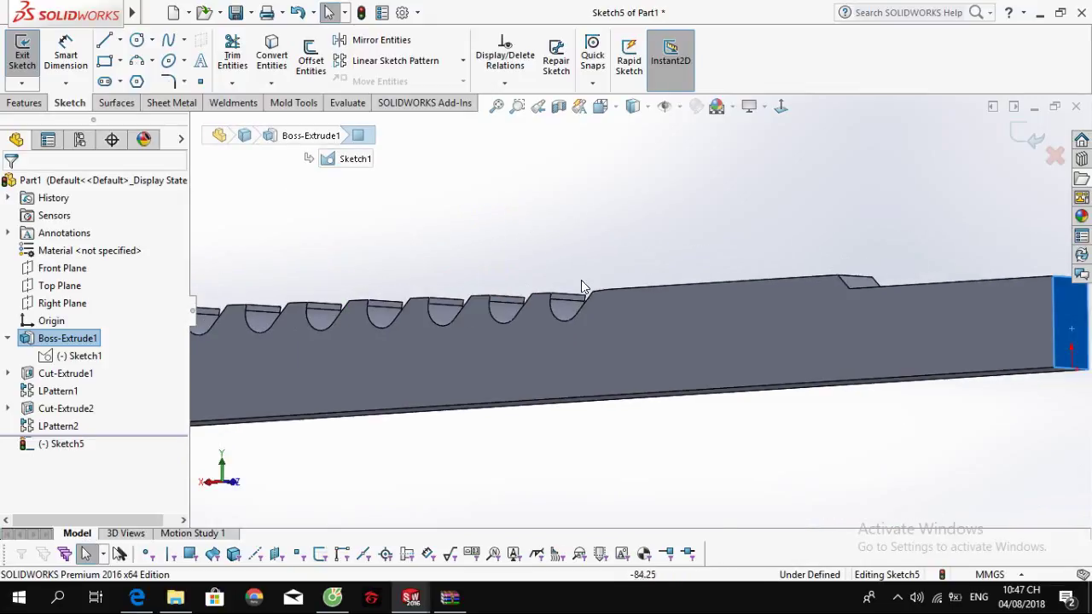
middle_click_drag(766, 218, 804, 219)
left_click(780, 107)
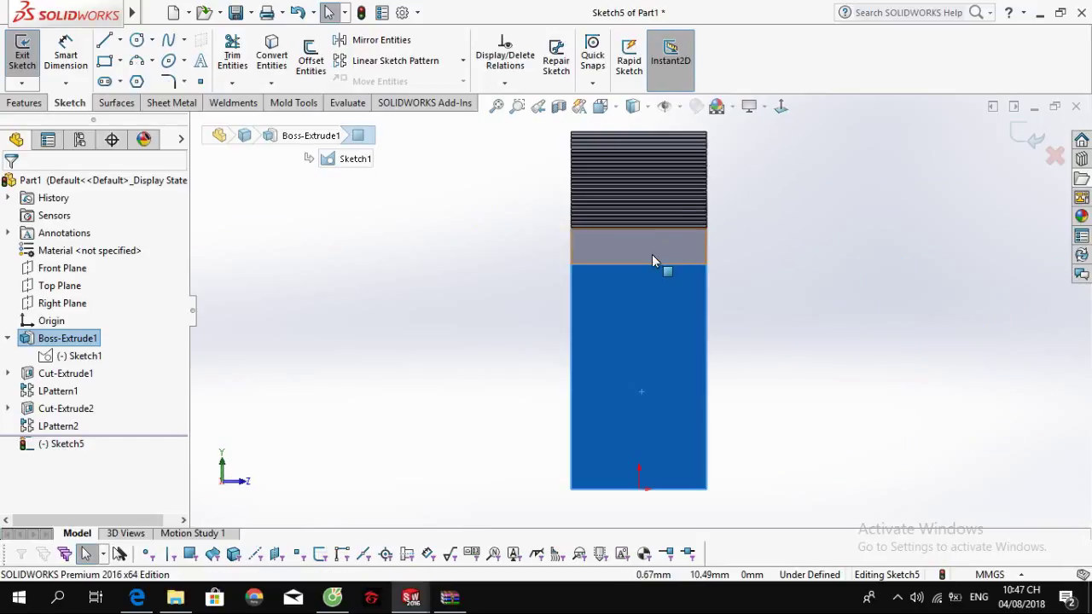
Step: Sketch a vertical straight slot near the left side, spanning the shank end face and the step face above it
scroll(652, 254, "down", 2)
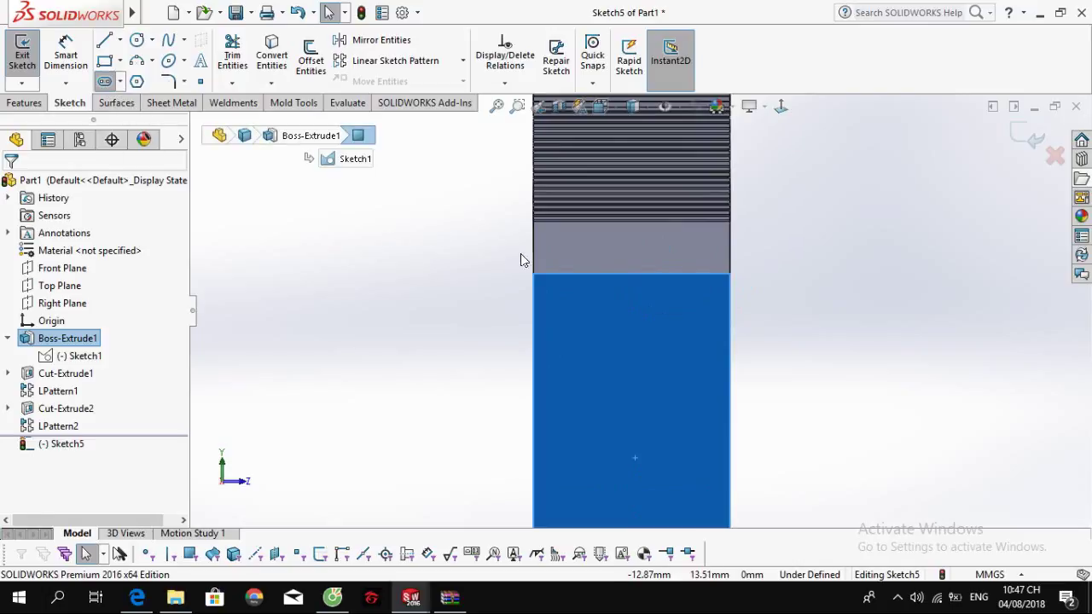
left_click(584, 292)
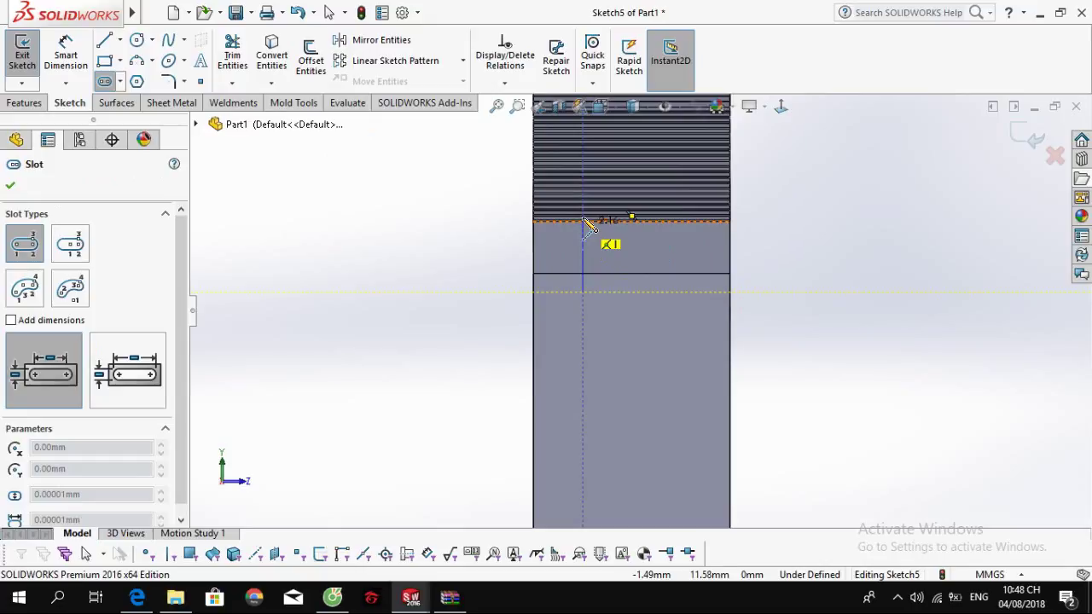
left_click(583, 201)
left_click(602, 194)
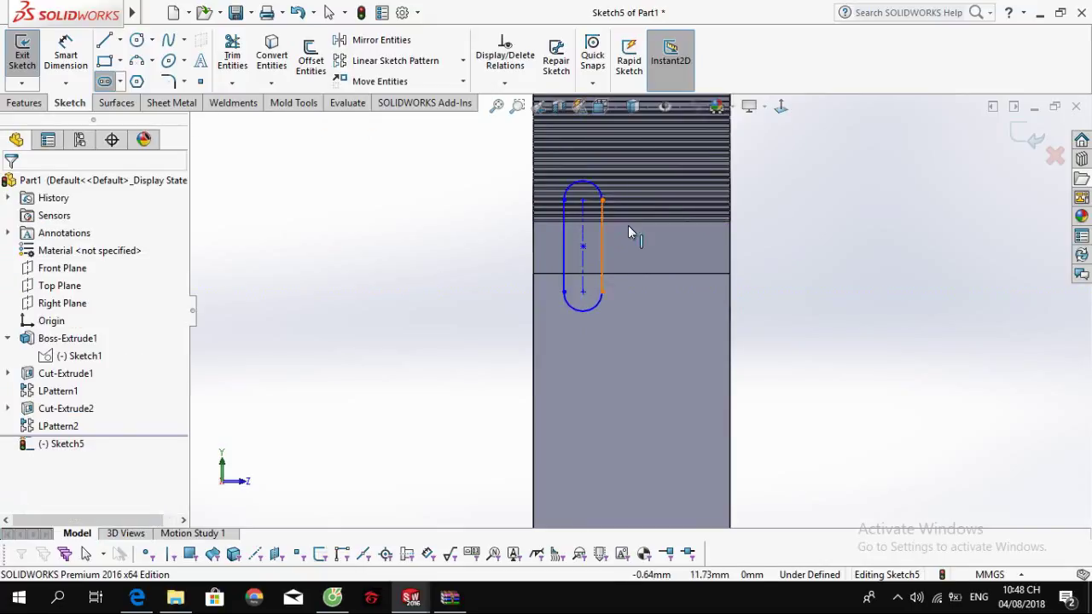
Step: Sketch a horizontal line about 4.2 mm long across the slot's upper part, just below the teeth
right_click_drag(707, 253, 588, 251)
left_click(510, 228)
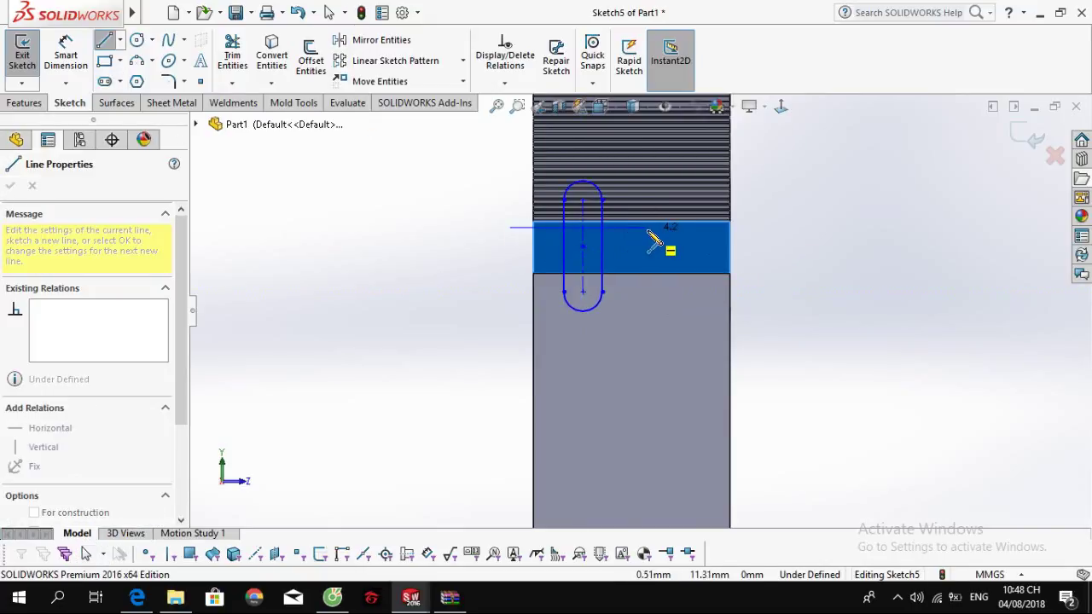
left_click(649, 229)
key("Escape")
Step: Trim away the slot's portion above the horizontal line and delete that line, leaving a U-shaped profile open at the top
right_click_drag(649, 229, 647, 212)
mouse_move(649, 209)
left_mouse_down()
mouse_move(563, 210)
mouse_move(547, 223)
left_mouse_up()
left_click(584, 302)
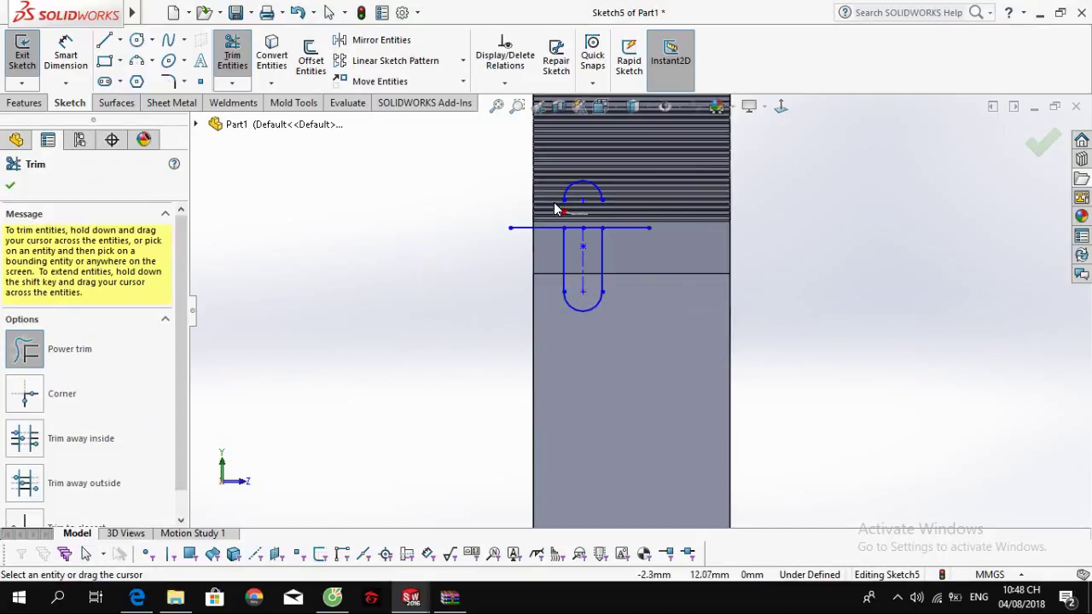
left_click_drag(588, 188, 592, 207)
key("Escape")
left_click(625, 228)
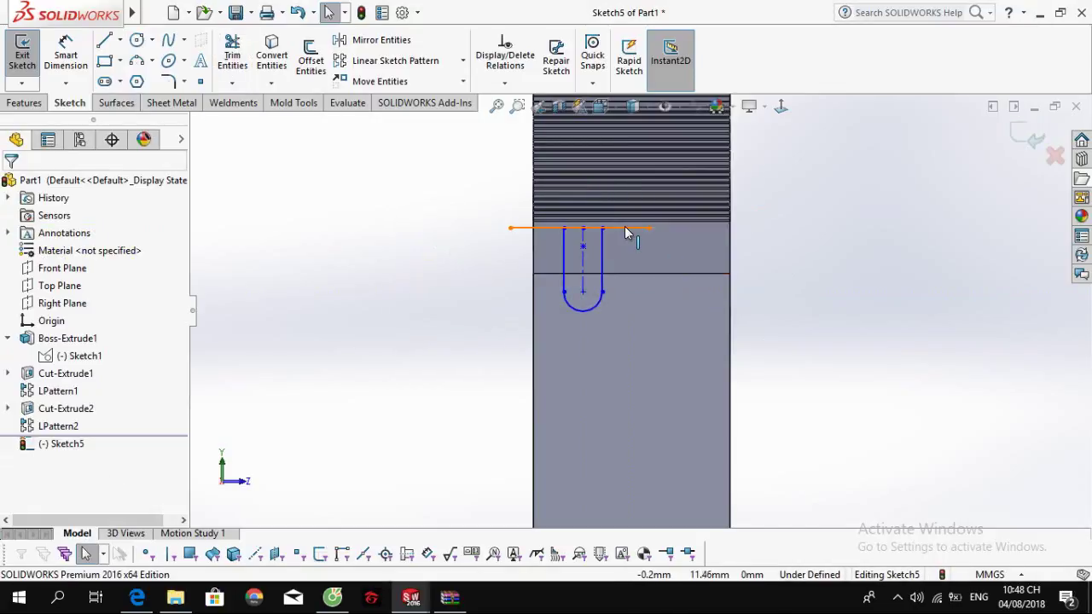
key("Delete")
Step: Switch to the brosa drawing in Edge and examine the dimensions of the small rounded groove across the teeth
scroll(609, 305, "up", 3)
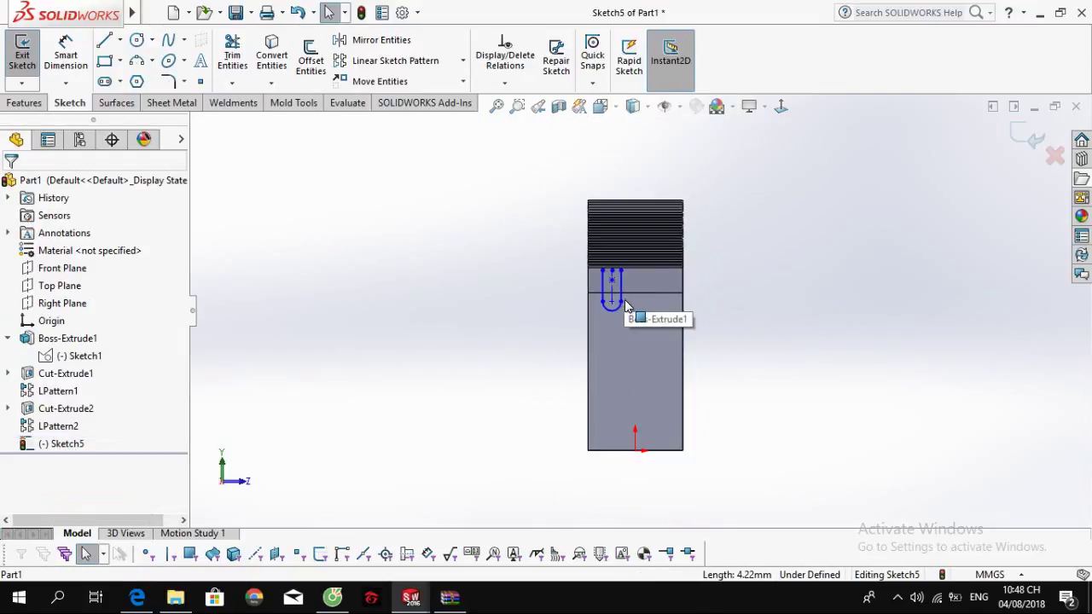
scroll(606, 303, "down", 2)
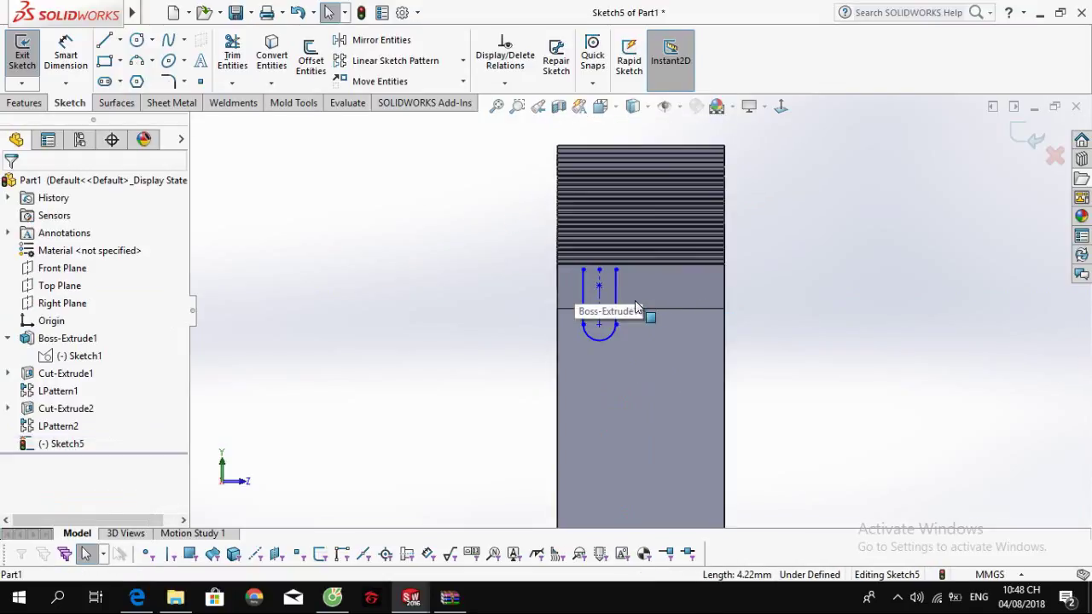
key("alt+Tab")
left_click_drag(382, 324, 375, 265)
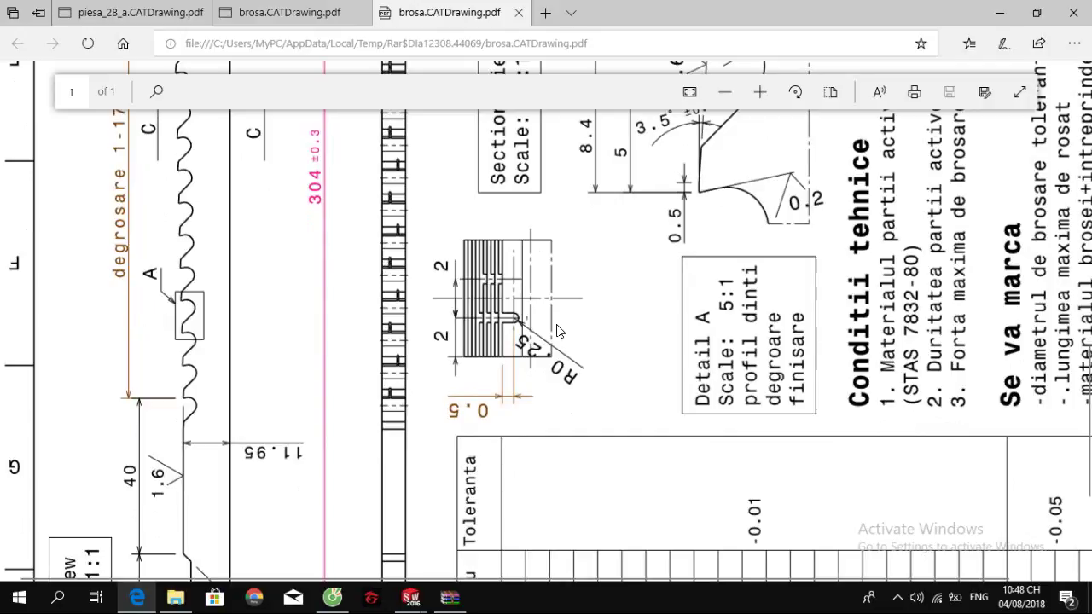
scroll(516, 322, "up", 5, "ctrl")
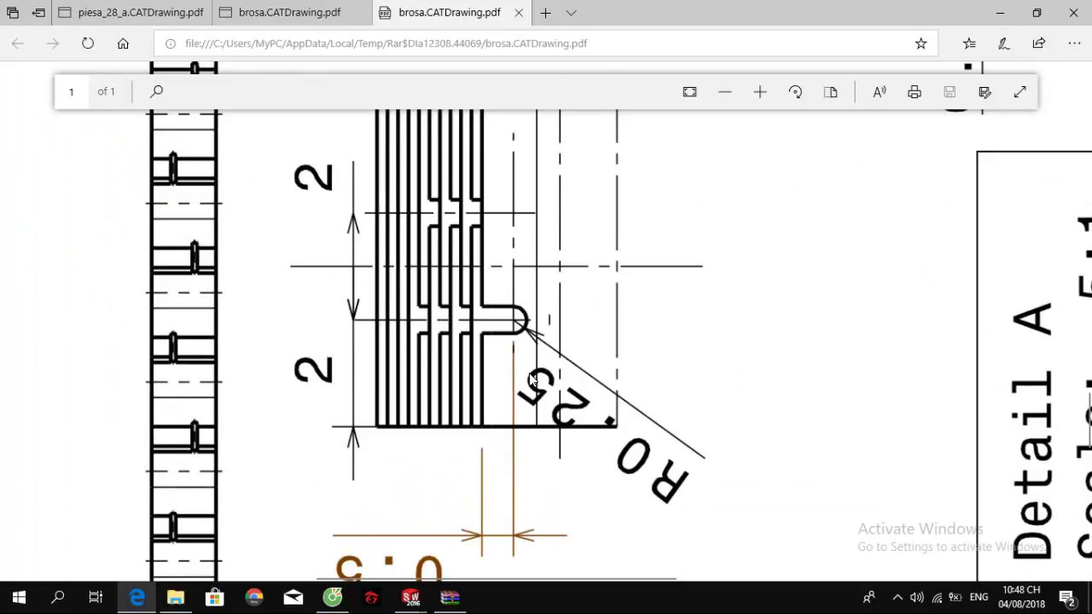
scroll(531, 378, "down", 2)
Step: Switch back to SOLIDWORKS and make the upper endpoint of the U-profile's left side coincident with the step face's upper edge
key("alt+Tab")
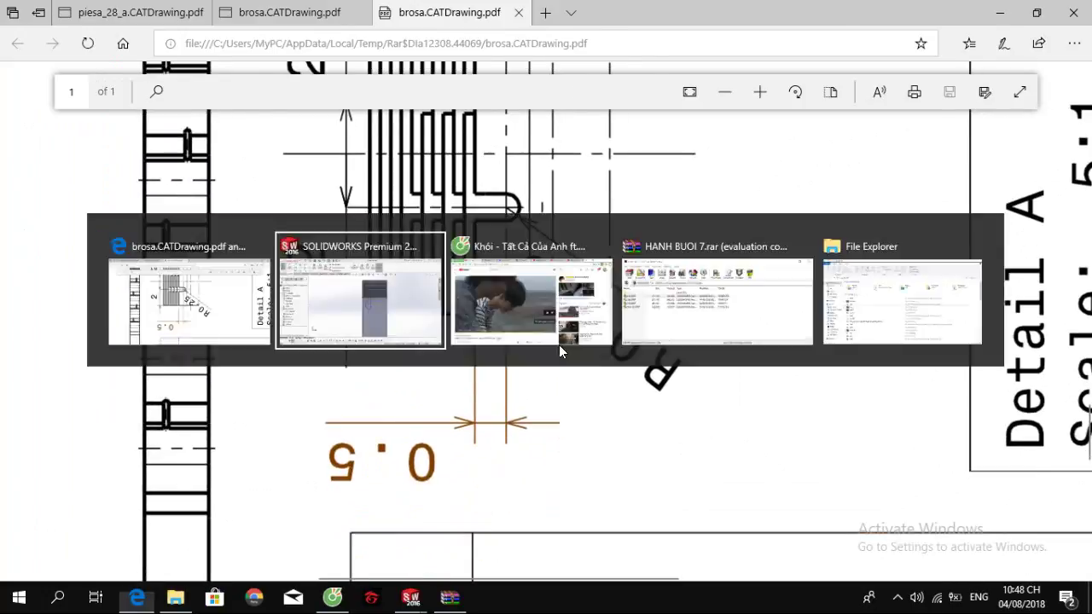
left_click(583, 271)
scroll(582, 271, "down", 2)
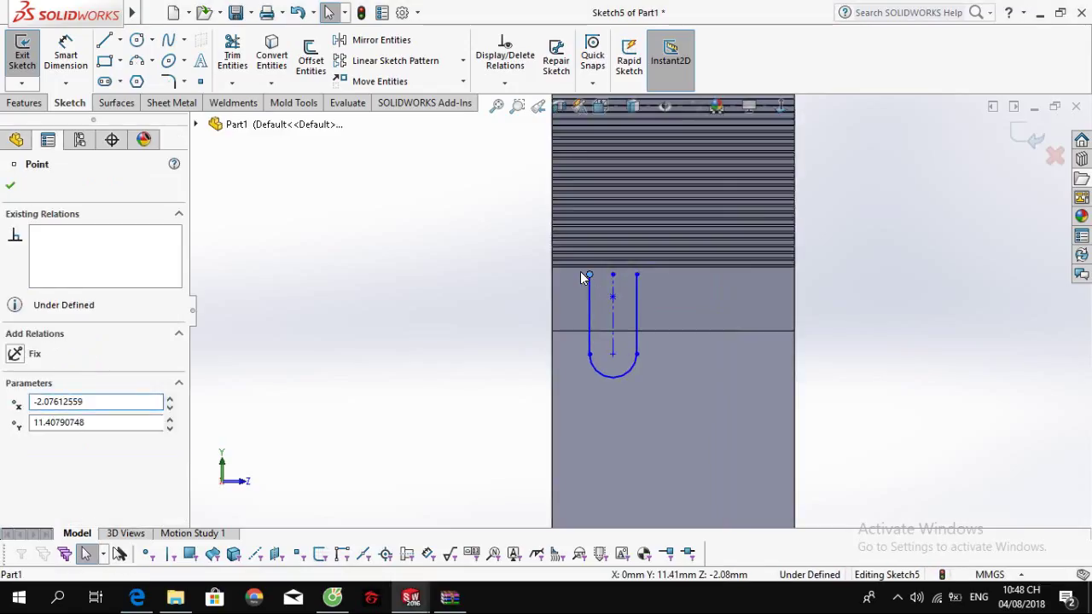
left_click(608, 265, "ctrl")
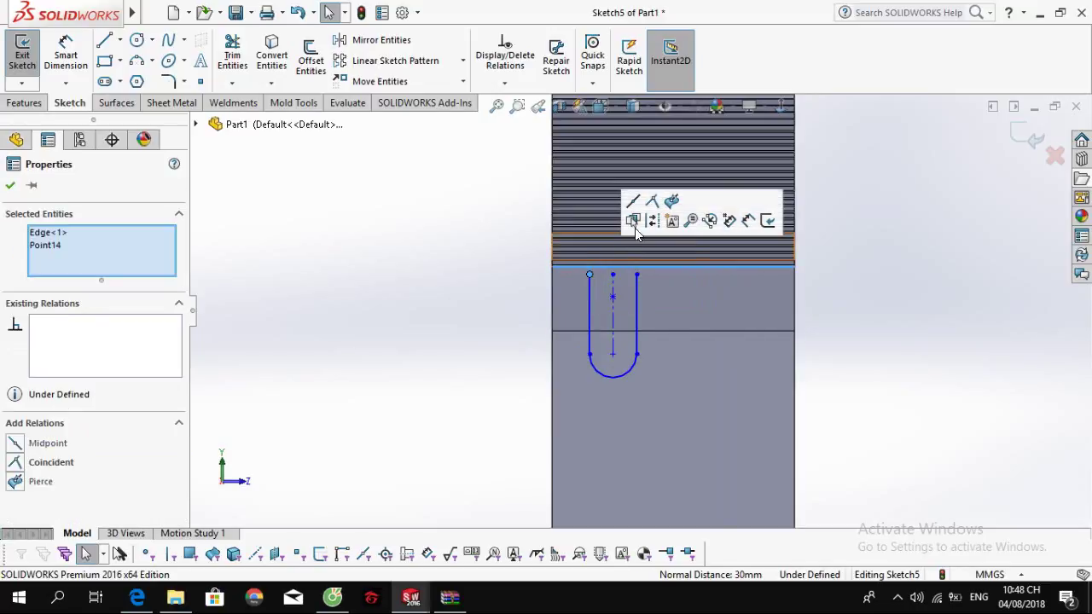
left_click(651, 202)
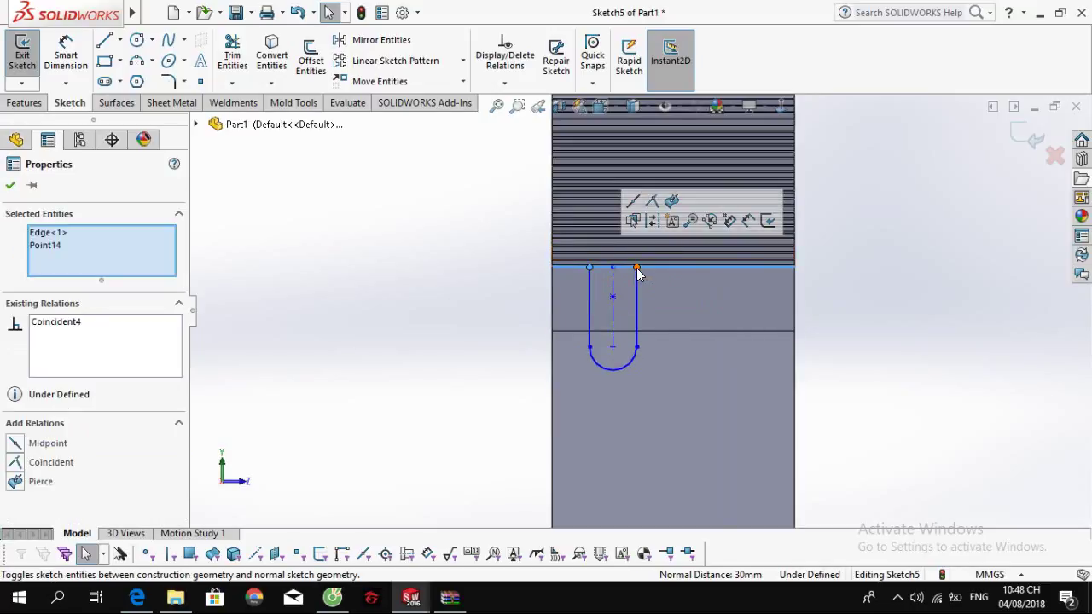
left_click(474, 256)
Step: Dimension the length of the U-profile's left straight side as 0.5 mm
right_click_drag(471, 256, 462, 161)
left_click(591, 299)
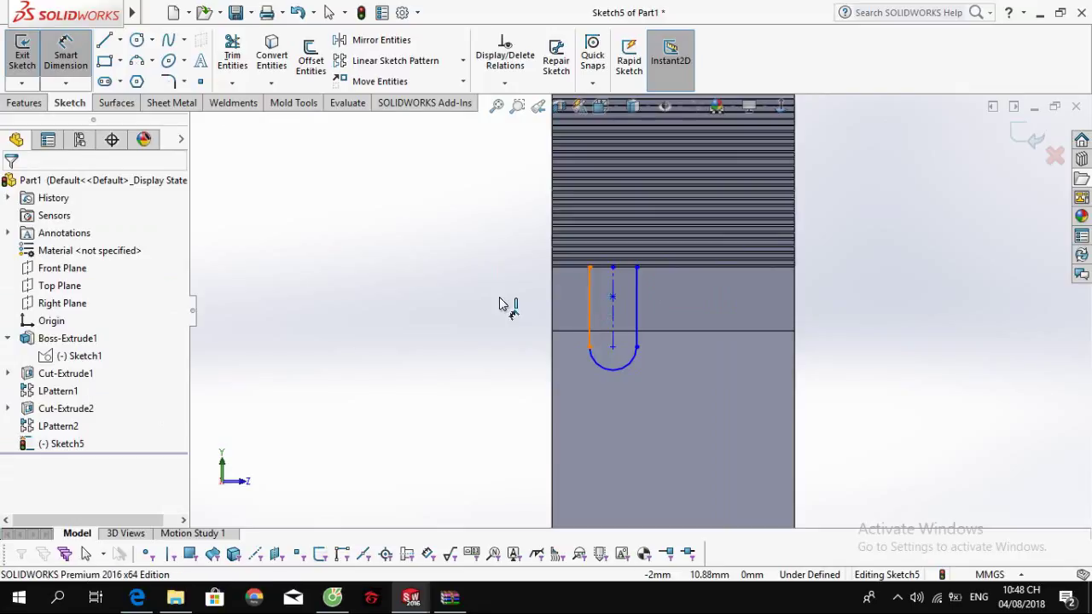
left_click(589, 307)
left_click(480, 304)
type("0.5")
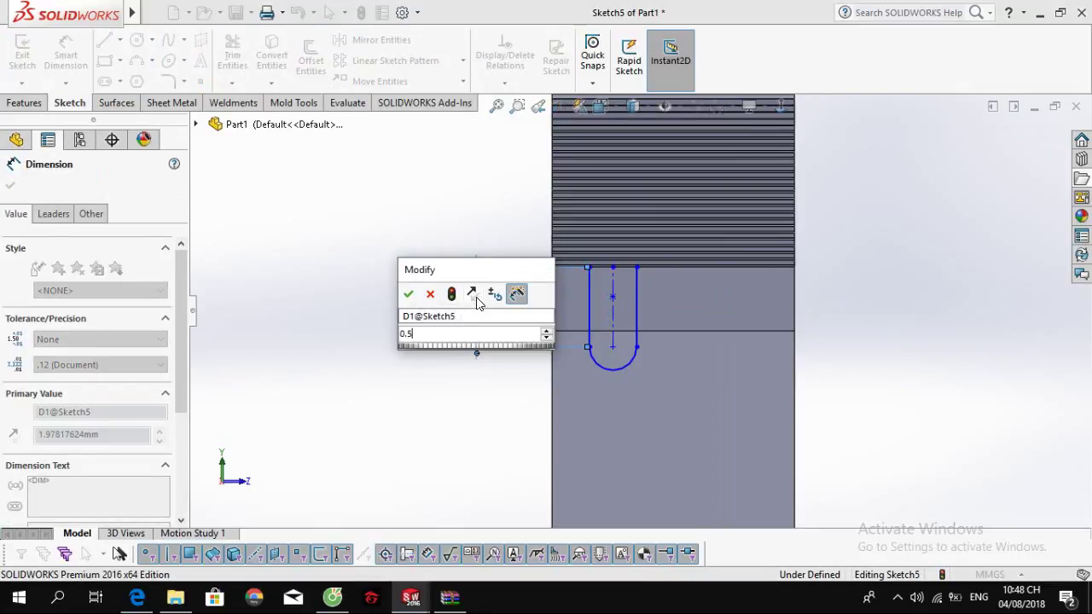
key("Return")
key("Escape")
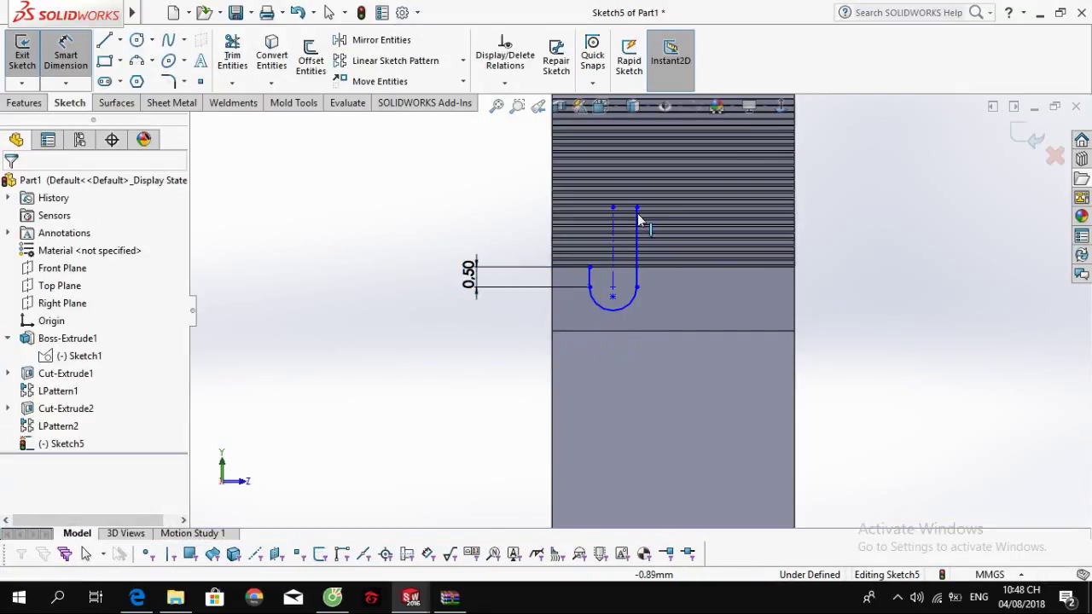
Step: Make the upper endpoint of the U-profile's right side coincident with the step face's upper edge
left_click(637, 207)
left_click(647, 268, "ctrl")
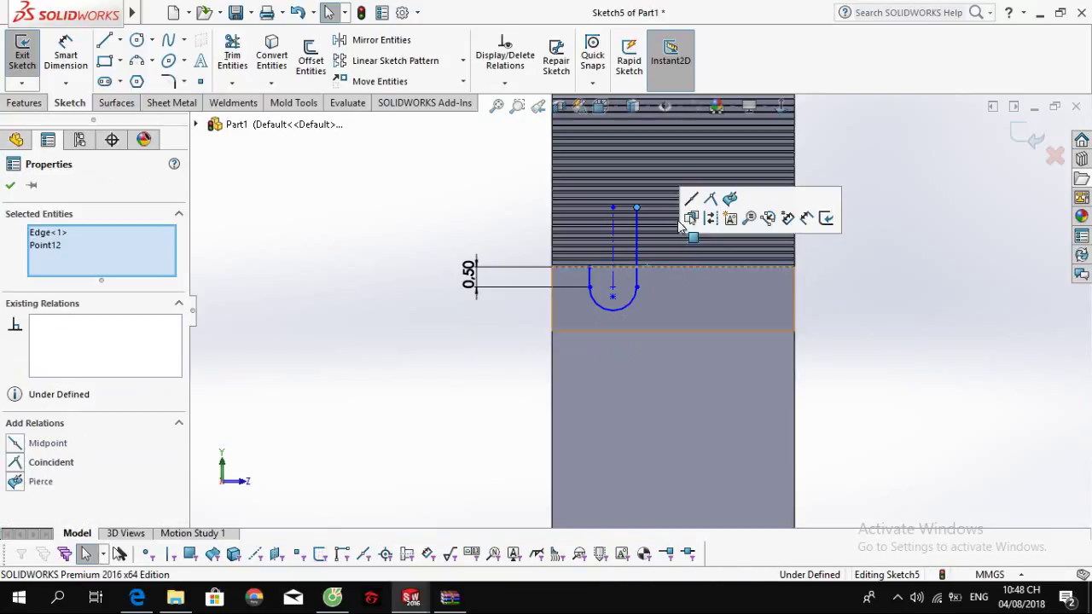
left_click(713, 204)
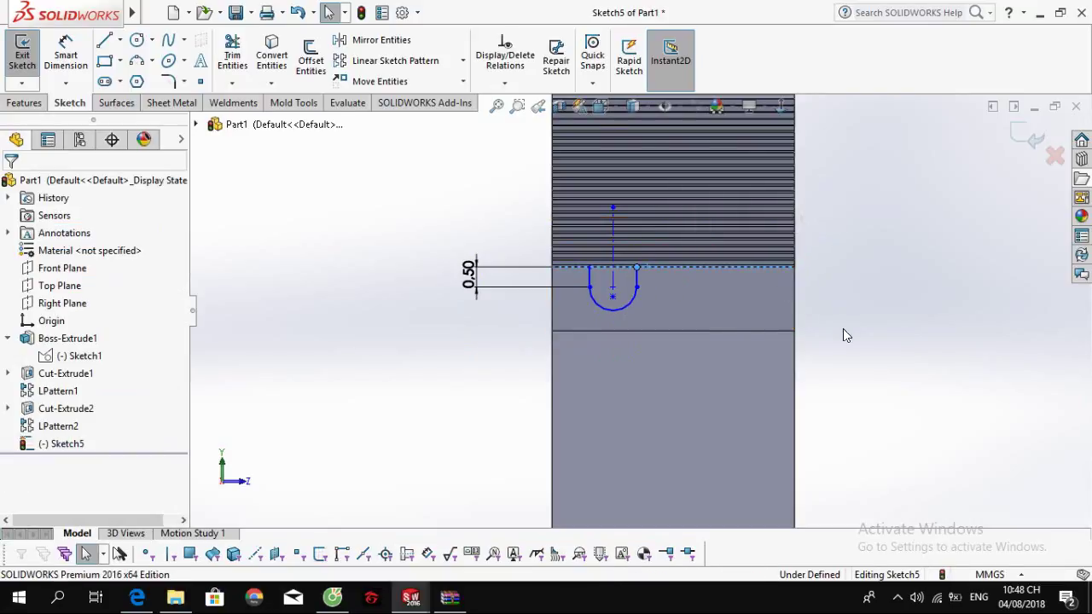
Step: Delete the vertical line above the U-profile and dimension the arc centre 2 mm from the step face's left edge
left_click(614, 246)
key("Delete")
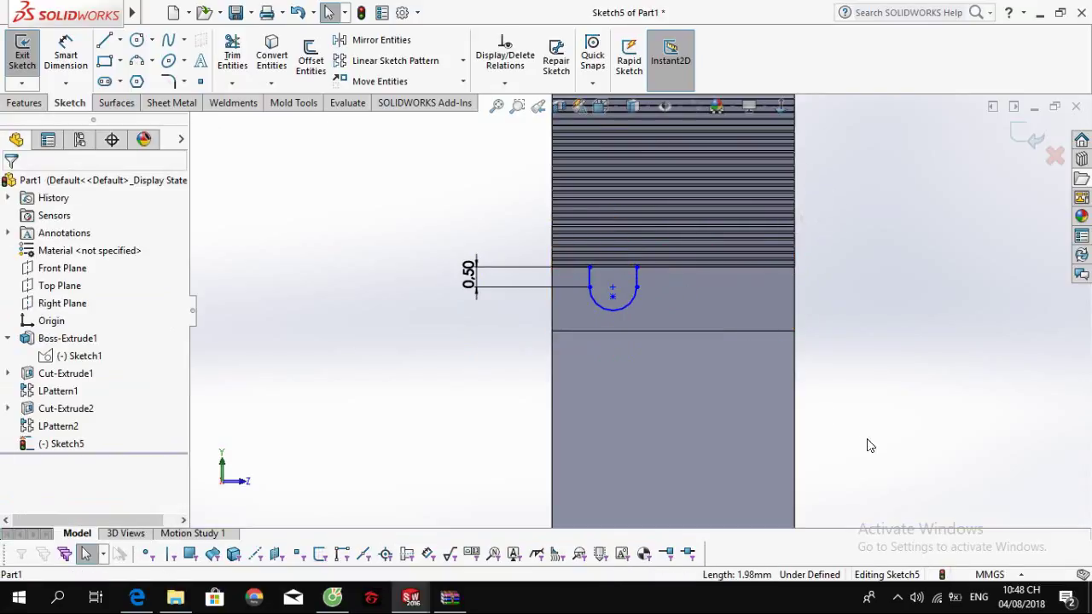
right_click_drag(860, 301, 829, 239)
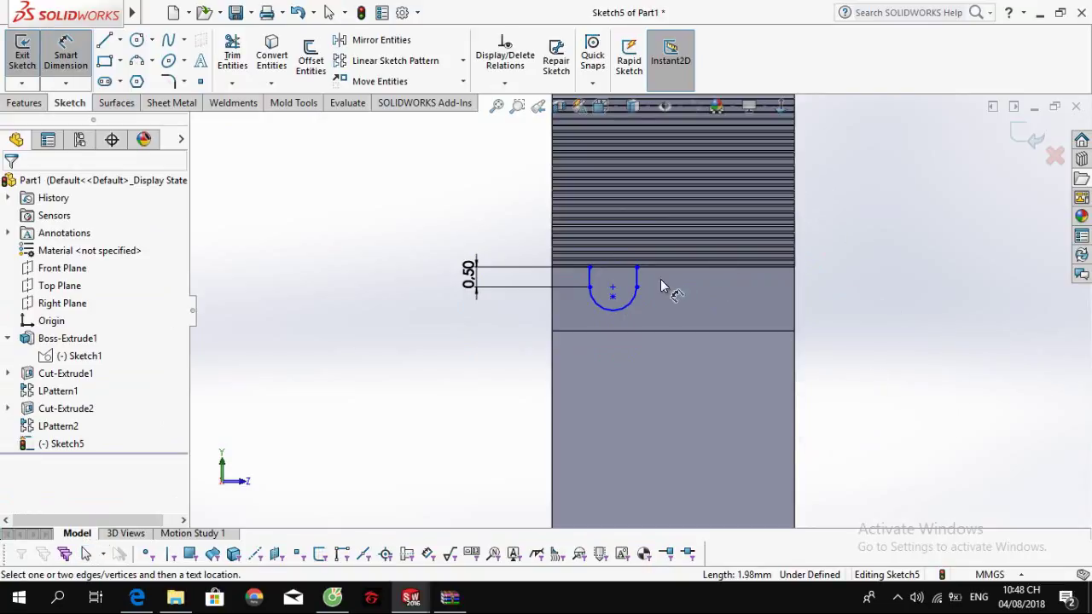
left_click(613, 289)
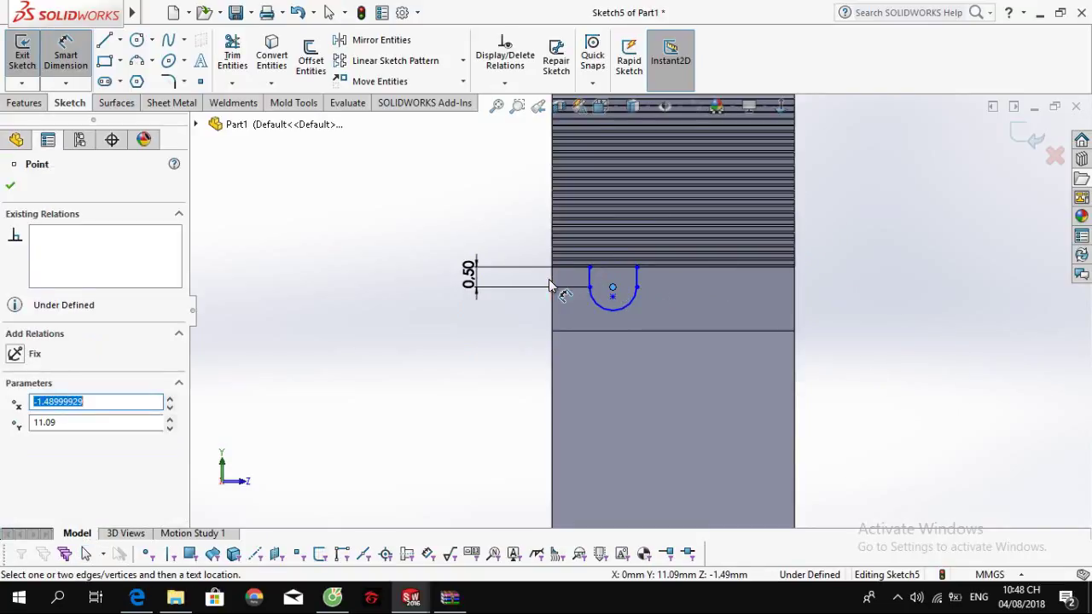
left_click(552, 281)
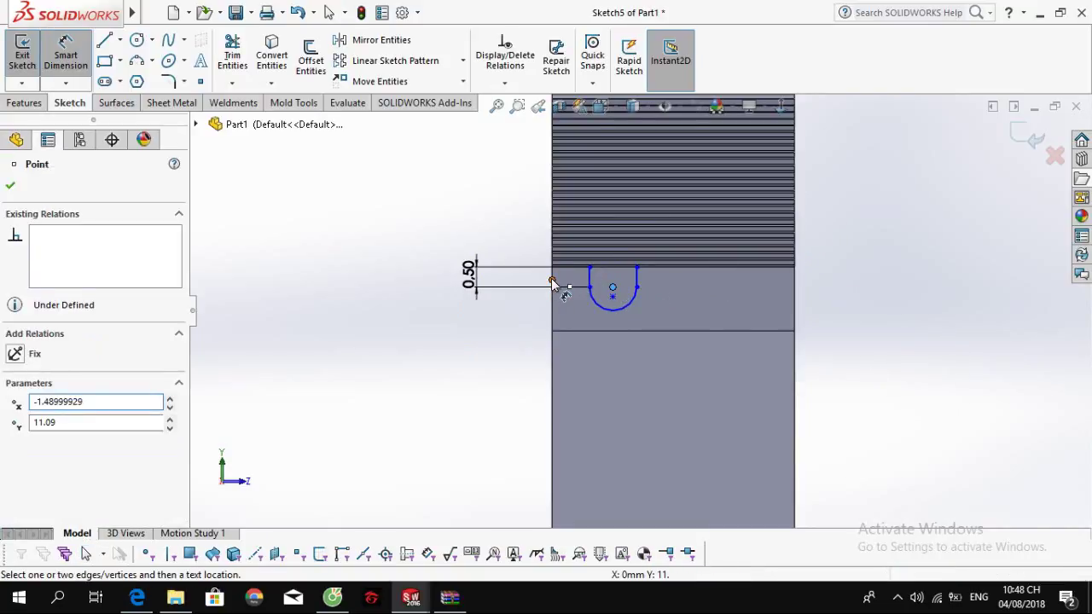
left_click(554, 322)
left_click(524, 226)
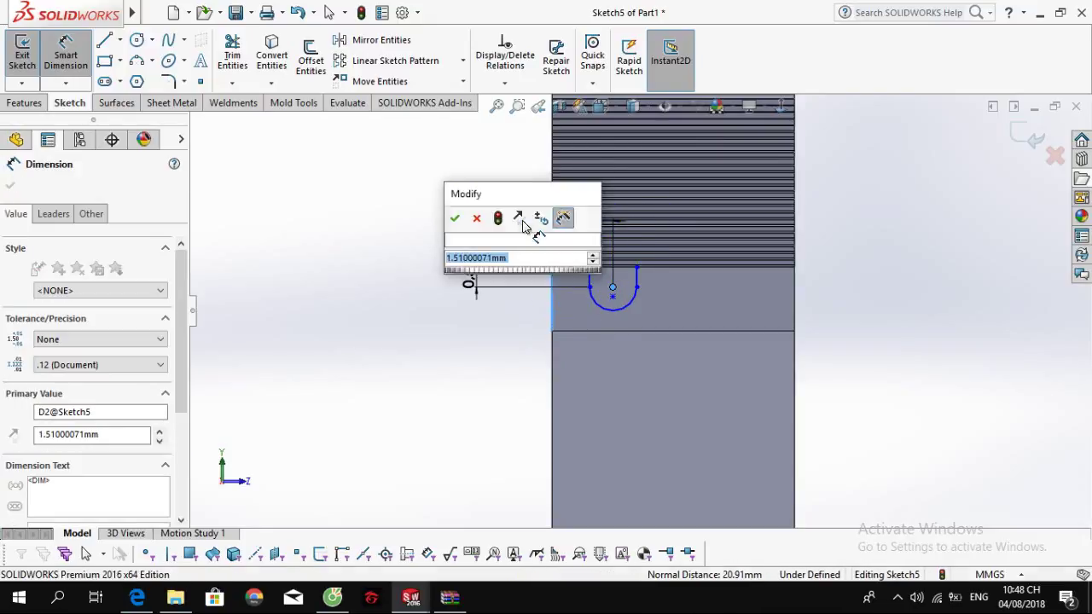
type("2")
key("Return")
key("Escape")
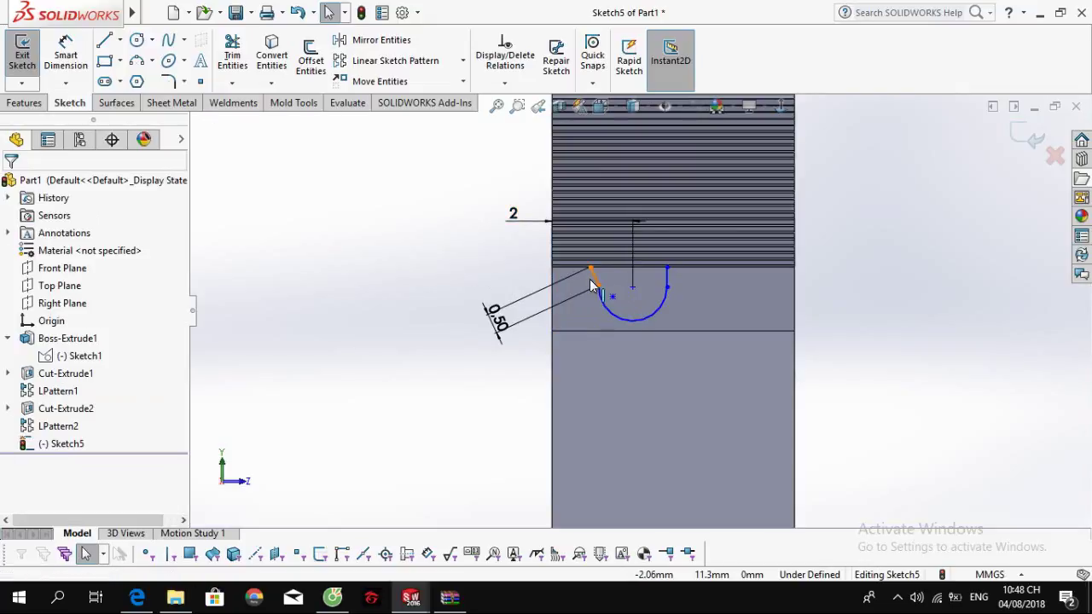
Step: Make both straight sides of the U-profile vertical
left_click(594, 278)
left_click(648, 212)
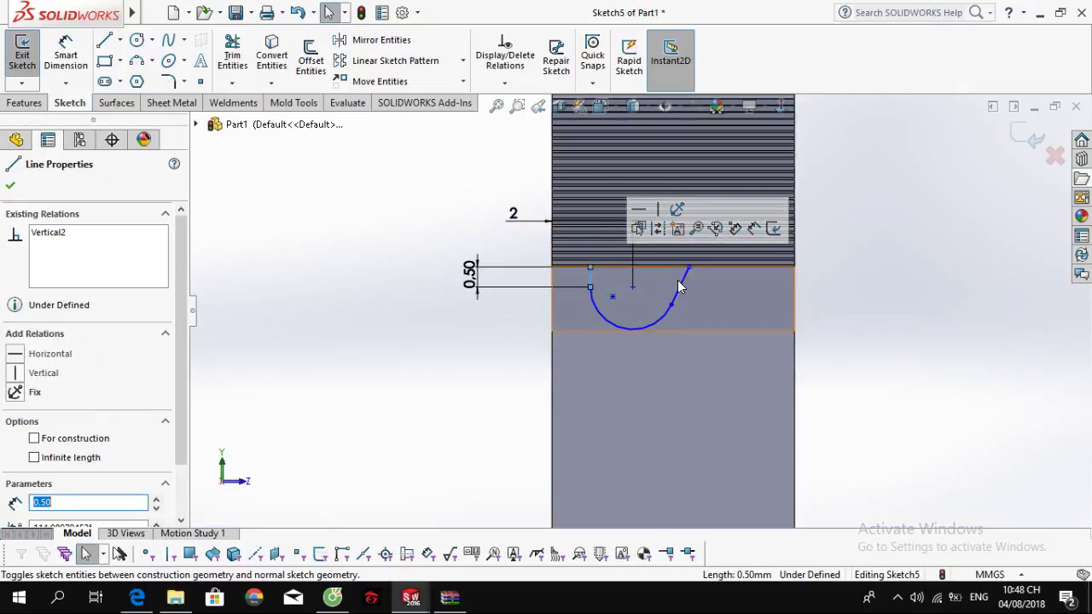
left_click(680, 287)
left_click(745, 215)
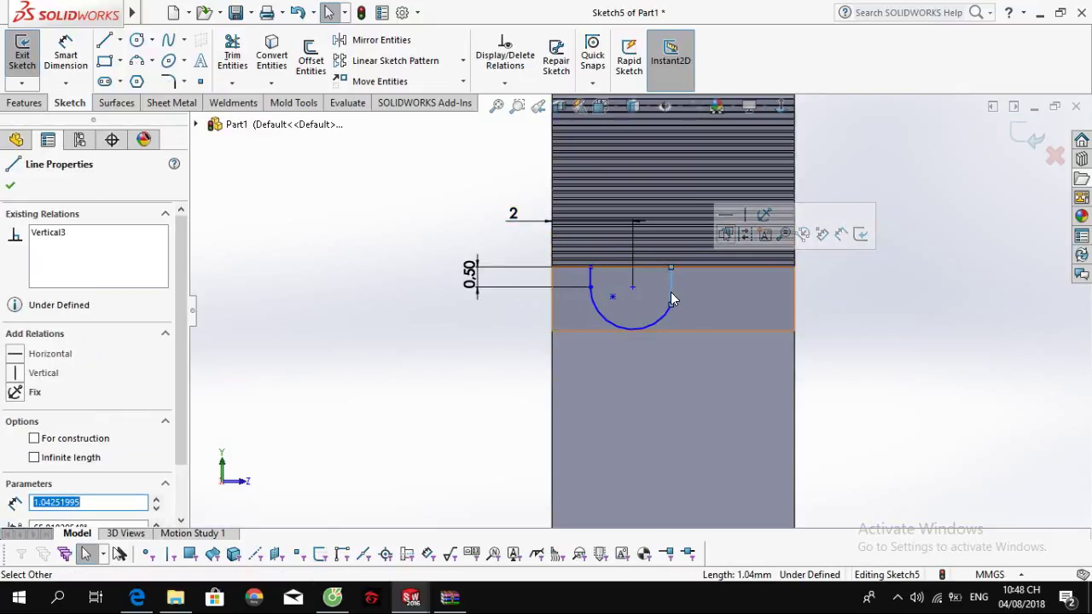
Step: Make the U-profile's right straight side tangent to its arc
left_click_drag(665, 314, 666, 317)
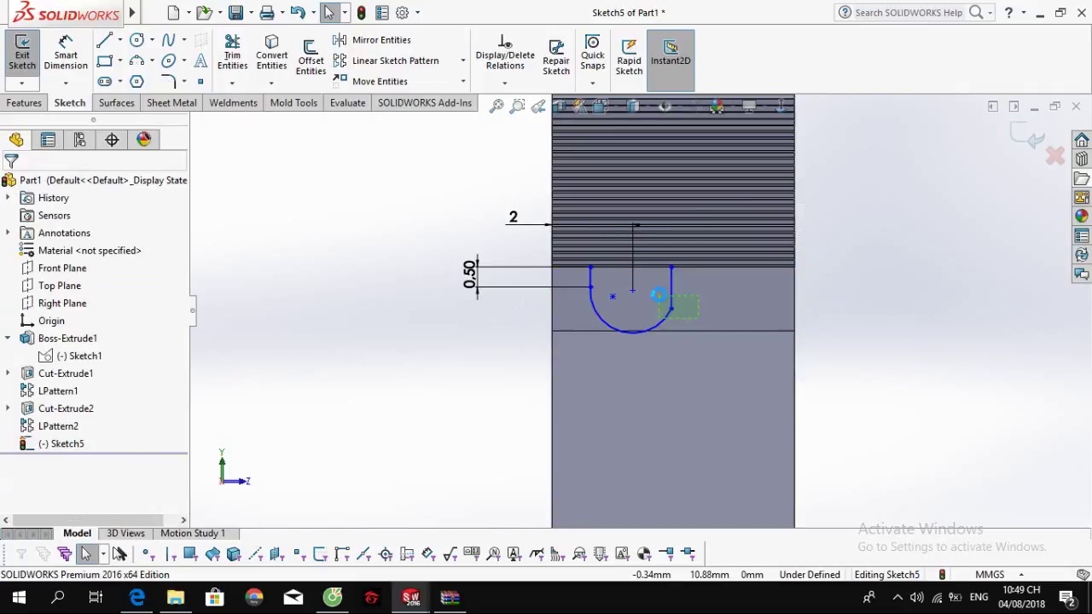
left_click(664, 316)
left_click(672, 298, "ctrl")
left_click(735, 241)
left_click(617, 310)
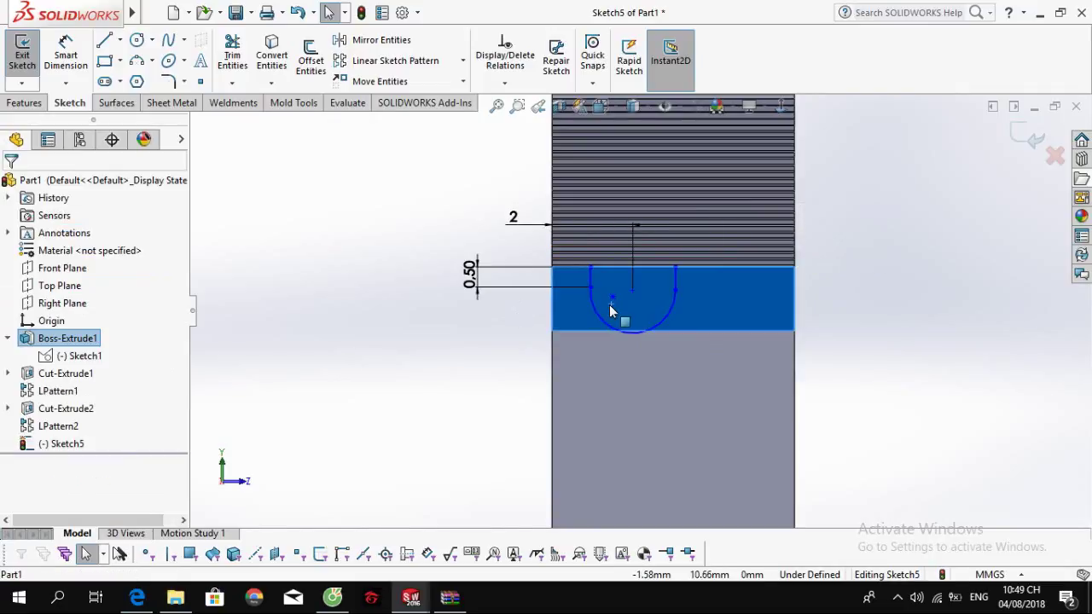
left_click(582, 284)
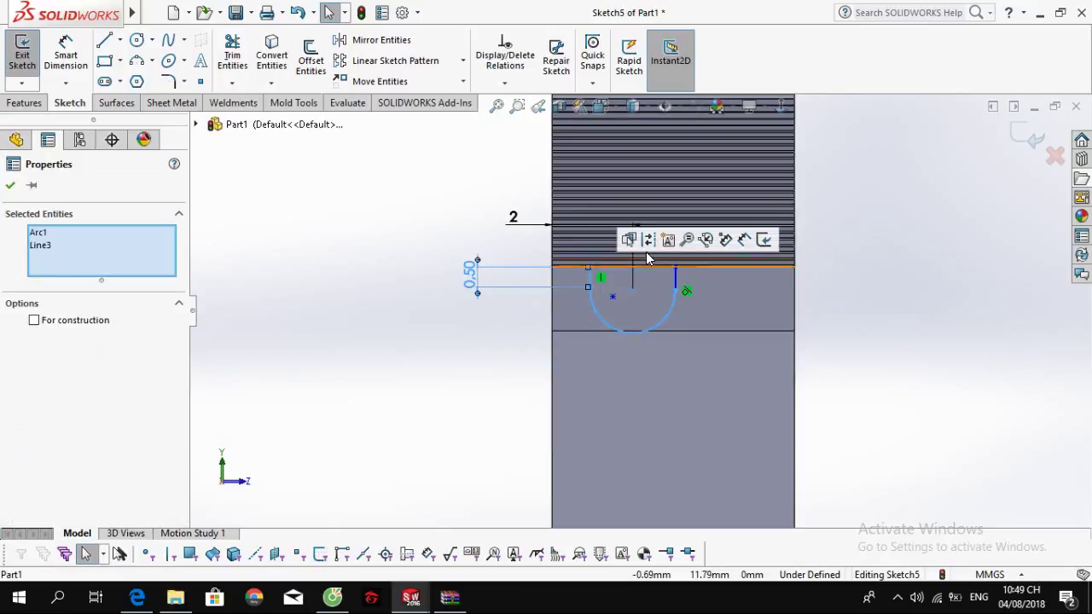
left_click(589, 279)
left_click(595, 309, "ctrl")
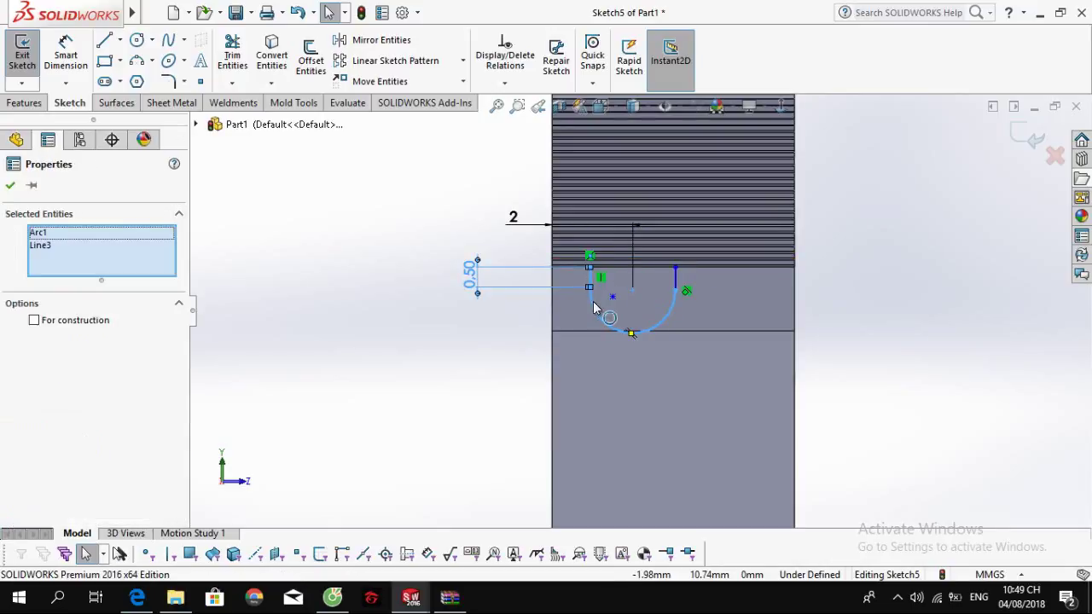
left_click(593, 309)
left_click(589, 263)
left_click(593, 309, "ctrl")
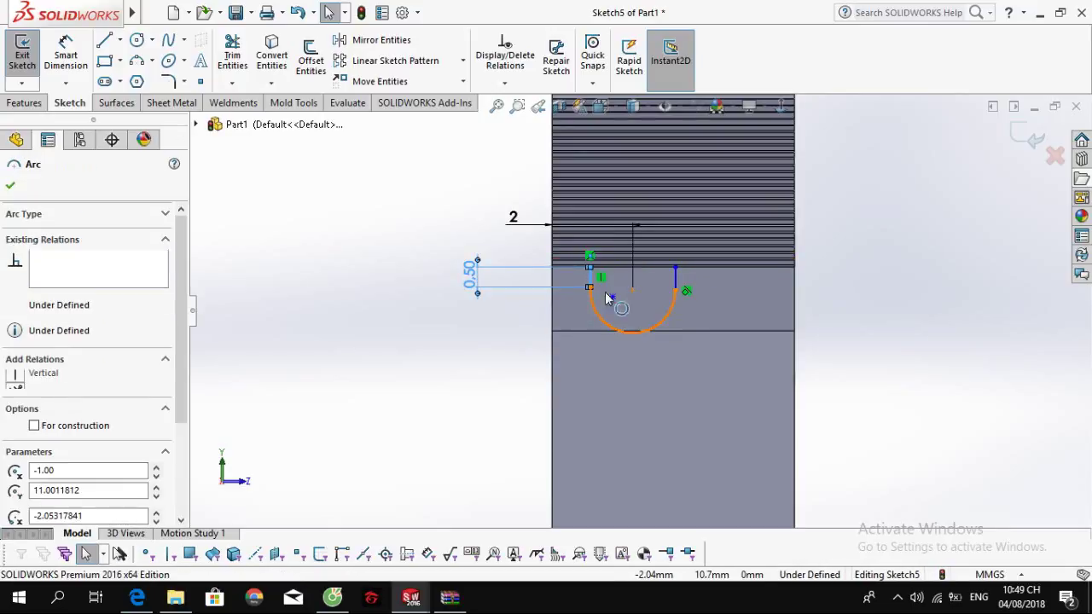
left_click(542, 328)
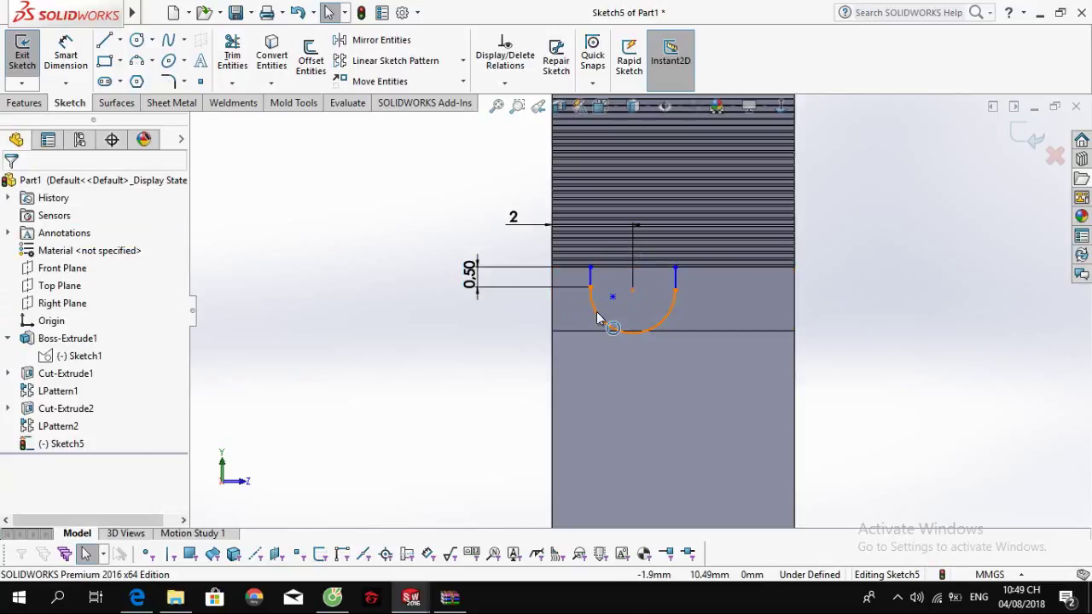
left_click(594, 308)
left_click(602, 284, "ctrl")
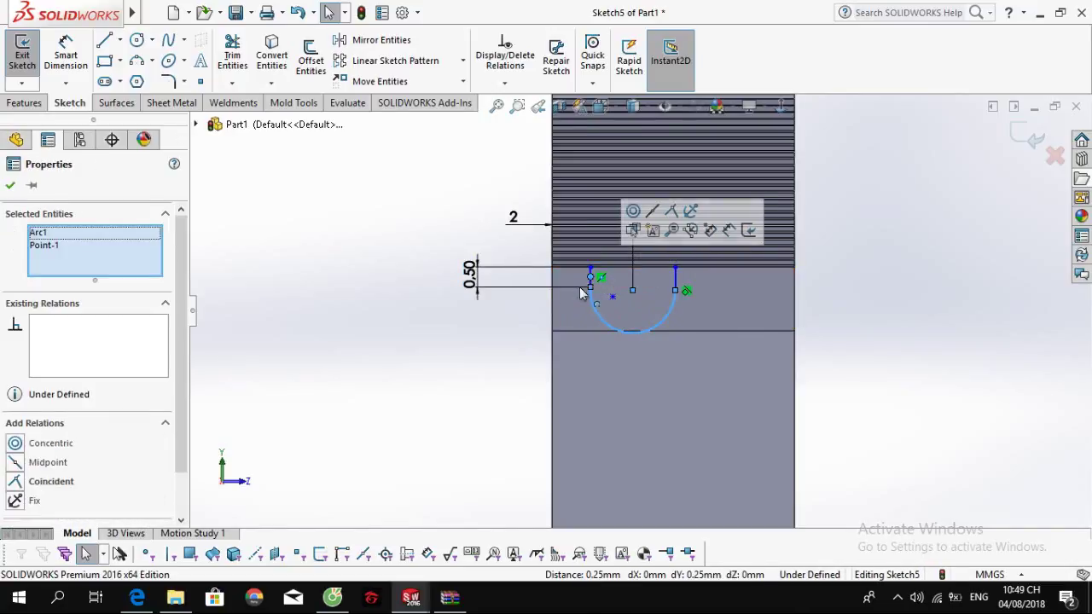
key("Escape")
Step: Make the U-profile's left straight side tangent to its arc
left_click(590, 279)
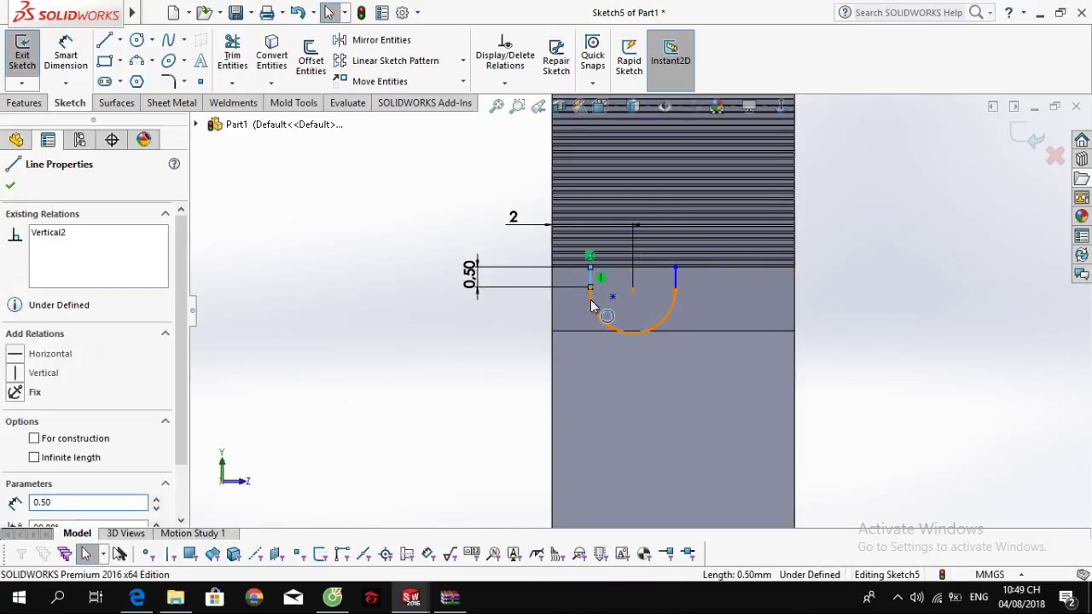
left_click(594, 309, "ctrl")
left_click(640, 234)
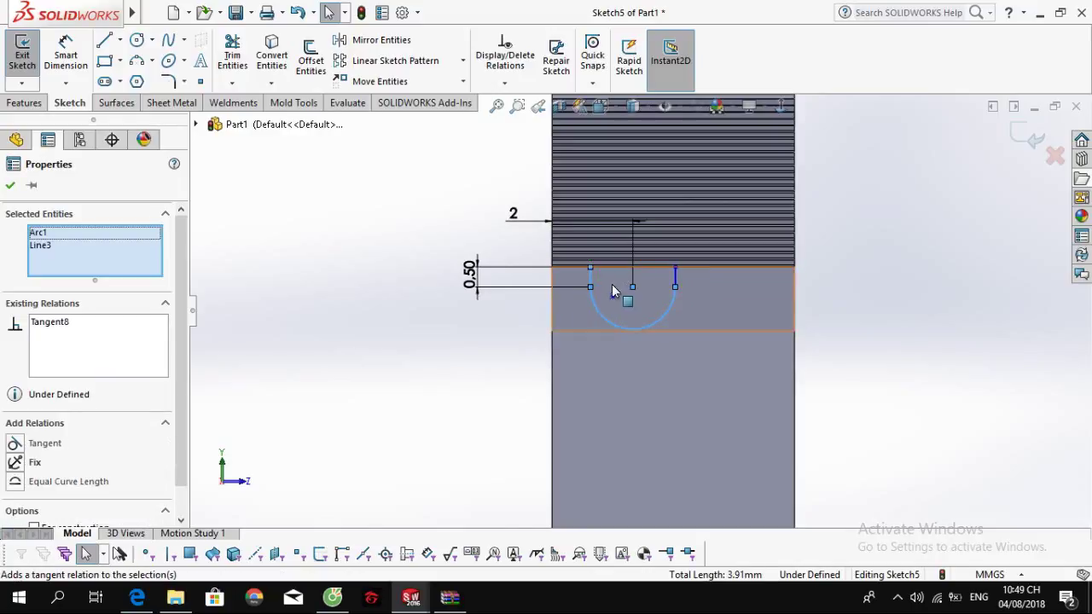
key("Escape")
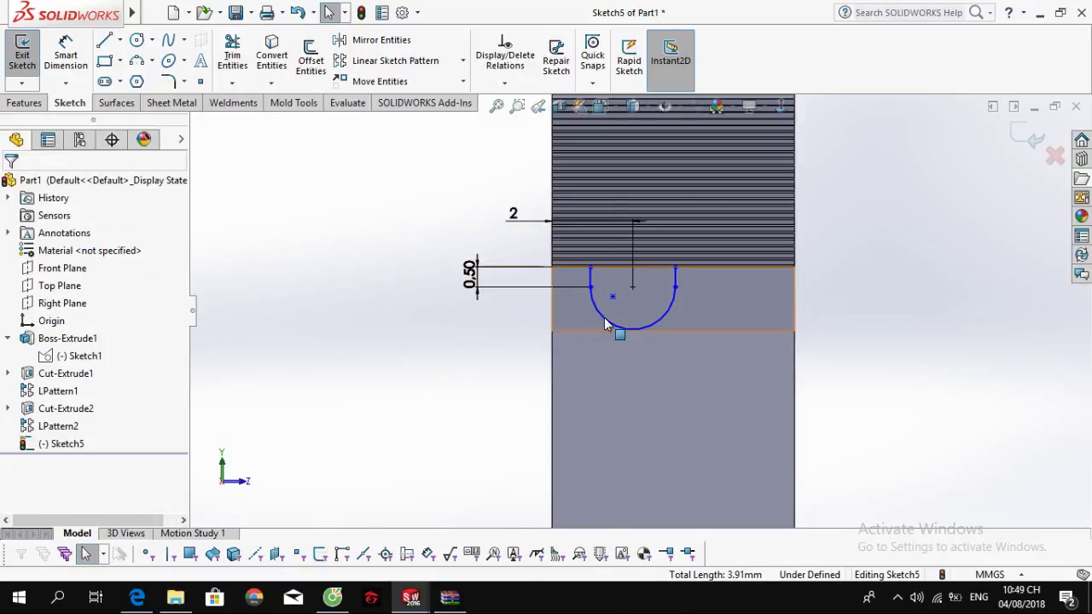
Step: Dimension the U-profile's arc radius as 0.25 mm, checking the value on the brosa drawing in Edge before returning to SOLIDWORKS
right_click_drag(511, 273, 414, 224)
left_click(632, 331)
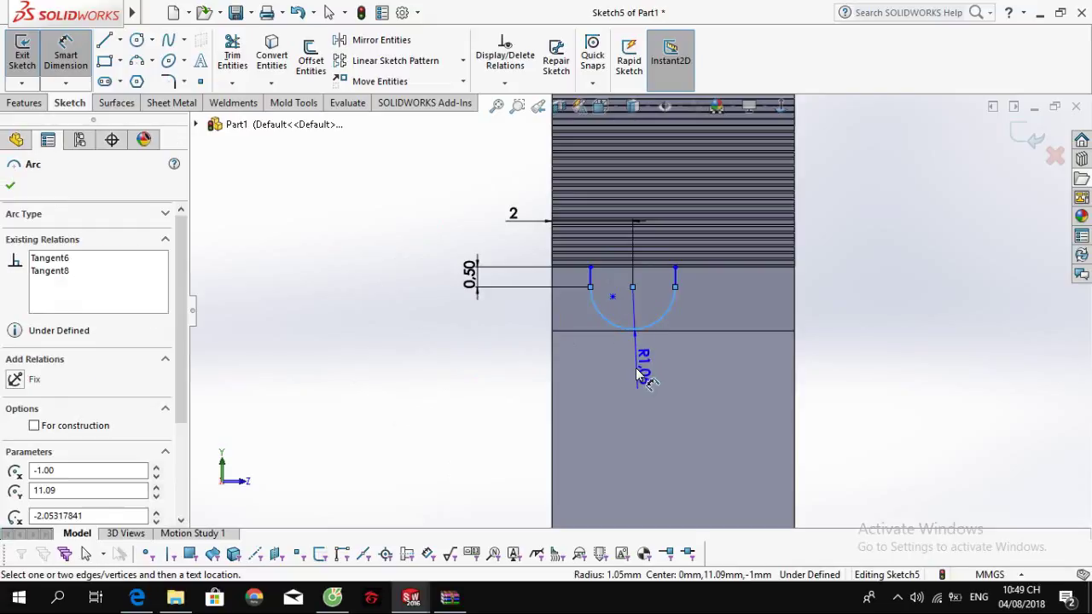
key("alt+Tab")
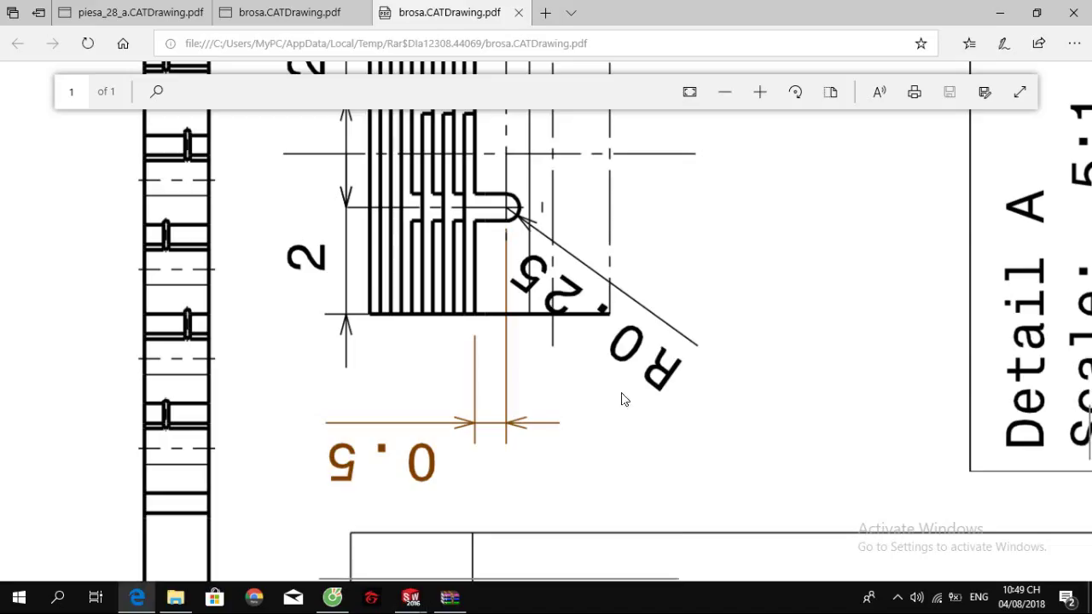
key("alt+Tab")
left_click(533, 386)
type("0.")
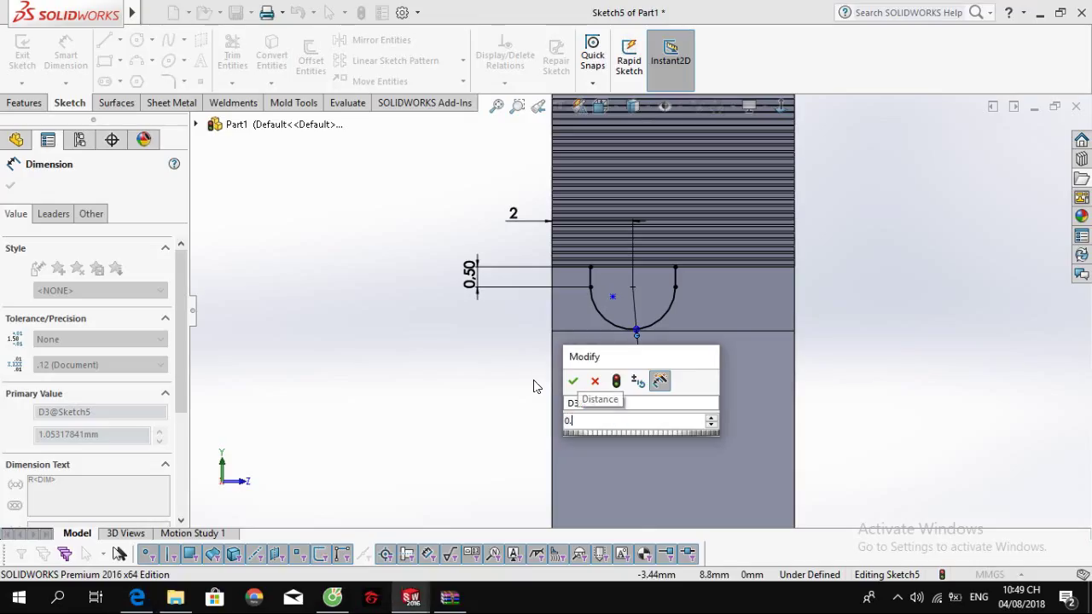
type("33")
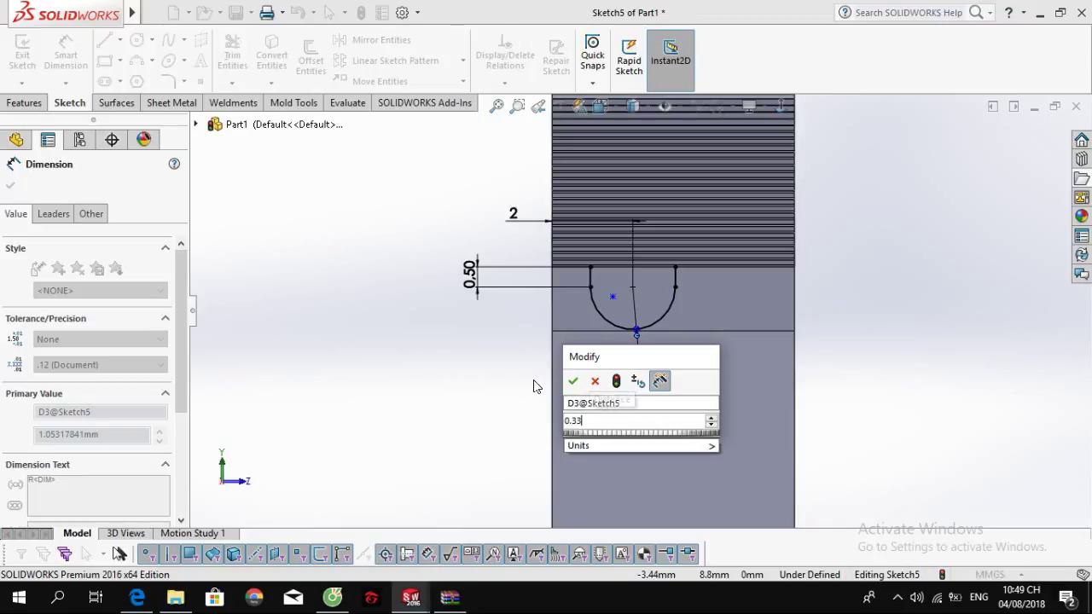
key("BackSpace")
key("BackSpace")
type("25")
key("Return")
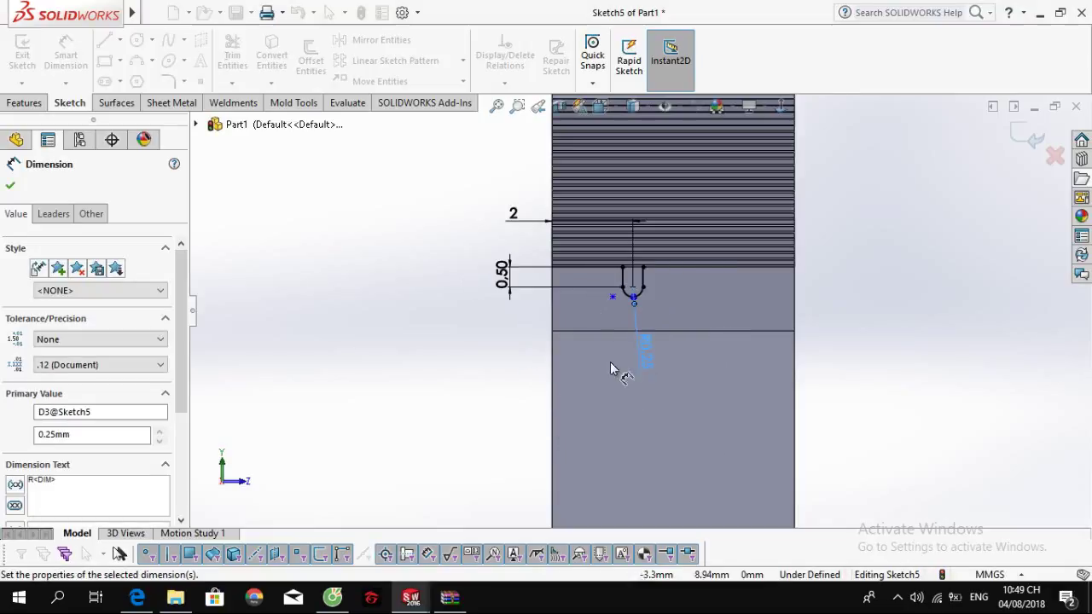
key("Escape")
Step: Close the U-profile with a horizontal line between the upper endpoints of its two straight sides
scroll(641, 277, "up", 3)
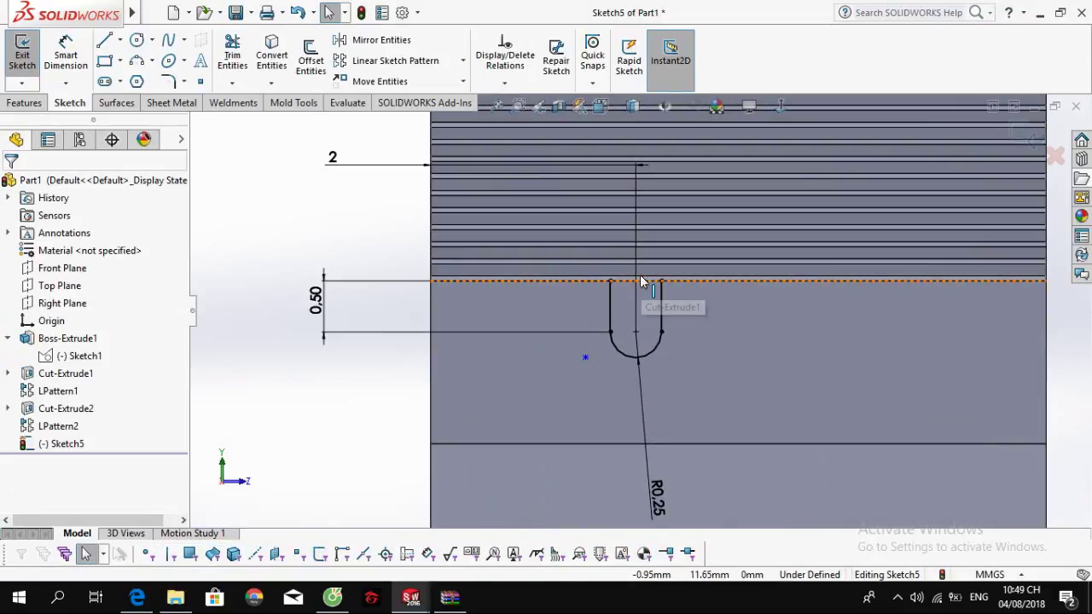
key("l")
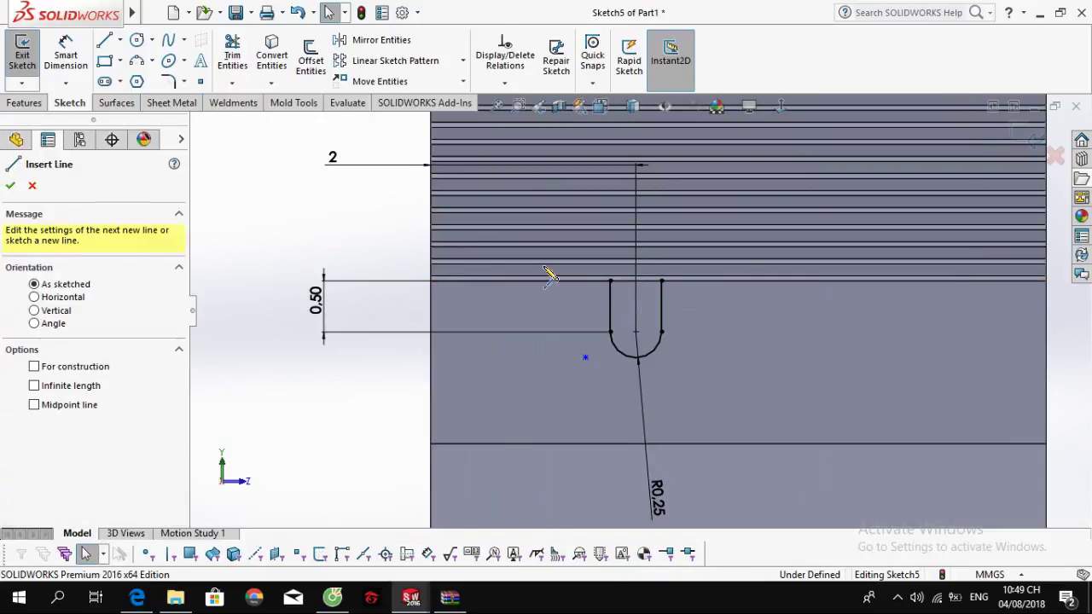
left_click(610, 281)
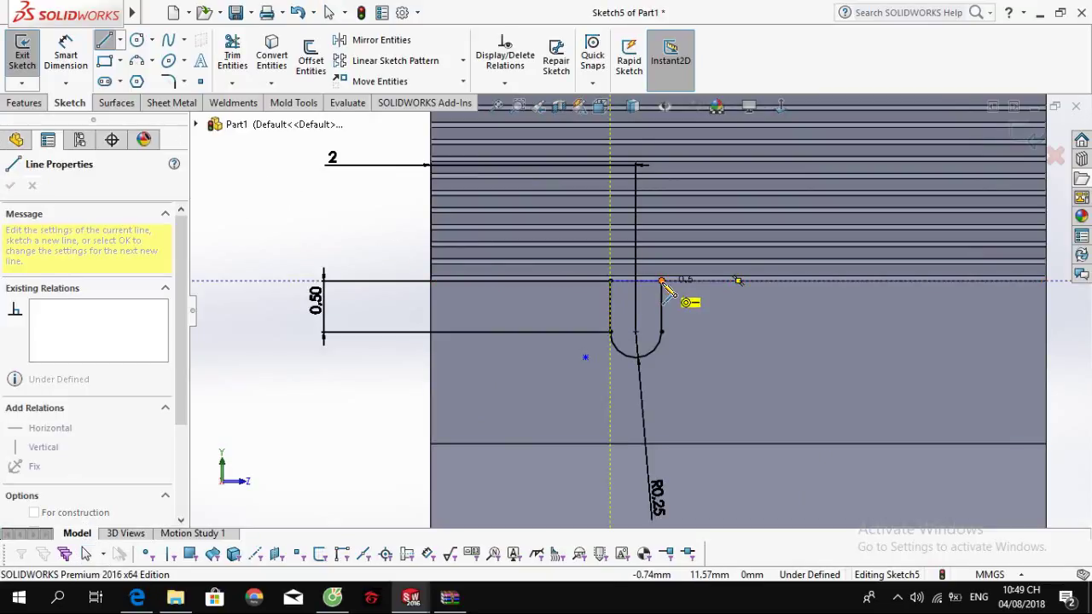
left_click(661, 281)
key("Escape")
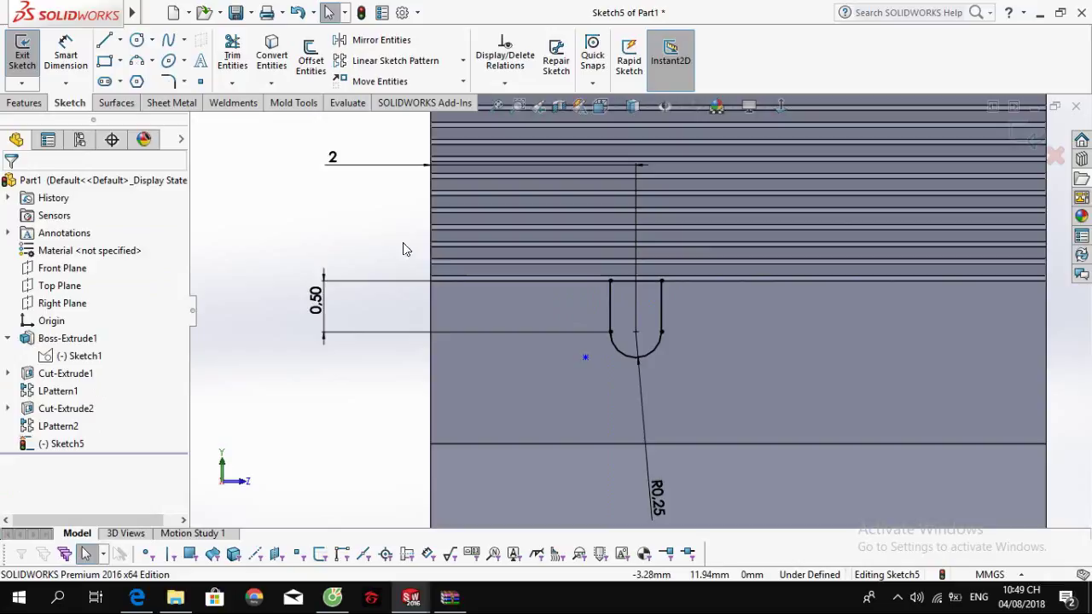
Step: Extrude-cut the U-profile with a 6 mm blind depth, starting from a reversed 70 mm offset so it notches the first tooth
left_click(26, 103)
left_click(244, 64)
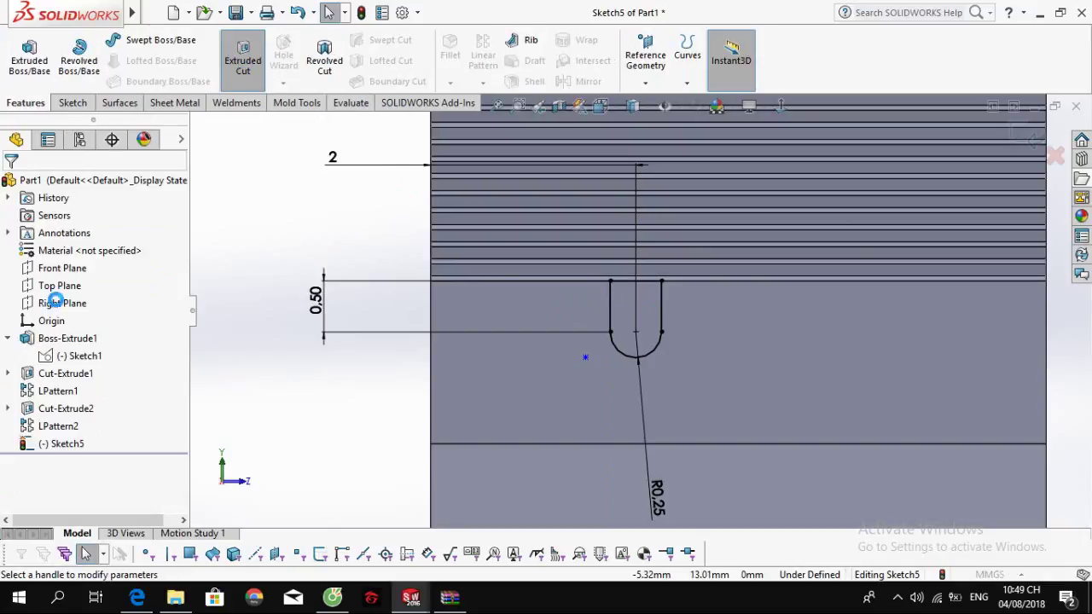
mouse_move(504, 302)
middle_mouse_down()
mouse_move(533, 308)
mouse_move(401, 309)
middle_mouse_up()
left_click(132, 236)
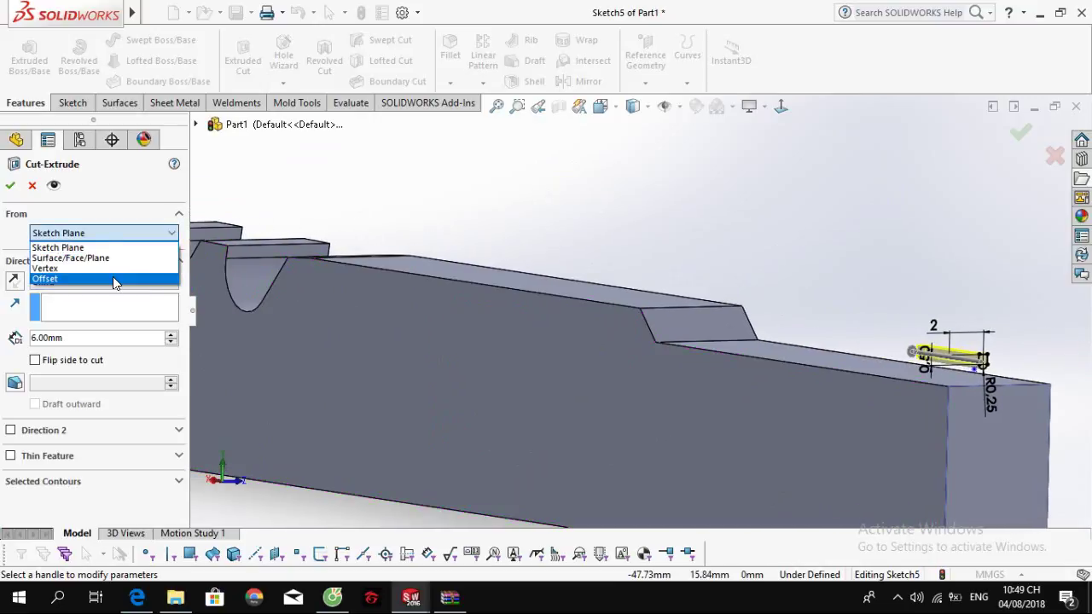
left_click(113, 276)
left_click(171, 256)
left_click(172, 256)
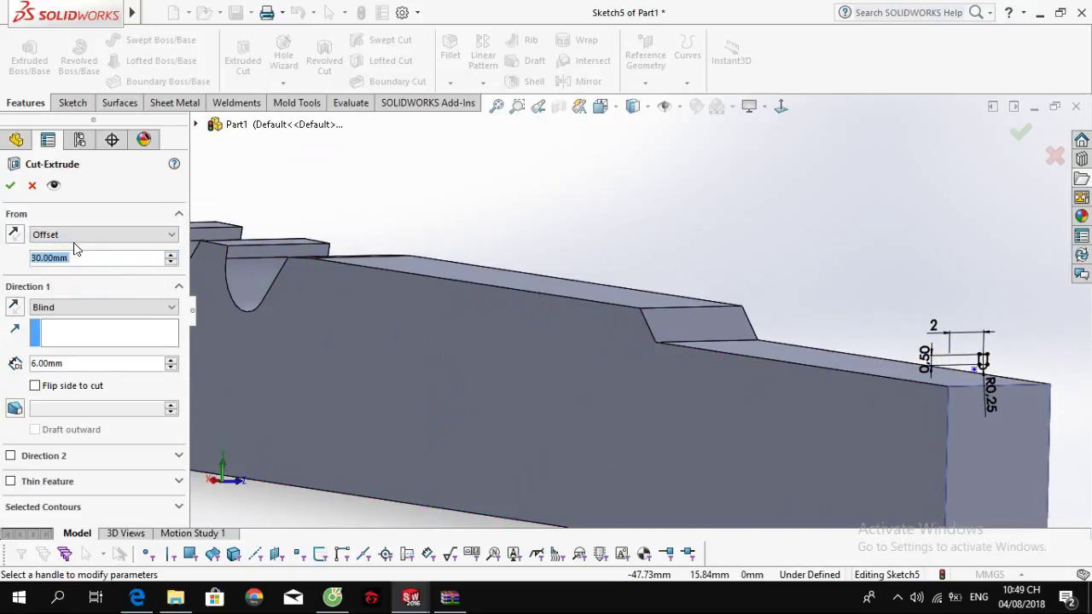
left_click(15, 237)
left_click(172, 255)
left_click(172, 255)
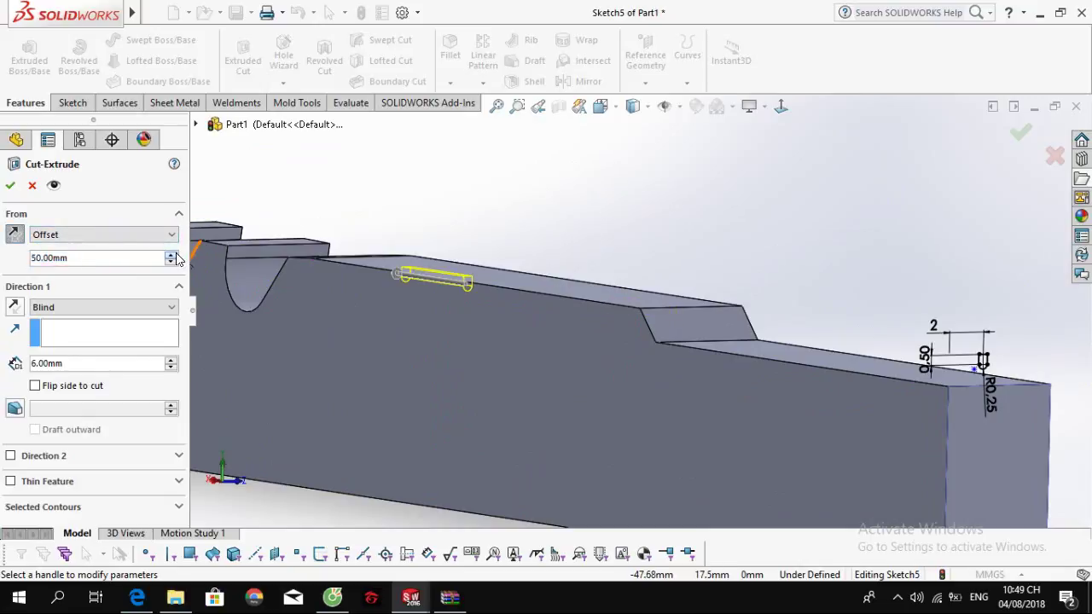
left_click(172, 255)
left_click(171, 255)
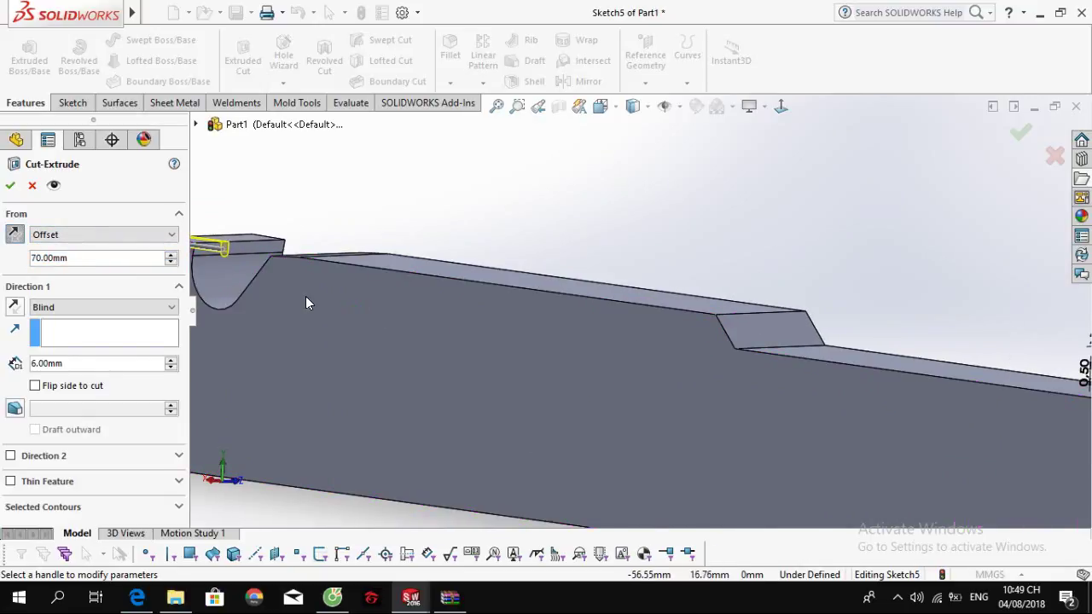
scroll(305, 296, "up", 4)
scroll(402, 261, "down", 5)
middle_click_drag(448, 310, 497, 327)
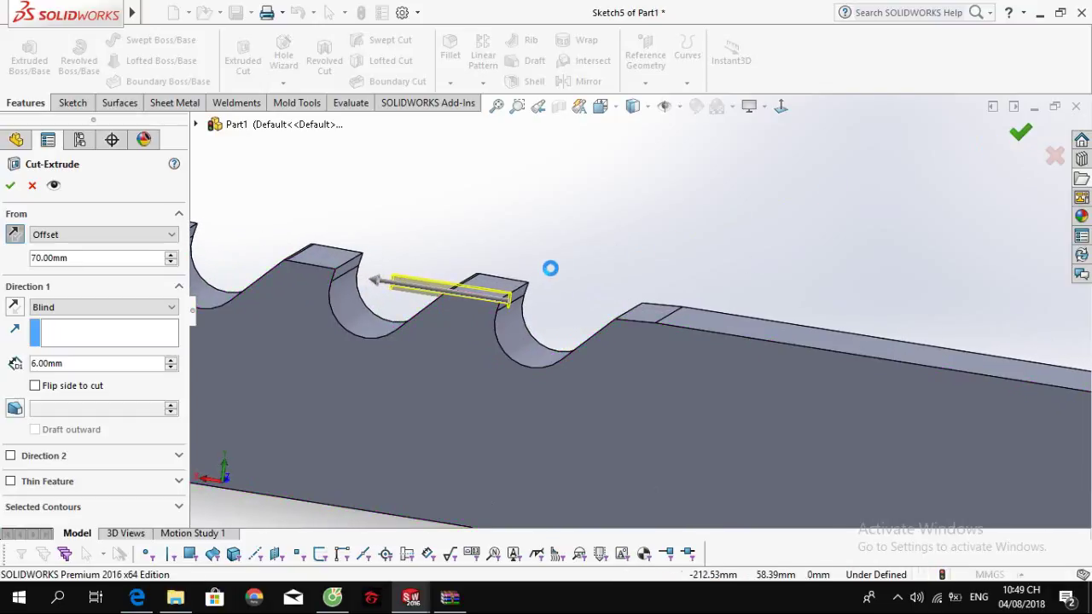
key("Return")
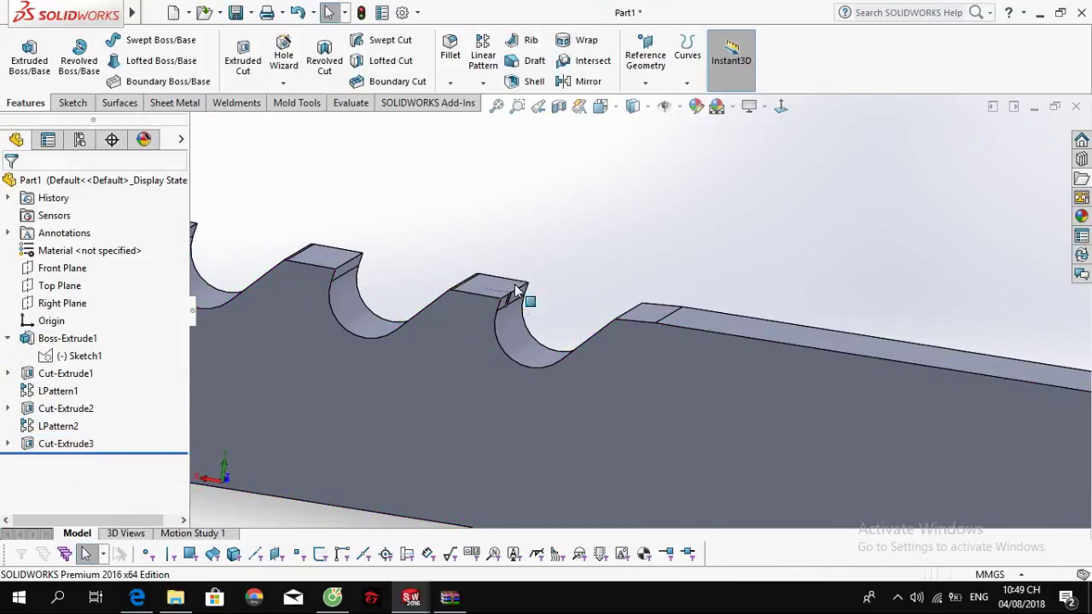
middle_click_drag(522, 307, 413, 295)
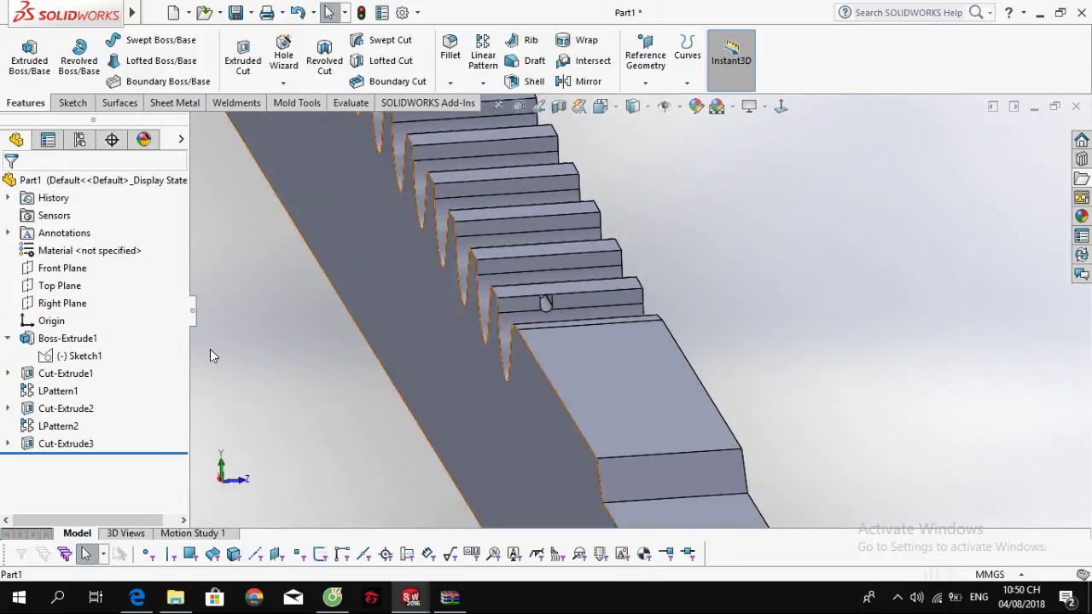
Step: Reopen the U-profile sketch of the notch cut for editing and view it face-on
left_click(7, 444)
left_click(81, 461)
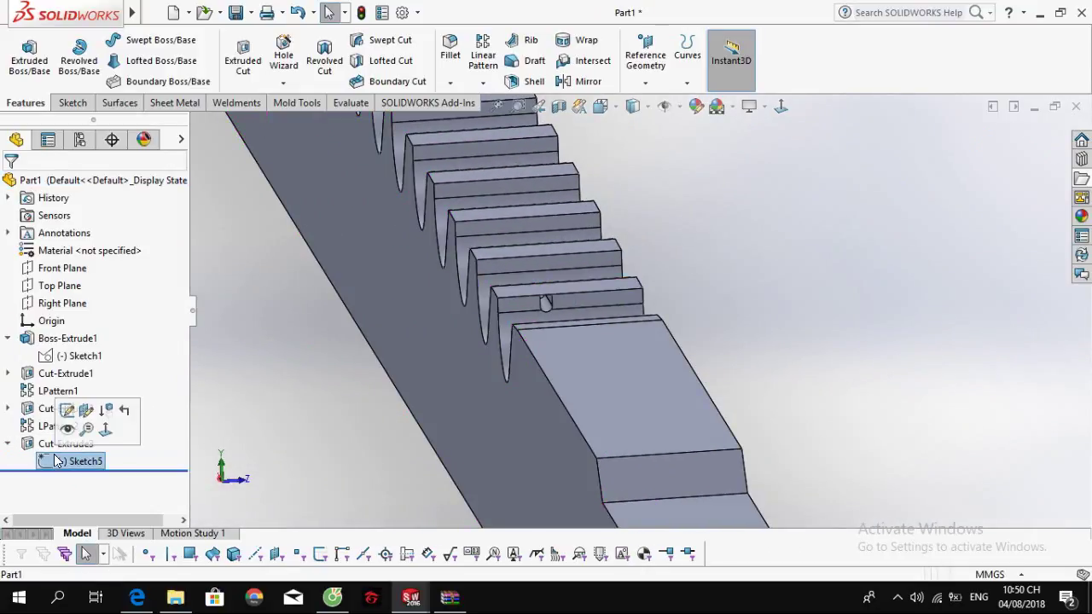
left_click(228, 438)
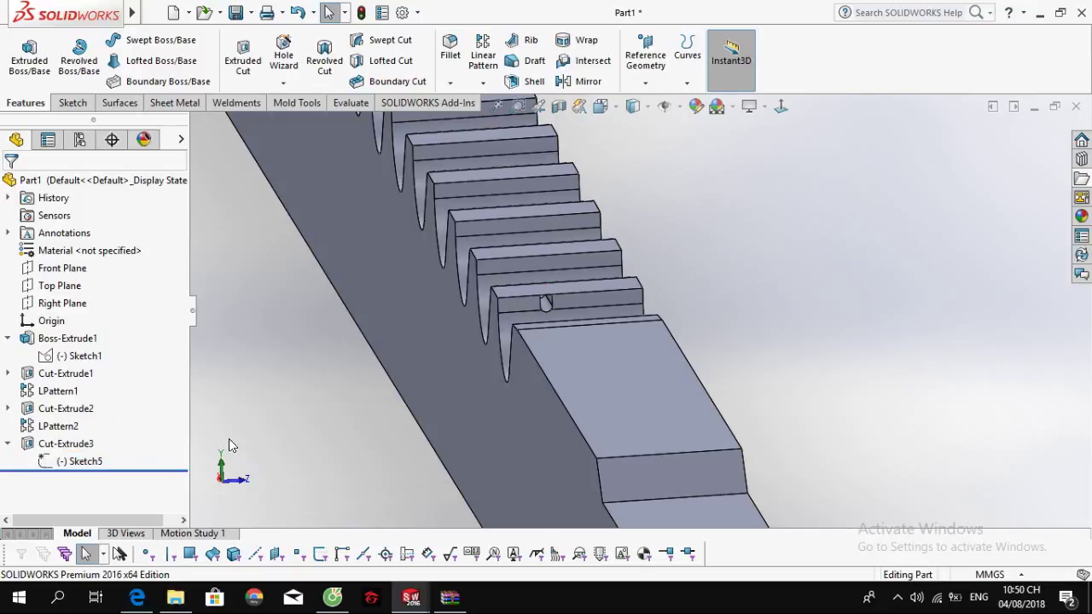
left_click(44, 460)
left_click(59, 414)
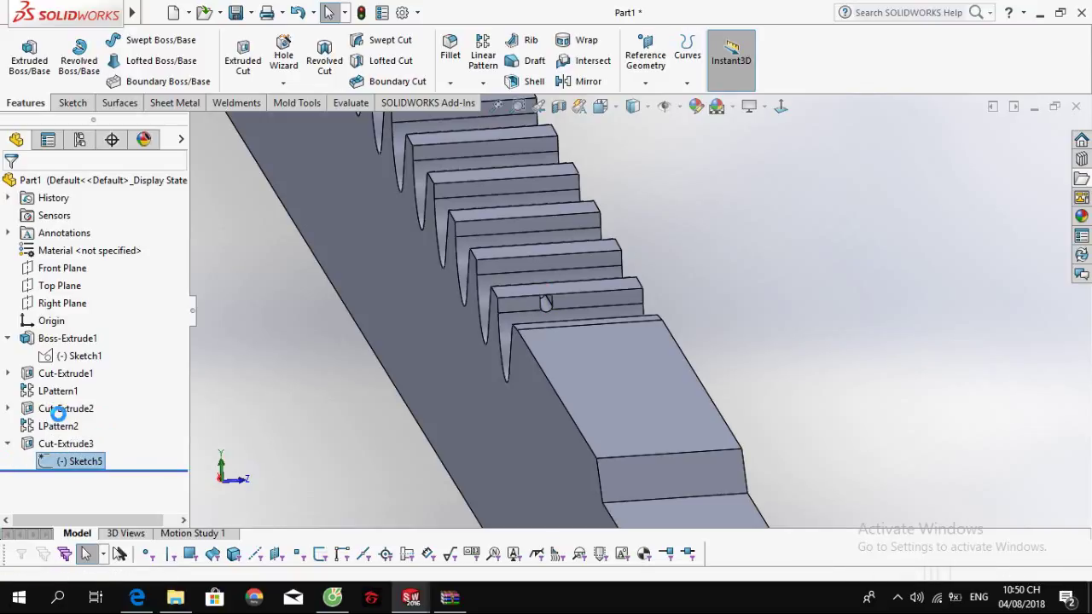
left_click(778, 109)
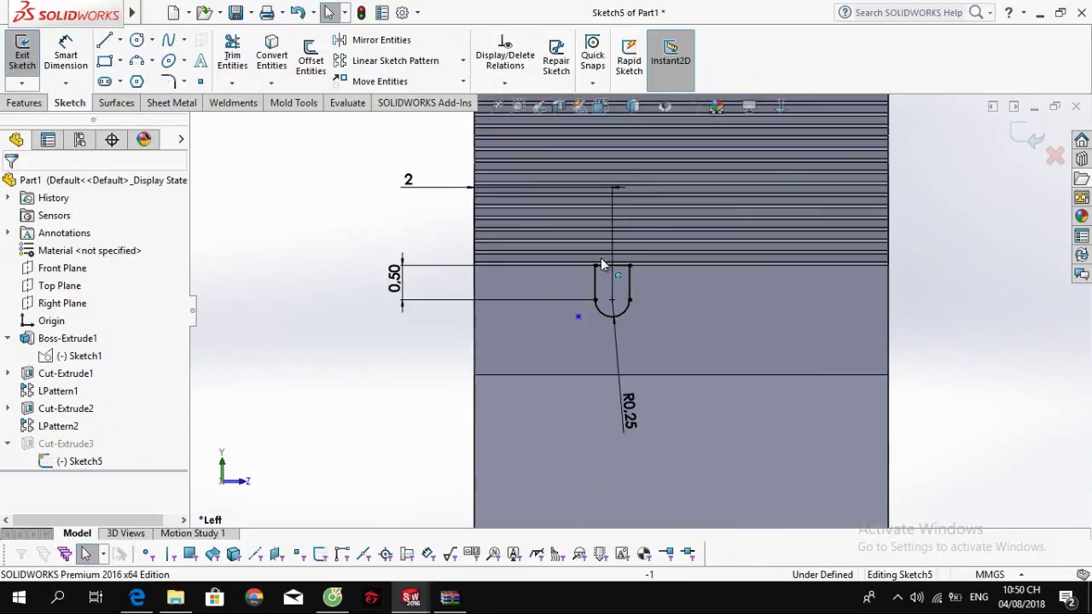
Step: Examine how the U-profile's closing line and the notch cut line up with the edges of the first tooth's tip
scroll(602, 264, "down", 2)
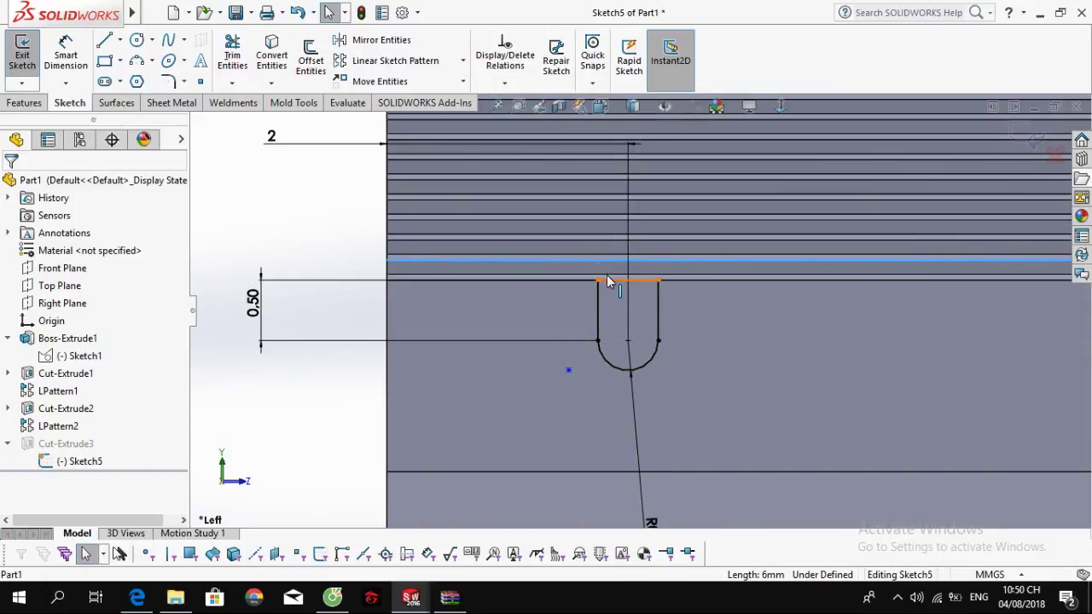
middle_click_drag(609, 260, 635, 261)
mouse_move(748, 290)
middle_mouse_down()
mouse_move(762, 290)
mouse_move(741, 303)
middle_mouse_up()
left_click(781, 106)
key("Escape")
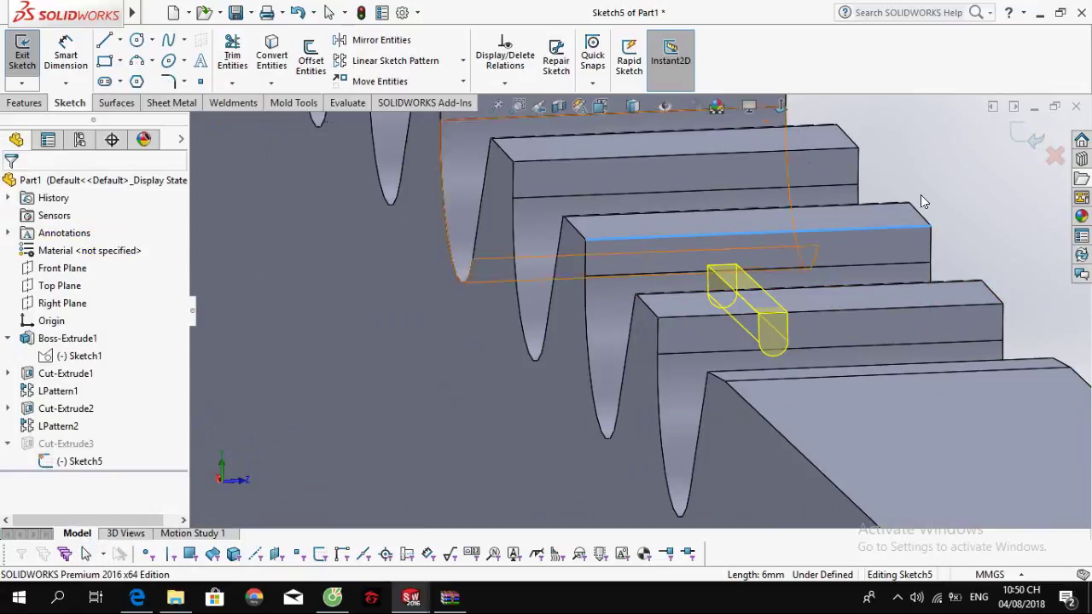
left_click(779, 106)
key("Escape")
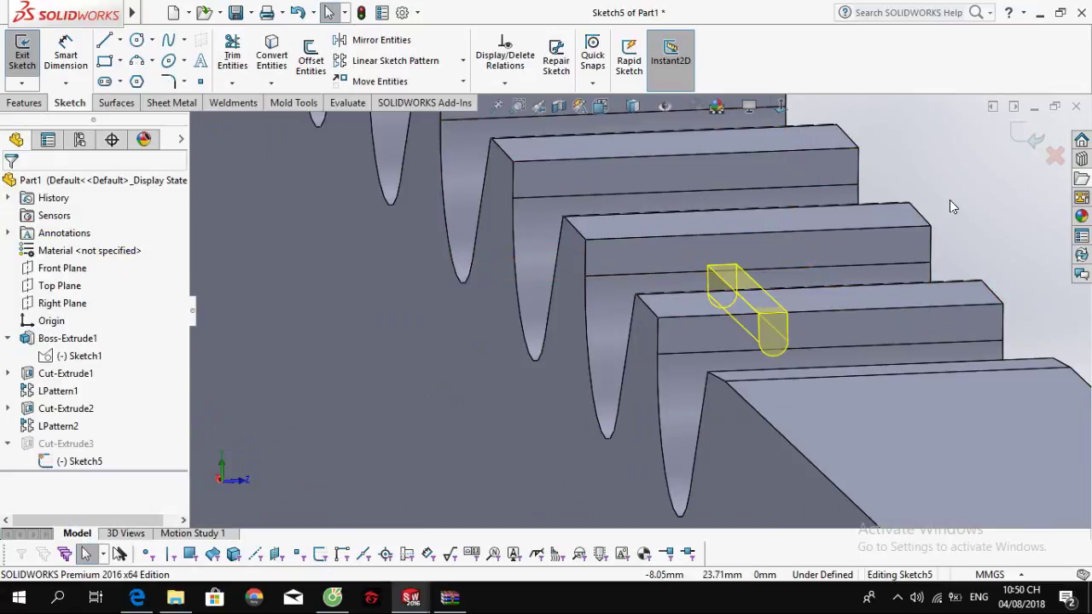
scroll(910, 256, "up", 3)
left_click(780, 106)
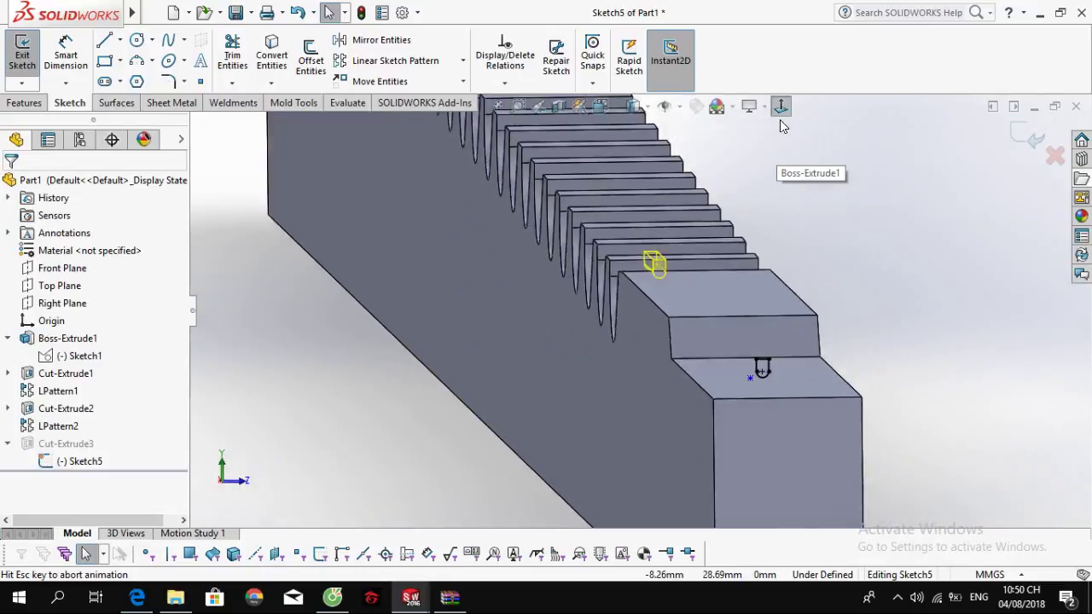
Step: Inspect the notch cut from the side against the sloping tip of the first tooth, and exit the sketch discarding any changes
scroll(635, 224, "down", 8)
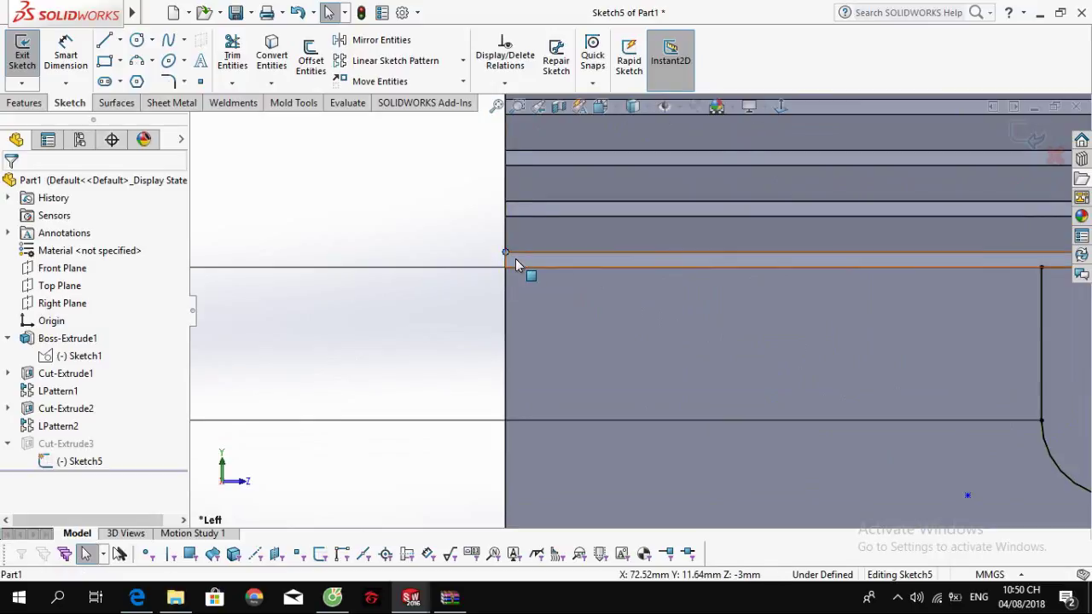
middle_click_drag(515, 259, 551, 261)
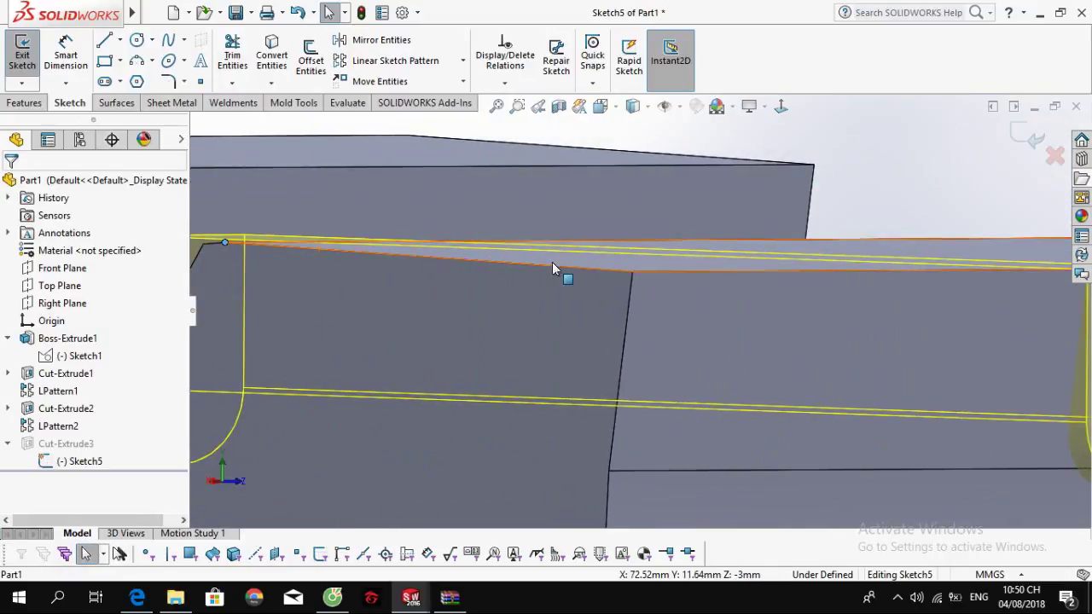
scroll(619, 280, "up", 4)
scroll(682, 297, "up", 3)
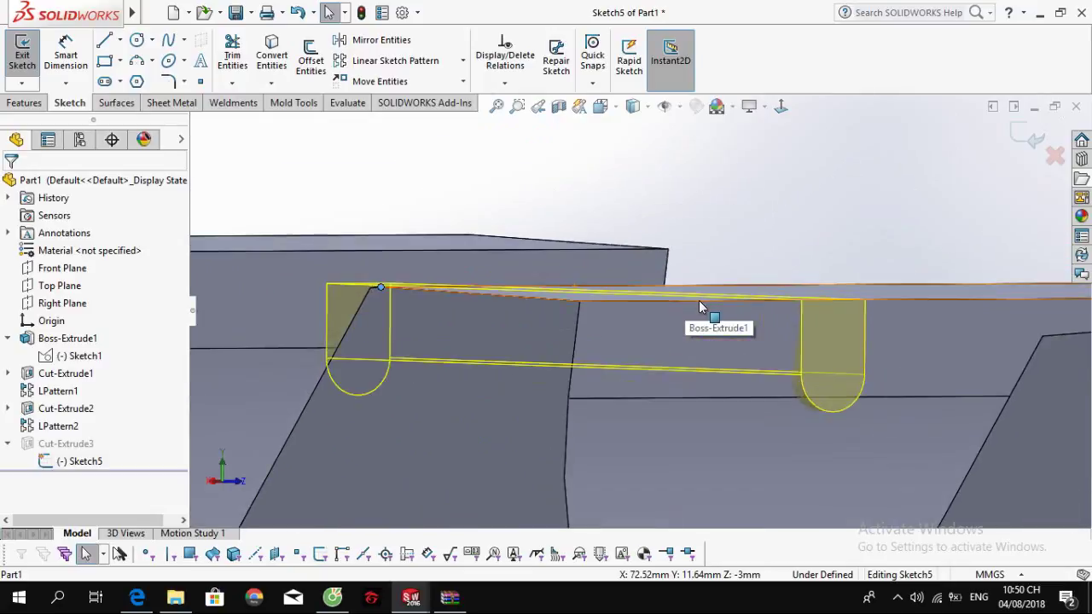
middle_click_drag(698, 300, 758, 298)
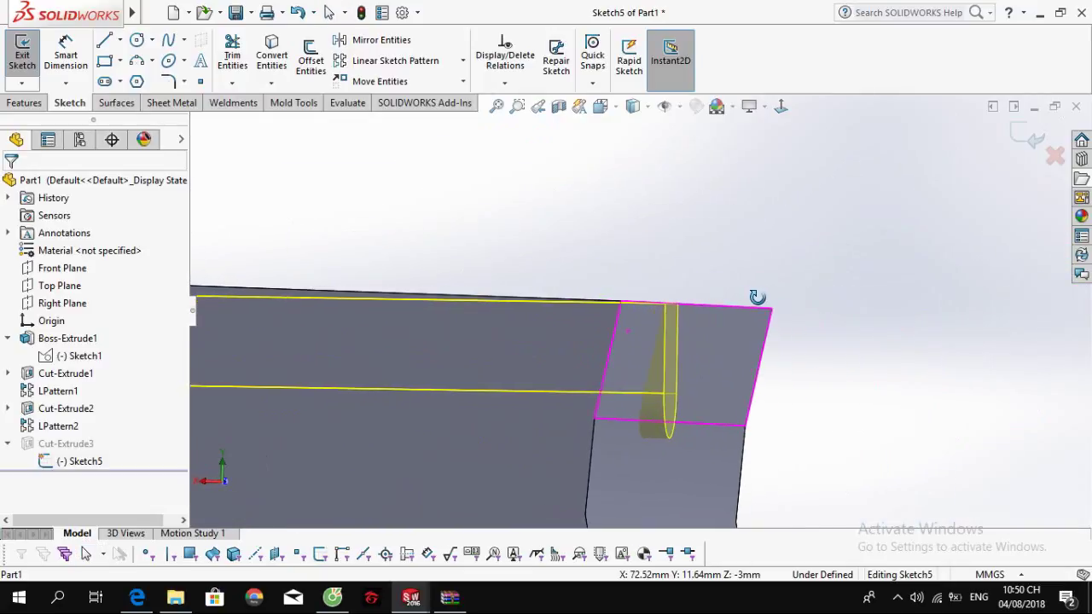
scroll(736, 320, "up", 4)
scroll(559, 326, "up", 3)
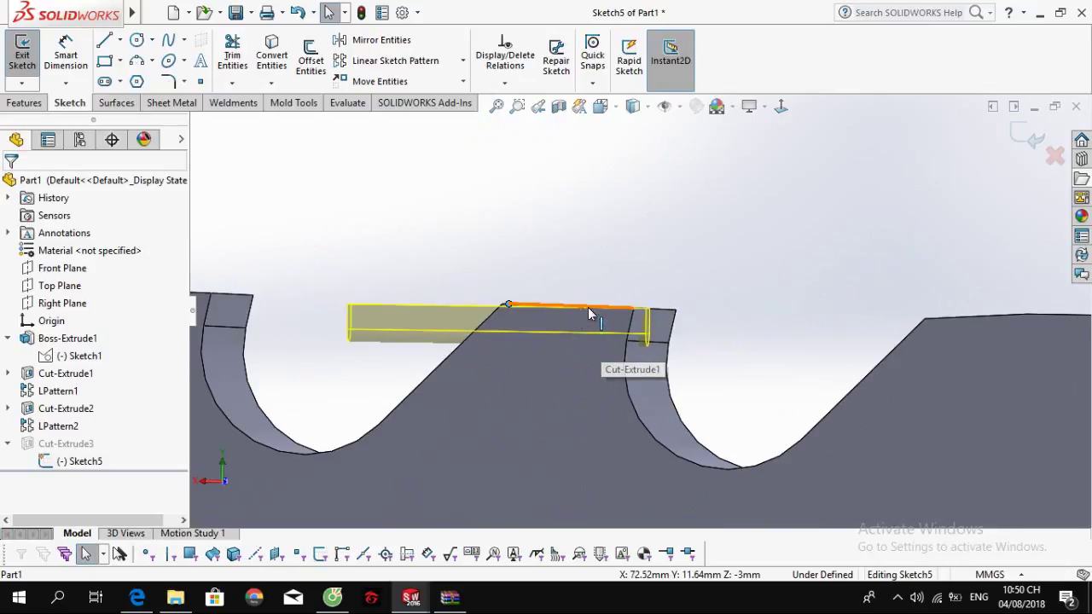
scroll(597, 316, "down", 5)
scroll(617, 312, "down", 3)
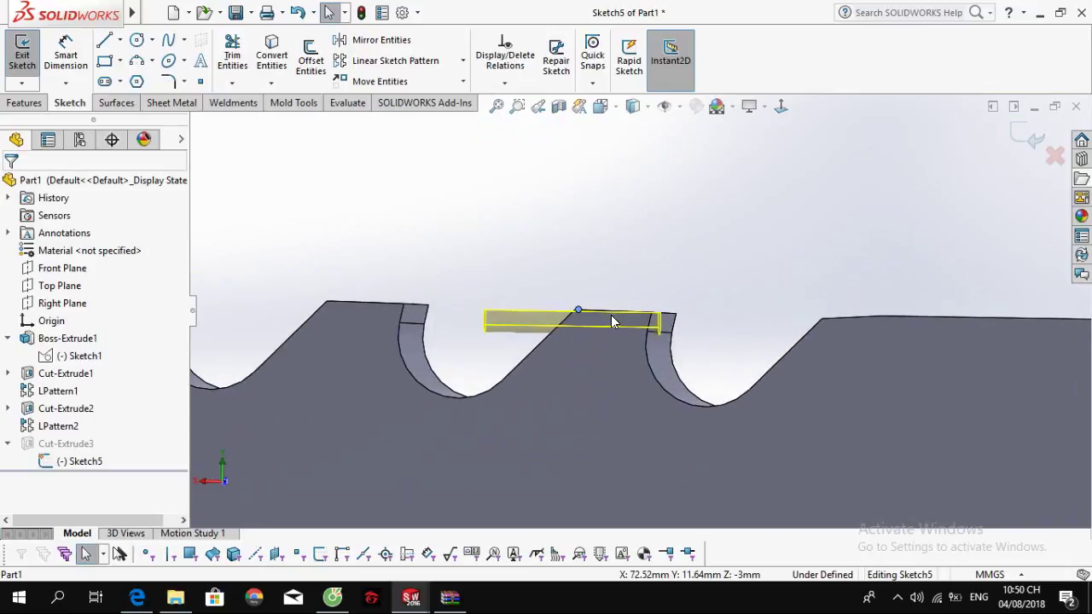
middle_click_drag(613, 316, 624, 316)
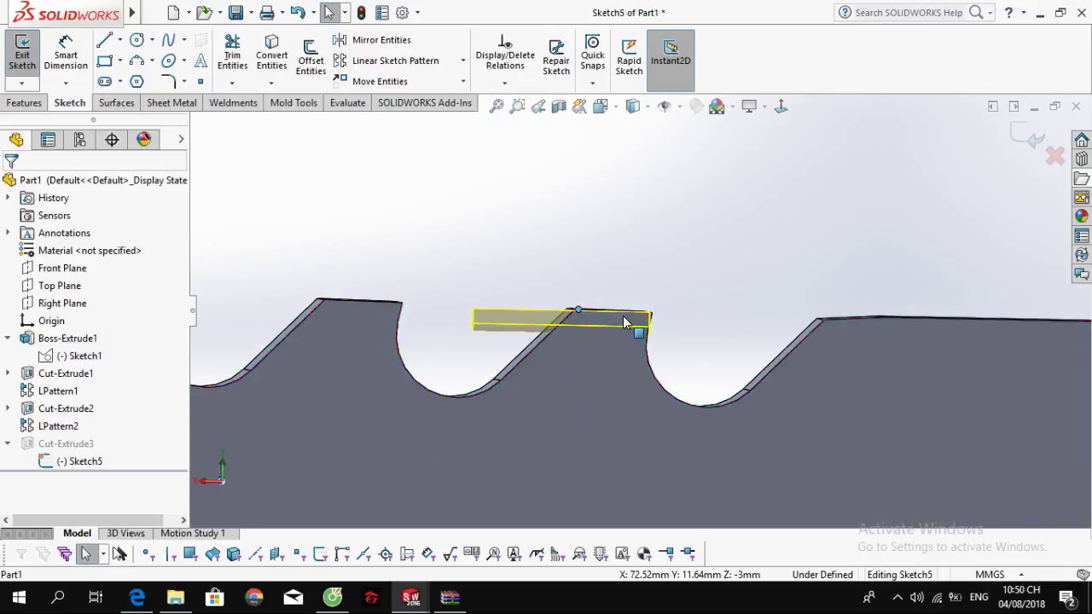
left_click(1055, 155)
left_click(564, 305)
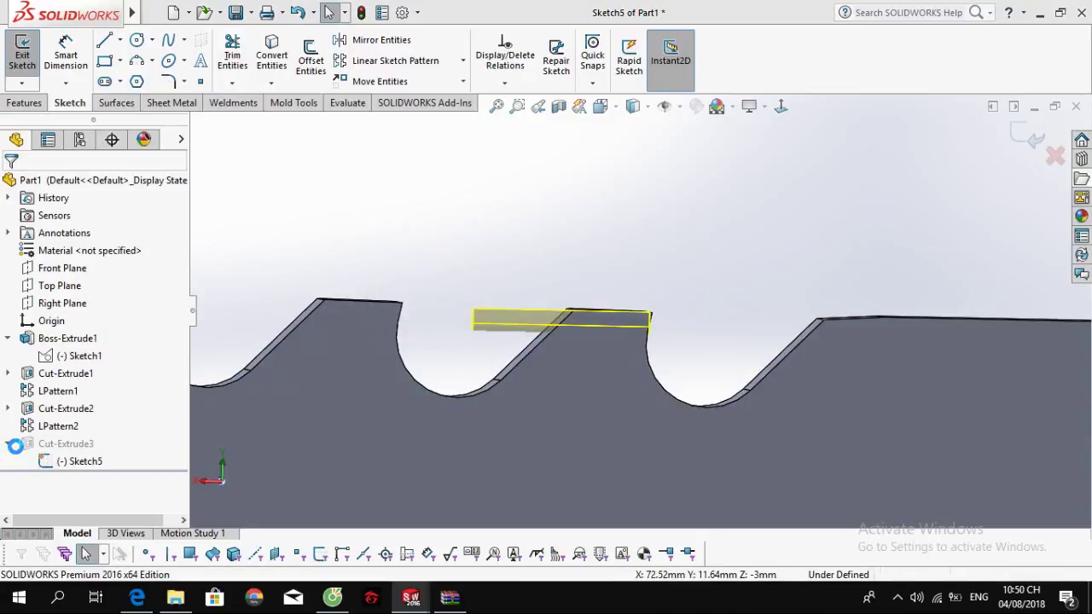
Step: Edit the notch's extruded cut so its direction follows the sloping top edge of the neighbouring tooth, keeping the 6 mm blind depth
left_click(60, 443)
left_click(45, 401)
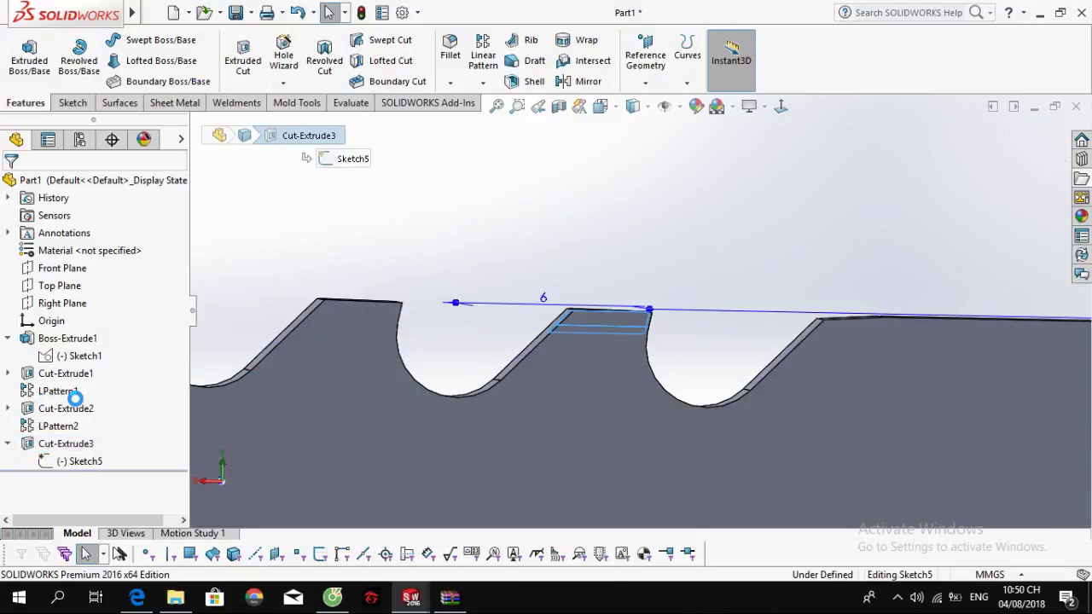
left_click(86, 305)
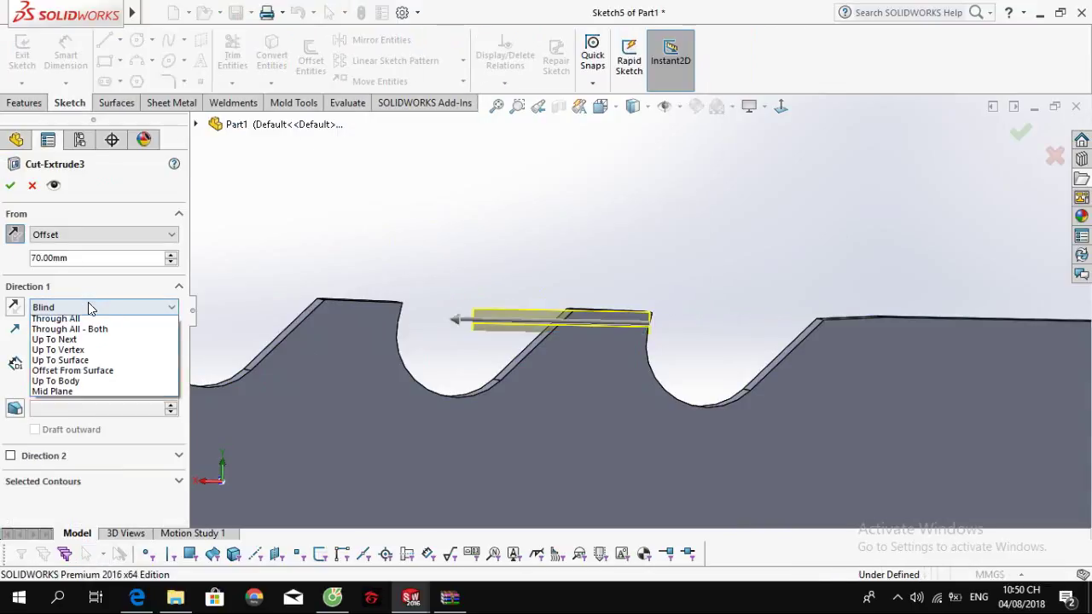
left_click(87, 309)
left_click(91, 341)
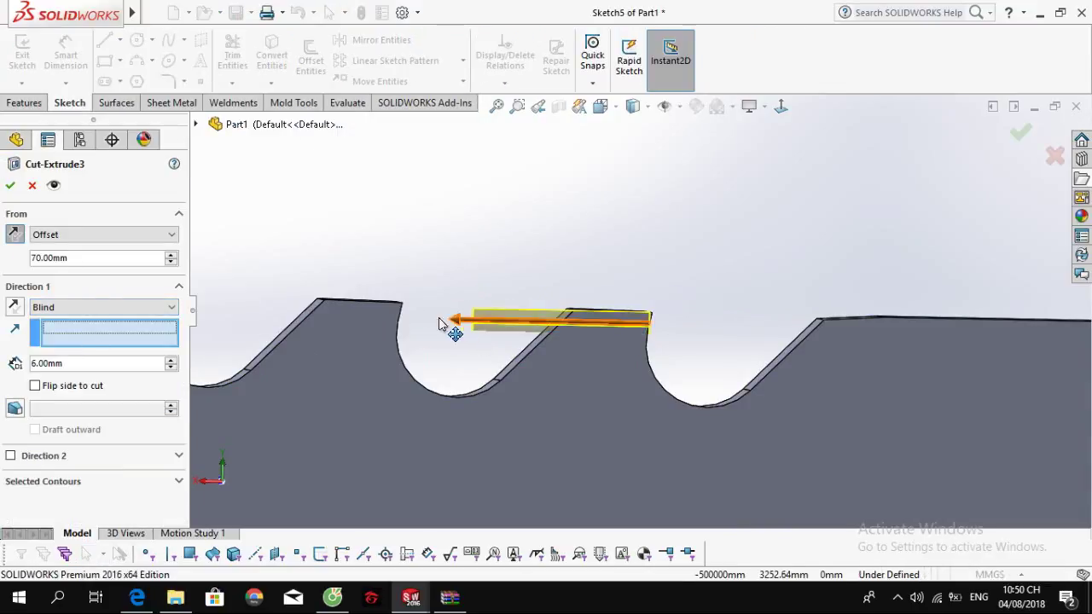
left_click(377, 303)
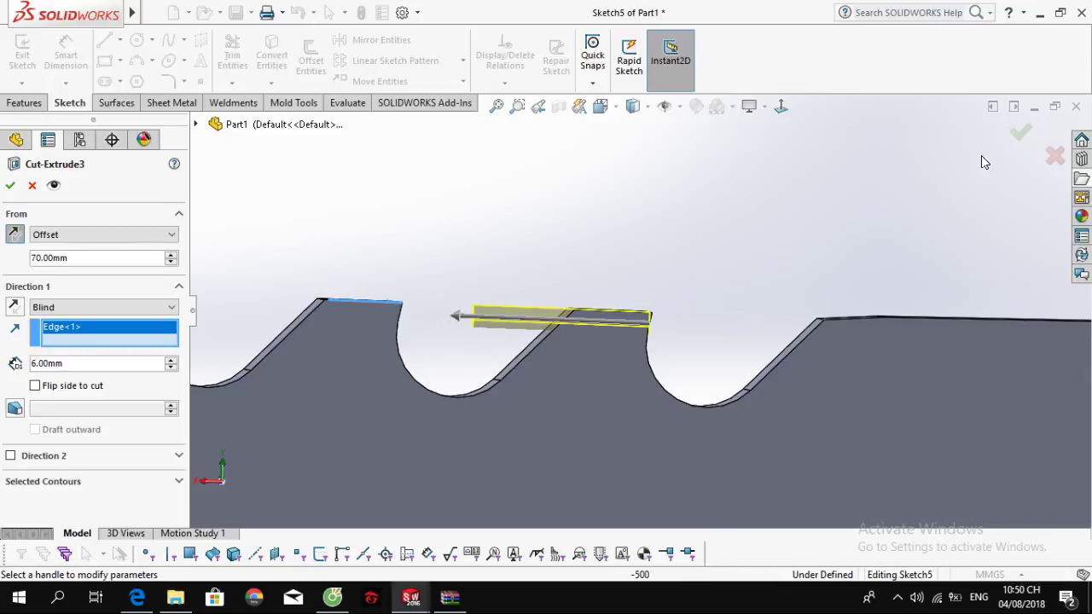
key("Return")
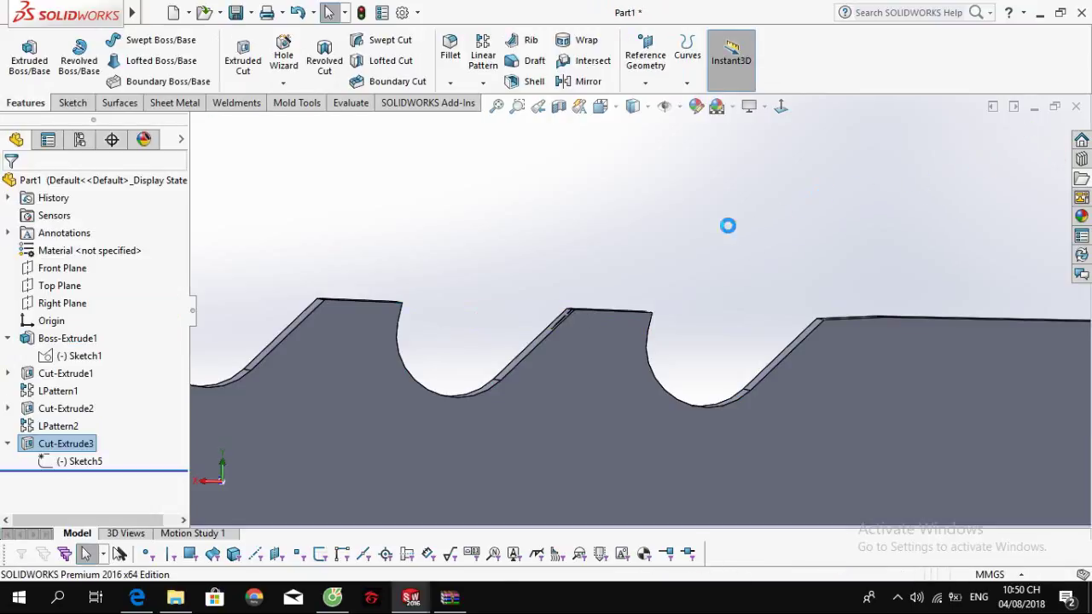
Step: Start a linear pattern of the notch cut, using the short sloping tip edge of a tooth as the first direction
mouse_move(633, 349)
middle_mouse_down()
mouse_move(623, 414)
mouse_move(559, 437)
mouse_move(590, 397)
mouse_move(555, 393)
middle_mouse_up()
scroll(554, 408, "down", 3)
scroll(554, 393, "up", 4)
scroll(555, 393, "up", 1)
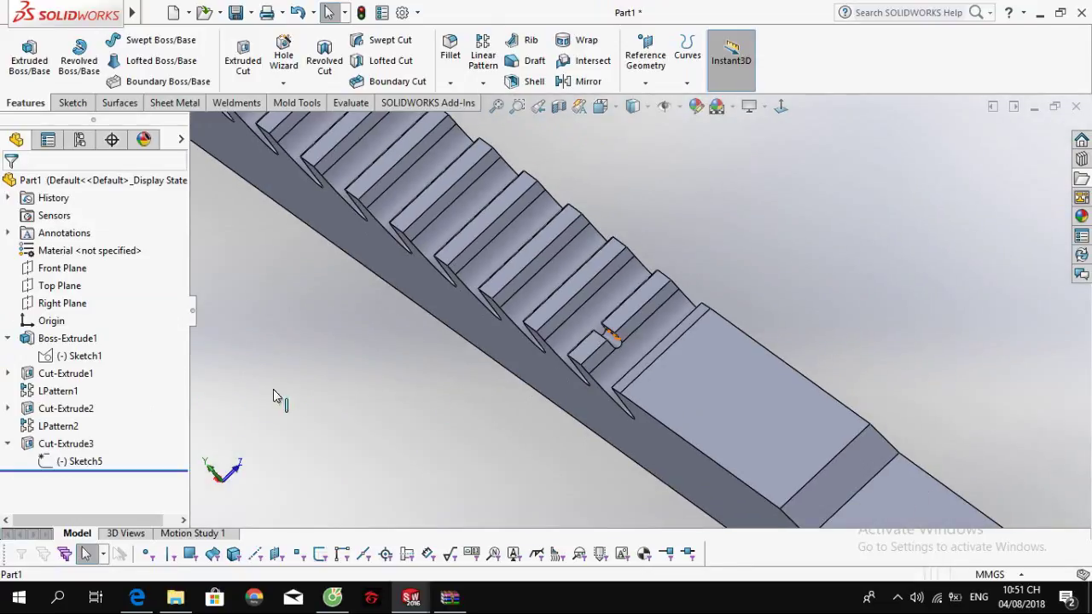
left_click(483, 82)
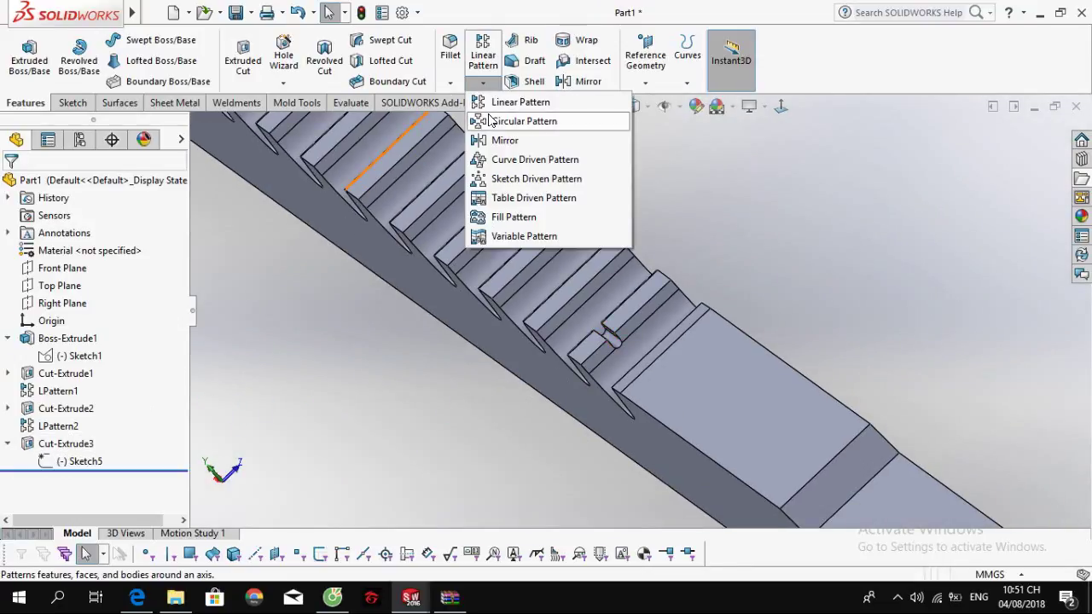
left_click(495, 102)
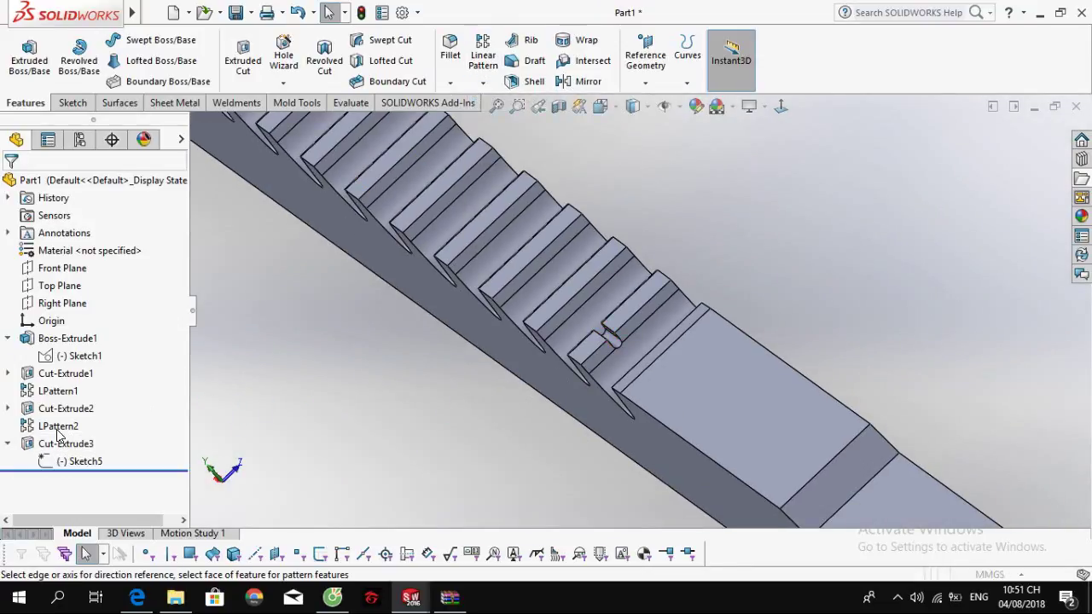
left_click(395, 231)
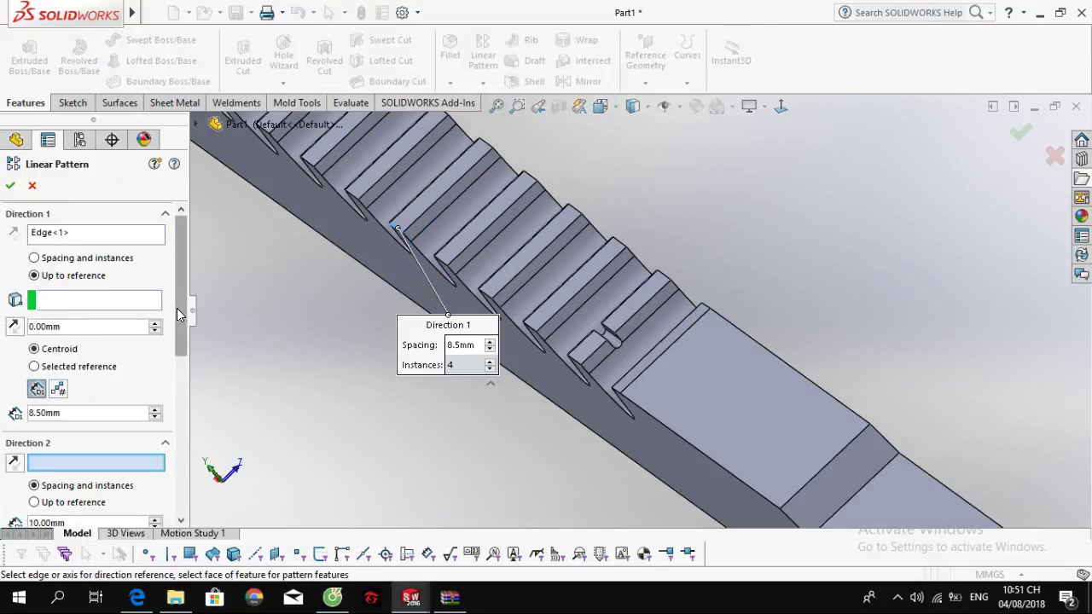
left_click_drag(177, 308, 165, 455)
left_click(117, 267)
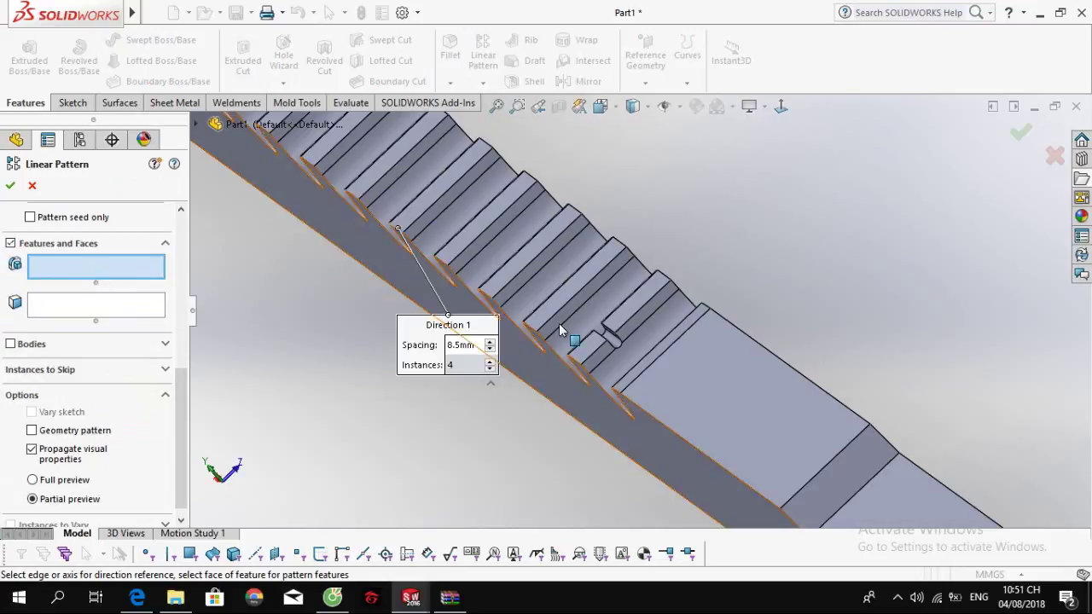
left_click(614, 340)
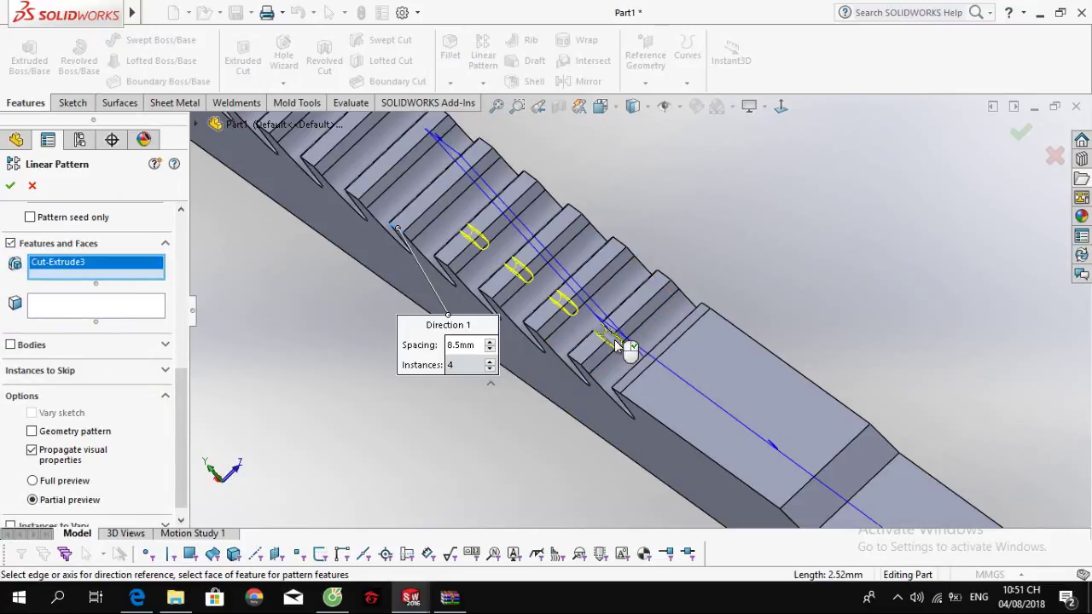
left_click_drag(181, 401, 195, 235)
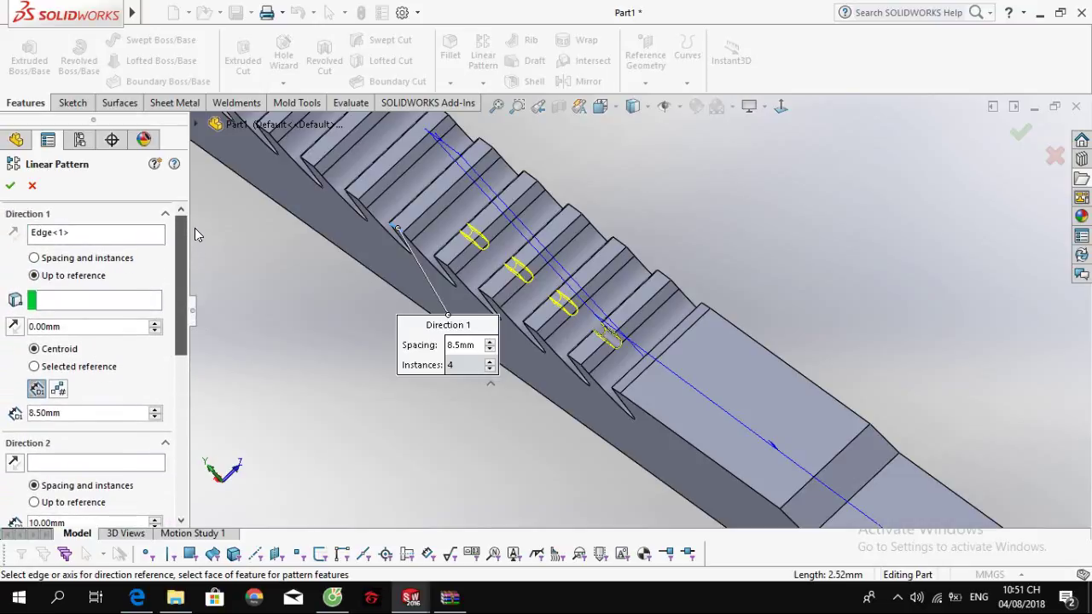
Step: Define the notch pattern by spacing and instances, with 8.5 mm spacing and 26 instances along the row of teeth
mouse_move(563, 324)
middle_mouse_down()
mouse_move(584, 304)
mouse_move(568, 343)
middle_mouse_up()
scroll(616, 349, "up", 6)
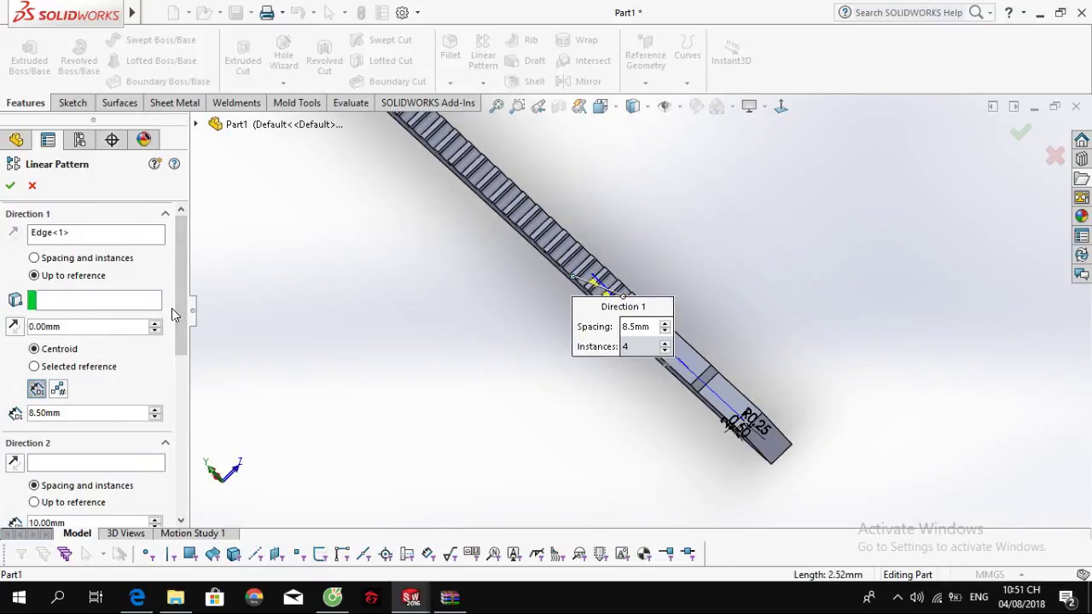
scroll(429, 270, "up", 1)
scroll(507, 230, "down", 2)
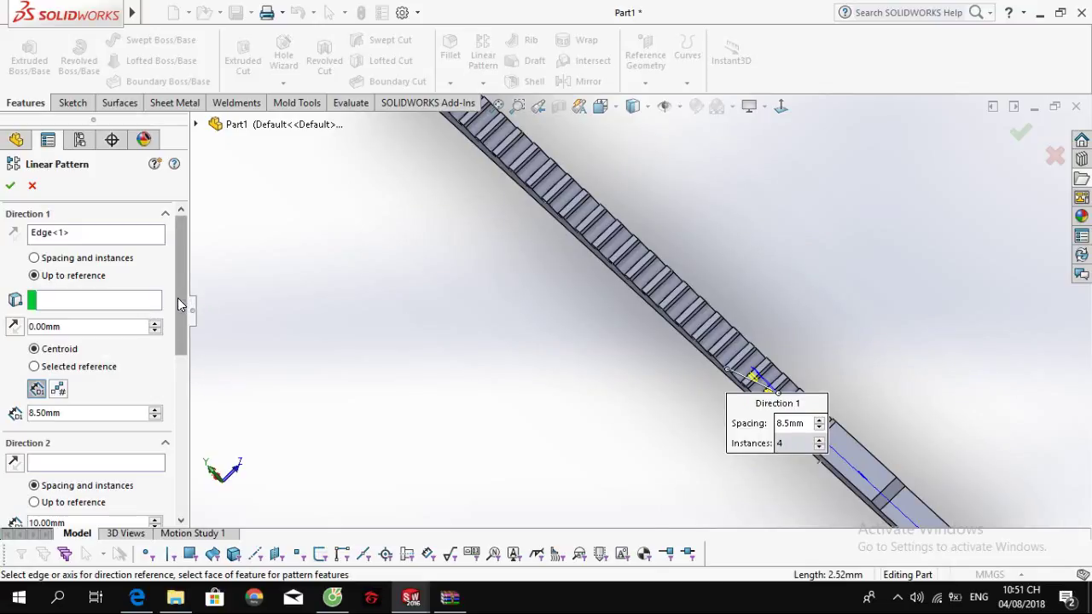
left_click(82, 260)
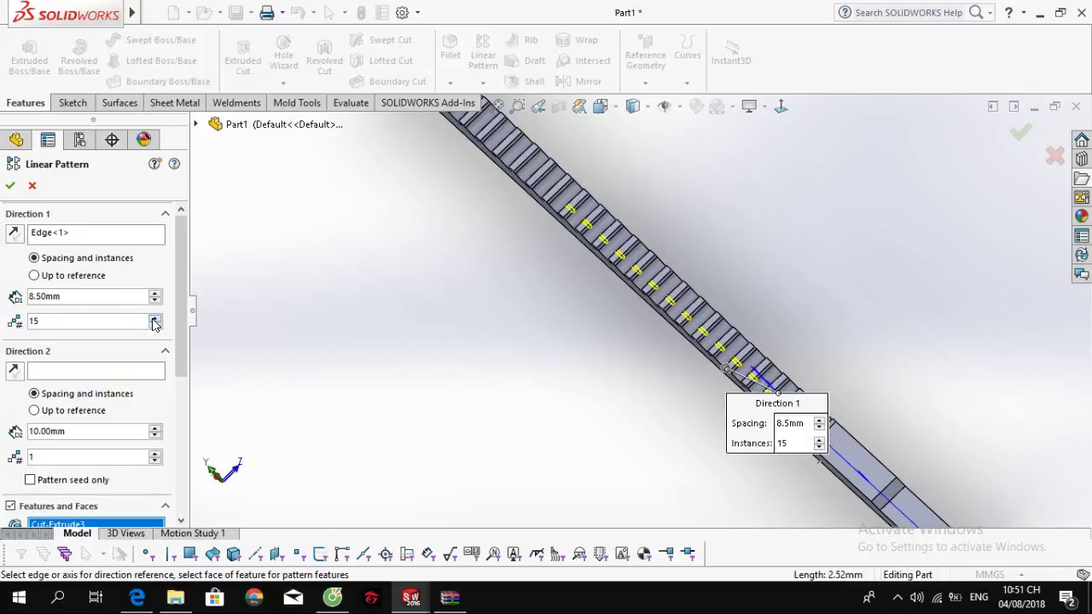
scroll(560, 242, "down", 5)
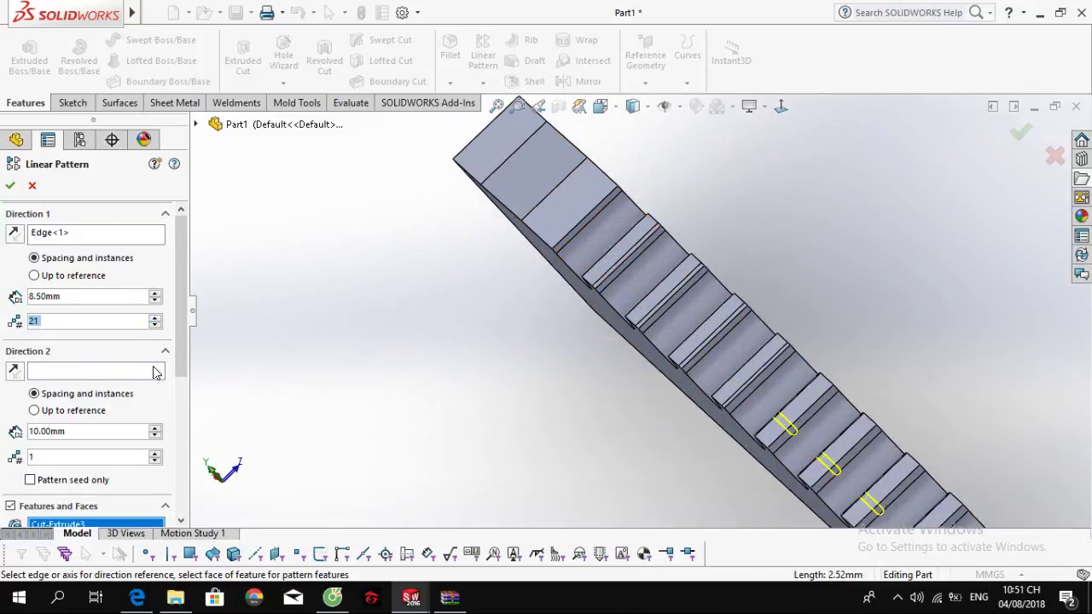
left_click(154, 294)
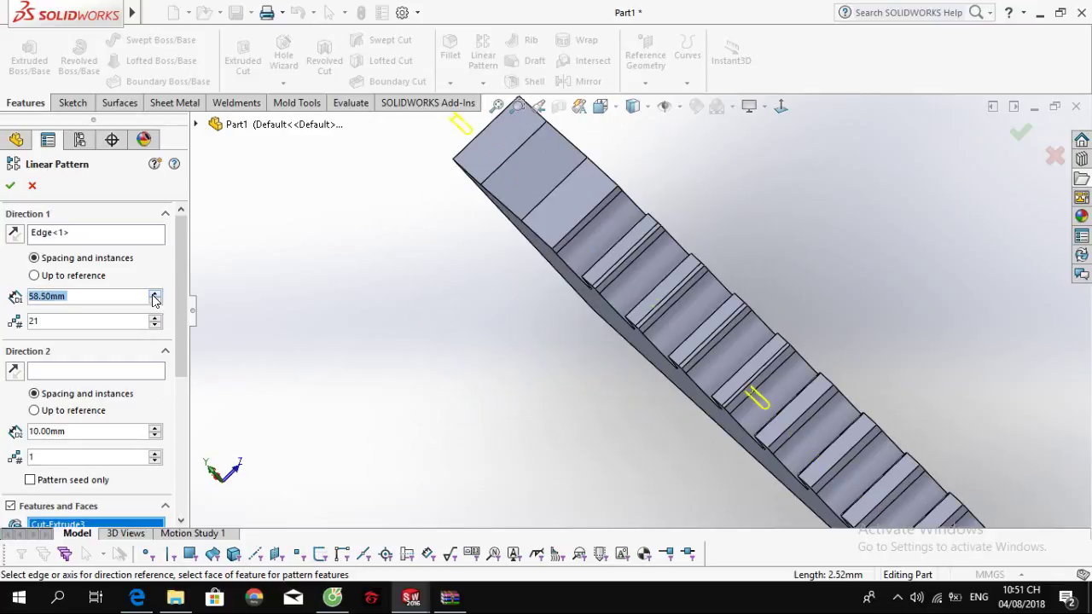
left_click(154, 301)
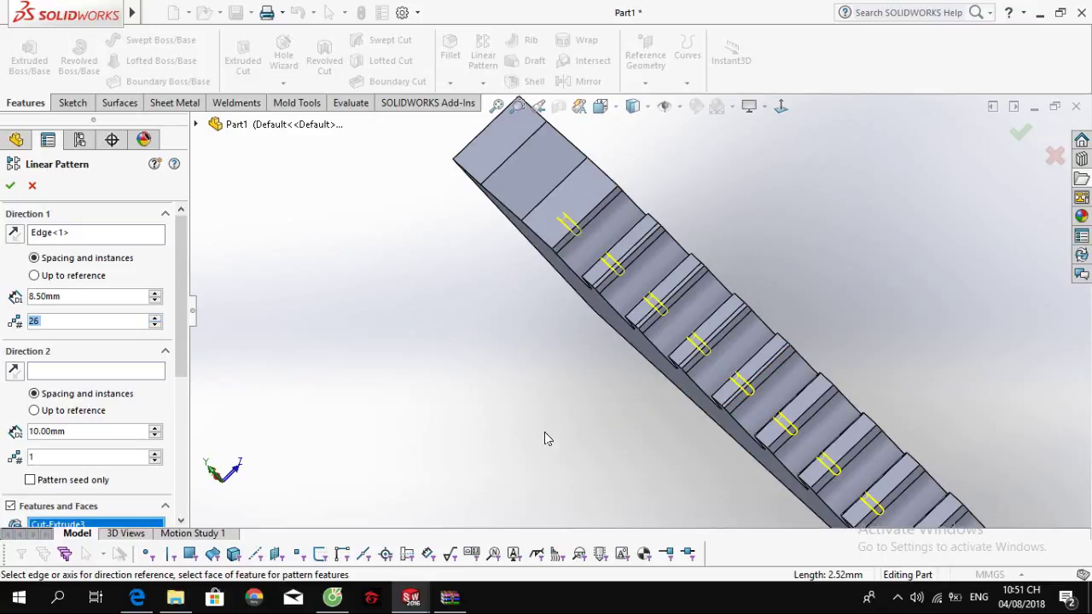
mouse_move(640, 399)
middle_mouse_down()
mouse_move(673, 368)
mouse_move(640, 407)
middle_mouse_up()
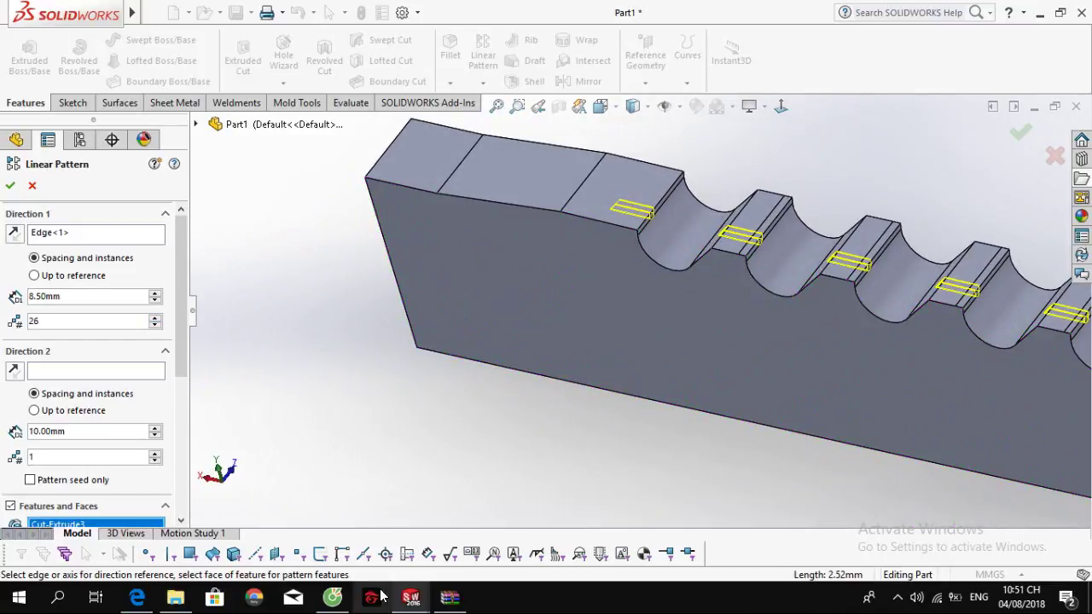
Step: Switch to the brosa drawing in the browser and examine the top view and Section C-C for the notch layout on the roughing teeth
key("alt+Tab")
scroll(527, 390, "down", 4, "ctrl")
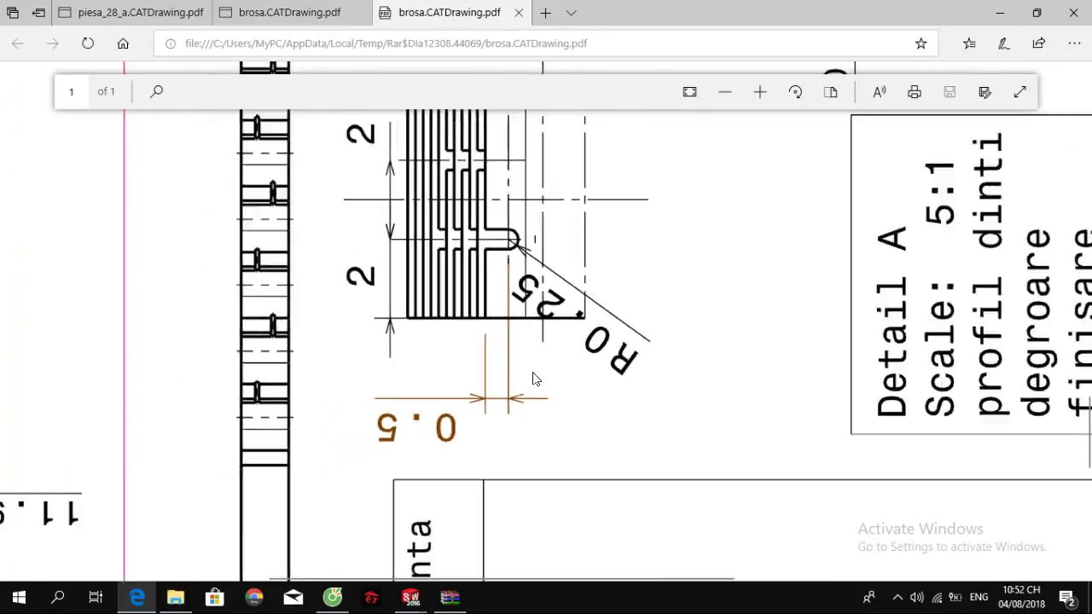
scroll(463, 285, "down", 3, "ctrl")
scroll(455, 202, "up", 3, "ctrl")
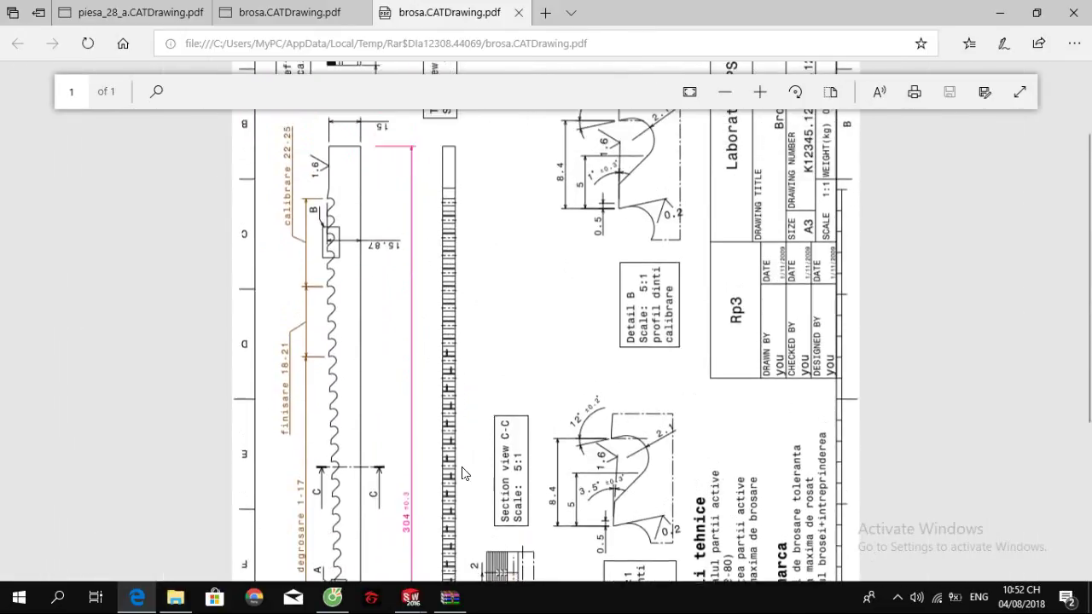
scroll(469, 401, "up", 3, "ctrl")
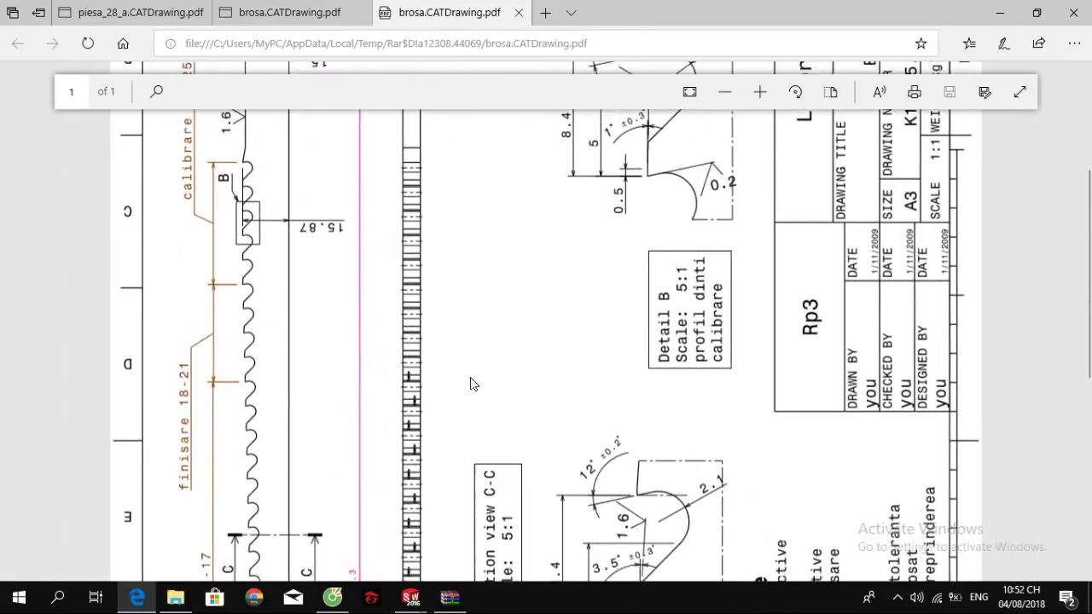
scroll(458, 266, "up", 1)
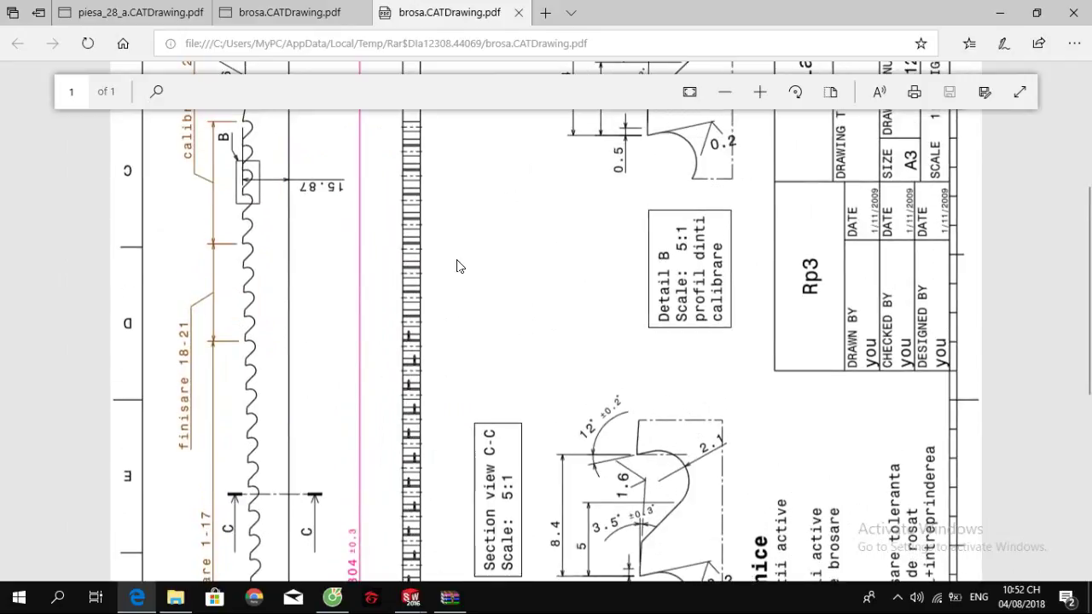
scroll(443, 361, "down", 3)
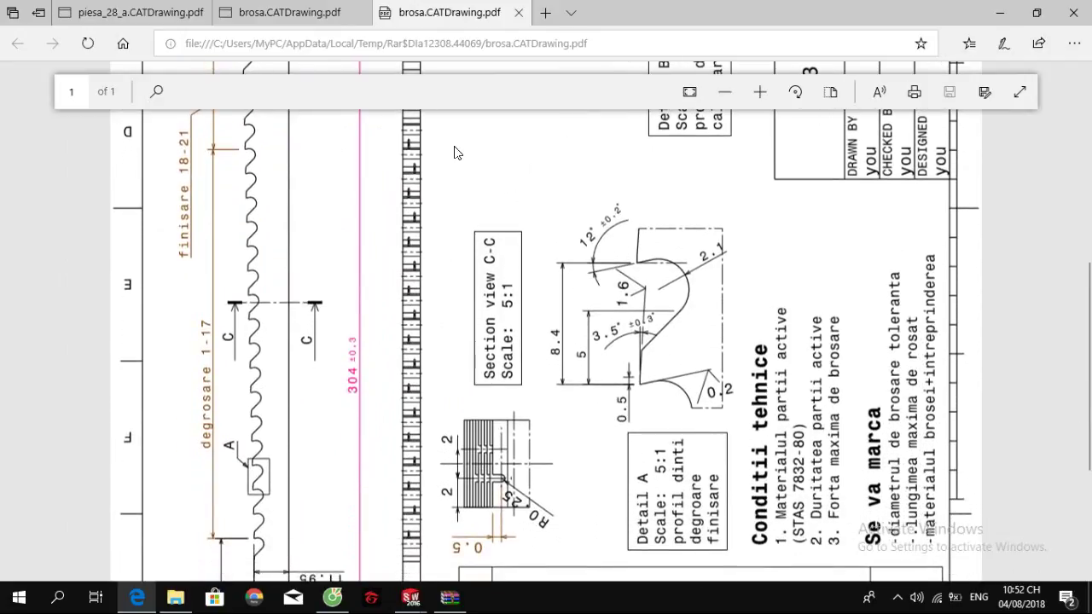
scroll(448, 171, "down", 1)
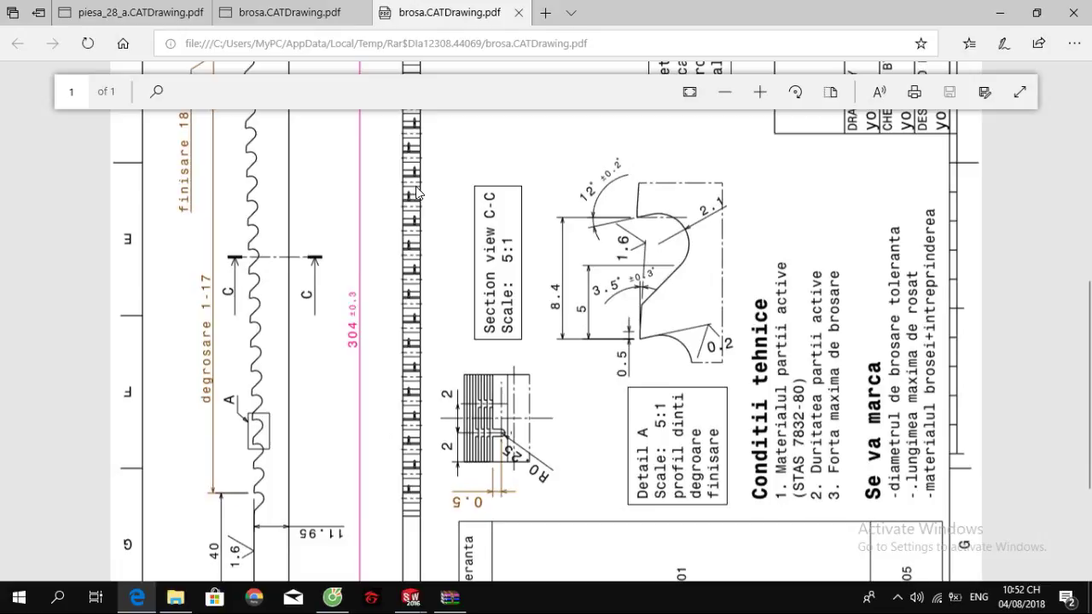
scroll(416, 192, "up", 1)
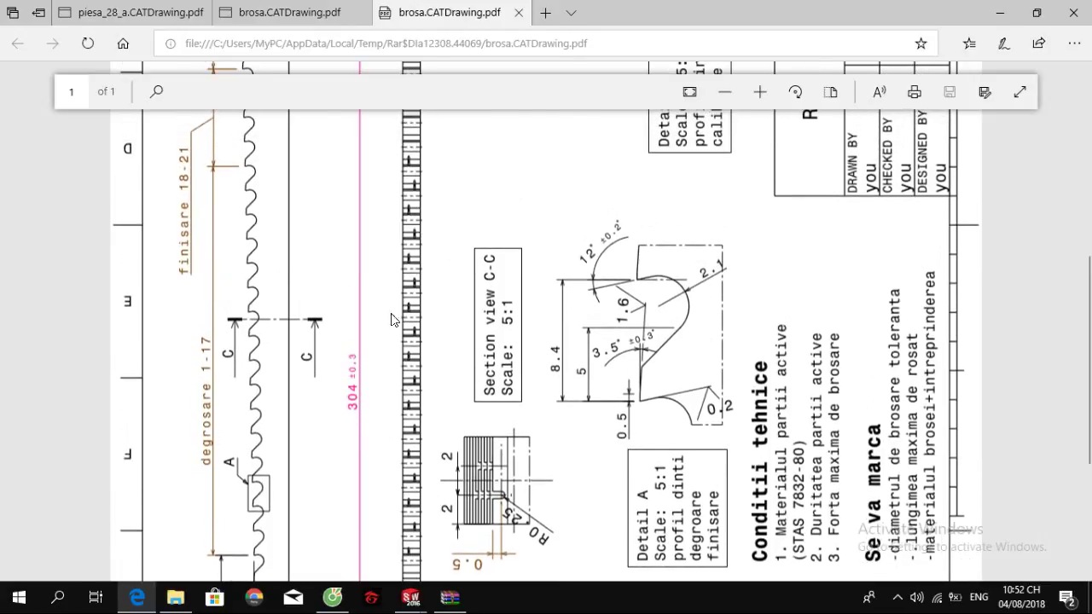
Step: Return to SOLIDWORKS and set the notch pattern's first direction to 18 instances
key("alt+Tab")
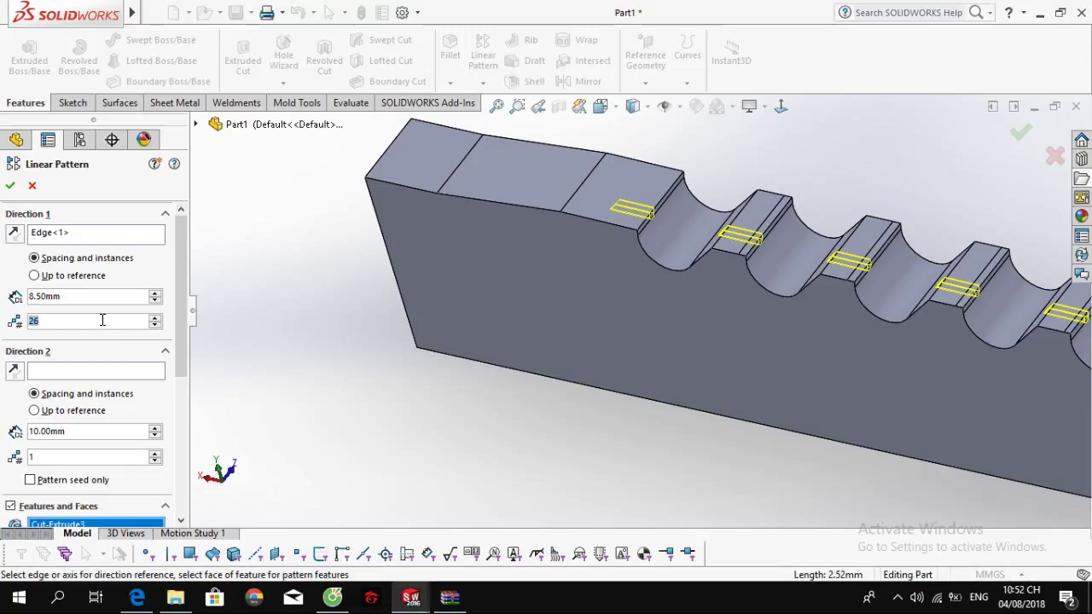
type("8")
scroll(441, 451, "down", 3)
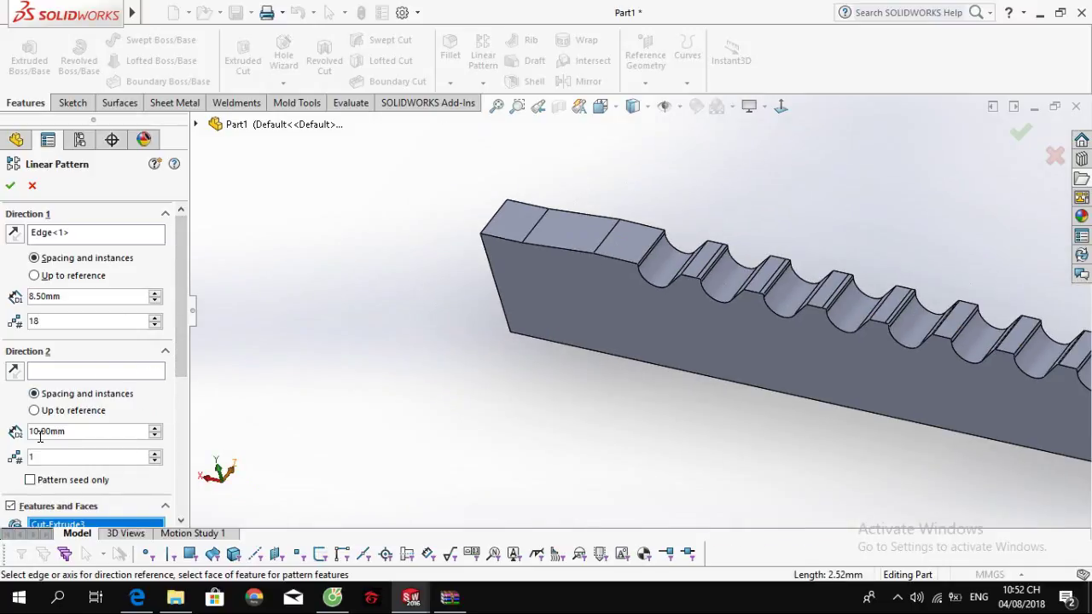
Step: Define the pattern's second direction along the seed tooth's transverse tip edge, with 2 mm spacing and 2 instances
left_click(157, 454)
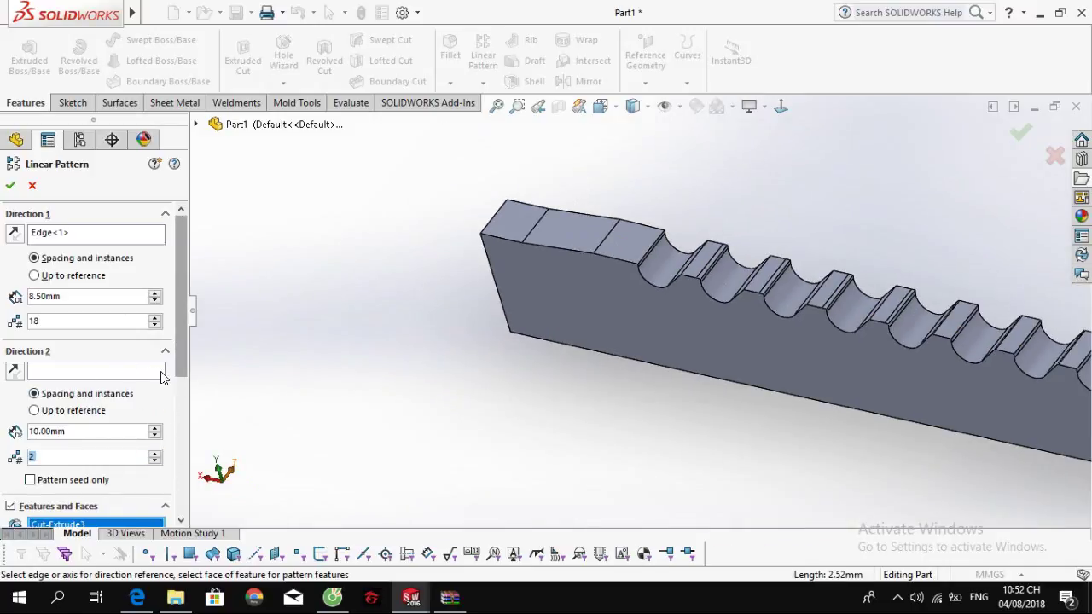
left_click_drag(91, 430, 3, 442)
type("2")
key("Return")
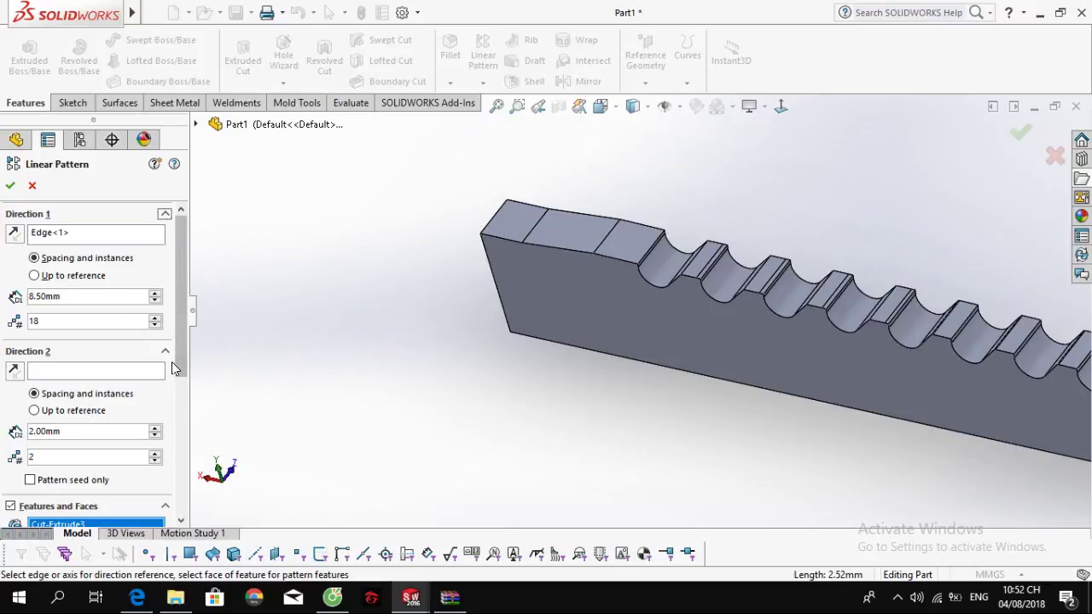
left_click(97, 375)
scroll(985, 375, "up", 5)
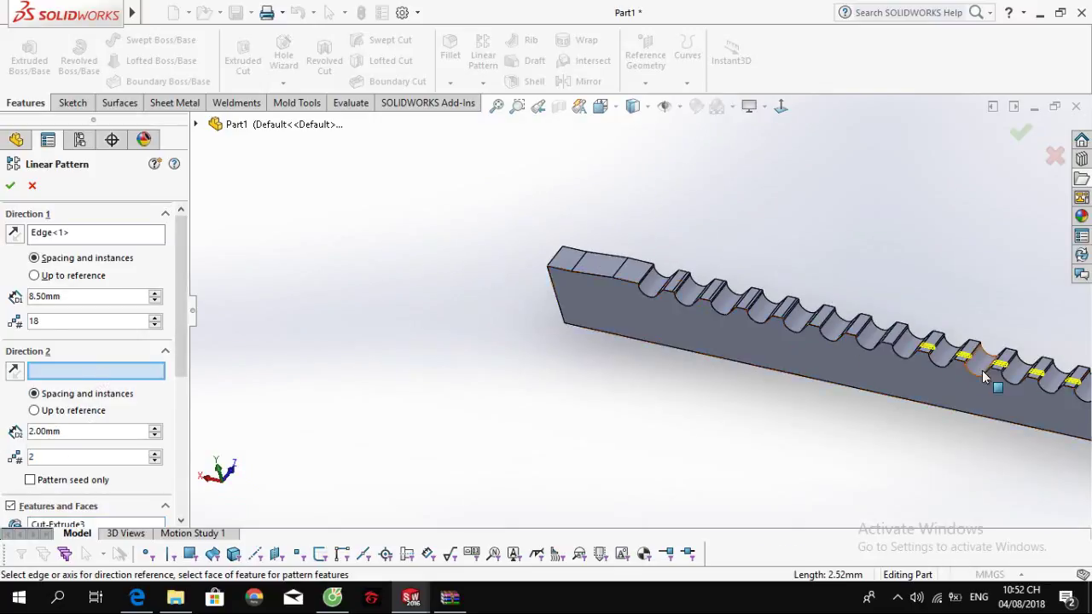
scroll(980, 375, "down", 10)
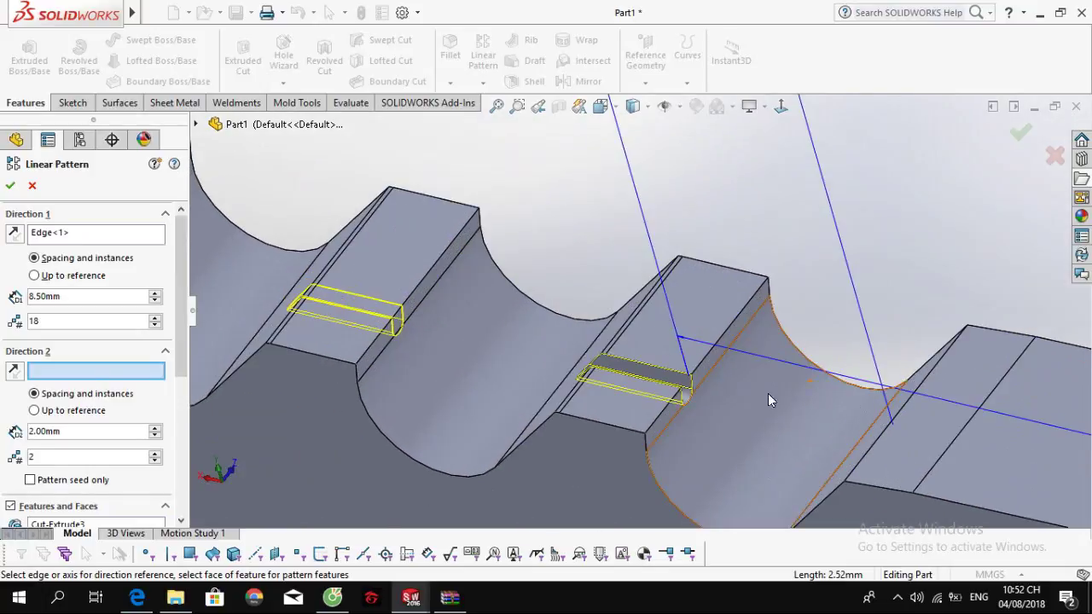
left_click(726, 331)
scroll(726, 329, "up", 2)
scroll(678, 329, "down", 1)
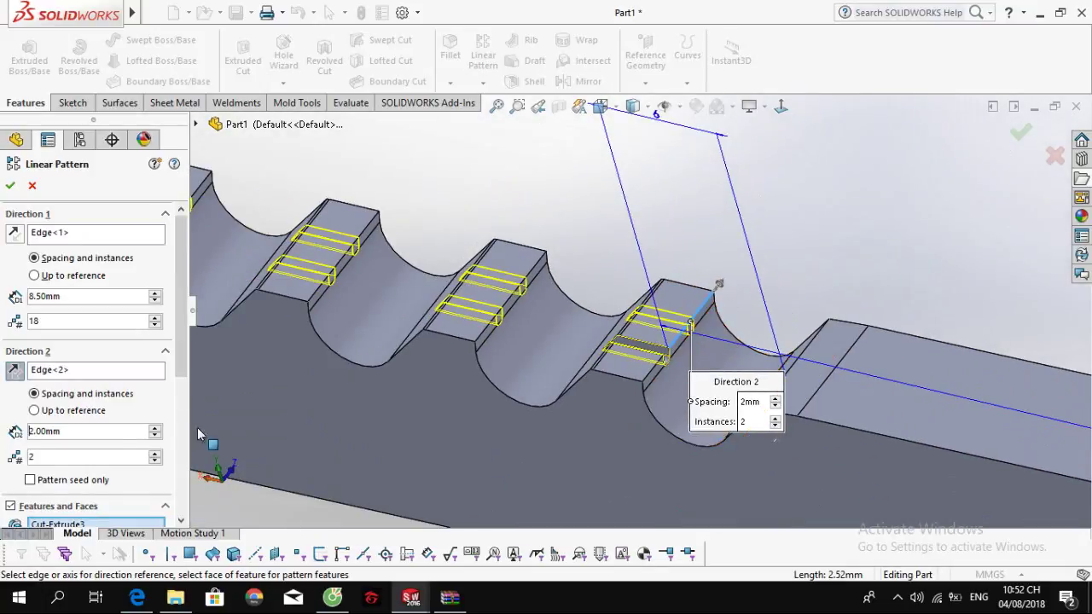
scroll(178, 329, "down", 5)
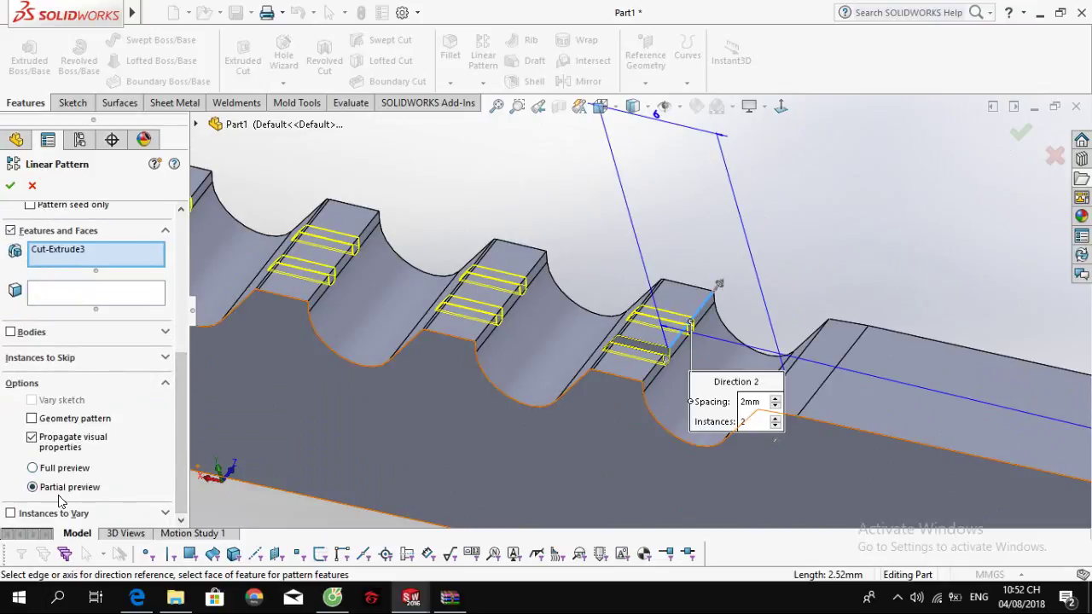
left_click(59, 514)
scroll(472, 423, "up", 1)
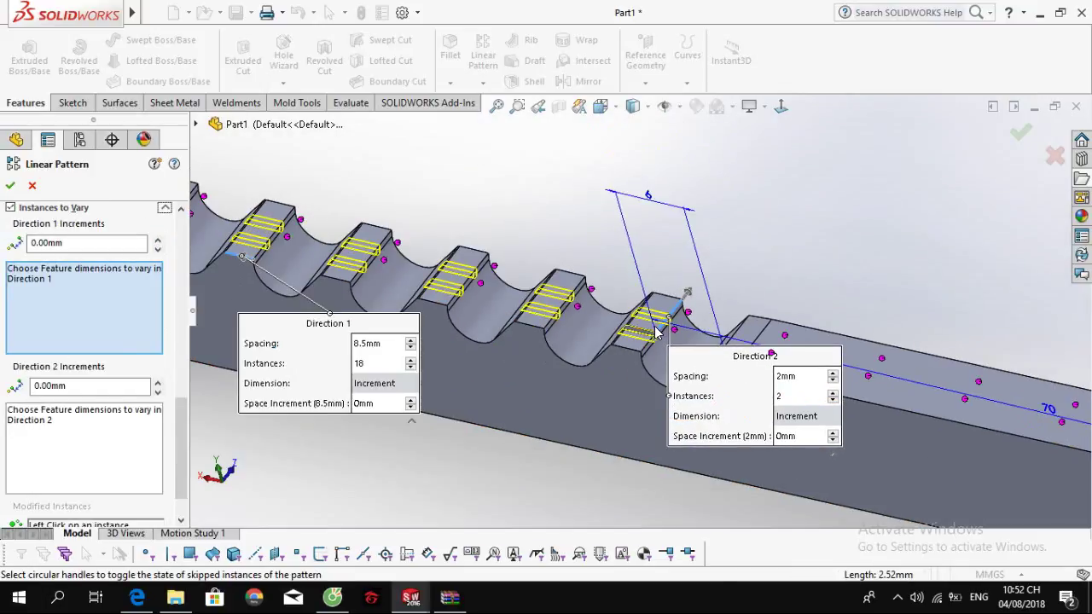
left_click(687, 315)
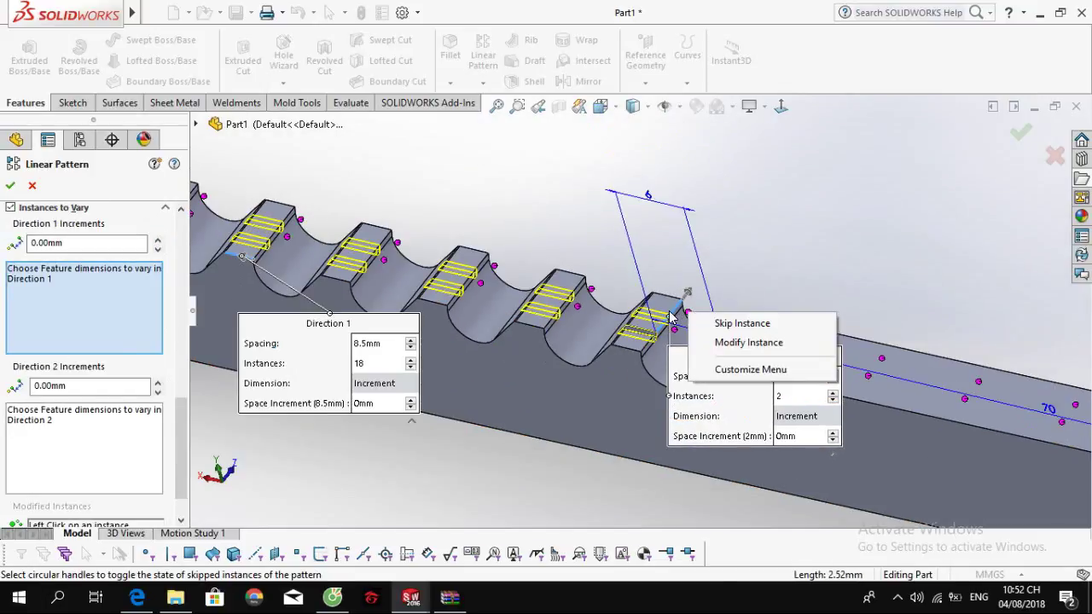
left_click(755, 275)
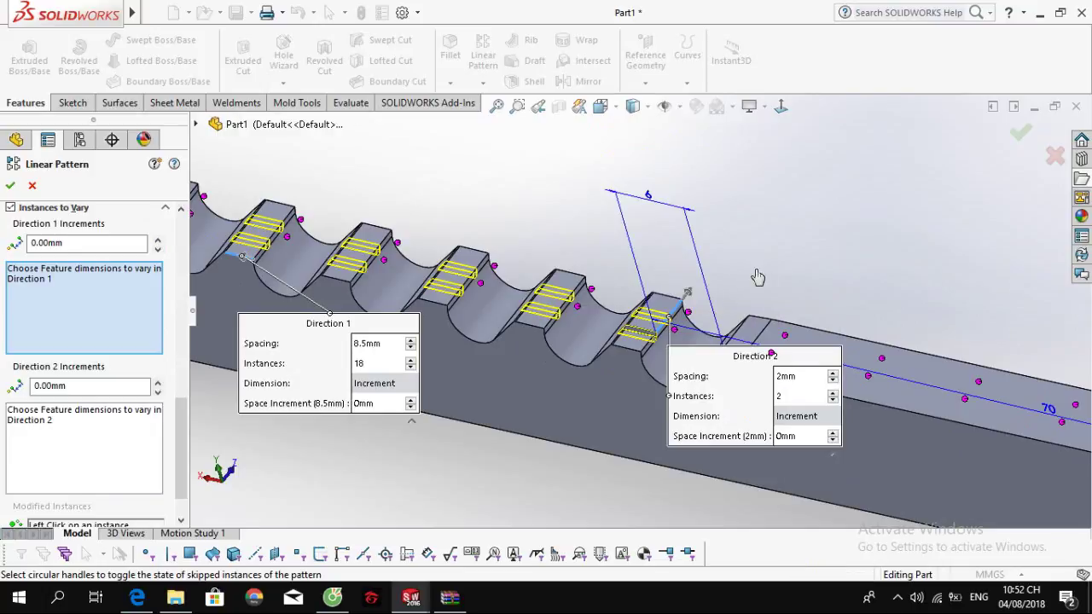
left_click(689, 311)
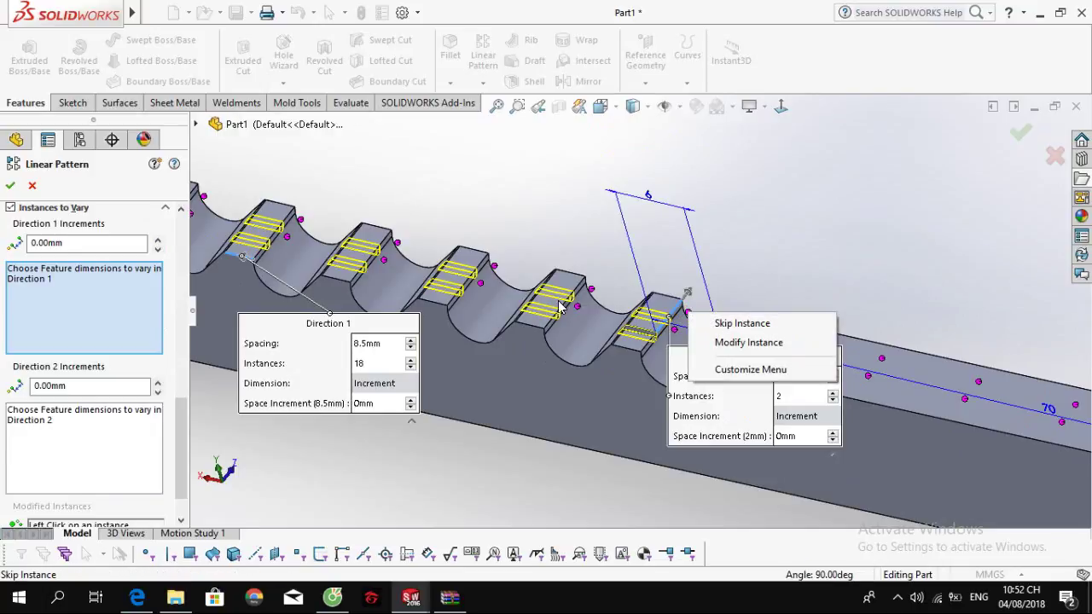
left_click(711, 324)
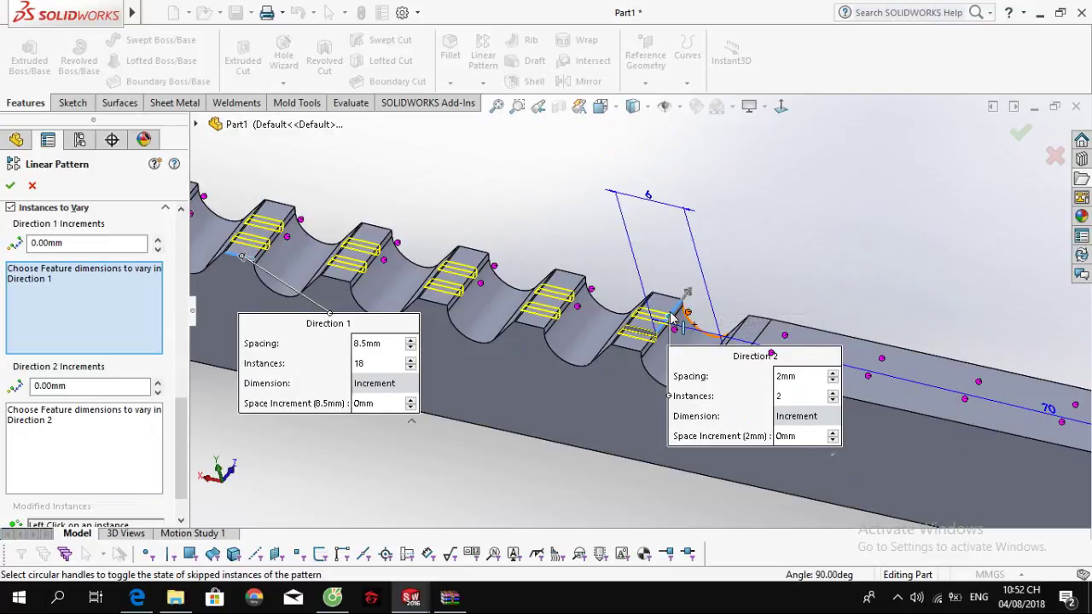
scroll(688, 313, "down", 5)
scroll(680, 335, "down", 1)
middle_click_drag(629, 346, 713, 361)
right_click(714, 360)
key("Escape")
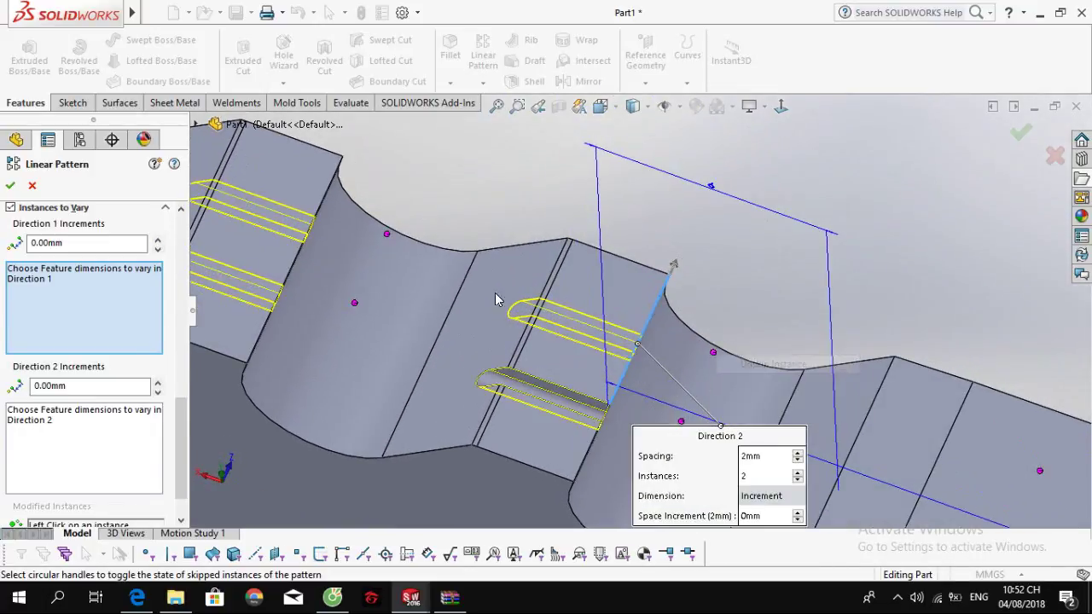
right_click(386, 236)
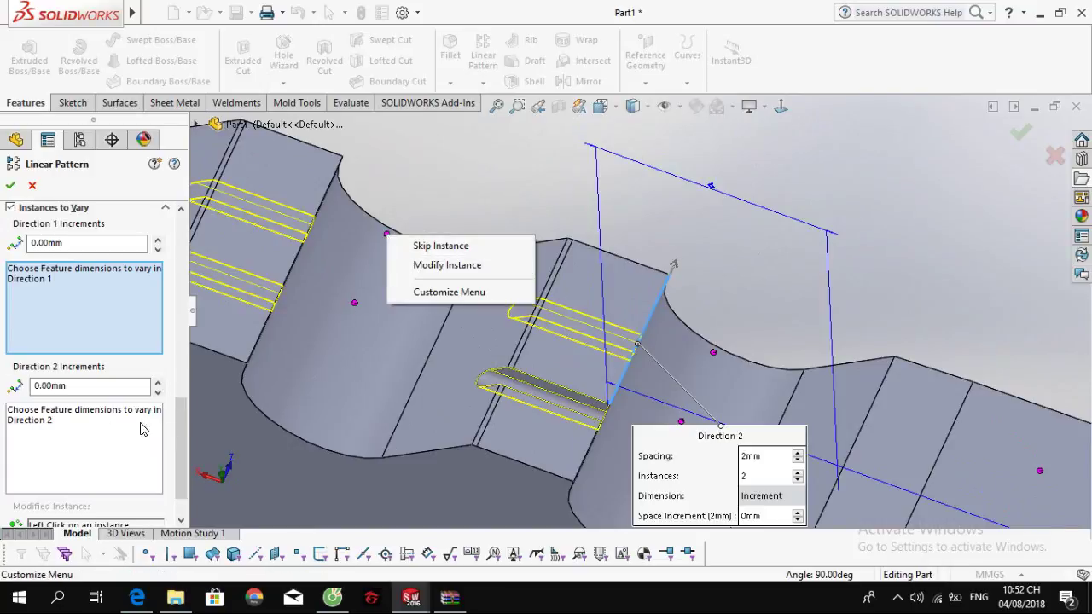
left_click(183, 431)
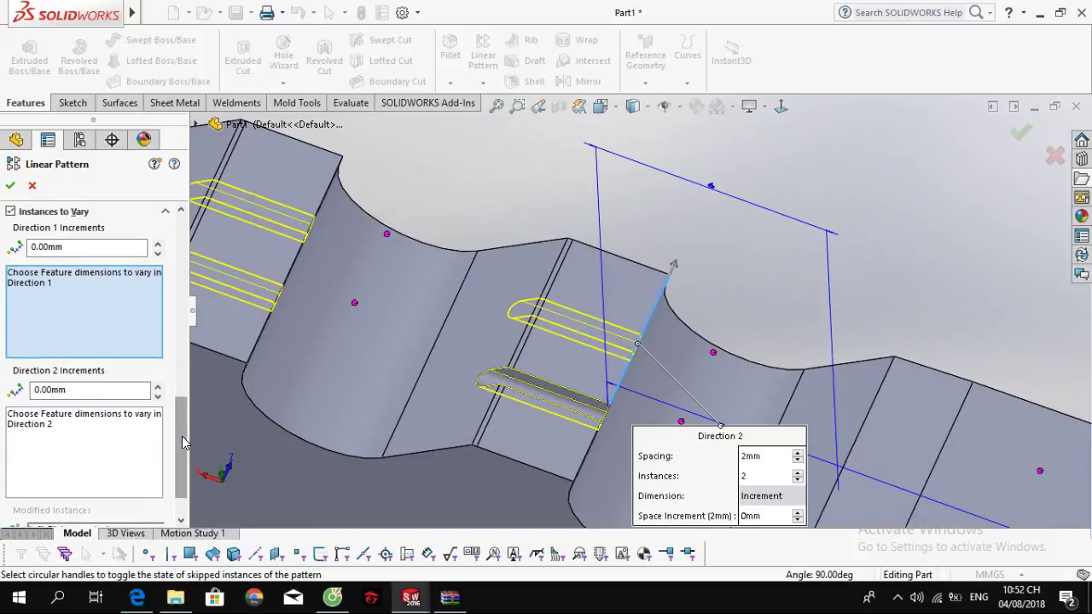
left_click_drag(182, 434, 181, 398)
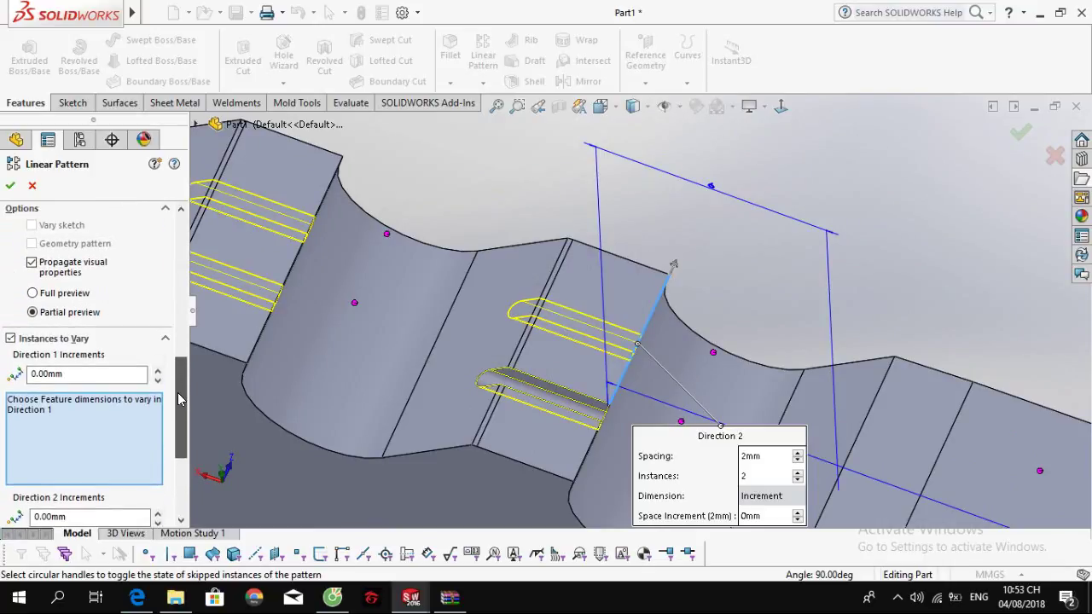
left_click(41, 344)
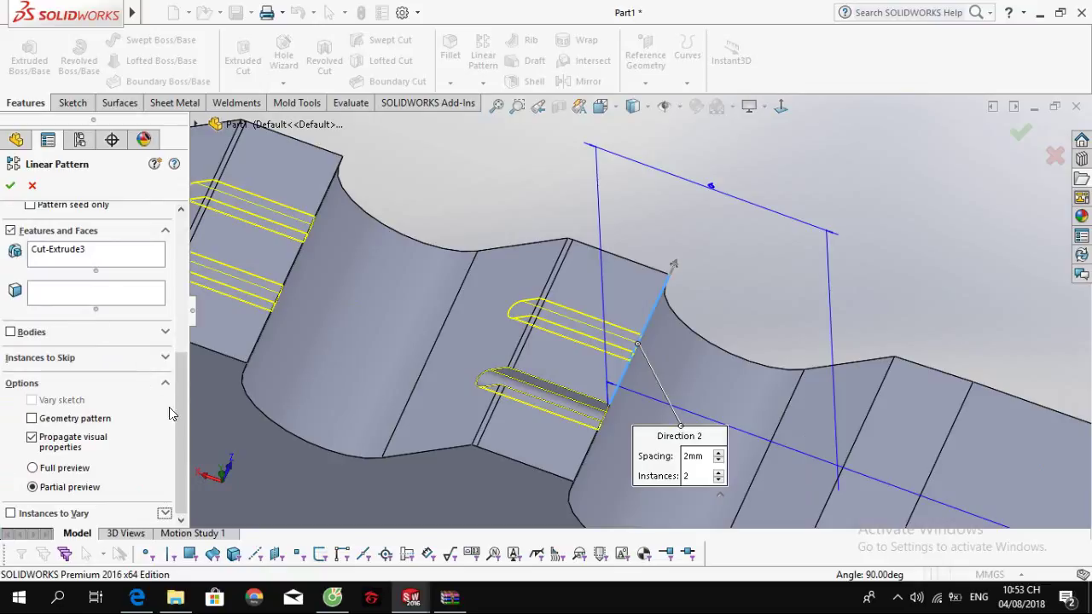
Step: Set instance (10, 2) of the notch pattern as an instance to skip
left_click(163, 358)
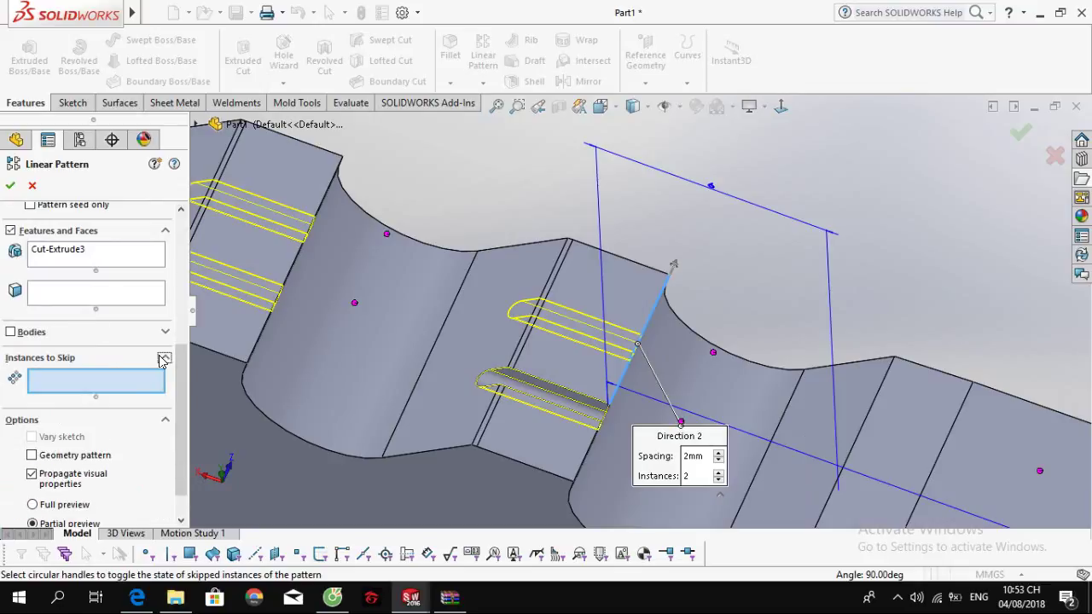
left_click(388, 239)
middle_click_drag(402, 244, 594, 365)
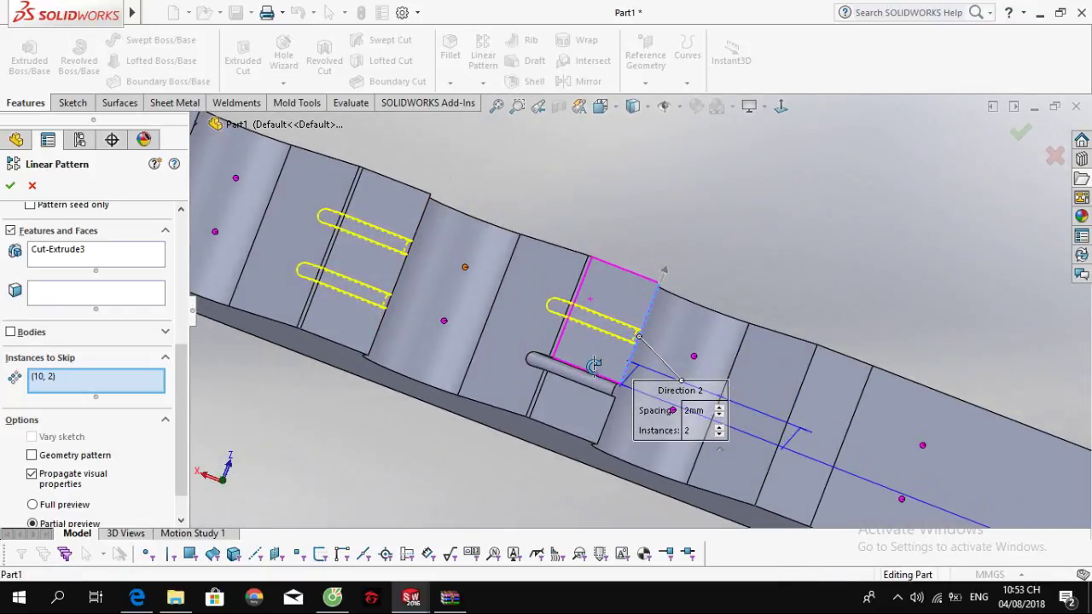
scroll(418, 290, "up", 3)
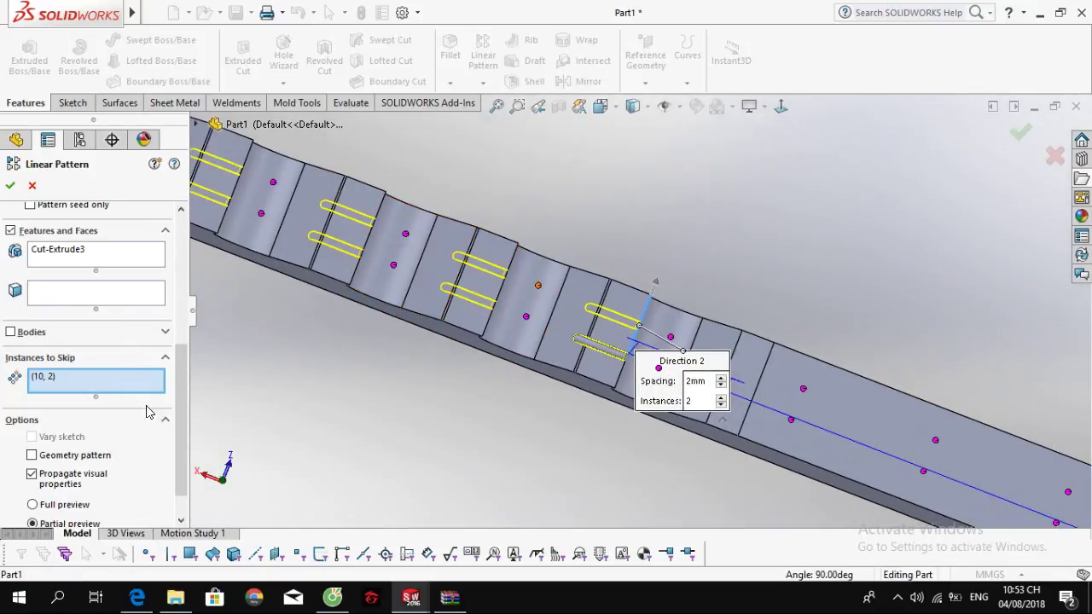
Step: Switch the notch pattern to full preview and clear the list of instances to skip
left_click(73, 505)
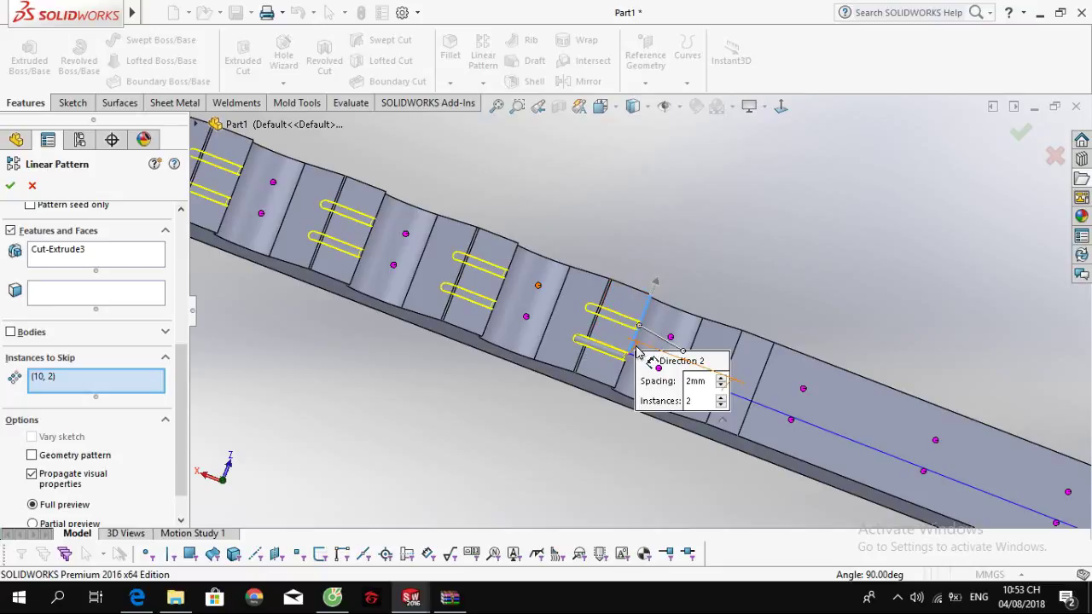
middle_click_drag(636, 348, 636, 333)
right_click(111, 385)
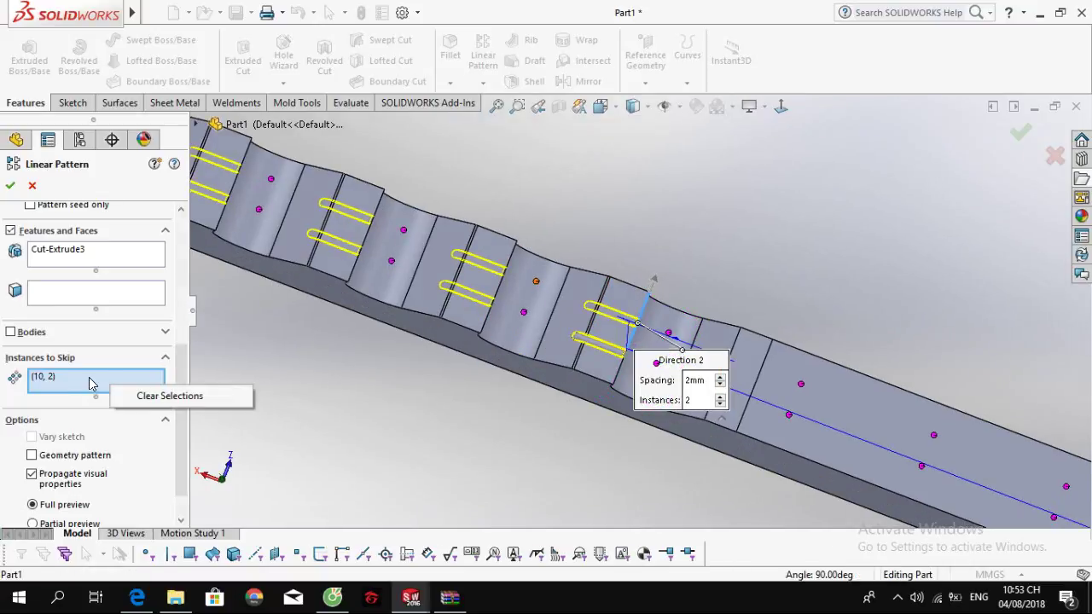
left_click(90, 378)
right_click(84, 378)
left_click(117, 388)
Step: Set instance (9, 2) as the one to skip and complete the notch pattern
left_click(685, 320)
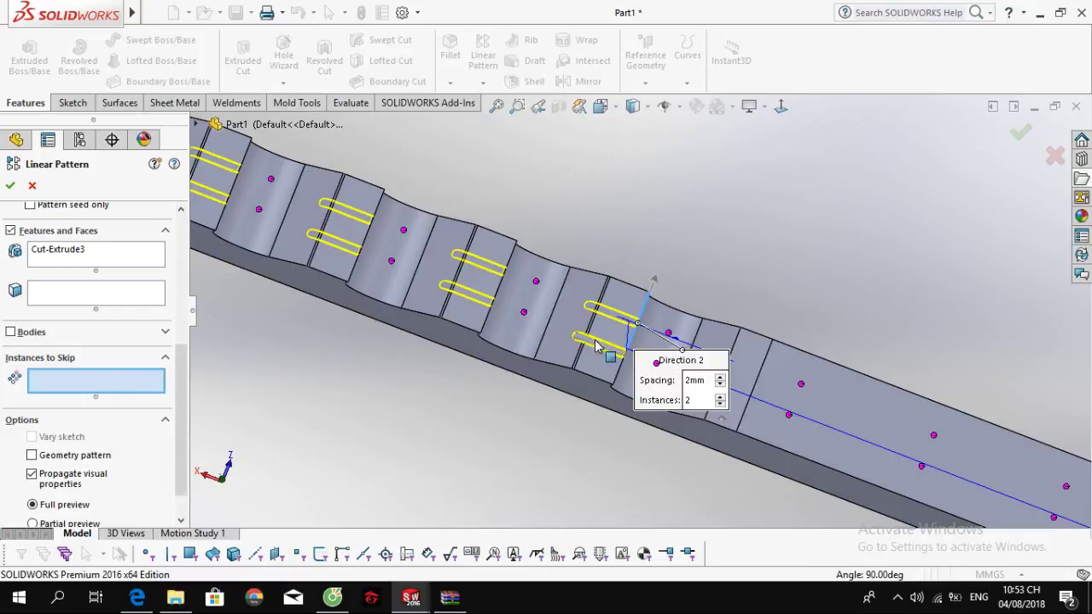
left_click(670, 335)
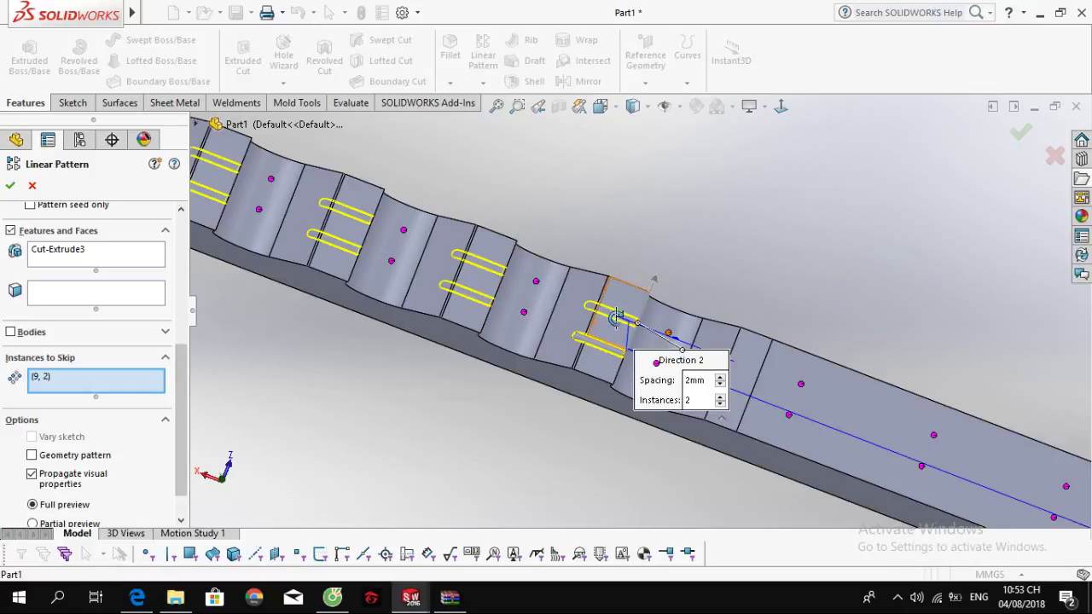
middle_click_drag(617, 325, 635, 340)
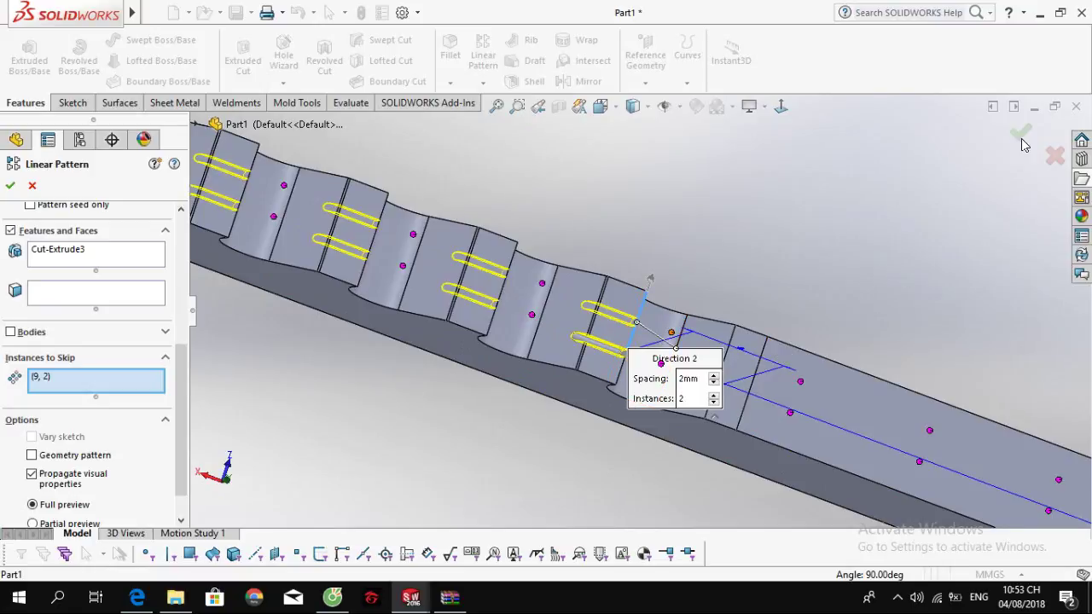
key("Return")
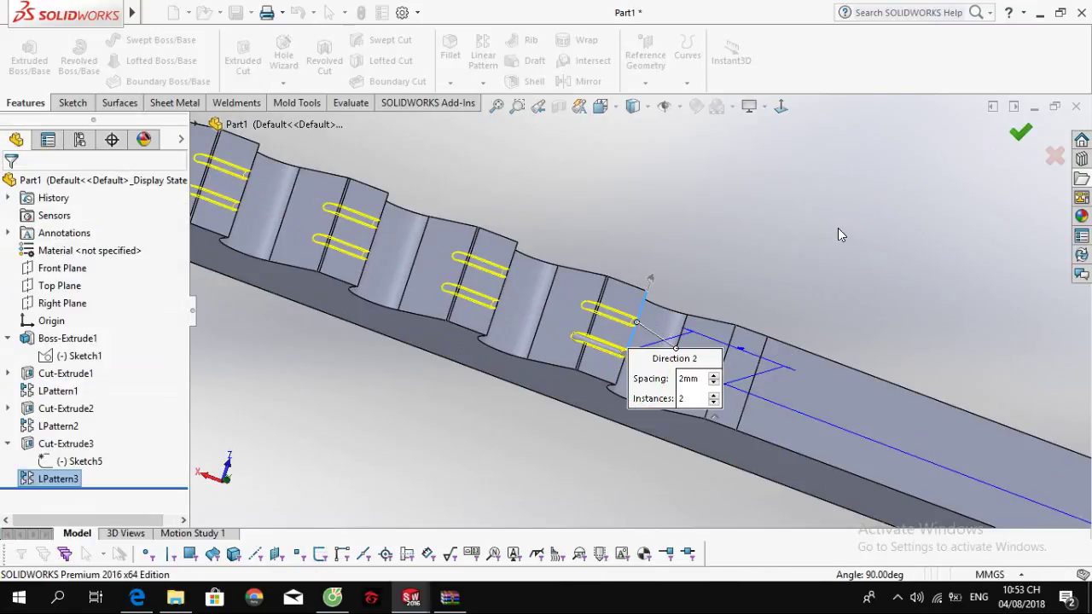
Step: Reopen the notch pattern for editing and remove instance (9, 2) from the instances to skip
left_click(27, 479)
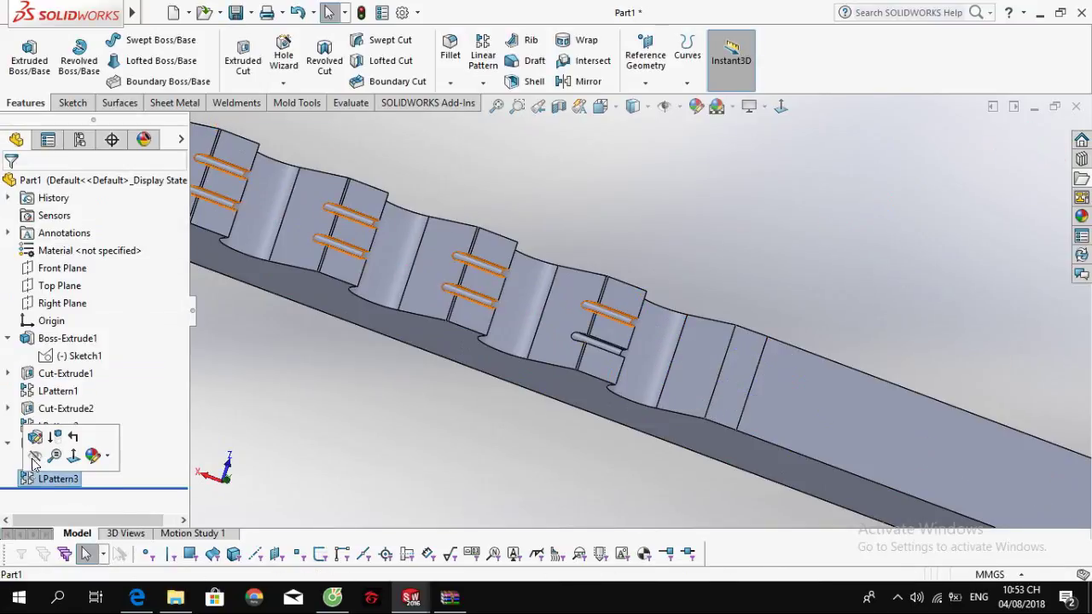
left_click(34, 437)
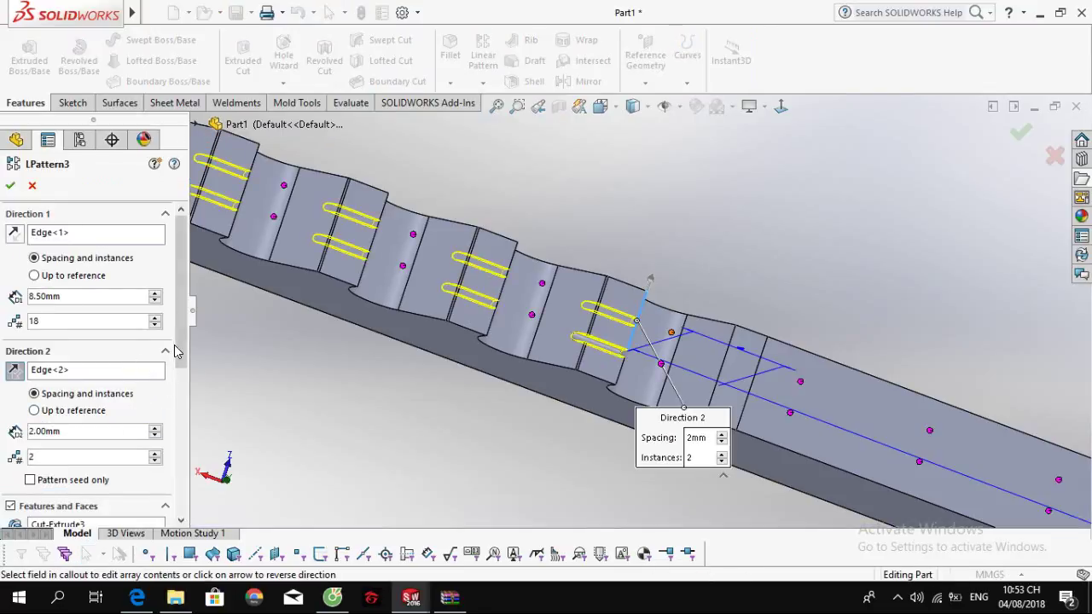
left_click_drag(177, 345, 184, 452)
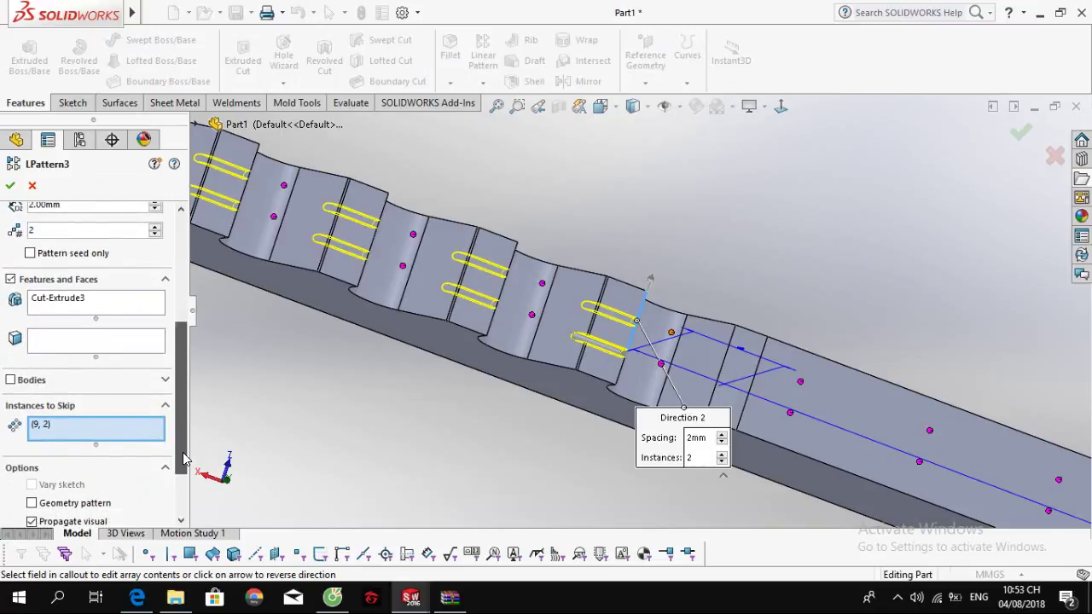
left_click(69, 426)
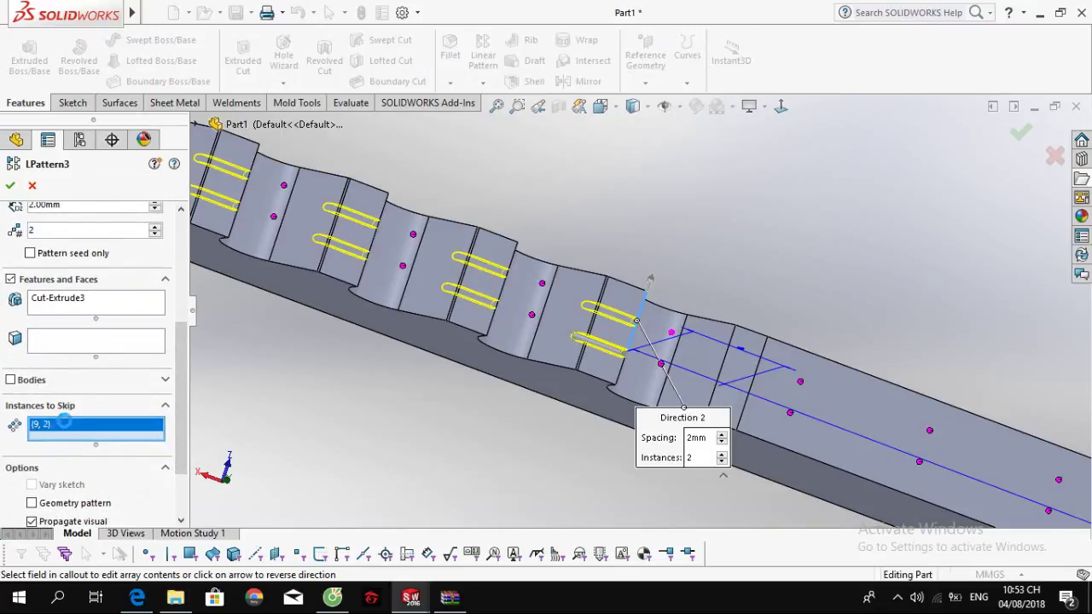
key("Delete")
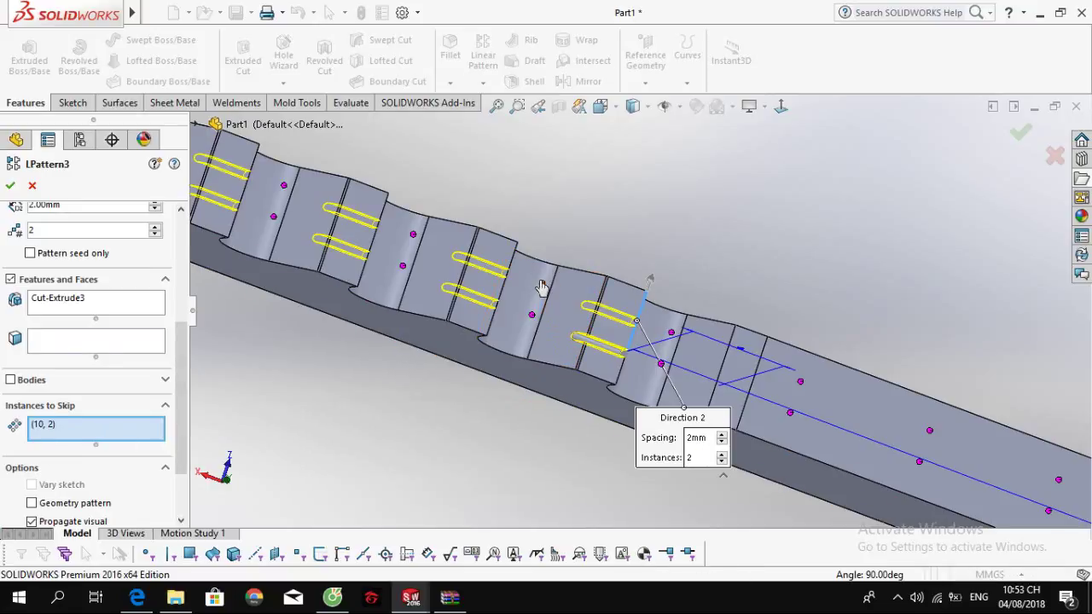
Step: Try different instances to skip in the notch pattern, such as (11, 2), and restore them
left_click(670, 329)
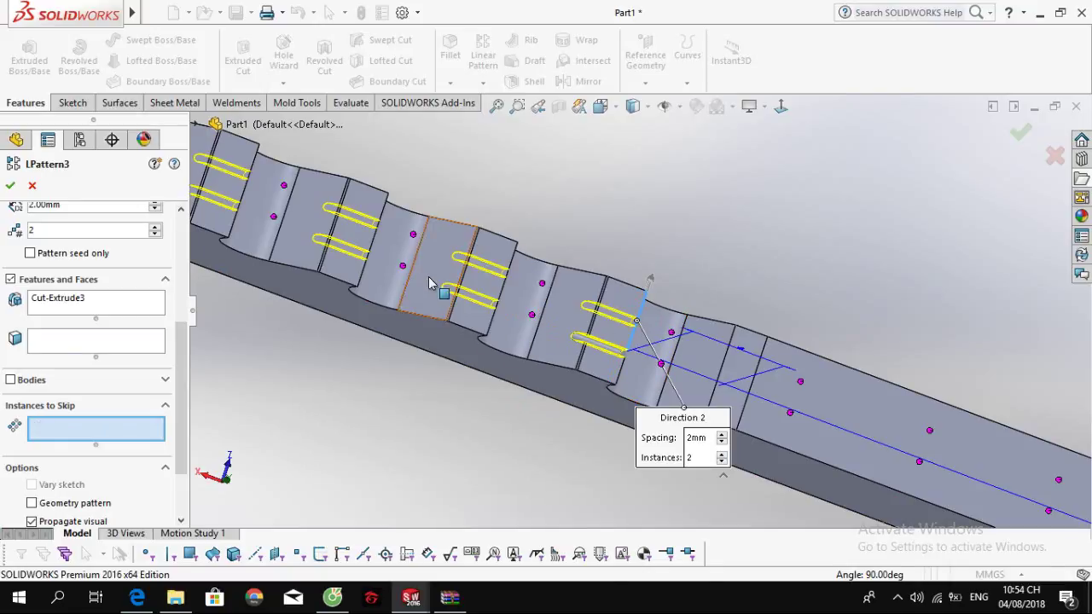
left_click(410, 233)
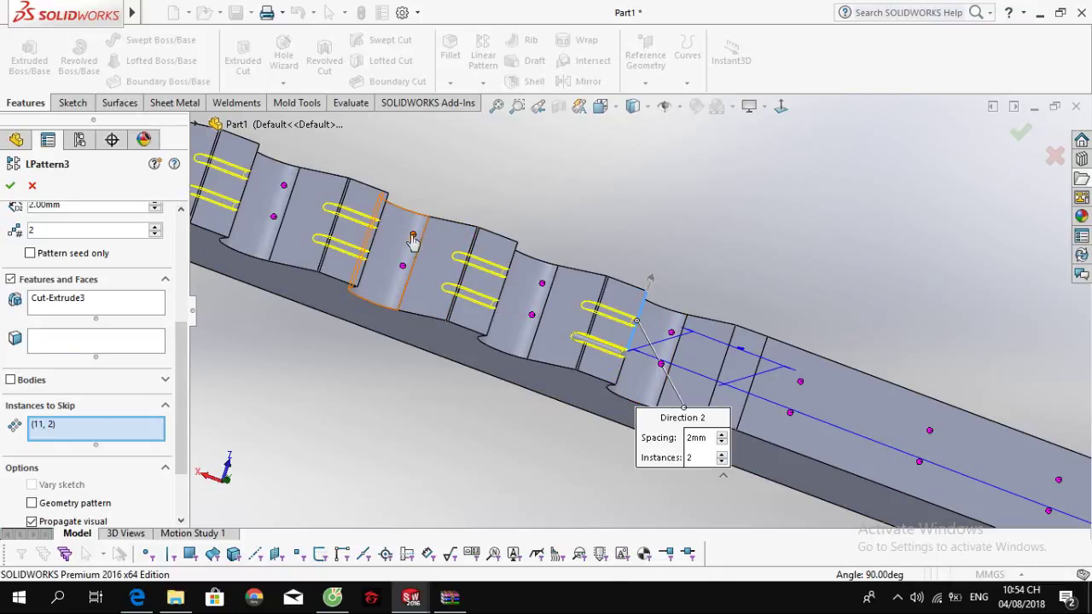
left_click(411, 237)
left_click(400, 265)
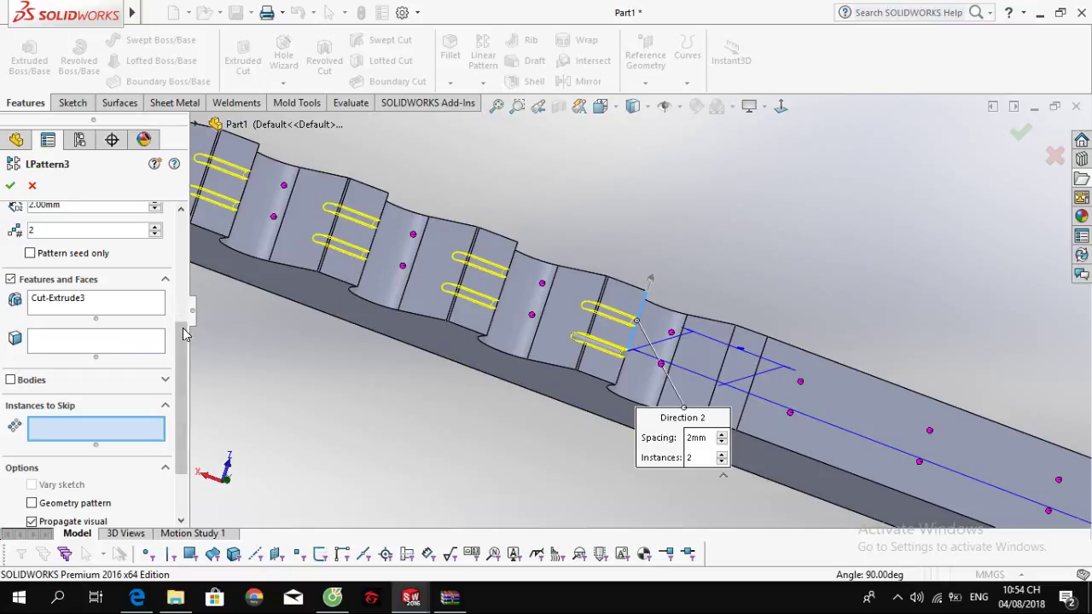
Step: Try patterning only the seed in Direction 2 of the notch pattern, and switch the option back off
left_click(102, 258)
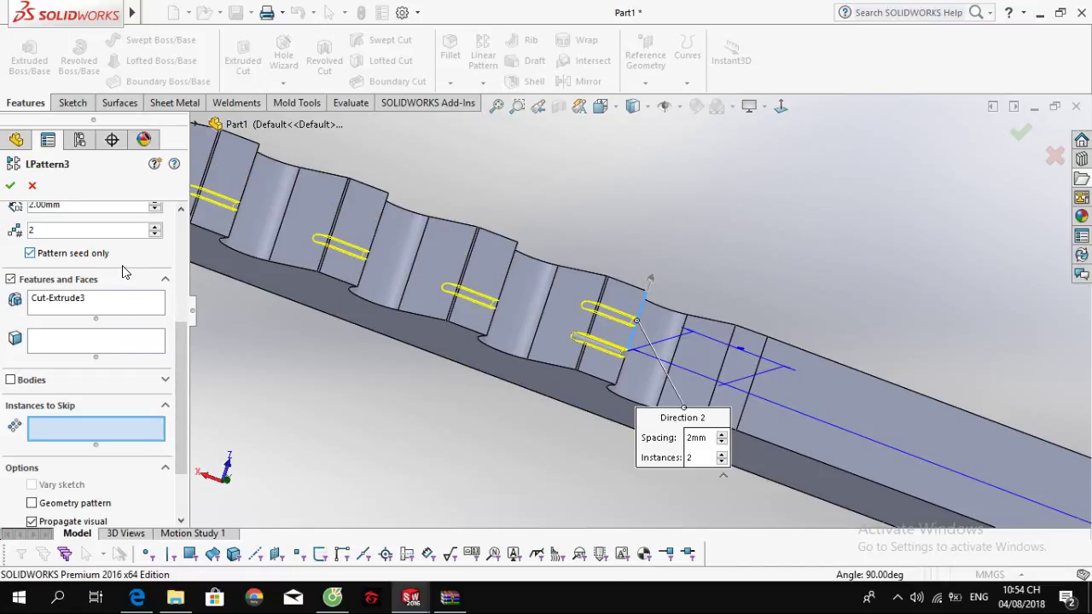
scroll(181, 345, "up", 1)
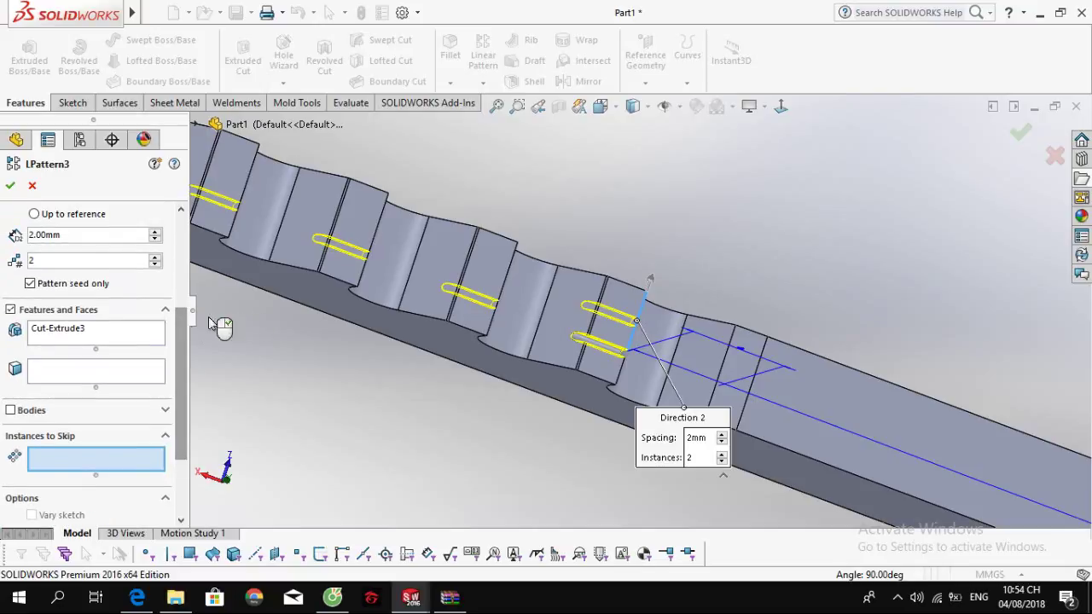
left_click(507, 279)
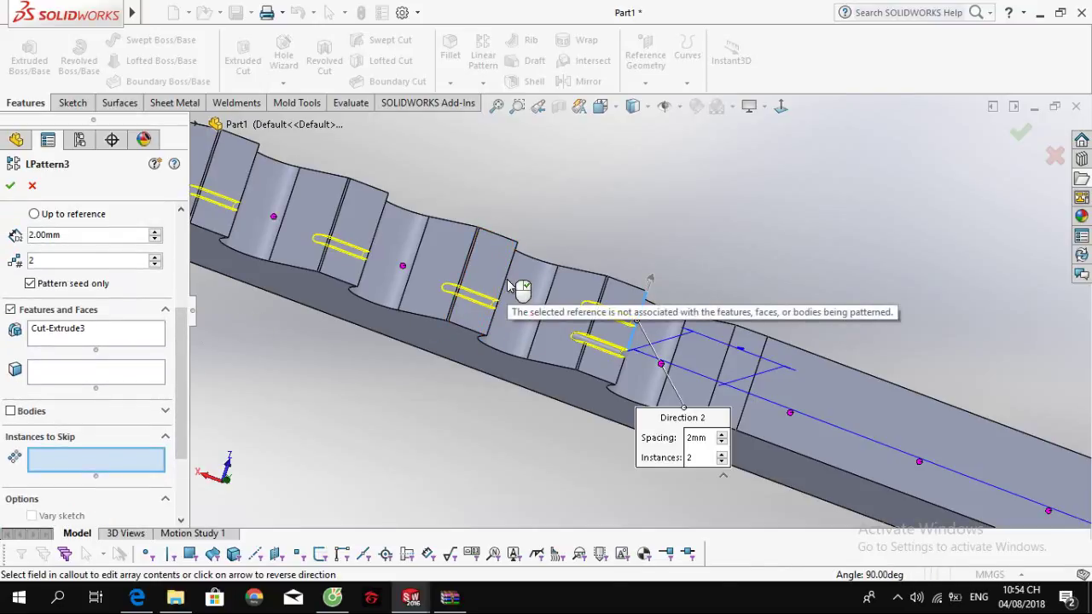
left_click(507, 279)
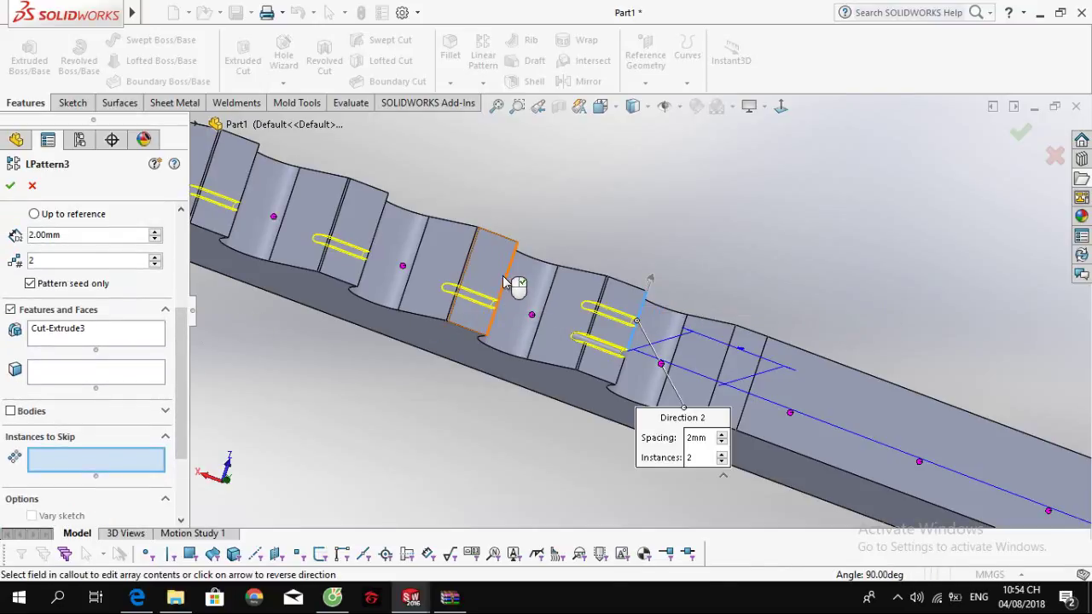
left_click(503, 281)
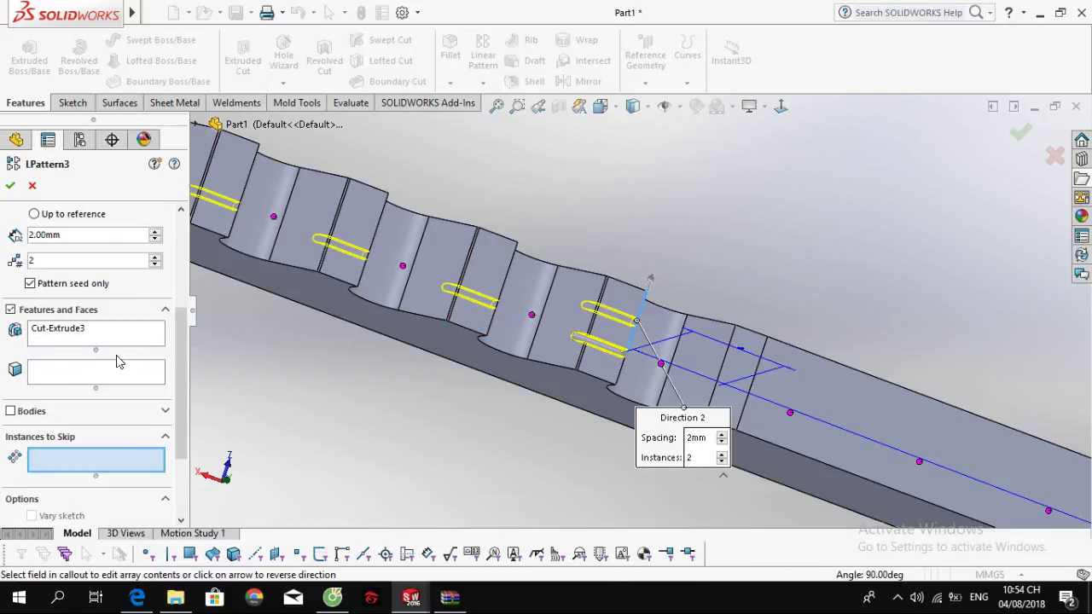
left_click_drag(178, 329, 176, 309)
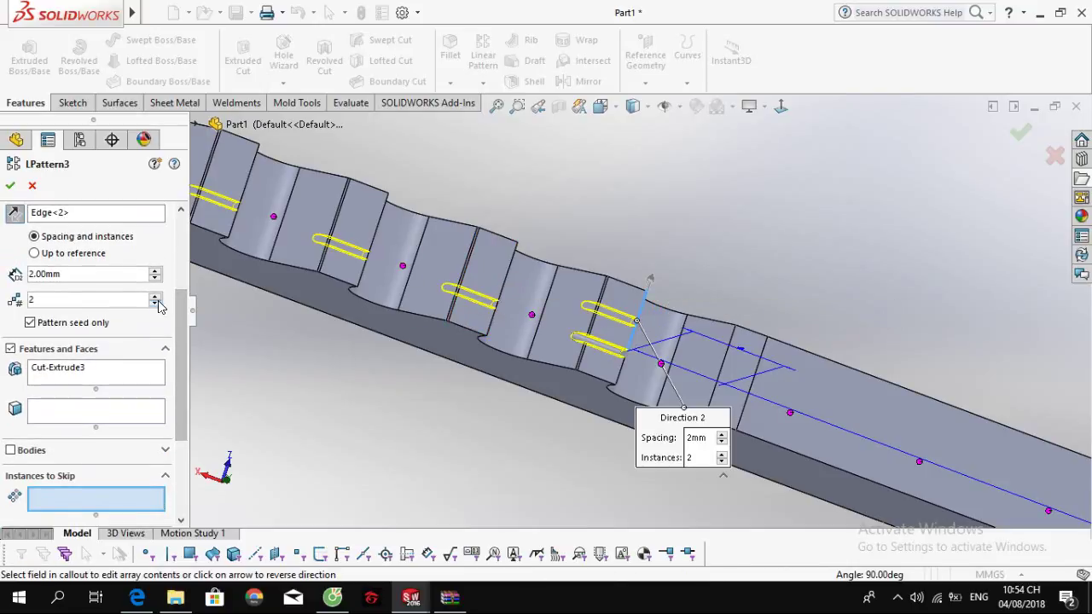
left_click(70, 322)
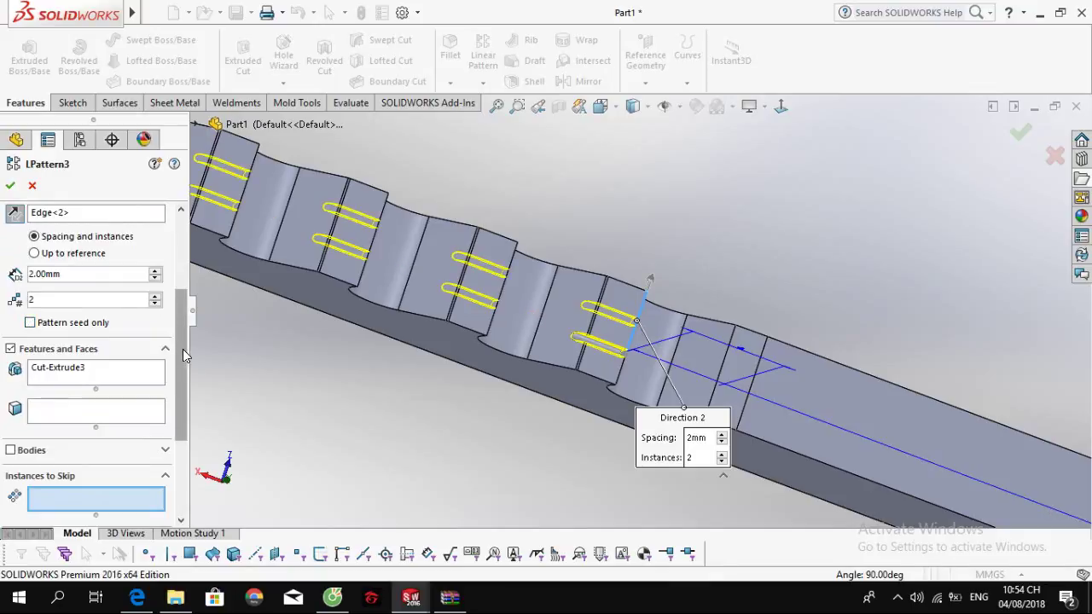
left_click_drag(183, 349, 178, 430)
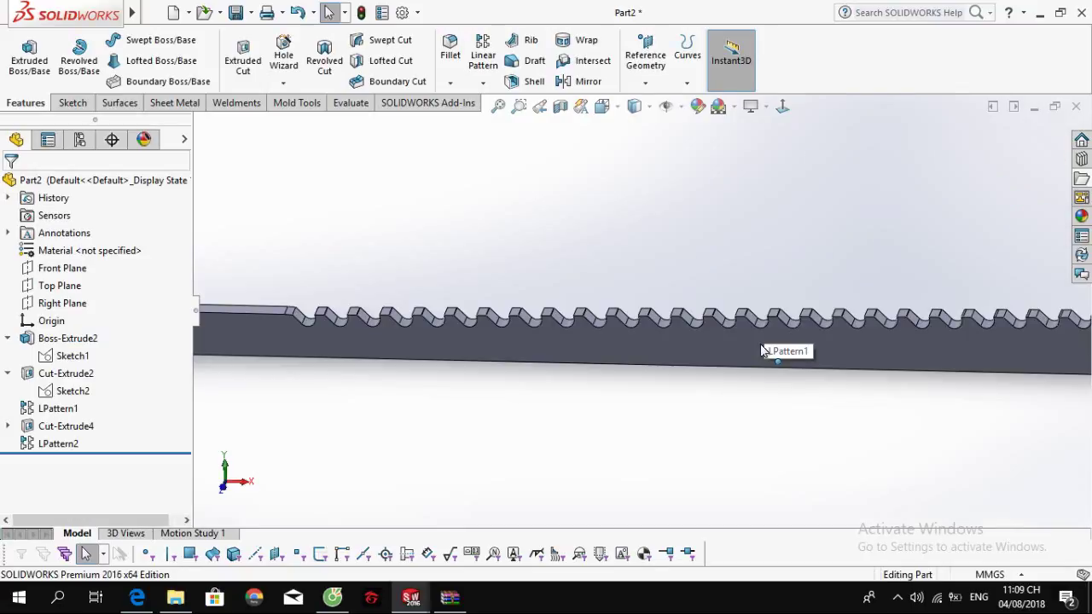
left_click(900, 598)
left_click(897, 598)
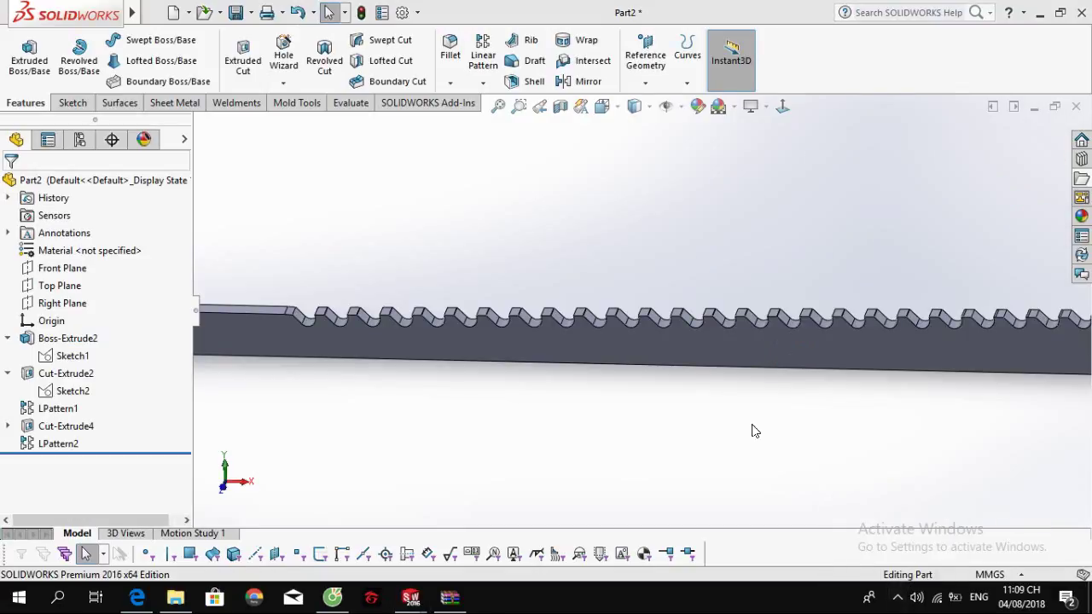
Step: Create a reference plane parallel to the Right Plane through the corner vertex where the raised flat meets the first tooth slope
scroll(646, 312, "up", 4)
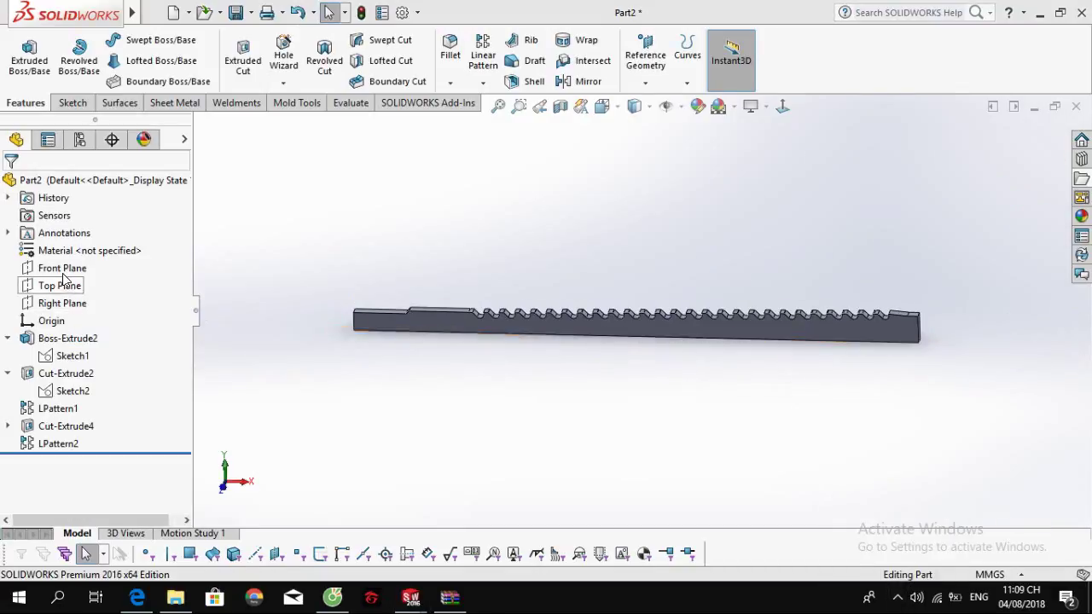
left_click(57, 307)
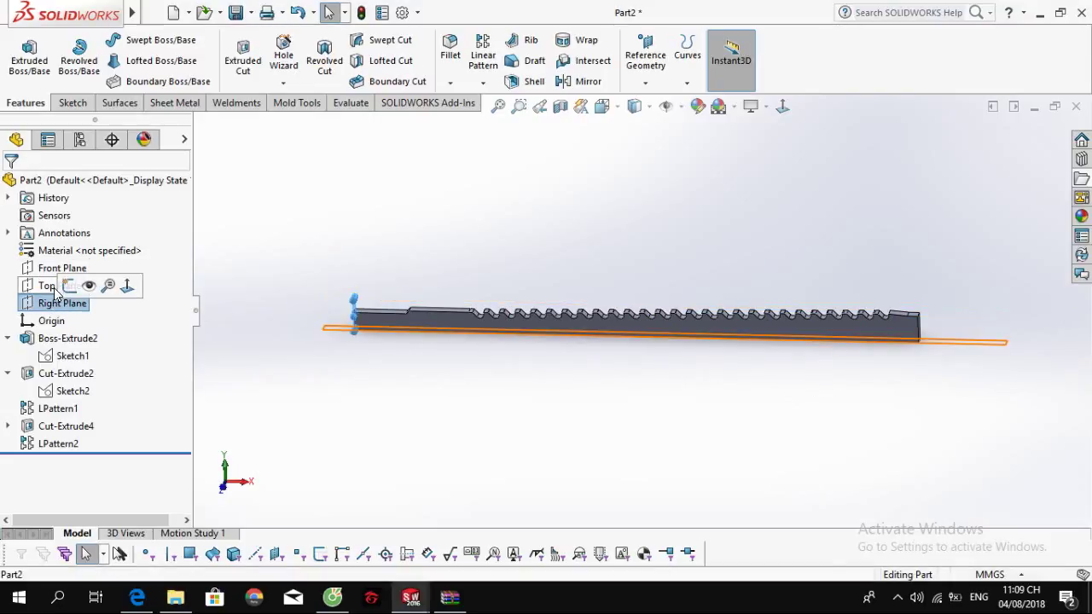
left_click(500, 194)
left_click(644, 84)
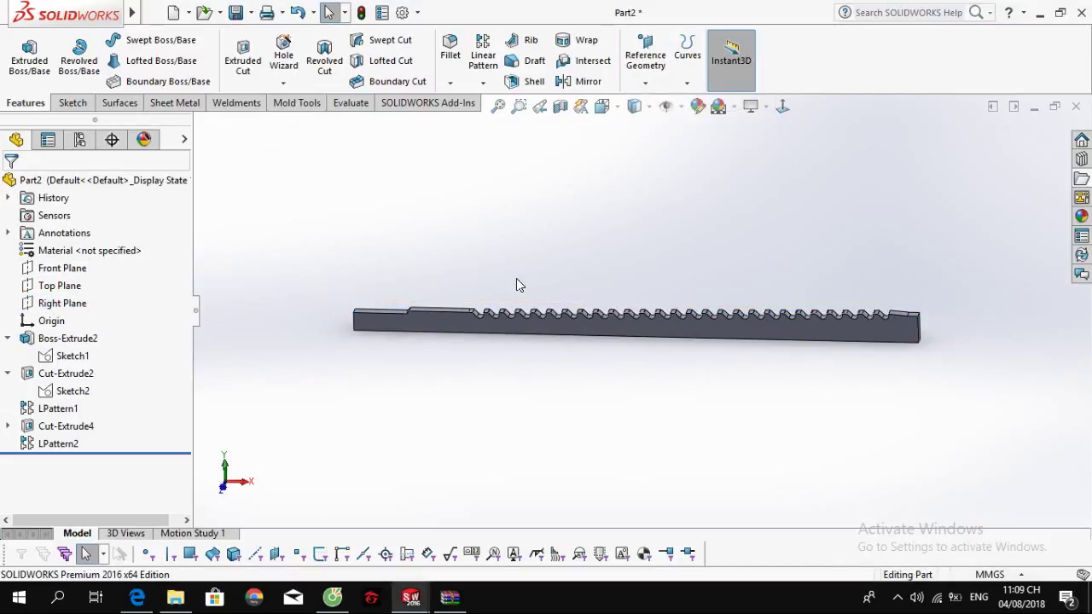
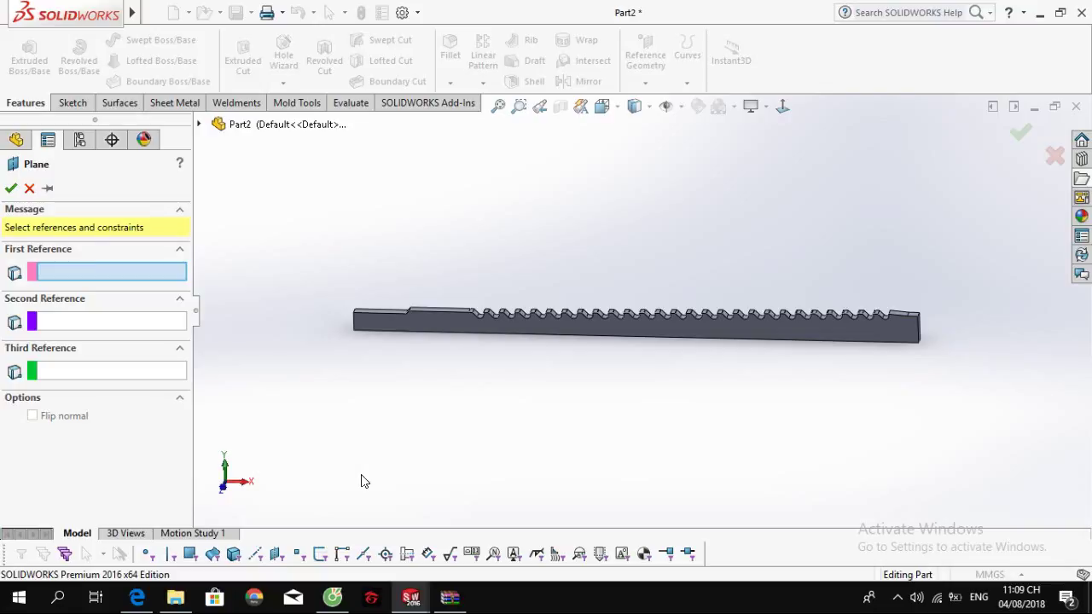
left_click(200, 124)
left_click(271, 248)
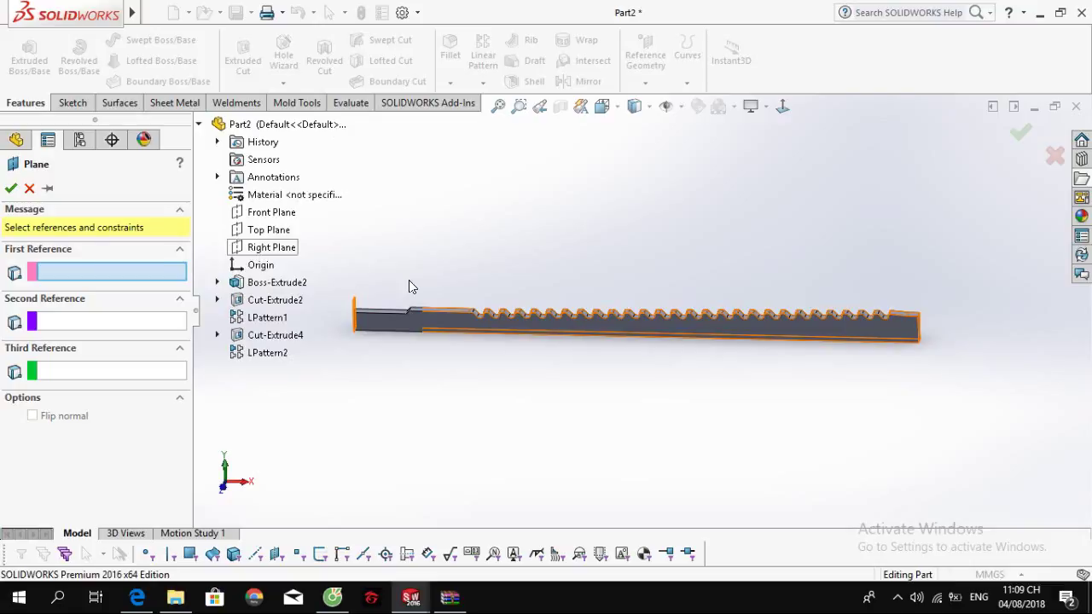
scroll(529, 318, "down", 5)
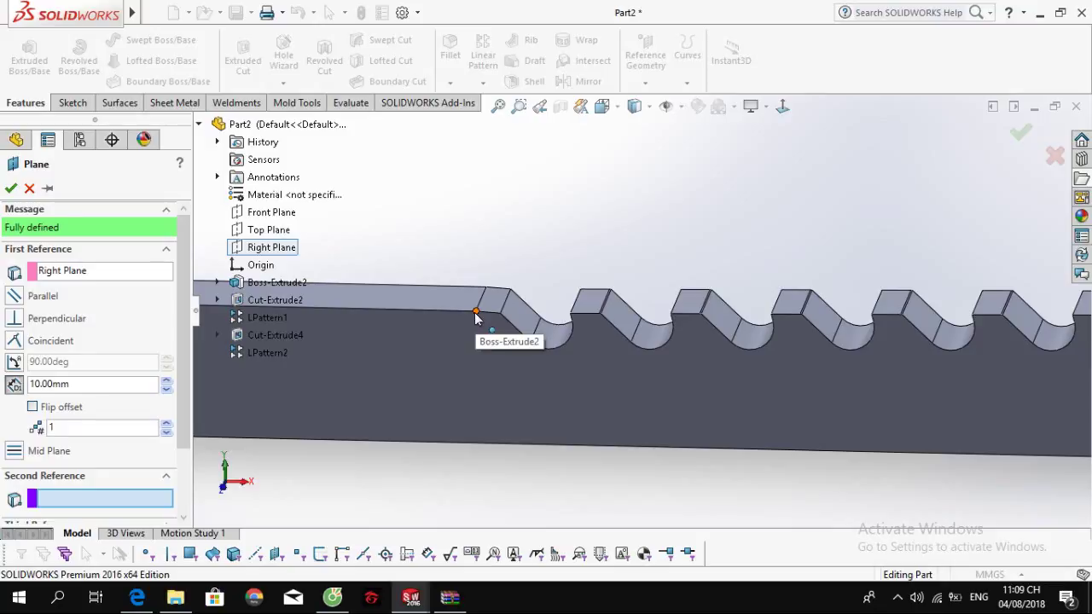
left_click(475, 313)
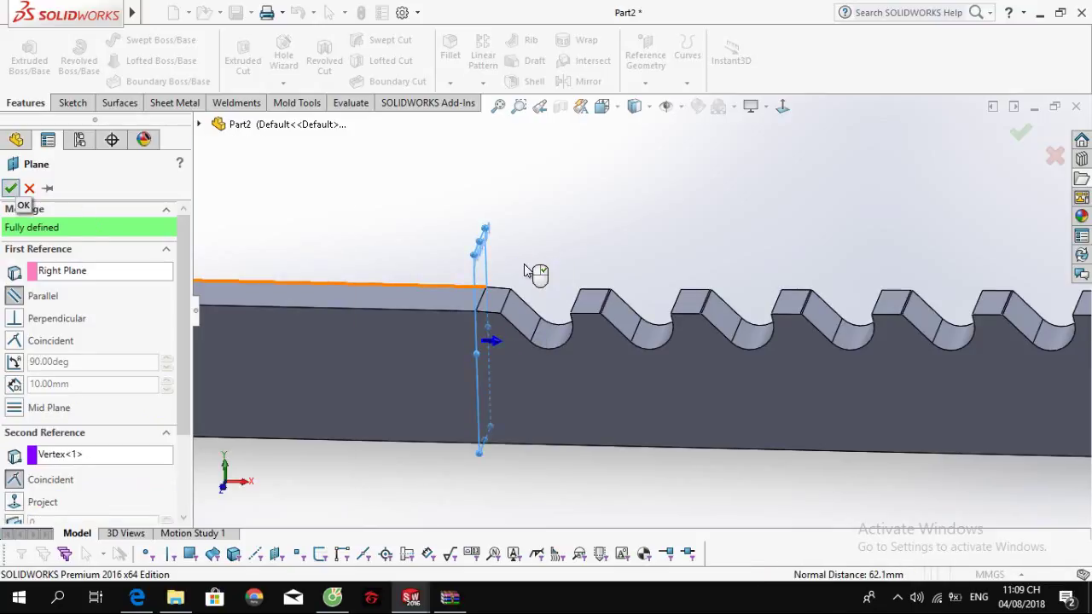
key("Return")
Step: Start a sketch on the new reference plane and orient the view normal to it
mouse_move(568, 247)
middle_mouse_down()
mouse_move(597, 237)
mouse_move(556, 265)
middle_mouse_up()
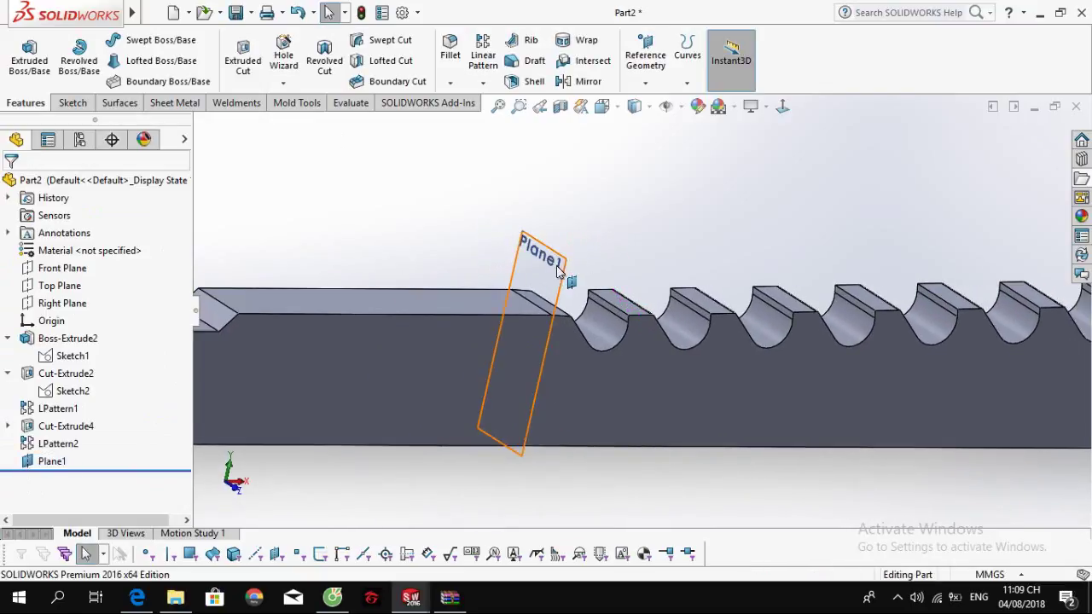
left_click(556, 265)
left_click(613, 225)
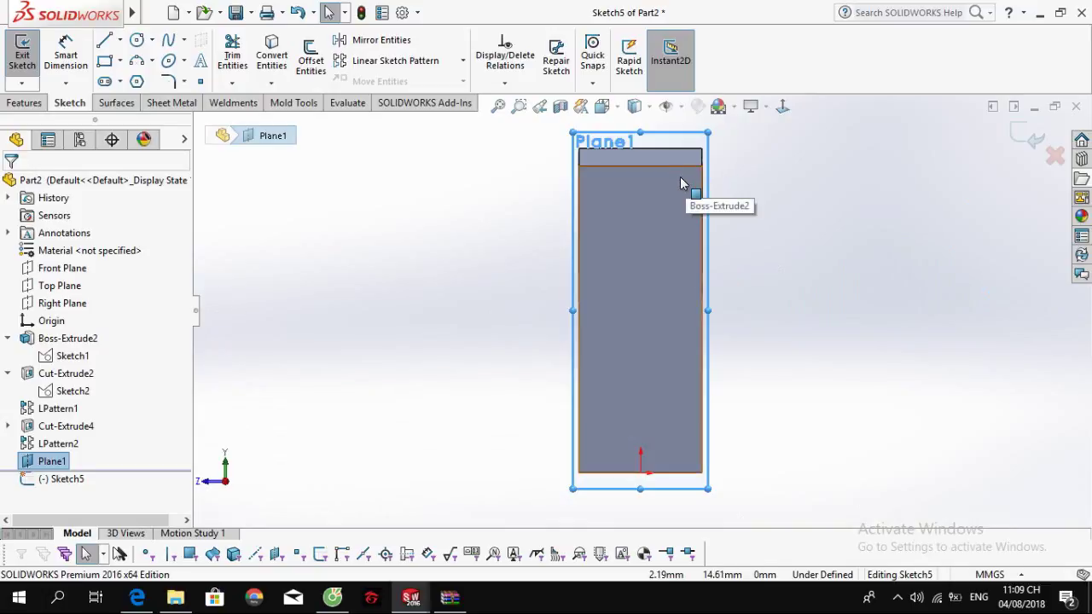
left_click(782, 107)
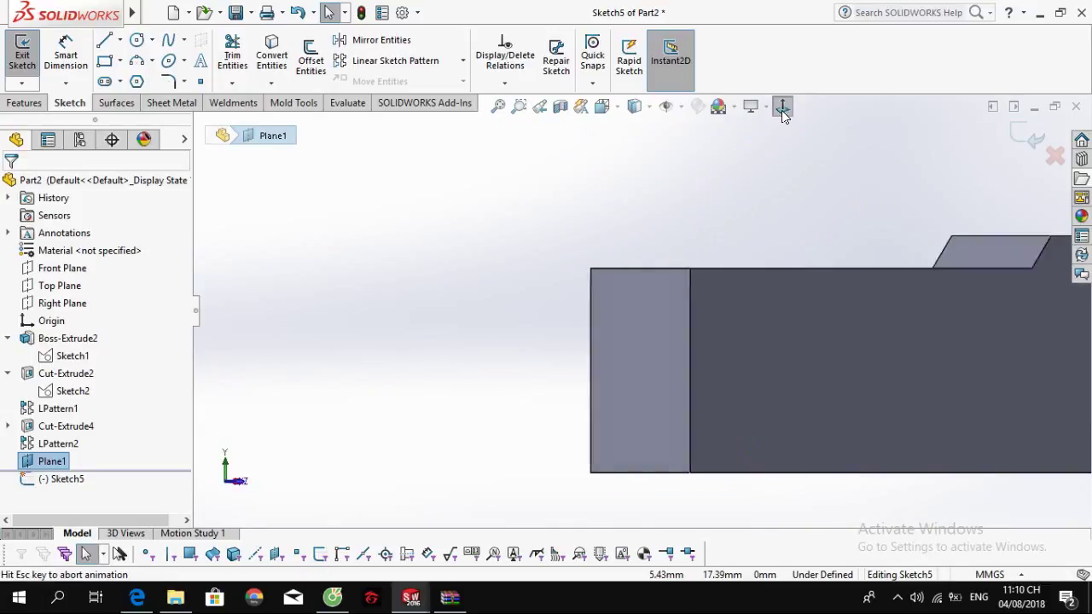
scroll(657, 222, "up", 4)
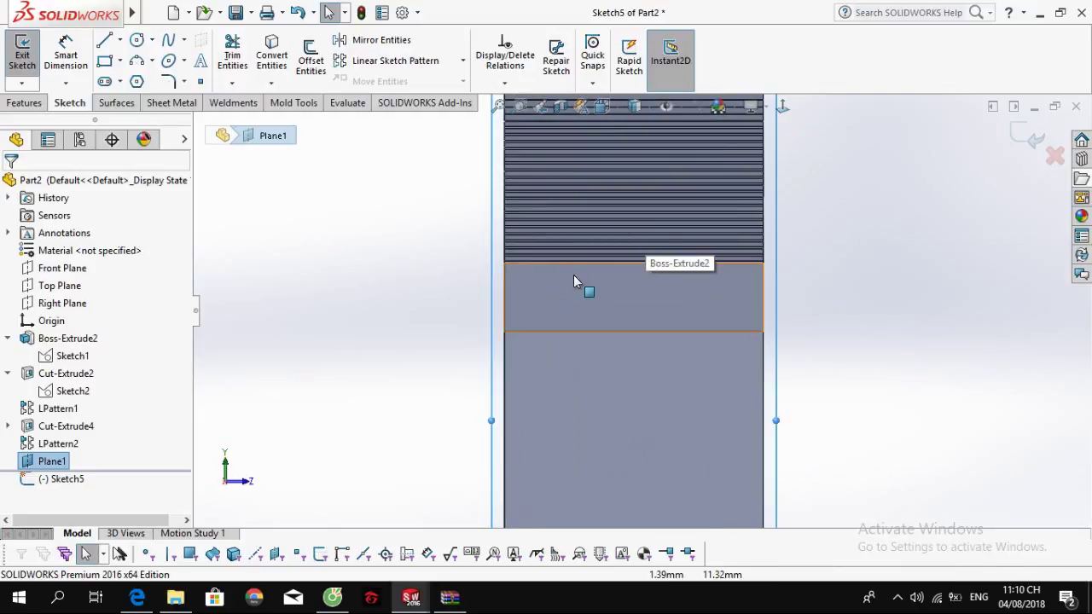
Step: Sketch a straight slot beside the body, about 2.4 mm between centres and 1.5 mm wide, and make its centreline vertical
left_click(104, 81)
left_click(303, 222)
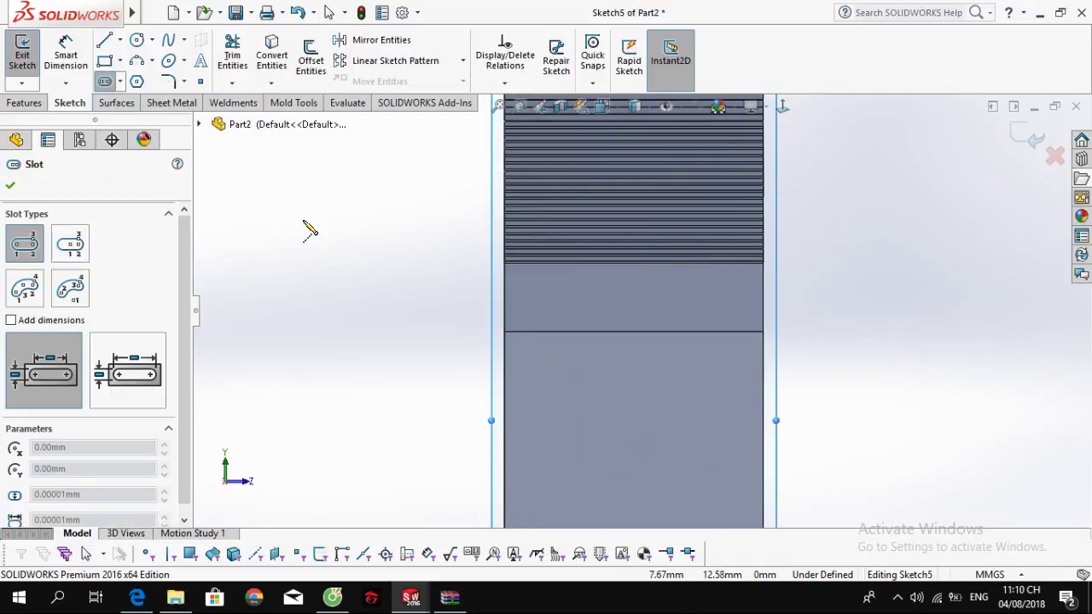
left_click(296, 322)
left_click(333, 316)
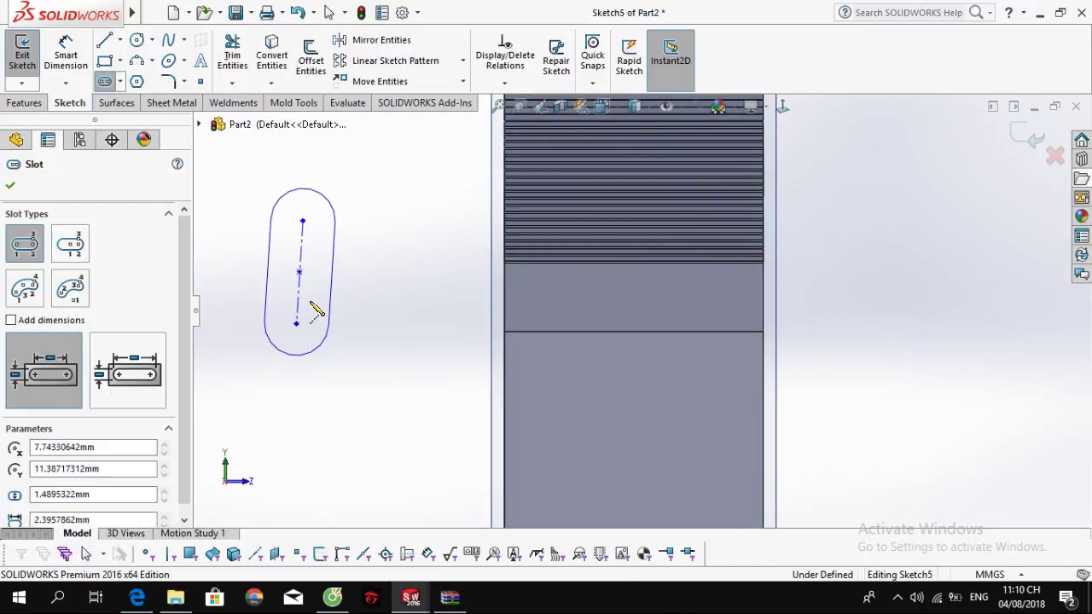
key("Escape")
left_click(300, 299)
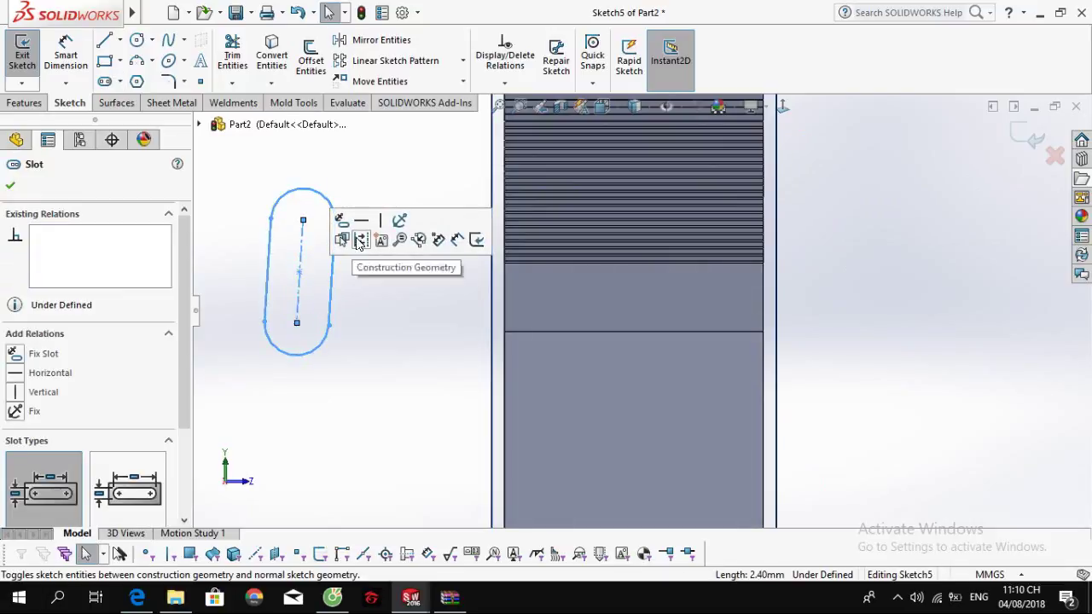
left_click(382, 222)
left_click(408, 226)
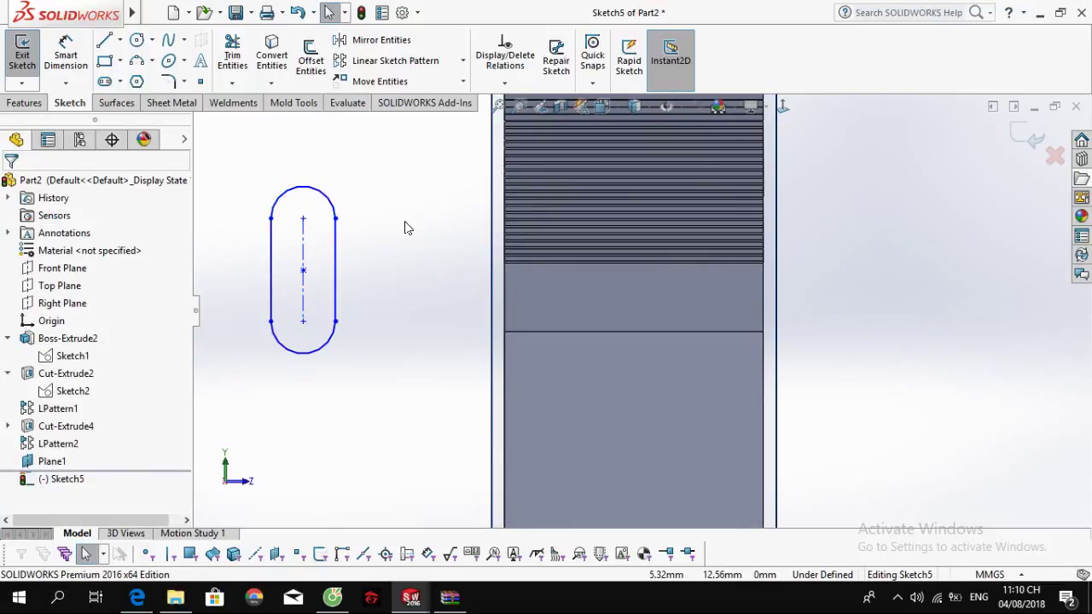
Step: Draw a horizontal line across the upper half of the slot, extending past both of its sides
key("l")
left_click(396, 251)
left_click(289, 252)
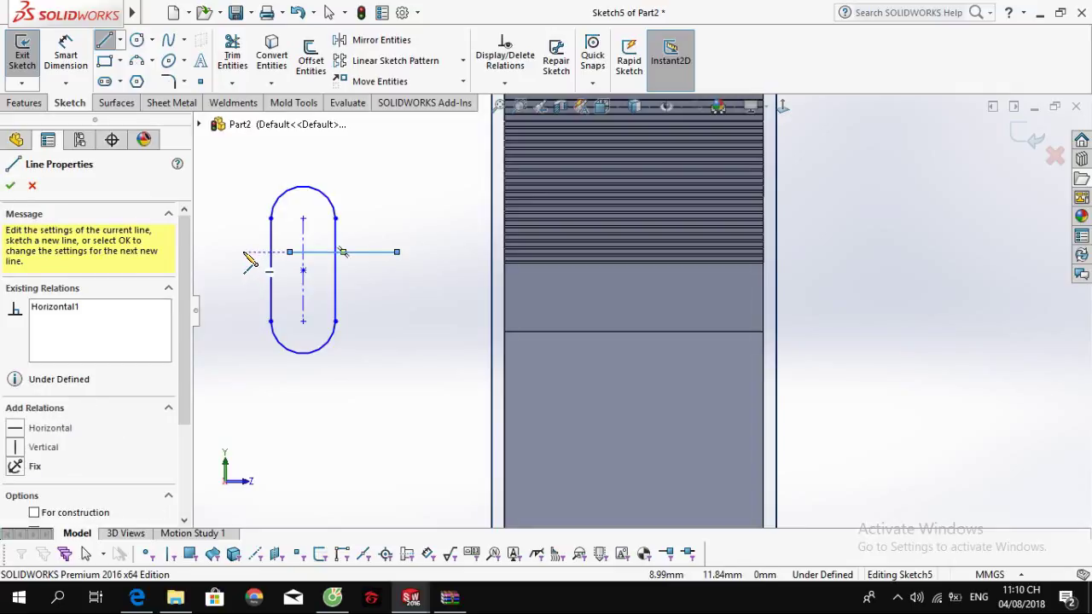
key("Escape")
left_click_drag(290, 253, 260, 254)
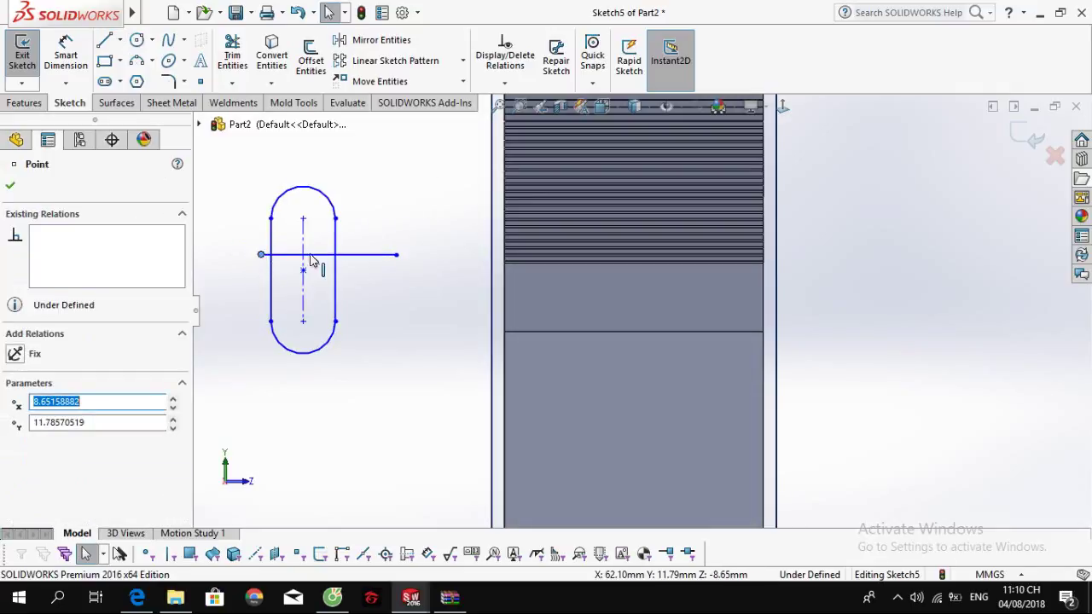
Step: Trim away the part of the slot above the horizontal line, leaving a U-shaped profile
key("t")
mouse_move(359, 236)
left_mouse_down()
mouse_move(326, 237)
mouse_move(316, 196)
mouse_move(324, 201)
left_mouse_up()
left_click(570, 297)
key("Escape")
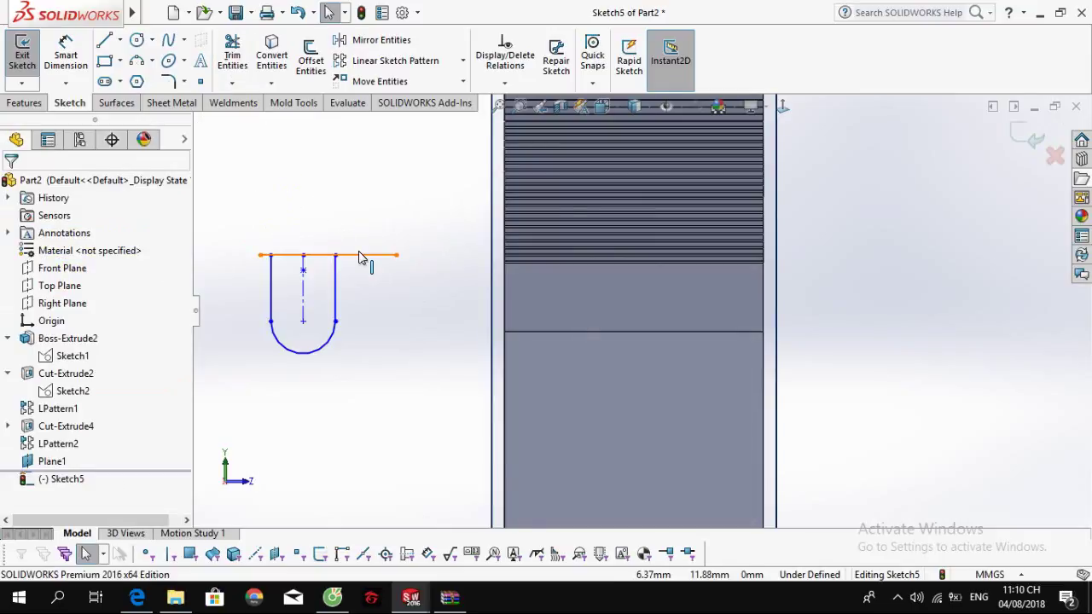
Step: Delete the leftover horizontal line above the U-shaped profile and make both of its straight sides vertical
left_click(362, 255)
key("Delete")
left_click(335, 290)
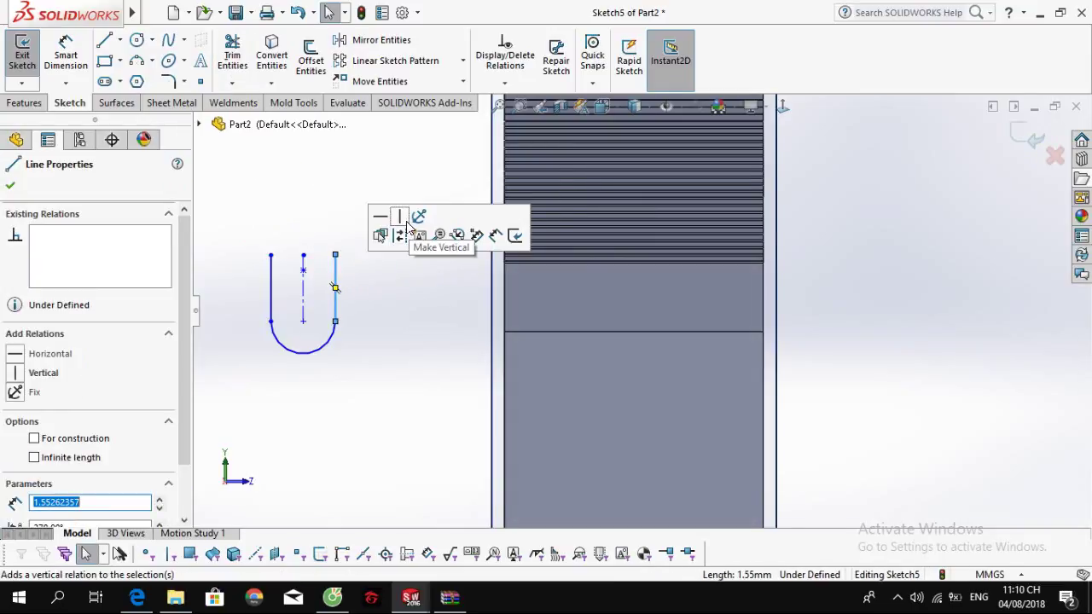
left_click(394, 303)
left_click(270, 288)
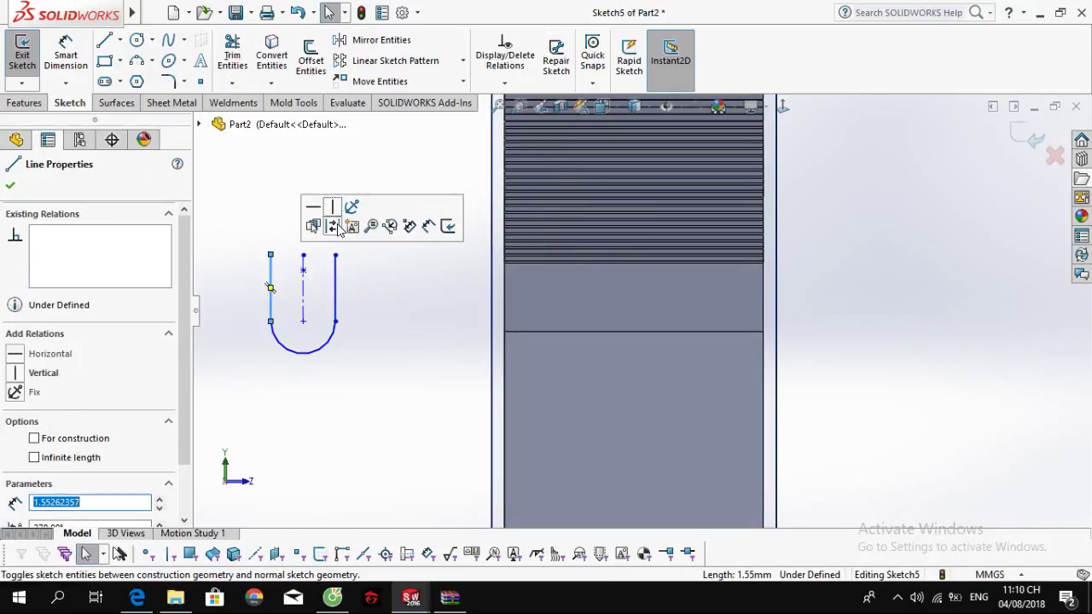
left_click(361, 344)
Step: Make the bottom arc tangent to both straight sides of the U and remove the vertical centreline
left_click_drag(360, 343, 322, 310)
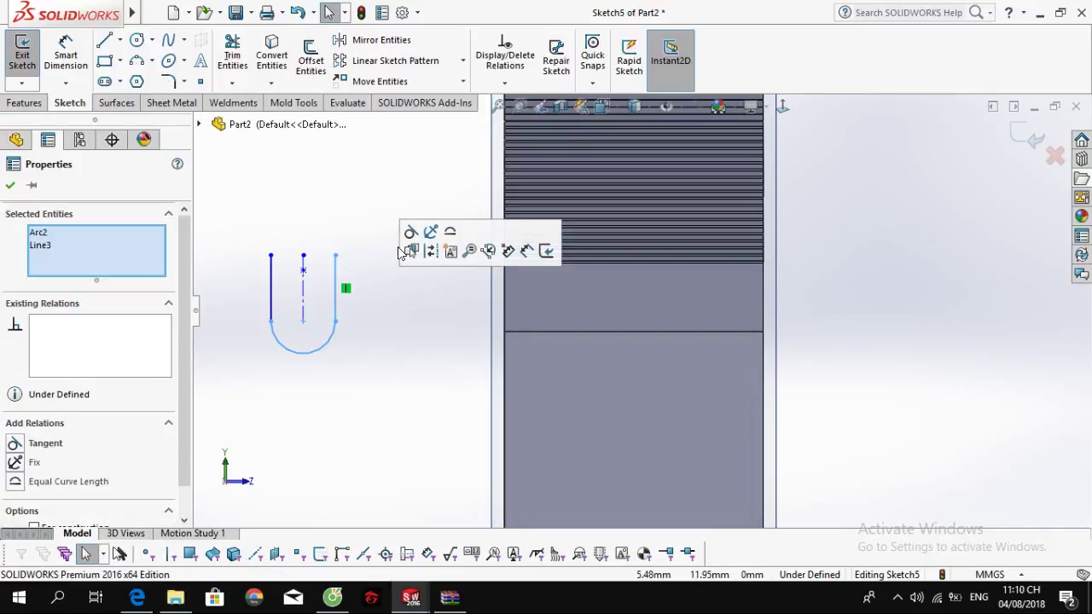
left_click(411, 233)
left_click(321, 339)
left_click_drag(252, 316, 250, 299)
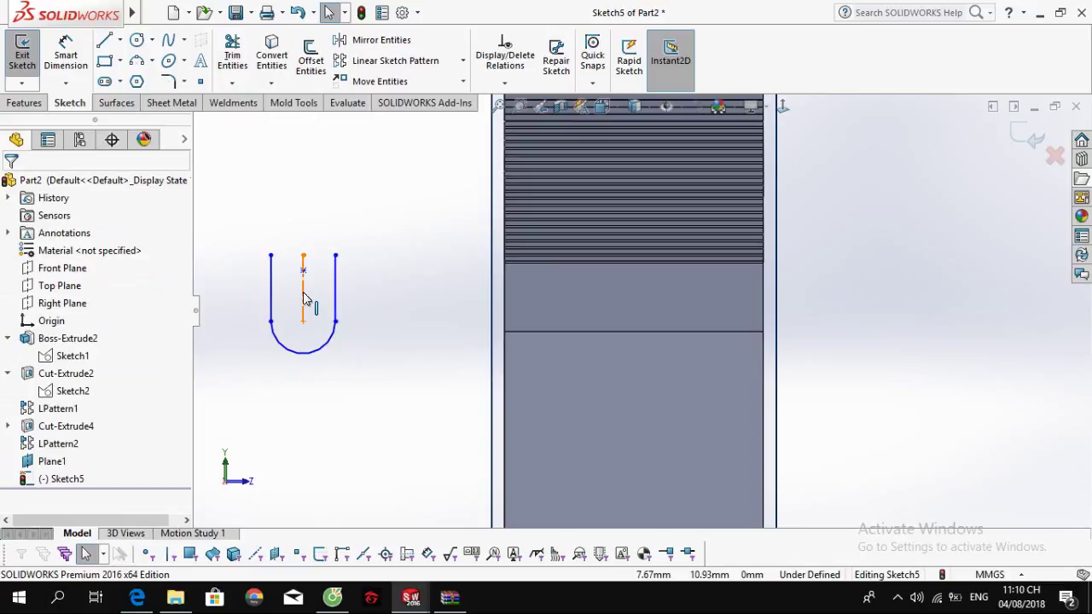
key("Escape")
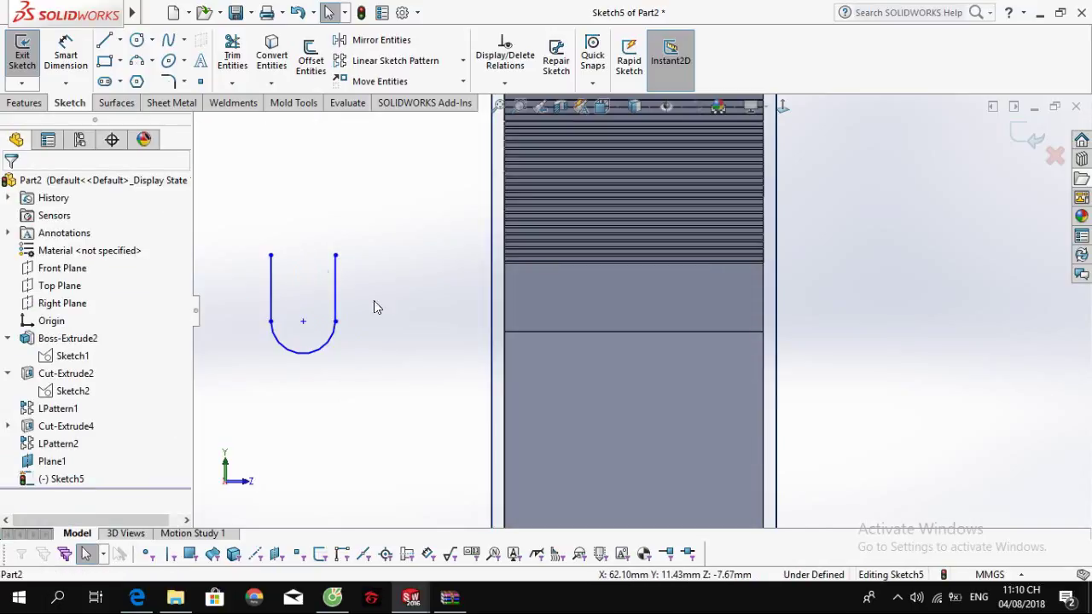
left_click_drag(381, 370, 235, 253)
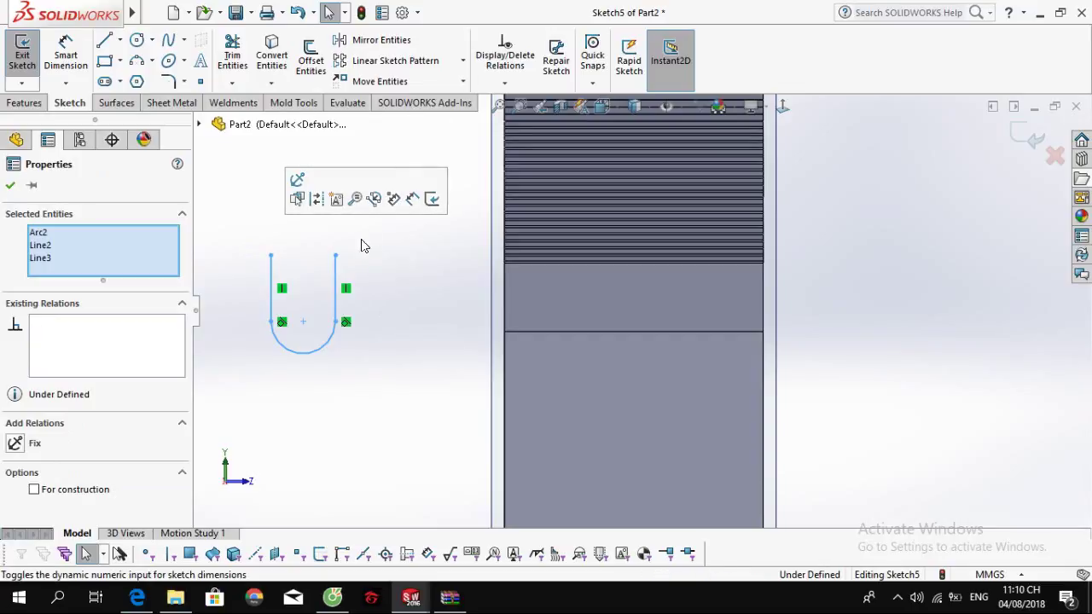
left_click(381, 275)
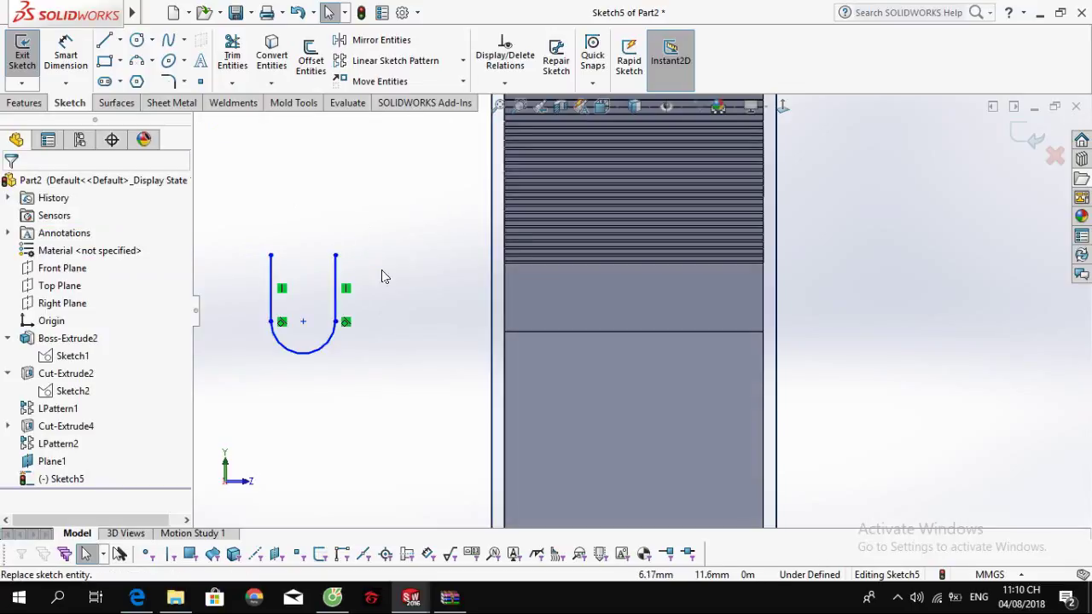
Step: Dimension the radius of the U's bottom arc as 0.25 mm
right_click_drag(382, 276, 404, 187)
left_click(313, 349)
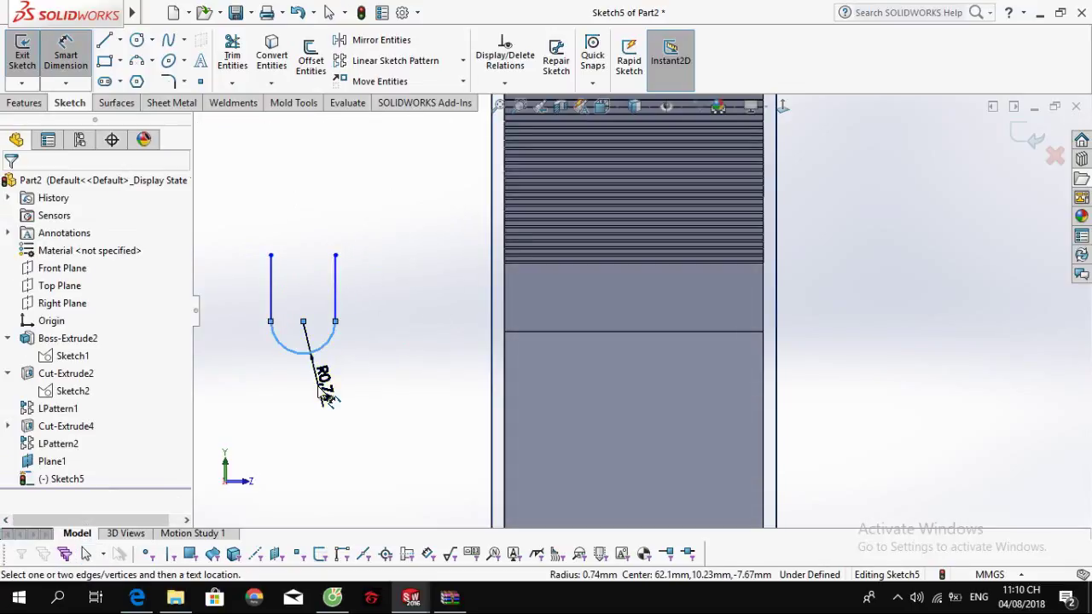
left_click(320, 390)
key("Return")
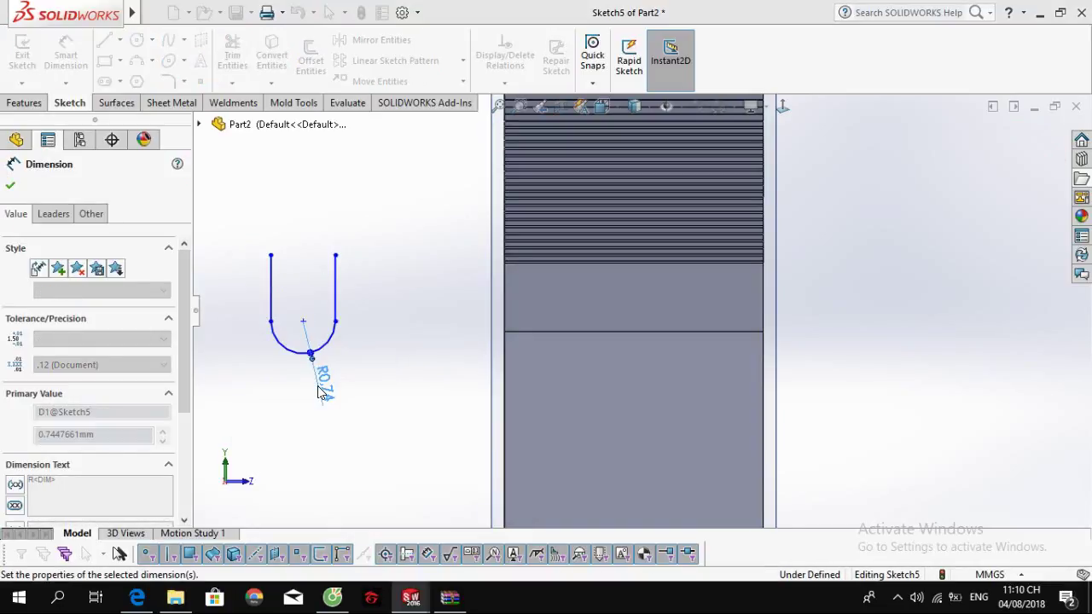
Step: Dimension the length of the U's straight side nearest the body as 0.5 mm
scroll(256, 306, "down", 4)
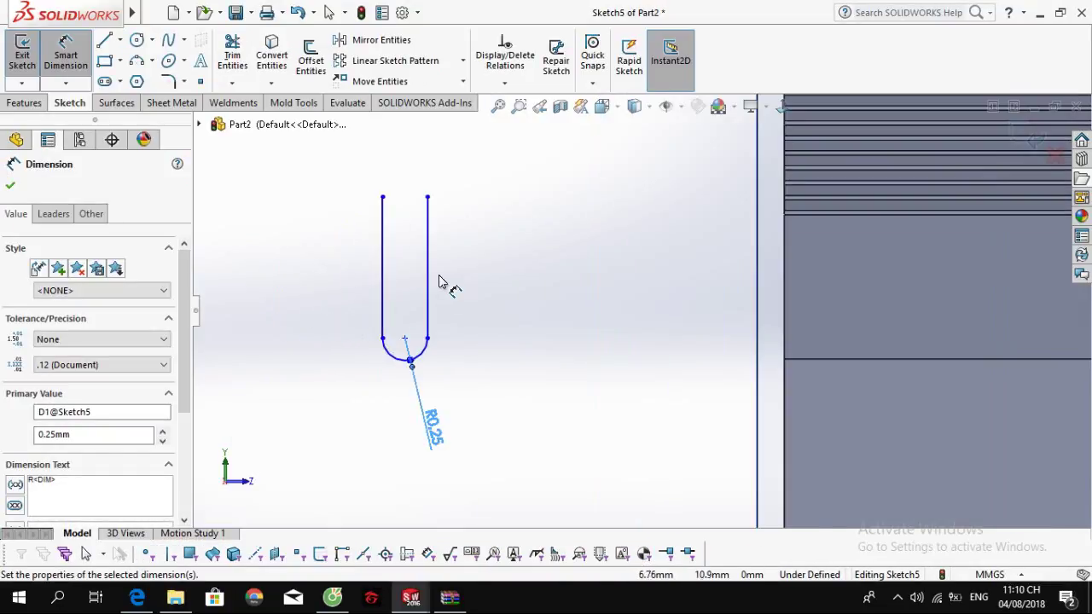
left_click(429, 299)
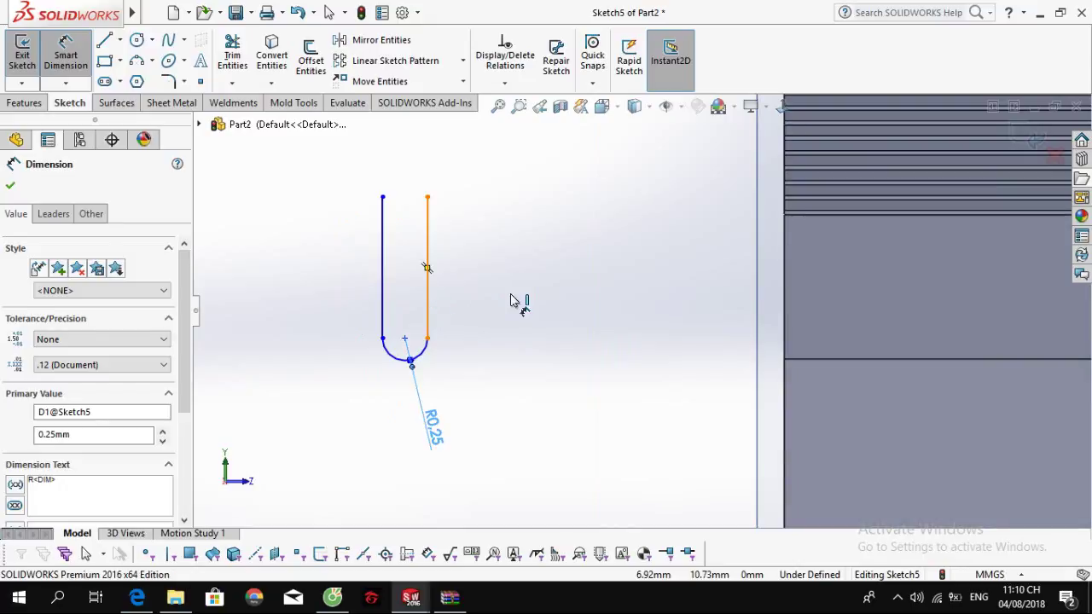
left_click(517, 294)
type("0.5")
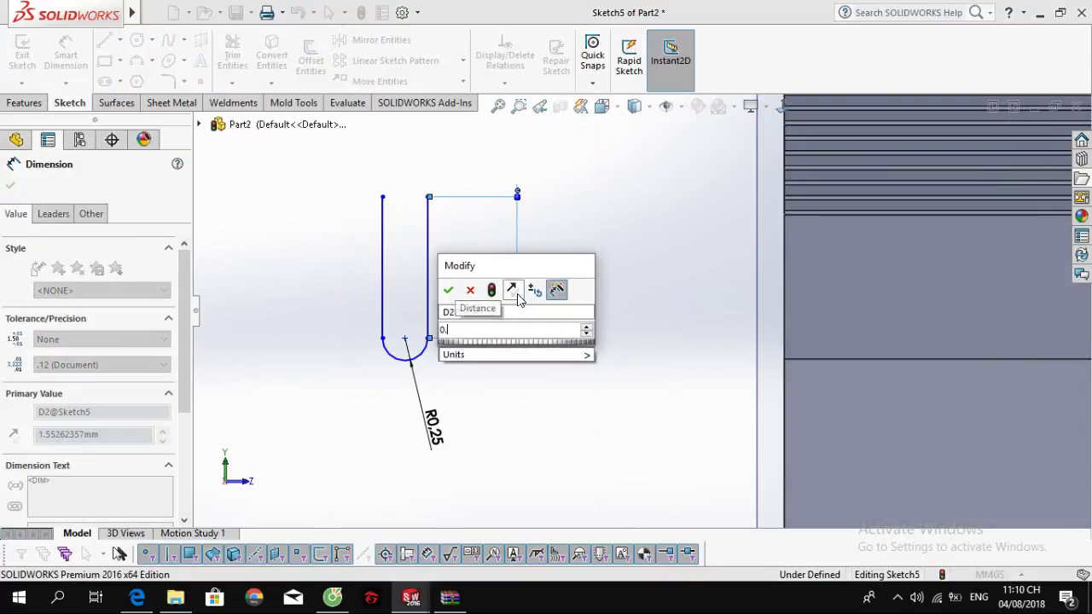
key("Return")
left_click(419, 271)
key("Escape")
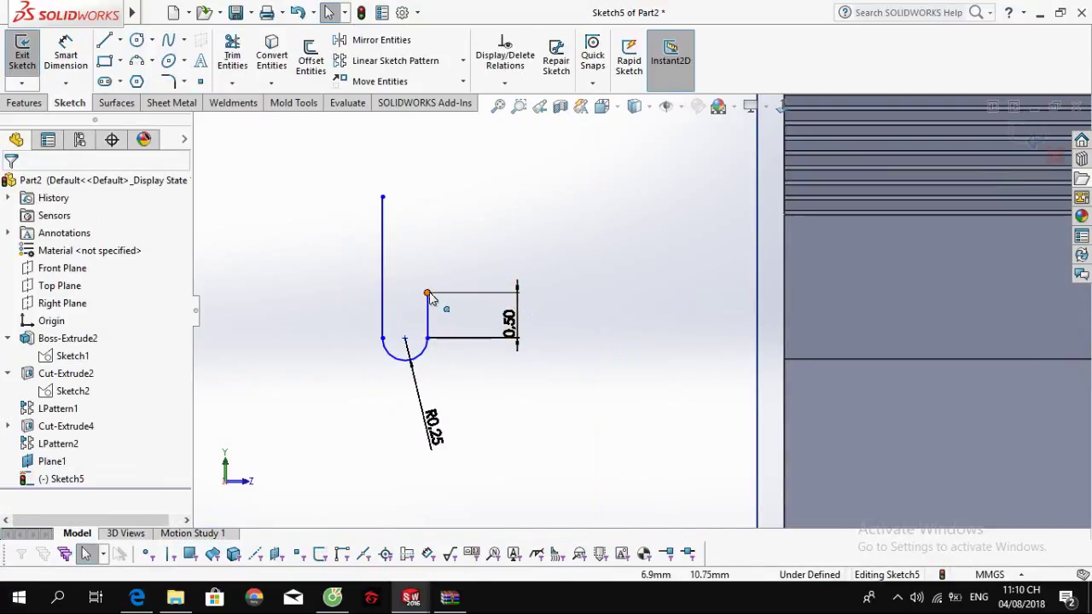
Step: Make the two straight sides of the U equal in length
left_click(428, 305)
left_click(383, 295, "ctrl")
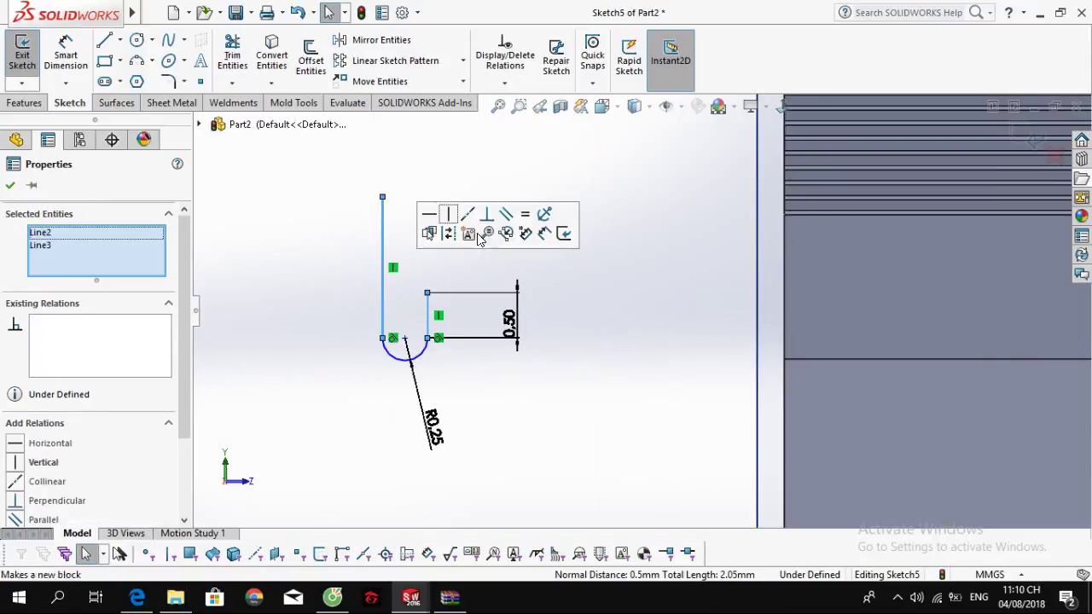
left_click(525, 213)
left_click(605, 344)
Step: Make the U's upper endpoint coincident with the horizontal edge just below the teeth and slide the profile along it onto the body
left_click(427, 293)
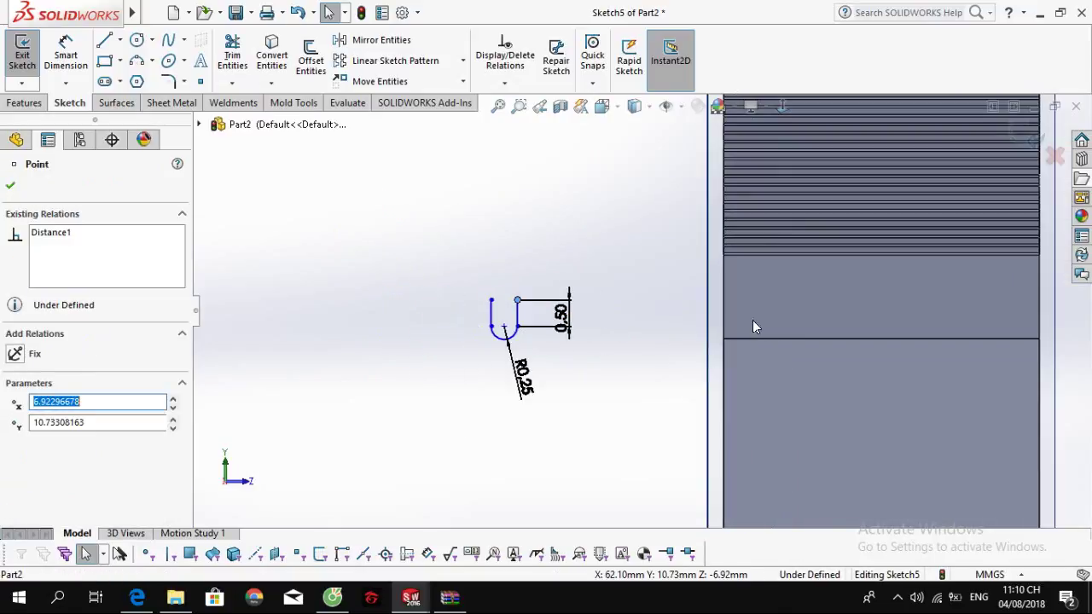
scroll(823, 246, "down", 3)
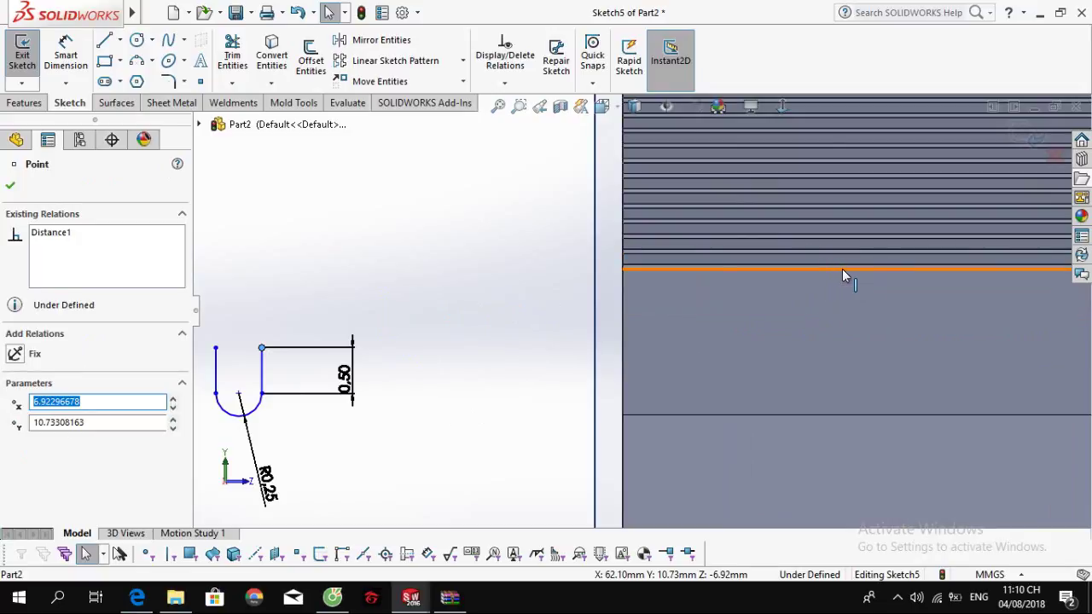
left_click(863, 268)
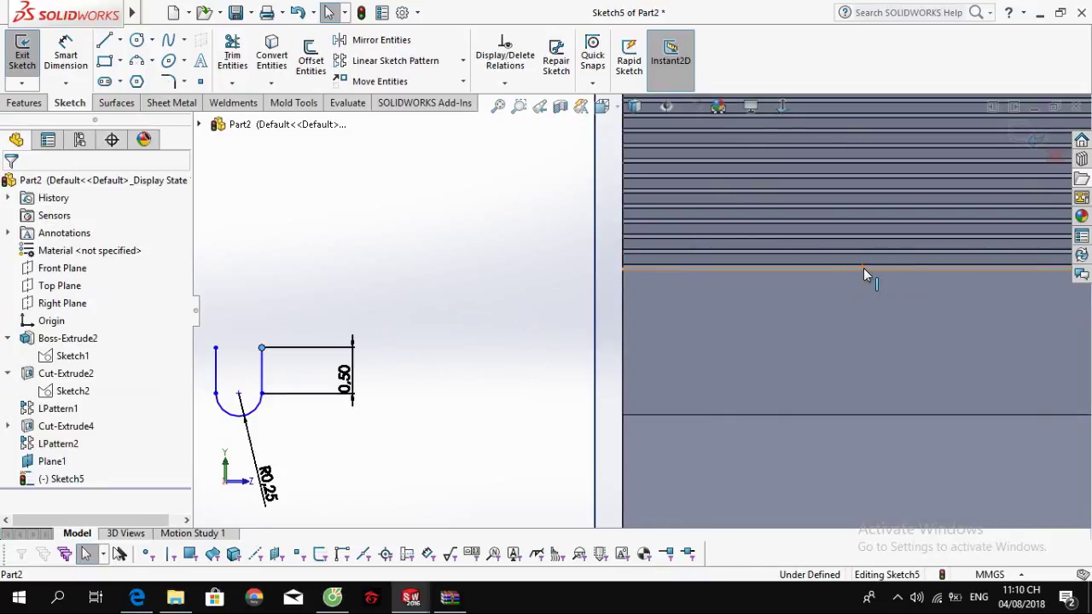
left_click(262, 348, "ctrl")
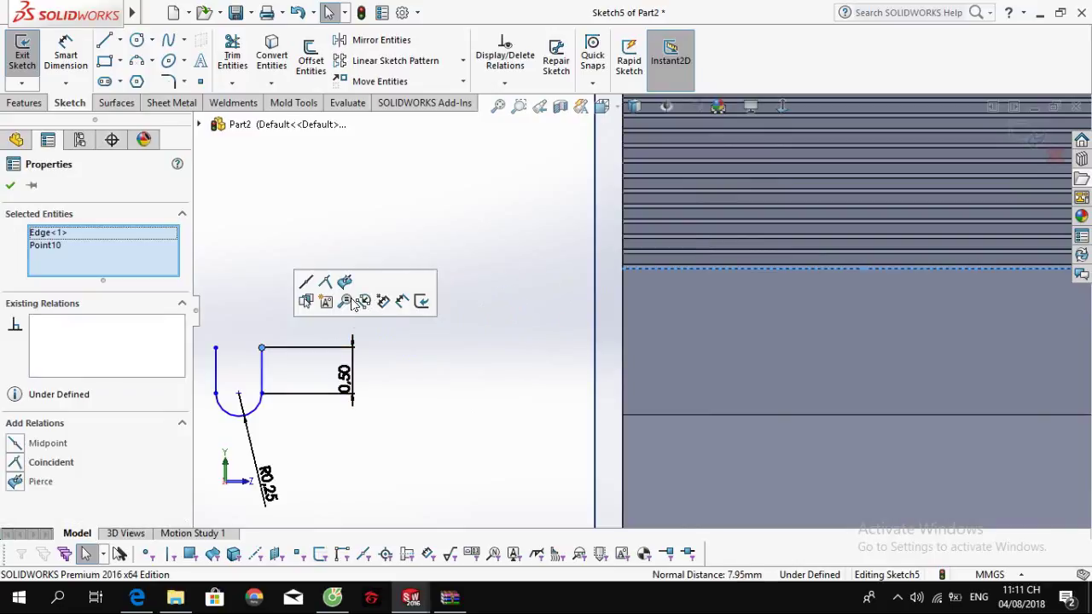
left_click(327, 283)
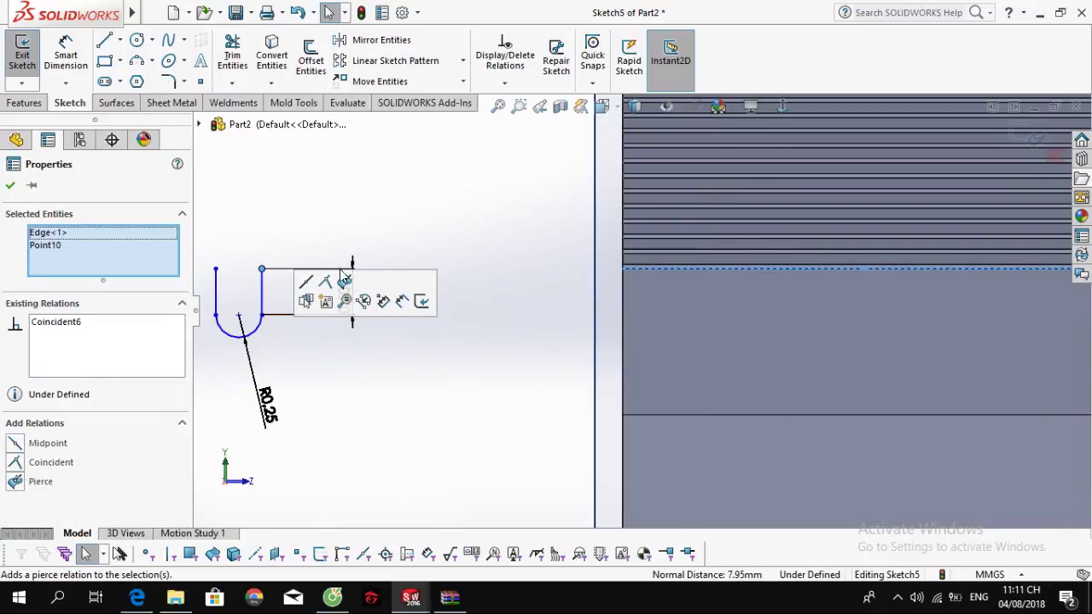
left_click(385, 224)
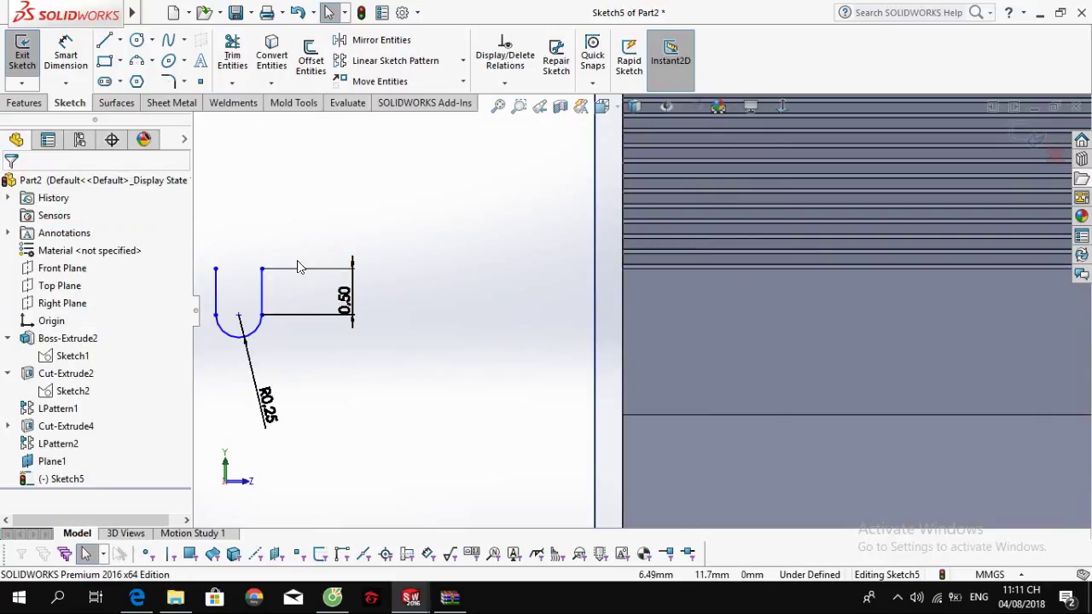
left_click_drag(262, 270, 739, 268)
left_click(377, 222)
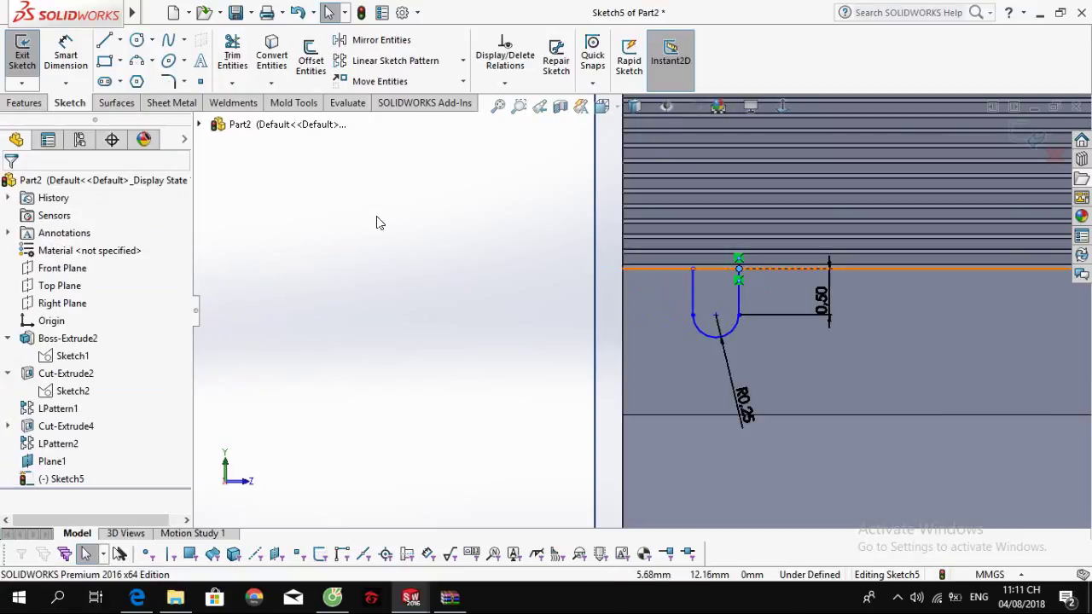
Step: Dimension the arc's centre 2 mm from the body's nearest vertical edge
right_click_drag(378, 220, 378, 149)
left_click(715, 315)
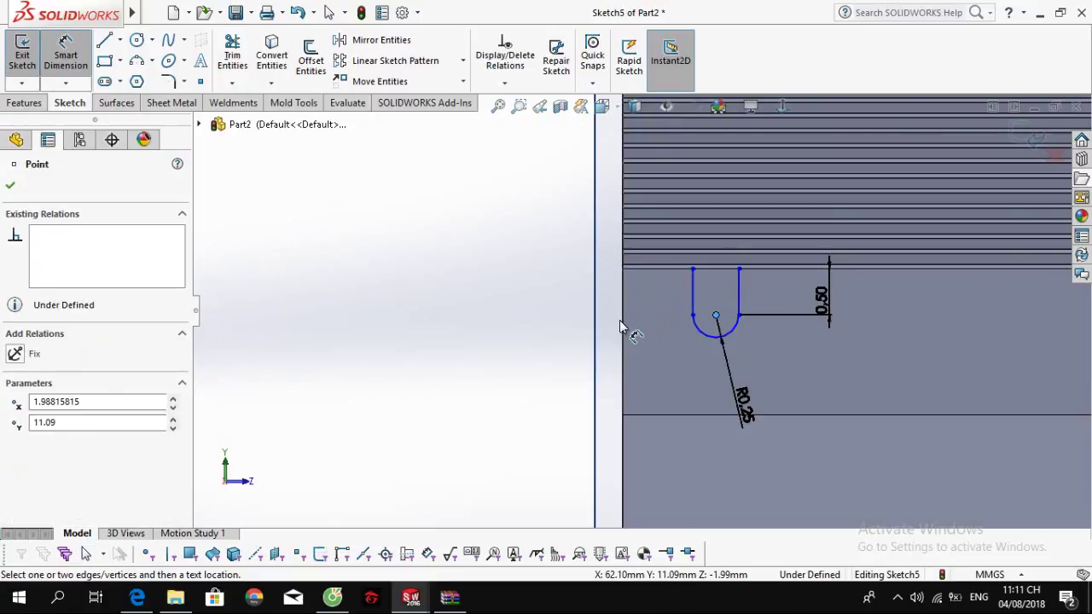
left_click(625, 333)
left_click(636, 299)
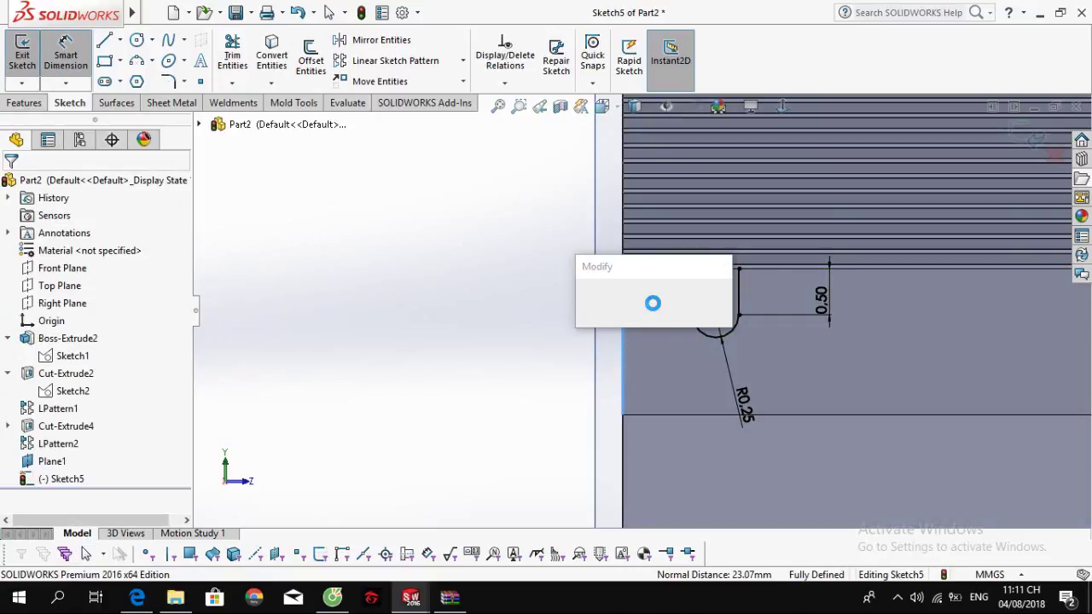
type("2")
key("Return")
key("Escape")
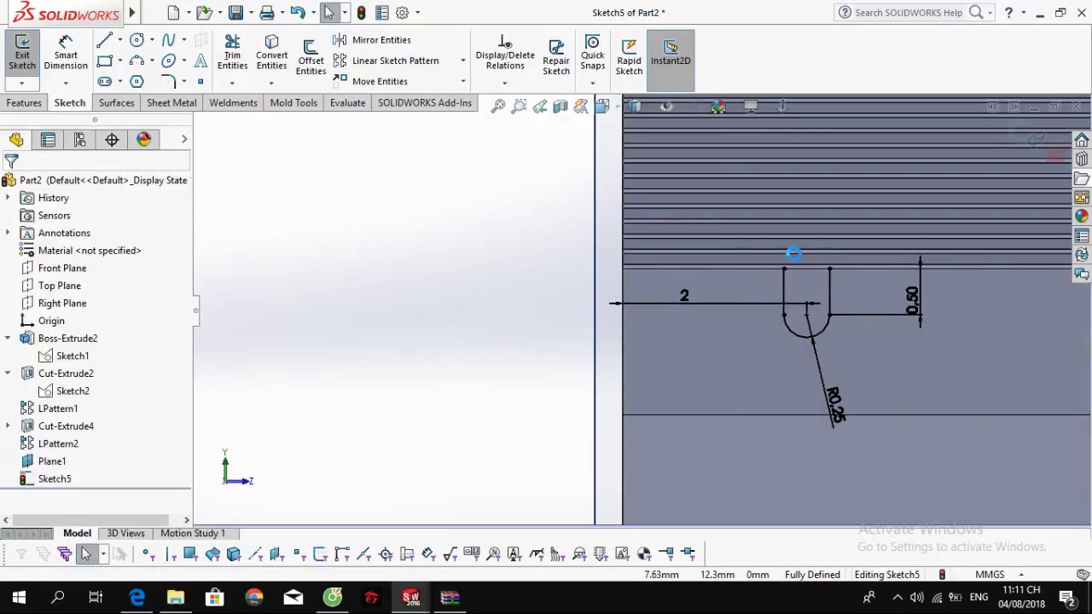
Step: Convert the horizontal body edge across the U's open top into a sketch line, closing the profile
left_click(805, 270)
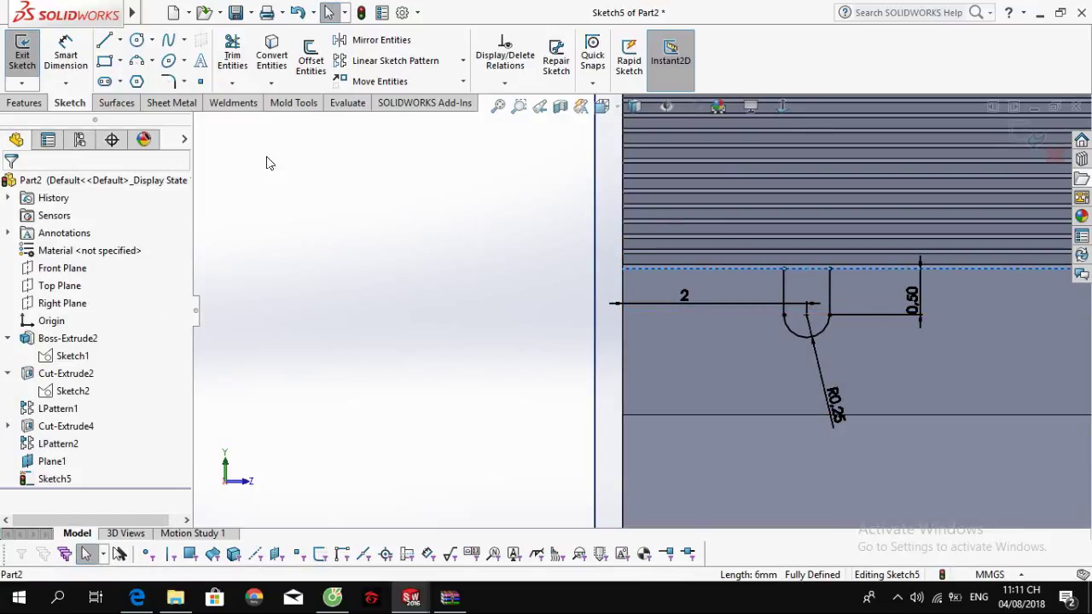
left_click(25, 104)
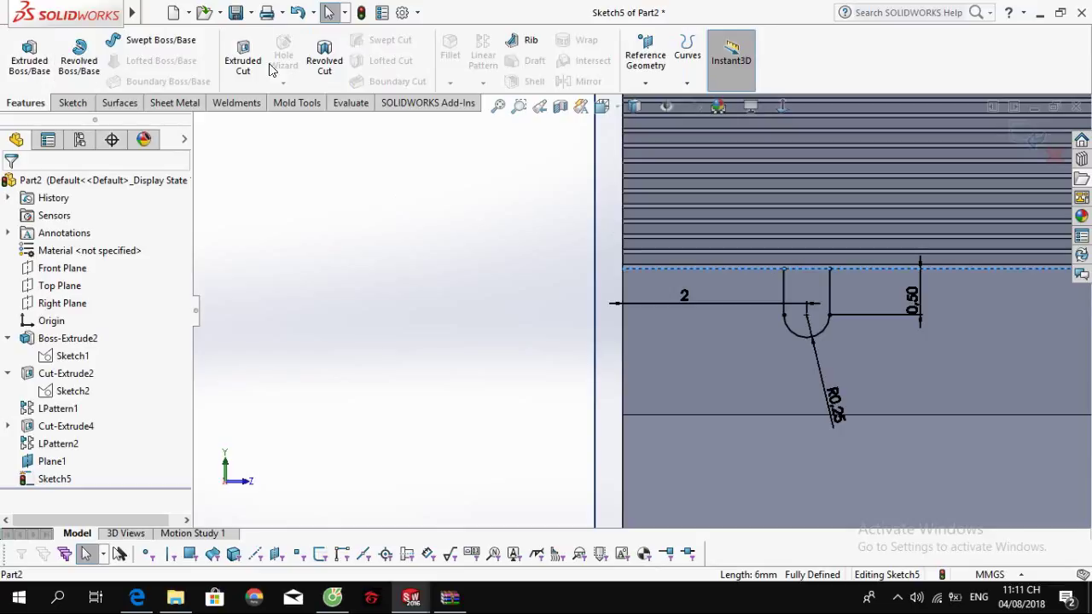
left_click(73, 103)
left_click(26, 104)
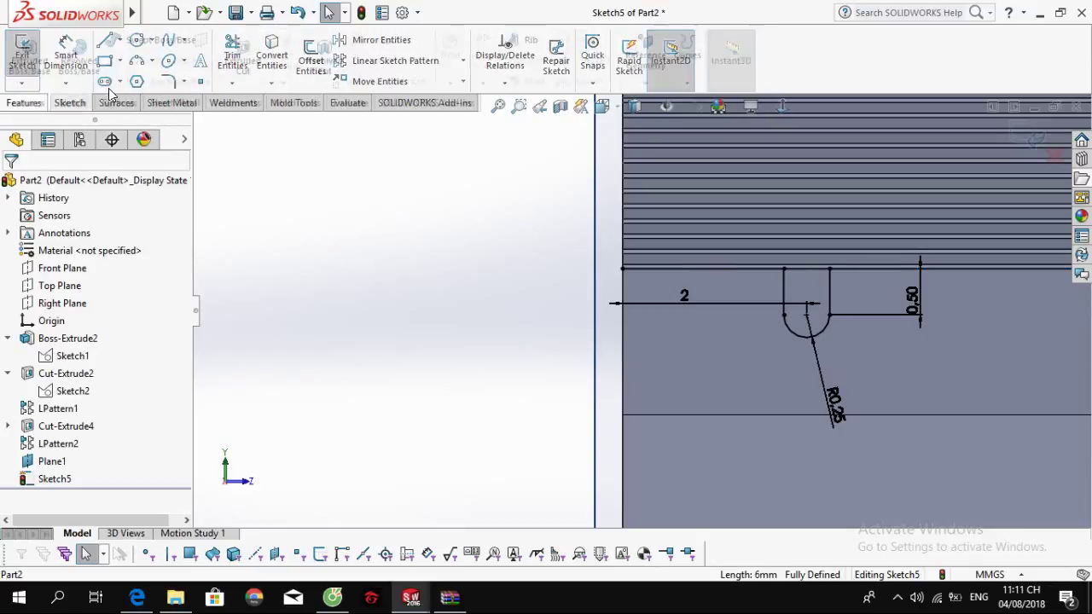
Step: Set up an Extruded Cut of the sketch with Thin Feature turned off and the closed U-shaped region as the selected contour
left_click(243, 60)
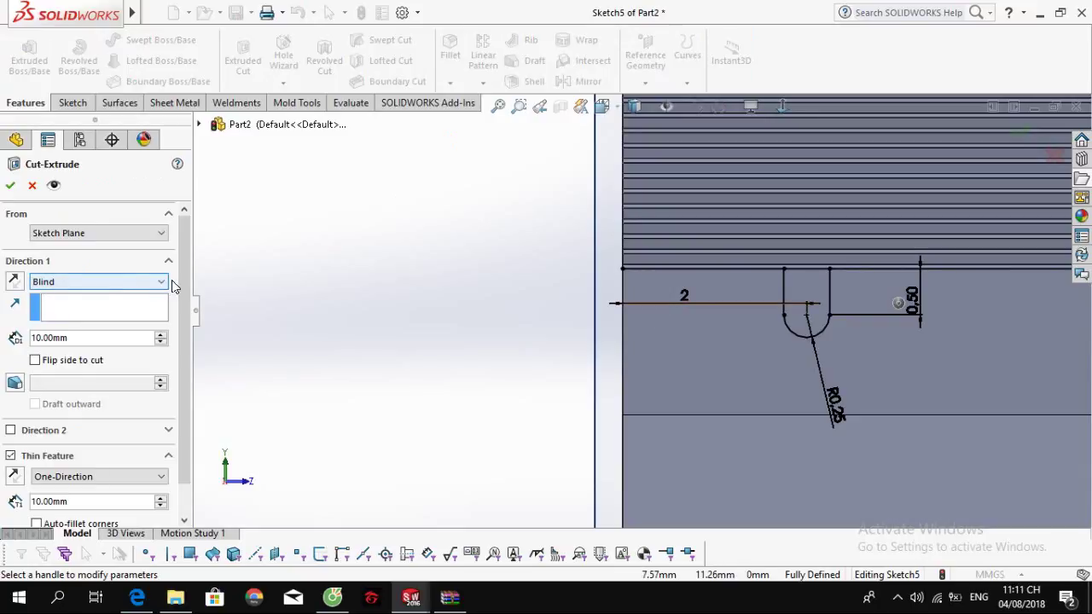
scroll(111, 495, "down", 1)
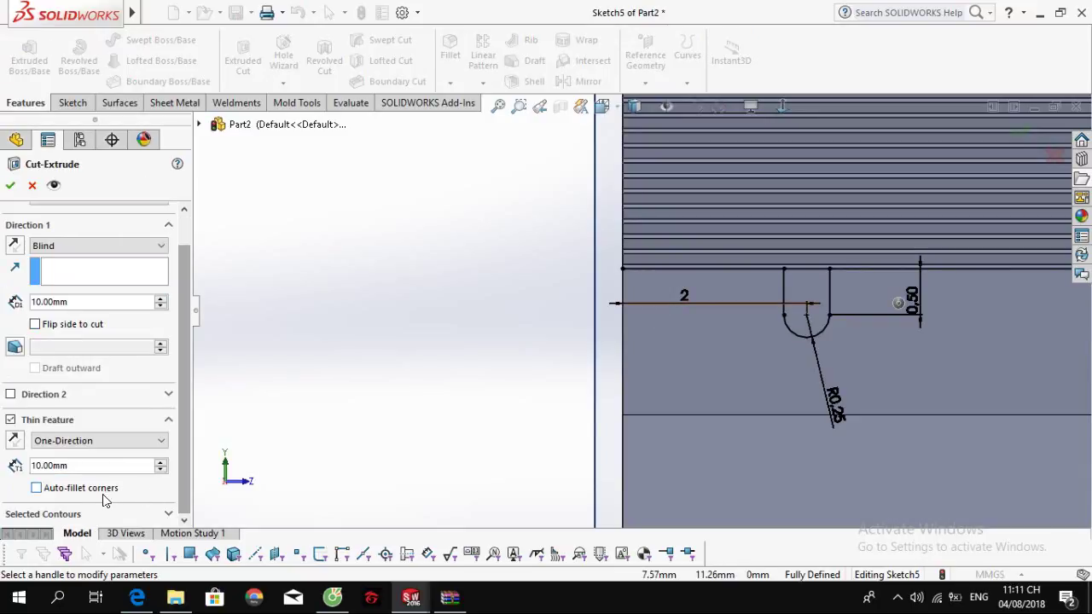
left_click(96, 520)
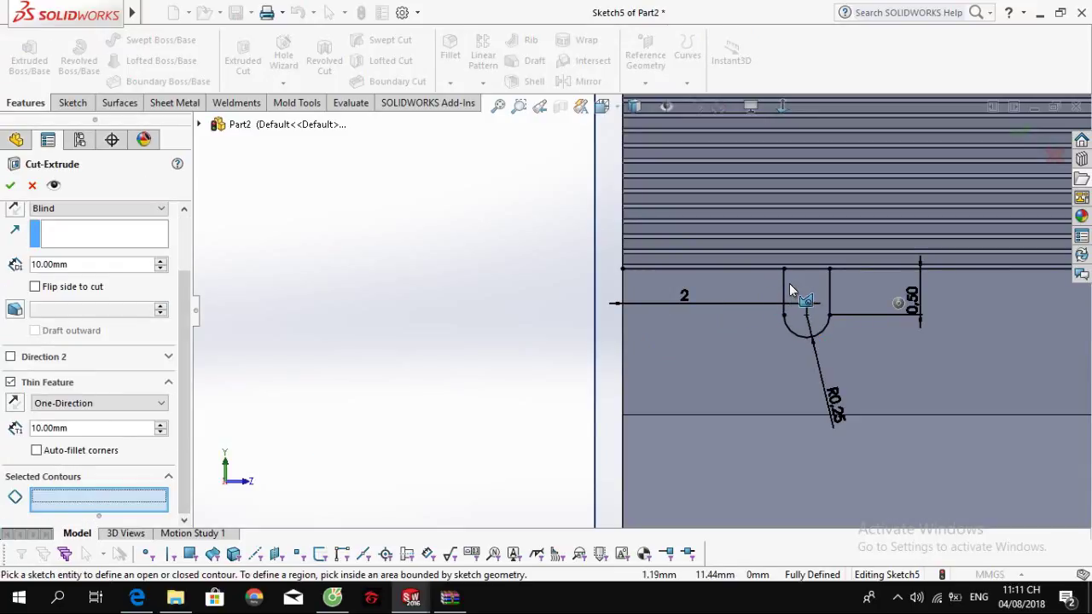
left_click(793, 284)
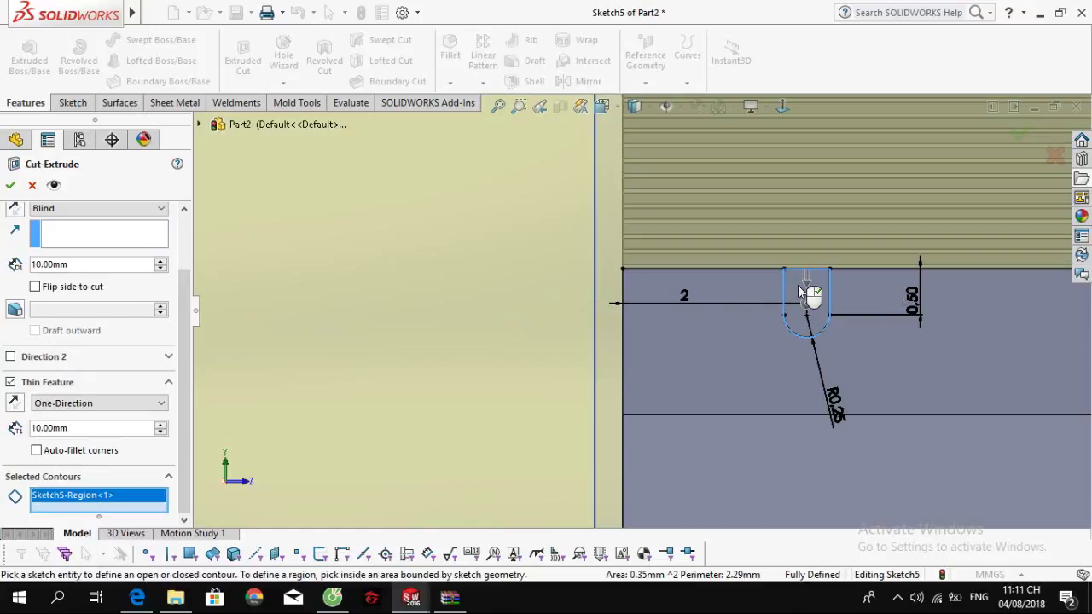
left_click(11, 383)
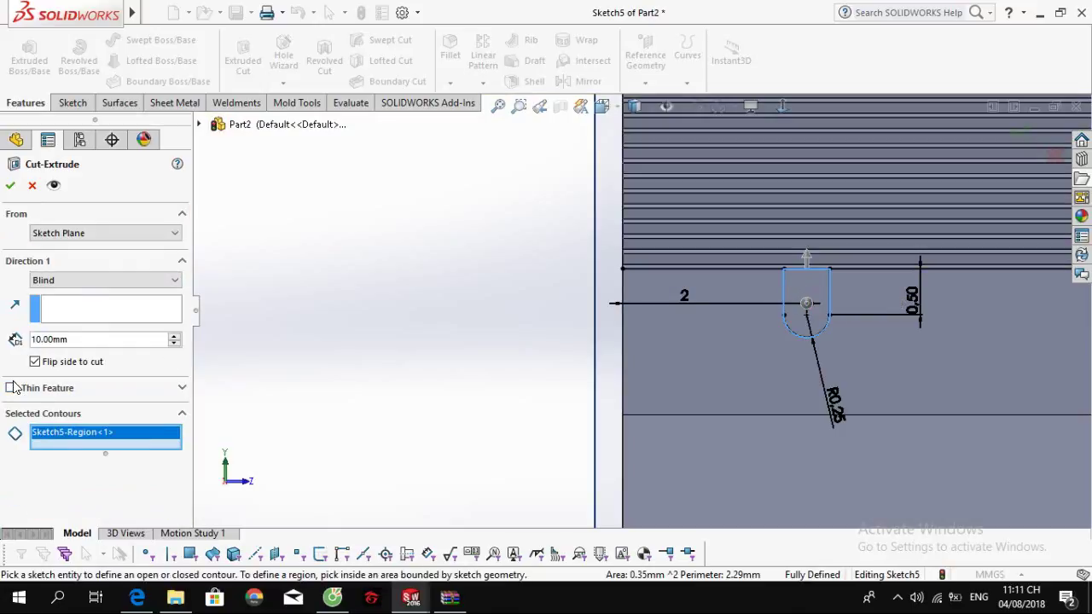
right_click(53, 438)
left_click(87, 458)
left_click(808, 279)
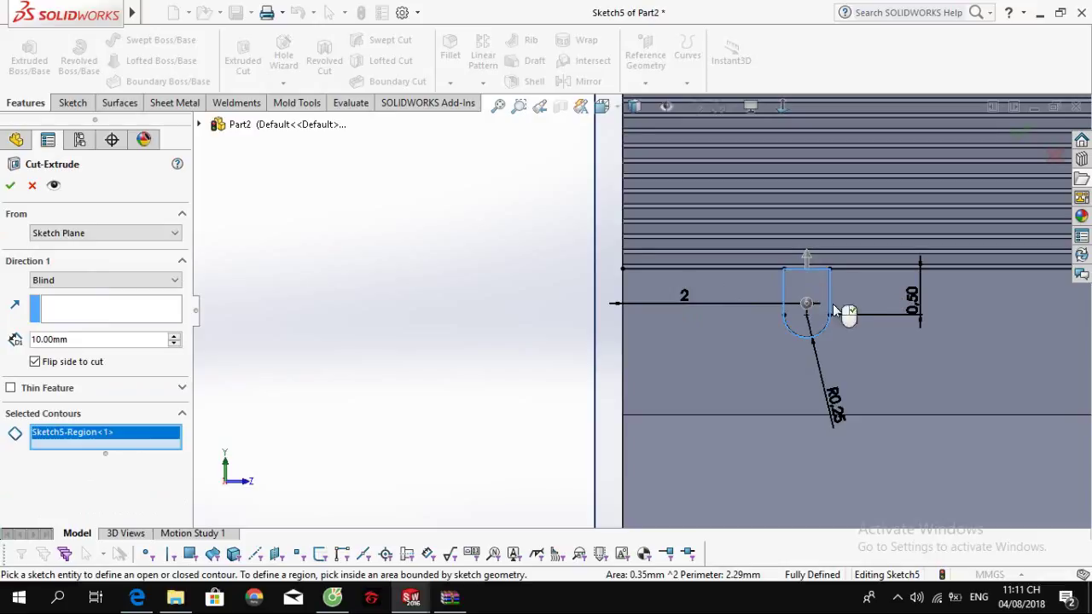
middle_click_drag(833, 304, 859, 334)
scroll(569, 273, "up", 10)
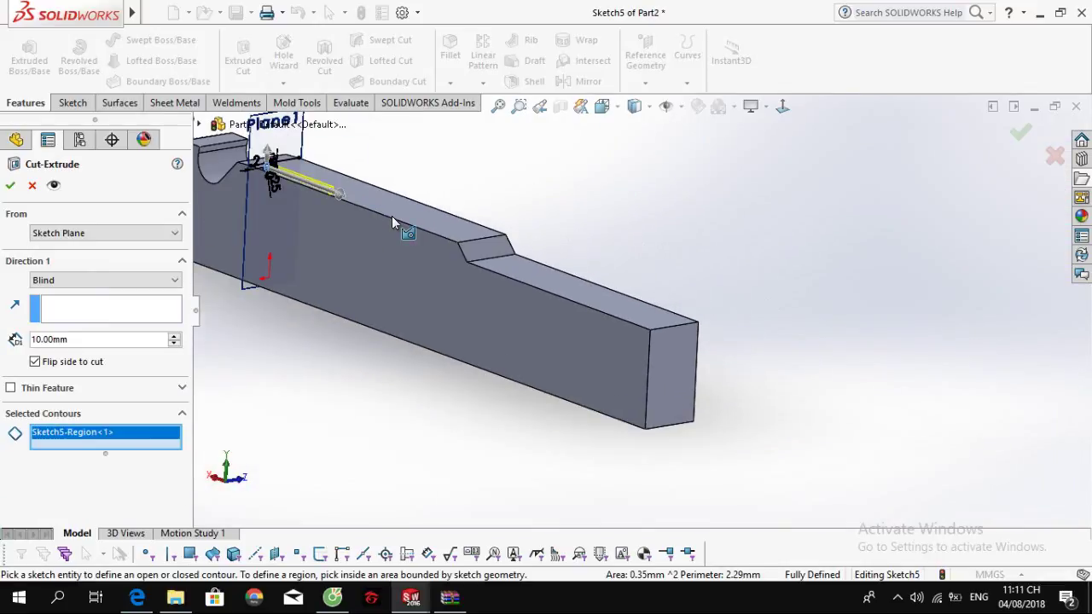
middle_click_drag(392, 216, 533, 248, "ctrl")
scroll(533, 249, "down", 6)
middle_click_drag(398, 219, 405, 247)
scroll(405, 248, "up", 3)
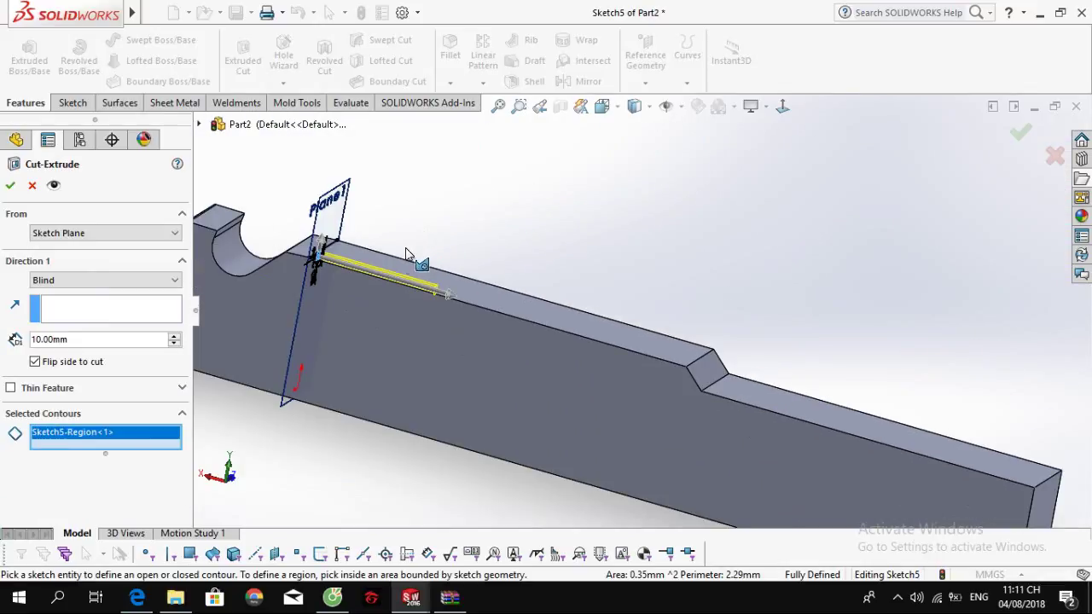
left_click(90, 232)
left_click(85, 275)
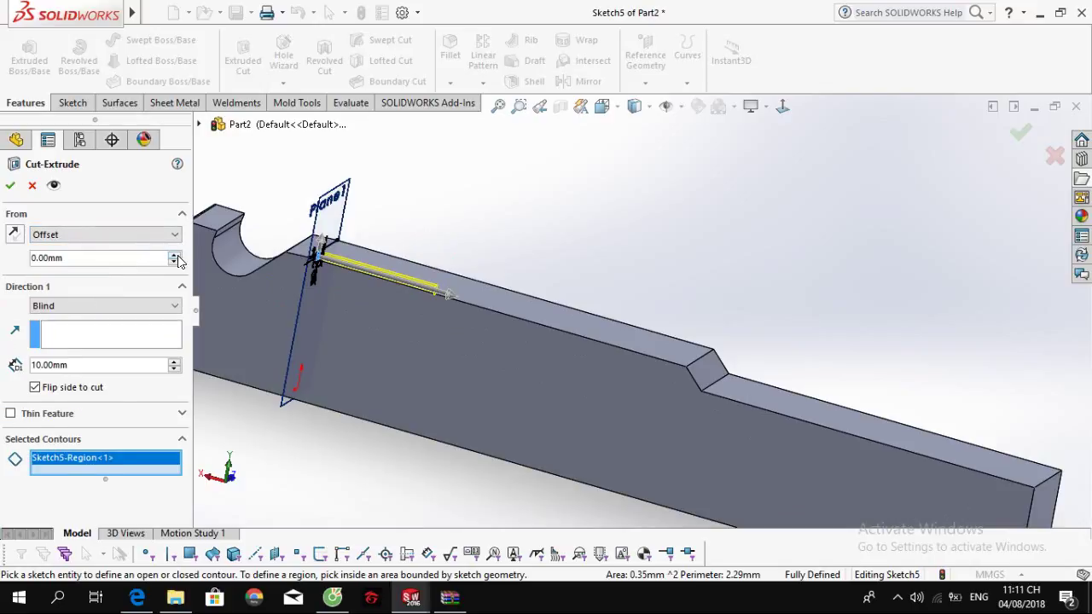
left_click(14, 240)
left_click(14, 240)
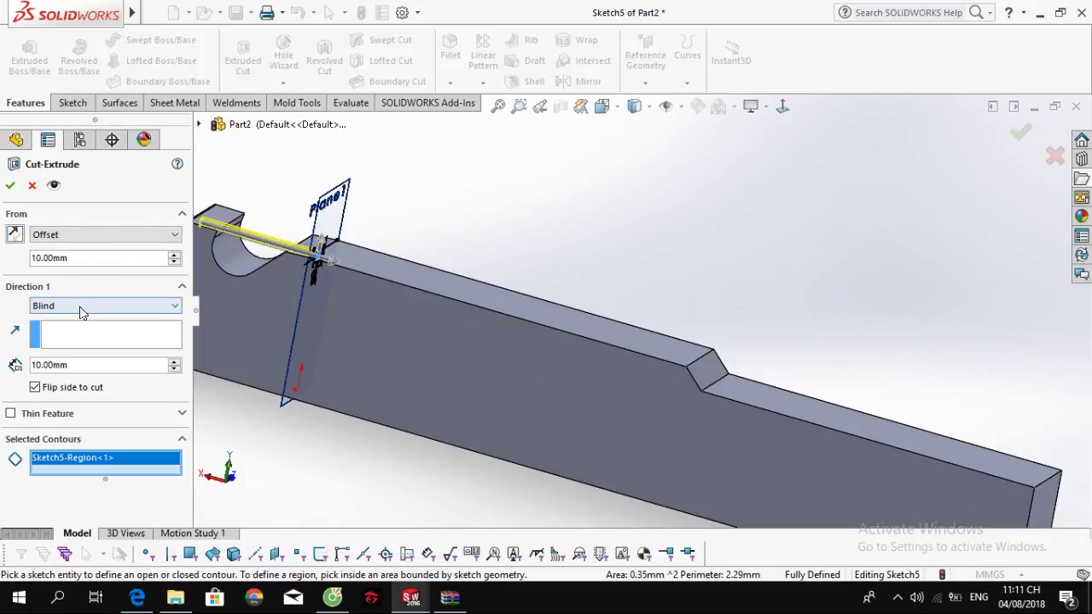
left_click(143, 305)
left_click(142, 304)
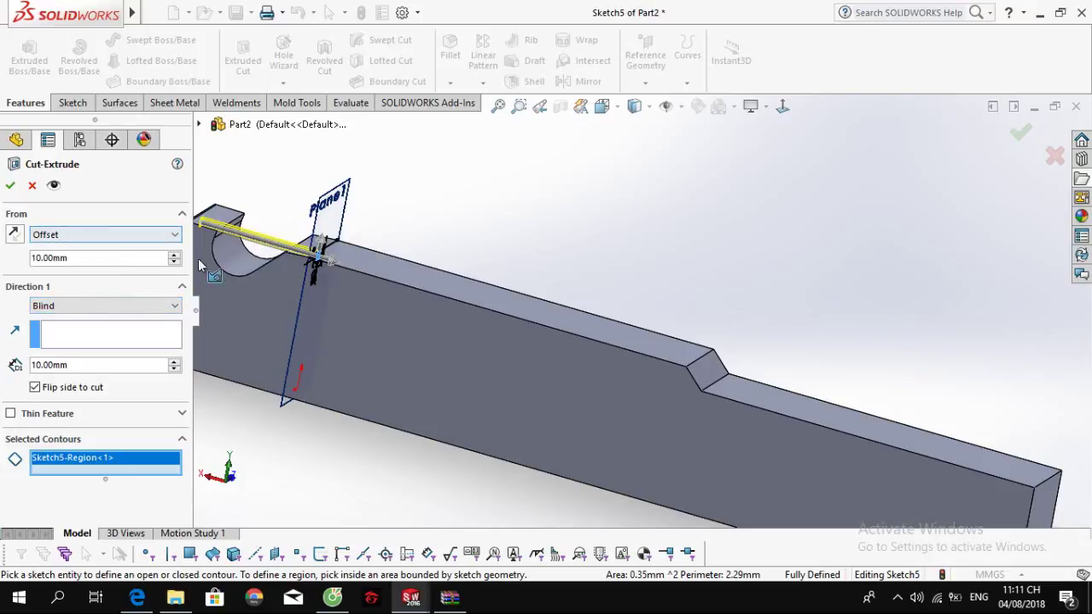
left_click(32, 185)
scroll(330, 260, "down", 2)
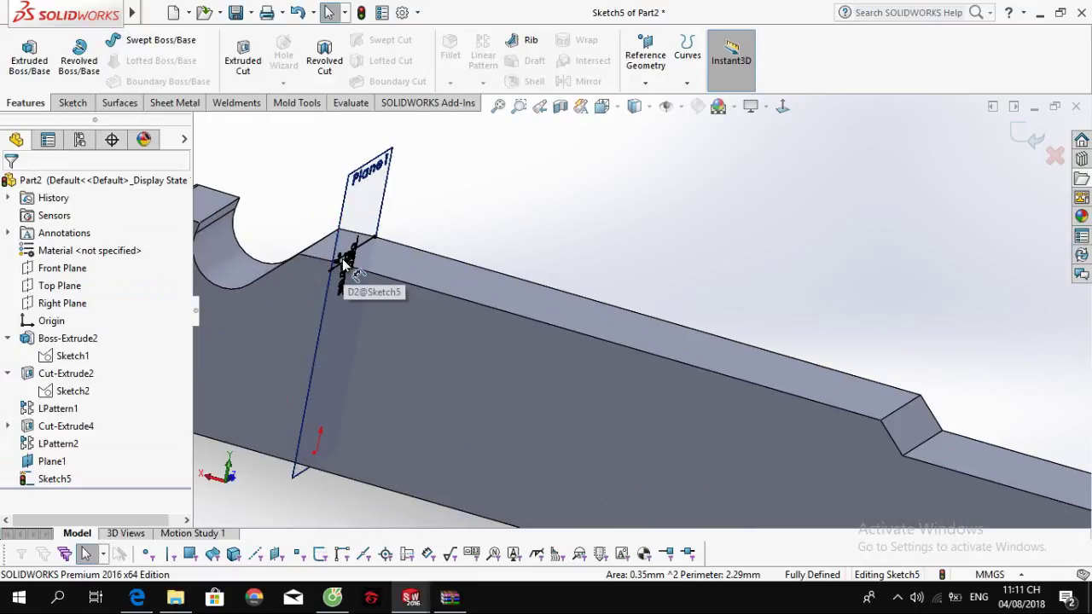
key("t")
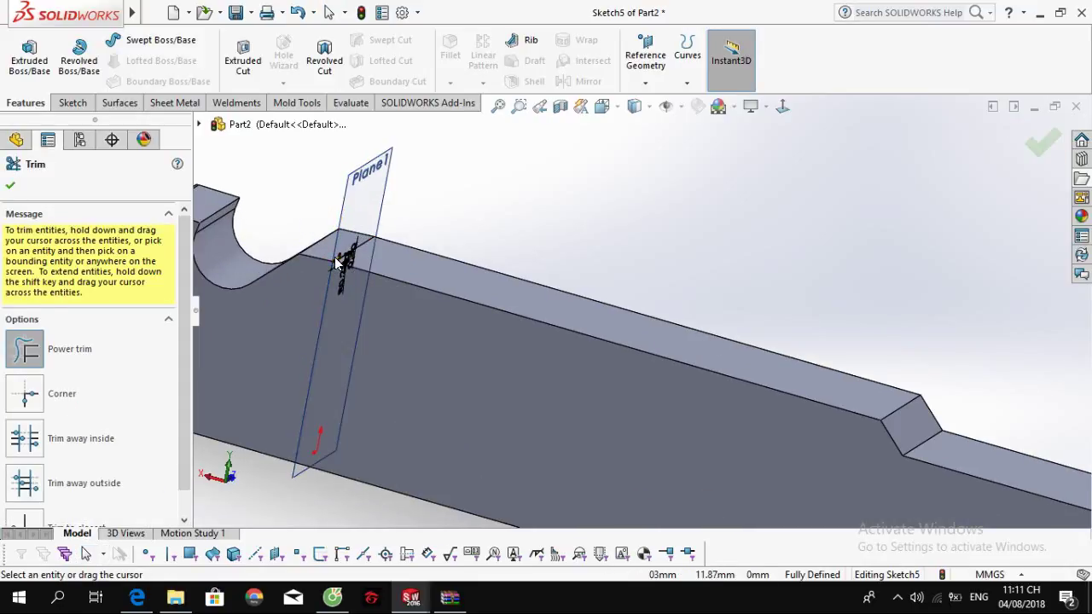
scroll(336, 260, "down", 3)
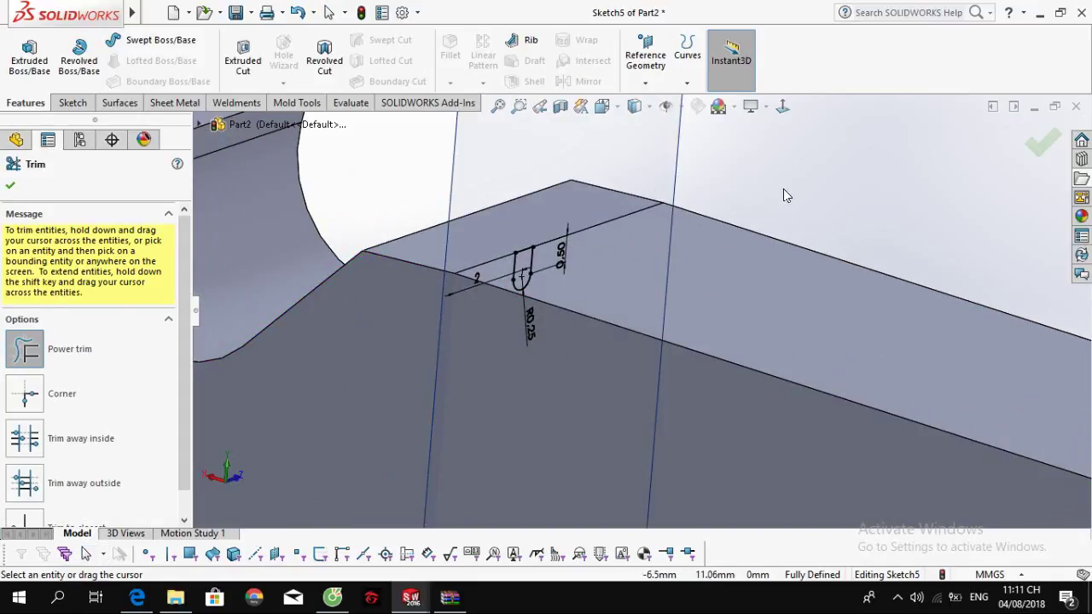
left_click(1034, 144)
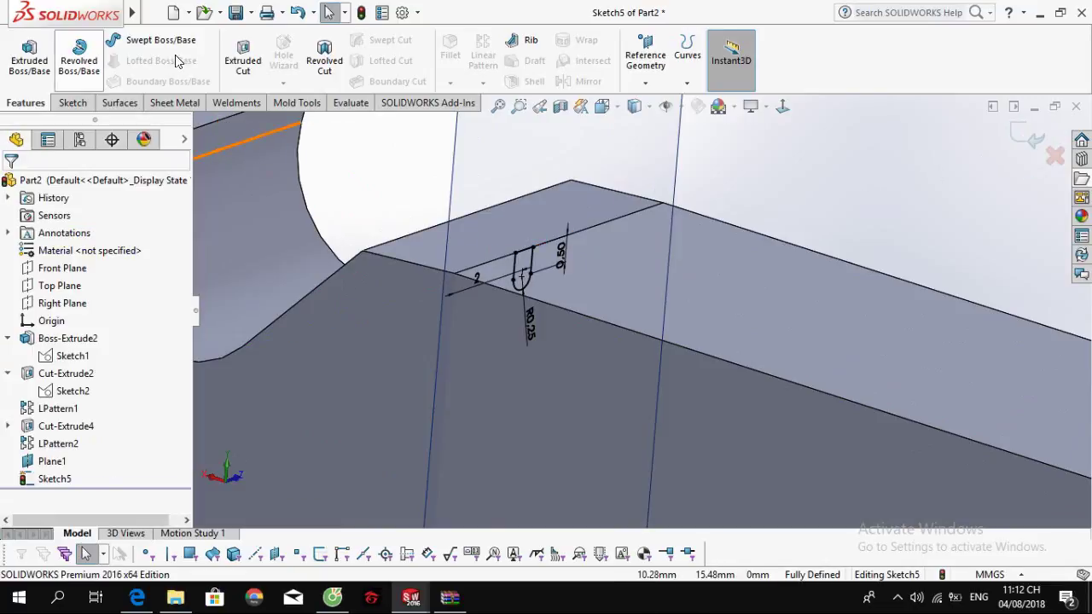
Step: Set up a blind Extruded Cut of the U profile, reversed toward the teeth and starting at a 5 mm offset from the sketch plane
left_click(240, 56)
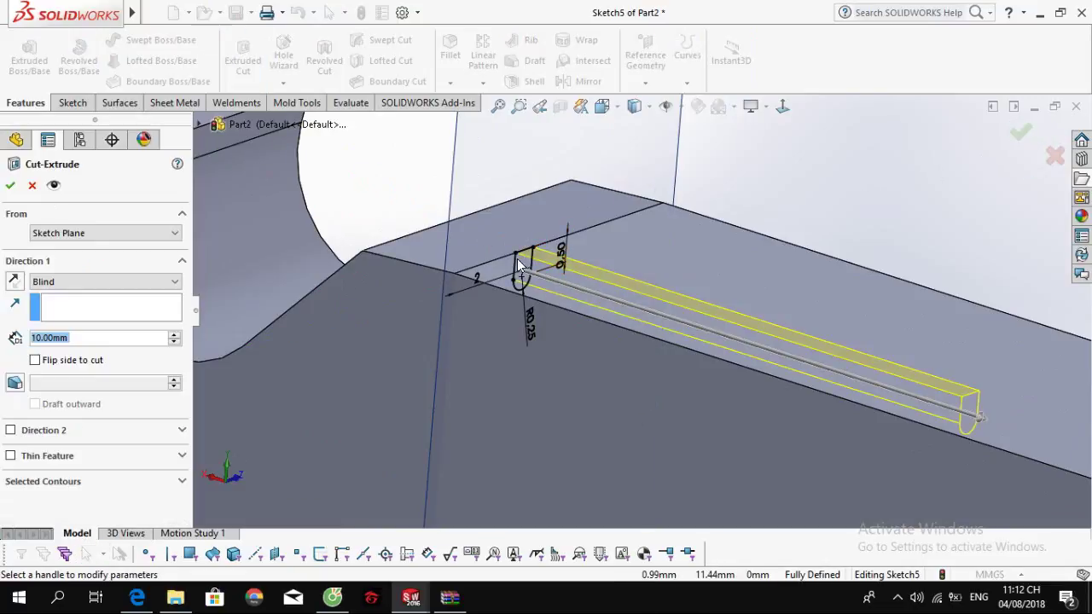
left_click(12, 283)
scroll(226, 279, "up", 2)
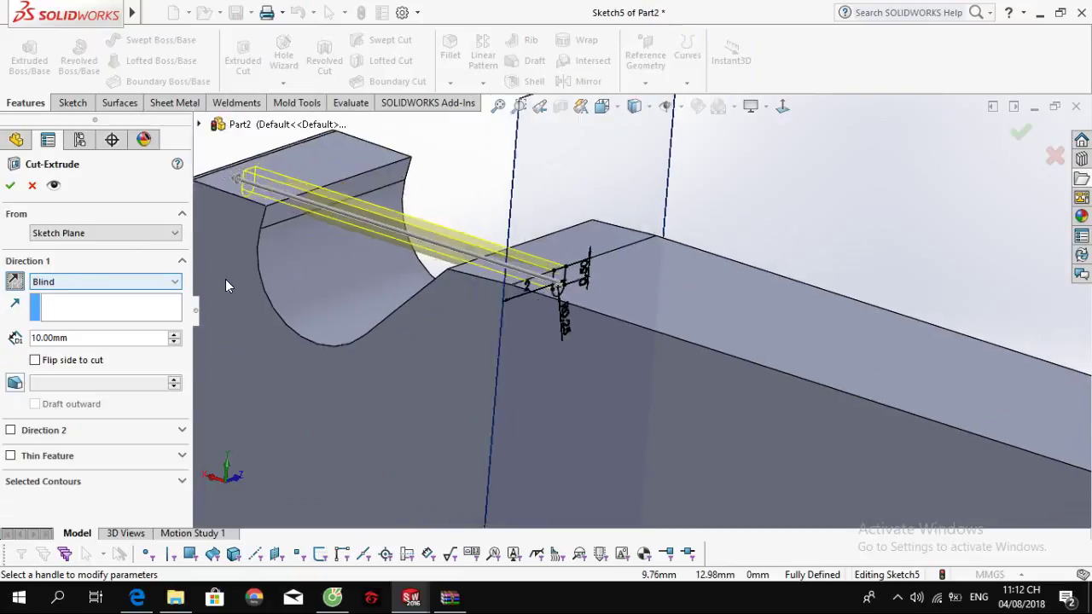
left_click(108, 240)
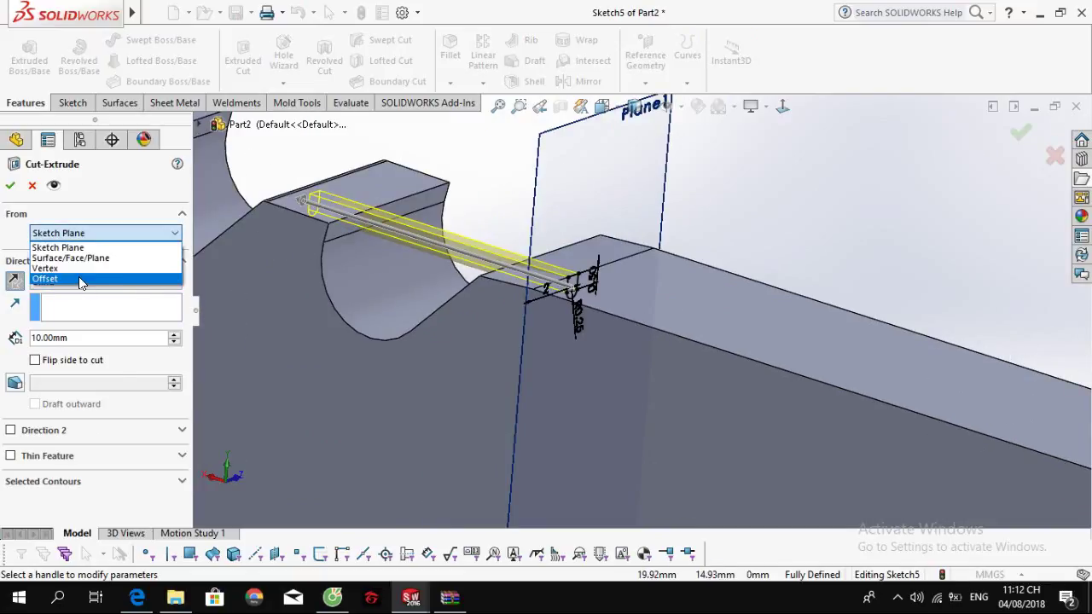
left_click(78, 276)
left_click(175, 256)
scroll(210, 253, "up", 3)
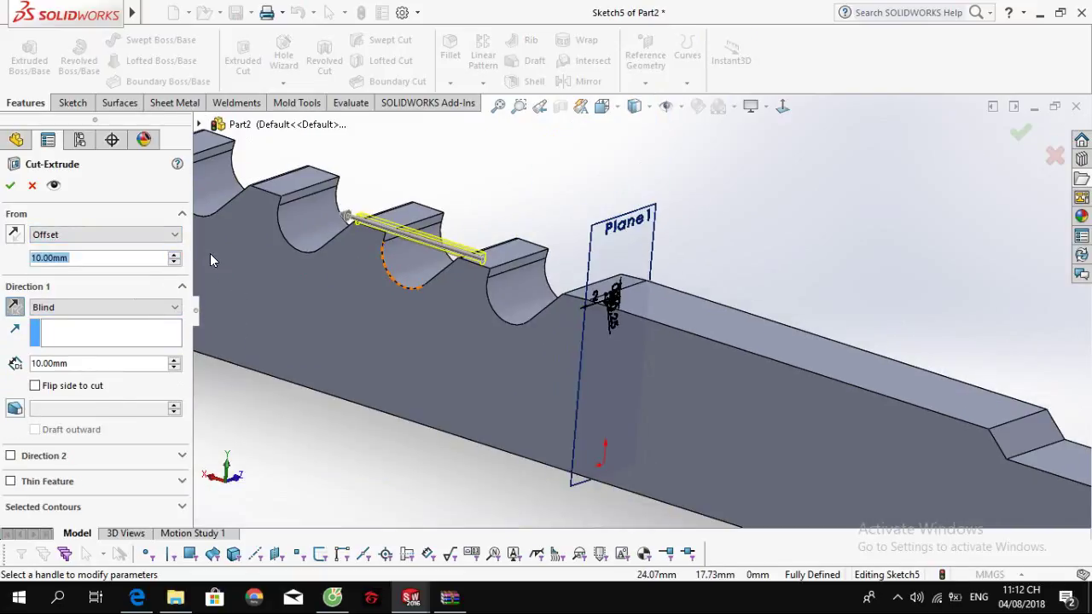
type("5")
key("Return")
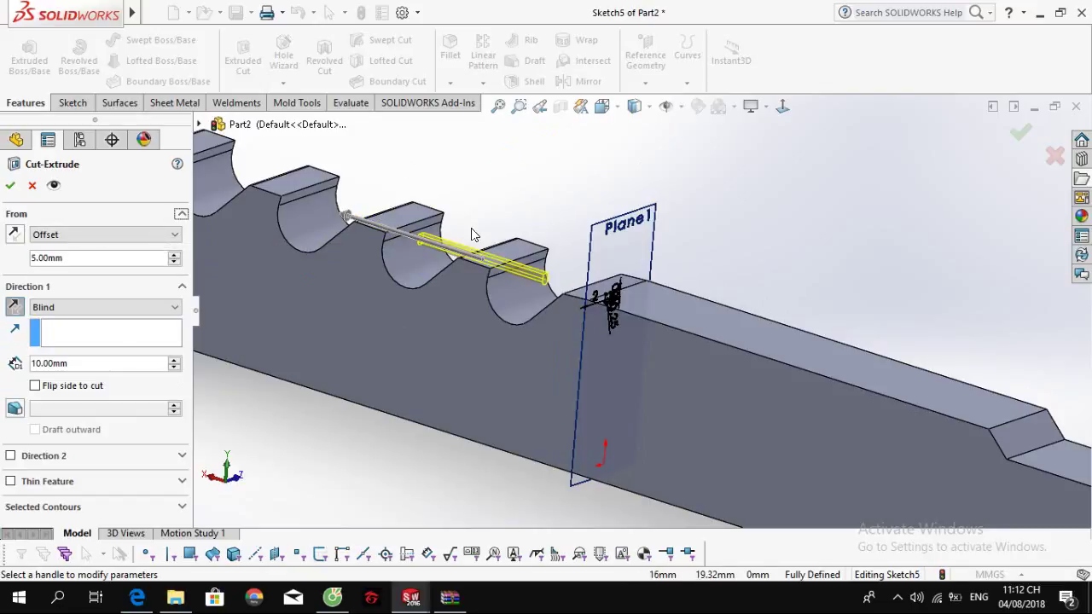
Step: Use the tooth's top side edge as the cut direction and complete the 10 mm deep groove cut
scroll(451, 255, "down", 3)
middle_click_drag(454, 256, 710, 235)
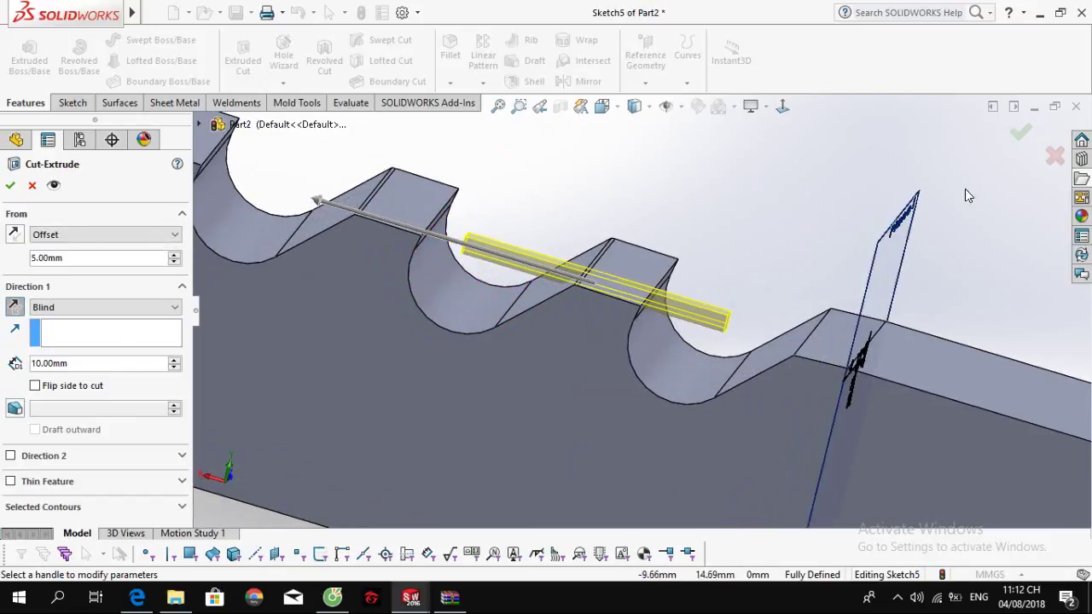
left_click(94, 333)
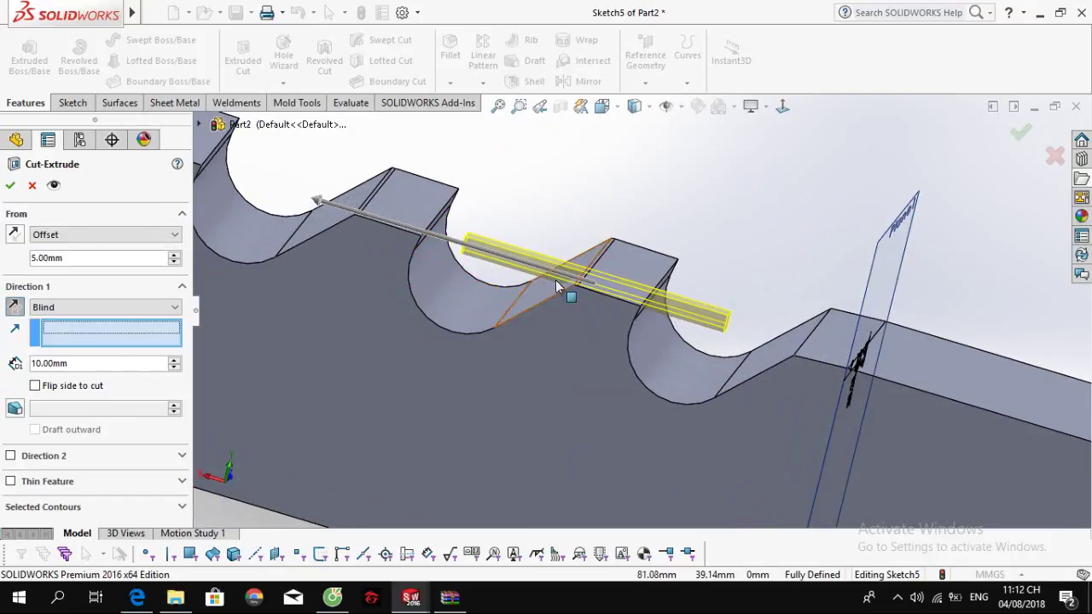
left_click(586, 288)
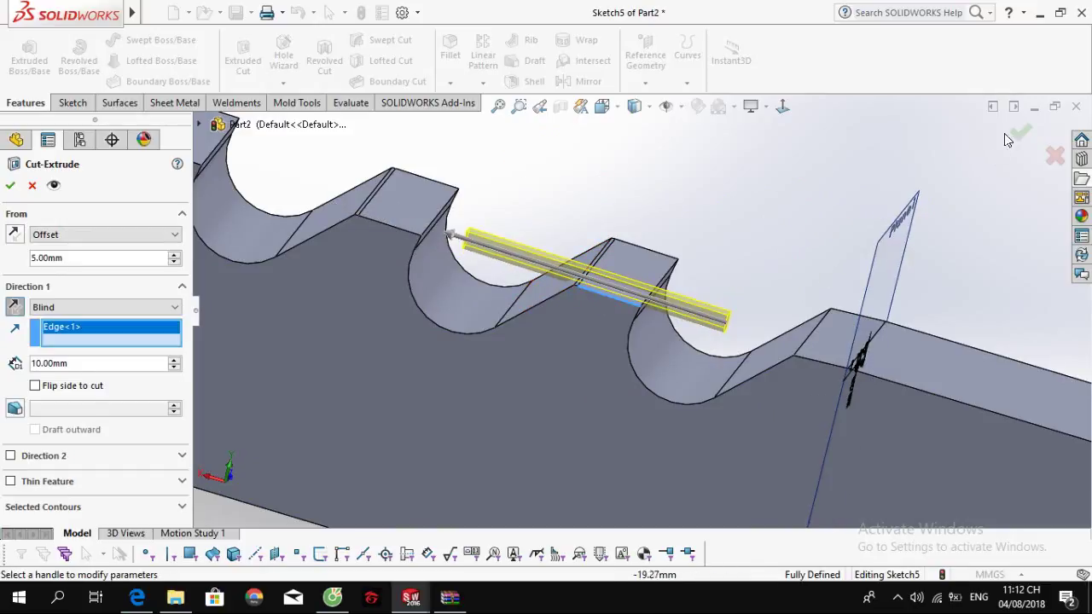
left_click(721, 236)
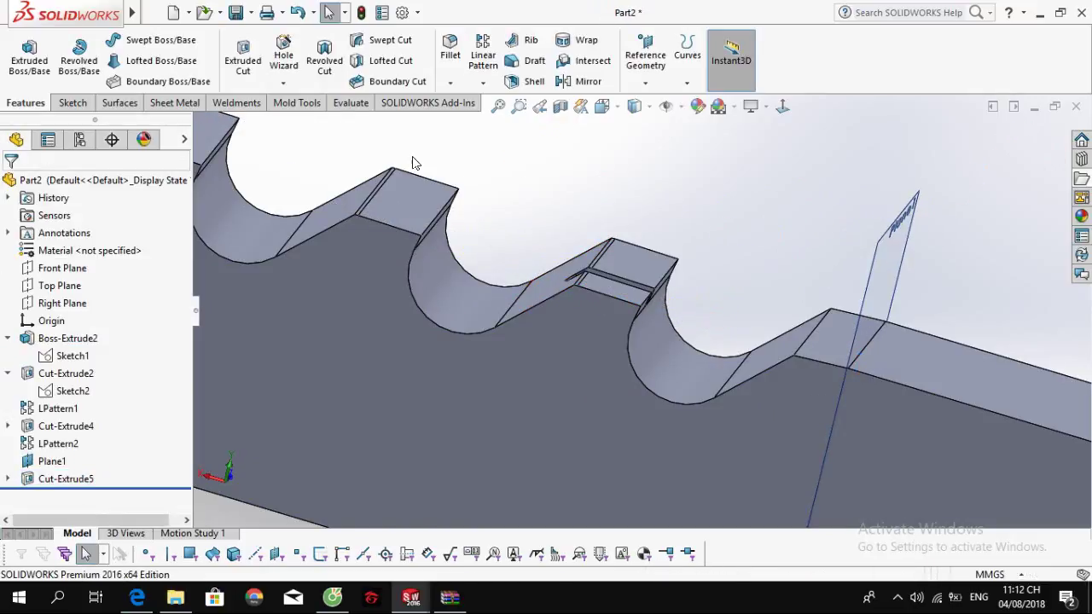
Step: Set up a Linear Pattern of the groove cut, using a tooth's top side edge as Direction 1
left_click(474, 61)
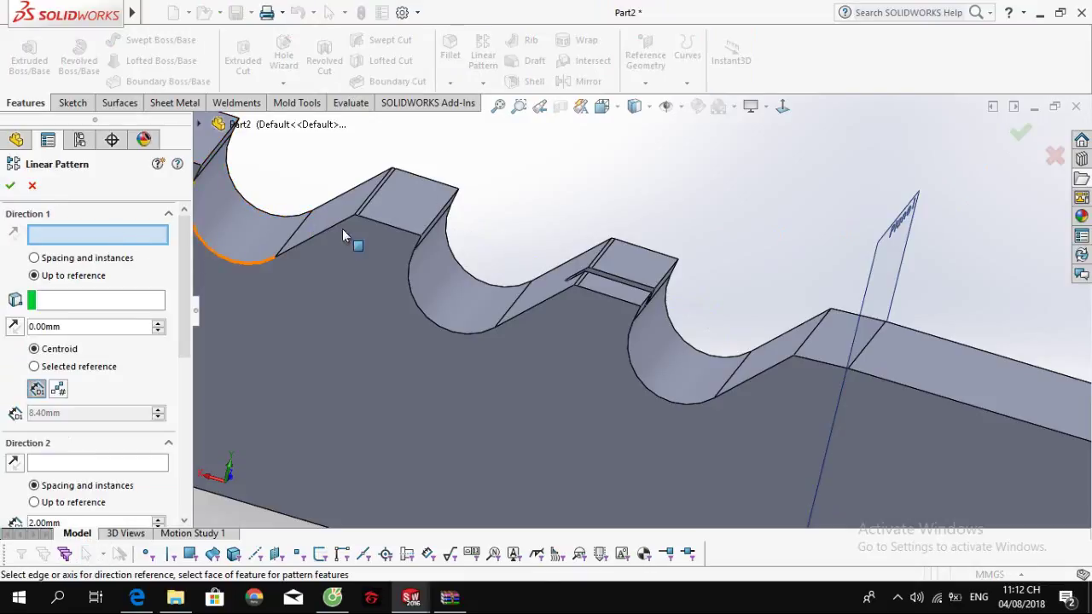
left_click(403, 227)
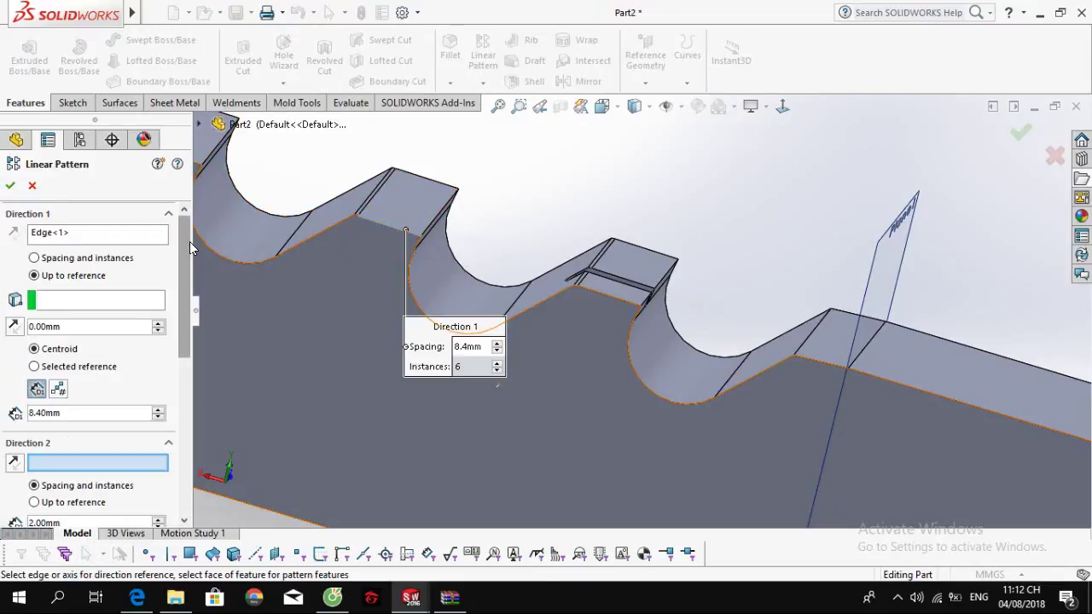
left_click_drag(189, 242, 136, 378)
left_click(84, 266)
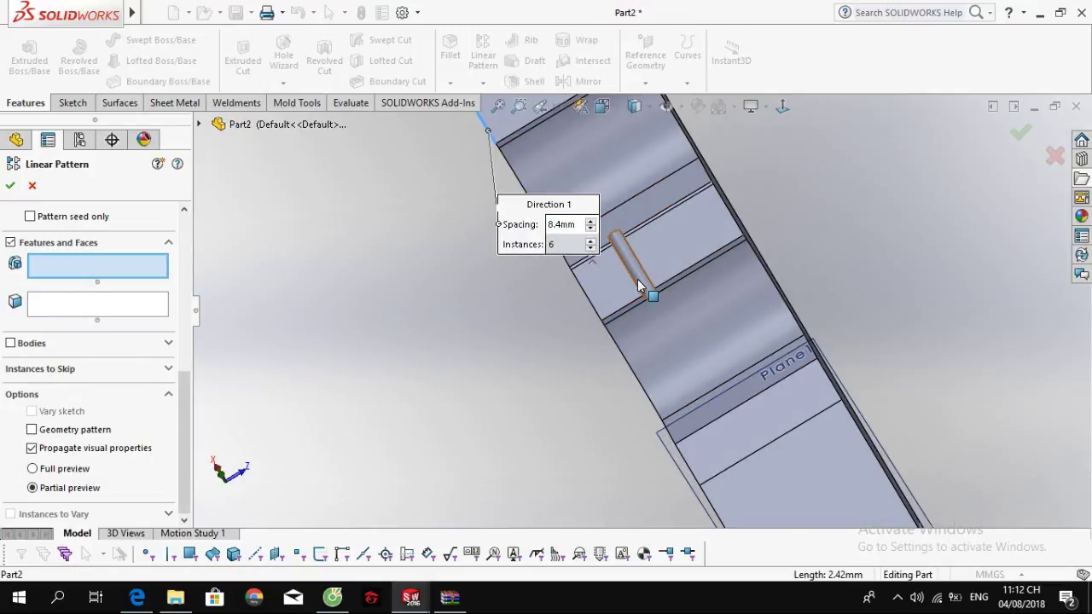
left_click(635, 278)
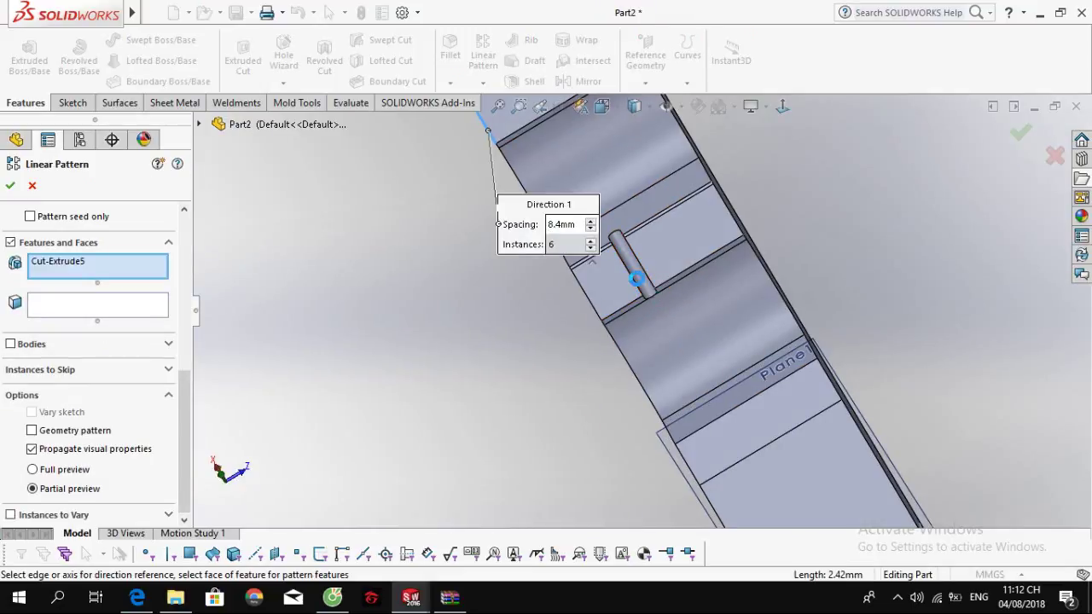
scroll(637, 278, "up", 3)
middle_click_drag(643, 283, 735, 269)
scroll(568, 295, "up", 3)
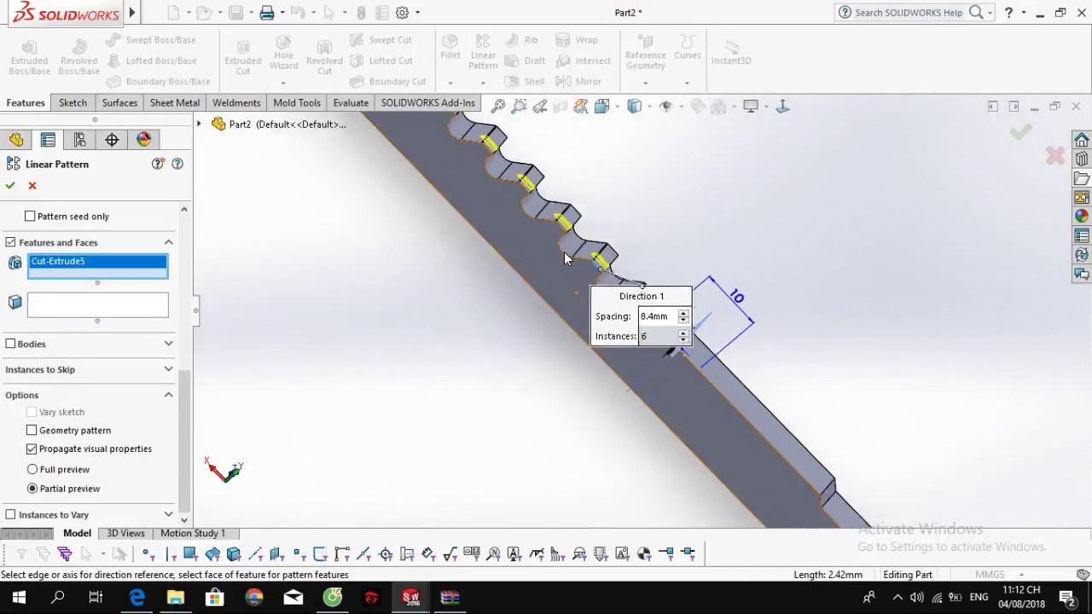
Step: Define Direction 1 by spacing and instances, with 8.40 mm spacing and 18 instances
scroll(565, 258, "up", 3)
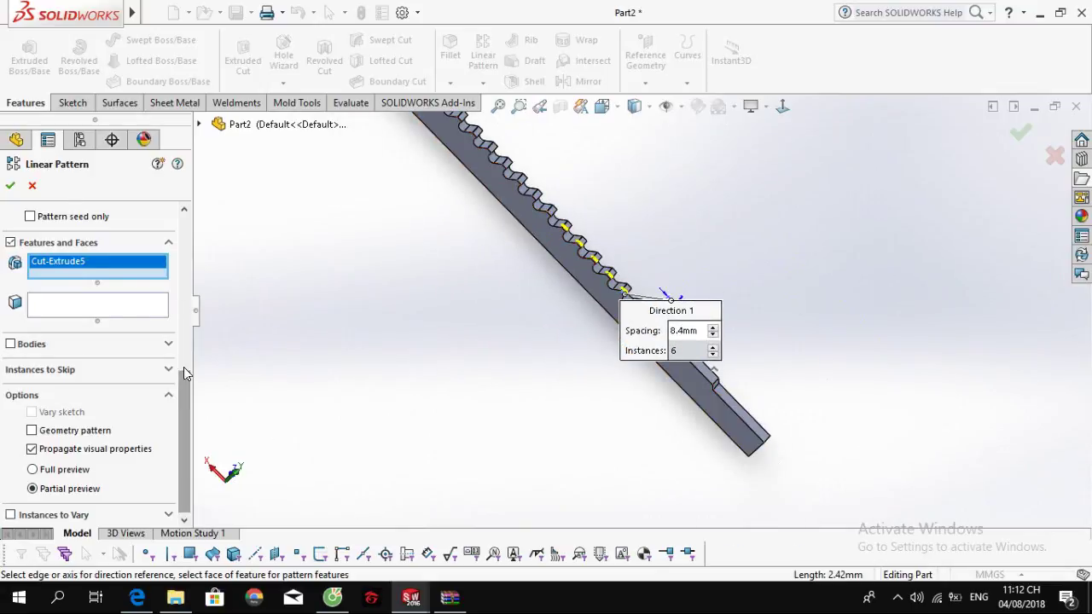
scroll(183, 367, "up", 5)
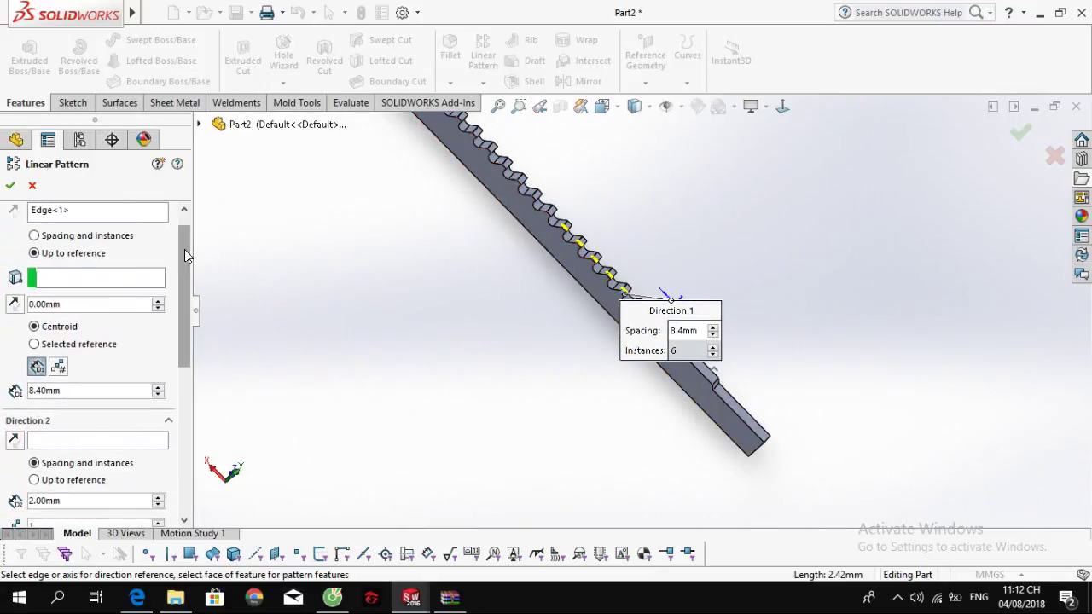
scroll(186, 256, "up", 1)
left_click(34, 258)
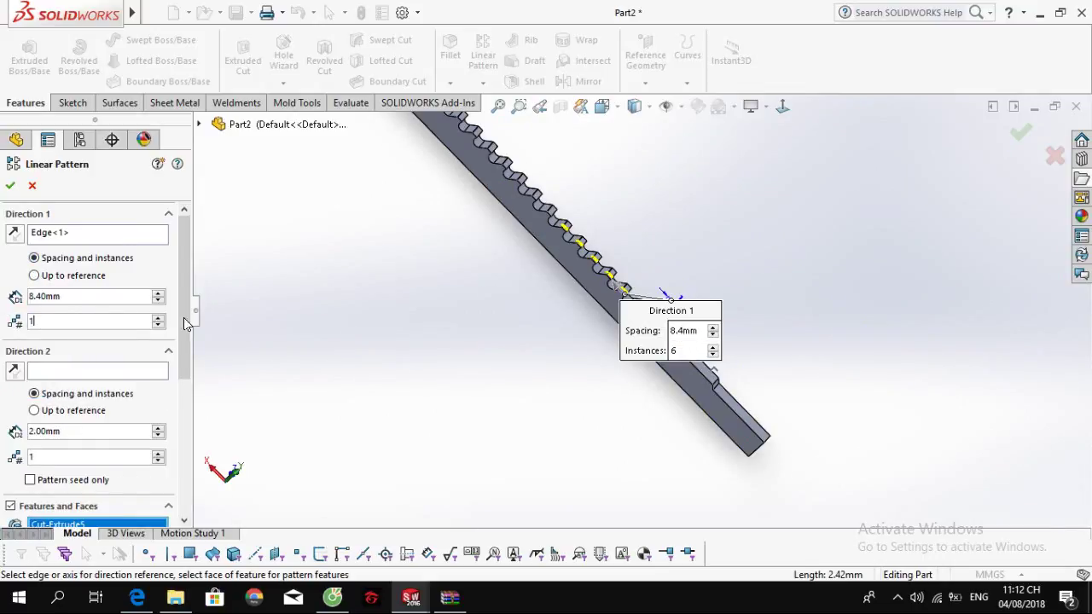
scroll(562, 273, "down", 6)
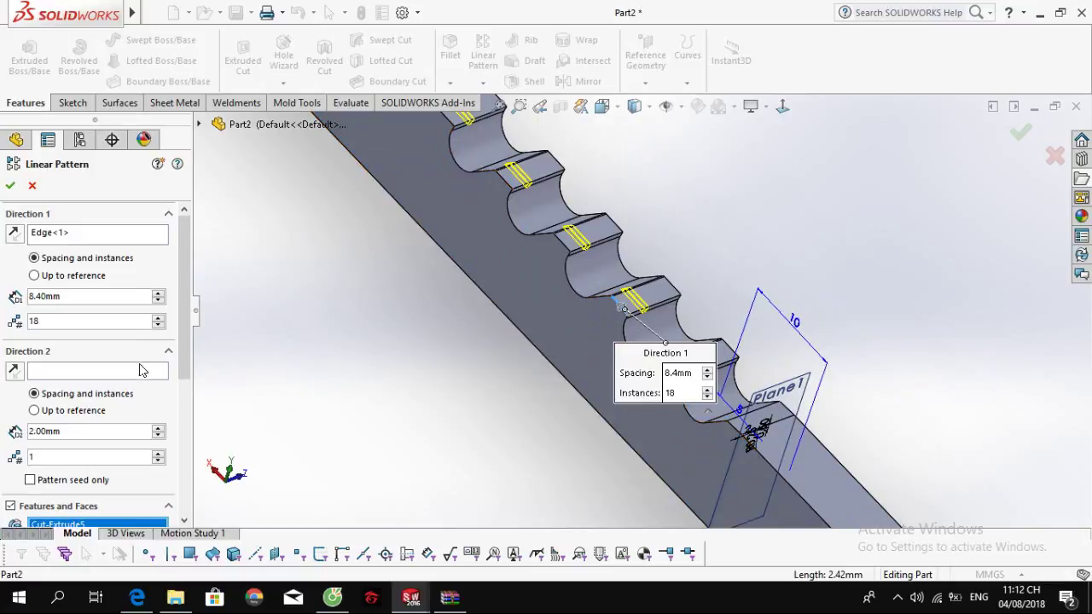
Step: Make the Direction 2 reference of the groove pattern ready for selecting an edge
left_click_drag(179, 321, 185, 377)
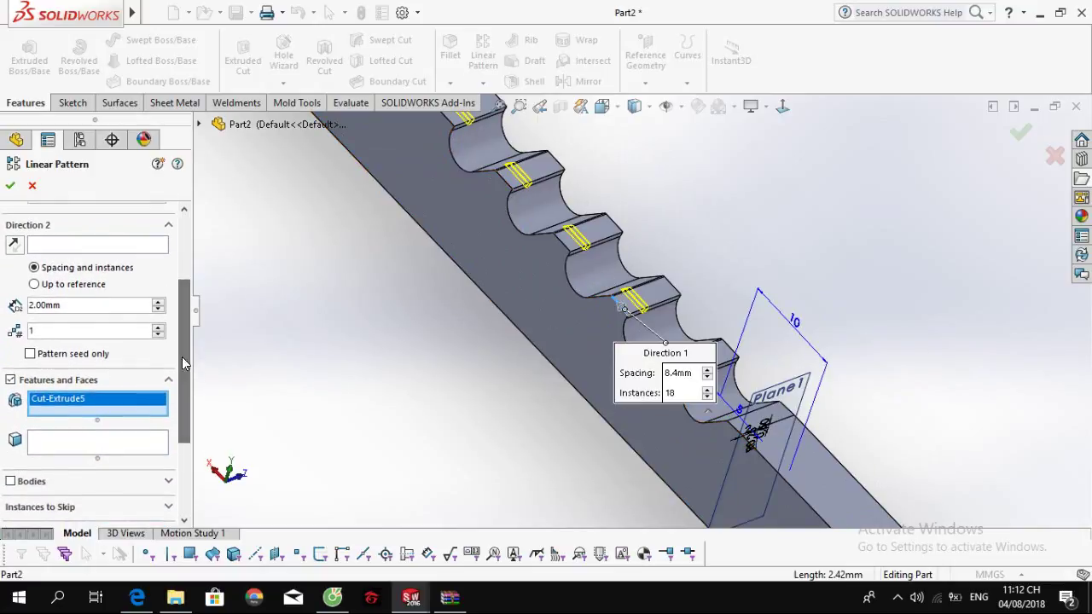
left_click(62, 246)
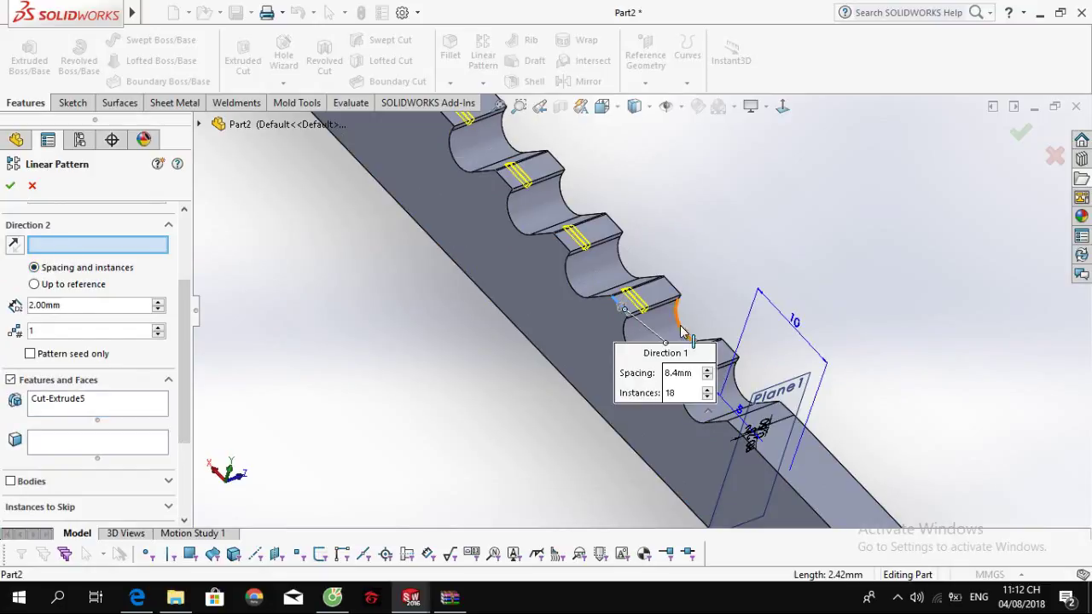